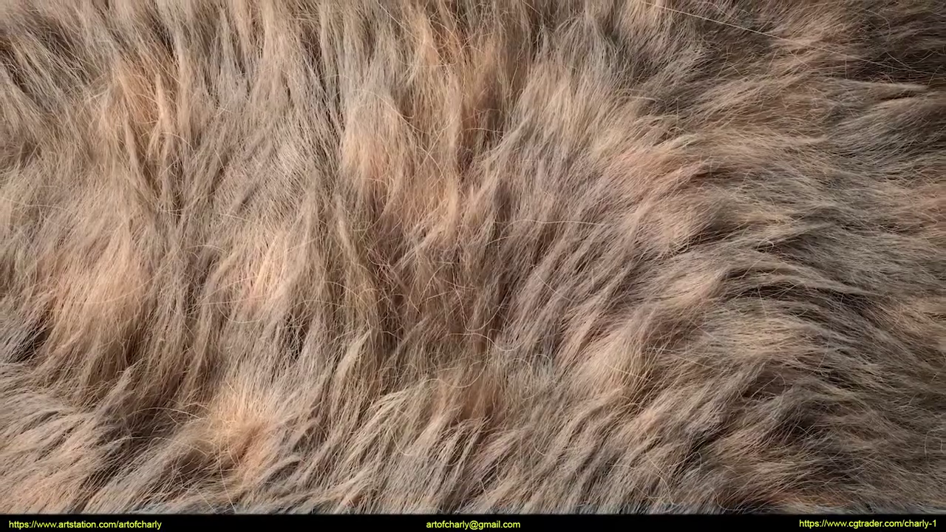
Scroll the video_answers channel and circle the Feedback #1 post for emphasis
scroll(551, 227, "down", 5)
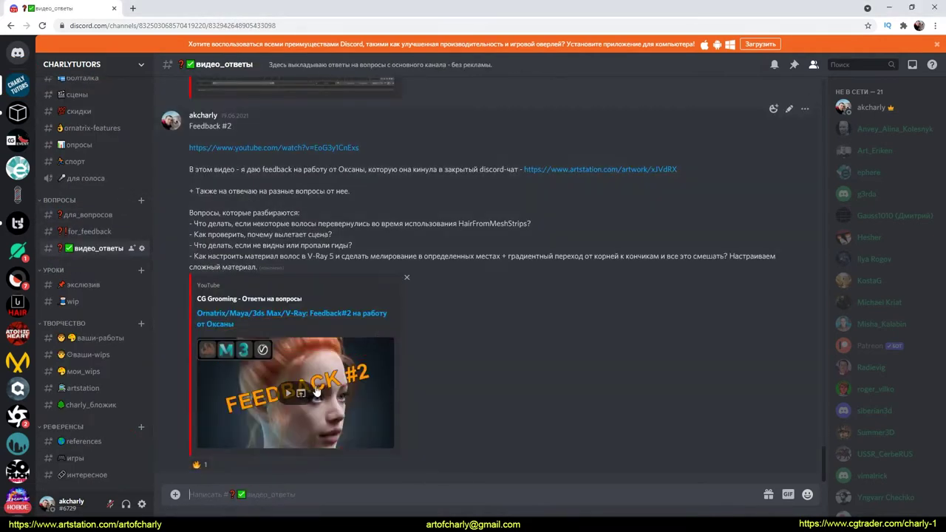
scroll(317, 390, "up", 5)
scroll(316, 386, "up", 5)
scroll(316, 384, "up", 5)
scroll(325, 388, "up", 3)
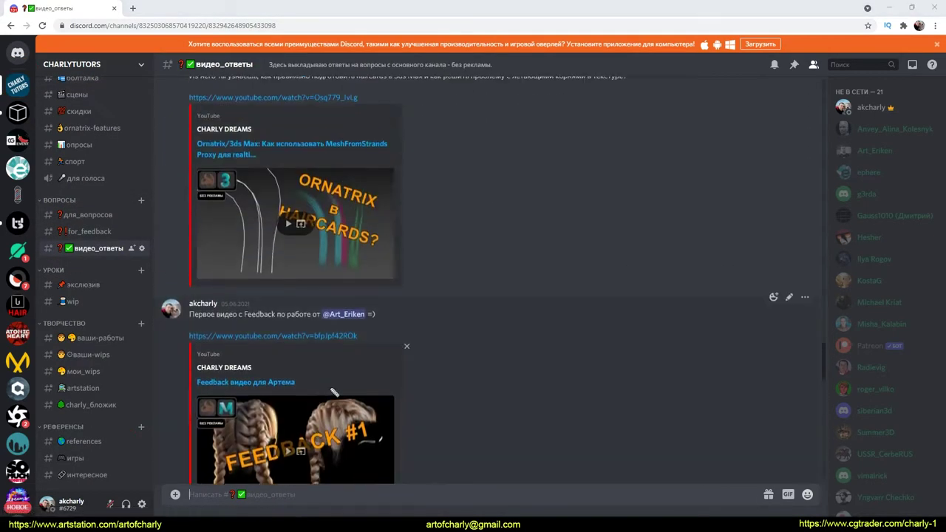
left_click_drag(332, 390, 443, 475)
scroll(428, 402, "down", 3)
scroll(451, 385, "down", 1)
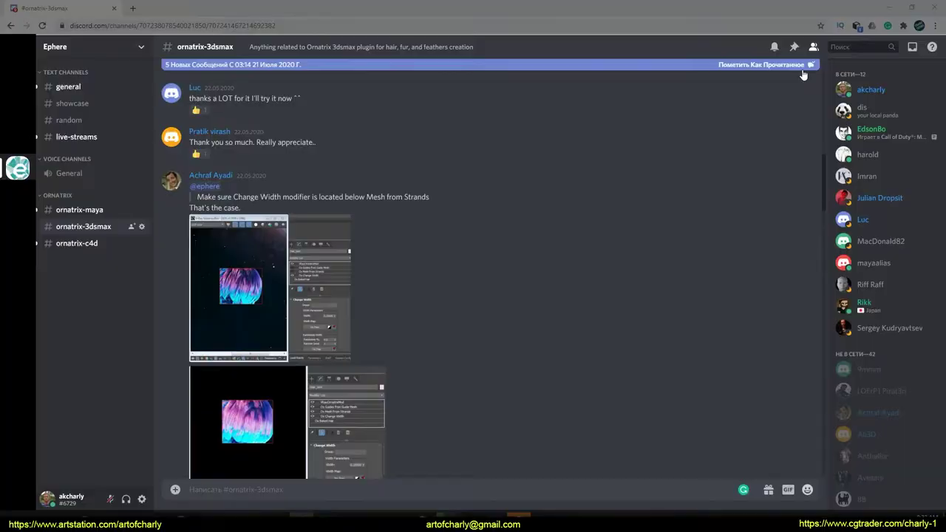
Scroll through the Ephere #ornatrix-3dsmax channel's crash-bug discussion
scroll(411, 194, "up", 5)
scroll(410, 193, "up", 3)
scroll(410, 193, "down", 5)
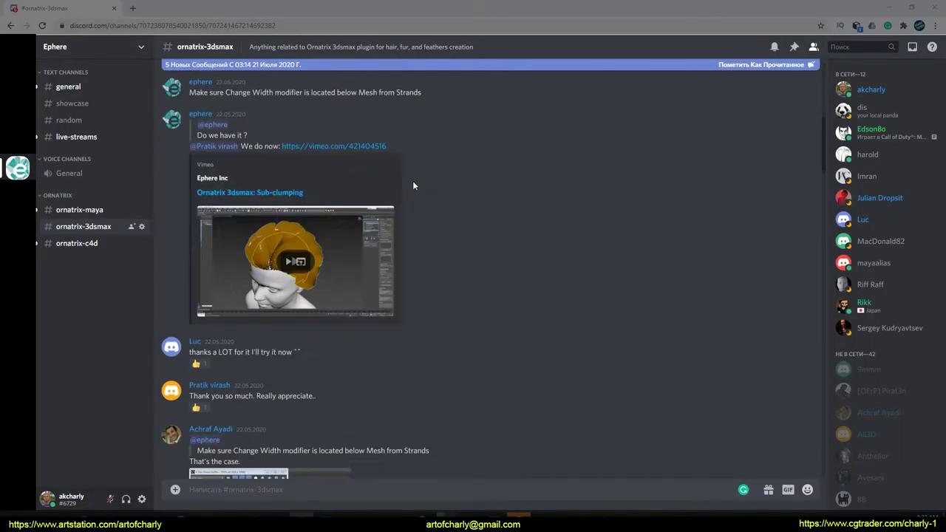
scroll(412, 180, "down", 5)
scroll(379, 188, "down", 5)
scroll(380, 188, "down", 5)
scroll(380, 189, "down", 5)
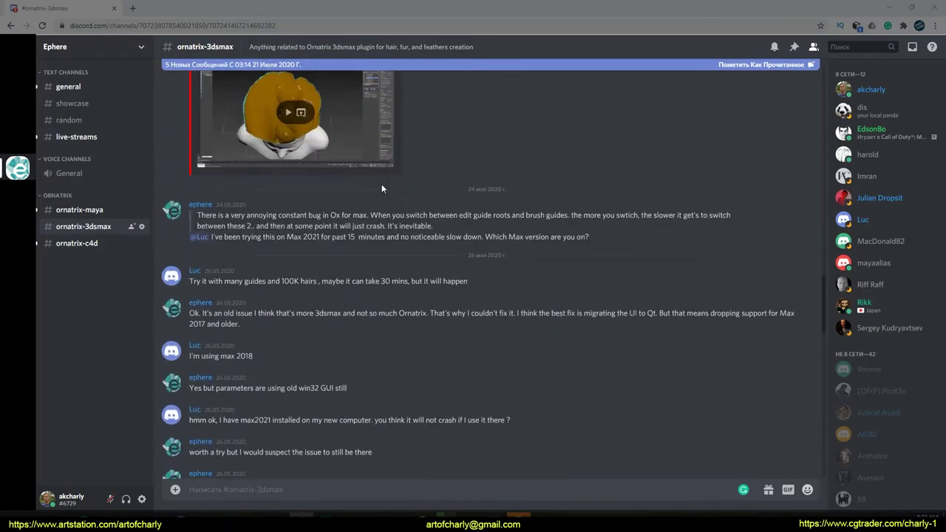
scroll(379, 199, "down", 4)
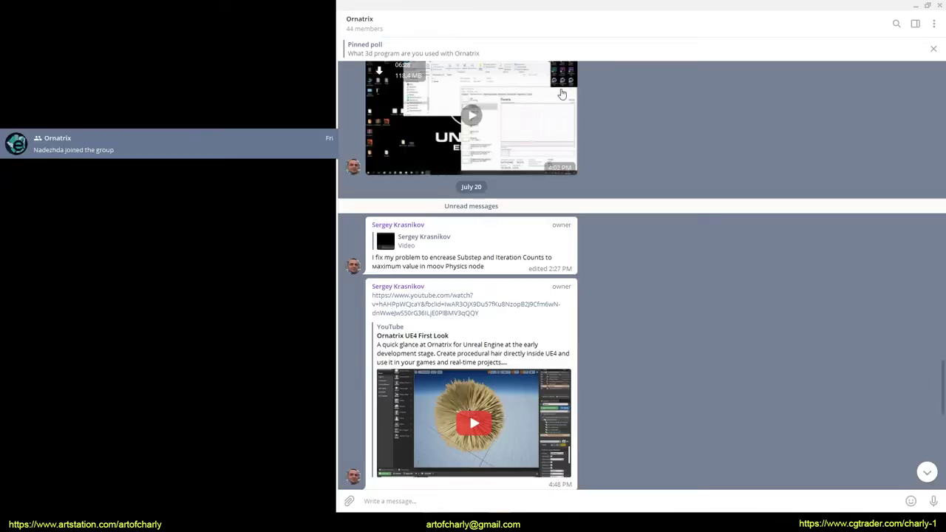
scroll(637, 183, "down", 3)
scroll(645, 179, "down", 3)
scroll(643, 167, "down", 5)
scroll(643, 180, "down", 1)
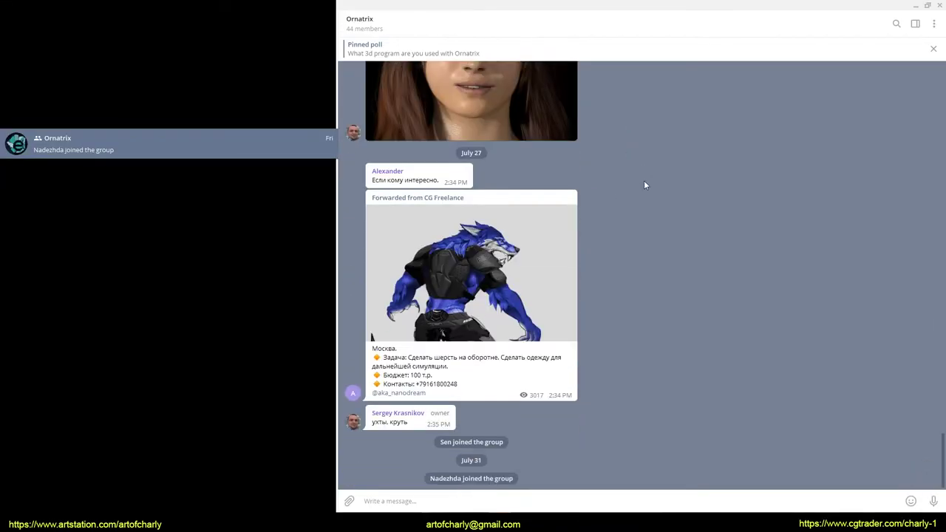
scroll(643, 184, "up", 3)
scroll(618, 221, "up", 5)
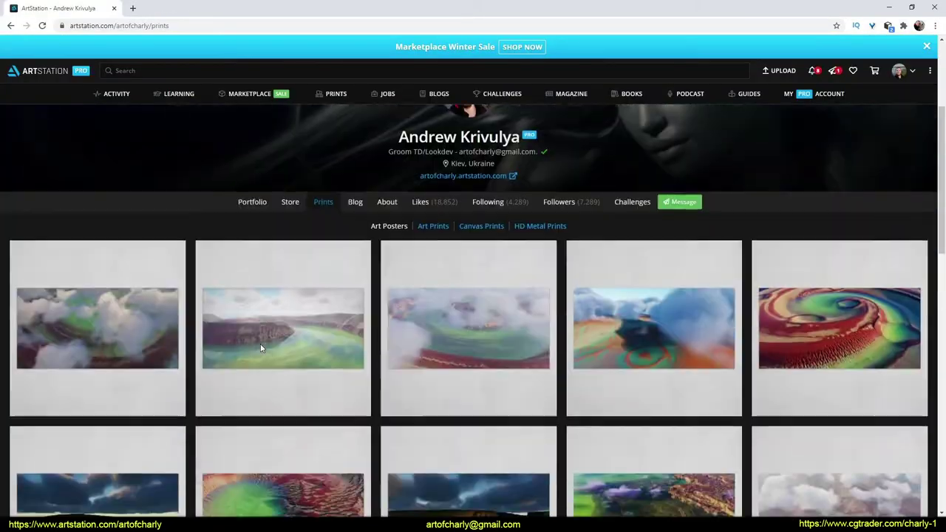
Scroll through the ArtStation Prints page and the CharlyTutors YouTube Community posts
scroll(259, 343, "down", 5)
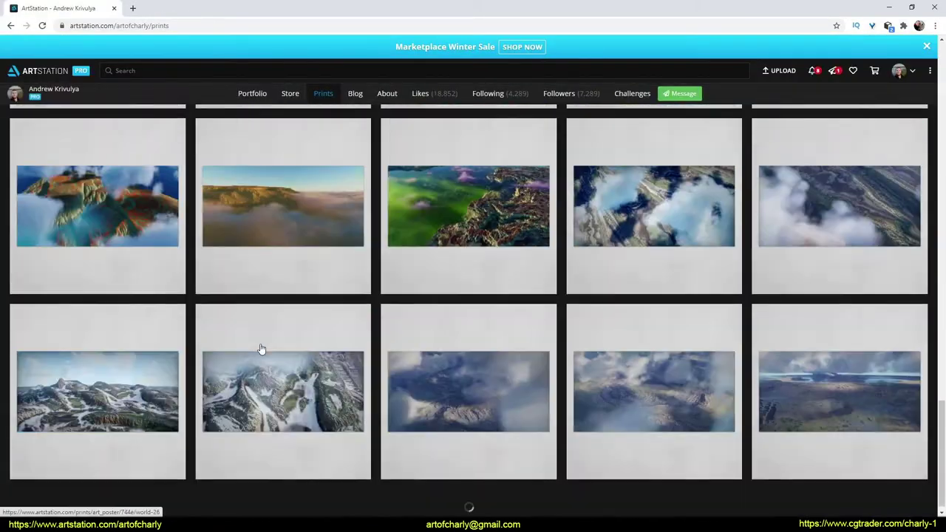
scroll(261, 348, "down", 5)
scroll(261, 349, "down", 5)
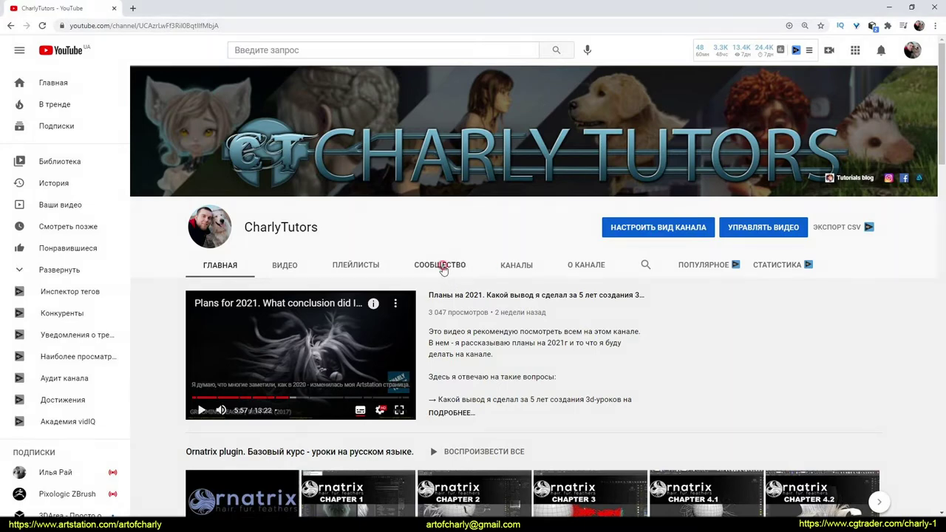
scroll(576, 362, "down", 2)
scroll(576, 362, "down", 2)
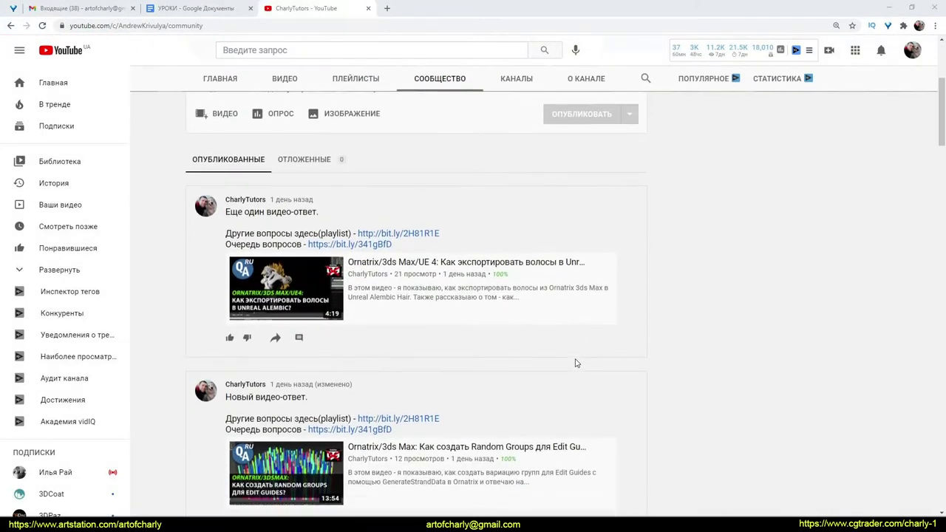
scroll(576, 362, "down", 1)
scroll(577, 363, "down", 3)
scroll(575, 363, "down", 3)
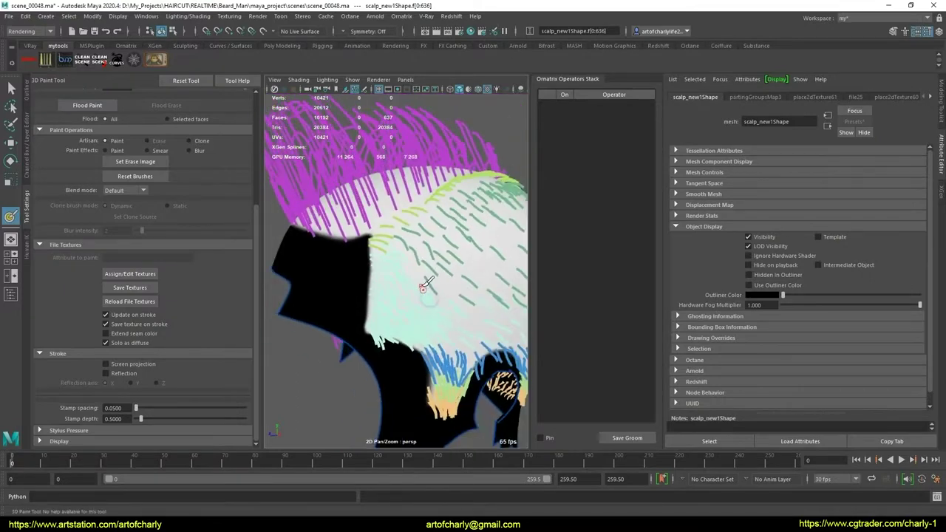
Leave painting, switch to shaded display, and select FurBall2's HairFromGuides1 operator
mouse_move(419, 309)
right_mouse_down()
mouse_move(425, 316)
mouse_move(422, 296)
mouse_move(339, 330)
right_mouse_up()
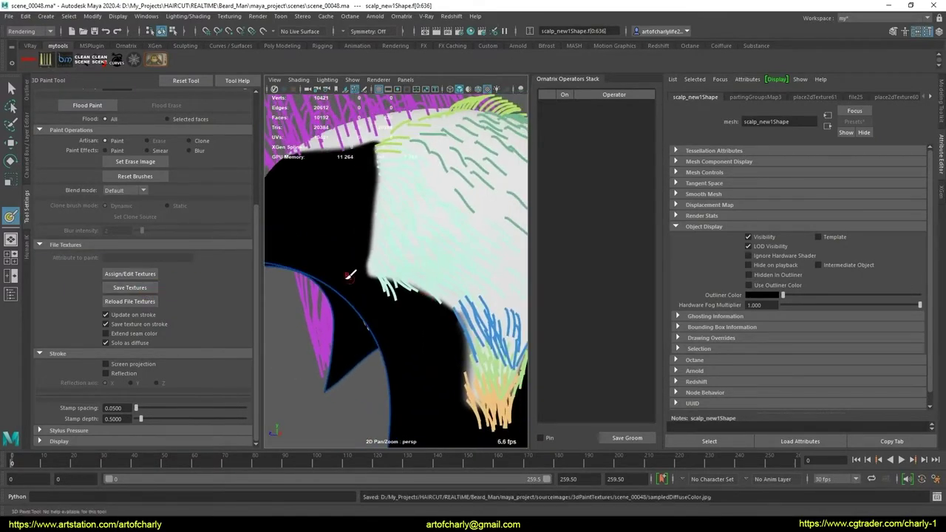
key("q")
key("5")
right_click_drag(412, 262, 411, 230)
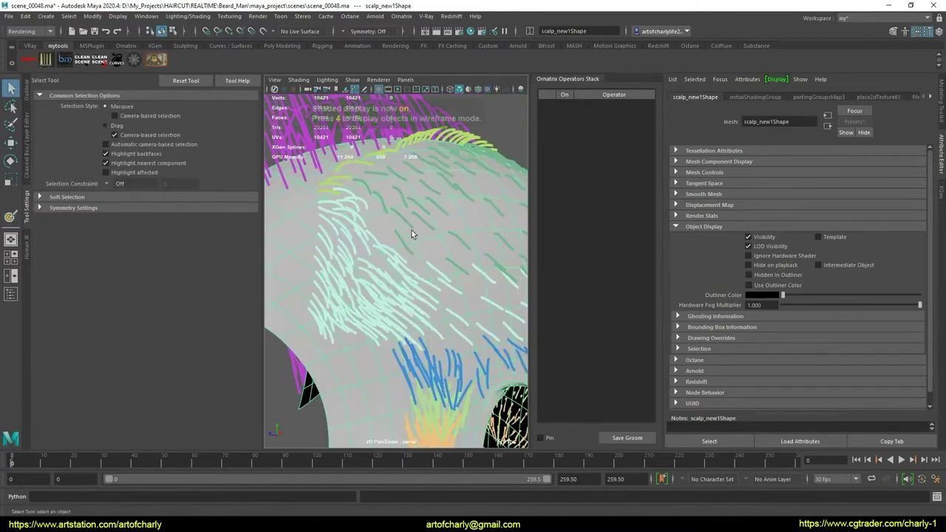
left_click(461, 141)
left_click(577, 345)
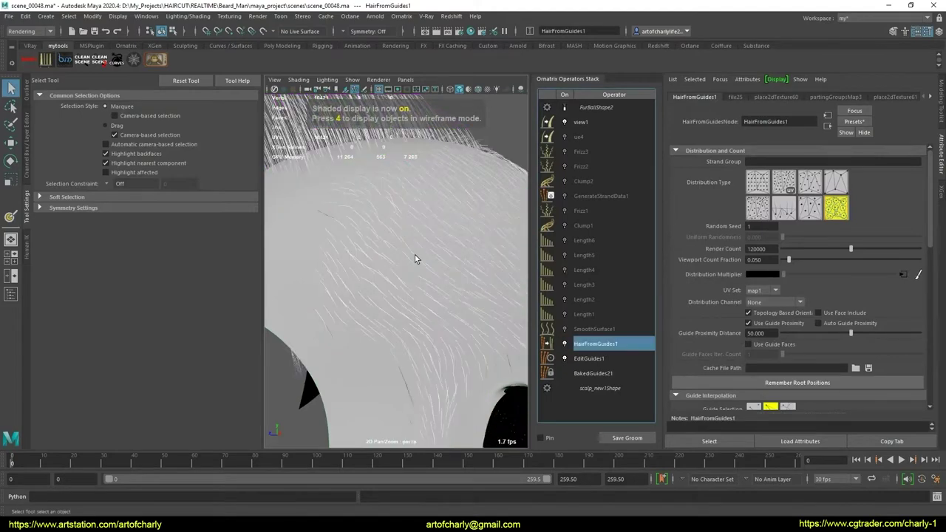
Assign the aiStandardHair favorite material to FurBall2 through its context menu
left_click_drag(494, 315, 470, 277, "alt")
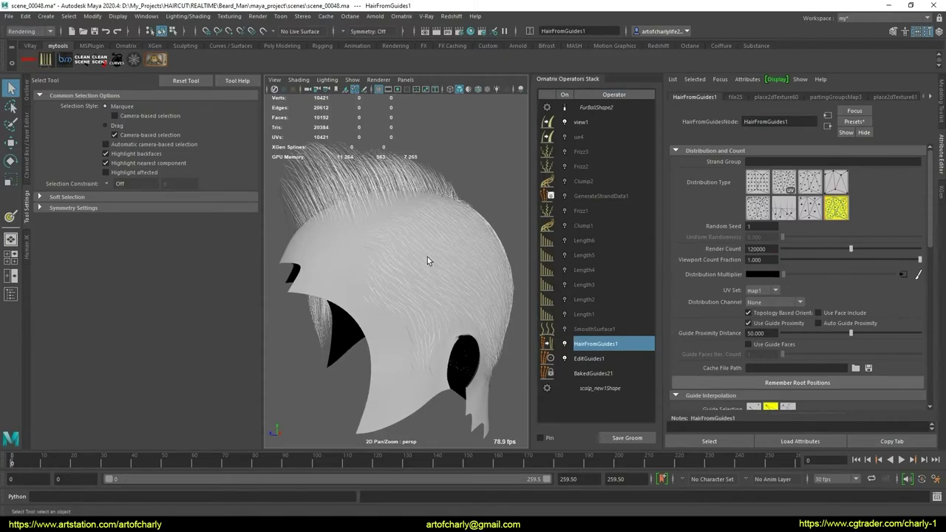
scroll(396, 252, "up", 3)
scroll(391, 244, "up", 3)
scroll(391, 237, "up", 3)
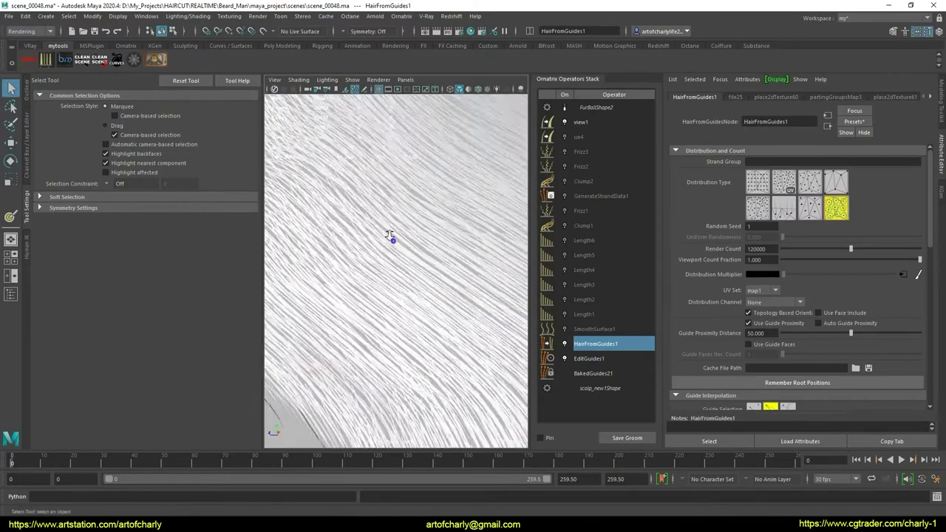
scroll(390, 235, "down", 3)
scroll(424, 266, "down", 2)
scroll(439, 281, "down", 2)
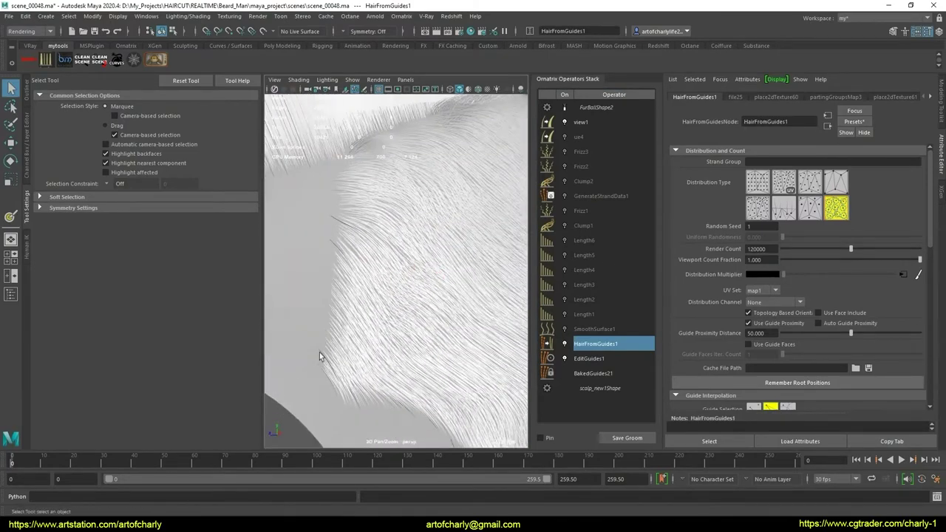
left_click(443, 122)
right_click(433, 113)
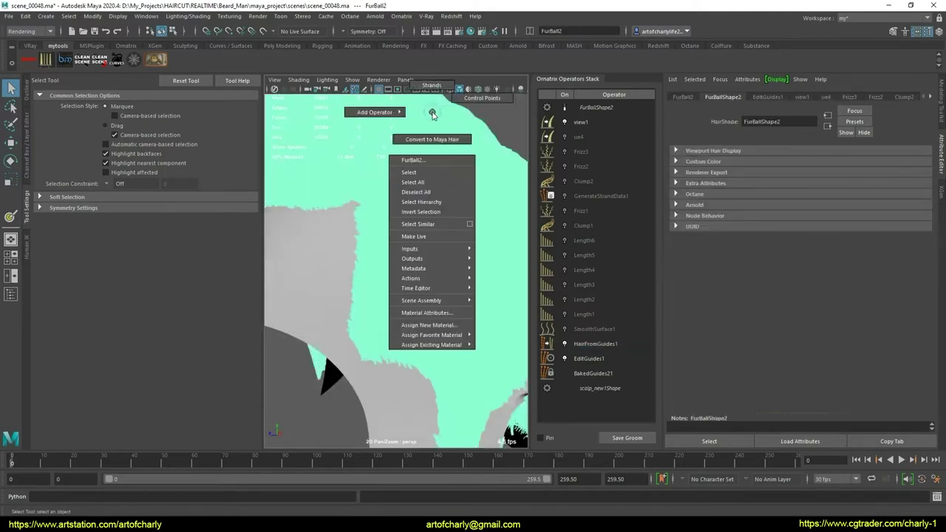
left_click(525, 345)
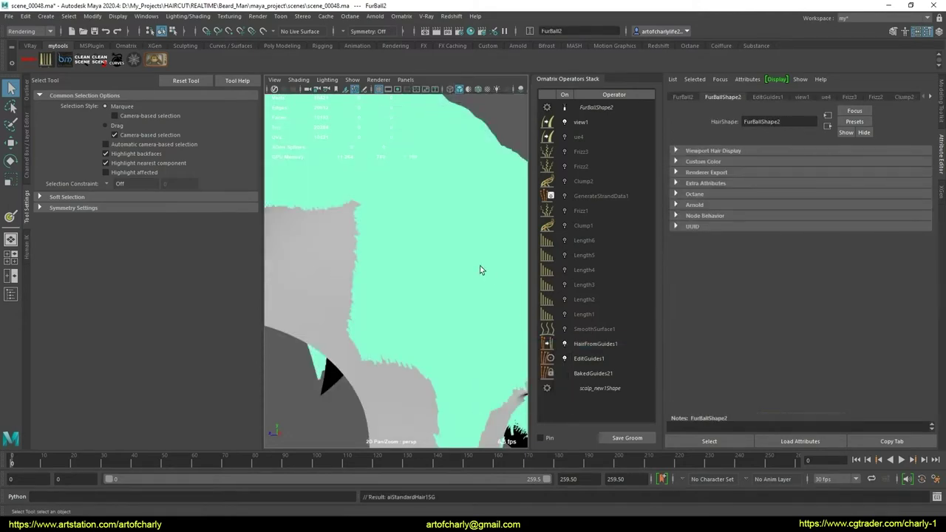
Reselect HairFromGuides1 and view the dark strands across the whole scalp
left_click(609, 344)
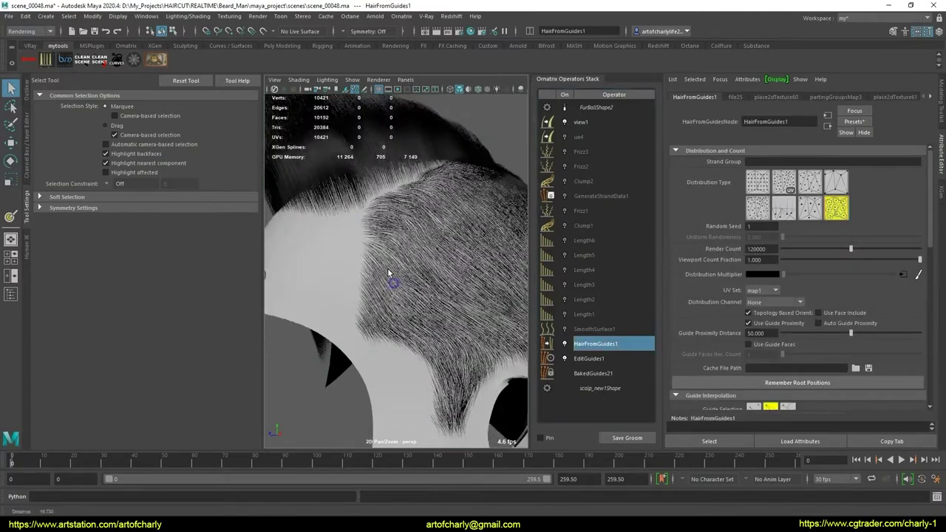
scroll(381, 316, "up", 2)
scroll(382, 316, "up", 2)
scroll(344, 235, "up", 1)
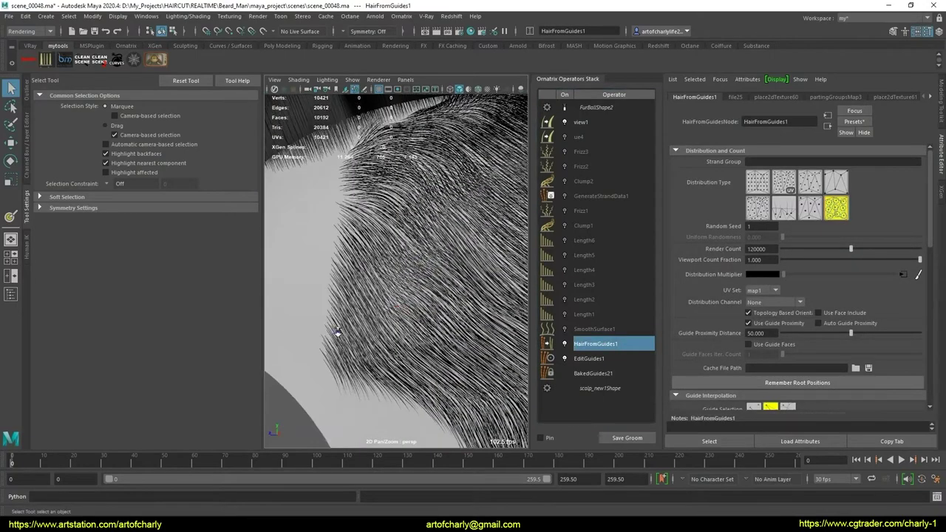
left_click_drag(336, 331, 351, 309, "alt")
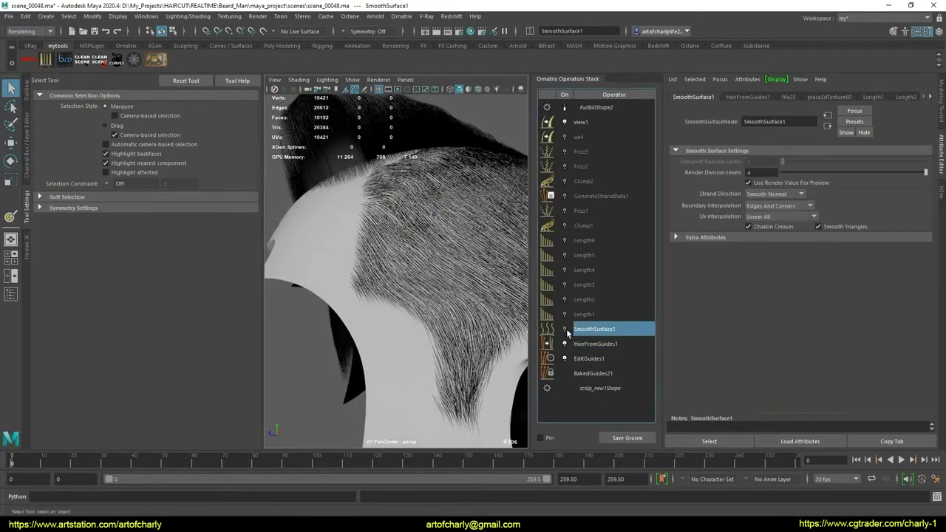
Enable SmoothSurface1 and inspect the Length1 hair result around the head
left_click(565, 329)
left_click(584, 314)
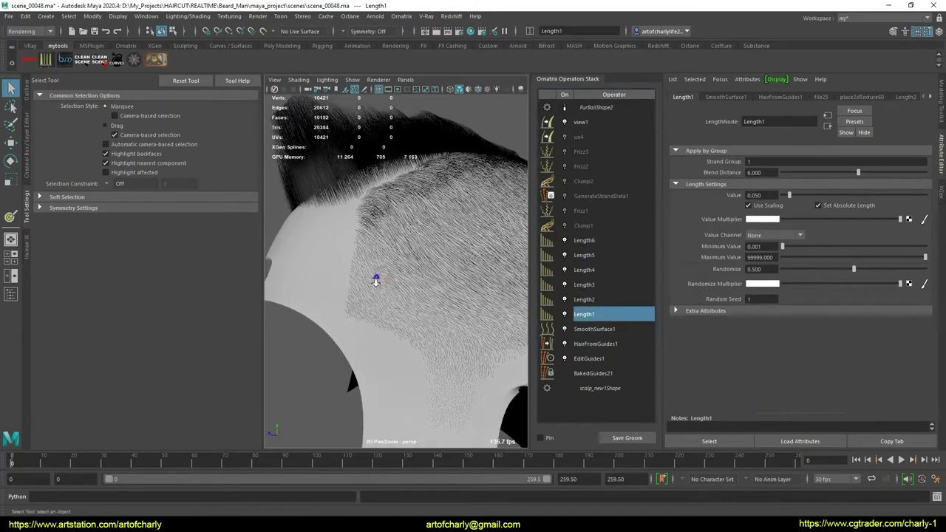
left_click_drag(375, 277, 396, 336, "alt")
scroll(394, 347, "up", 2)
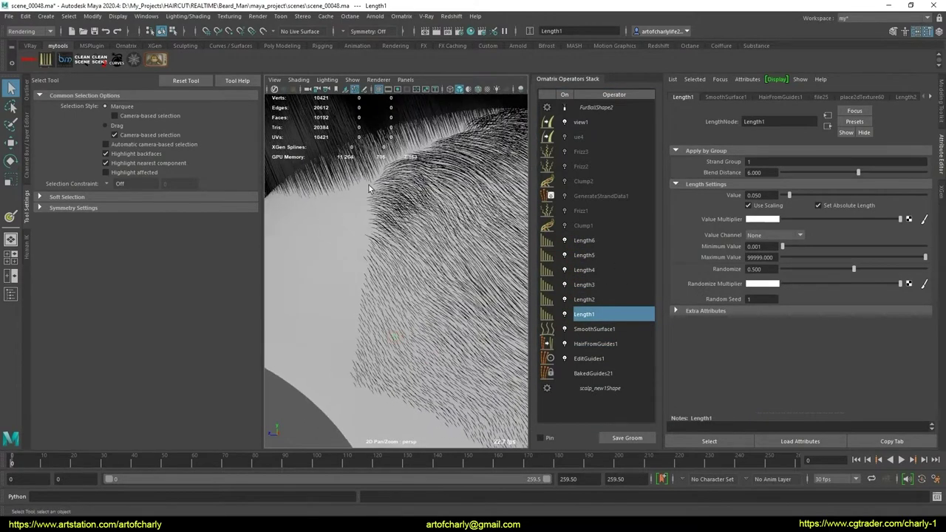
mouse_move(365, 300)
left_mouse_down("alt")
mouse_move(360, 199)
mouse_move(383, 293)
mouse_move(413, 276)
mouse_move(429, 358)
left_mouse_up("alt")
mouse_move(341, 239)
left_mouse_down("alt")
mouse_move(416, 276)
mouse_move(350, 280)
mouse_move(384, 288)
left_mouse_up("alt")
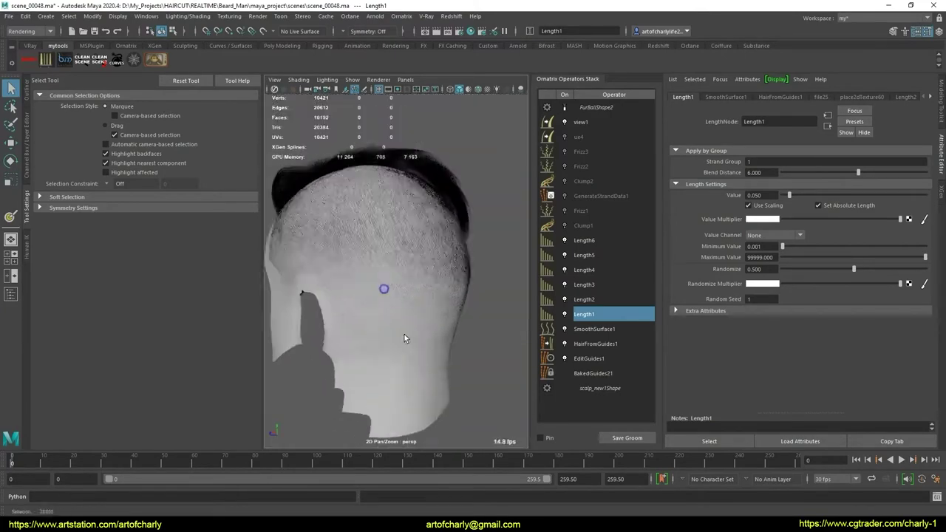
right_click_drag(384, 287, 433, 279, "alt")
left_click_drag(433, 279, 391, 274, "alt")
middle_click_drag(391, 274, 444, 328, "alt")
mouse_move(444, 328)
left_mouse_down("alt")
mouse_move(408, 354)
mouse_move(393, 302)
mouse_move(422, 276)
mouse_move(417, 251)
mouse_move(430, 248)
mouse_move(264, 272)
mouse_move(419, 280)
mouse_move(337, 218)
left_mouse_up("alt")
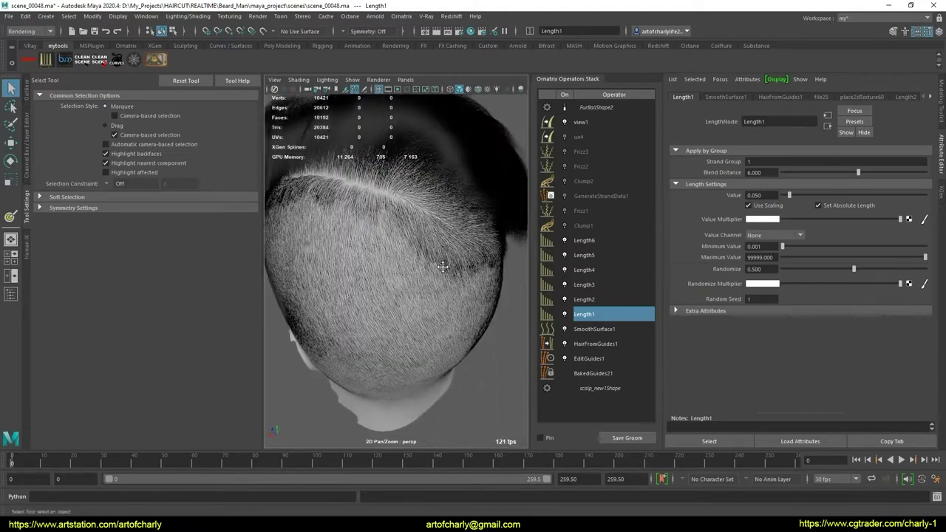
Examine the fade at the parting and hairline, then show the EditGuides1 guide curves
mouse_move(442, 266)
left_mouse_down("alt")
mouse_move(520, 287)
mouse_move(439, 281)
mouse_move(437, 300)
mouse_move(389, 225)
mouse_move(454, 281)
left_mouse_up("alt")
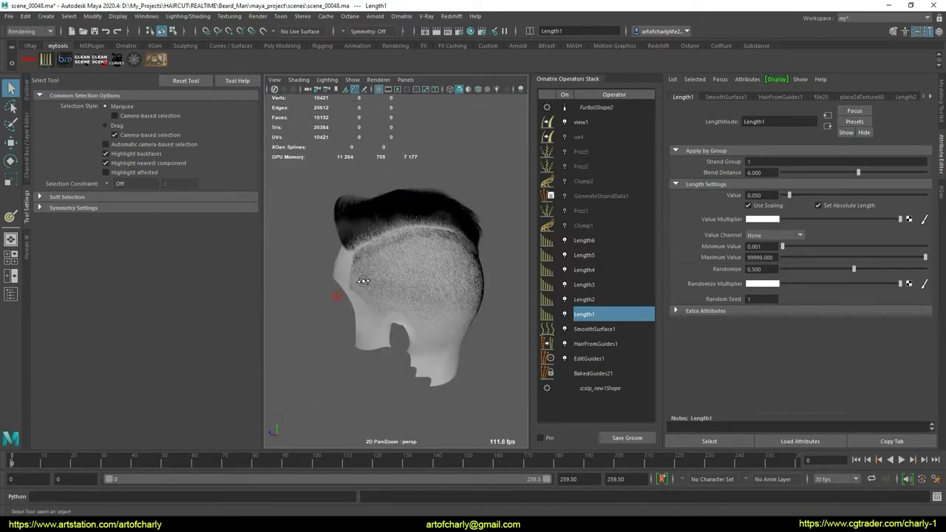
right_click_drag(410, 299, 417, 332, "alt")
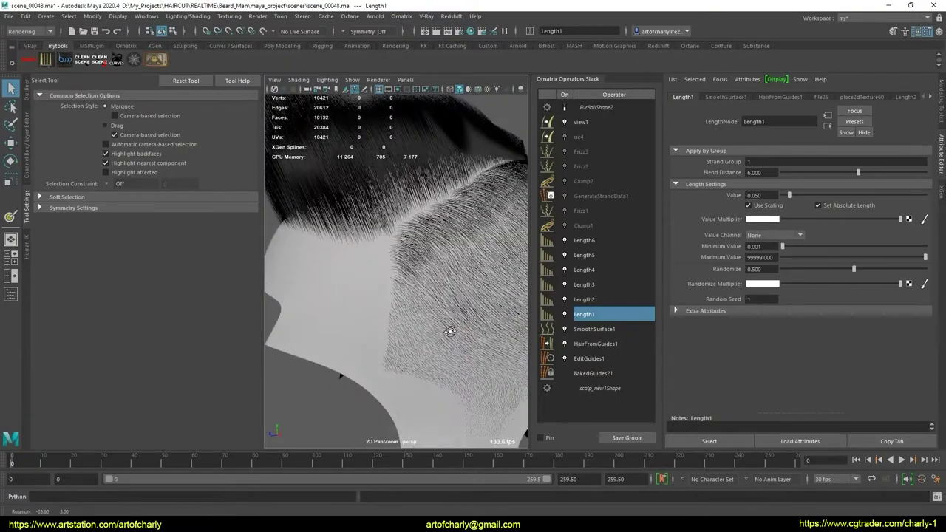
scroll(419, 305, "down", 5)
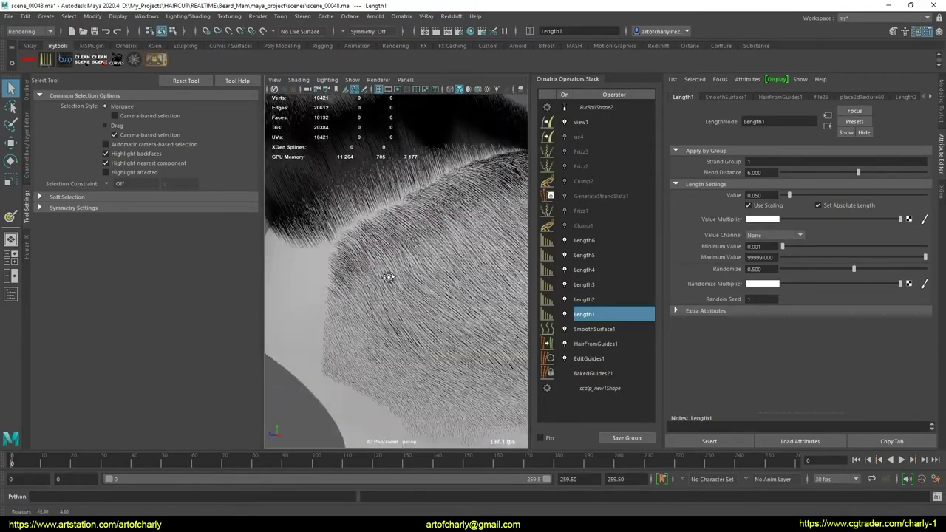
scroll(414, 282, "up", 2)
mouse_move(417, 285)
left_mouse_down("alt")
mouse_move(394, 244)
mouse_move(385, 264)
mouse_move(402, 264)
mouse_move(362, 301)
mouse_move(391, 276)
mouse_move(422, 275)
mouse_move(397, 277)
mouse_move(398, 258)
left_mouse_up("alt")
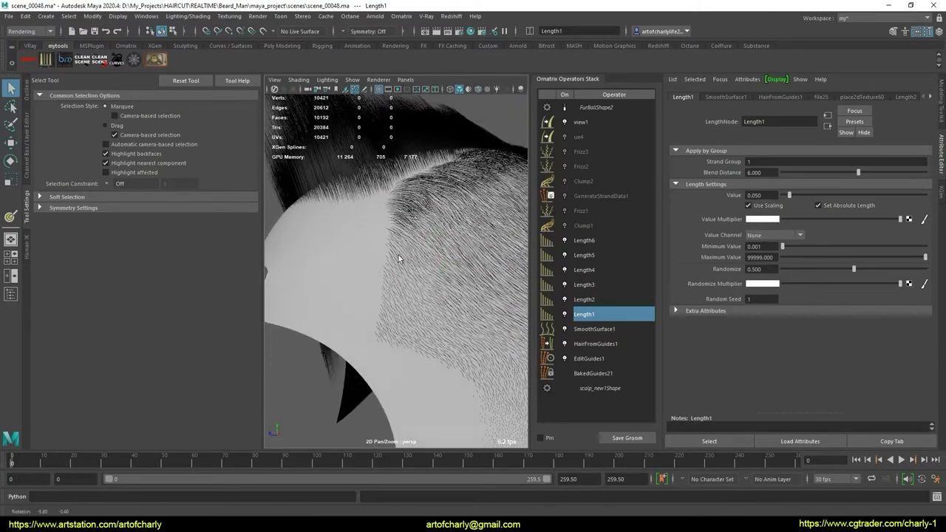
left_click_drag(373, 337, 453, 382, "alt")
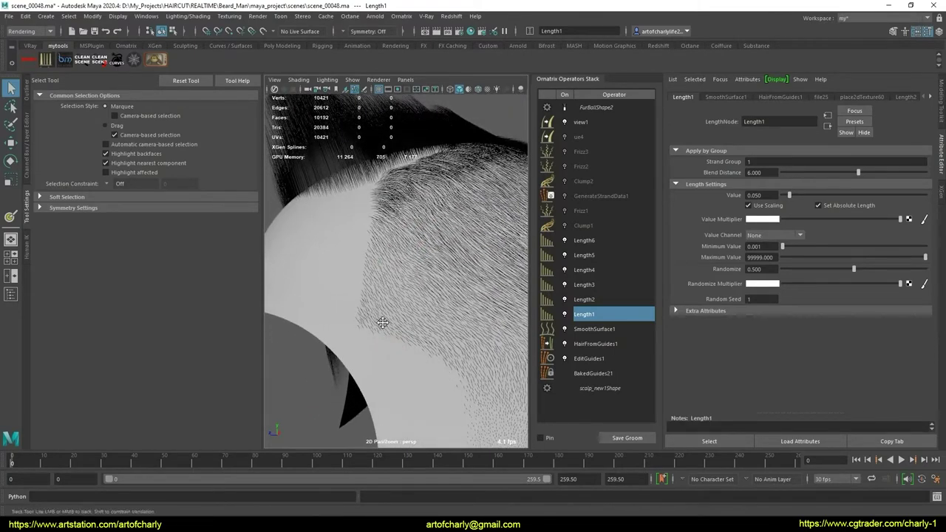
mouse_move(382, 322)
left_mouse_down("alt")
mouse_move(407, 335)
mouse_move(421, 295)
mouse_move(437, 332)
mouse_move(424, 371)
mouse_move(435, 325)
mouse_move(333, 351)
left_mouse_up("alt")
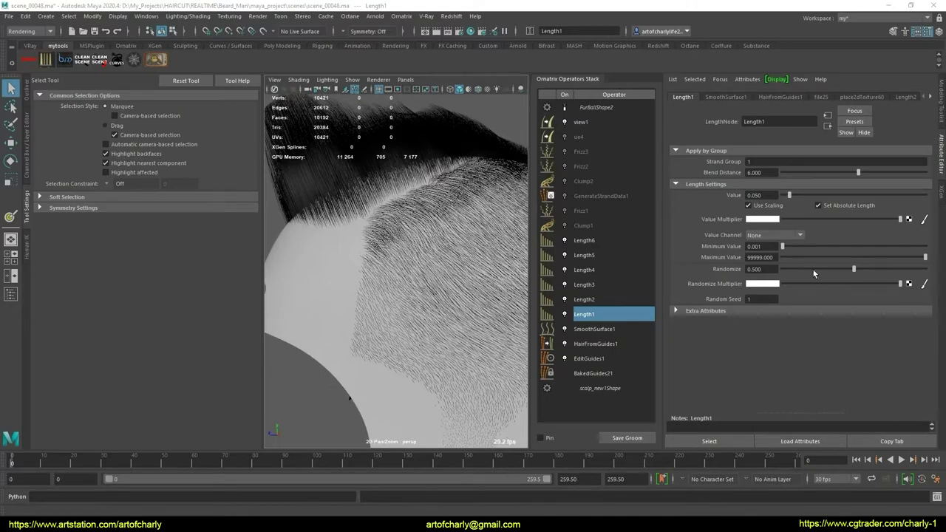
left_click_drag(359, 284, 327, 298, "alt")
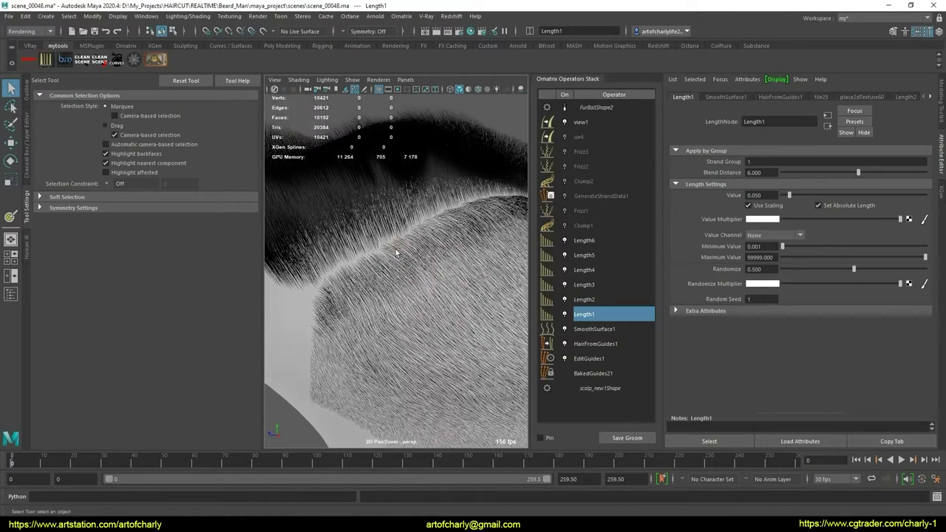
left_click_drag(395, 253, 464, 239, "alt")
left_click(589, 359)
mouse_move(374, 305)
left_mouse_down("alt")
mouse_move(428, 299)
mouse_move(391, 253)
mouse_move(416, 247)
mouse_move(446, 198)
mouse_move(338, 263)
mouse_move(502, 266)
mouse_move(484, 288)
left_mouse_up("alt")
Select HairFromGuides1 and inspect the short fade strands from front, rear and top
left_click(596, 343)
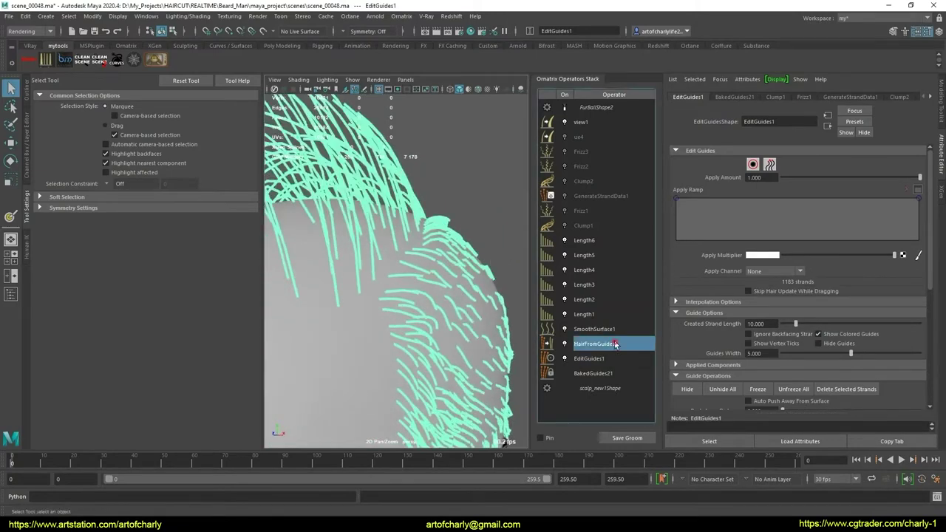
mouse_move(443, 222)
left_mouse_down("alt")
mouse_move(483, 202)
mouse_move(369, 296)
mouse_move(355, 269)
left_mouse_up("alt")
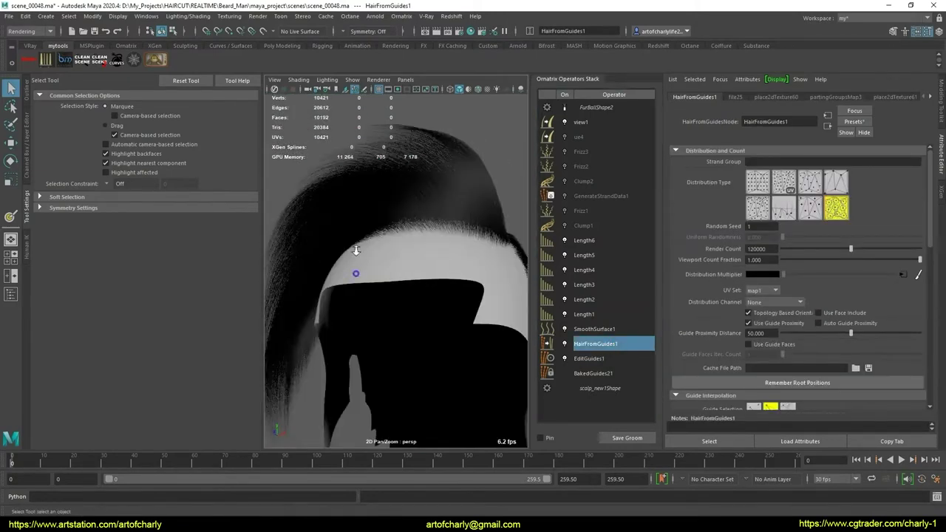
right_click_drag(354, 268, 363, 216, "alt")
left_click_drag(364, 216, 401, 212, "alt")
right_click_drag(401, 212, 432, 275, "alt")
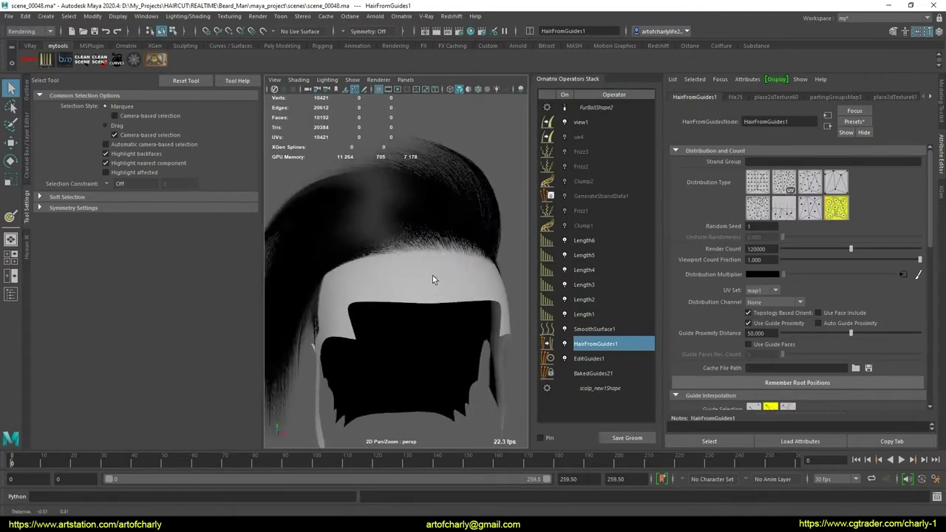
left_click_drag(432, 274, 445, 171, "alt")
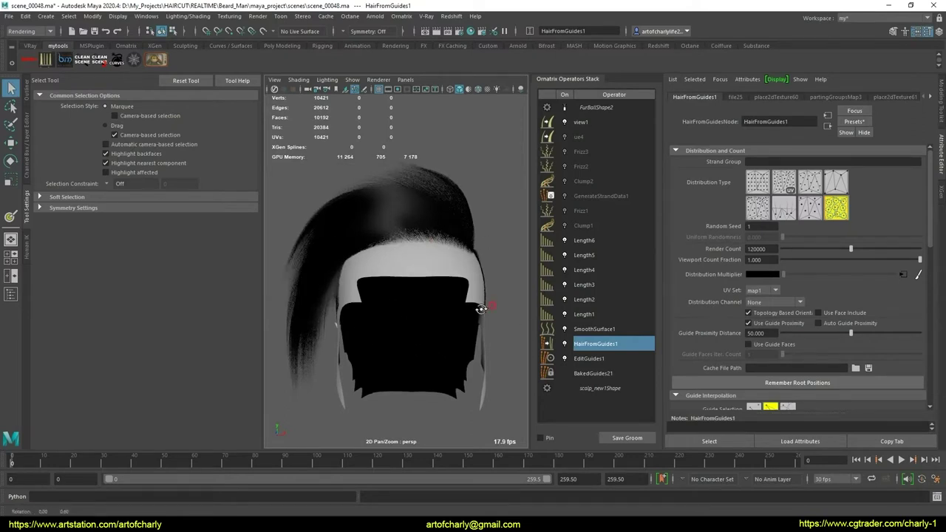
mouse_move(483, 308)
left_mouse_down("alt")
mouse_move(377, 308)
mouse_move(369, 334)
mouse_move(345, 293)
mouse_move(380, 301)
mouse_move(294, 341)
mouse_move(267, 341)
mouse_move(402, 398)
mouse_move(382, 416)
mouse_move(218, 388)
mouse_move(443, 363)
mouse_move(321, 323)
mouse_move(260, 366)
left_mouse_up("alt")
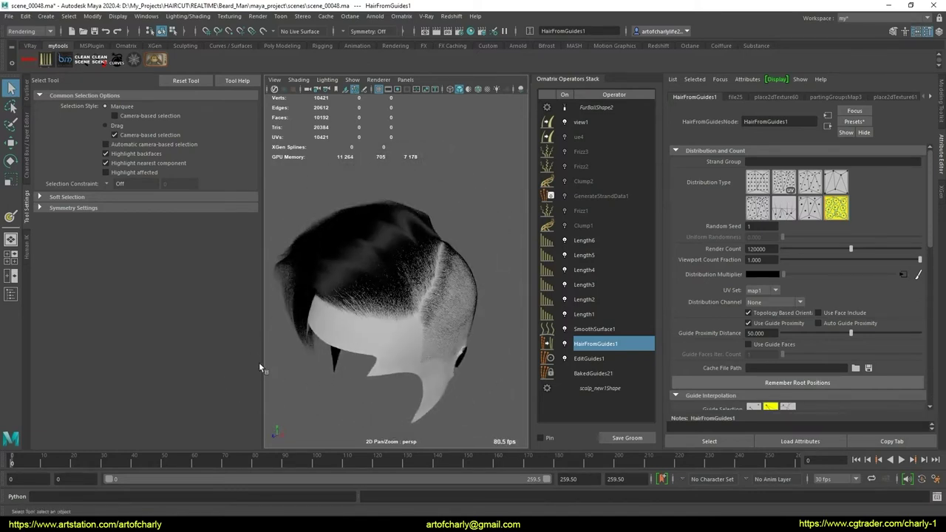
right_click_drag(396, 308, 422, 380, "alt")
left_click_drag(422, 380, 428, 355, "alt")
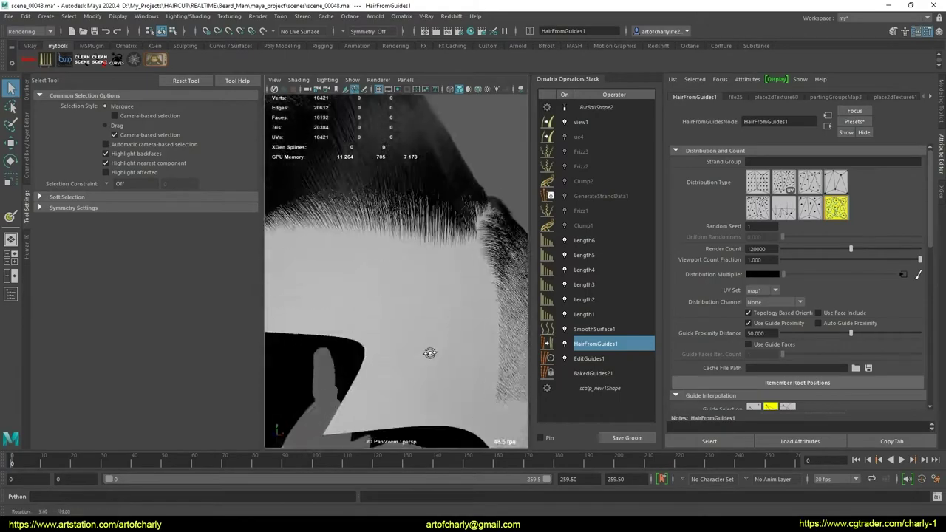
mouse_move(428, 354)
right_mouse_down("alt")
mouse_move(347, 345)
mouse_move(395, 327)
mouse_move(422, 337)
right_mouse_up("alt")
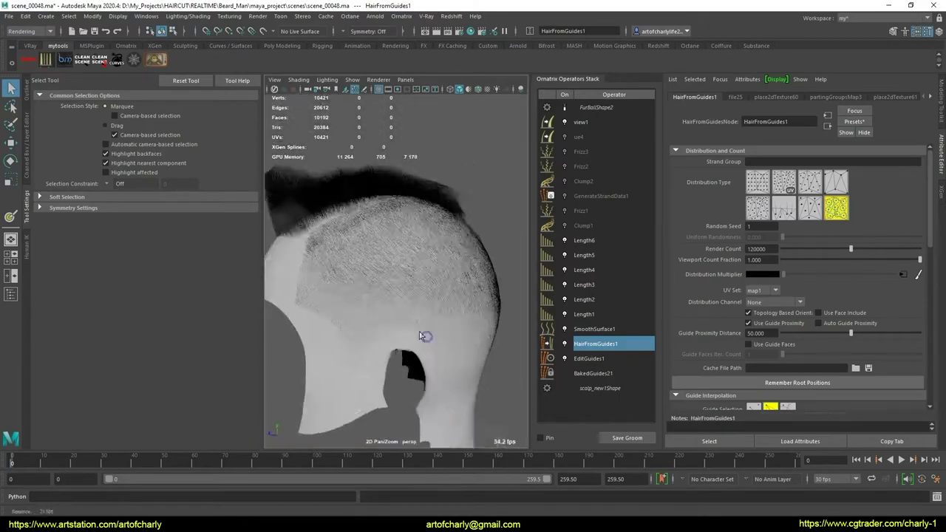
mouse_move(421, 337)
left_mouse_down("alt")
mouse_move(309, 338)
mouse_move(443, 363)
mouse_move(390, 317)
left_mouse_up("alt")
mouse_move(390, 317)
right_mouse_down("alt")
mouse_move(416, 330)
mouse_move(529, 285)
right_mouse_up("alt")
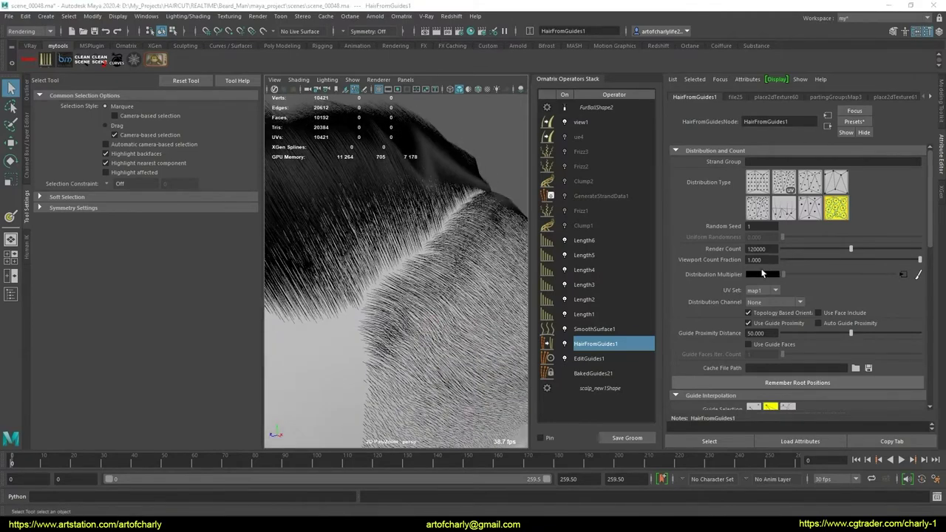
Switch off the Length6 through Length1 operators in the stack
left_click(564, 240)
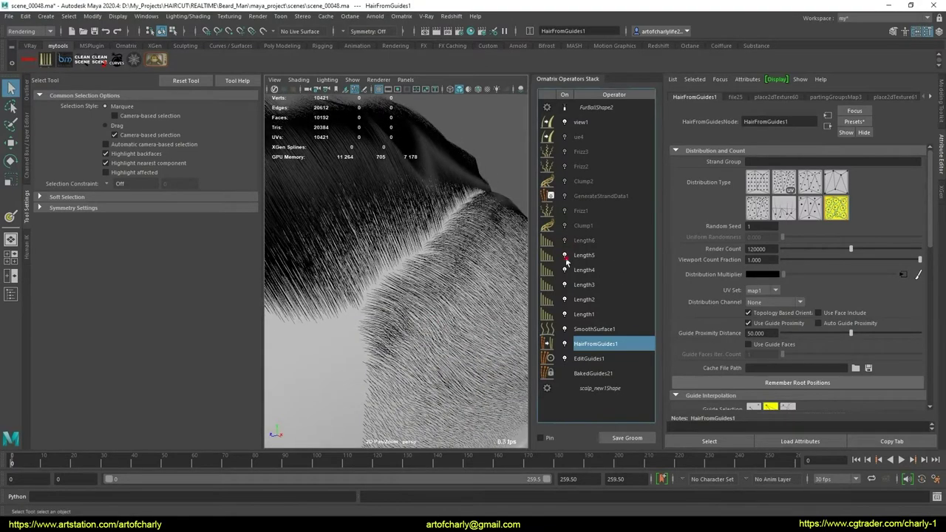
left_click(564, 254)
left_click(565, 270)
left_click(565, 284)
left_click(565, 299)
left_click(565, 314)
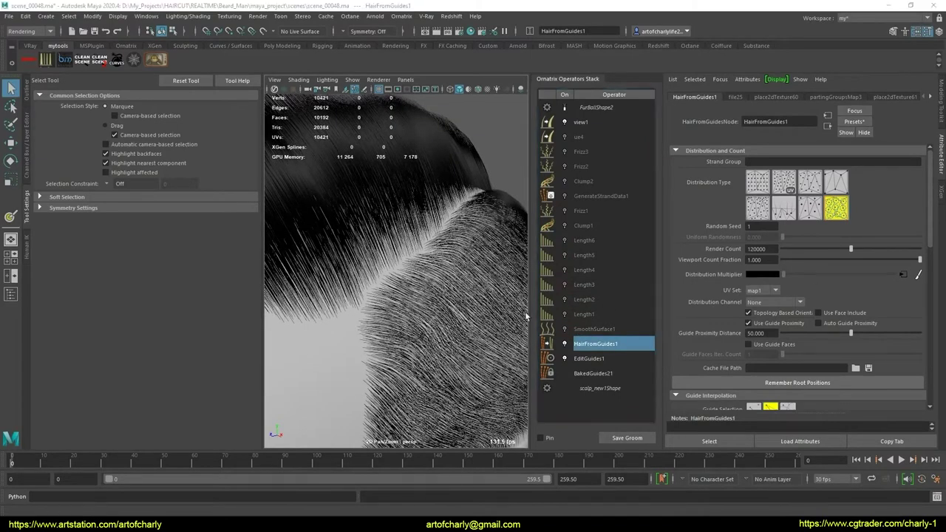
left_click_drag(465, 283, 408, 258, "alt")
In EditGuides1, pick a hairline guide strand and select its whole strand group
left_click(600, 359)
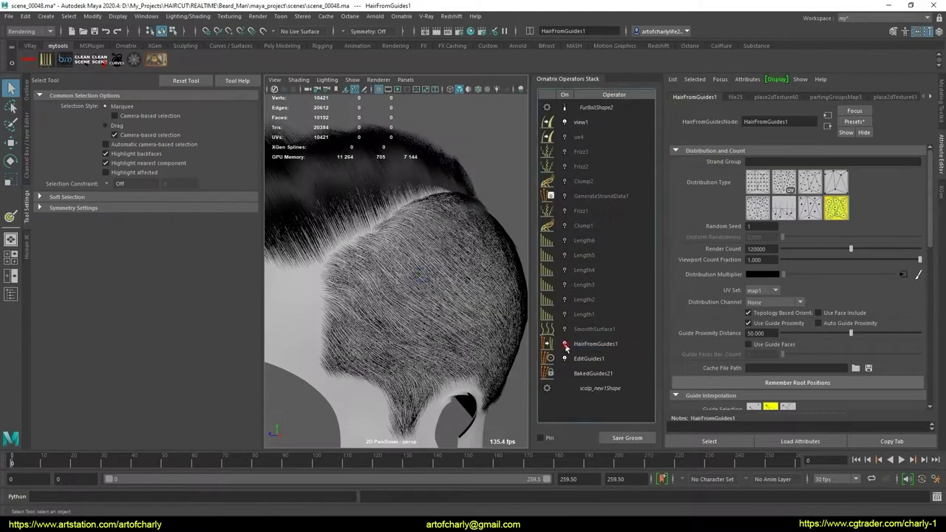
left_click(753, 164)
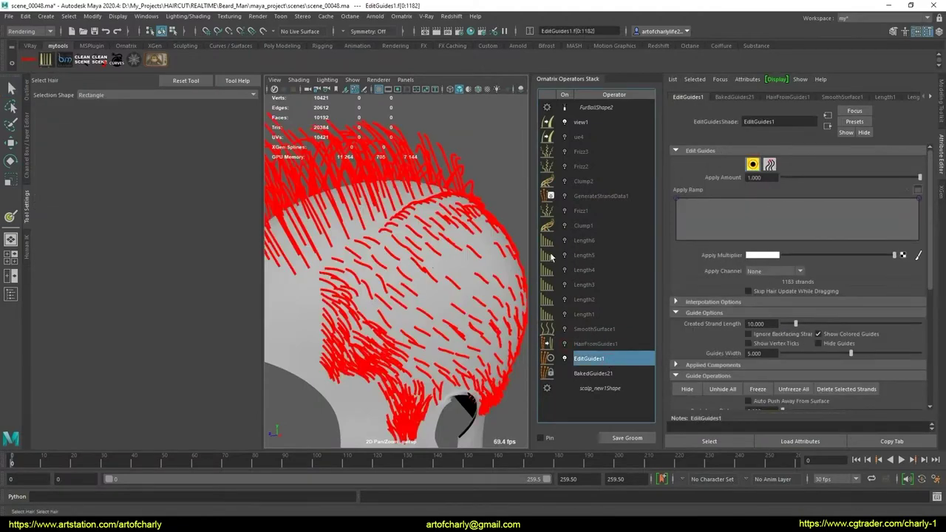
scroll(359, 247, "up", 5)
scroll(410, 290, "up", 2)
left_click(405, 289)
scroll(414, 284, "down", 5)
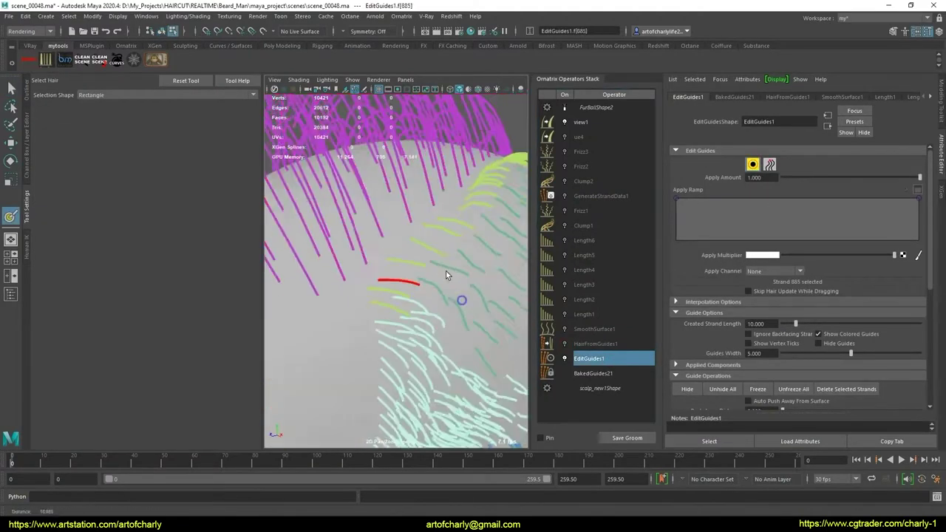
left_click_drag(446, 270, 438, 275, "alt")
scroll(753, 306, "down", 3)
scroll(689, 356, "down", 2)
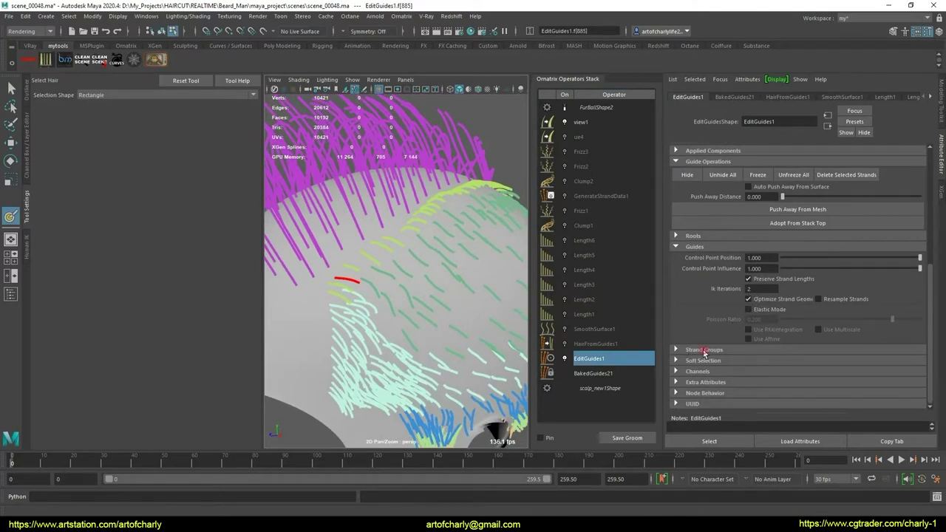
left_click(704, 351)
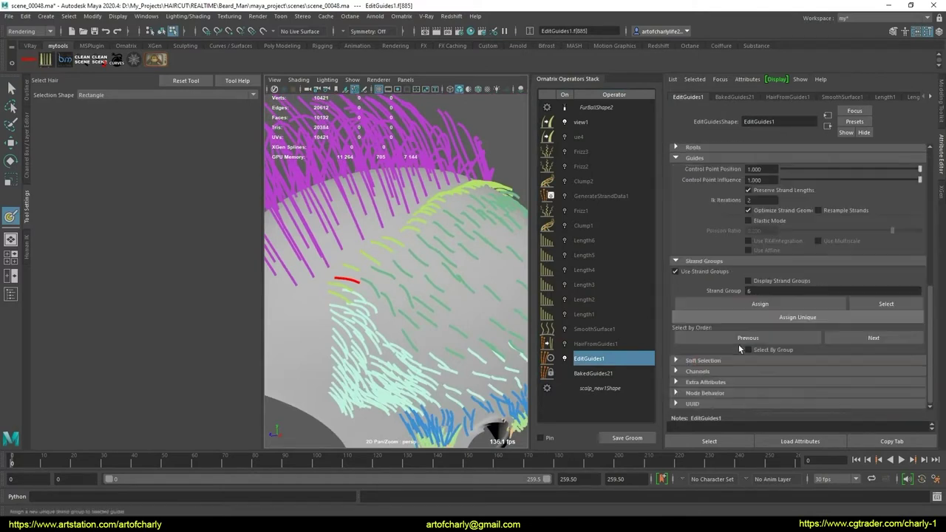
left_click(355, 274)
Invert the selection, hide the other guides, and reselect the remaining strand group 6 guides
mouse_move(356, 270)
left_mouse_down("alt")
mouse_move(448, 274)
mouse_move(306, 279)
mouse_move(215, 264)
mouse_move(419, 283)
left_mouse_up("alt")
key("ctrl+shift+i")
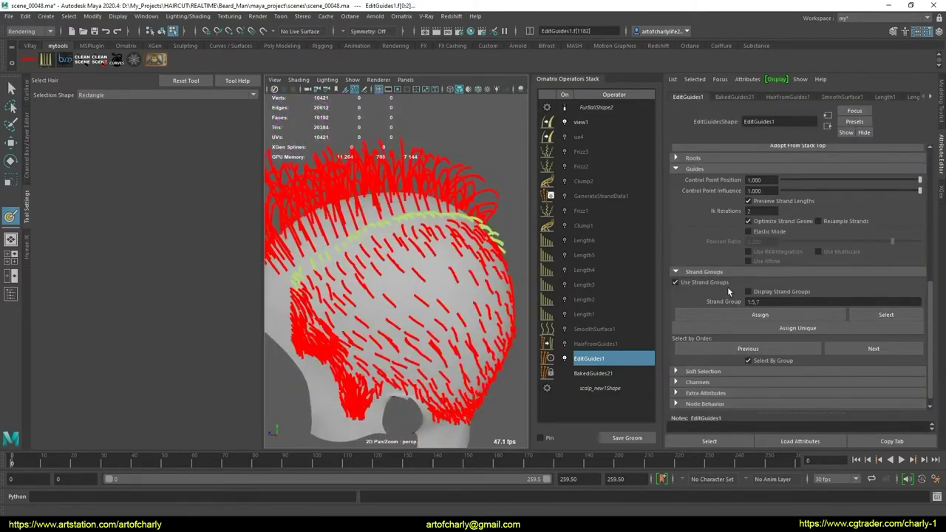
scroll(726, 266, "up", 2)
scroll(715, 231, "up", 2)
left_click(691, 186)
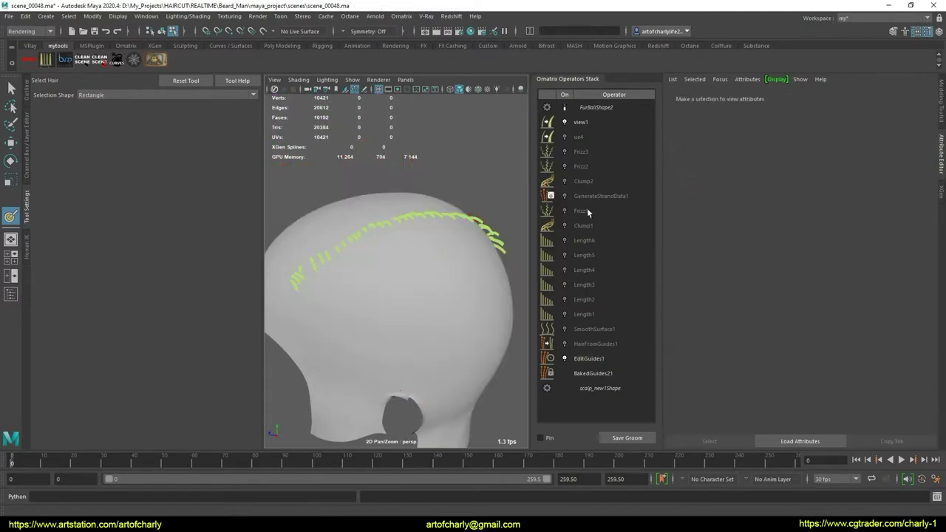
left_click_drag(347, 266, 437, 303, "alt")
left_click(450, 295)
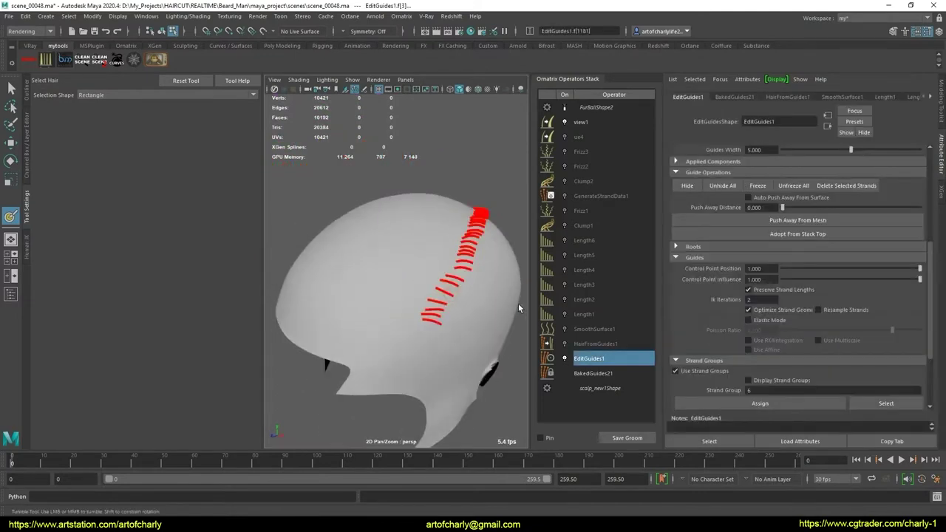
Add a Length7 operator for the strand group 6 guides and adjust its length value
left_click(403, 18)
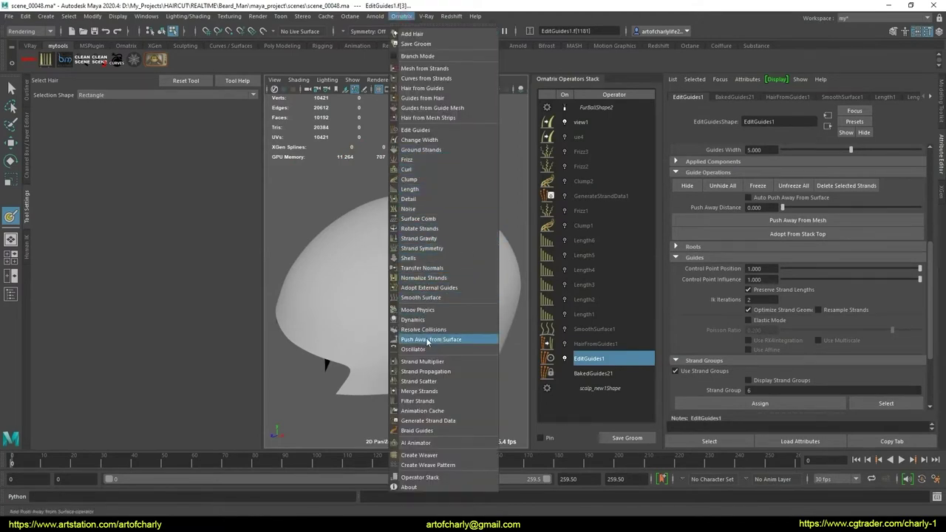
left_click(411, 189)
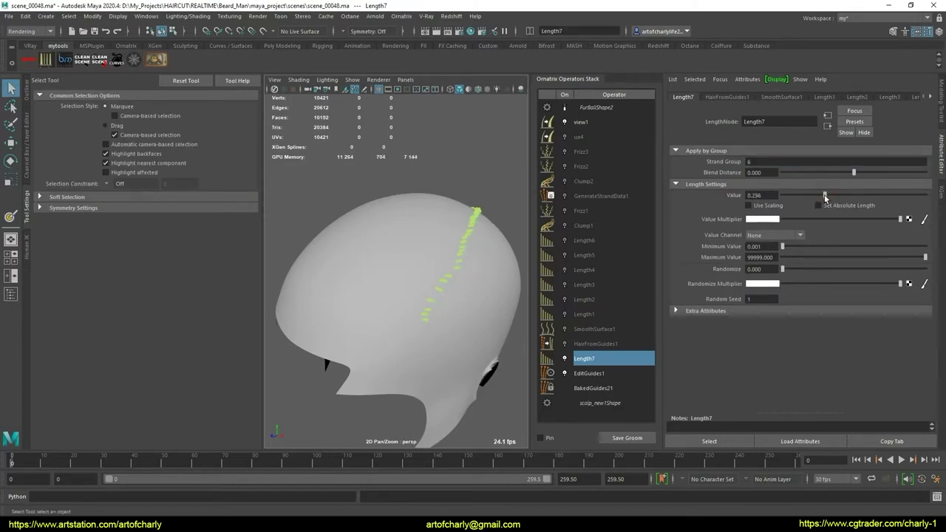
left_click_drag(824, 198, 819, 195)
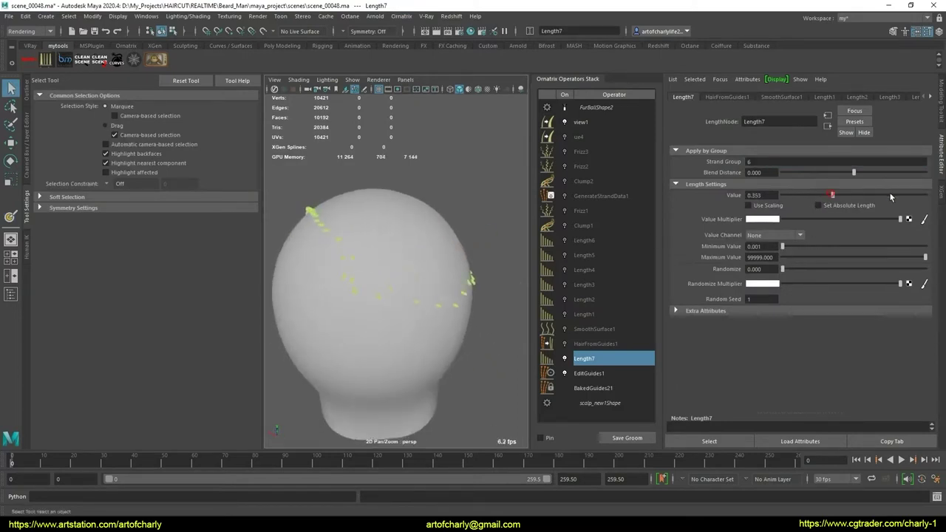
left_click_drag(479, 282, 455, 329, "alt")
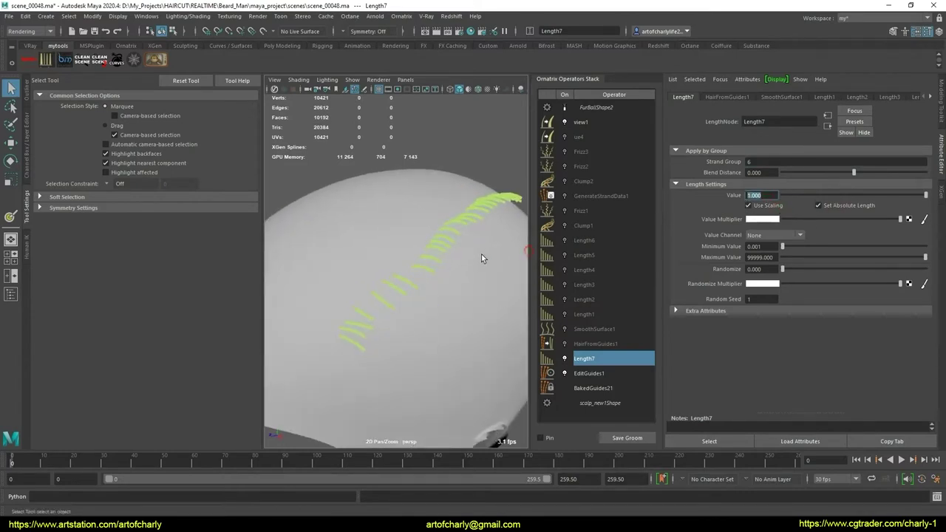
left_click_drag(481, 258, 351, 261, "alt")
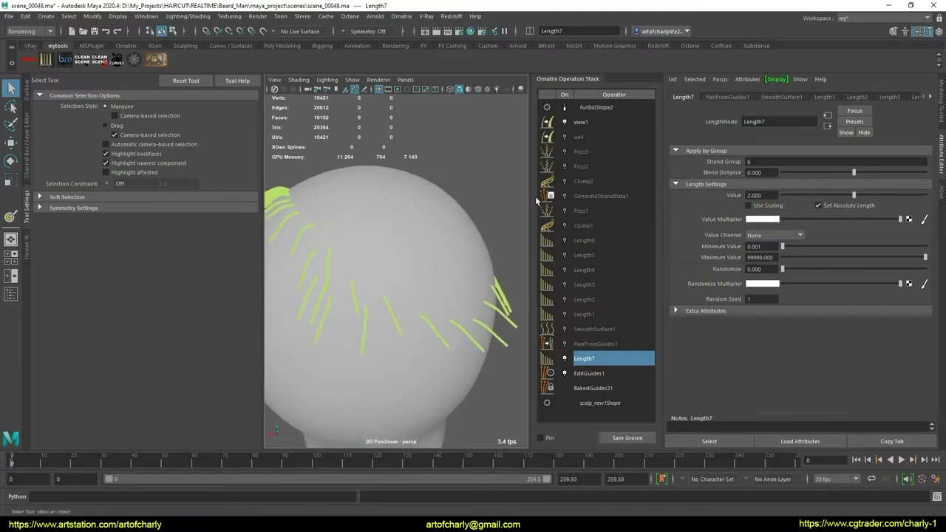
left_click_drag(374, 248, 502, 244, "alt")
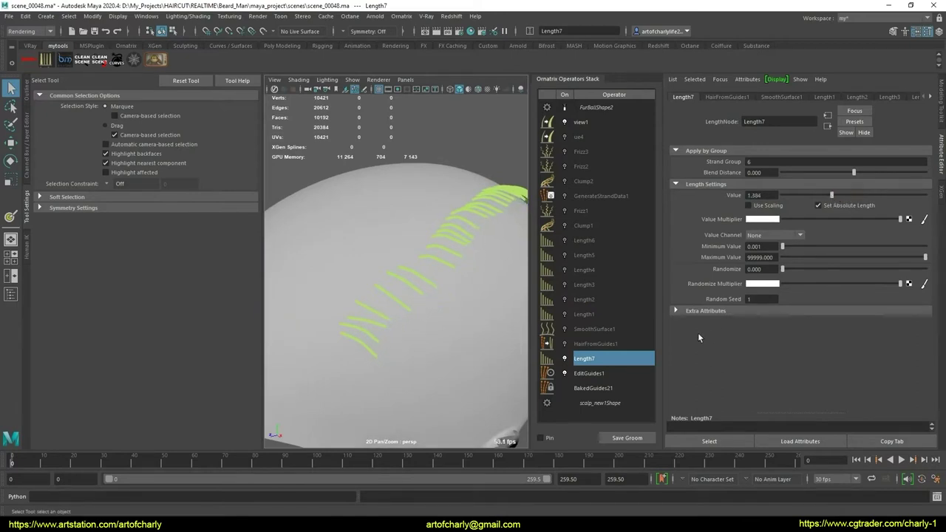
Bring up Length7's context menu, starting and then cancelling a rename
right_click(578, 364)
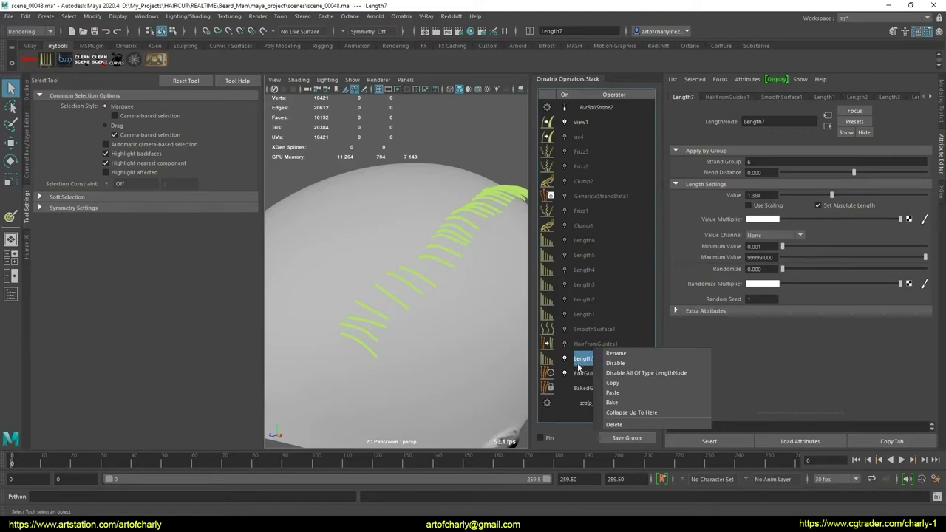
left_click(615, 353)
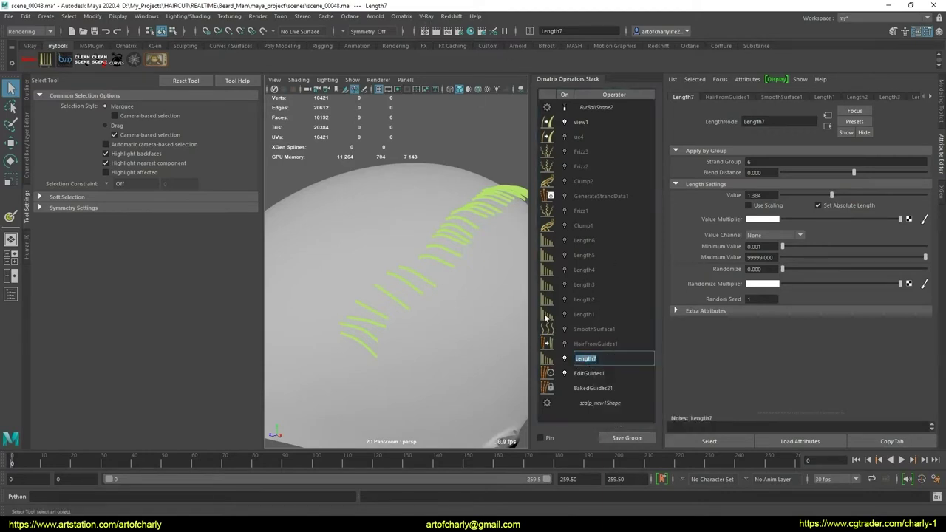
left_click(594, 362)
Collapse the stack up to Length7 and add a new Edit Guides operator
right_click(614, 350)
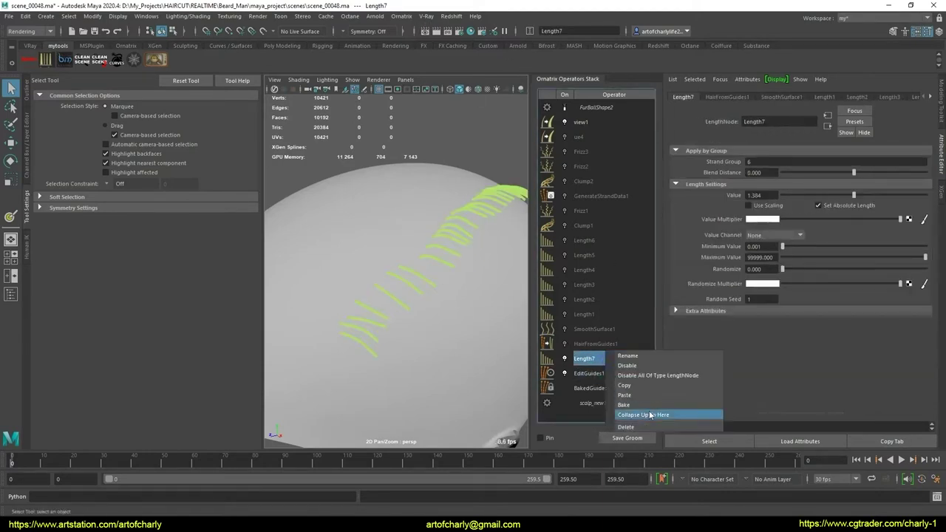
left_click(650, 415)
left_click(391, 18)
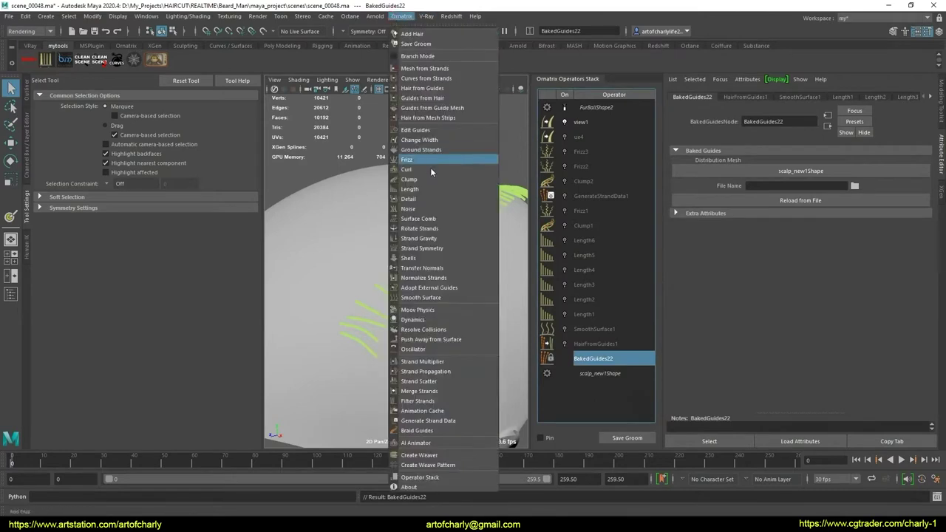
left_click(430, 130)
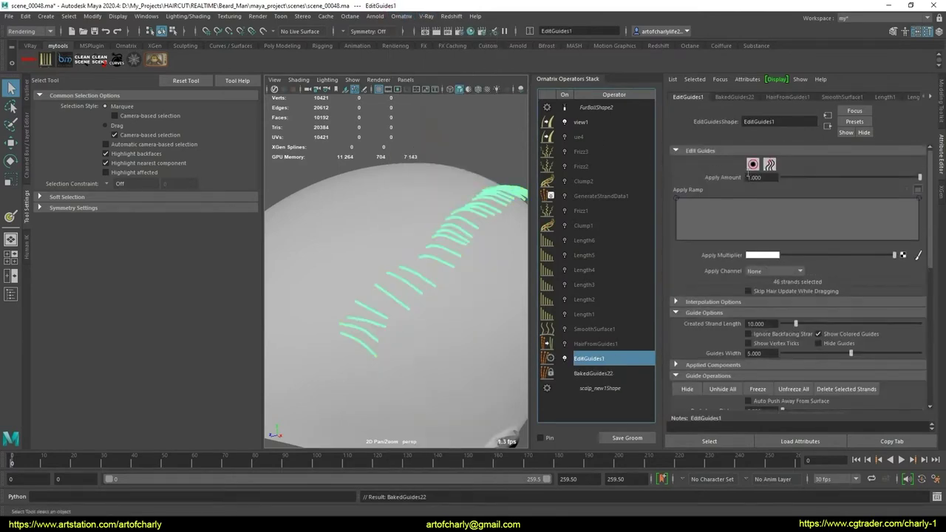
Select guide strands on the scalp and comb them with the Ornatrix Comb Brush
left_click(752, 164)
left_click_drag(451, 271, 440, 280, "alt")
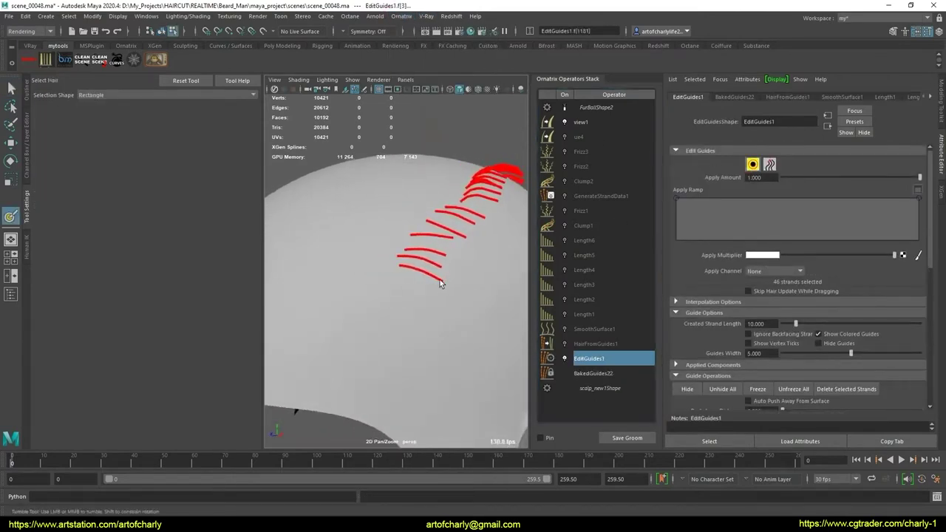
left_click(440, 279)
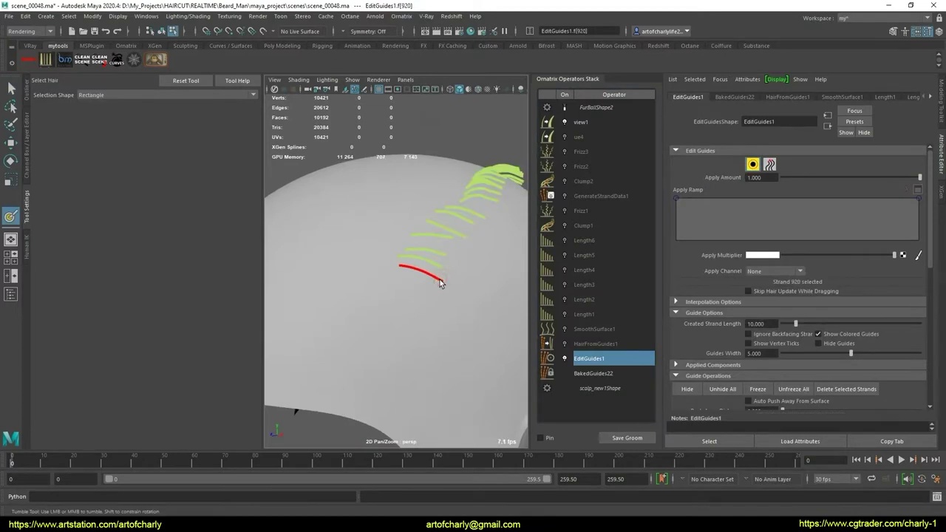
mouse_move(435, 289)
left_mouse_down("alt")
mouse_move(369, 296)
mouse_move(428, 301)
mouse_move(415, 303)
mouse_move(355, 280)
mouse_move(391, 280)
mouse_move(366, 281)
mouse_move(372, 307)
mouse_move(411, 296)
mouse_move(410, 304)
left_mouse_up("alt")
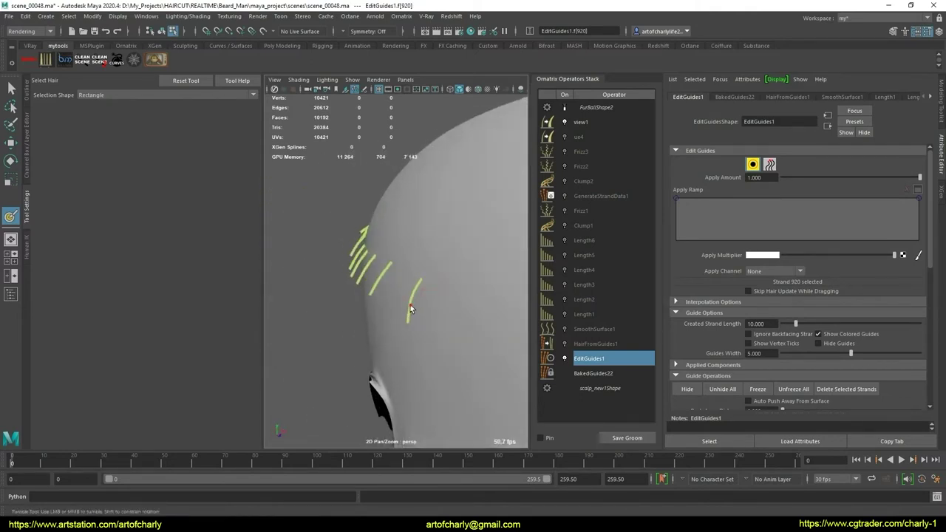
left_click(410, 305)
left_click(126, 45)
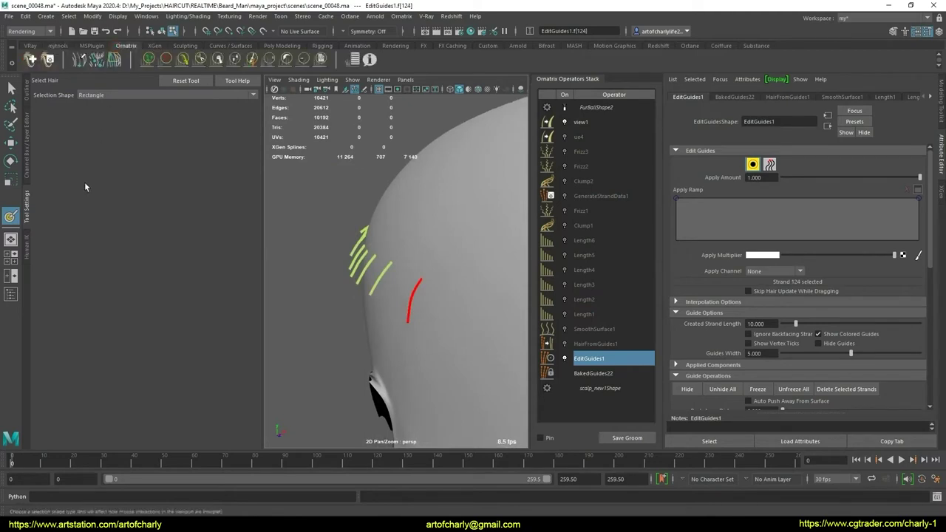
left_click(189, 59)
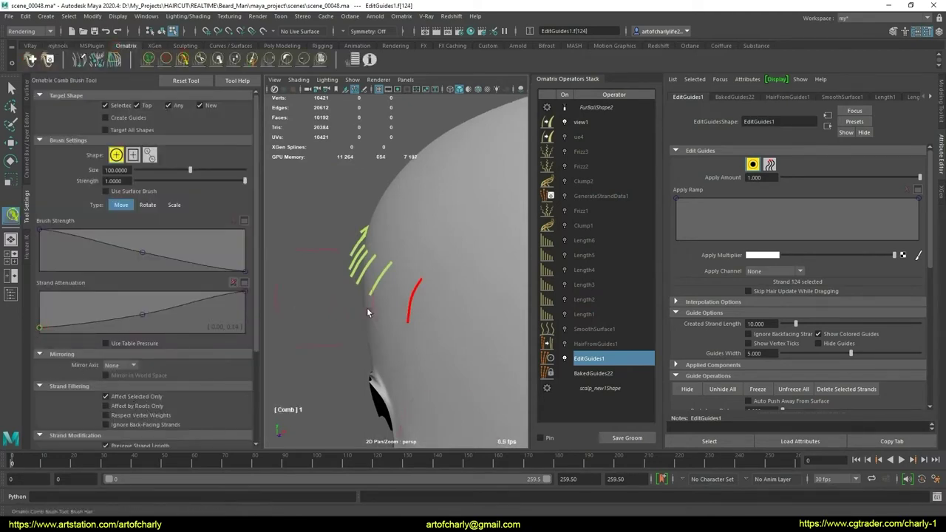
mouse_move(368, 313)
left_mouse_down("alt")
mouse_move(392, 257)
mouse_move(364, 295)
left_mouse_up("alt")
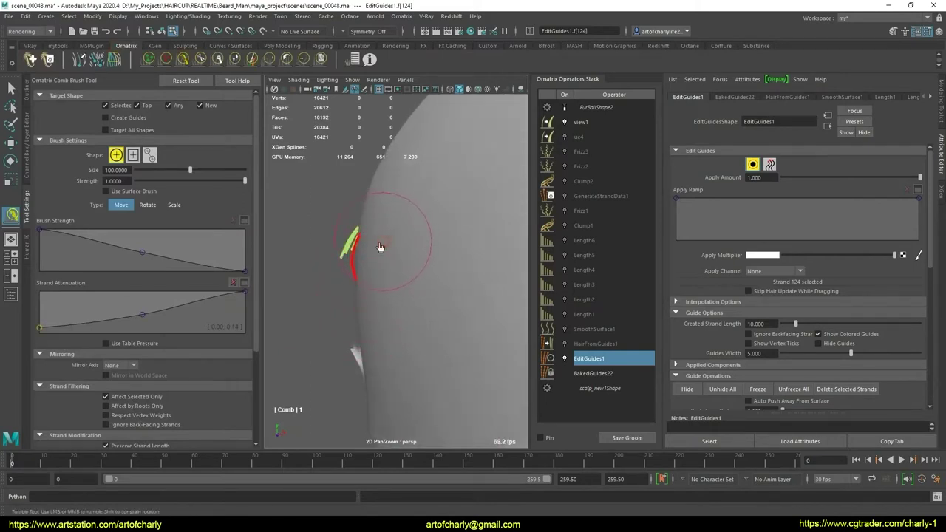
mouse_move(375, 323)
left_mouse_down("alt")
mouse_move(403, 252)
mouse_move(412, 260)
mouse_move(403, 264)
mouse_move(418, 261)
mouse_move(406, 251)
mouse_move(433, 296)
mouse_move(443, 275)
mouse_move(451, 289)
mouse_move(455, 281)
mouse_move(472, 290)
mouse_move(384, 279)
mouse_move(377, 262)
left_mouse_up("alt")
Select further parting guide strands and comb them over the scalp
key("q")
left_click(405, 260)
left_click(182, 59)
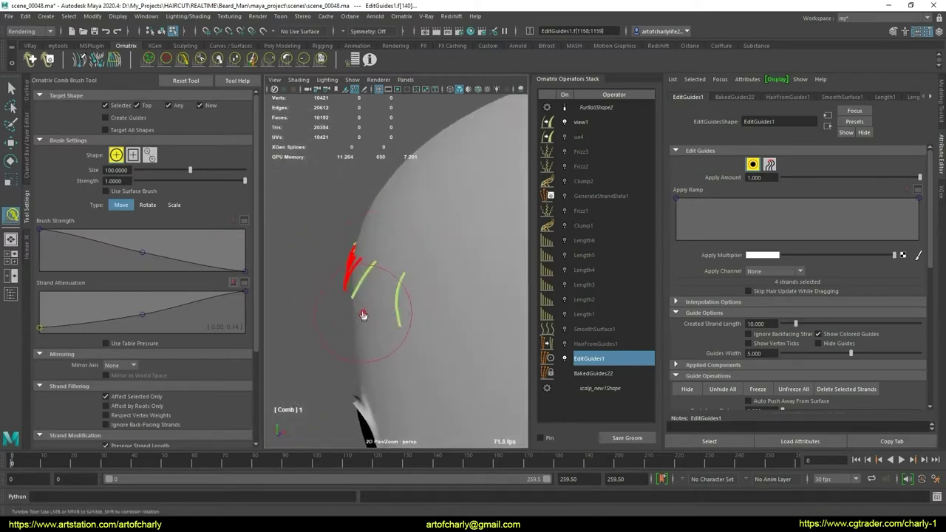
mouse_move(363, 315)
left_mouse_down("alt")
mouse_move(422, 264)
mouse_move(443, 273)
mouse_move(447, 291)
mouse_move(348, 296)
left_mouse_up("alt")
key("q")
left_click(315, 278)
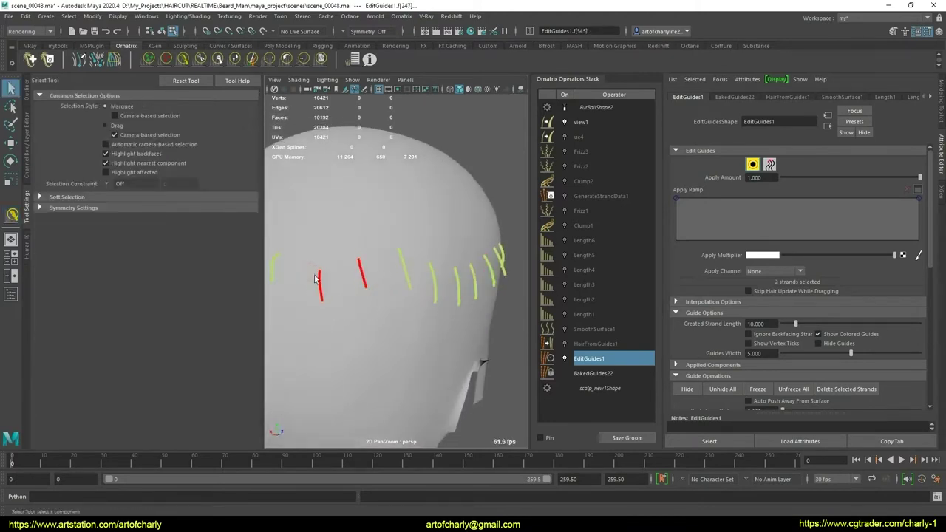
Comb the guides on the side of the head, then pick individual guide strands
left_click(180, 65)
mouse_move(397, 270)
left_mouse_down("alt")
mouse_move(433, 253)
mouse_move(443, 212)
mouse_move(476, 272)
mouse_move(479, 256)
mouse_move(348, 268)
mouse_move(370, 232)
mouse_move(429, 287)
mouse_move(373, 268)
mouse_move(411, 291)
mouse_move(376, 274)
mouse_move(402, 288)
mouse_move(379, 285)
mouse_move(465, 281)
mouse_move(395, 291)
mouse_move(413, 266)
mouse_move(401, 271)
mouse_move(409, 289)
mouse_move(416, 230)
mouse_move(422, 276)
mouse_move(449, 211)
mouse_move(486, 250)
left_mouse_up("alt")
key("q")
left_click(383, 274)
left_click(381, 298)
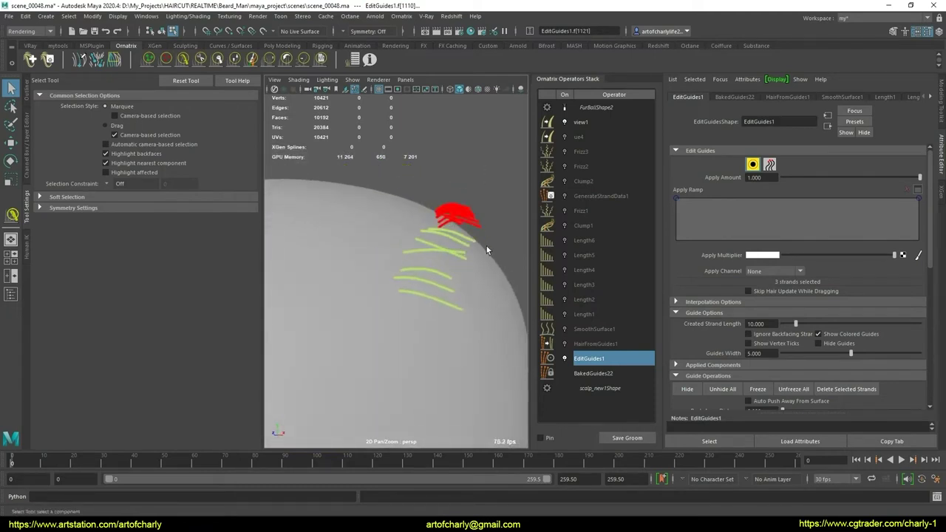
Comb the rows of guides across the top and side of the head
left_click(183, 59)
mouse_move(437, 411)
left_mouse_down("alt")
mouse_move(391, 246)
mouse_move(391, 259)
mouse_move(427, 205)
left_mouse_up("alt")
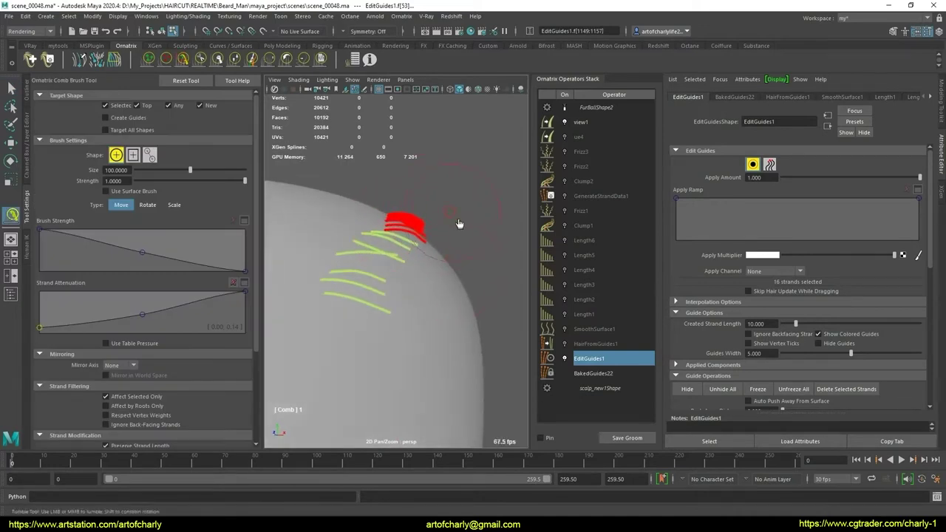
mouse_move(461, 250)
left_mouse_down("alt")
mouse_move(377, 279)
mouse_move(412, 289)
mouse_move(422, 305)
left_mouse_up("alt")
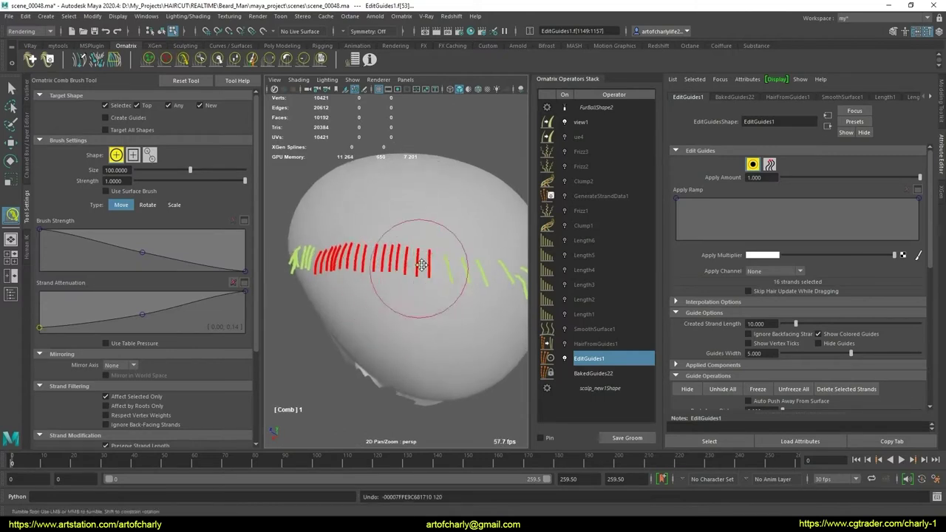
mouse_move(391, 249)
left_mouse_down("alt")
mouse_move(436, 287)
mouse_move(384, 319)
left_mouse_up("alt")
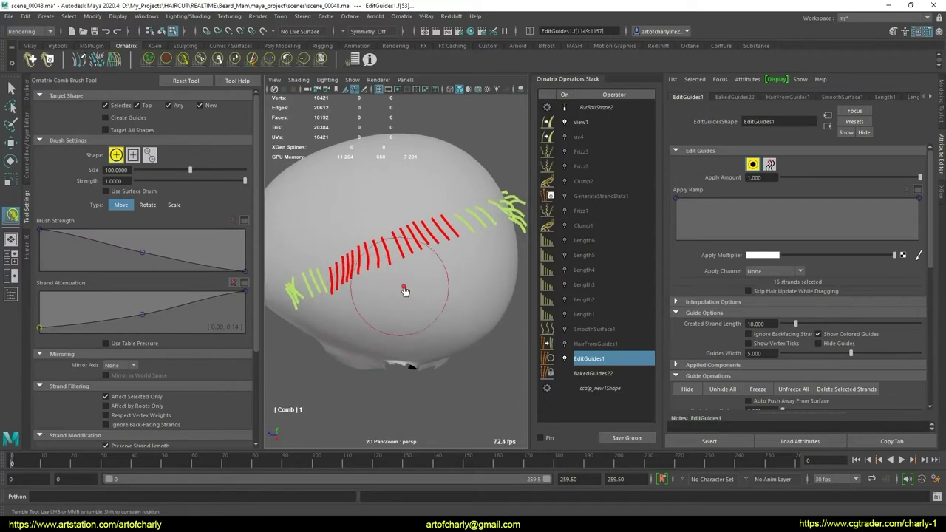
mouse_move(391, 286)
left_mouse_down("alt")
mouse_move(465, 256)
mouse_move(320, 218)
left_mouse_up("alt")
key("q")
left_click(181, 59)
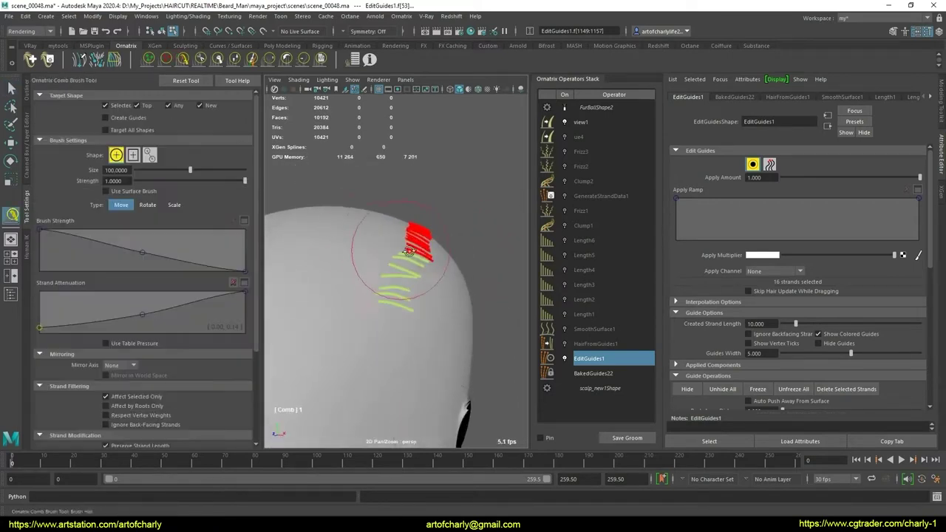
mouse_move(399, 255)
left_mouse_down("alt")
mouse_move(408, 254)
mouse_move(390, 271)
mouse_move(359, 266)
mouse_move(387, 249)
left_mouse_up("alt")
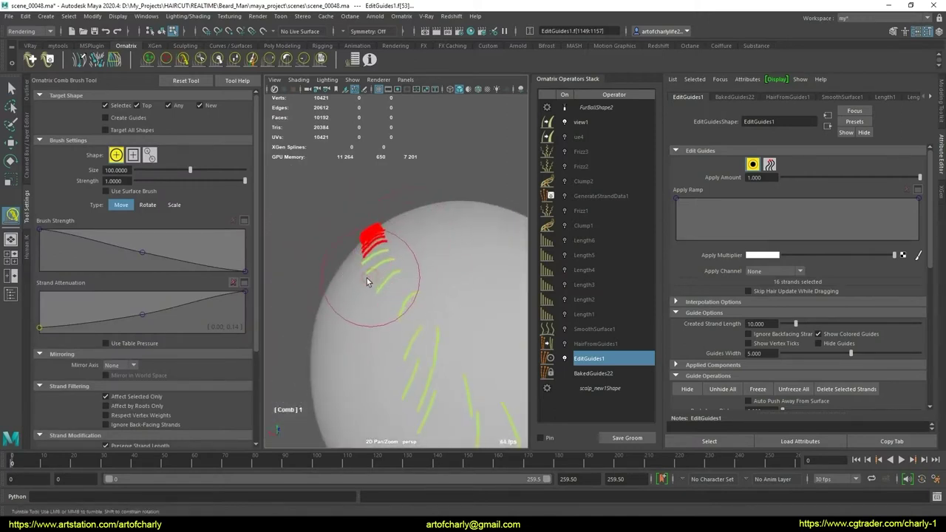
mouse_move(386, 258)
left_mouse_down("alt")
mouse_move(414, 254)
mouse_move(411, 240)
mouse_move(420, 268)
mouse_move(375, 255)
left_mouse_up("alt")
key("q")
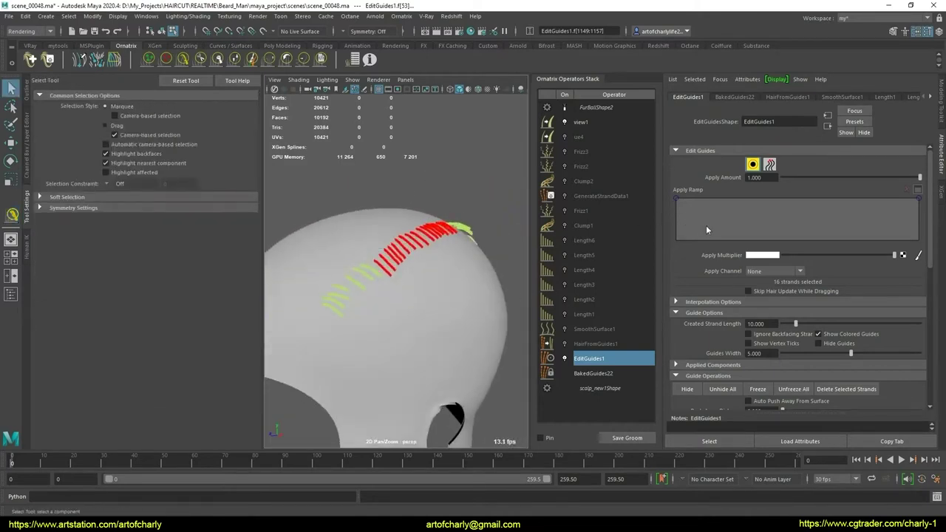
Unhide all hidden guides, comb them, and display the HairFromGuides1 generated hair
left_click(725, 385)
mouse_move(467, 318)
left_mouse_down("alt")
mouse_move(407, 289)
mouse_move(359, 302)
mouse_move(311, 286)
mouse_move(412, 287)
mouse_move(429, 273)
mouse_move(407, 298)
mouse_move(439, 254)
mouse_move(402, 293)
mouse_move(421, 277)
mouse_move(458, 299)
mouse_move(461, 314)
mouse_move(453, 276)
mouse_move(443, 274)
mouse_move(468, 270)
mouse_move(345, 228)
left_mouse_up("alt")
left_click(186, 61)
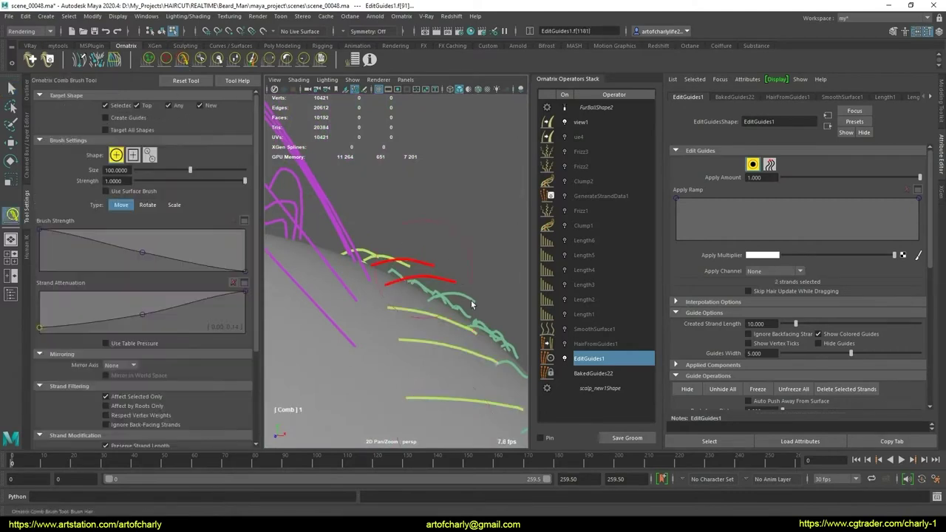
mouse_move(471, 300)
left_mouse_down("alt")
mouse_move(469, 283)
mouse_move(437, 327)
mouse_move(460, 249)
mouse_move(488, 310)
left_mouse_up("alt")
key("q")
left_click(587, 343)
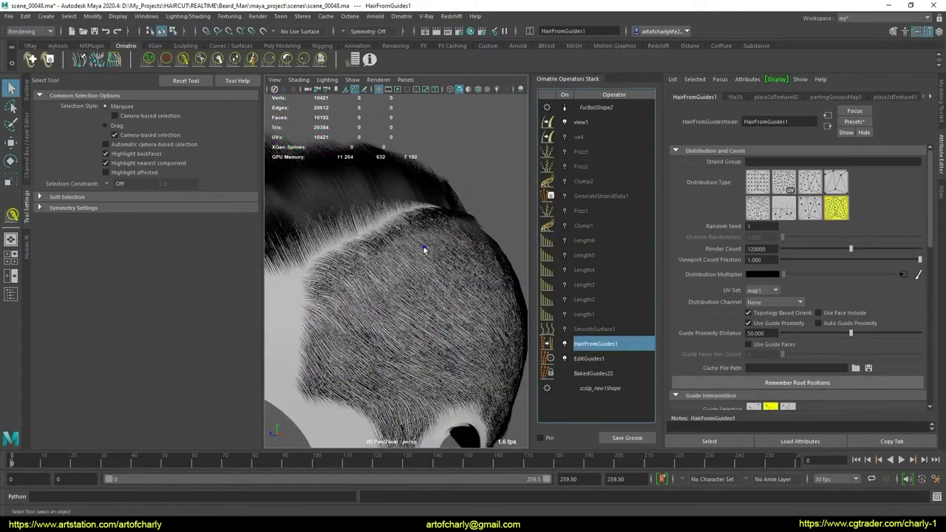
Re-enable the Length2 through Length6 operators and select Clump1 in the Operators Stack
mouse_move(422, 245)
left_mouse_down("alt")
mouse_move(439, 312)
mouse_move(480, 303)
left_mouse_up("alt")
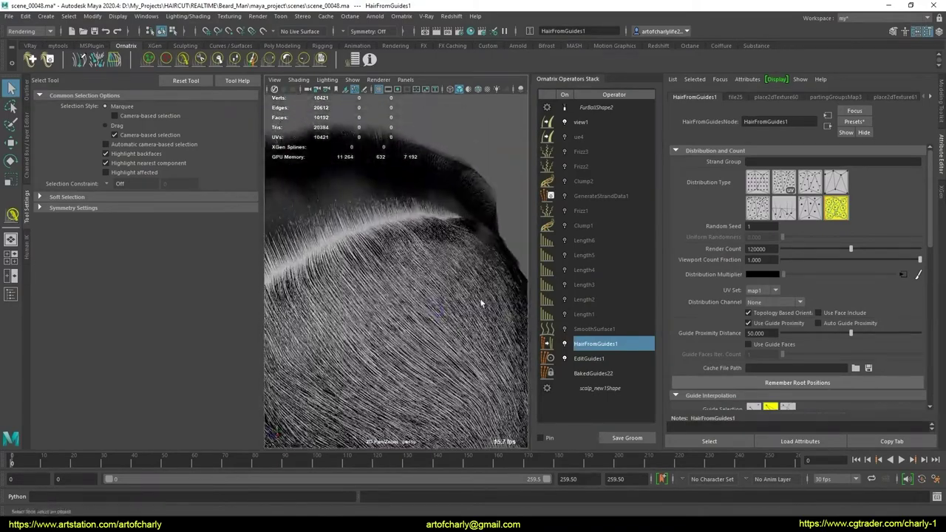
left_click(595, 329)
left_click(586, 314)
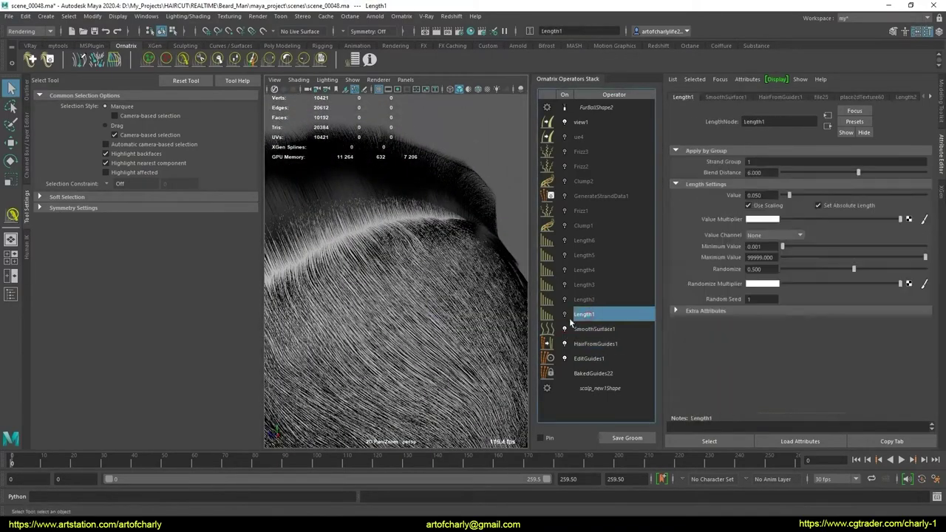
left_click(565, 300)
left_click(584, 300)
left_click(564, 285)
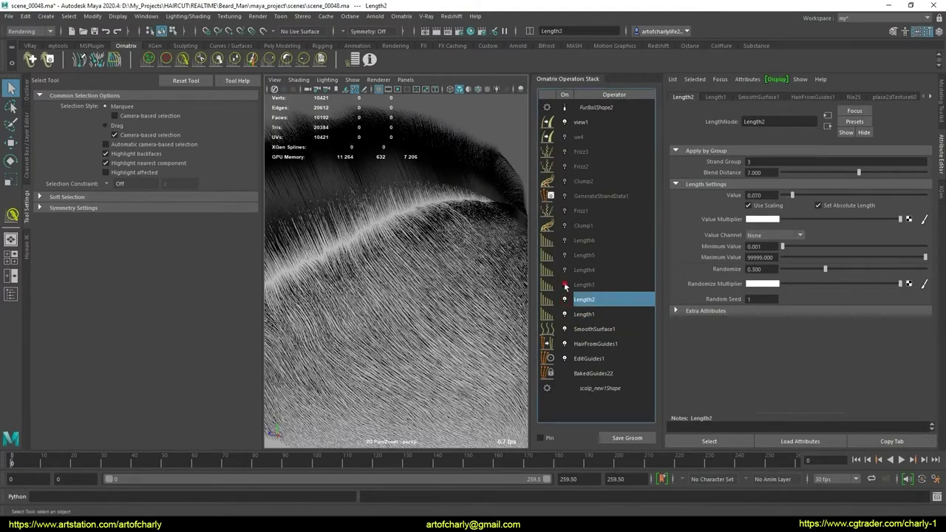
left_click(565, 270)
left_click(565, 255)
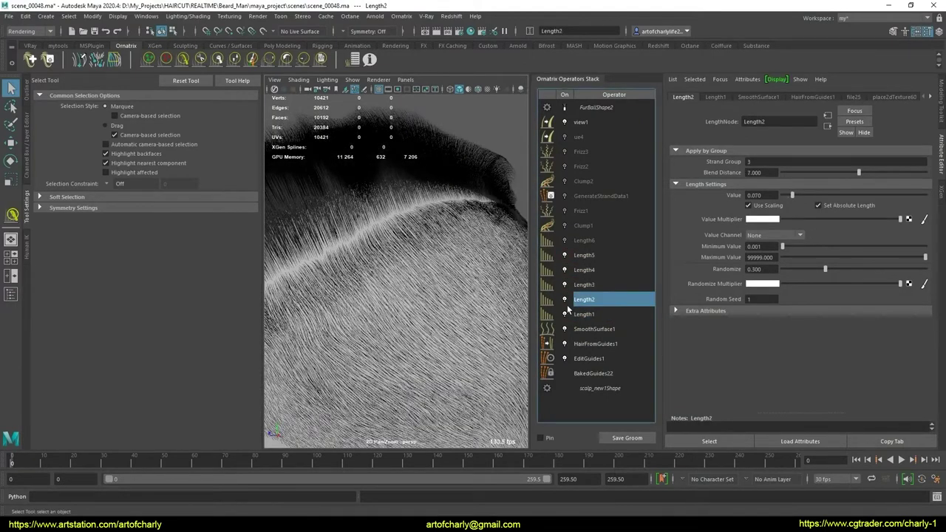
left_click(565, 240)
left_click(583, 226)
left_click(619, 225)
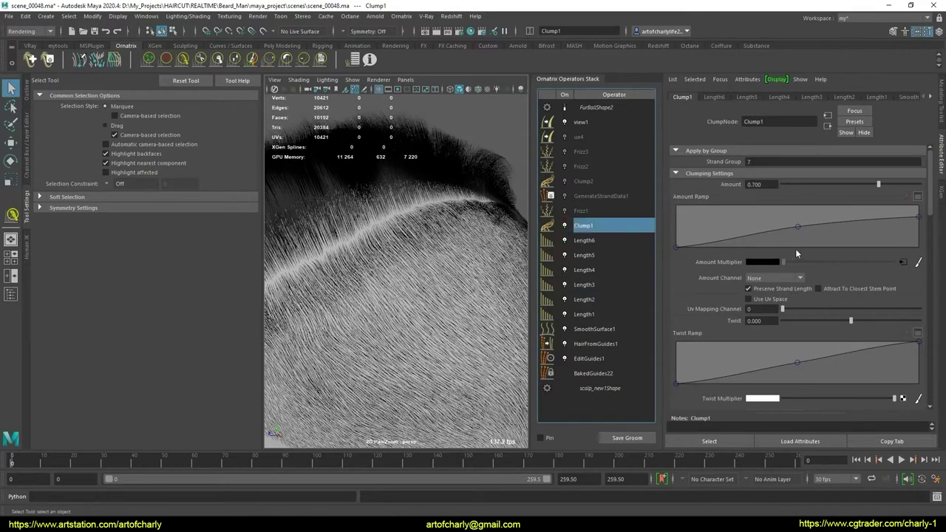
Review the Clump1 operator's settings and inspect the generated strands close up
scroll(917, 221, "down", 5)
scroll(909, 297, "down", 5)
scroll(813, 310, "down", 3)
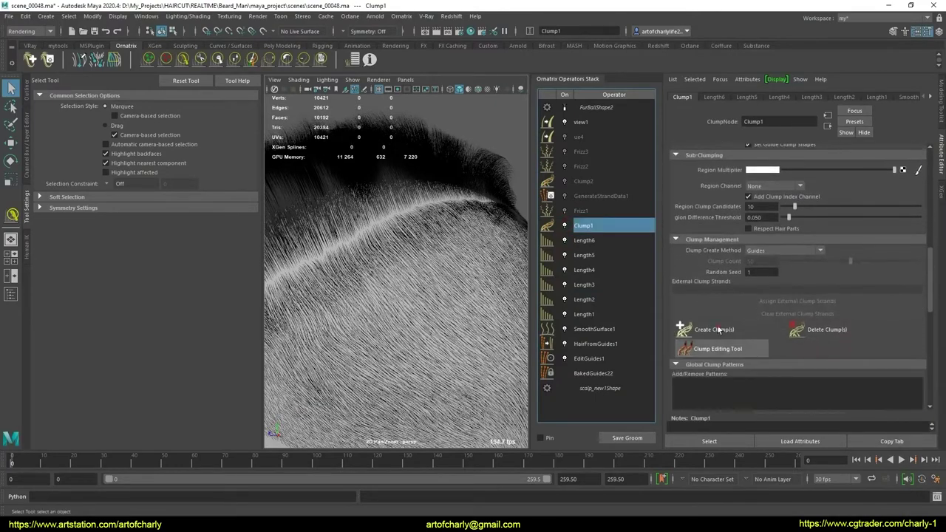
scroll(361, 318, "down", 2)
scroll(387, 308, "down", 2)
scroll(363, 333, "down", 2)
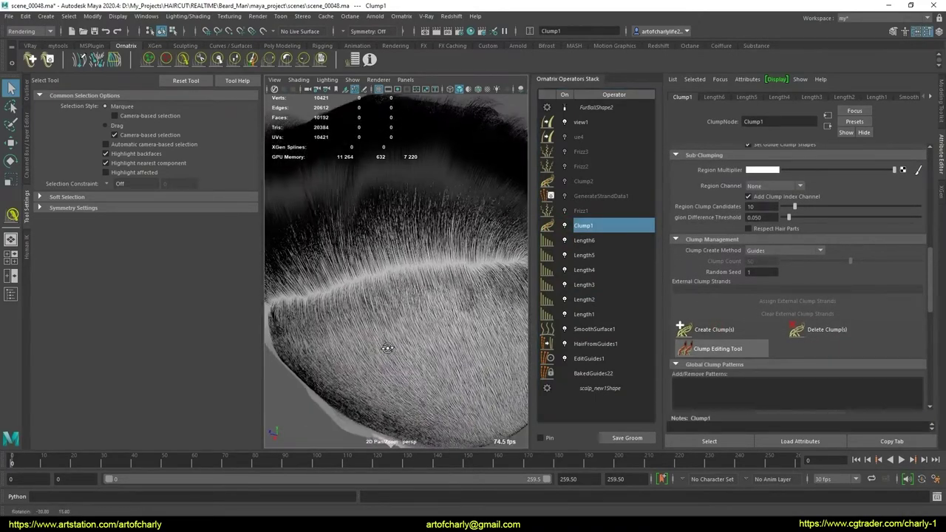
scroll(386, 344, "down", 2)
scroll(403, 313, "up", 2)
scroll(422, 318, "up", 3)
scroll(421, 318, "up", 2)
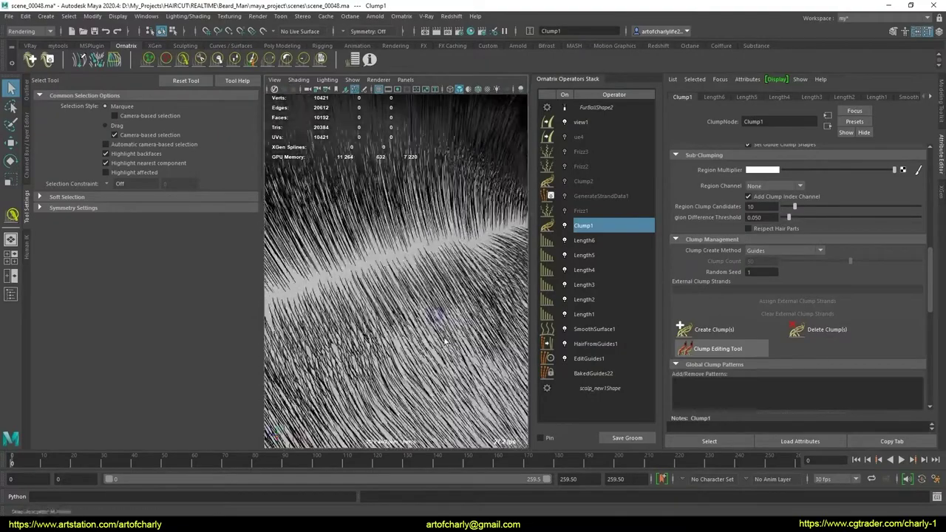
left_click_drag(422, 318, 477, 299, "alt")
Enter guide editing mode on EditGuides1 with the Ornatrix Comb Brush active
left_click(610, 358)
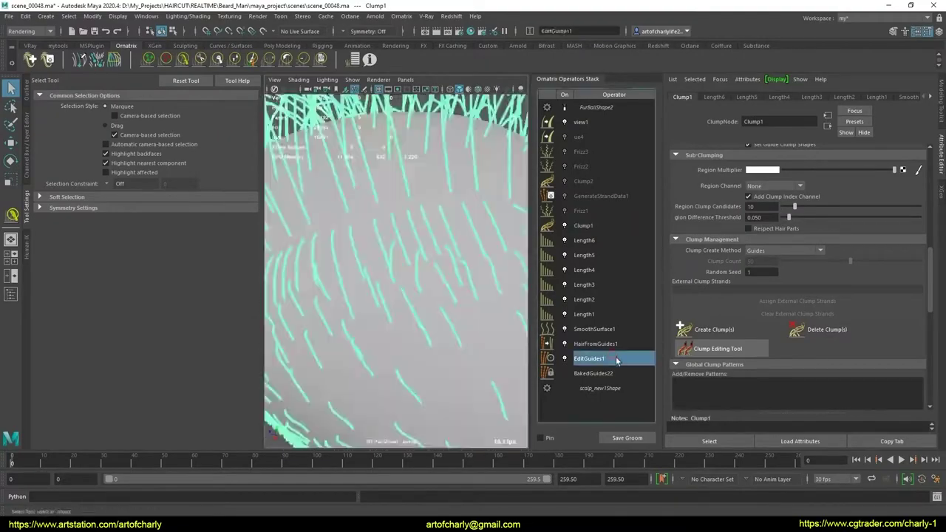
left_click(752, 164)
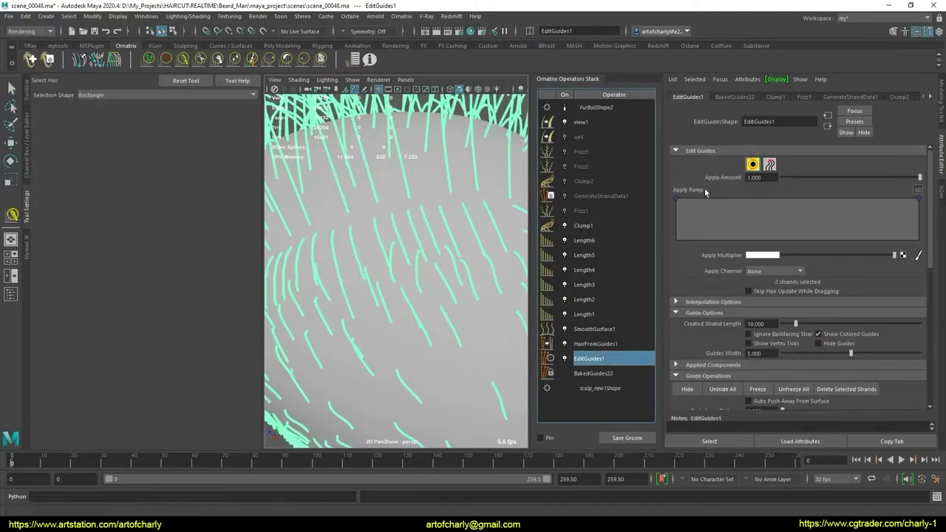
right_click_drag(421, 263, 424, 236, "alt")
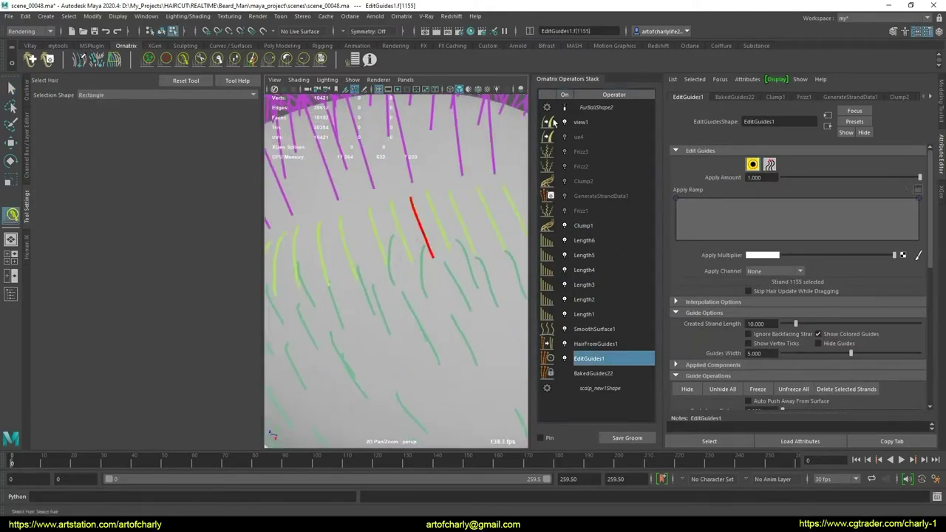
middle_click_drag(417, 275, 433, 274, "alt")
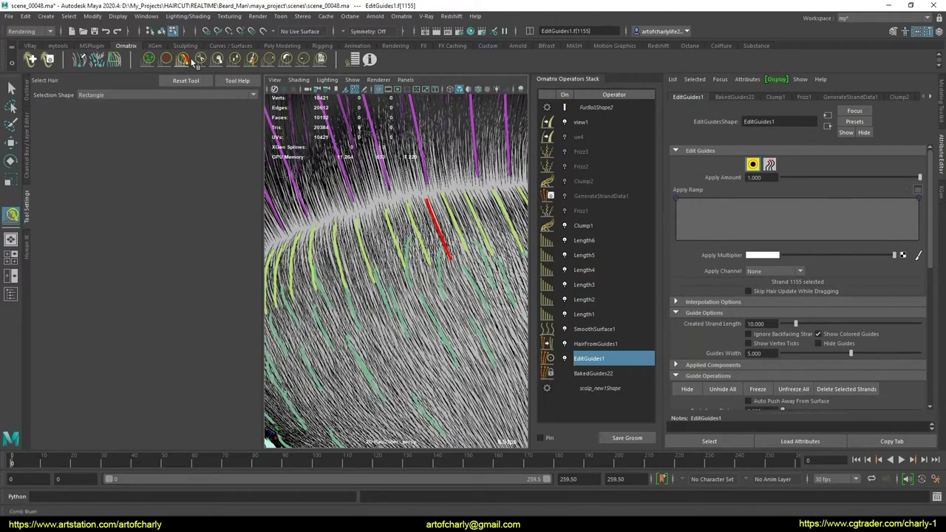
key("c")
left_click_drag(440, 289, 439, 296, "alt")
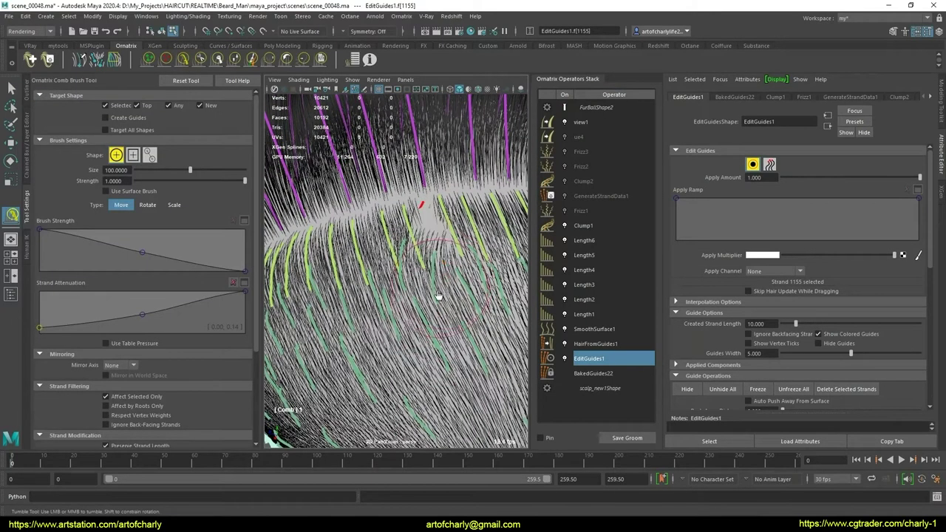
Undo the last comb stroke so the red guide strand regains full length
key("ctrl+z")
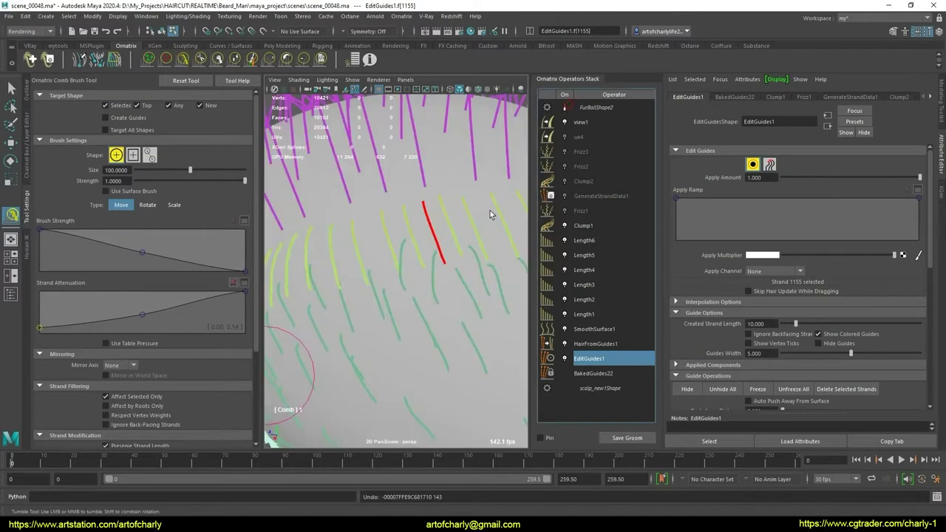
mouse_move(490, 211)
left_mouse_down("alt")
mouse_move(363, 274)
mouse_move(422, 264)
mouse_move(418, 274)
left_mouse_up("alt")
key("q")
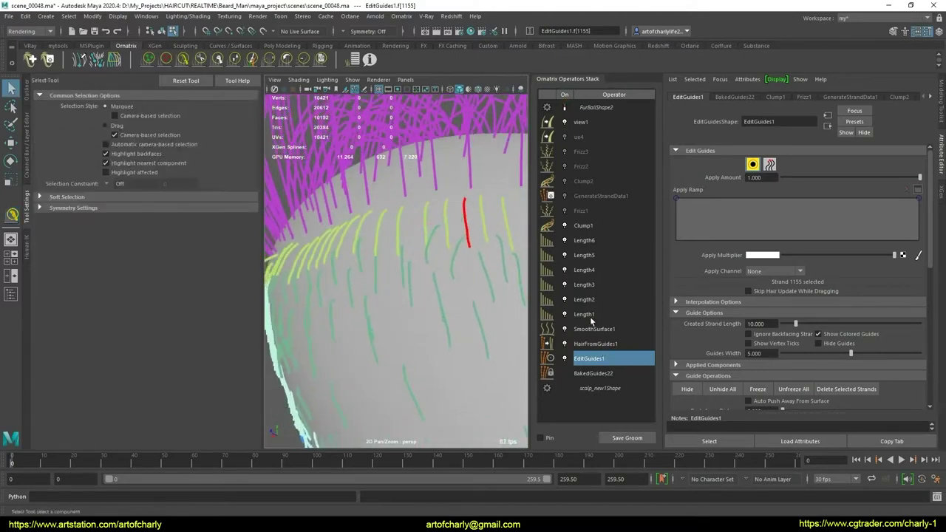
Disable Clump1, Length6–Length1, SmoothSurface1 and HairFromGuides1 above EditGuides1
left_click(566, 255)
left_click(565, 284)
left_click(565, 300)
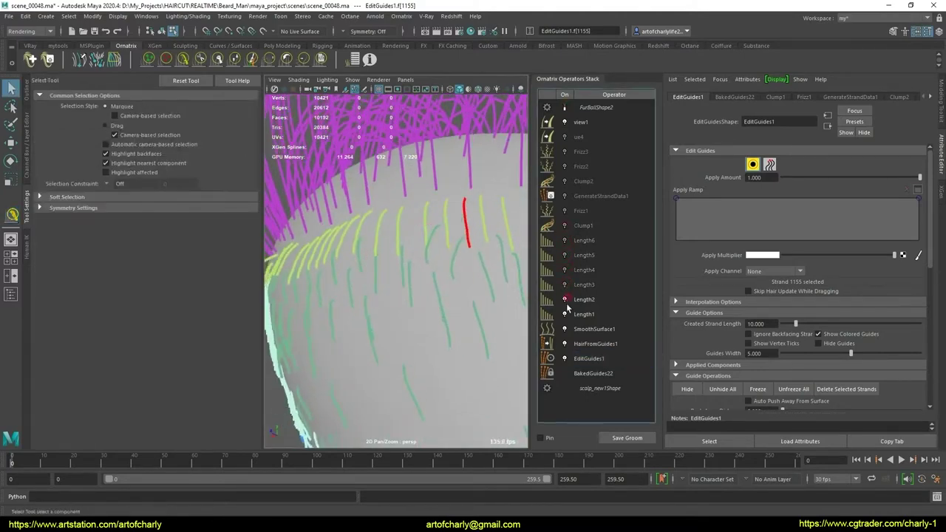
left_click(564, 314)
left_click(564, 329)
left_click(565, 344)
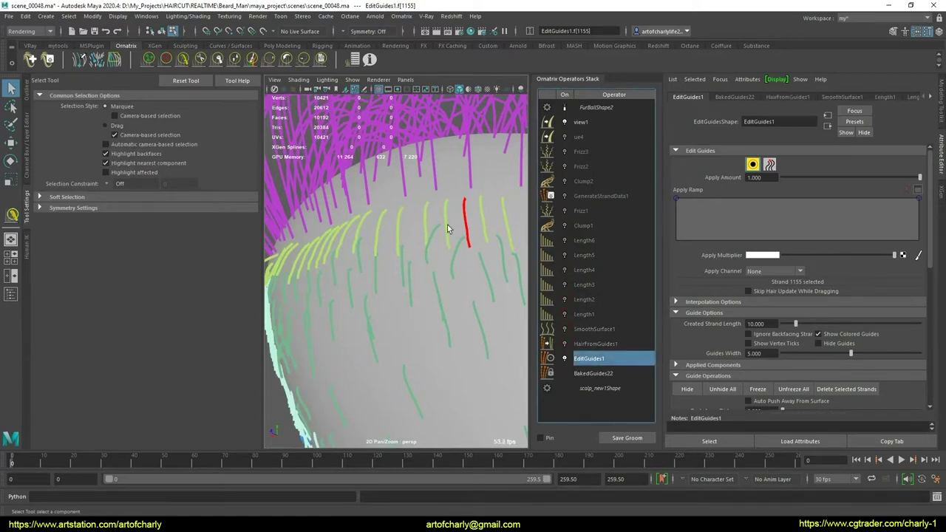
scroll(435, 258, "up", 2)
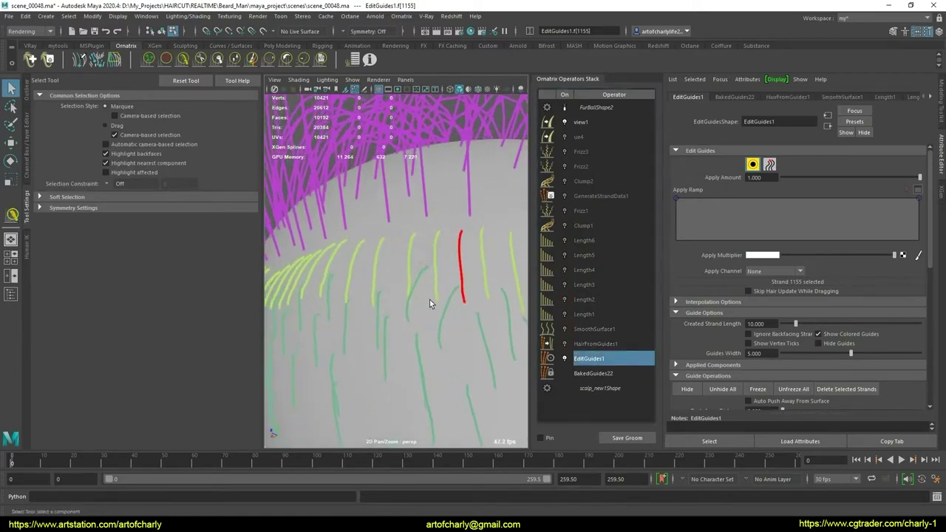
scroll(427, 281, "up", 2)
scroll(425, 258, "down", 3)
Select guide strand 1154 and comb it down along the scalp
mouse_move(424, 258)
left_mouse_down("alt")
mouse_move(375, 258)
mouse_move(399, 243)
mouse_move(405, 261)
left_mouse_up("alt")
left_click(182, 59)
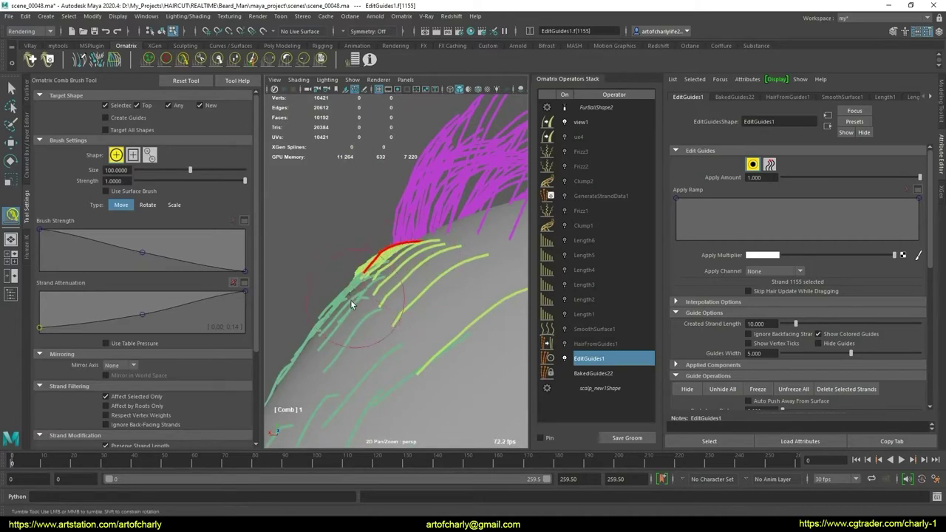
mouse_move(382, 294)
left_mouse_down("alt")
mouse_move(419, 276)
mouse_move(381, 264)
mouse_move(420, 297)
mouse_move(412, 302)
mouse_move(366, 275)
left_mouse_up("alt")
key("q")
left_click(386, 264)
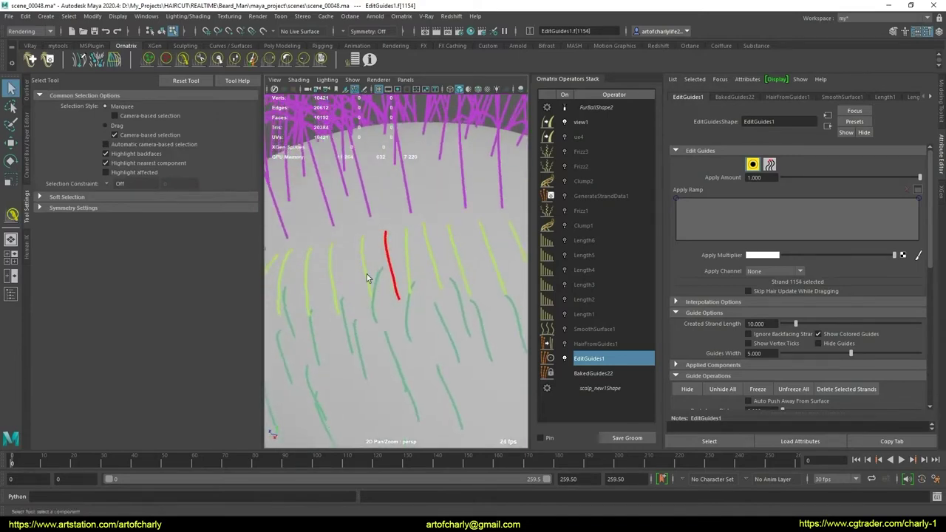
left_click(183, 61)
mouse_move(417, 302)
left_mouse_down("alt")
mouse_move(403, 276)
mouse_move(355, 309)
left_mouse_up("alt")
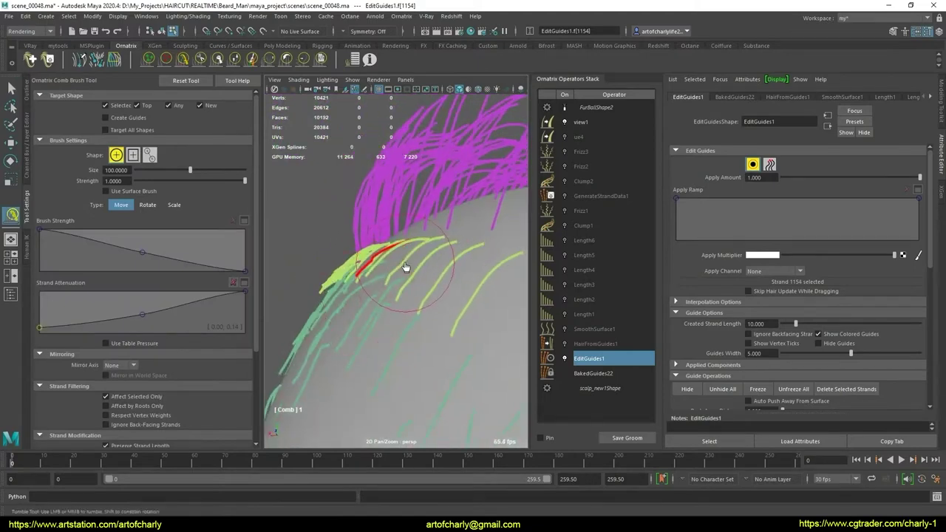
left_click_drag(423, 260, 339, 304)
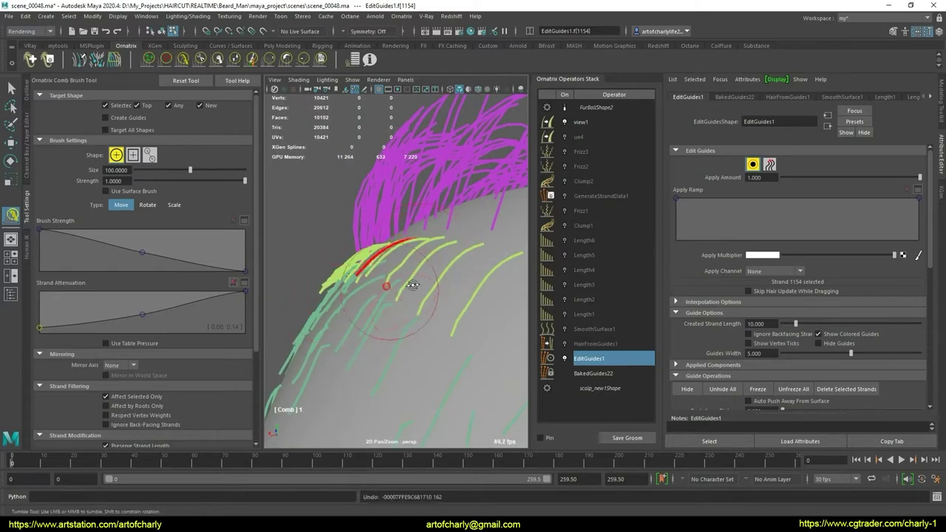
mouse_move(403, 290)
left_mouse_down("alt")
mouse_move(421, 297)
mouse_move(397, 271)
left_mouse_up("alt")
Try the Local combing algorithm on the Comb Brush, then switch back to Optimized
key("q")
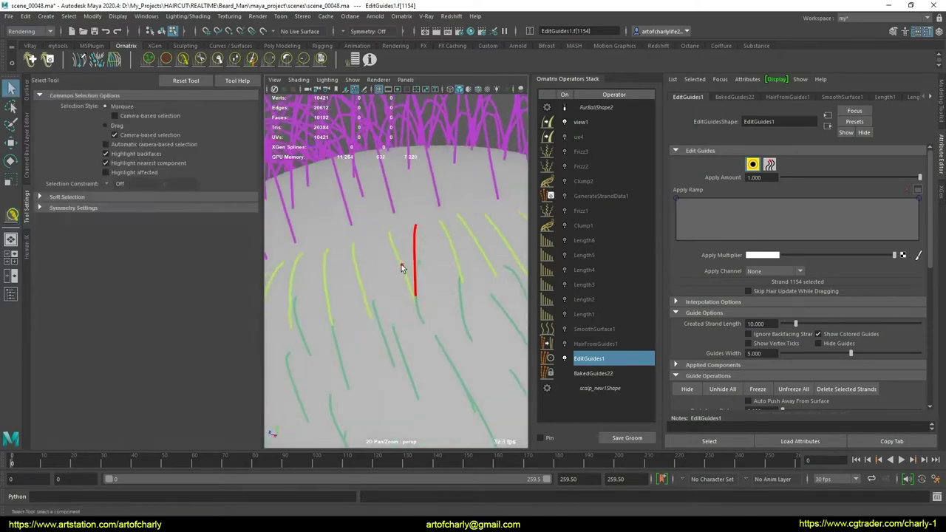
left_click(186, 63)
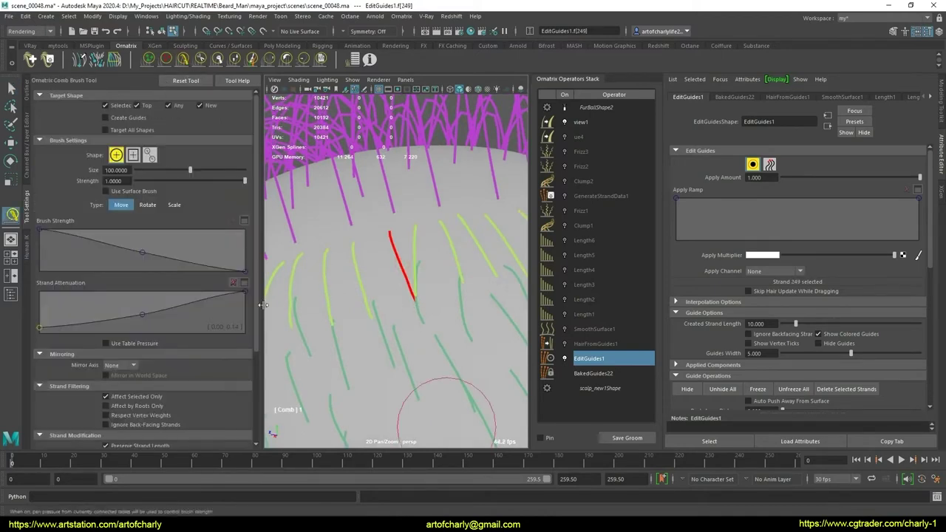
scroll(140, 404, "down", 3)
left_click(131, 421)
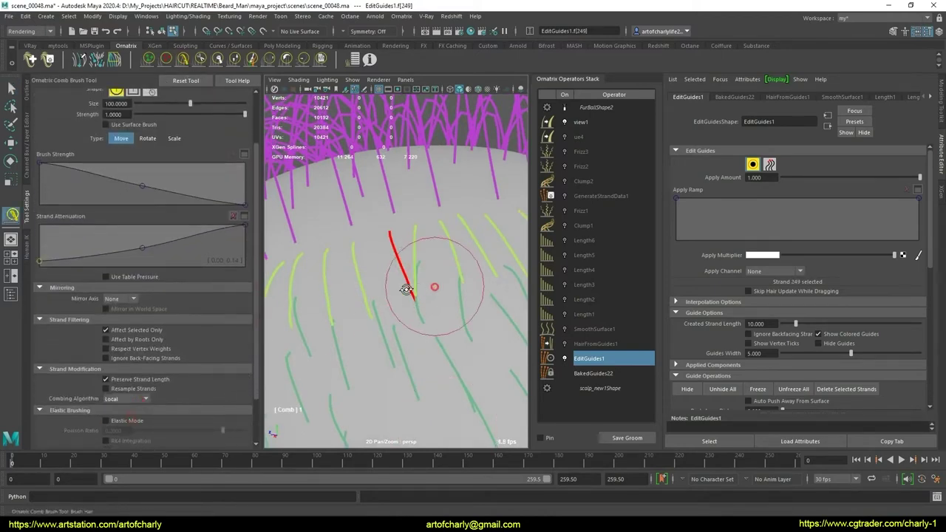
mouse_move(407, 288)
left_mouse_down("alt")
mouse_move(411, 309)
mouse_move(399, 288)
mouse_move(423, 257)
left_mouse_up("alt")
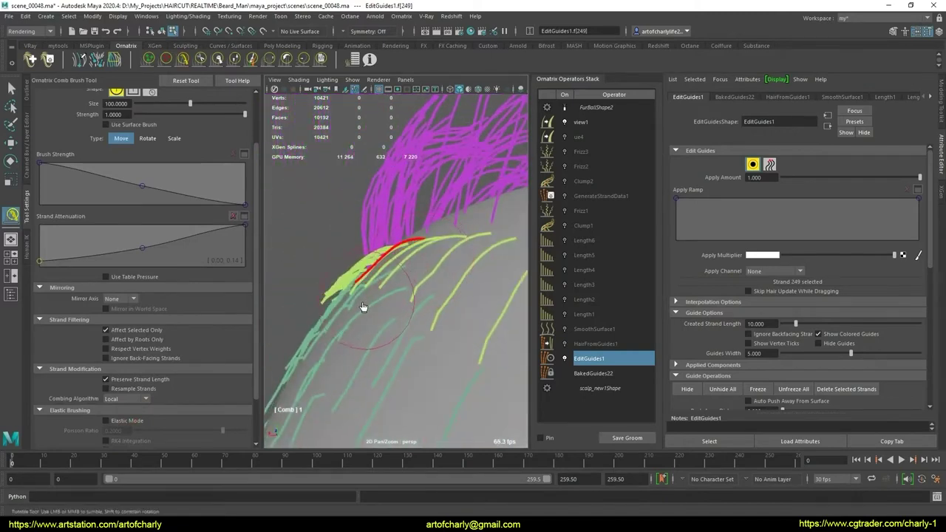
mouse_move(362, 309)
left_mouse_down("alt")
mouse_move(425, 296)
mouse_move(421, 327)
left_mouse_up("alt")
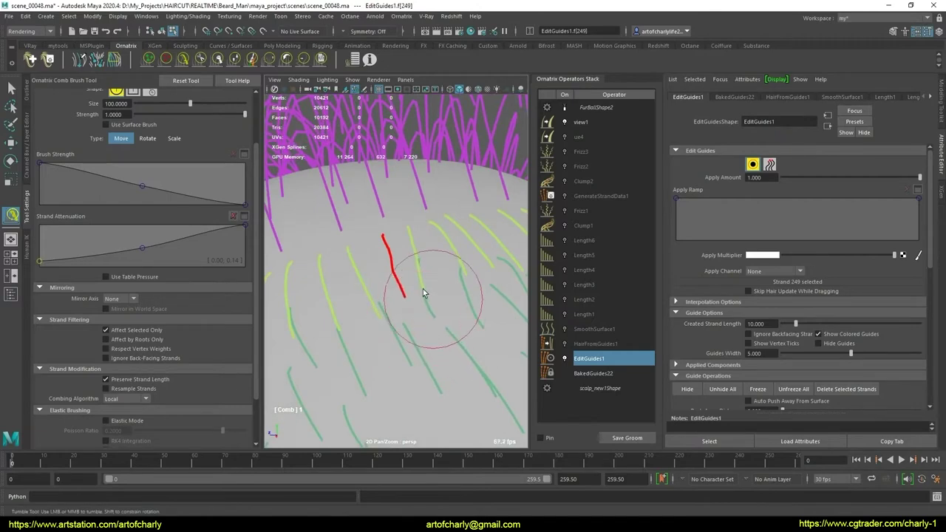
mouse_move(418, 278)
left_mouse_down("alt")
mouse_move(436, 291)
mouse_move(414, 281)
left_mouse_up("alt")
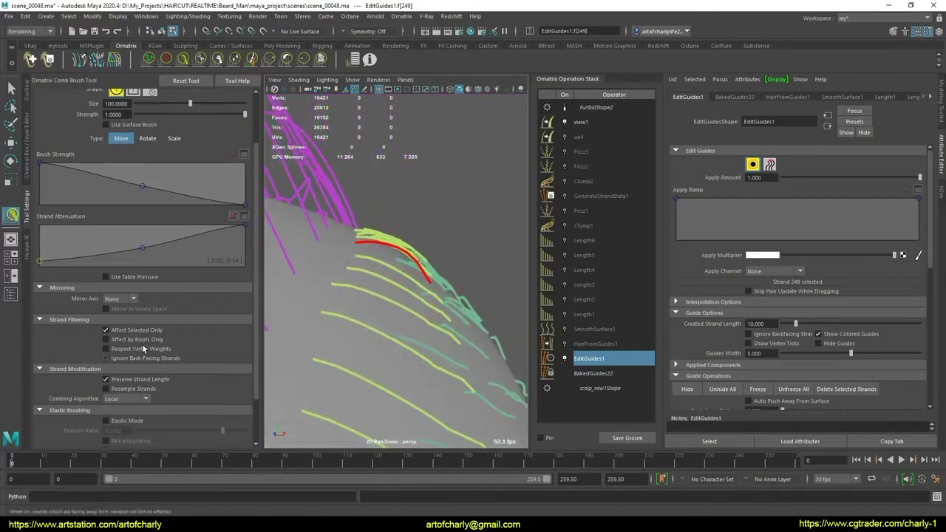
left_click(129, 399)
left_click(125, 422)
mouse_move(307, 319)
left_mouse_down("alt")
mouse_move(414, 271)
mouse_move(333, 316)
mouse_move(387, 291)
mouse_move(388, 277)
left_mouse_up("alt")
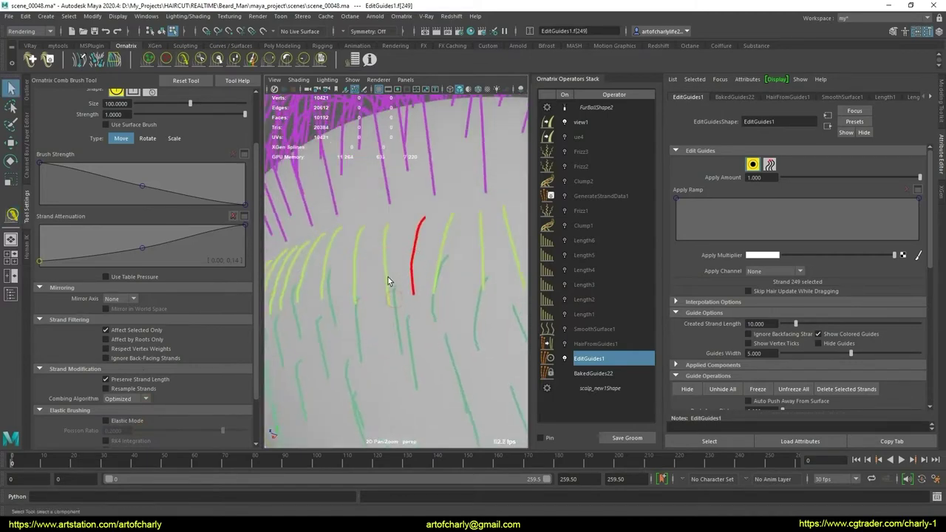
Comb more guide strands along the fade edge to follow the scalp
key("q")
left_click(183, 60)
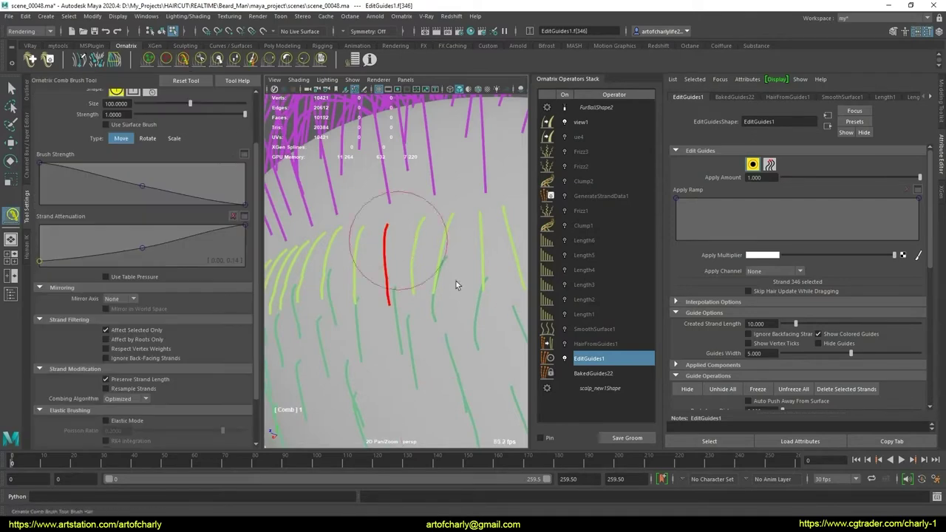
mouse_move(422, 264)
left_mouse_down("alt")
mouse_move(332, 249)
mouse_move(420, 275)
mouse_move(429, 265)
left_mouse_up("alt")
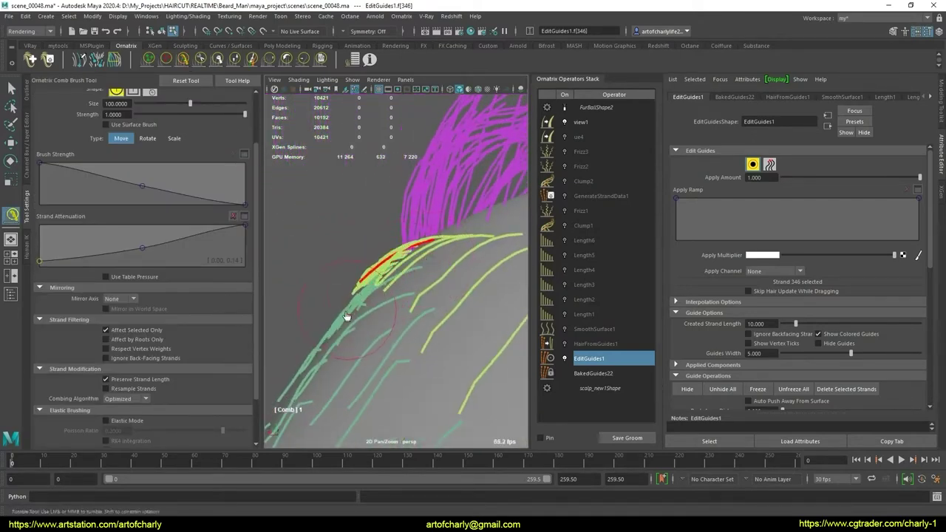
mouse_move(409, 272)
left_mouse_down("alt")
mouse_move(439, 281)
mouse_move(382, 294)
mouse_move(395, 298)
mouse_move(403, 283)
mouse_move(363, 276)
mouse_move(416, 274)
mouse_move(424, 314)
mouse_move(415, 276)
mouse_move(443, 312)
left_mouse_up("alt")
key("q")
Select guide strand 1152 and comb it with nearby guides down along the scalp
left_click(416, 273)
left_click(182, 60)
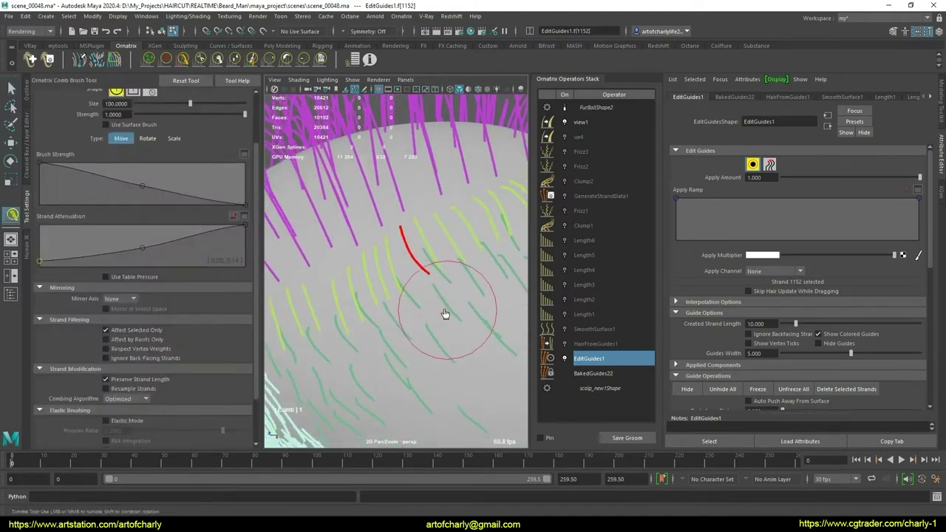
mouse_move(443, 261)
left_mouse_down("alt")
mouse_move(400, 280)
mouse_move(366, 278)
left_mouse_up("alt")
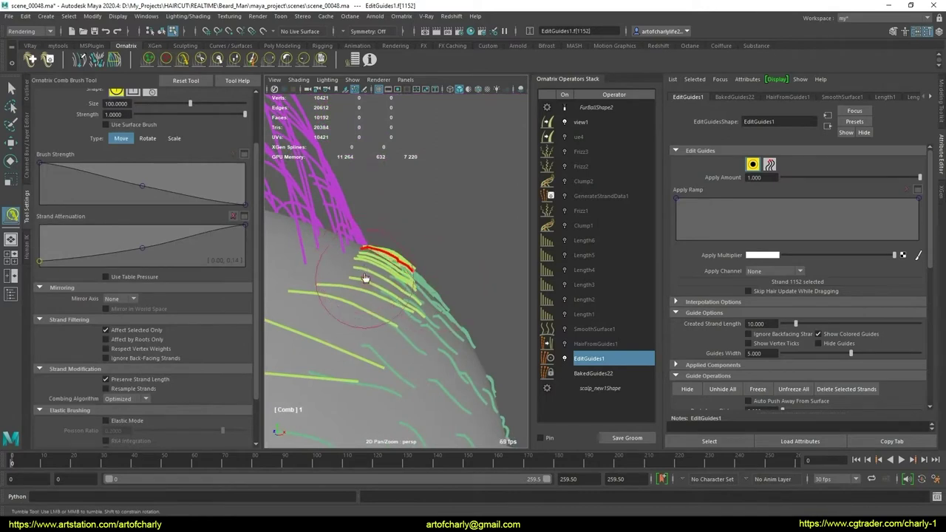
left_click_drag(364, 277, 446, 286)
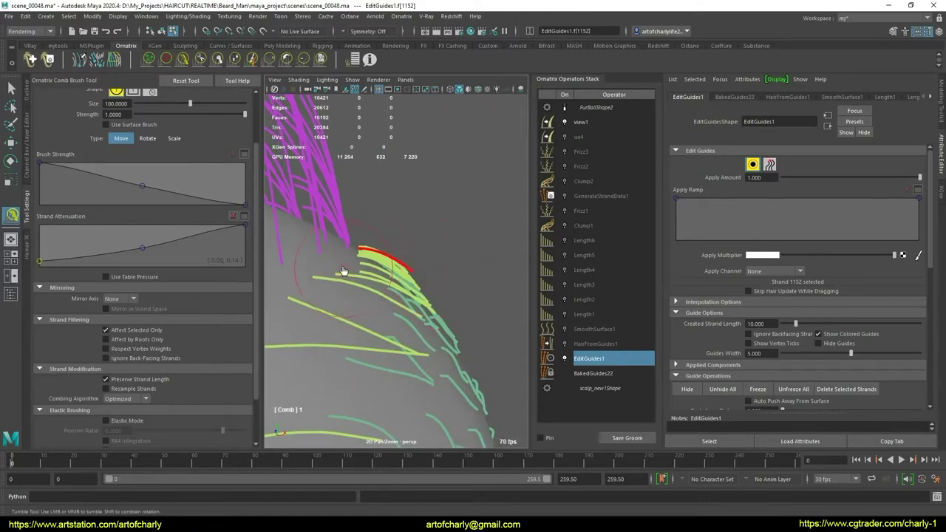
mouse_move(448, 288)
left_mouse_down("alt")
mouse_move(370, 327)
mouse_move(439, 279)
mouse_move(431, 294)
mouse_move(421, 274)
mouse_move(436, 309)
mouse_move(438, 269)
left_mouse_up("alt")
key("q")
left_click(419, 275)
Comb the selected side guide along the scalp, redoing a stroke that bent it sideways
left_click(182, 59)
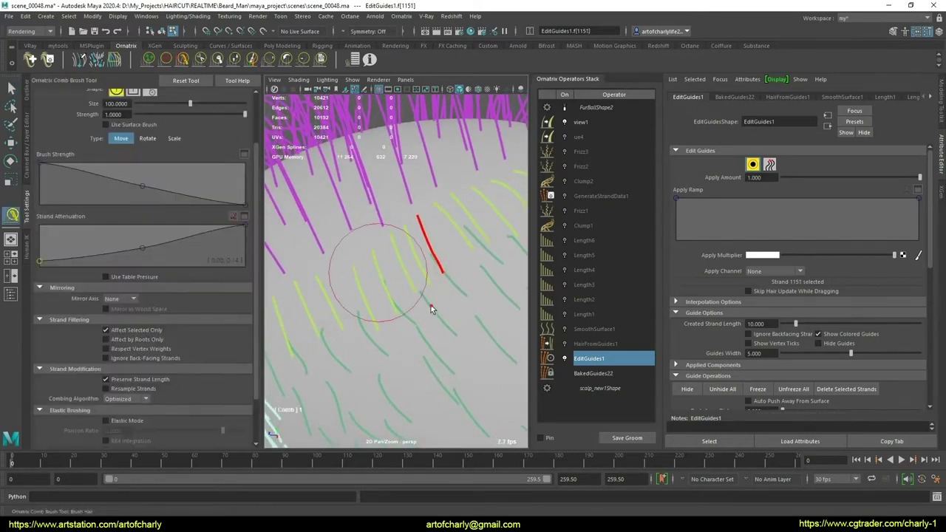
mouse_move(433, 306)
left_mouse_down("alt")
mouse_move(456, 302)
mouse_move(469, 313)
left_mouse_up("alt")
key("ctrl+z")
key("q")
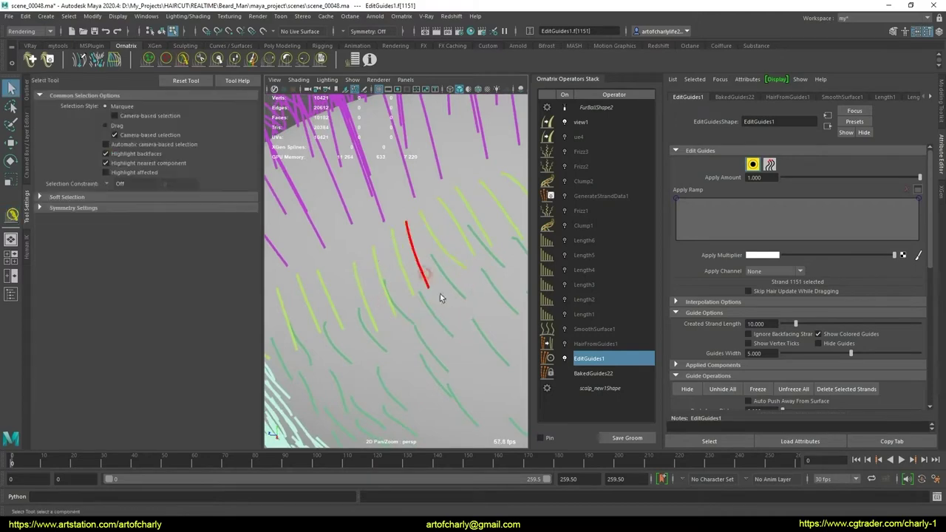
left_click(182, 59)
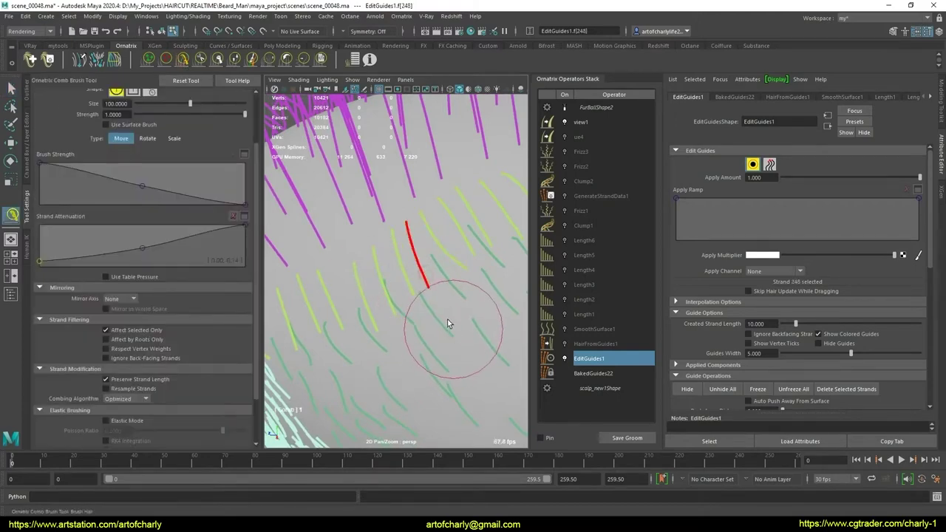
mouse_move(447, 319)
left_mouse_down()
mouse_move(453, 324)
mouse_move(414, 283)
mouse_move(358, 316)
left_mouse_up()
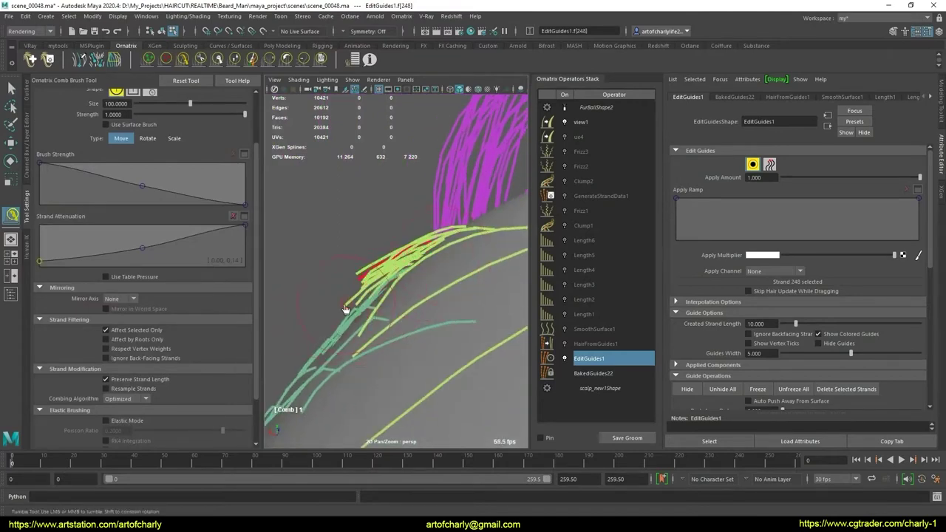
Comb more short side guides flat, checking them from several angles
left_click_drag(405, 274, 477, 278, "alt")
key("q")
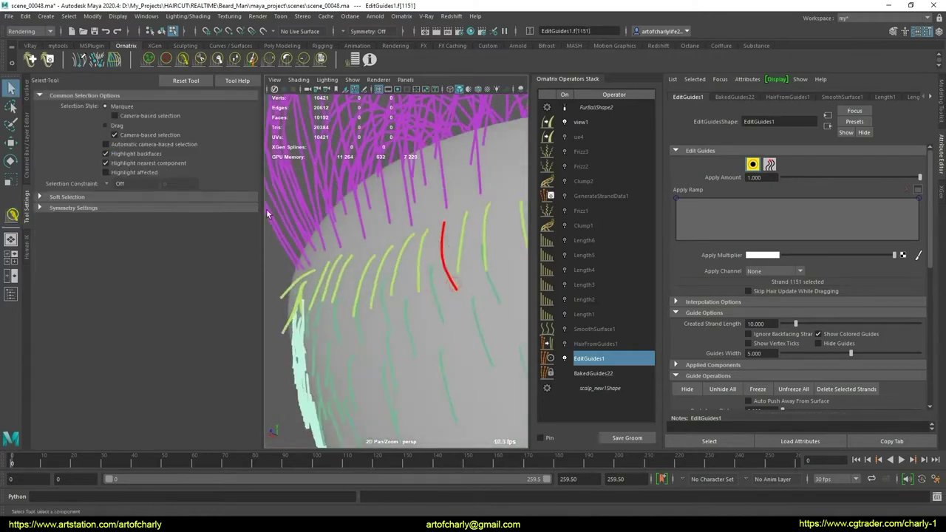
left_click(185, 59)
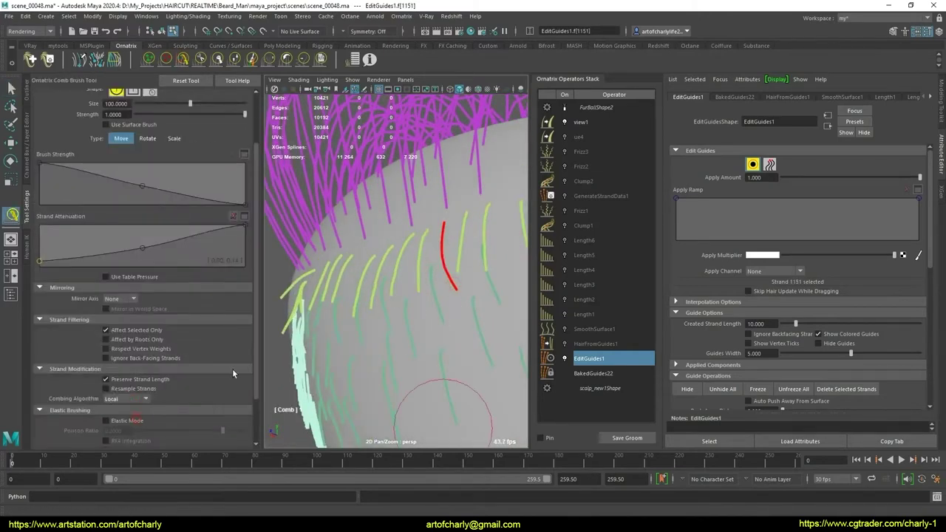
mouse_move(454, 259)
left_mouse_down("alt")
mouse_move(414, 270)
mouse_move(479, 276)
mouse_move(441, 281)
left_mouse_up("alt")
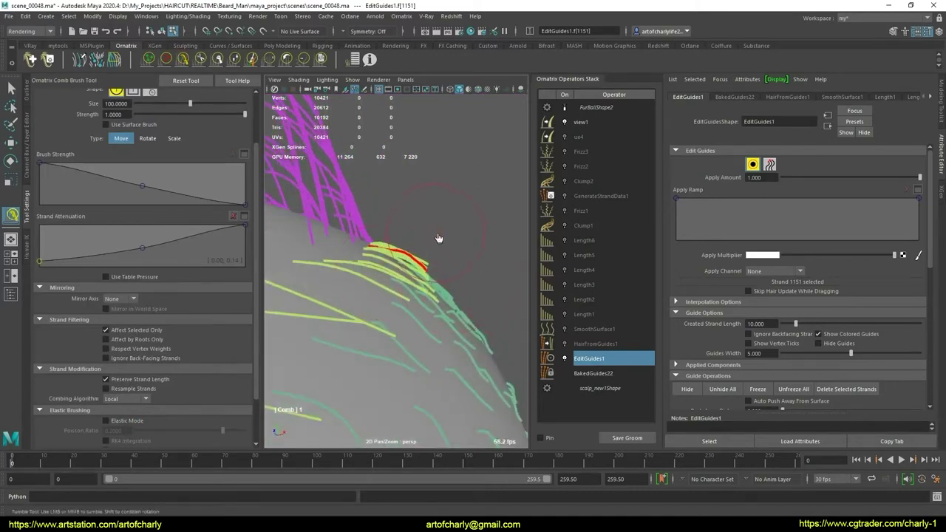
mouse_move(463, 289)
left_mouse_down("alt")
mouse_move(401, 332)
mouse_move(389, 332)
mouse_move(370, 295)
left_mouse_up("alt")
key("q")
right_click_drag(370, 296, 428, 283, "alt")
mouse_move(428, 283)
left_mouse_down("alt")
mouse_move(392, 255)
mouse_move(362, 258)
mouse_move(435, 259)
mouse_move(356, 257)
left_mouse_up("alt")
Select the next guide and set the Comb Brush Combing Algorithm to Optimized
left_click(354, 257)
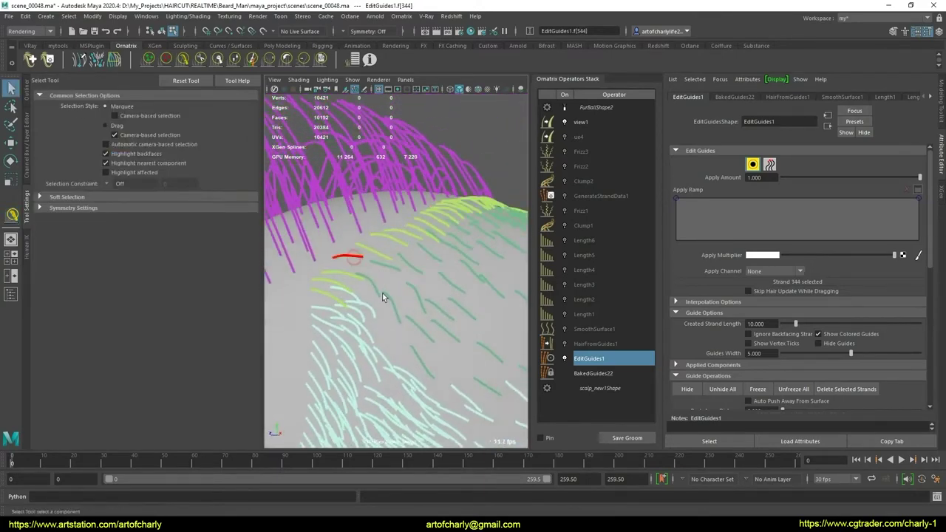
left_click(183, 59)
mouse_move(314, 202)
left_mouse_down("alt")
mouse_move(382, 294)
mouse_move(332, 319)
left_mouse_up("alt")
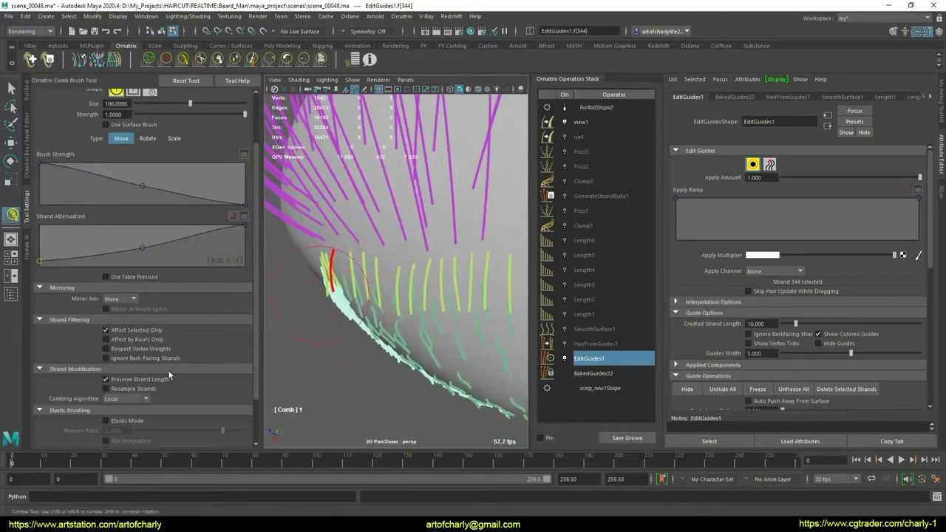
left_click(146, 399)
left_click(141, 429)
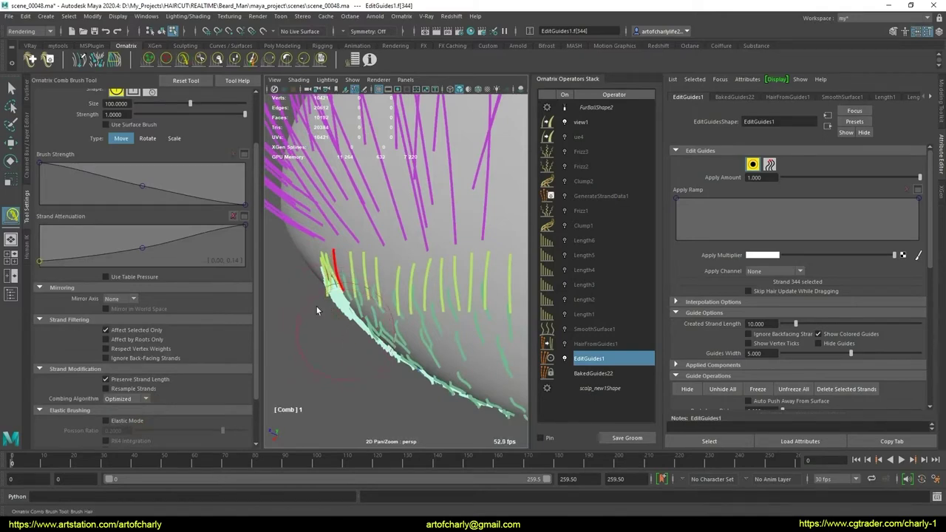
Comb guide strand 344 flat along the fade edge, then select another guide
mouse_move(316, 306)
left_mouse_down("alt")
mouse_move(370, 272)
mouse_move(454, 257)
left_mouse_up("alt")
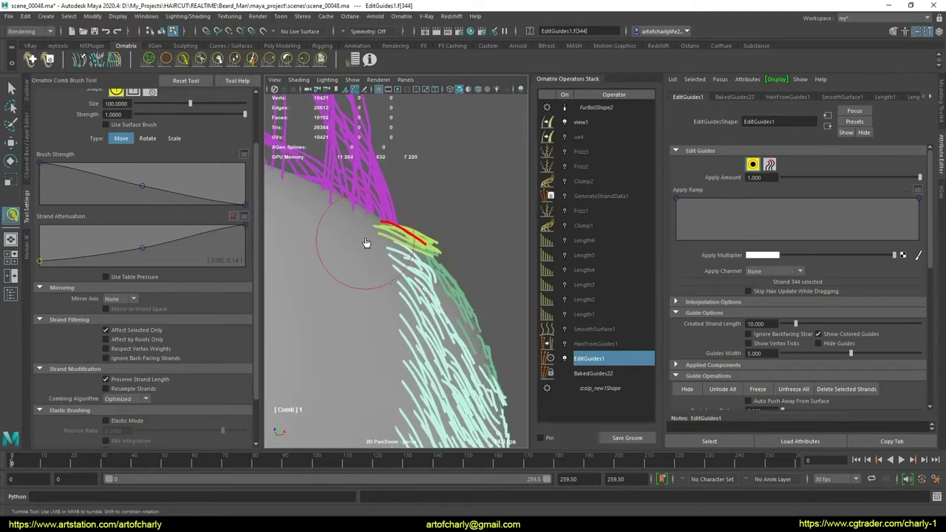
mouse_move(443, 274)
left_mouse_down("alt")
mouse_move(349, 328)
mouse_move(416, 283)
mouse_move(469, 268)
mouse_move(390, 293)
mouse_move(306, 266)
mouse_move(377, 280)
mouse_move(334, 271)
mouse_move(365, 259)
mouse_move(384, 270)
mouse_move(357, 252)
mouse_move(343, 265)
mouse_move(386, 256)
mouse_move(454, 264)
mouse_move(375, 293)
mouse_move(318, 192)
left_mouse_up("alt")
key("q")
scroll(384, 269, "down", 3)
scroll(365, 259, "up", 3)
scroll(421, 270, "up", 3)
left_click(438, 257)
Pick a guide strand on the back of the head and comb it down under the top hair
left_click(389, 299)
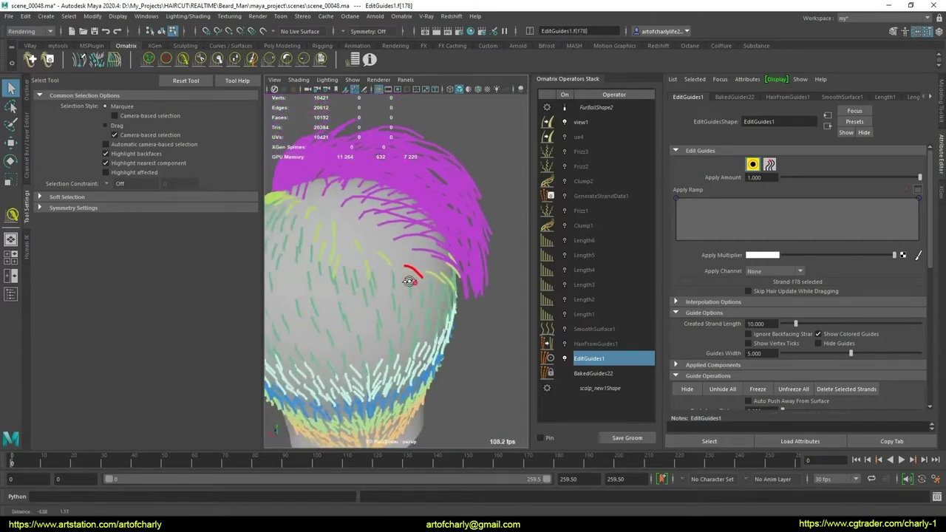
left_click(184, 60)
scroll(386, 289, "up", 3)
left_click_drag(386, 289, 390, 289, "alt")
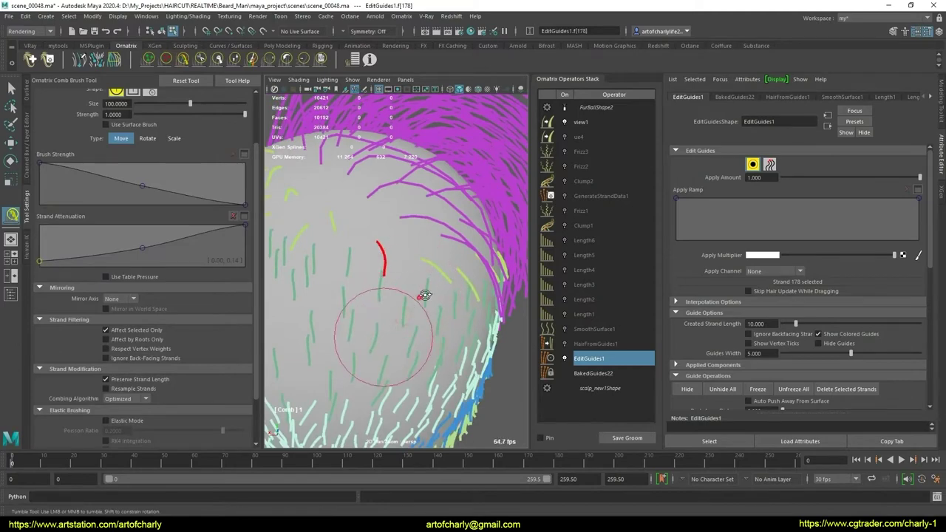
mouse_move(425, 295)
left_mouse_down("alt")
mouse_move(454, 291)
mouse_move(387, 285)
mouse_move(473, 271)
mouse_move(380, 310)
mouse_move(390, 280)
left_mouse_up("alt")
key("q")
left_click(183, 61)
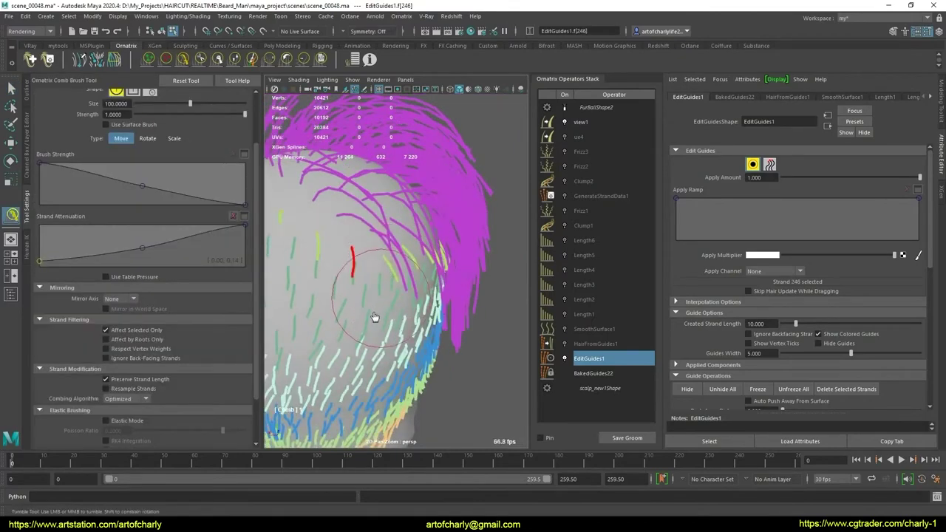
mouse_move(374, 316)
left_mouse_down("alt")
mouse_move(362, 281)
mouse_move(391, 274)
mouse_move(460, 302)
mouse_move(402, 295)
mouse_move(367, 270)
left_mouse_up("alt")
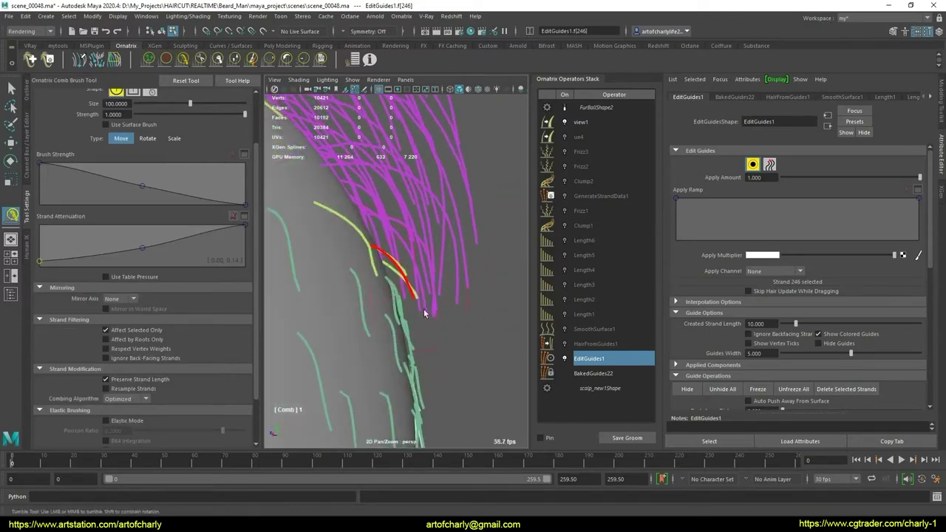
mouse_move(440, 322)
left_mouse_down("alt")
mouse_move(318, 285)
mouse_move(376, 289)
left_mouse_up("alt")
Select a different guide strand and comb it down along the side of the head
key("q")
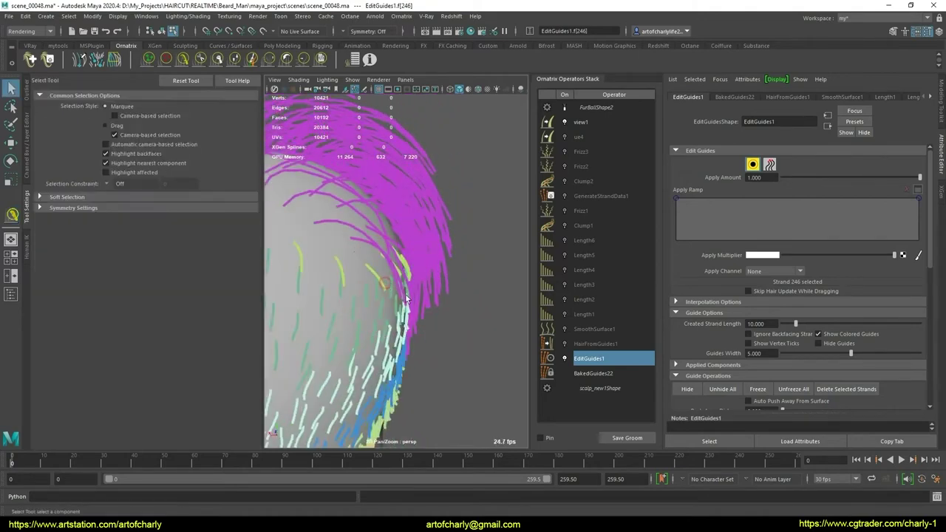
left_click(376, 289)
left_click(167, 59)
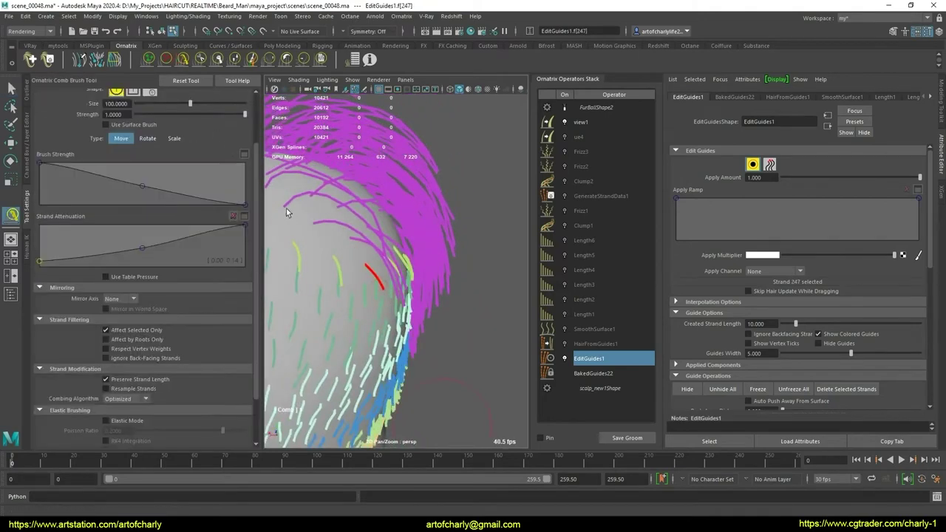
mouse_move(288, 207)
left_mouse_down("alt")
mouse_move(370, 285)
mouse_move(386, 279)
mouse_move(400, 321)
left_mouse_up("alt")
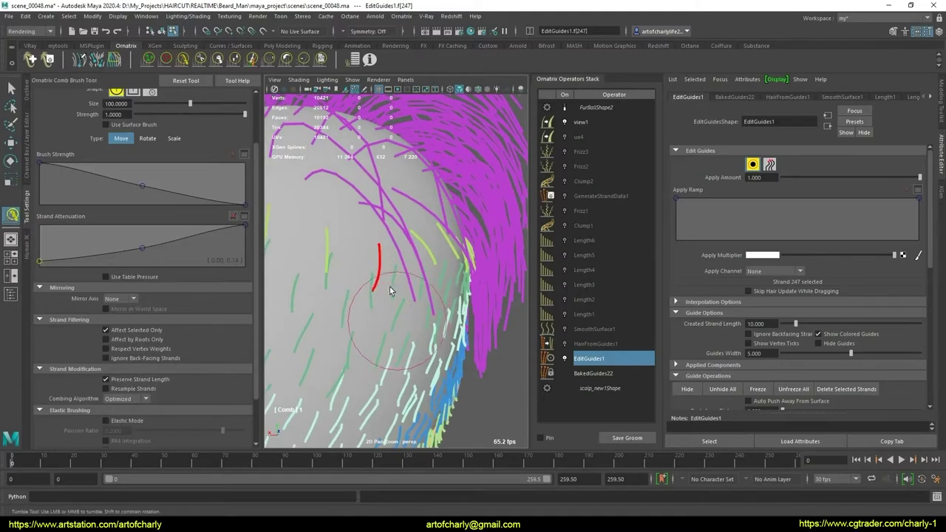
mouse_move(389, 287)
left_mouse_down("alt")
mouse_move(390, 264)
mouse_move(380, 274)
mouse_move(434, 250)
mouse_move(408, 294)
mouse_move(439, 292)
left_mouse_up("alt")
key("q")
left_click(182, 61)
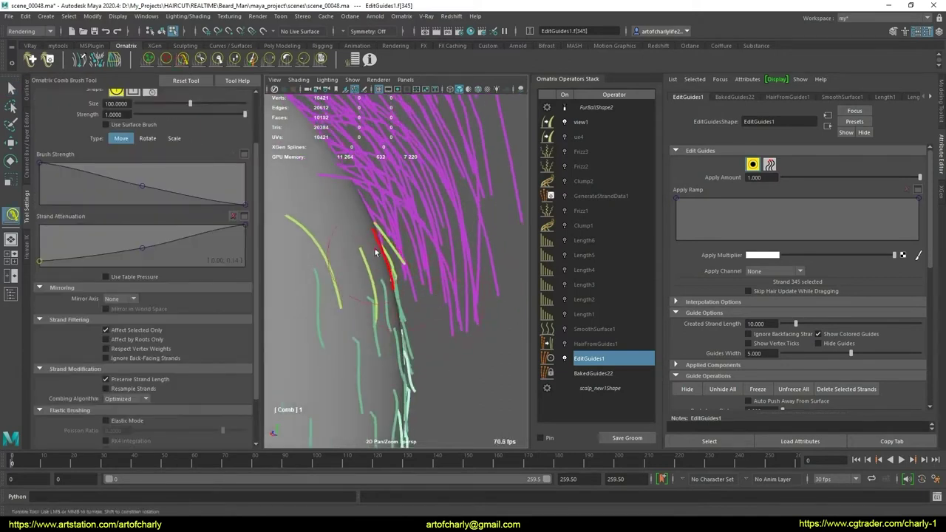
left_click_drag(415, 282, 420, 304, "alt")
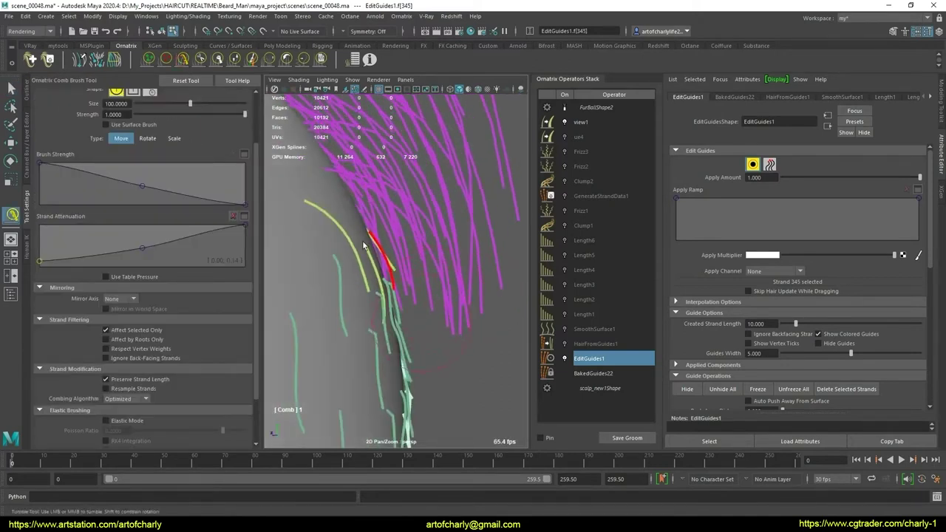
right_click_drag(421, 273, 349, 280, "alt")
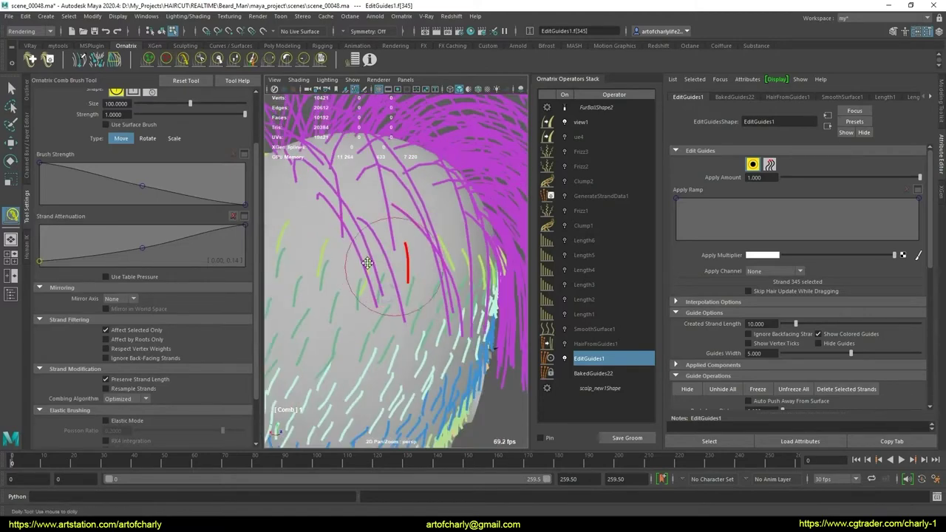
left_click_drag(350, 281, 423, 267, "alt")
Keep combing the side fade-edge guides closer to the scalp from new angles
key("q")
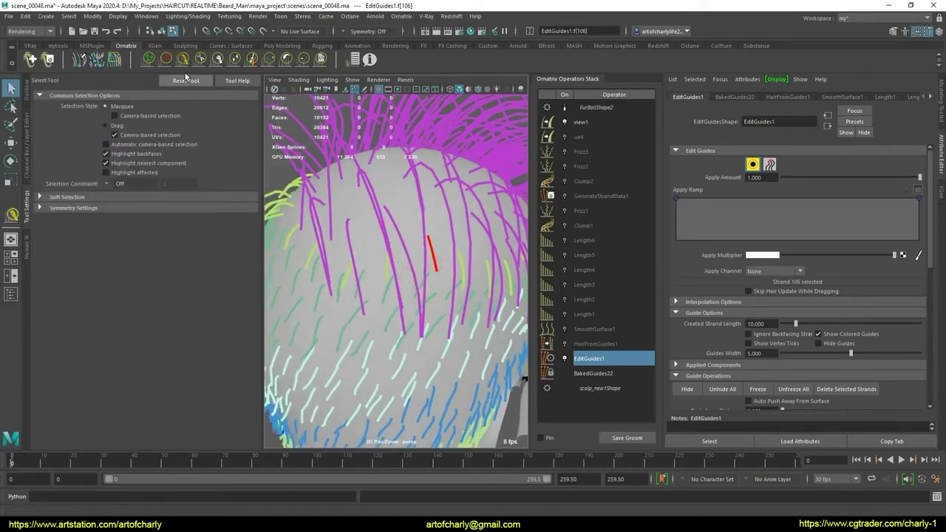
left_click(183, 60)
mouse_move(372, 293)
left_mouse_down("alt")
mouse_move(432, 322)
mouse_move(404, 354)
left_mouse_up("alt")
right_click_drag(404, 354, 401, 318, "alt")
key("q")
left_click_drag(401, 318, 496, 308, "alt")
right_click_drag(496, 308, 298, 302, "alt")
left_click_drag(298, 302, 355, 298, "alt")
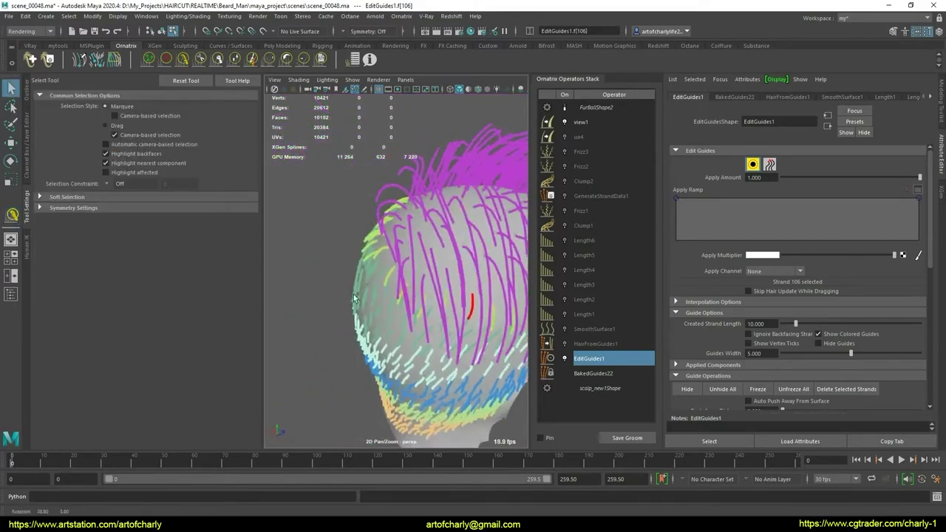
right_click_drag(355, 297, 399, 288, "alt")
mouse_move(399, 288)
left_mouse_down("alt")
mouse_move(443, 285)
mouse_move(416, 251)
mouse_move(399, 266)
mouse_move(469, 301)
left_mouse_up("alt")
left_click(183, 60)
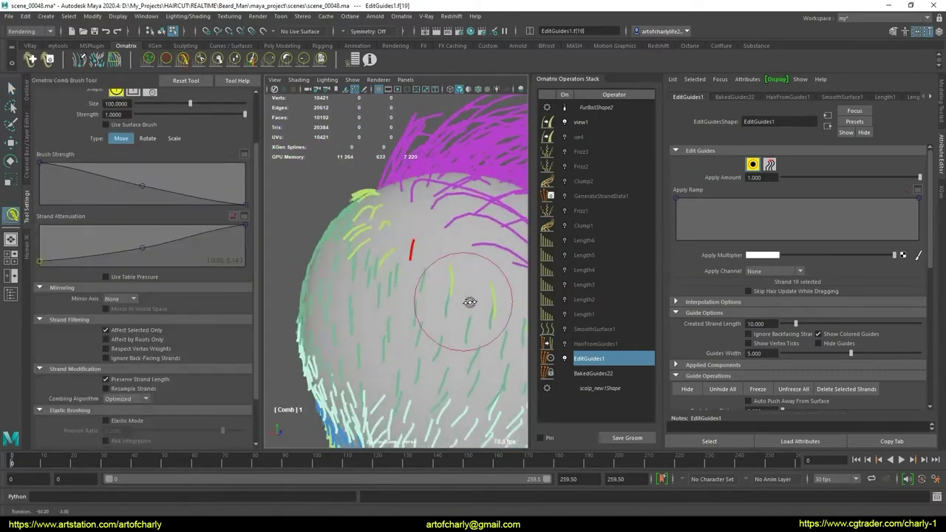
right_click_drag(468, 301, 394, 337, "alt")
left_click_drag(395, 338, 418, 275, "alt")
Expand the Roots settings in the Attribute Editor and try the Plant Guide Tool
key("q")
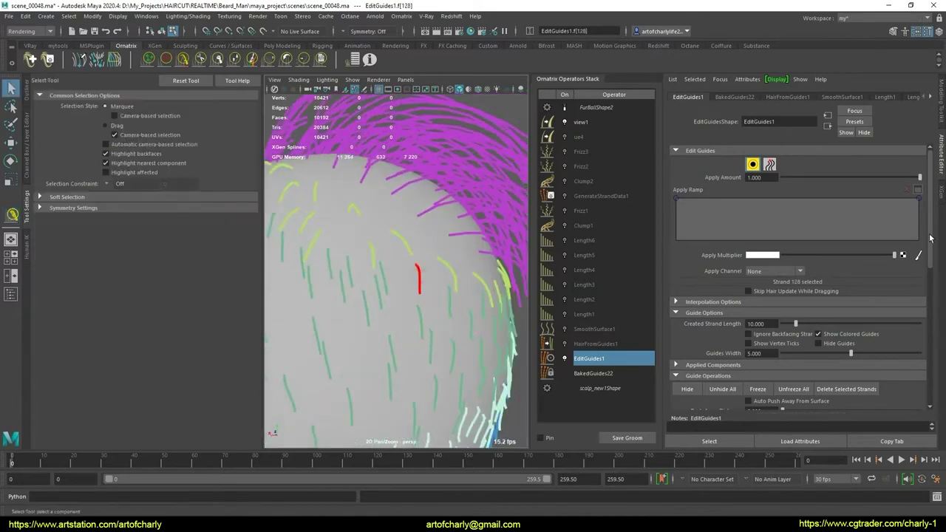
left_click_drag(930, 238, 927, 288)
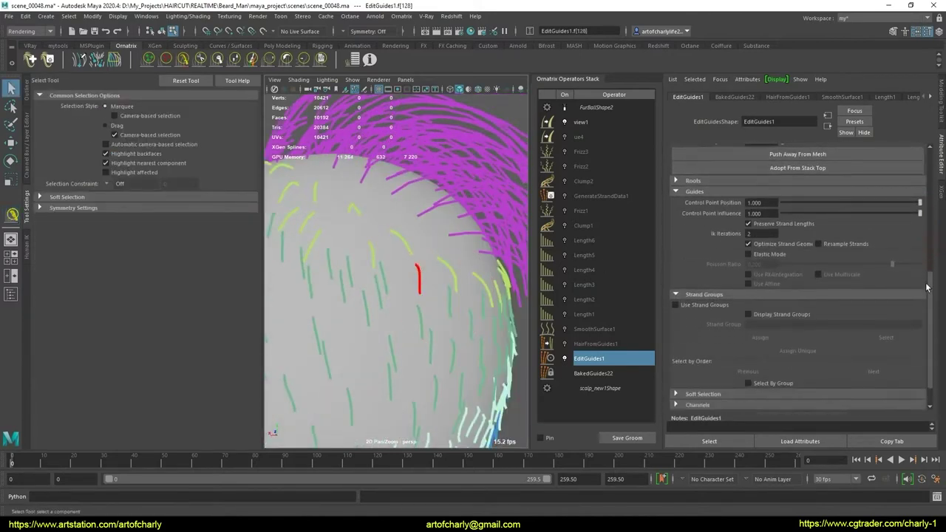
scroll(727, 290, "down", 1)
left_click(692, 157)
left_click(797, 173)
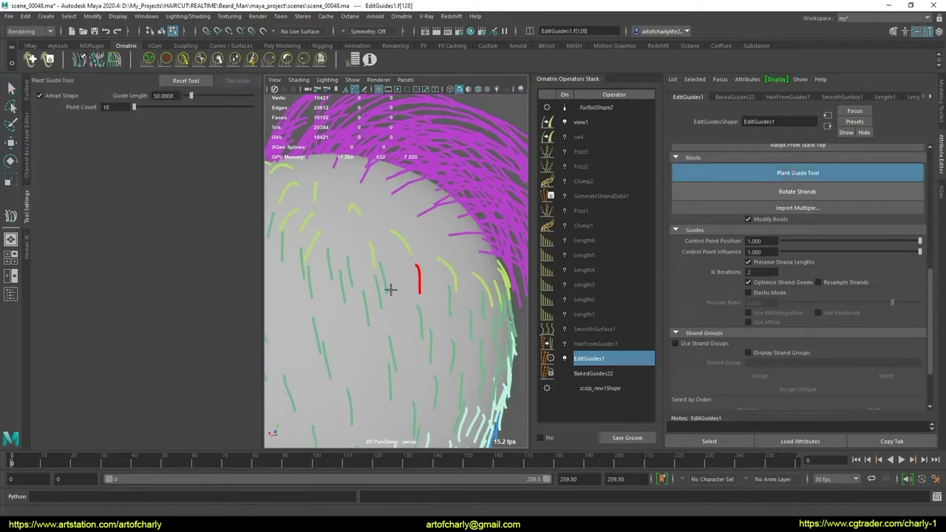
mouse_move(390, 289)
right_mouse_down("alt")
mouse_move(450, 288)
mouse_move(433, 249)
right_mouse_up("alt")
mouse_move(433, 249)
left_mouse_down("alt")
mouse_move(464, 285)
mouse_move(351, 270)
left_mouse_up("alt")
Comb another side guide flat against the scalp with the Comb Brush
key("q")
left_click(173, 64)
mouse_move(303, 250)
left_mouse_down("alt")
mouse_move(390, 271)
mouse_move(384, 281)
mouse_move(414, 309)
mouse_move(442, 260)
mouse_move(399, 280)
mouse_move(427, 289)
left_mouse_up("alt")
key("q")
left_click(182, 59)
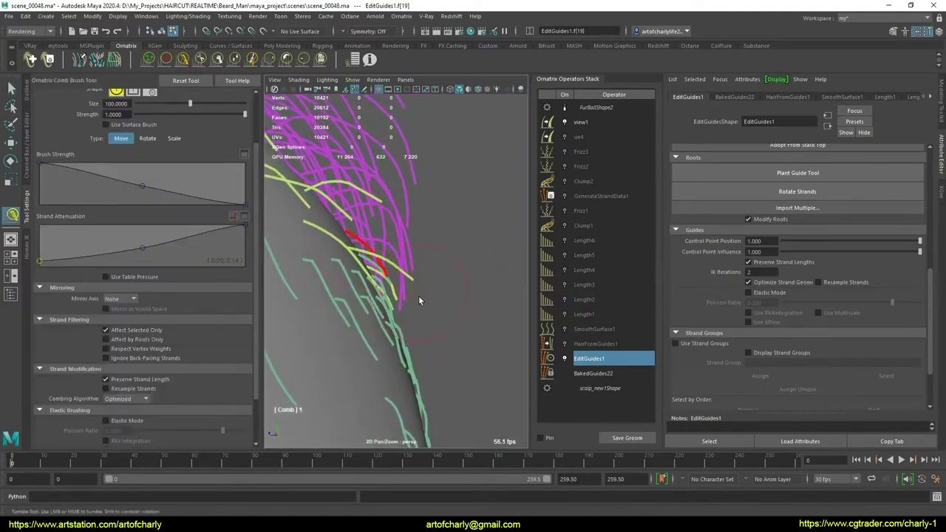
mouse_move(403, 290)
left_mouse_down("alt")
mouse_move(384, 276)
mouse_move(352, 281)
mouse_move(384, 273)
mouse_move(416, 289)
mouse_move(437, 274)
mouse_move(429, 310)
mouse_move(330, 248)
left_mouse_up("alt")
Activate the Ornatrix Create Brush with root spacing 0.5541 and root count 5
key("q")
scroll(384, 280, "up", 2)
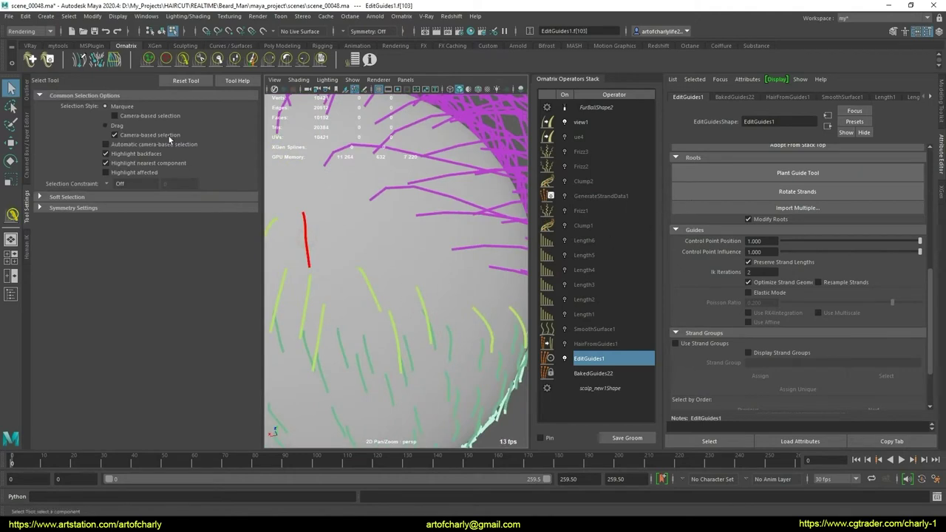
left_click(148, 59)
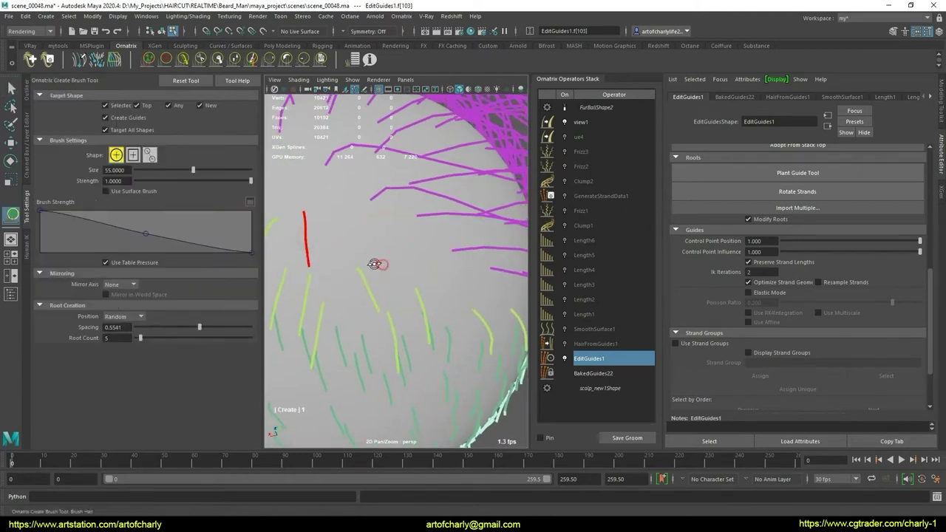
Tumble and dolly around the new red guide to inspect it near the fade line
left_click_drag(380, 264, 342, 218, "alt")
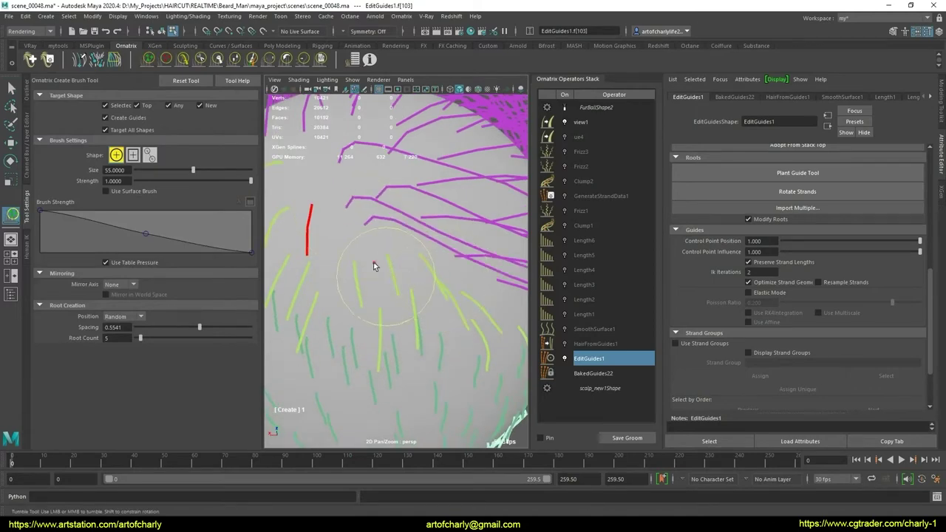
left_click_drag(374, 265, 319, 222, "alt")
right_click_drag(376, 293, 347, 281, "alt")
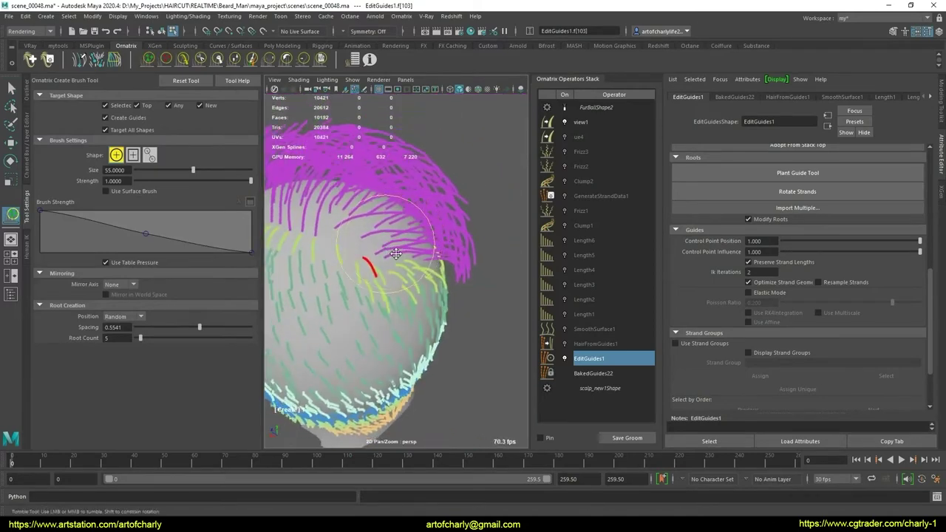
left_click_drag(347, 281, 332, 255, "alt")
right_click_drag(332, 255, 325, 246, "alt")
left_click_drag(393, 310, 370, 268, "alt")
mouse_move(382, 311)
left_mouse_down("alt")
mouse_move(354, 268)
mouse_move(350, 283)
left_mouse_up("alt")
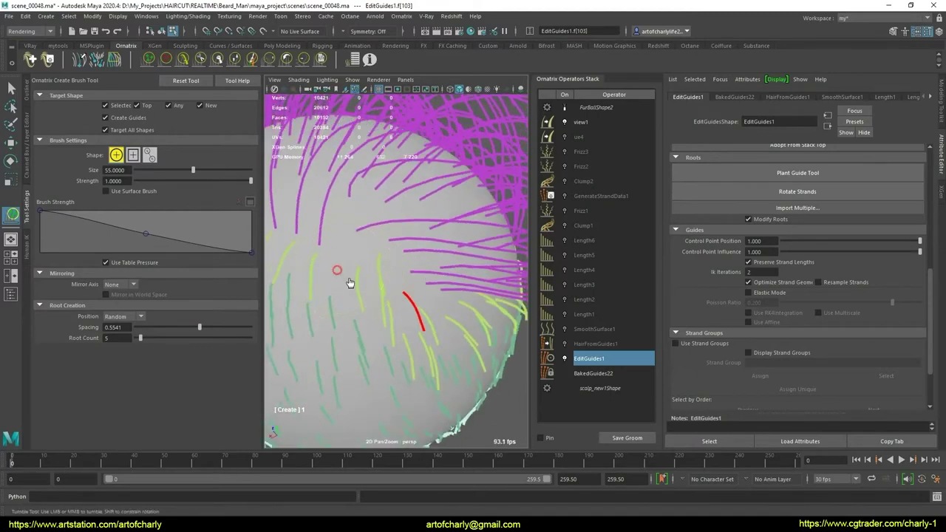
right_click_drag(337, 228, 325, 244, "alt")
left_click_drag(325, 244, 317, 226, "alt")
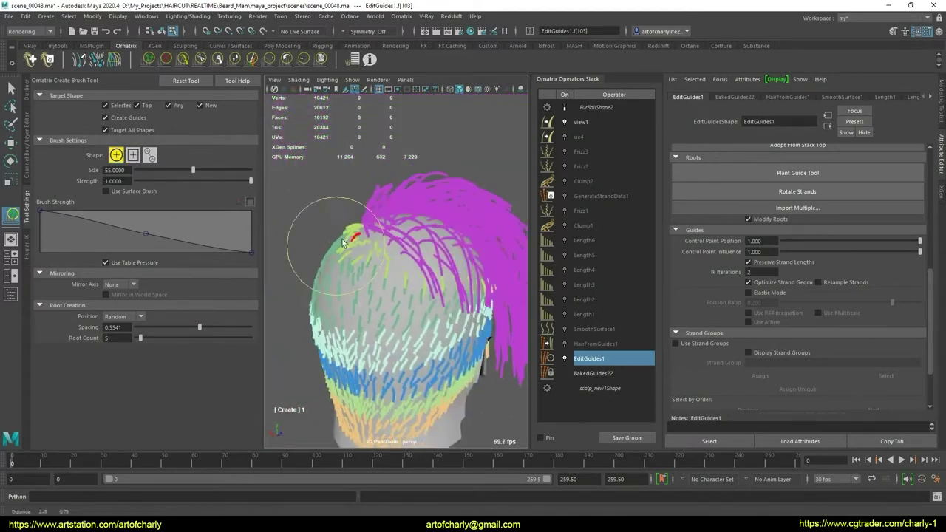
mouse_move(317, 226)
right_mouse_down("alt")
mouse_move(403, 258)
mouse_move(379, 251)
right_mouse_up("alt")
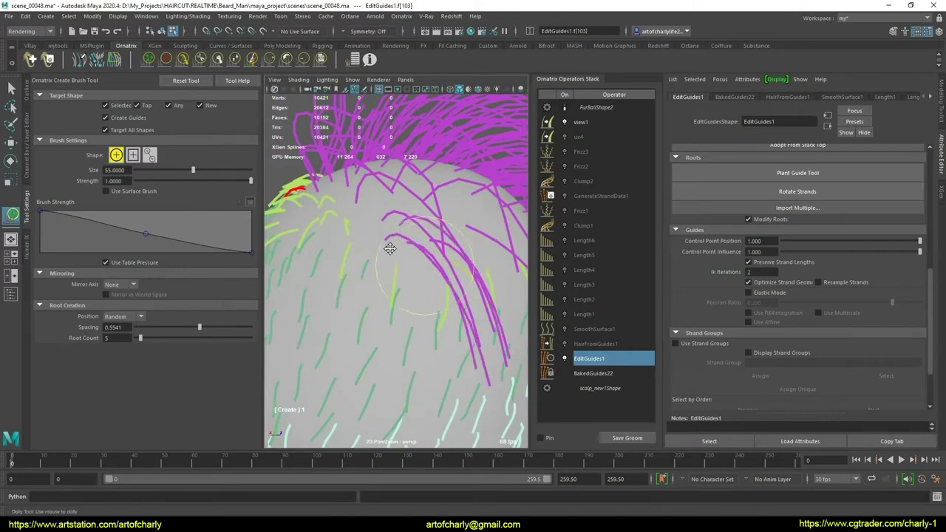
mouse_move(430, 268)
left_mouse_down("alt")
mouse_move(379, 252)
mouse_move(412, 261)
mouse_move(426, 339)
left_mouse_up("alt")
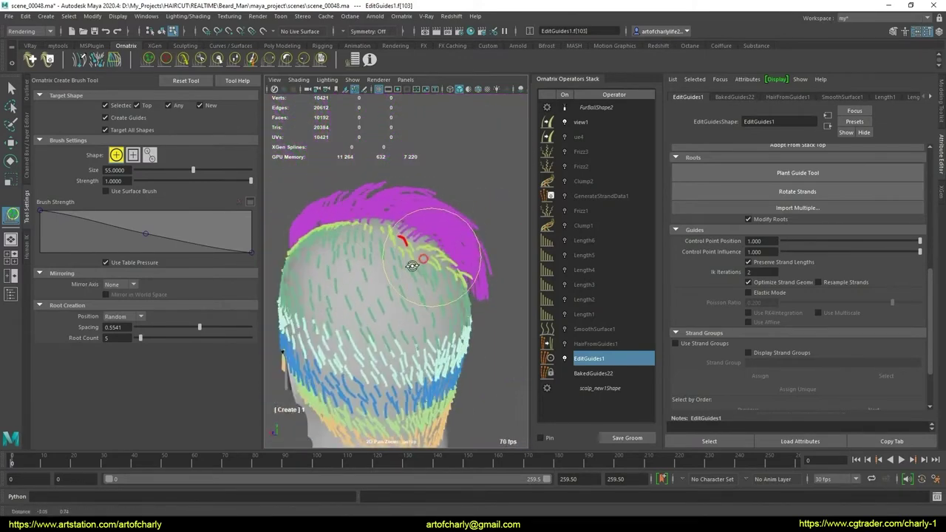
Check the guide from top-rear and oblique views, then leave the Create Brush
scroll(399, 296, "up", 5)
scroll(403, 280, "down", 3)
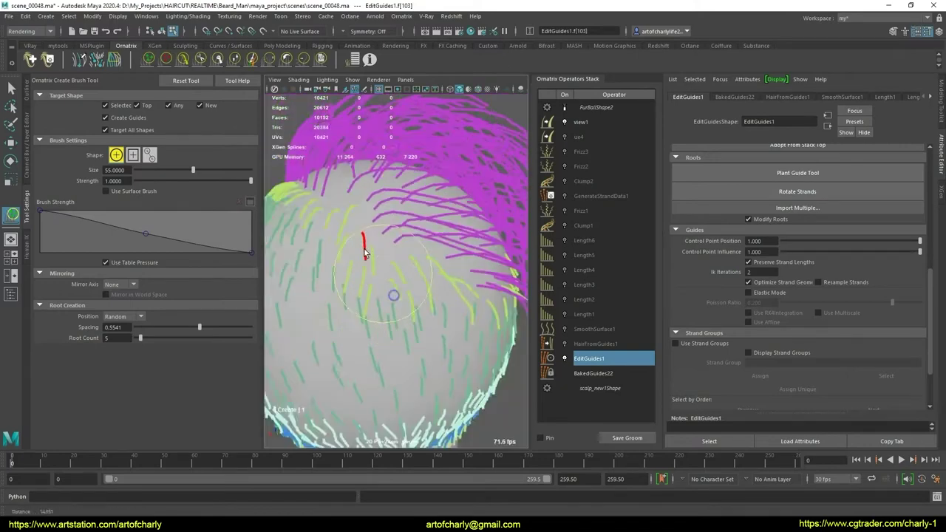
left_click_drag(392, 295, 411, 265, "alt")
scroll(399, 270, "up", 2)
scroll(390, 273, "up", 2)
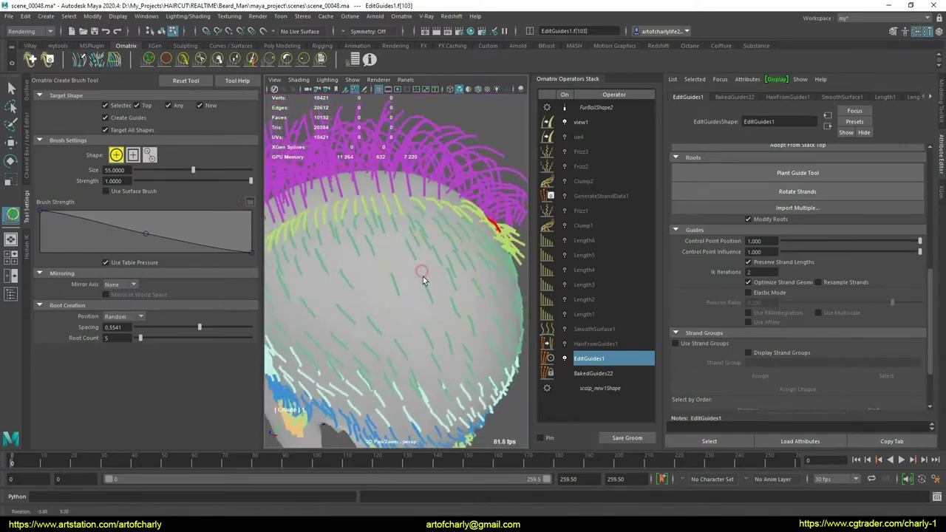
scroll(380, 270, "up", 3)
scroll(378, 272, "down", 3)
mouse_move(388, 264)
left_mouse_down("alt")
mouse_move(439, 258)
mouse_move(365, 288)
mouse_move(378, 268)
mouse_move(359, 266)
mouse_move(361, 276)
left_mouse_up("alt")
scroll(361, 275, "up", 3)
scroll(369, 254, "up", 2)
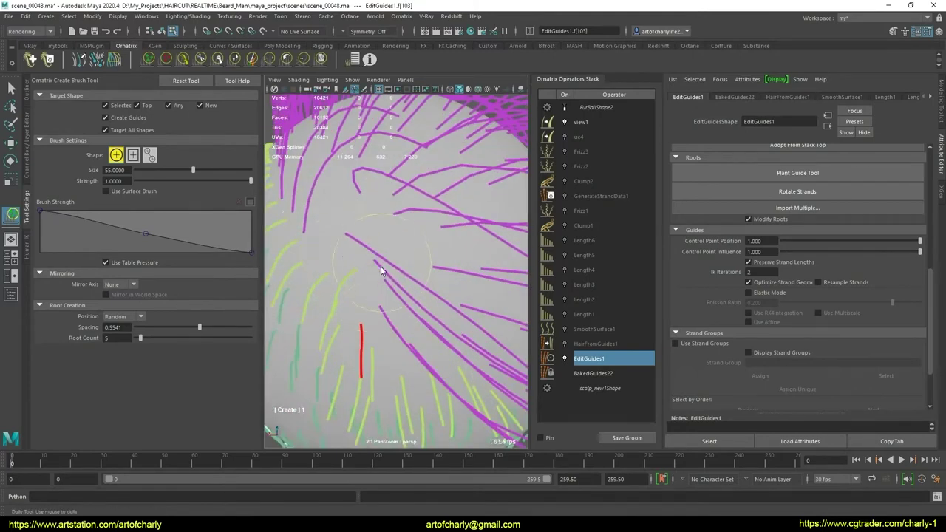
mouse_move(378, 273)
left_mouse_down("alt")
mouse_move(388, 287)
mouse_move(428, 281)
mouse_move(436, 257)
left_mouse_up("alt")
scroll(433, 300, "down", 5)
key("q")
scroll(436, 257, "up", 3)
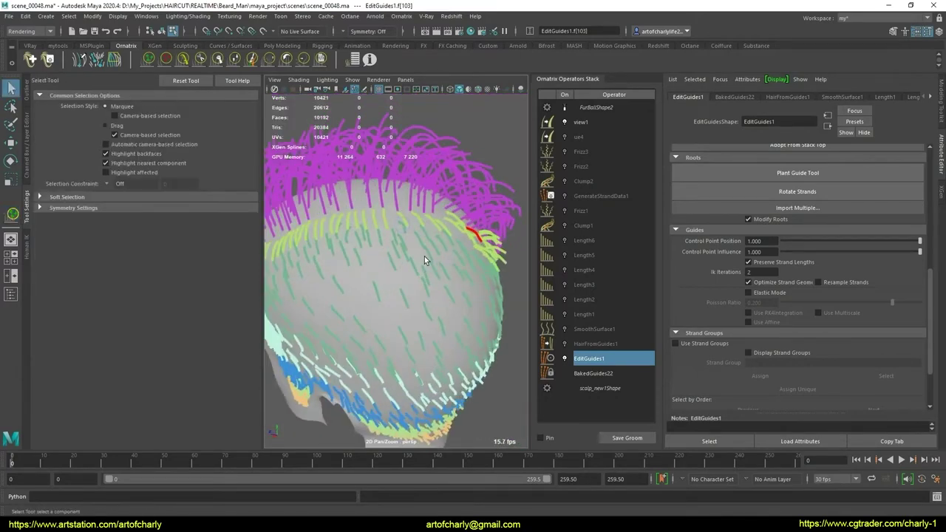
Show the hair at the SmoothSurface1 stage and switch on Length1 through Length6
left_click(561, 344)
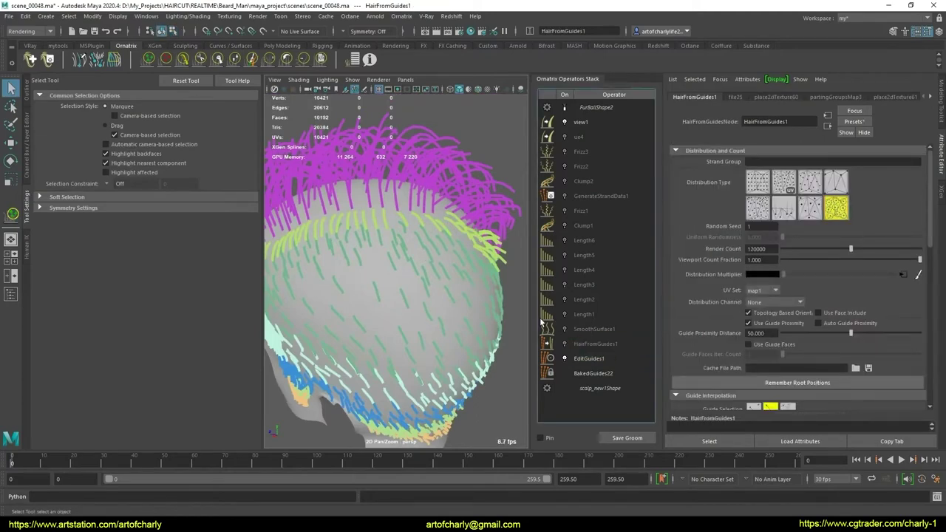
left_click(573, 329)
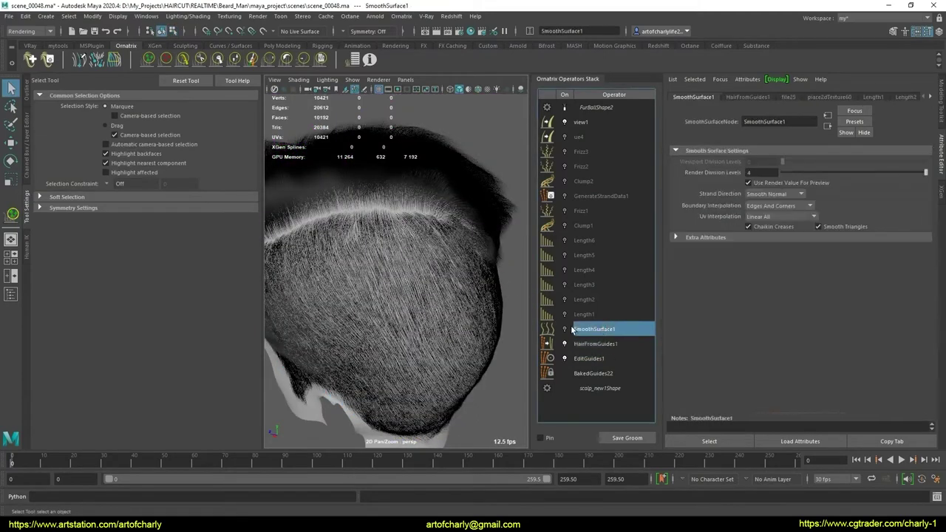
left_click(563, 314)
left_click(563, 299)
left_click(563, 284)
left_click(563, 270)
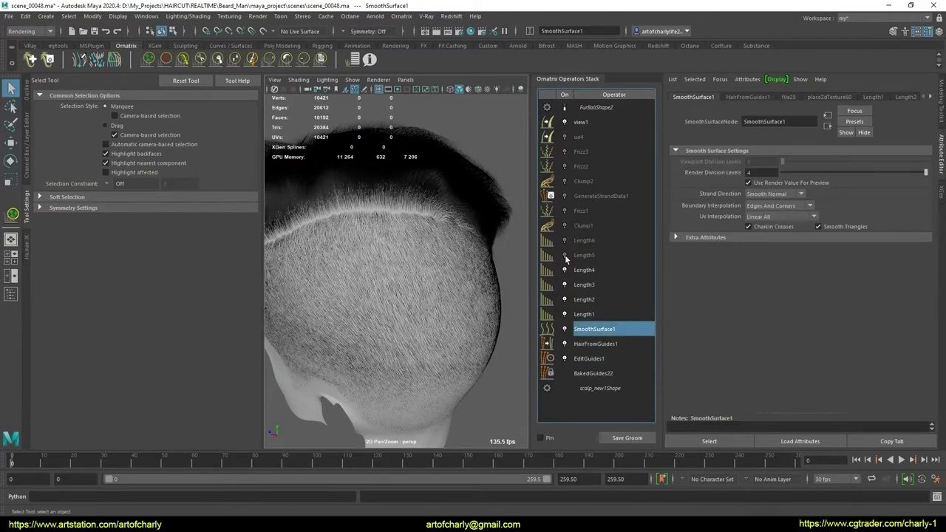
left_click(564, 255)
left_click(566, 240)
Inspect the faded hair on the back of the head, then return to EditGuides1
mouse_move(434, 270)
left_mouse_down("alt")
mouse_move(280, 280)
mouse_move(306, 281)
mouse_move(274, 269)
left_mouse_up("alt")
mouse_move(274, 269)
right_mouse_down("alt")
mouse_move(385, 347)
mouse_move(408, 309)
mouse_move(640, 355)
right_mouse_up("alt")
left_click(620, 359)
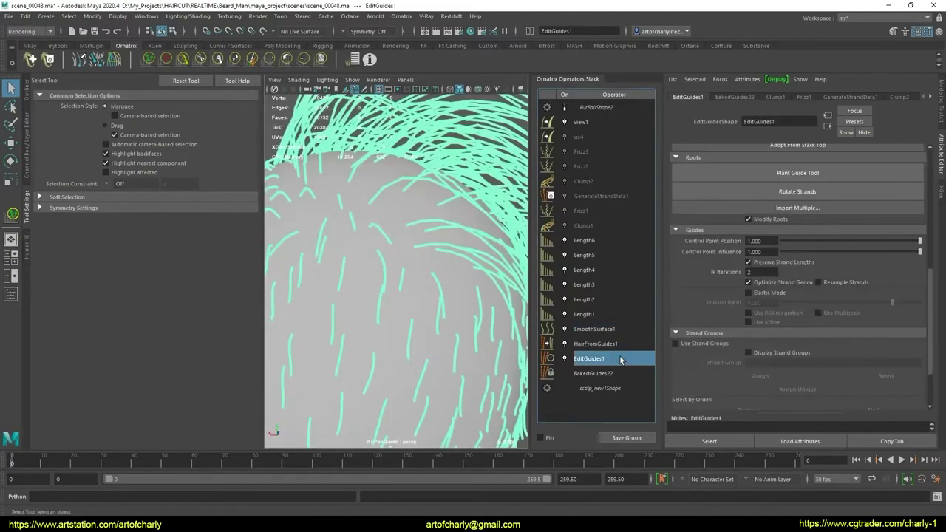
Turn off Length4 through Length1 and HairFromGuides1 to show the plain guides
left_click(565, 270)
left_click(565, 285)
left_click(564, 300)
left_click(564, 314)
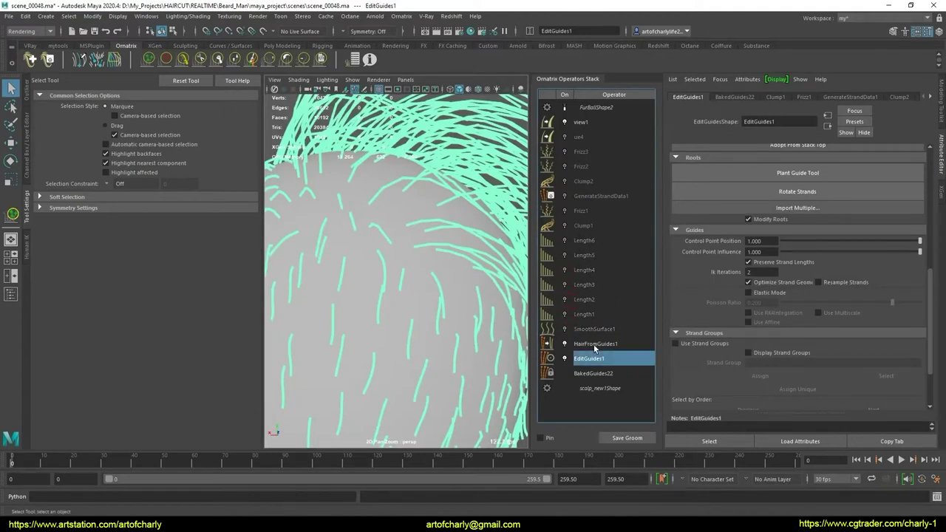
left_click(564, 344)
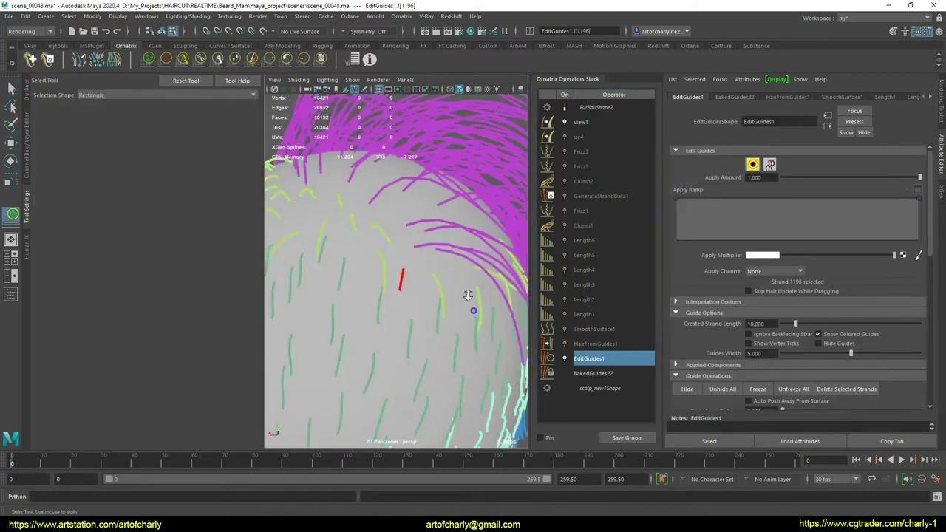
right_click_drag(468, 295, 419, 308)
middle_click_drag(419, 307, 426, 318)
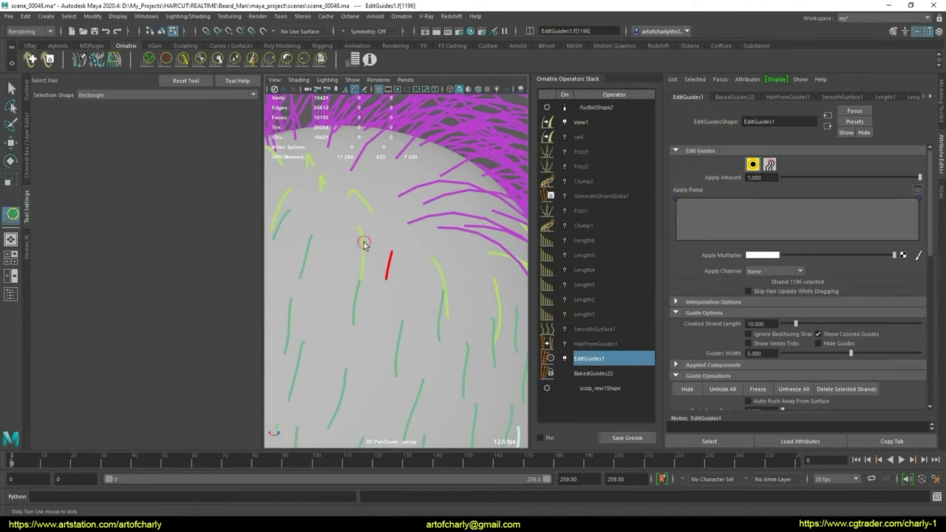
Enable Use Strand Groups and assign the new fade guide to strand group 6
scroll(742, 249, "down", 3)
scroll(749, 242, "down", 3)
scroll(749, 242, "down", 3)
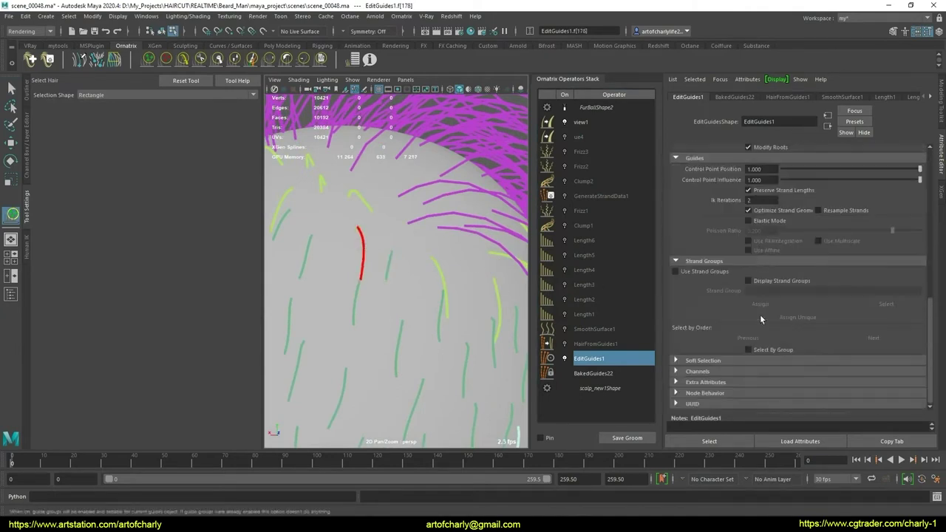
left_click(683, 272)
left_click(442, 283)
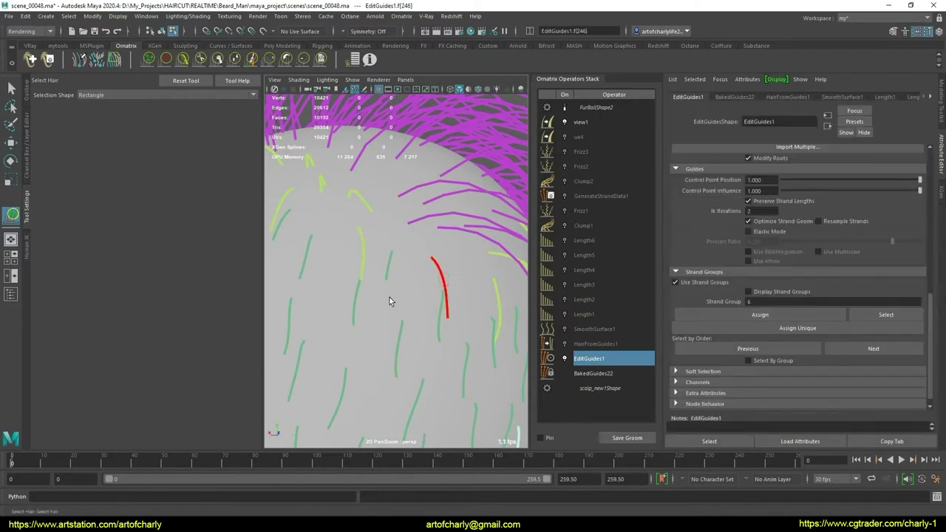
left_click(389, 266)
left_click(389, 263)
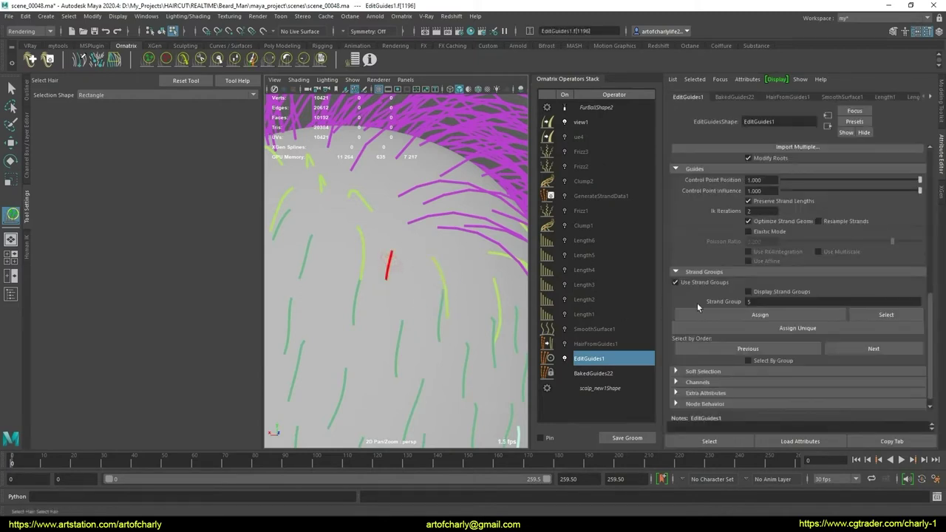
left_click(773, 302)
type("6")
key("Return")
left_click(739, 311)
Lengthen the new red guide strand with the GrowShrink Brush in wireframe view
left_click(190, 59)
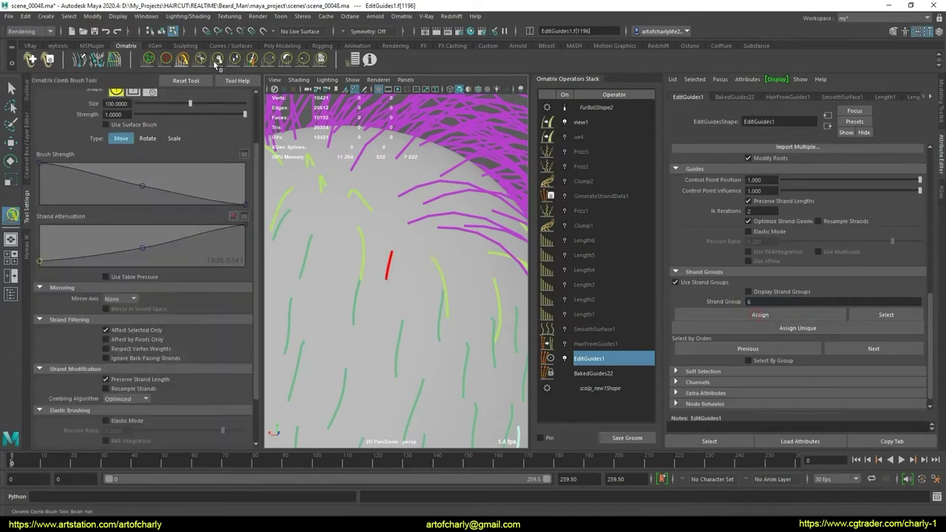
left_click(234, 59)
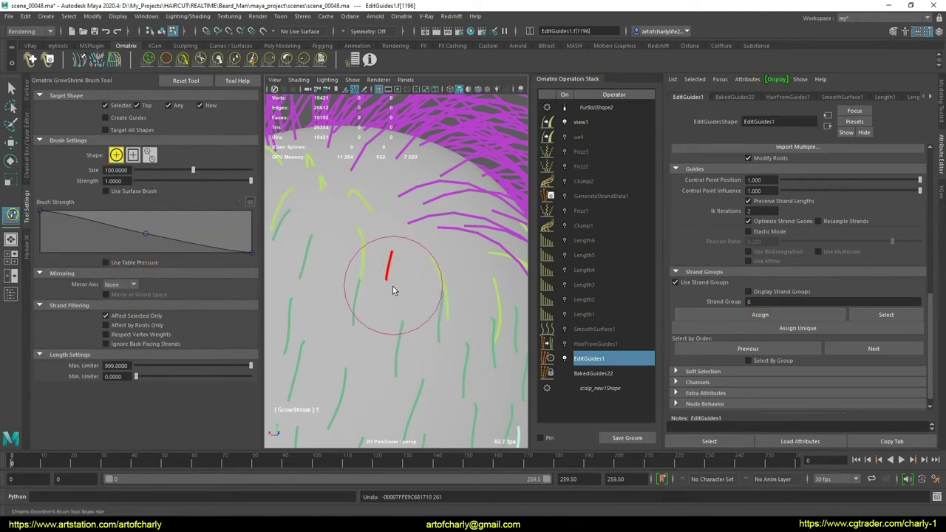
key("4")
mouse_move(393, 292)
left_mouse_down()
mouse_move(393, 323)
mouse_move(461, 271)
mouse_move(414, 297)
mouse_move(450, 284)
mouse_move(438, 275)
left_mouse_up()
key("6")
Comb the guide into a gentle curve following its neighbours and nudge it with Move
left_click(166, 59)
key("5")
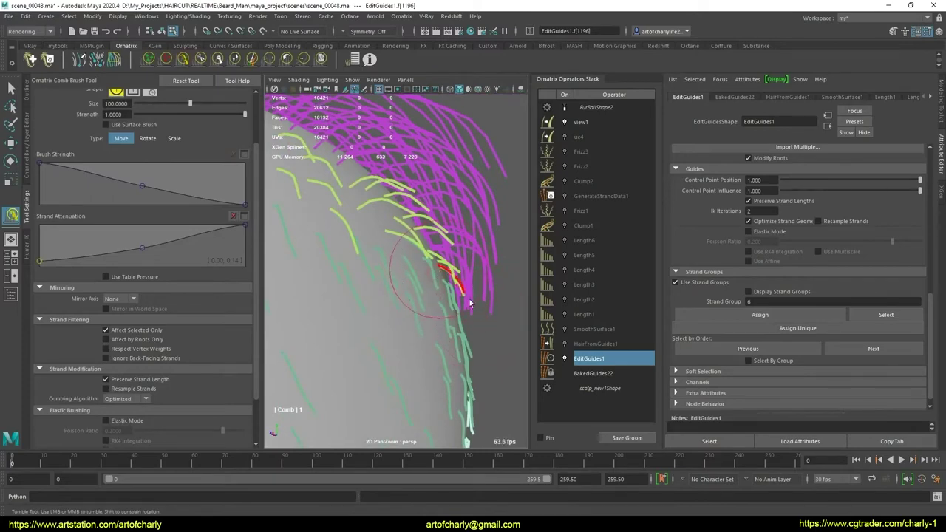
mouse_move(469, 303)
left_mouse_down("alt")
mouse_move(395, 312)
mouse_move(452, 320)
left_mouse_up("alt")
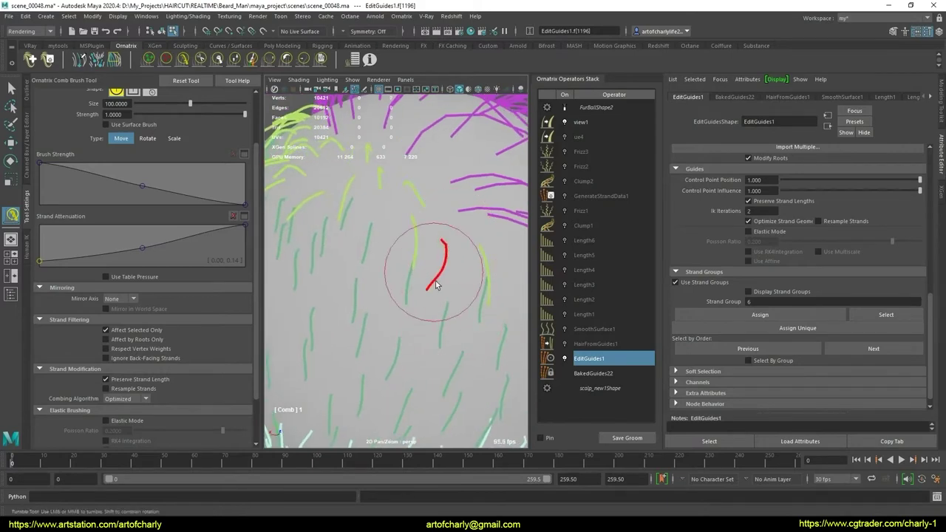
mouse_move(454, 302)
right_mouse_down("alt")
mouse_move(448, 277)
mouse_move(433, 271)
mouse_move(446, 313)
mouse_move(379, 232)
right_mouse_up("alt")
key("q")
mouse_move(459, 268)
middle_mouse_down()
mouse_move(450, 289)
mouse_move(437, 233)
mouse_move(426, 254)
mouse_move(444, 274)
middle_mouse_up()
key("w")
key("q")
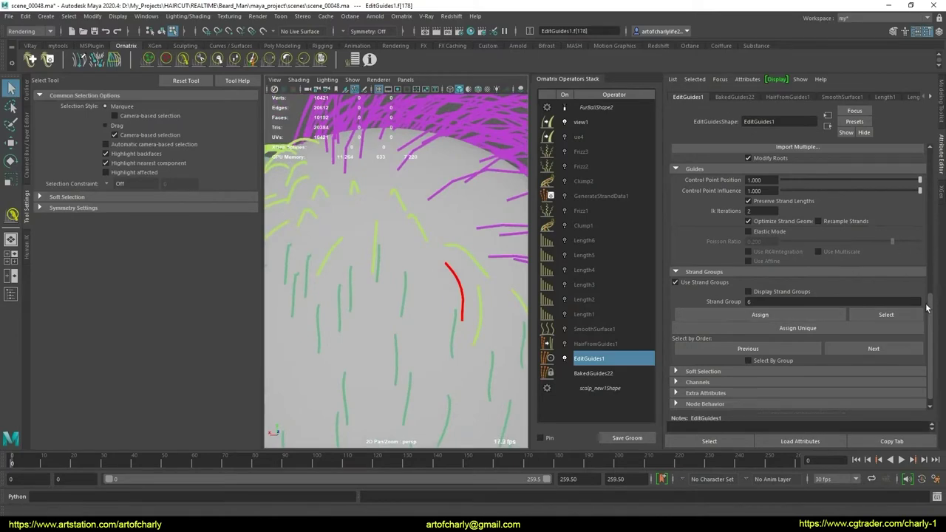
Plant a new guide strand in the sparse area of the scalp
scroll(926, 308, "up", 5)
left_click(812, 235)
scroll(418, 252, "up", 2)
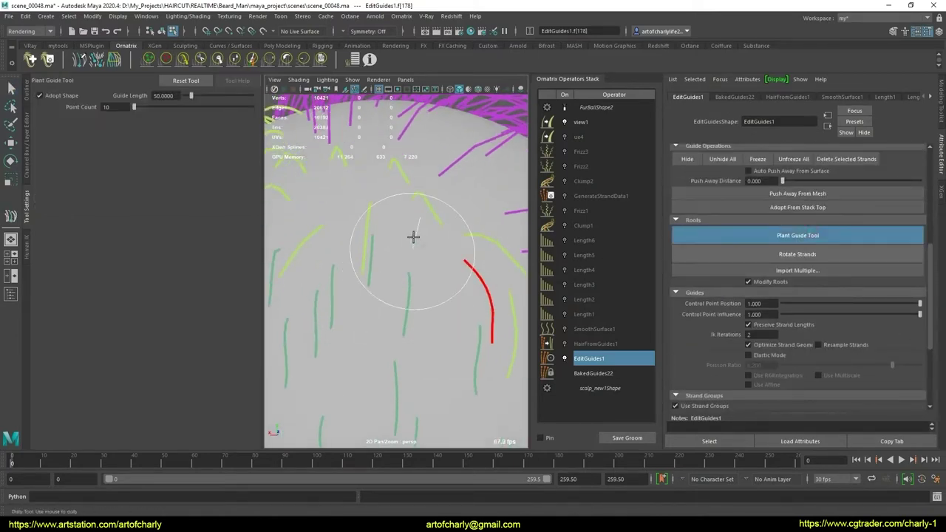
scroll(442, 289, "down", 1)
scroll(437, 289, "down", 3)
key("q")
mouse_move(437, 285)
left_mouse_down("alt")
mouse_move(473, 272)
mouse_move(408, 259)
left_mouse_up("alt")
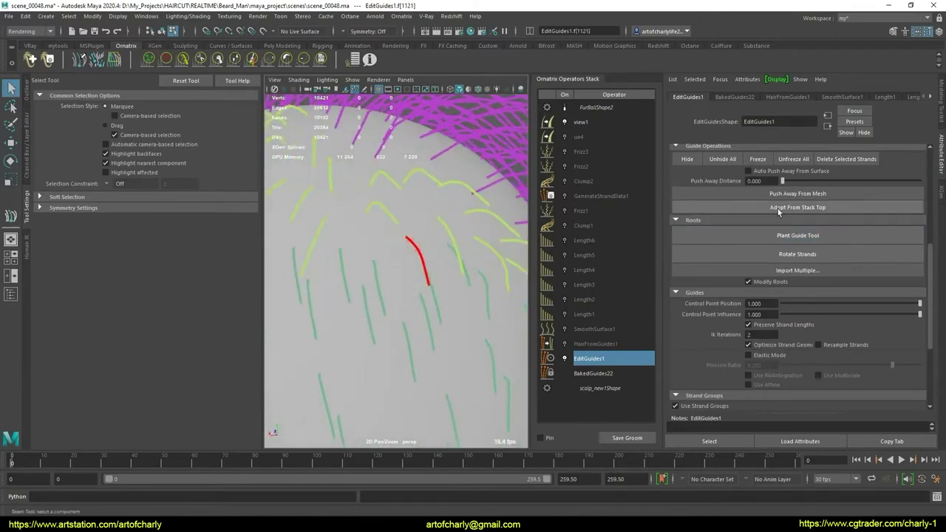
left_click(797, 235)
left_click(362, 233)
key("q")
mouse_move(393, 309)
left_mouse_down("alt")
mouse_move(439, 241)
mouse_move(416, 249)
left_mouse_up("alt")
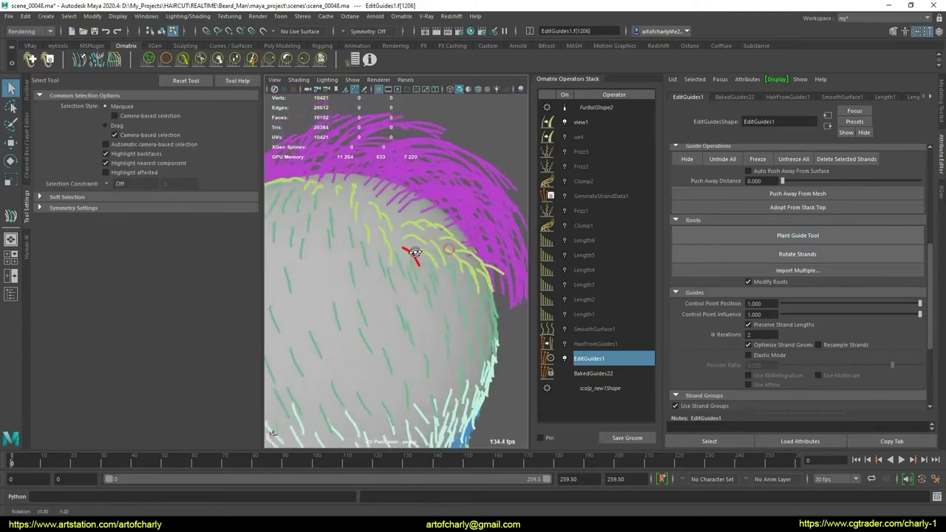
scroll(428, 274, "up", 3)
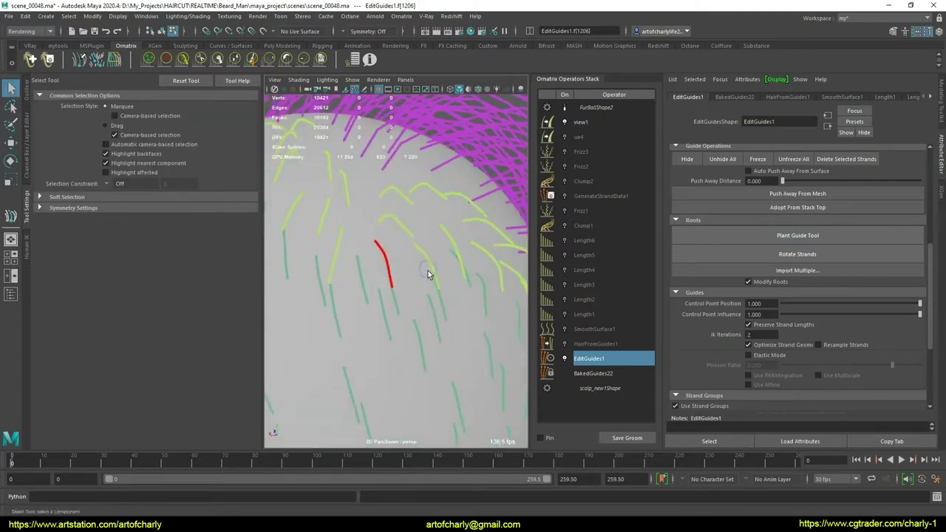
Comb another fade-edge guide into a curve, then open the HairFromGuides1 settings
left_click(181, 59)
mouse_move(389, 296)
left_mouse_down("alt")
mouse_move(475, 279)
mouse_move(454, 278)
left_mouse_up("alt")
key("q")
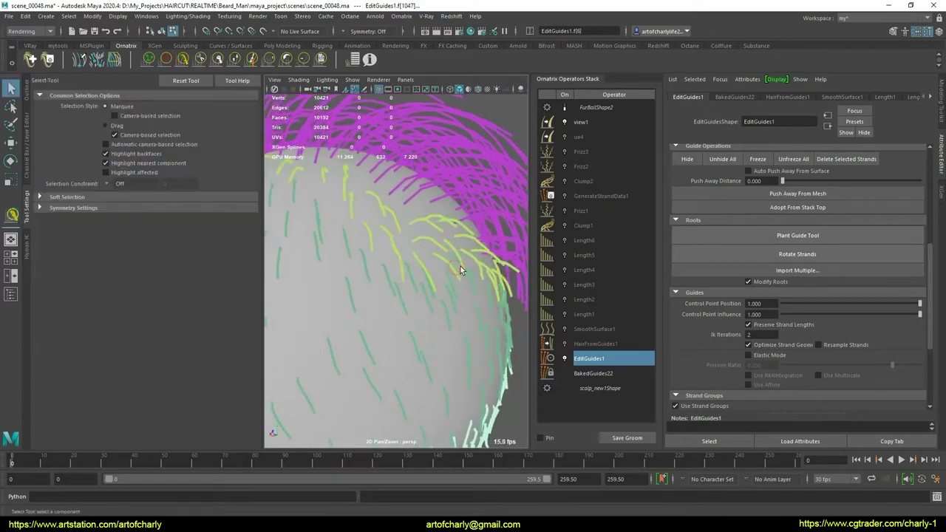
left_click(445, 258)
key("y")
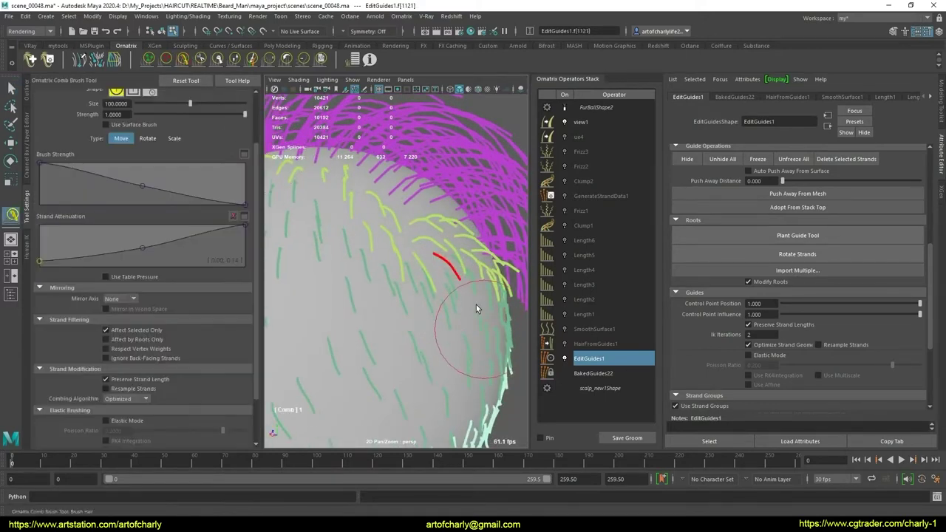
left_click_drag(443, 264, 456, 253, "alt")
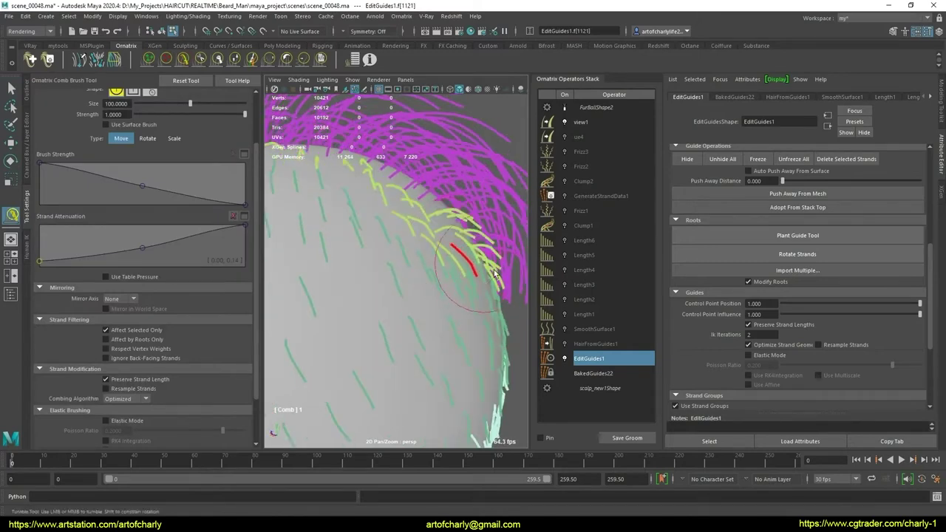
key("q")
left_click(576, 342)
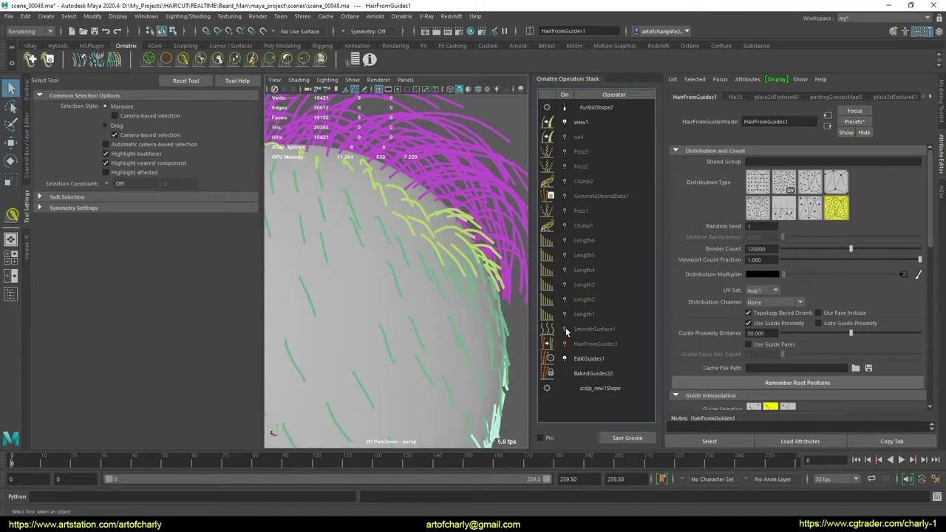
Hide the Spotify window and turn on the Length3 through Length6 operators
key("alt+Tab")
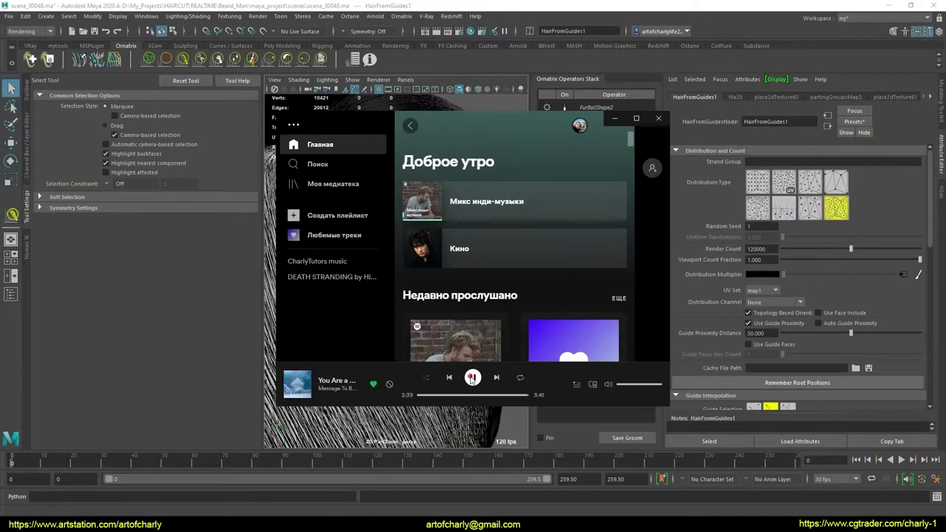
left_click(617, 118)
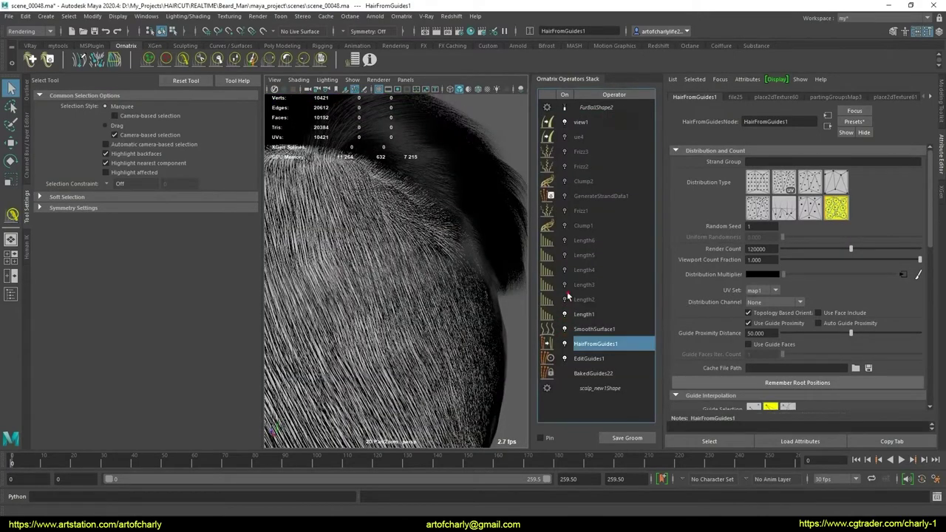
left_click(564, 240)
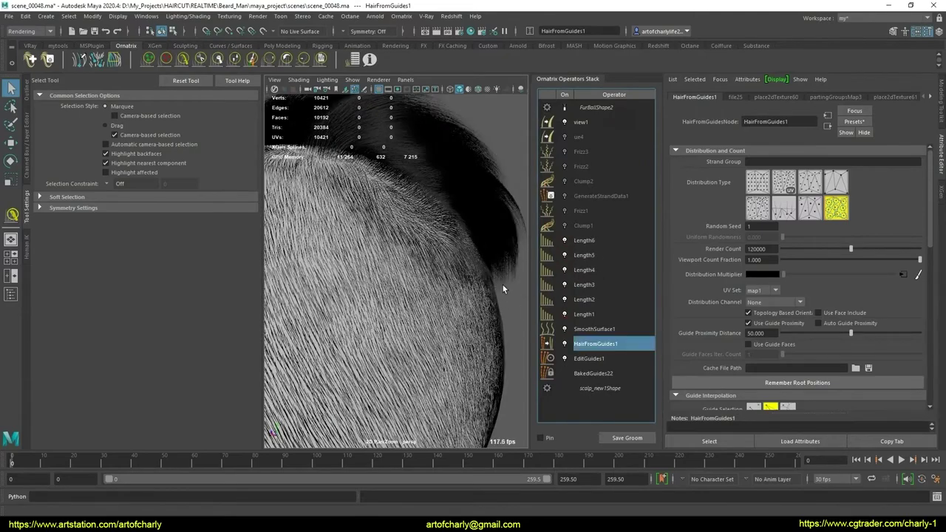
Orbit and zoom around the head to inspect the full fade from the back and sides
mouse_move(412, 259)
left_mouse_down("alt")
mouse_move(456, 302)
mouse_move(330, 252)
mouse_move(545, 305)
mouse_move(611, 351)
left_mouse_up("alt")
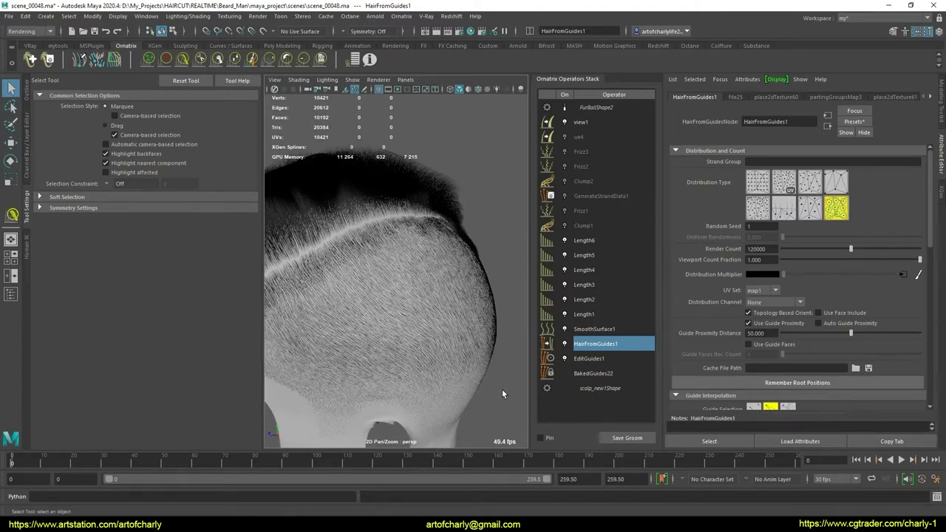
mouse_move(430, 303)
left_mouse_down("alt")
mouse_move(492, 297)
mouse_move(431, 307)
mouse_move(445, 289)
mouse_move(450, 217)
mouse_move(404, 294)
mouse_move(360, 337)
mouse_move(338, 317)
mouse_move(386, 317)
mouse_move(327, 269)
mouse_move(359, 289)
mouse_move(411, 300)
mouse_move(420, 312)
mouse_move(464, 308)
mouse_move(412, 302)
mouse_move(433, 294)
left_mouse_up("alt")
scroll(422, 313, "up", 3)
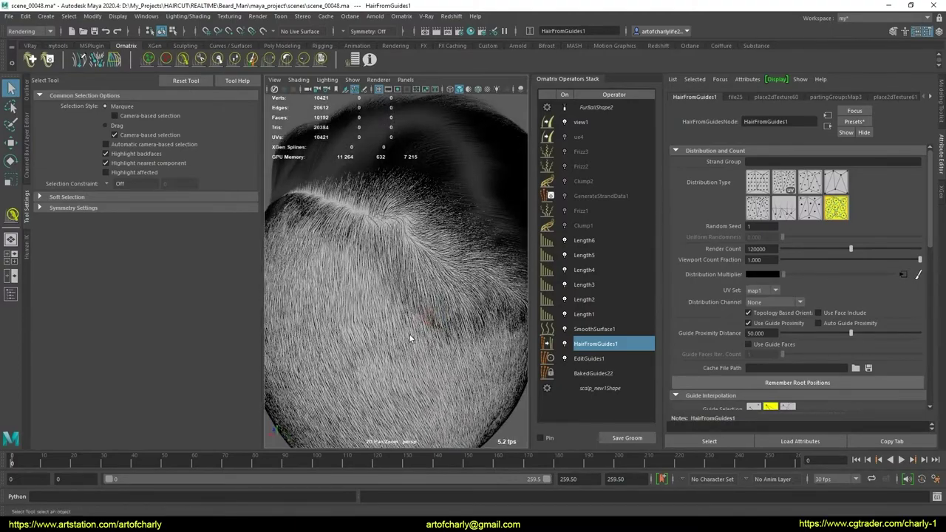
mouse_move(409, 335)
left_mouse_down("alt")
mouse_move(407, 293)
mouse_move(310, 247)
left_mouse_up("alt")
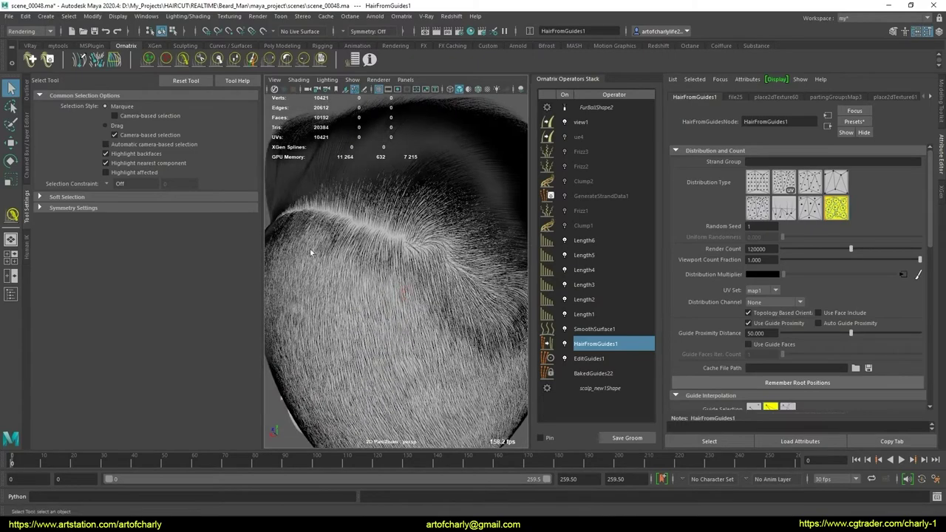
scroll(439, 327, "down", 5)
mouse_move(362, 289)
left_mouse_down("alt")
mouse_move(399, 290)
mouse_move(391, 303)
mouse_move(418, 328)
mouse_move(376, 308)
mouse_move(442, 319)
mouse_move(361, 259)
left_mouse_up("alt")
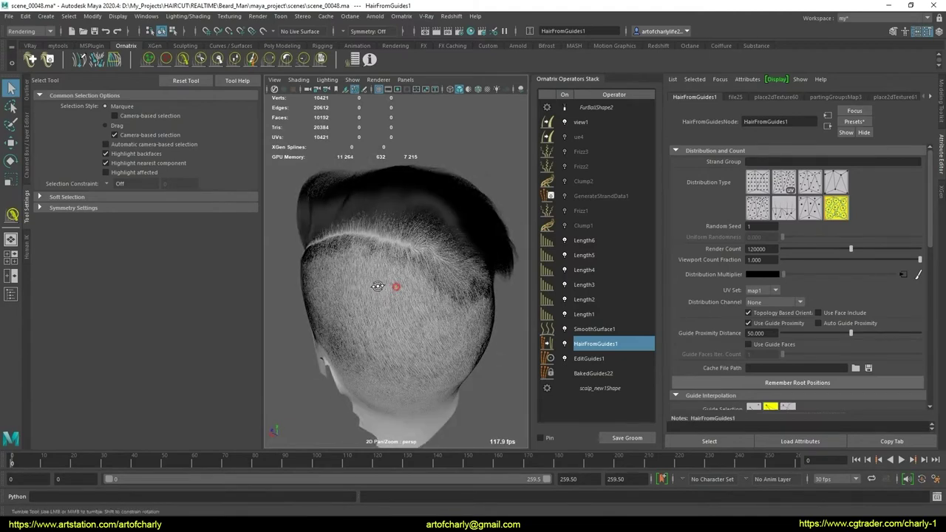
scroll(326, 257, "up", 5)
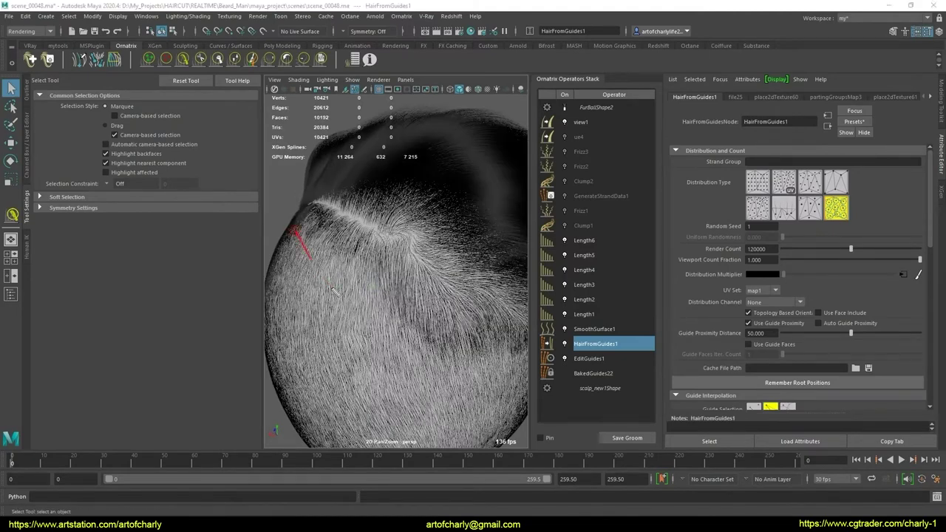
mouse_move(422, 333)
left_mouse_down("alt")
mouse_move(393, 286)
mouse_move(436, 333)
left_mouse_up("alt")
scroll(436, 329, "up", 3)
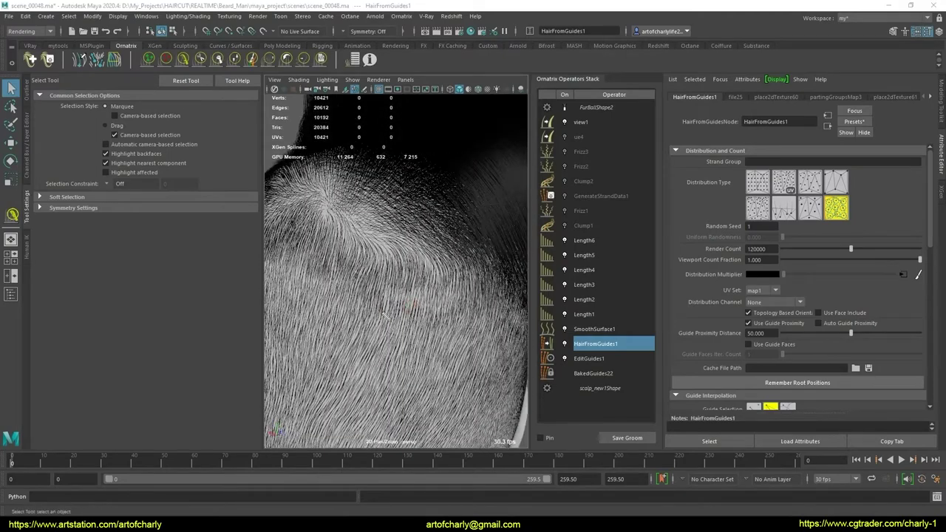
scroll(448, 288, "down", 3)
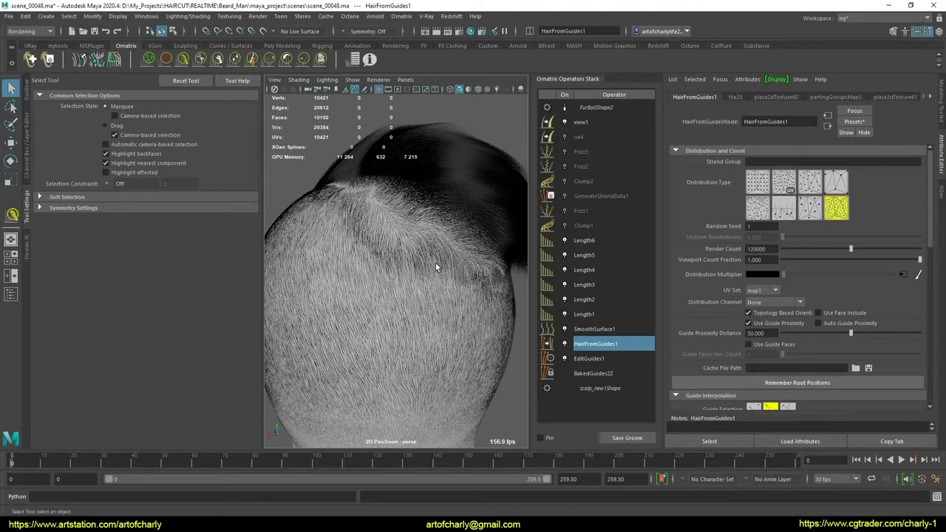
mouse_move(434, 264)
left_mouse_down("alt")
mouse_move(477, 301)
mouse_move(427, 282)
mouse_move(730, 447)
left_mouse_up("alt")
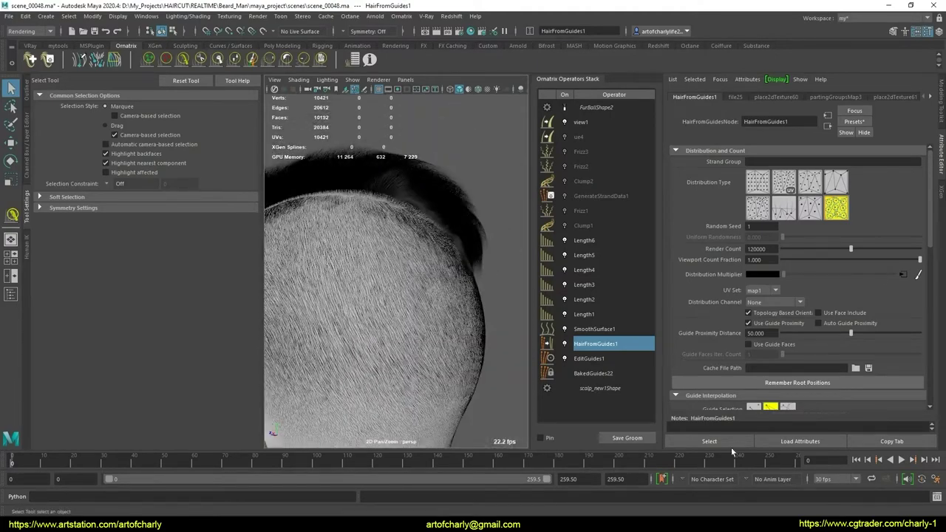
key("super+alt+d")
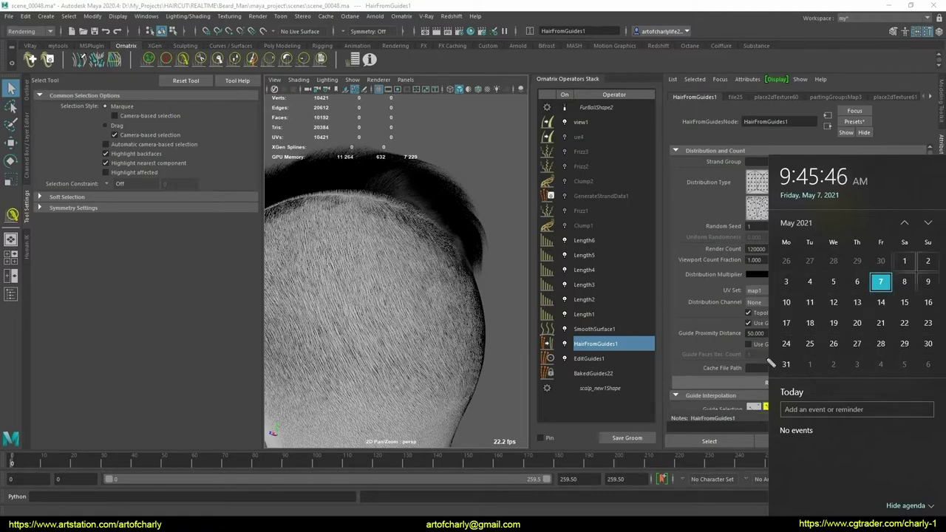
Dismiss the clock flyout and orbit to review the haircut from the side and back
left_click(400, 264)
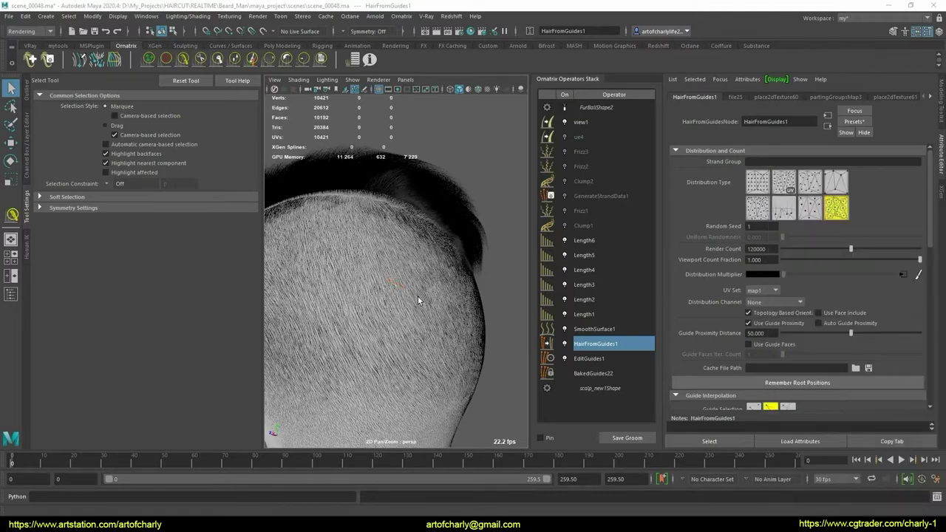
mouse_move(417, 301)
left_mouse_down("alt")
mouse_move(452, 326)
mouse_move(395, 280)
mouse_move(452, 236)
left_mouse_up("alt")
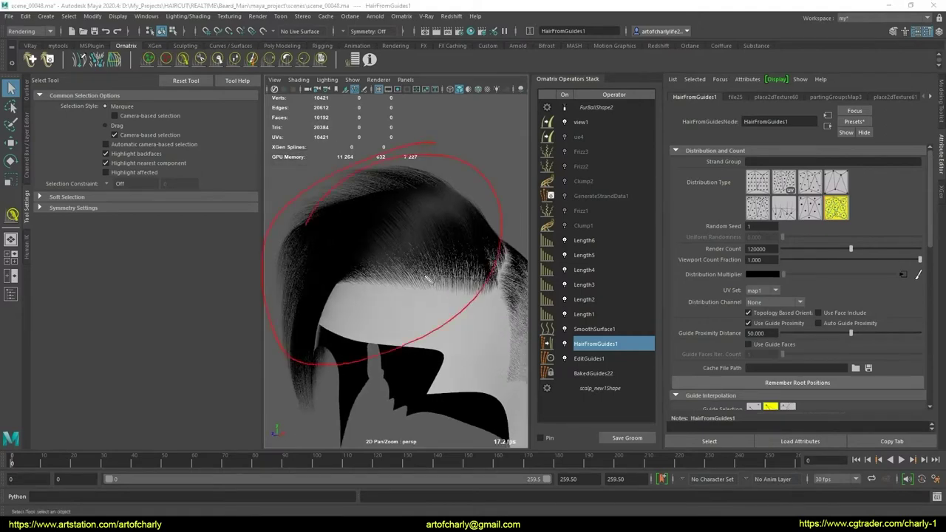
mouse_move(426, 279)
left_mouse_down("alt")
mouse_move(389, 241)
mouse_move(398, 221)
left_mouse_up("alt")
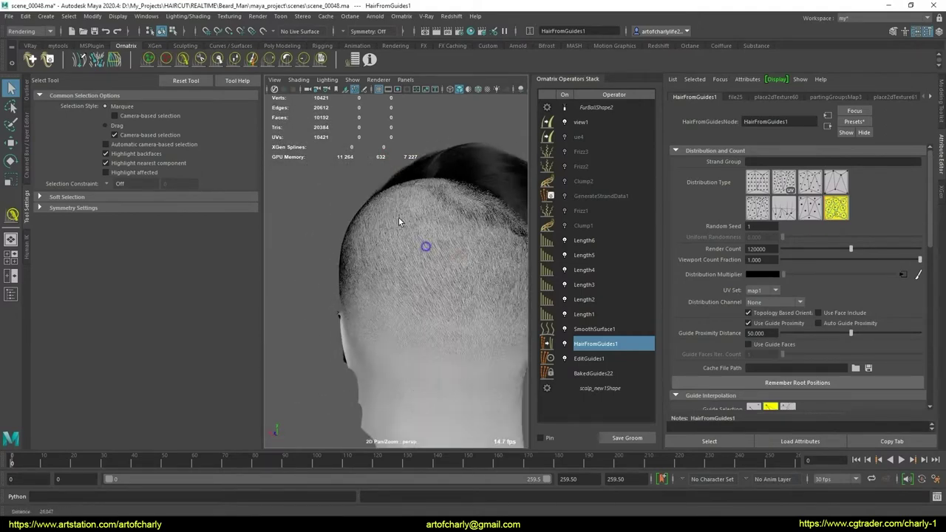
scroll(398, 220, "down", 5)
mouse_move(489, 314)
left_mouse_down("alt")
mouse_move(411, 289)
mouse_move(407, 279)
mouse_move(500, 281)
mouse_move(526, 266)
mouse_move(460, 271)
mouse_move(393, 297)
mouse_move(412, 355)
mouse_move(416, 323)
left_mouse_up("alt")
scroll(428, 300, "up", 3)
scroll(393, 297, "up", 5)
scroll(404, 294, "down", 5)
scroll(416, 325, "up", 5)
scroll(416, 328, "up", 3)
scroll(420, 268, "down", 5)
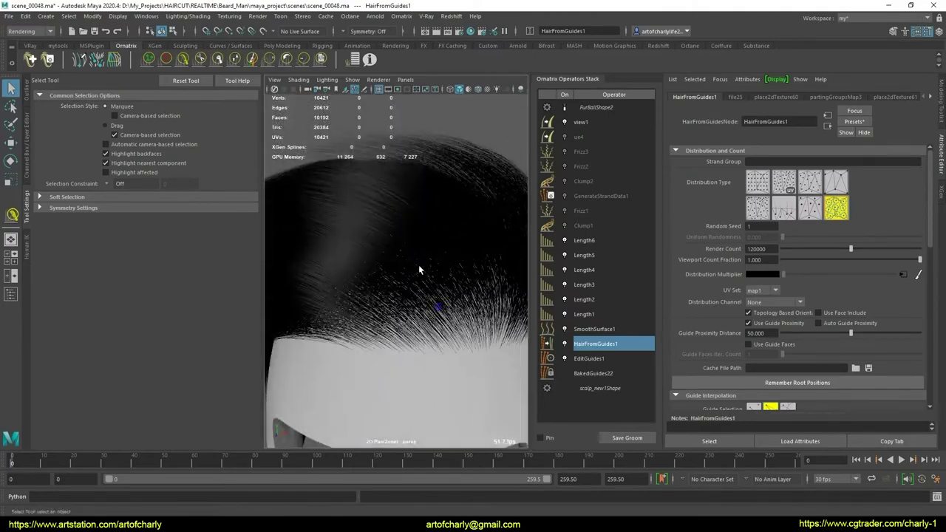
mouse_move(421, 268)
left_mouse_down("alt")
mouse_move(317, 295)
mouse_move(359, 382)
mouse_move(499, 264)
mouse_move(426, 261)
mouse_move(436, 291)
mouse_move(420, 208)
left_mouse_up("alt")
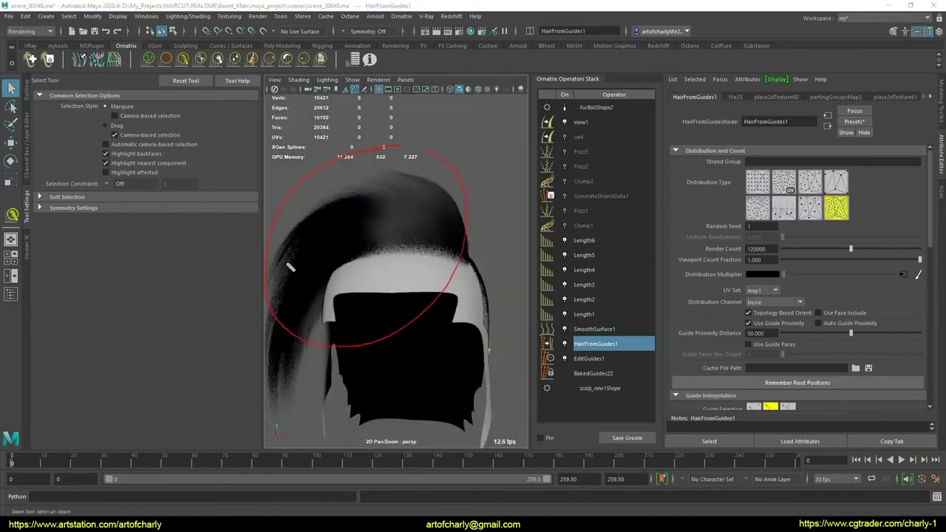
key("Escape")
Tumble to top-down and angled rear views to check the faded hairline around the ear
mouse_move(443, 270)
left_mouse_down("alt")
mouse_move(498, 274)
mouse_move(449, 275)
mouse_move(458, 280)
left_mouse_up("alt")
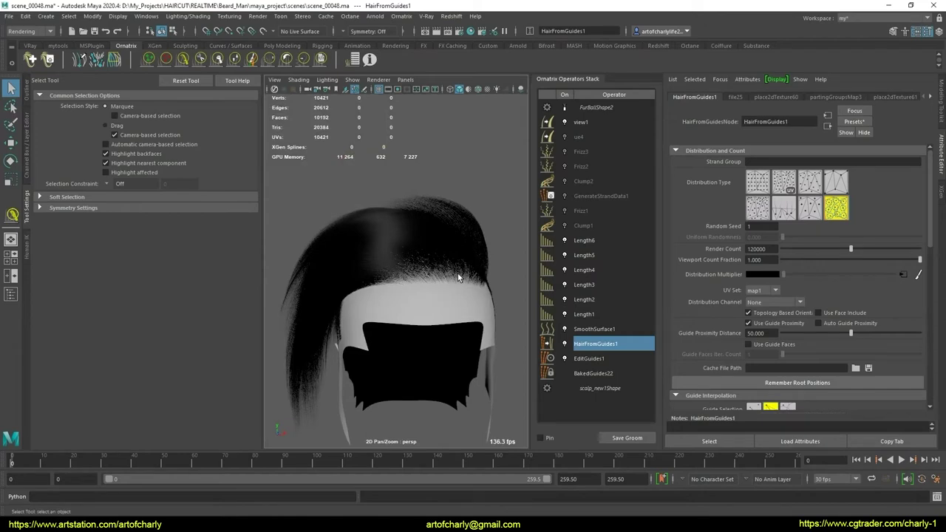
scroll(452, 256, "up", 3)
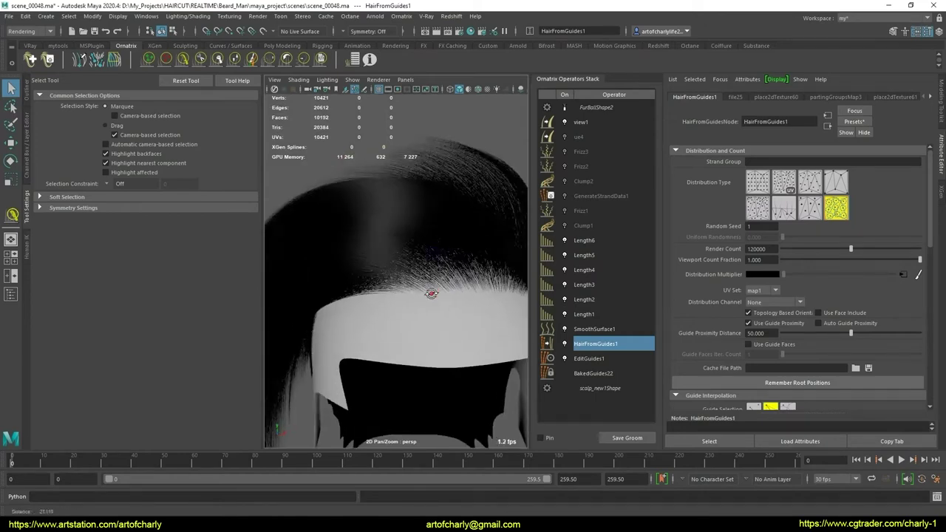
mouse_move(431, 293)
left_mouse_down("alt")
mouse_move(363, 302)
mouse_move(378, 313)
mouse_move(412, 258)
left_mouse_up("alt")
left_click_drag(465, 207, 467, 224, "alt")
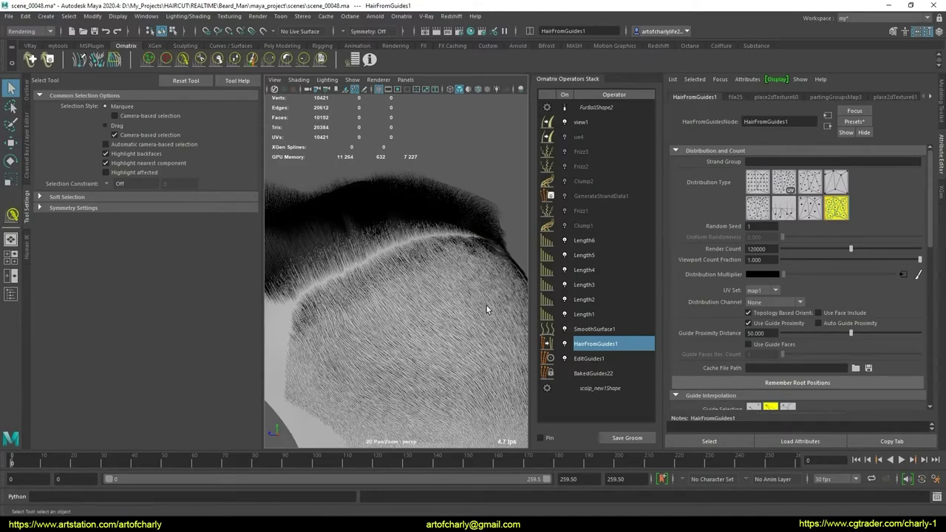
mouse_move(407, 254)
left_mouse_down("alt")
mouse_move(433, 232)
mouse_move(480, 264)
mouse_move(444, 257)
left_mouse_up("alt")
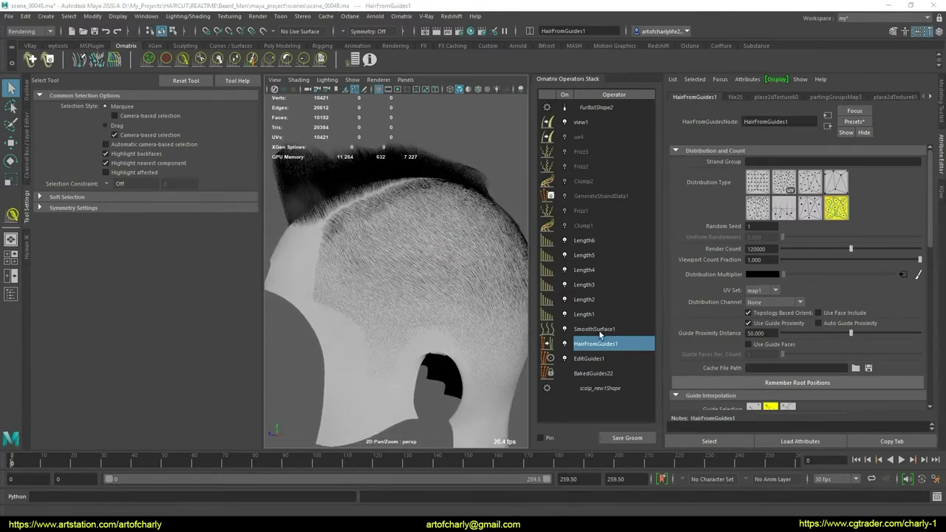
mouse_move(361, 308)
left_mouse_down("alt")
mouse_move(412, 291)
mouse_move(481, 293)
mouse_move(430, 286)
mouse_move(448, 291)
mouse_move(448, 327)
mouse_move(428, 293)
mouse_move(444, 344)
mouse_move(399, 306)
mouse_move(376, 156)
left_mouse_up("alt")
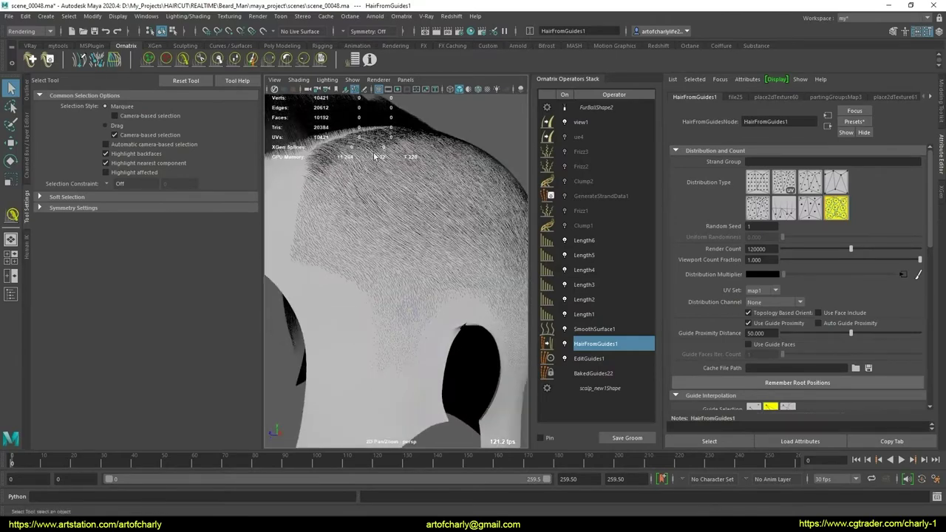
left_click_drag(421, 317, 439, 345, "alt")
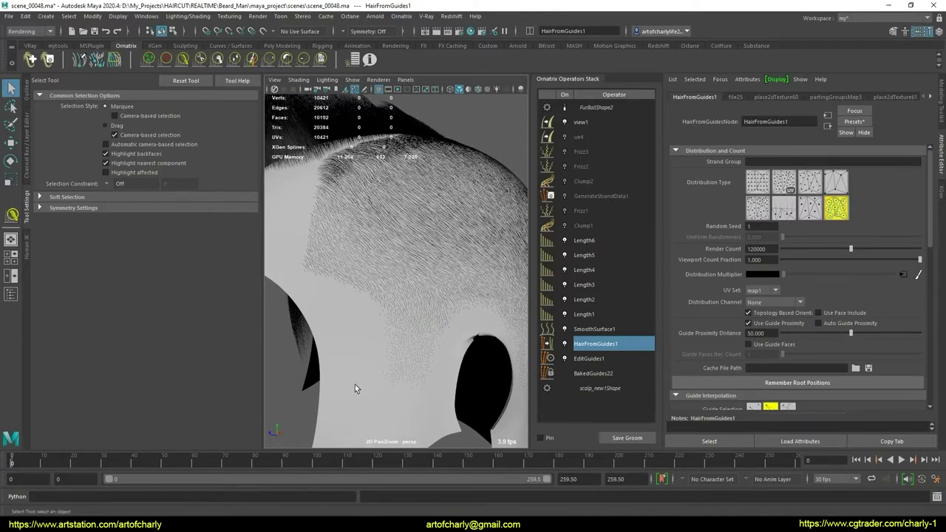
mouse_move(413, 299)
left_mouse_down("alt")
mouse_move(391, 231)
mouse_move(468, 317)
left_mouse_up("alt")
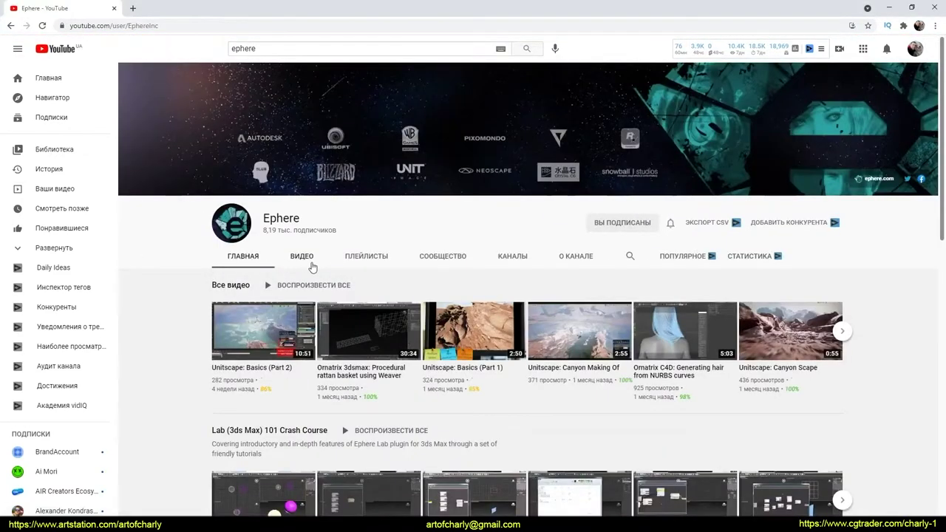
Go to the Ephere channel's video list and scroll through its Ornatrix tutorials
left_click(312, 264)
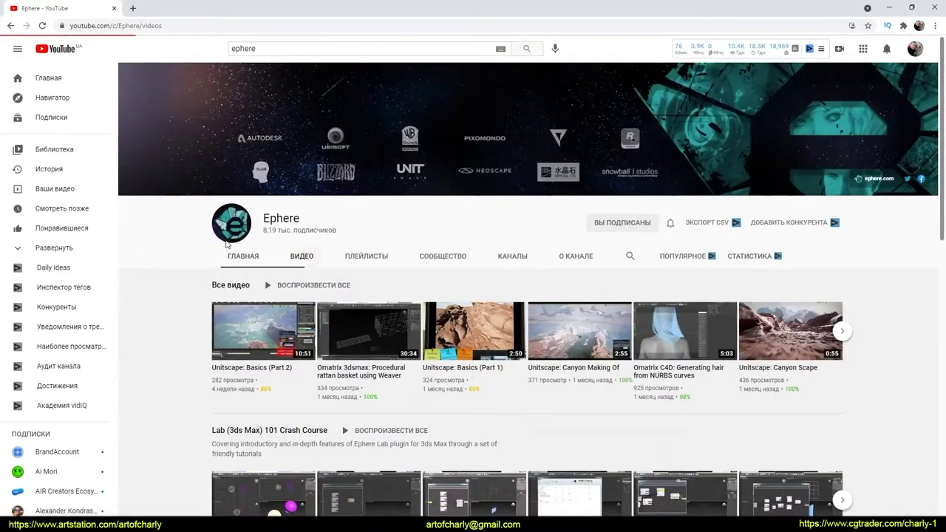
scroll(281, 296, "down", 4)
mouse_move(368, 260)
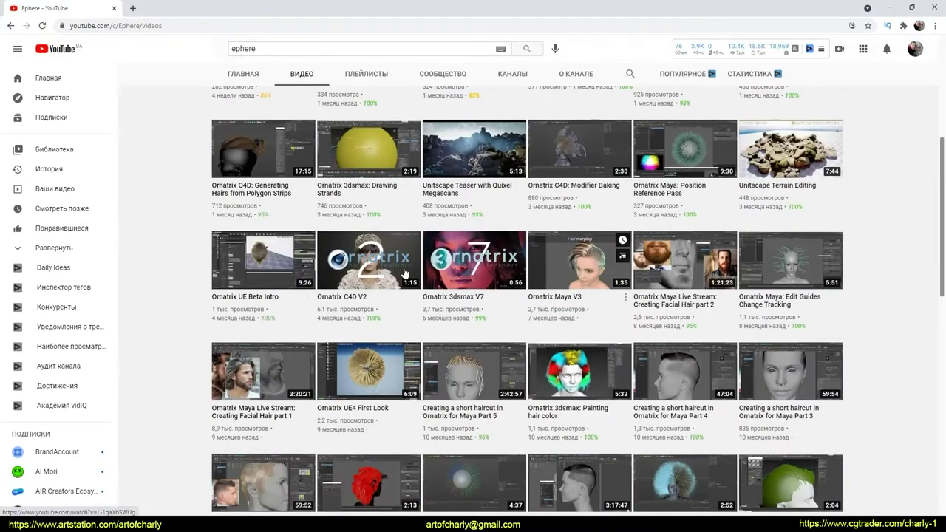
scroll(615, 370, "down", 2)
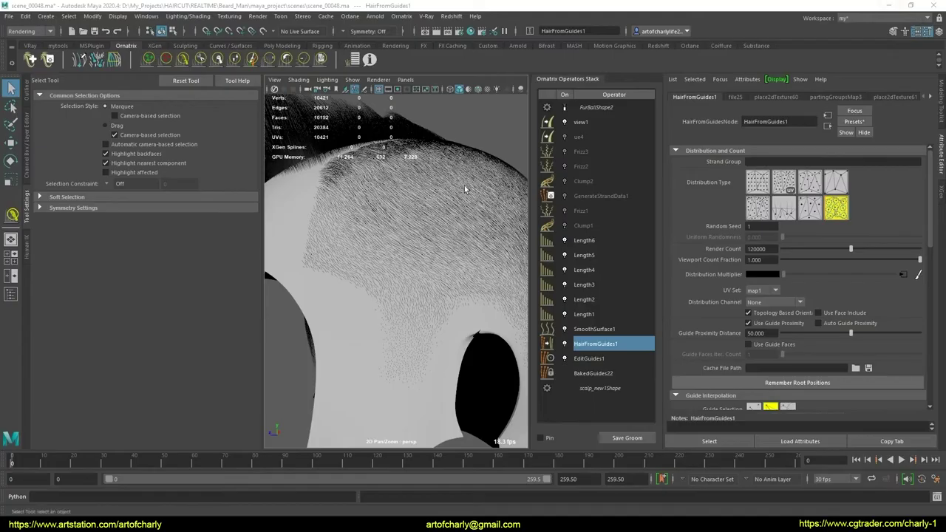
Shorten the Length1 group's hair to 0.050 and check it around the head
left_click_drag(405, 272, 416, 250, "alt")
left_click(575, 315)
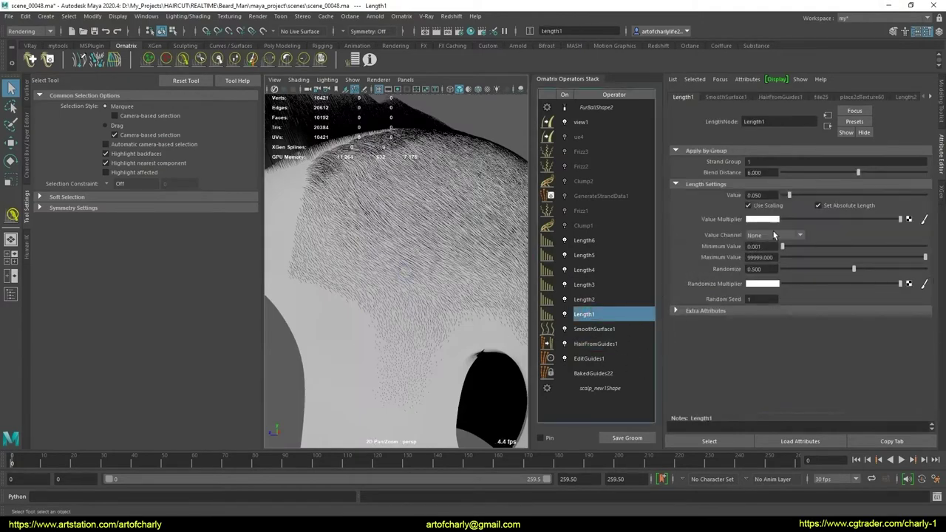
left_click_drag(840, 195, 788, 194)
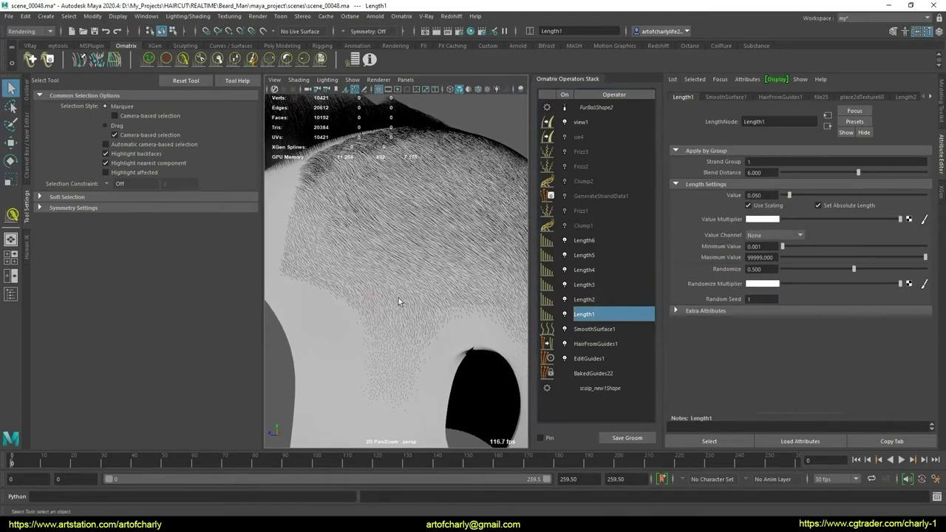
mouse_move(397, 301)
left_mouse_down("alt")
mouse_move(401, 274)
mouse_move(421, 294)
left_mouse_up("alt")
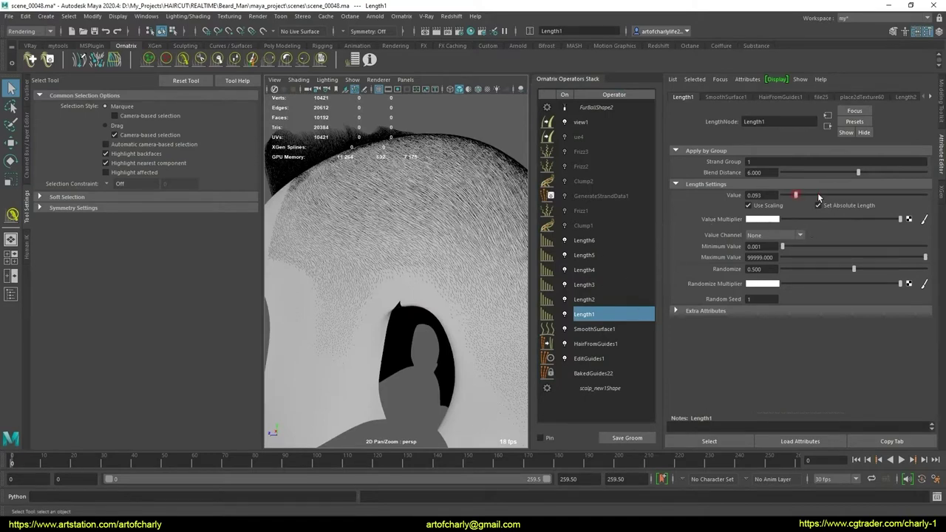
mouse_move(818, 197)
left_mouse_down()
mouse_move(790, 195)
mouse_move(850, 197)
left_mouse_up()
Try a longer Length3 value and undo it, then review the Length4 group at 0.500
left_click(593, 300)
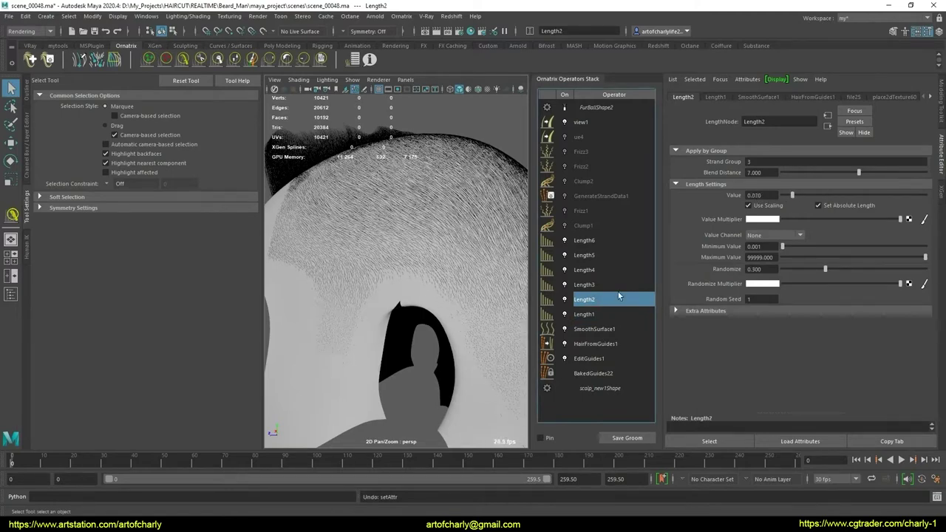
left_click(595, 284)
left_click_drag(822, 196, 911, 196)
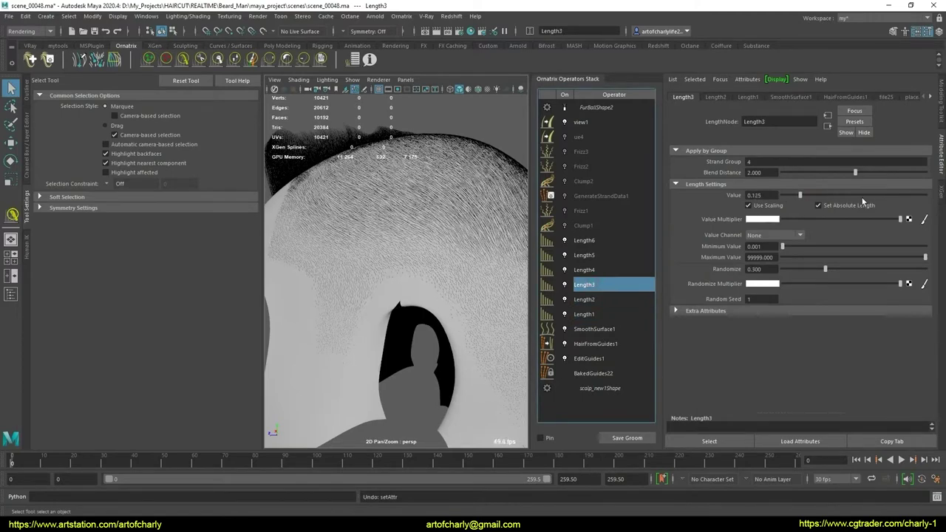
key("ctrl+z")
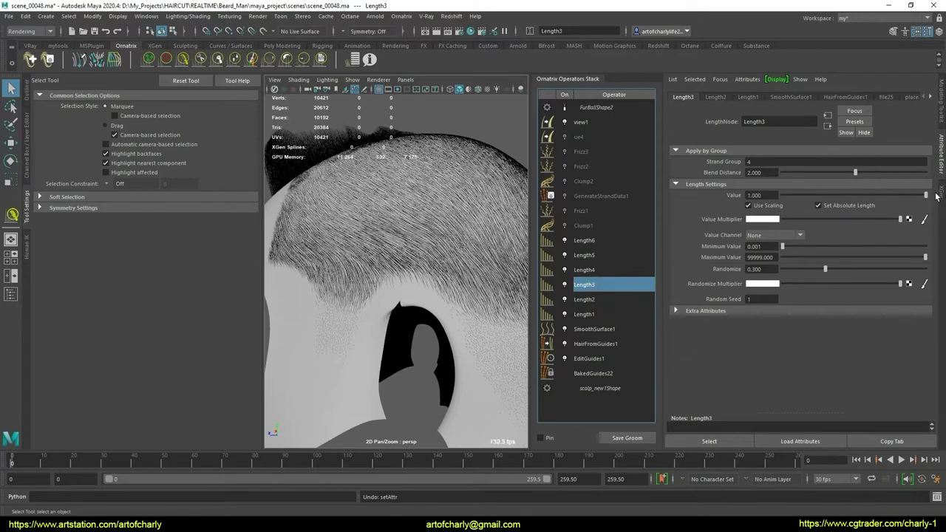
left_click_drag(399, 242, 456, 266, "alt")
left_click(592, 270)
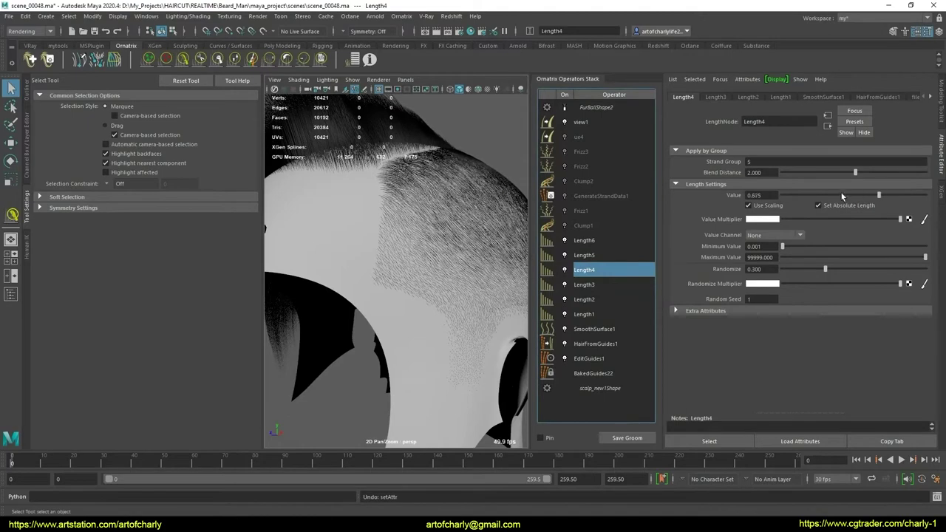
mouse_move(429, 244)
left_mouse_down("alt")
mouse_move(401, 264)
mouse_move(740, 221)
left_mouse_up("alt")
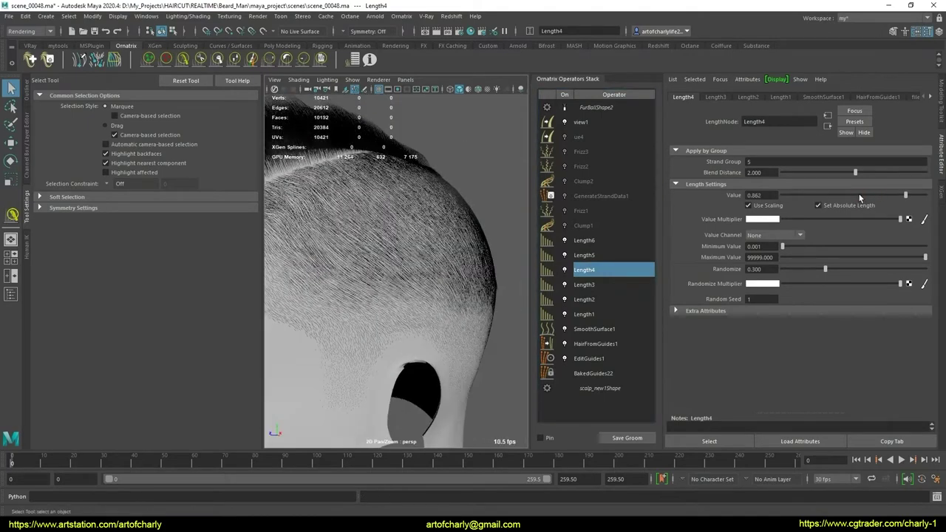
left_click_drag(380, 207, 498, 261, "alt")
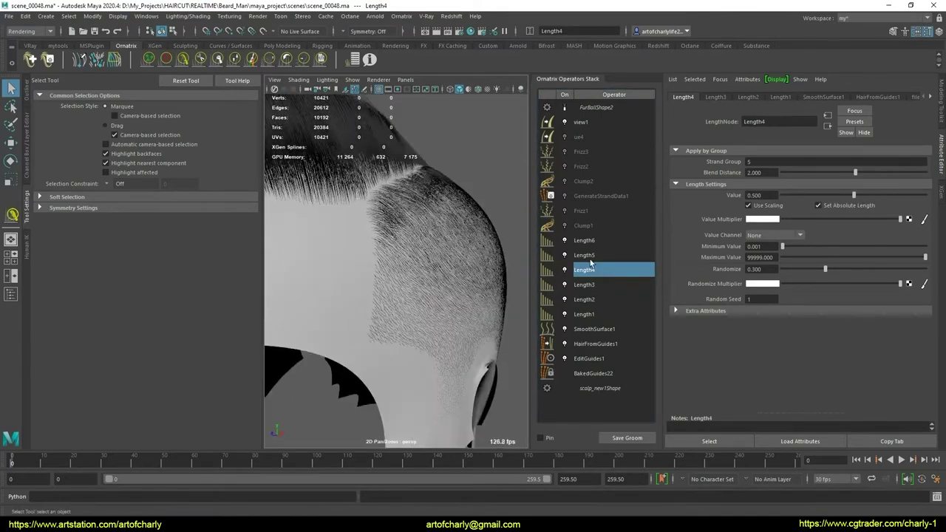
Try shorter Length5 lengths such as 0.042, undo them, then enter a length of 2.000
left_click(589, 257)
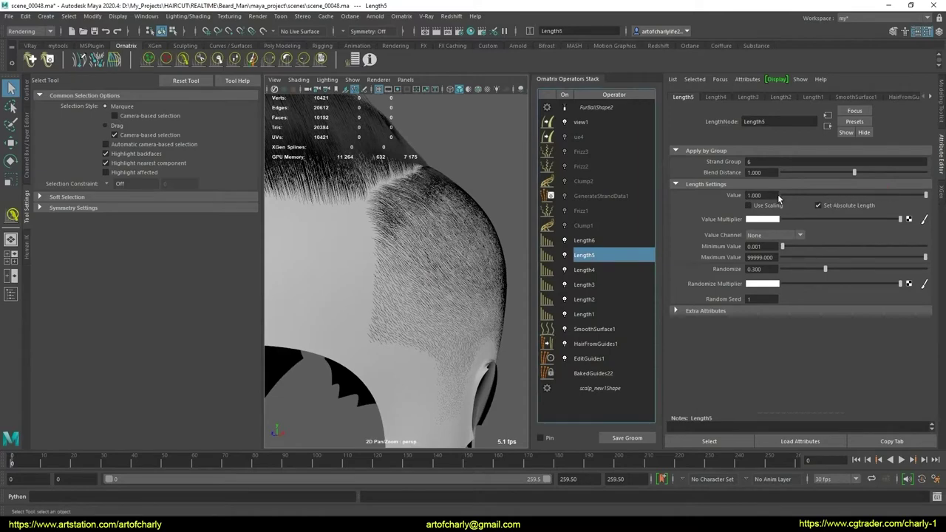
left_click_drag(878, 195, 828, 195)
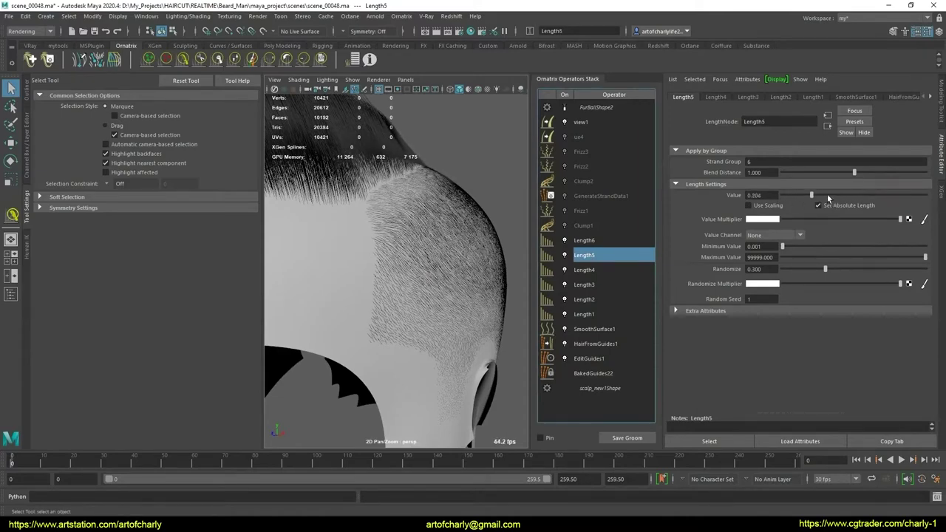
left_click_drag(413, 251, 457, 287, "alt")
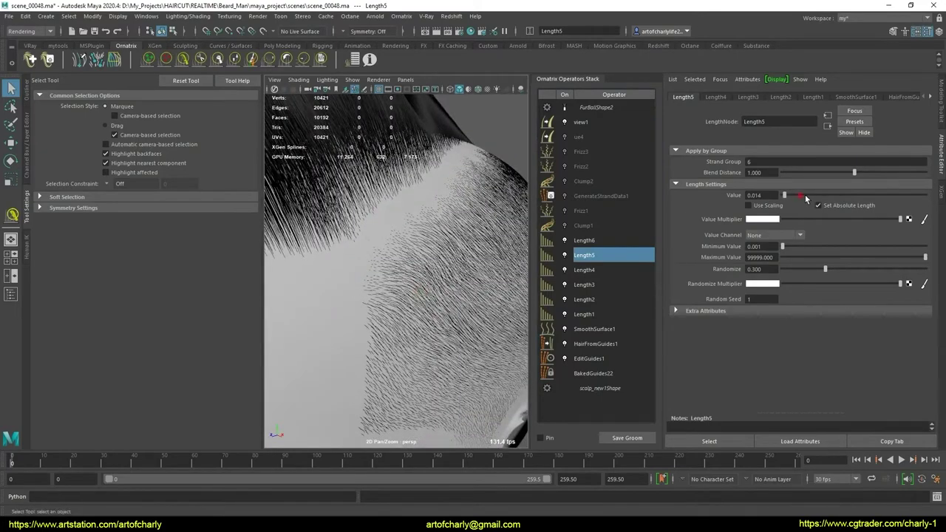
left_click_drag(804, 195, 788, 195)
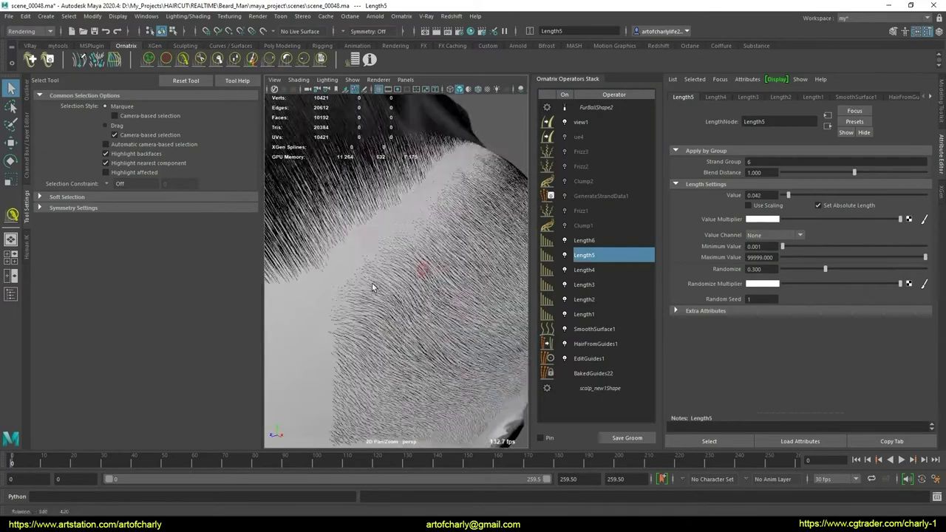
left_click_drag(422, 271, 283, 253, "alt")
key("ctrl+z")
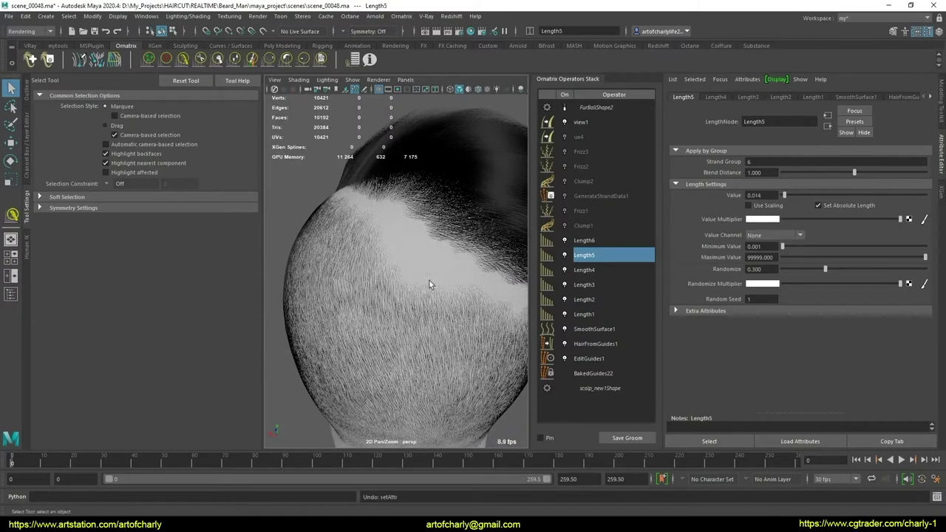
key("ctrl+z")
key("ctrl+z")
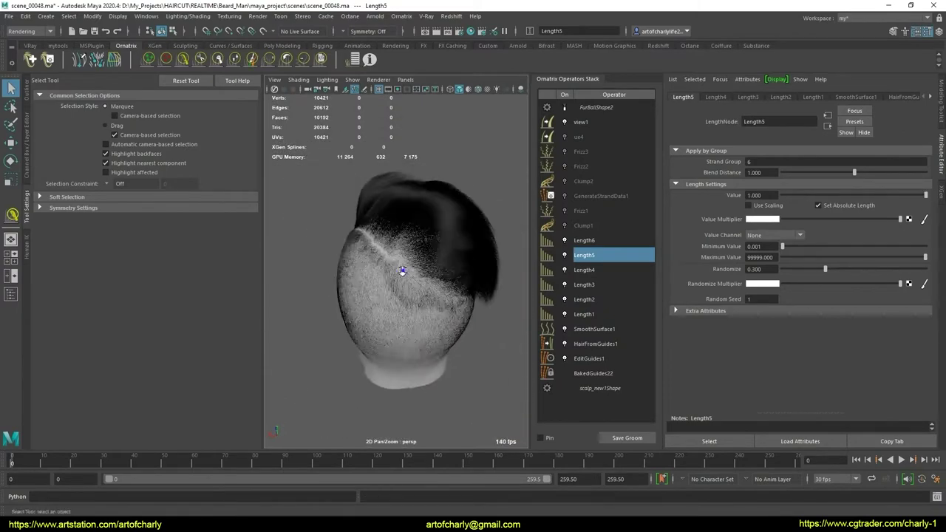
key("ctrl+z")
left_click(759, 195)
type("2")
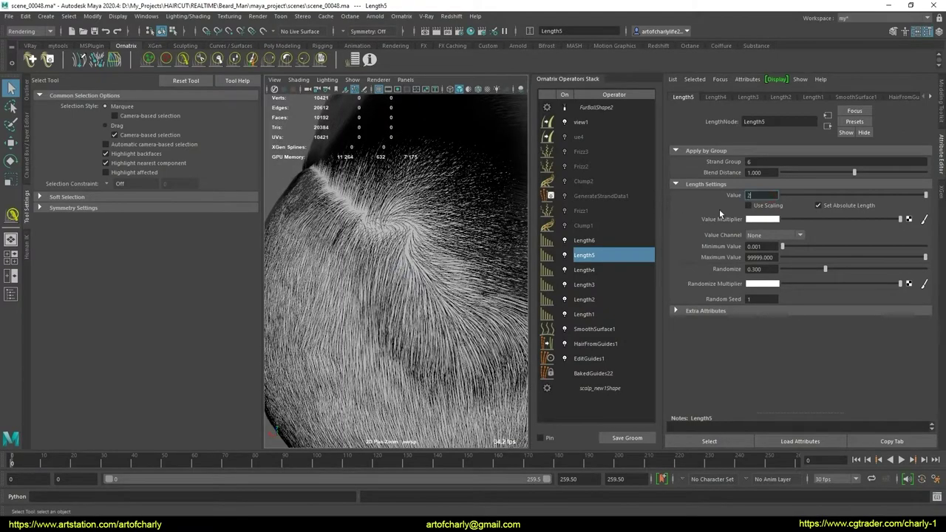
key("Return")
Widen the Length5 blend distance, then undo it and the length back to 1.000
scroll(382, 254, "down", 5)
scroll(355, 285, "up", 8)
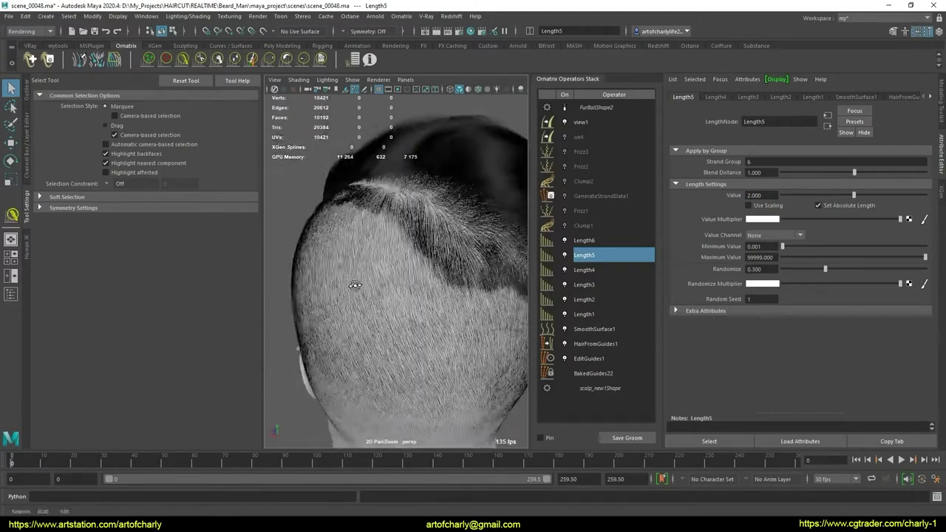
left_click_drag(355, 285, 362, 333, "alt")
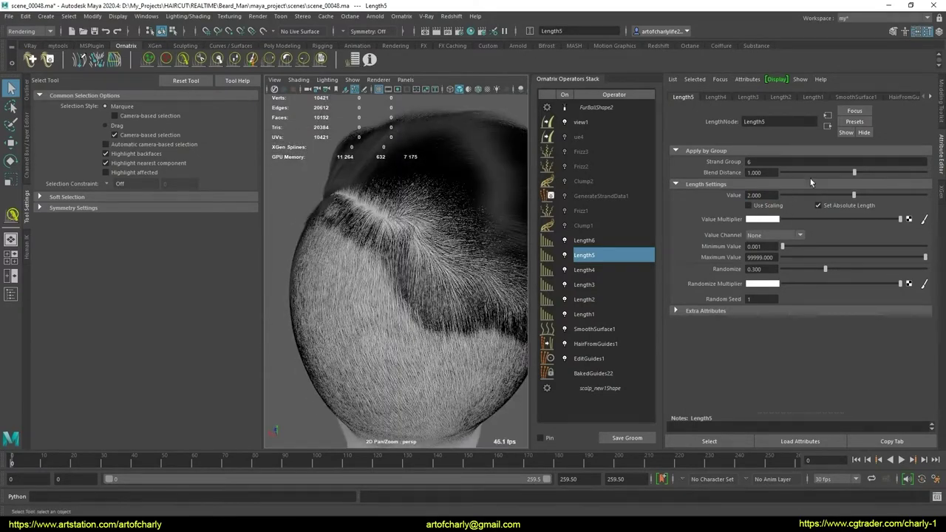
left_click_drag(854, 173, 857, 172)
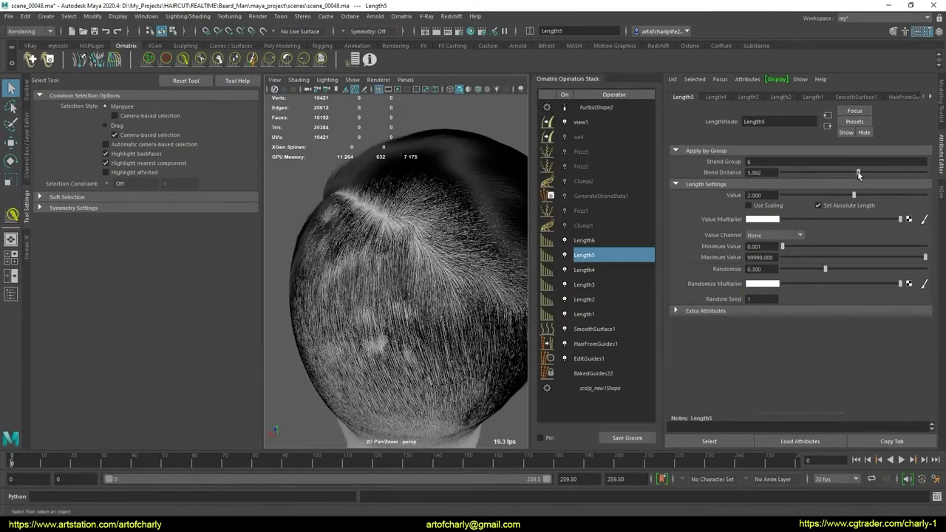
key("ctrl+z")
mouse_move(444, 281)
left_mouse_down("alt")
mouse_move(451, 299)
mouse_move(419, 296)
mouse_move(458, 244)
mouse_move(412, 372)
mouse_move(401, 311)
left_mouse_up("alt")
key("ctrl+z")
Zoom in on the scalp strands to check the hairline, then bring up the Windows clock
mouse_move(523, 357)
left_mouse_down("alt")
mouse_move(441, 319)
mouse_move(404, 383)
left_mouse_up("alt")
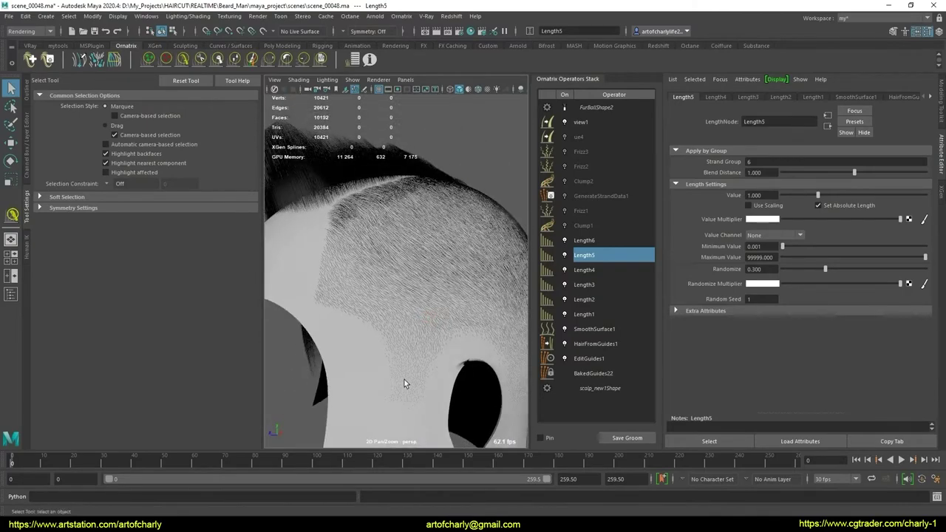
middle_click_drag(430, 325, 387, 344)
mouse_move(386, 344)
right_mouse_down()
mouse_move(369, 382)
mouse_move(365, 306)
mouse_move(397, 298)
right_mouse_up()
mouse_move(398, 298)
left_mouse_down("alt")
mouse_move(359, 243)
mouse_move(407, 275)
mouse_move(356, 288)
mouse_move(448, 264)
mouse_move(328, 274)
mouse_move(414, 266)
mouse_move(362, 260)
mouse_move(439, 281)
left_mouse_up("alt")
right_click_drag(439, 281, 468, 289, "alt")
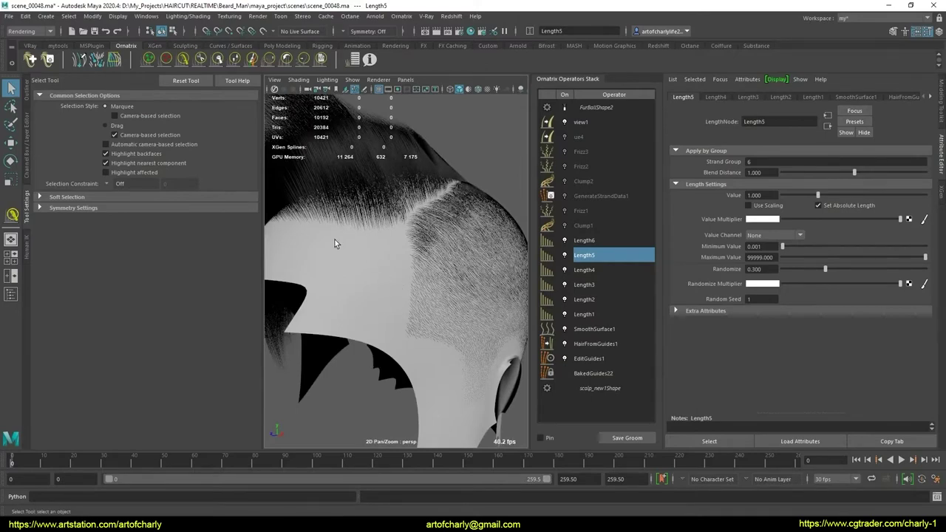
right_click_drag(335, 240, 394, 289, "alt")
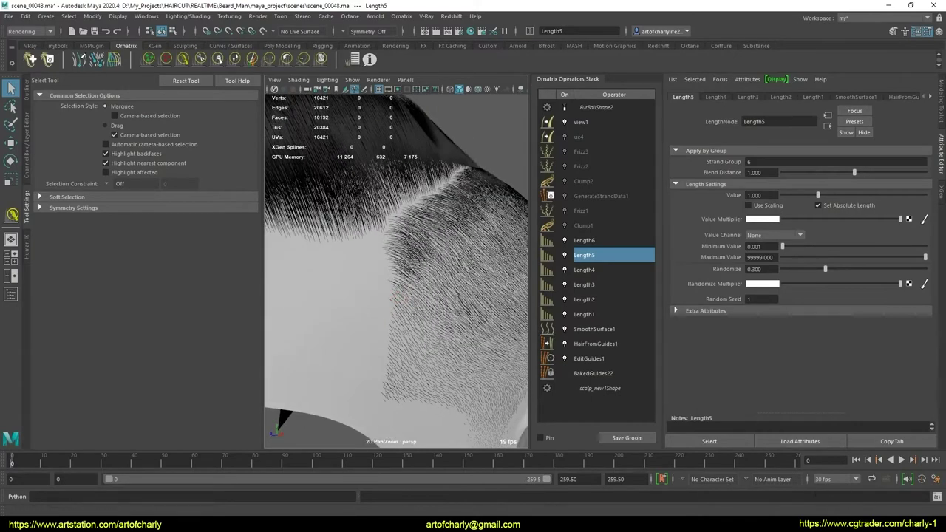
key("super+alt+d")
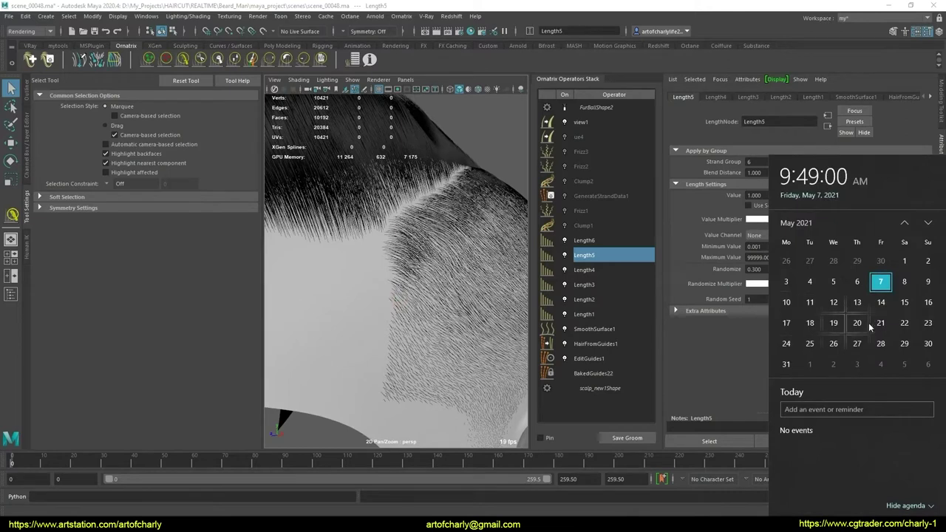
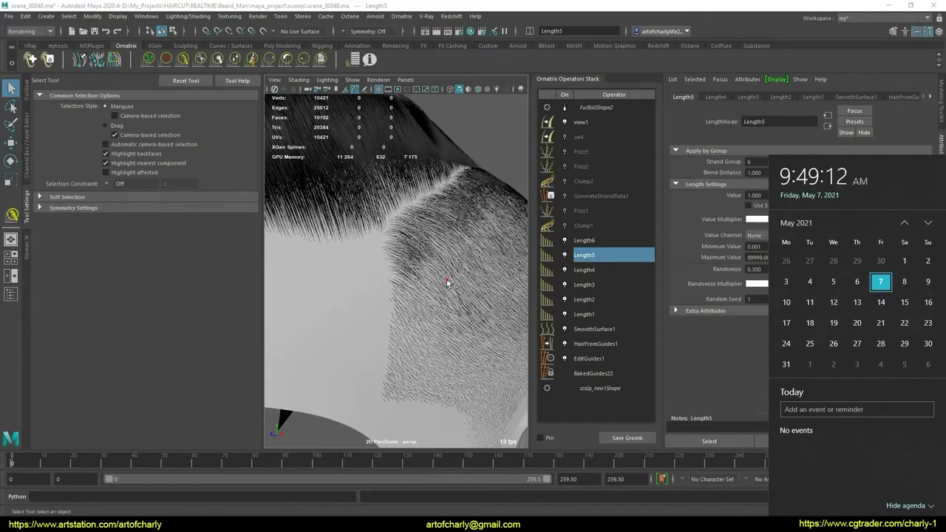
Orbit to a rear three-quarter view of the guided head and clear the selection
mouse_move(447, 282)
left_mouse_down("alt")
mouse_move(419, 264)
mouse_move(450, 290)
left_mouse_up("alt")
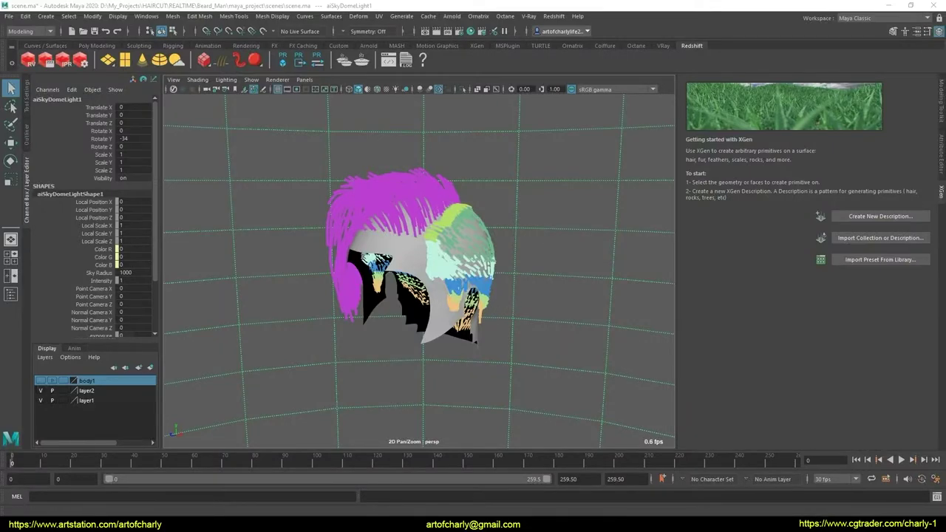
key("super+alt+d")
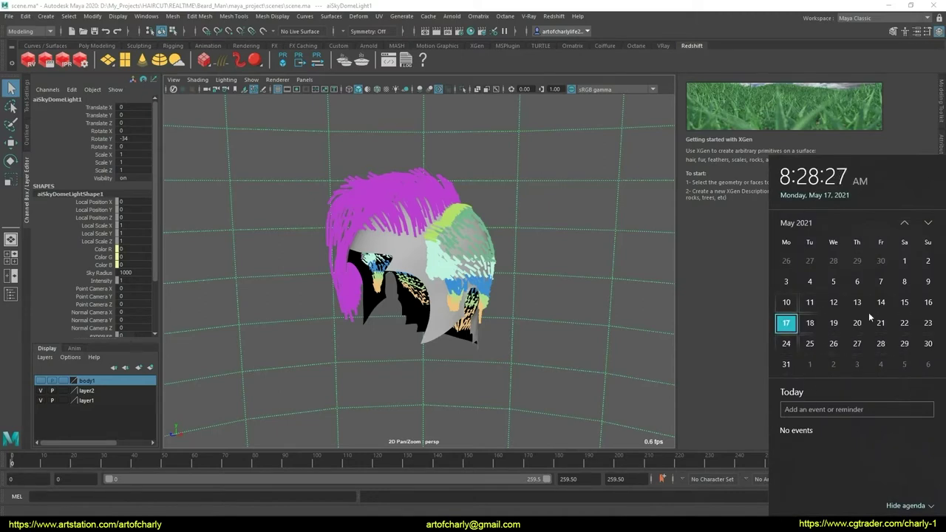
left_click(556, 295)
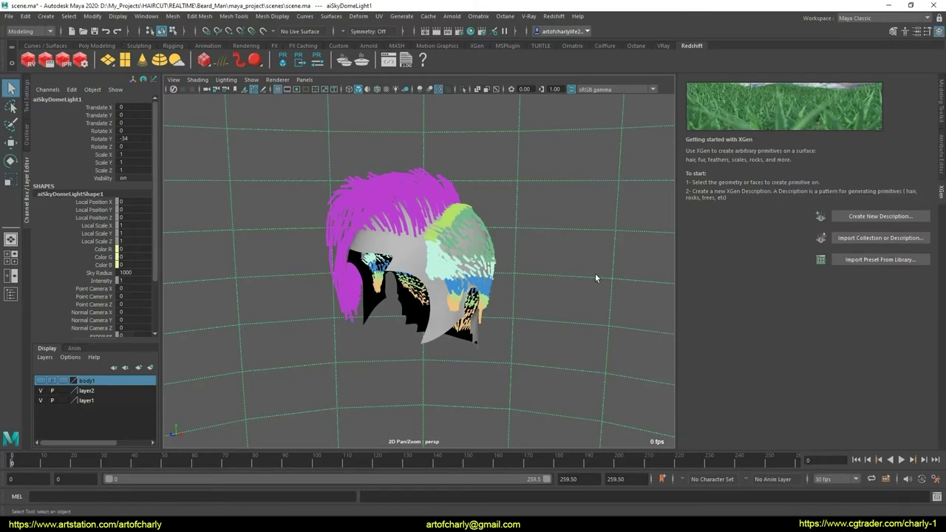
left_click_drag(524, 264, 316, 324, "alt")
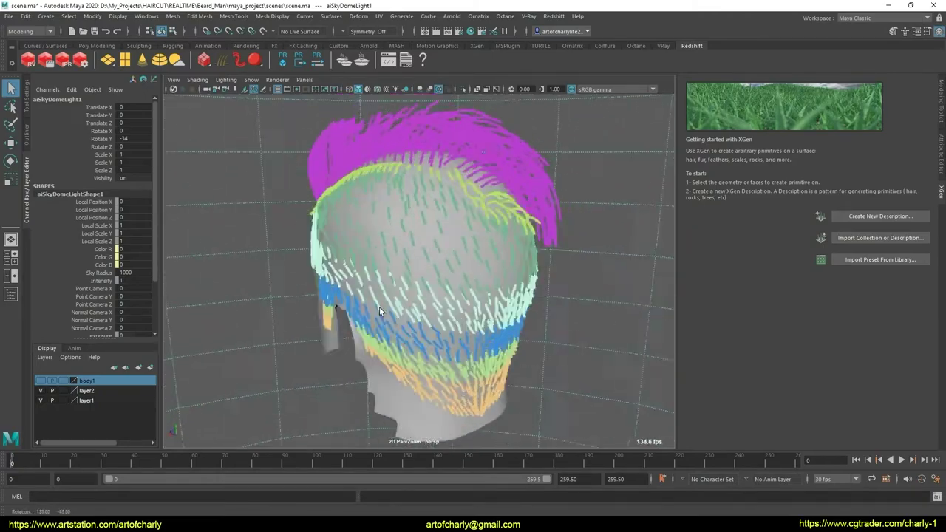
mouse_move(316, 324)
left_mouse_down("alt")
mouse_move(455, 348)
mouse_move(489, 297)
left_mouse_up("alt")
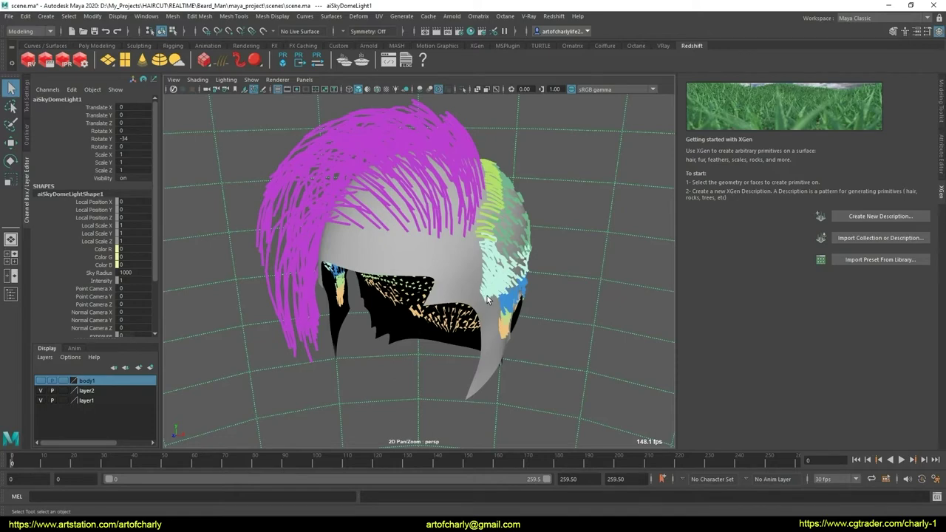
left_click_drag(499, 281, 441, 276, "alt")
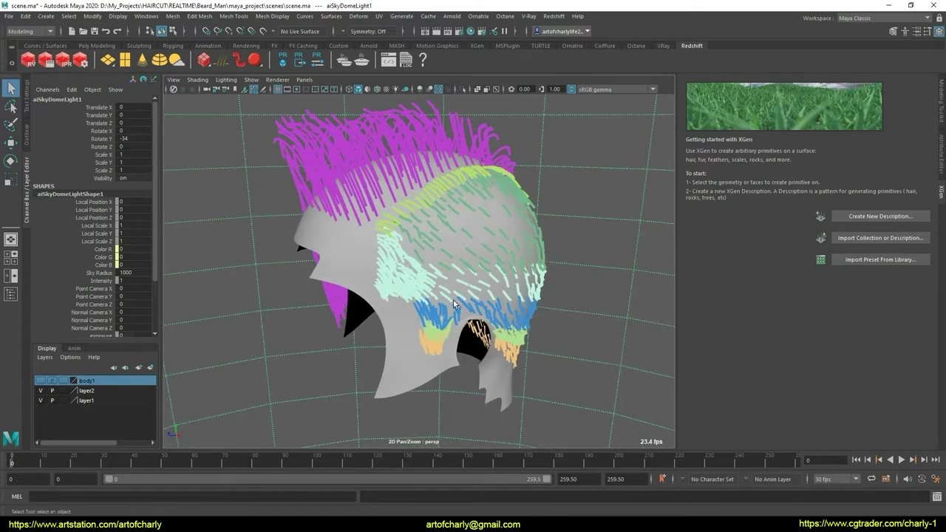
mouse_move(441, 276)
left_mouse_down("alt")
mouse_move(346, 249)
mouse_move(421, 188)
mouse_move(376, 195)
mouse_move(480, 214)
left_mouse_up("alt")
left_click(497, 241)
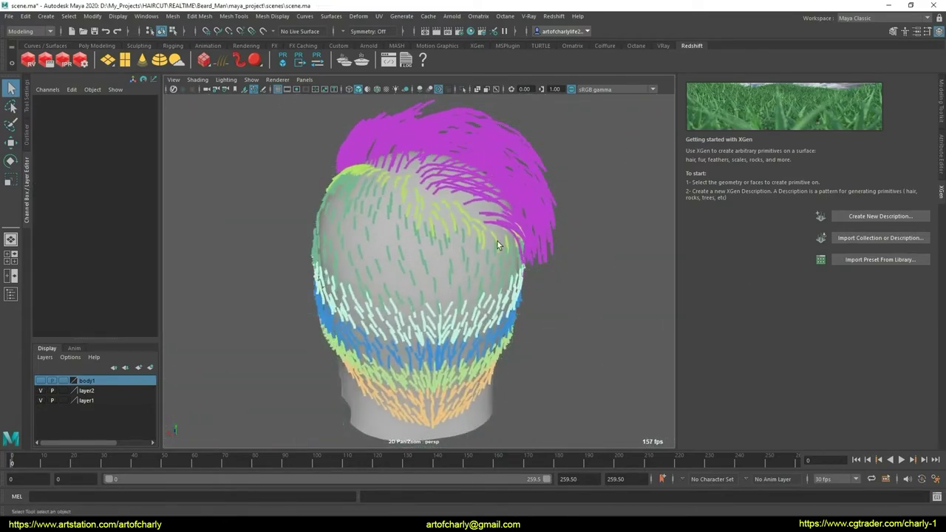
Draw a red annotation line across the crown of the head
mouse_move(496, 252)
left_mouse_down()
mouse_move(417, 246)
mouse_move(469, 234)
left_mouse_up()
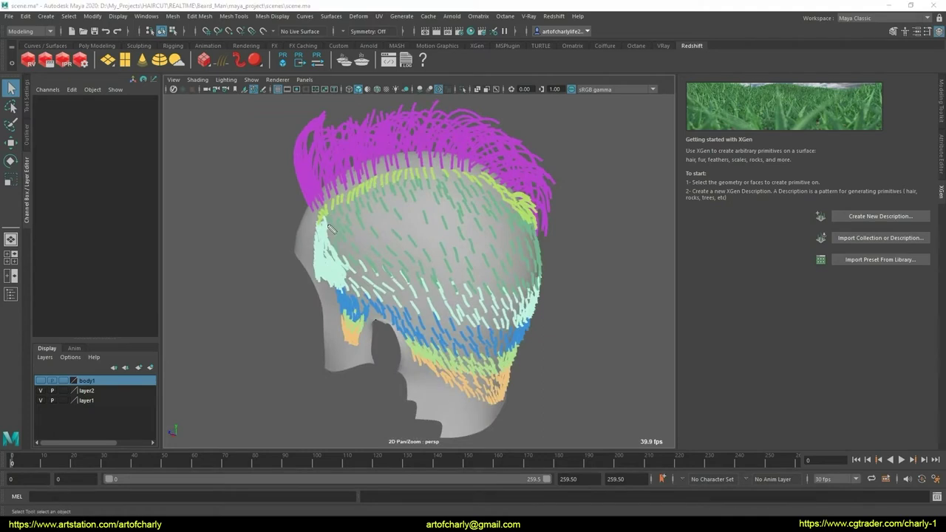
left_click_drag(320, 221, 355, 224)
left_click_drag(428, 229, 528, 230)
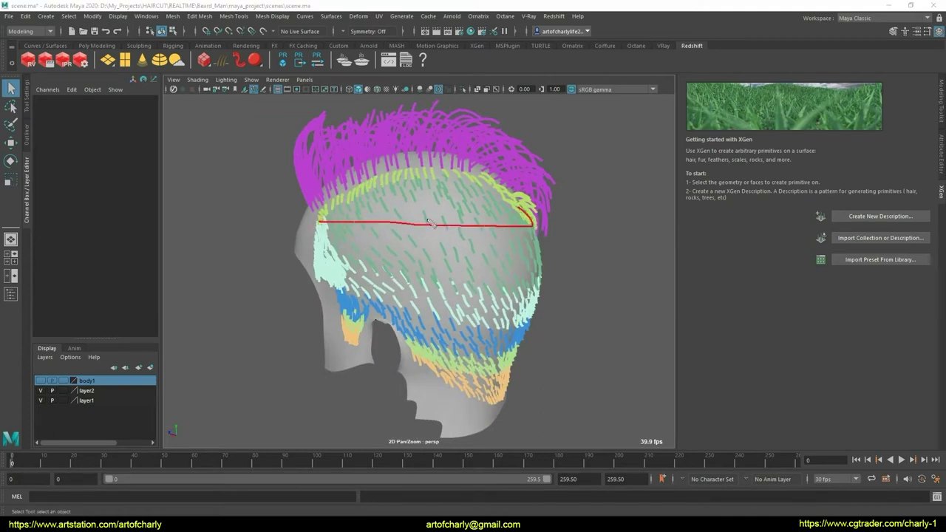
Select the hair and open EditGuides1 from the Ornatrix Operators Stack in strand-picking mode
left_click(398, 219)
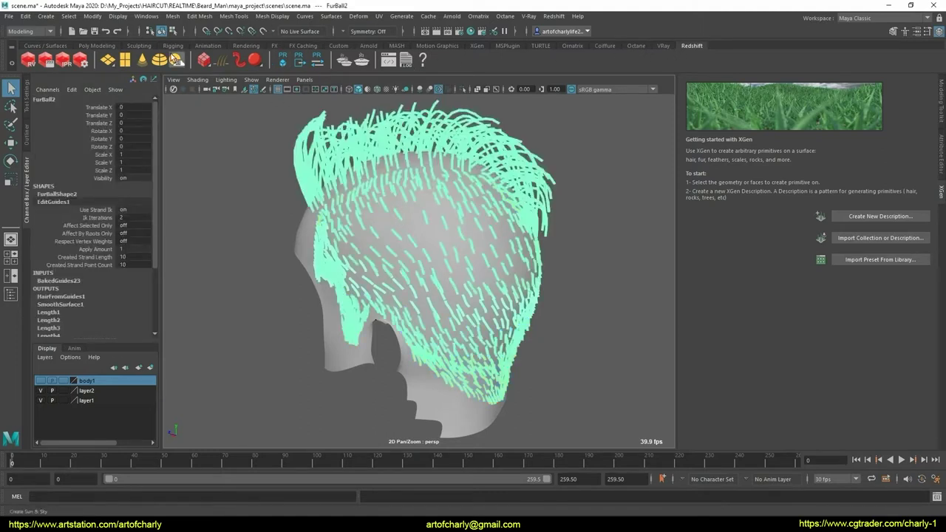
left_click(572, 45)
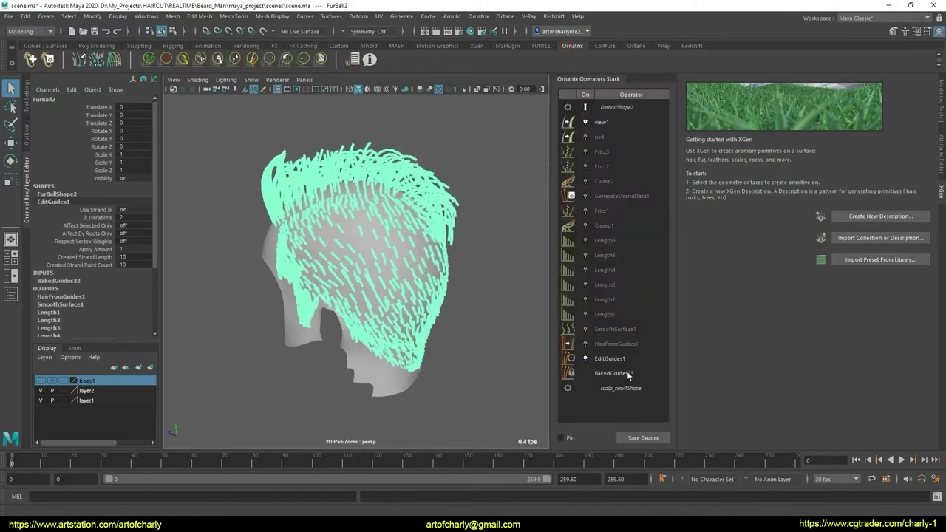
left_click(614, 359)
left_click(939, 151)
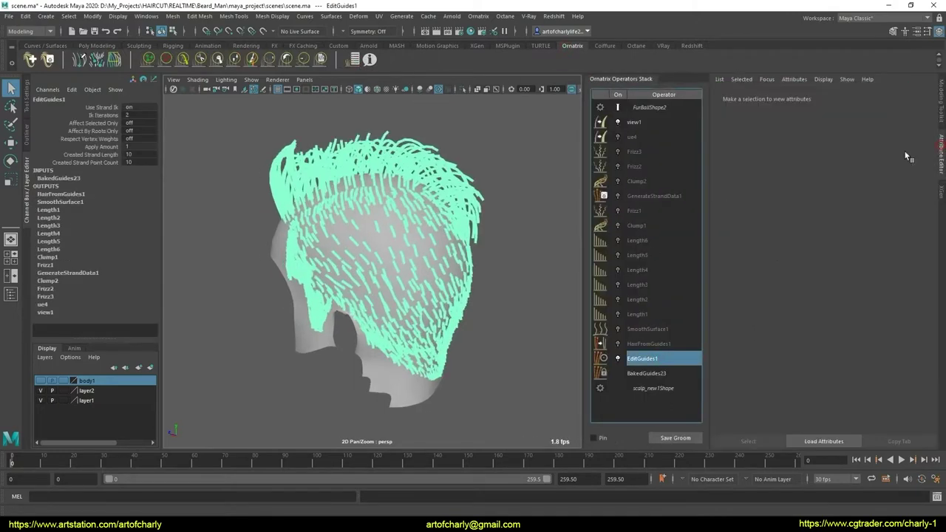
left_click(799, 164)
Pick a row of guide strands along the crown from the sides
right_click_drag(290, 244, 382, 206, "alt")
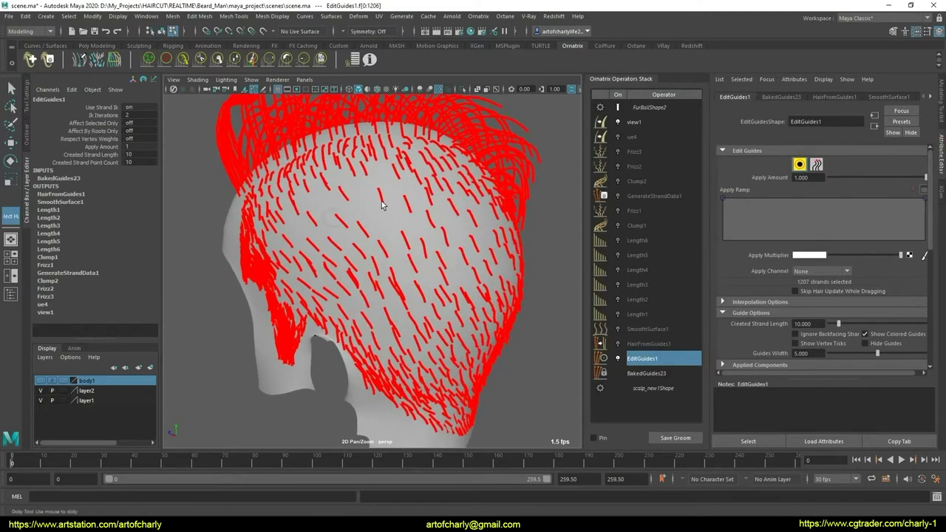
left_click(382, 201)
left_click_drag(387, 236, 321, 236, "alt")
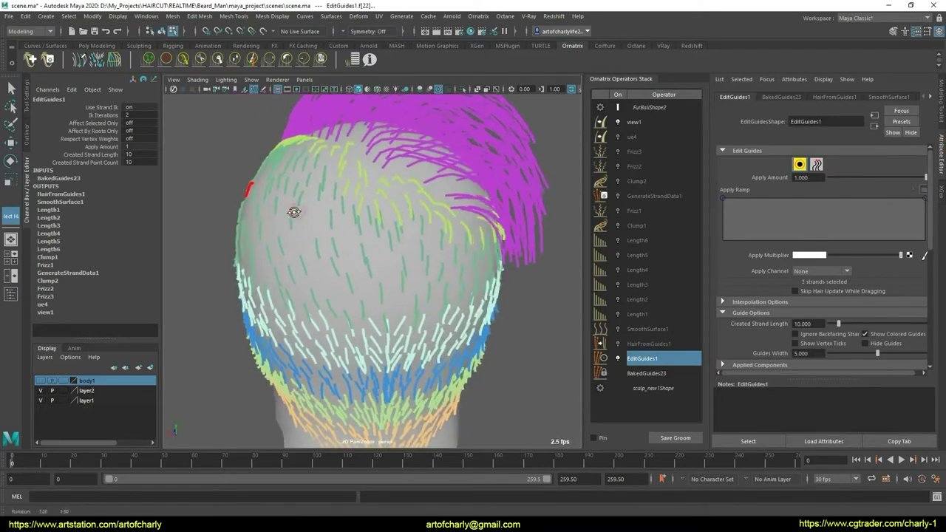
mouse_move(298, 213)
left_mouse_down("alt")
mouse_move(424, 226)
mouse_move(371, 215)
mouse_move(416, 218)
mouse_move(394, 225)
left_mouse_up("alt")
left_click(407, 225)
left_click(374, 214)
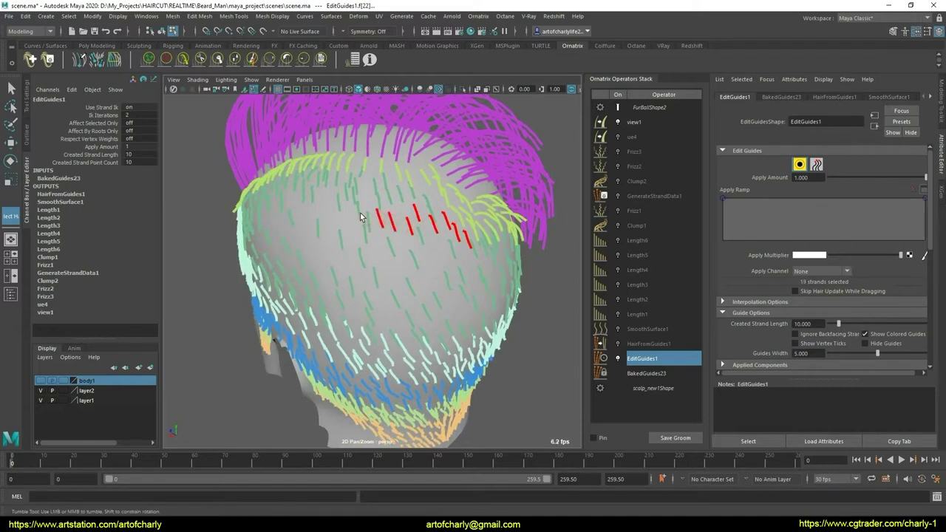
mouse_move(392, 232)
left_mouse_down("alt")
mouse_move(420, 228)
mouse_move(421, 216)
mouse_move(408, 218)
mouse_move(429, 218)
mouse_move(406, 212)
left_mouse_up("alt")
left_click(390, 210)
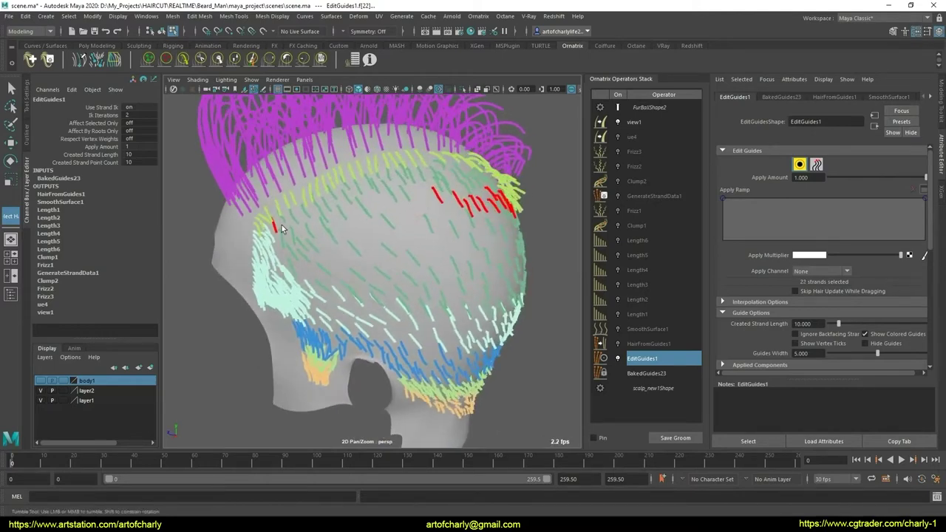
left_click(342, 215, "shift")
left_click(366, 214, "shift")
left_click(386, 220, "shift")
Add more crown strands from the back of the head, then select the scalp mesh
mouse_move(458, 235)
left_mouse_down("alt")
mouse_move(367, 228)
mouse_move(389, 219)
mouse_move(292, 229)
mouse_move(527, 290)
left_mouse_up("alt")
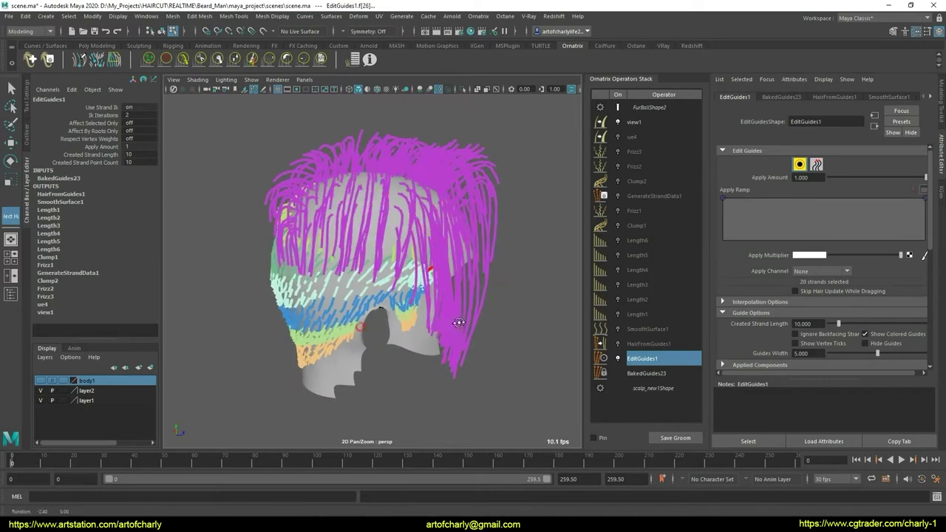
left_click_drag(373, 359, 426, 283, "alt")
left_click(426, 283)
mouse_move(350, 274)
left_mouse_down("alt")
mouse_move(380, 289)
mouse_move(398, 285)
mouse_move(375, 254)
mouse_move(406, 252)
mouse_move(328, 221)
mouse_move(348, 259)
mouse_move(337, 249)
mouse_move(273, 250)
left_mouse_up("alt")
left_click(328, 220, "shift")
mouse_move(414, 236)
left_mouse_down("alt")
mouse_move(368, 228)
mouse_move(457, 237)
left_mouse_up("alt")
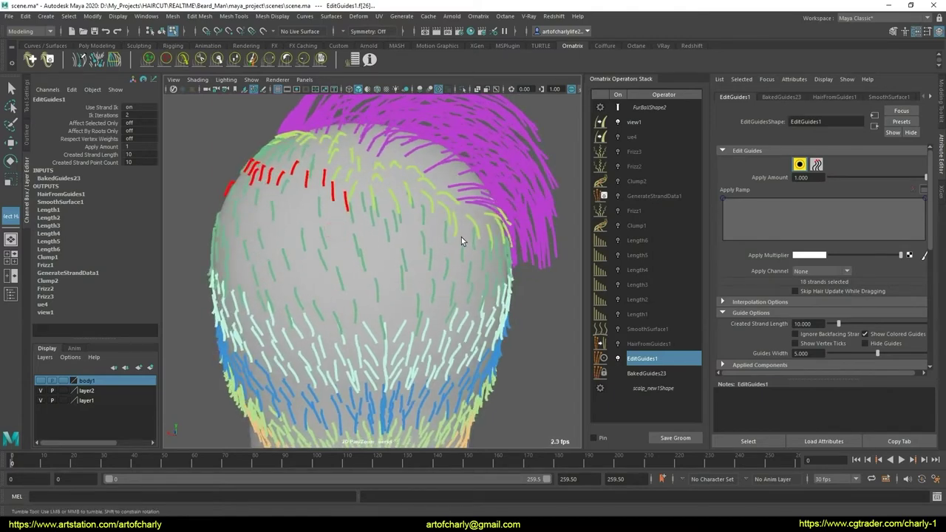
left_click_drag(375, 237, 468, 239, "alt")
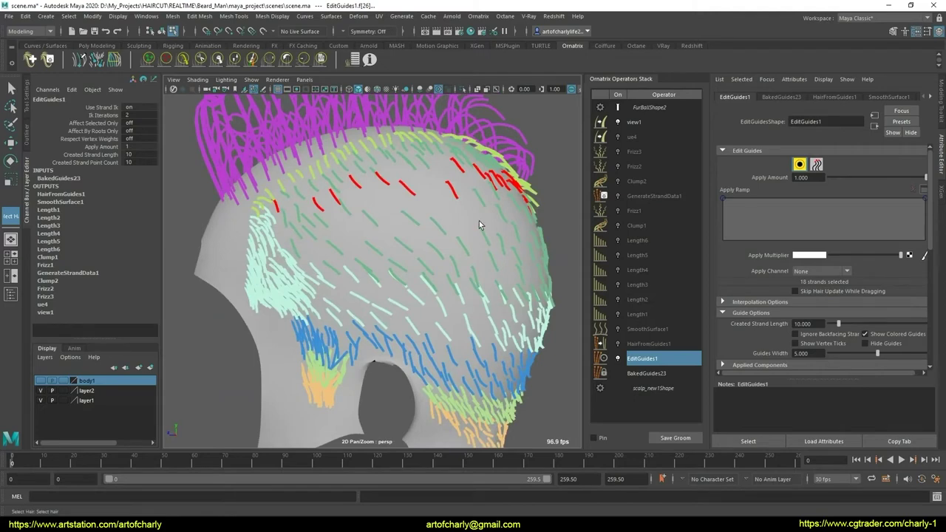
left_click(649, 109)
left_click(357, 222)
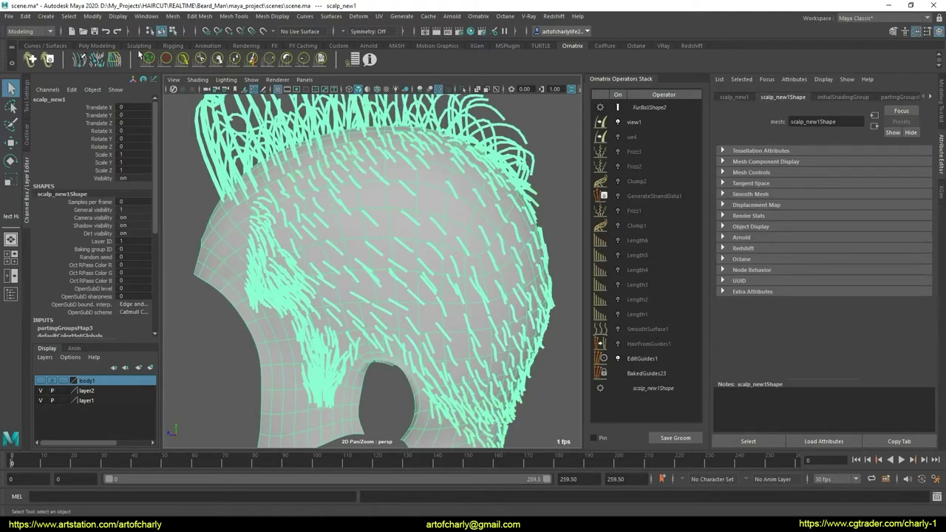
Switch to the Rendering menu set and bring up the scalp's material options
left_click(27, 33)
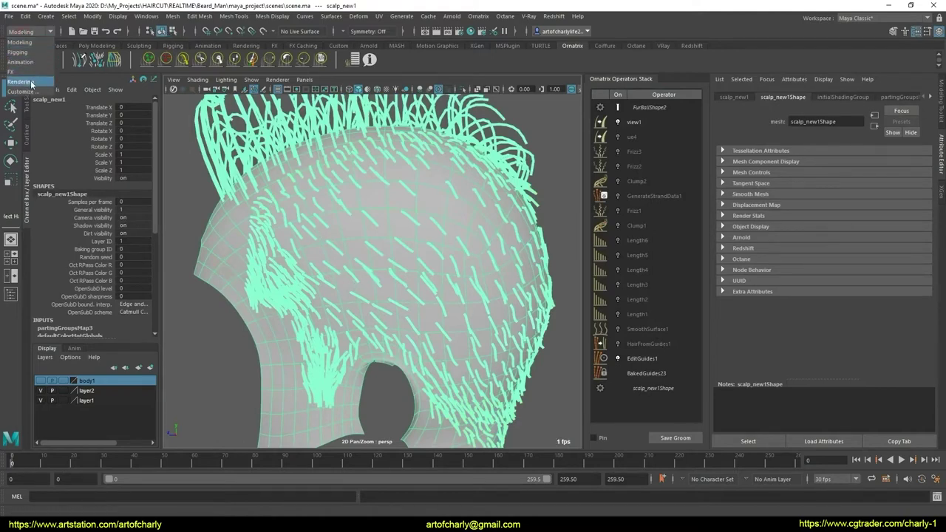
left_click(31, 82)
left_click(229, 15)
left_click(229, 16)
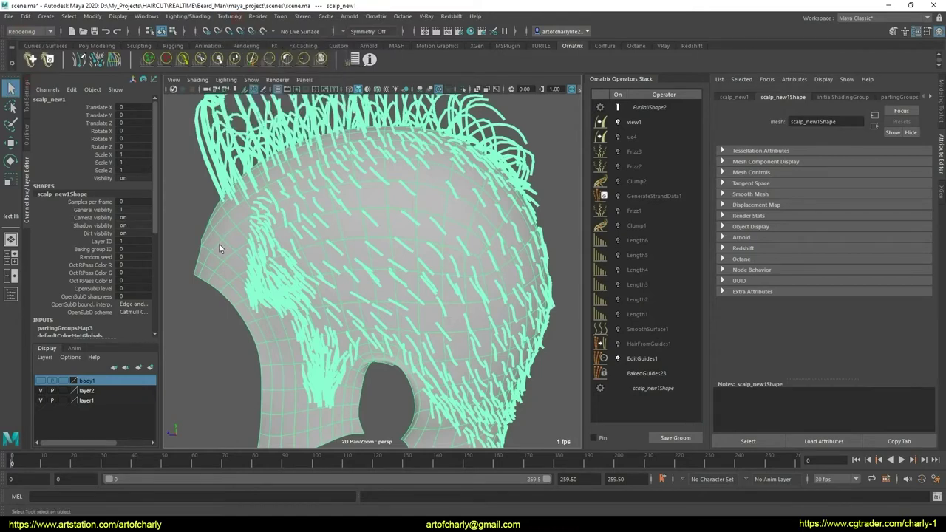
mouse_move(220, 244)
right_mouse_down()
mouse_move(222, 515)
mouse_move(296, 500)
right_mouse_up()
Show the scalp textured in the viewport (6) and open the lambert1 material tab
key("6")
mouse_move(345, 233)
left_mouse_down("alt")
mouse_move(323, 244)
mouse_move(359, 247)
mouse_move(337, 222)
left_mouse_up("alt")
scroll(360, 247, "down", 4)
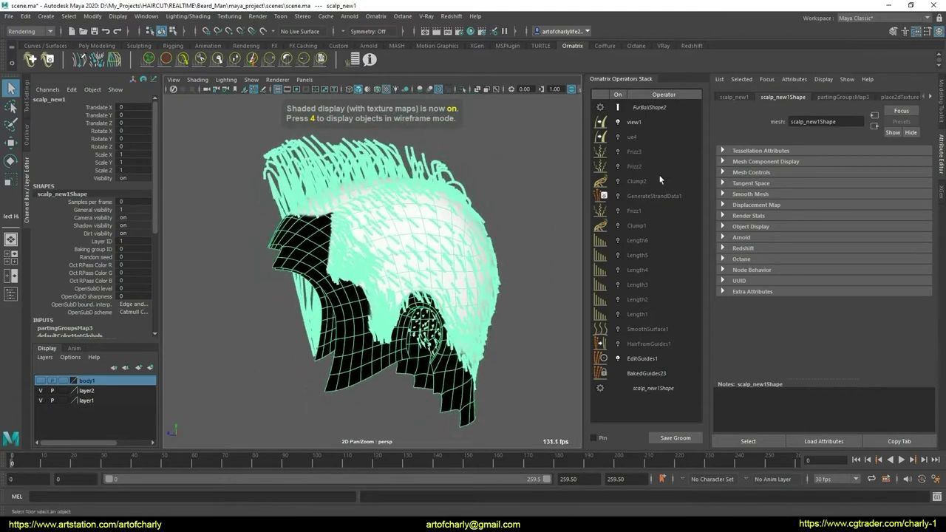
left_click(927, 100)
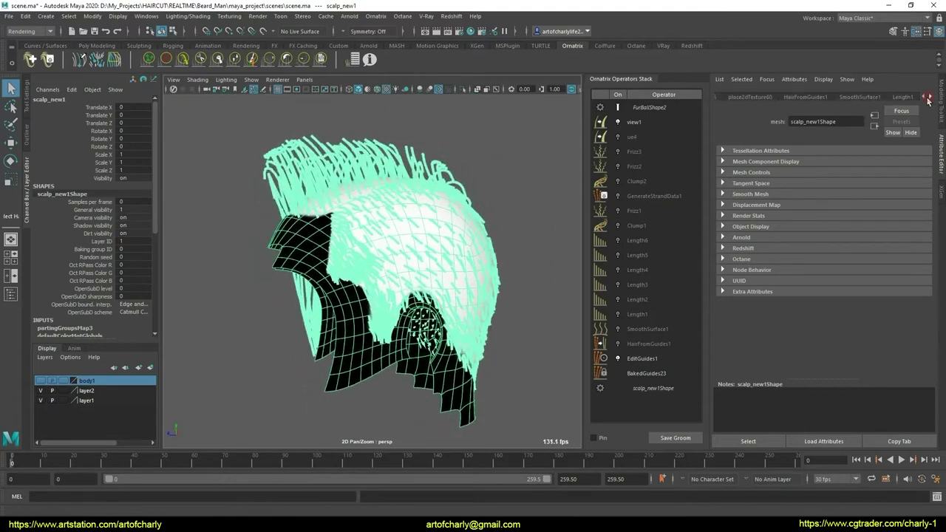
left_click_drag(928, 100, 928, 99)
left_click(912, 98)
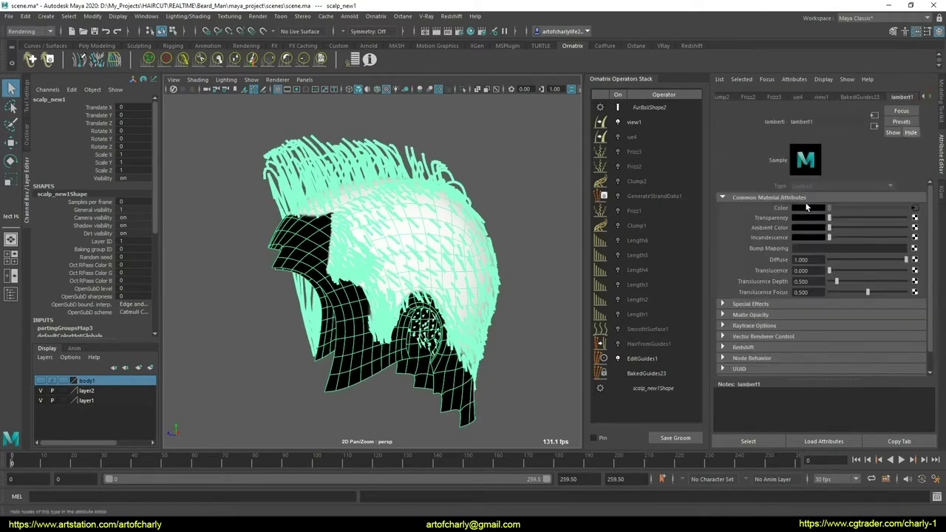
left_click(915, 210)
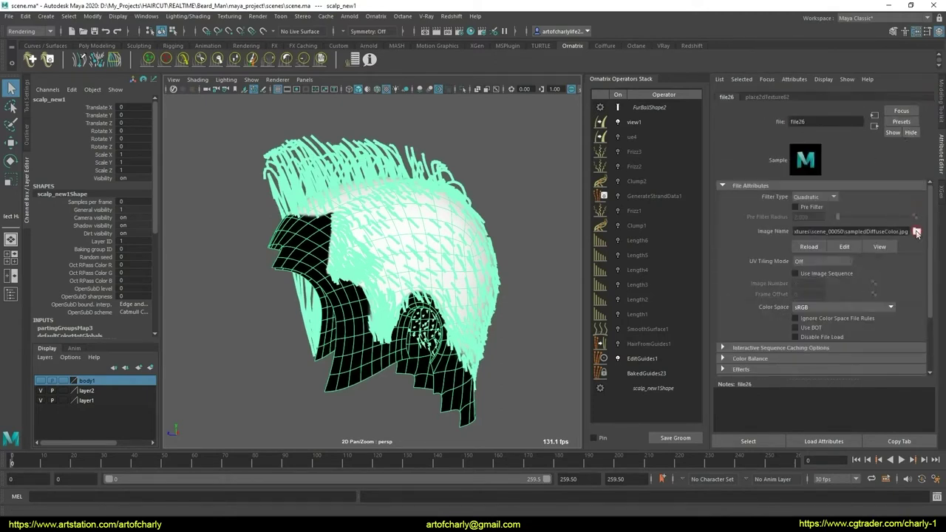
left_click(916, 232)
left_click(185, 178)
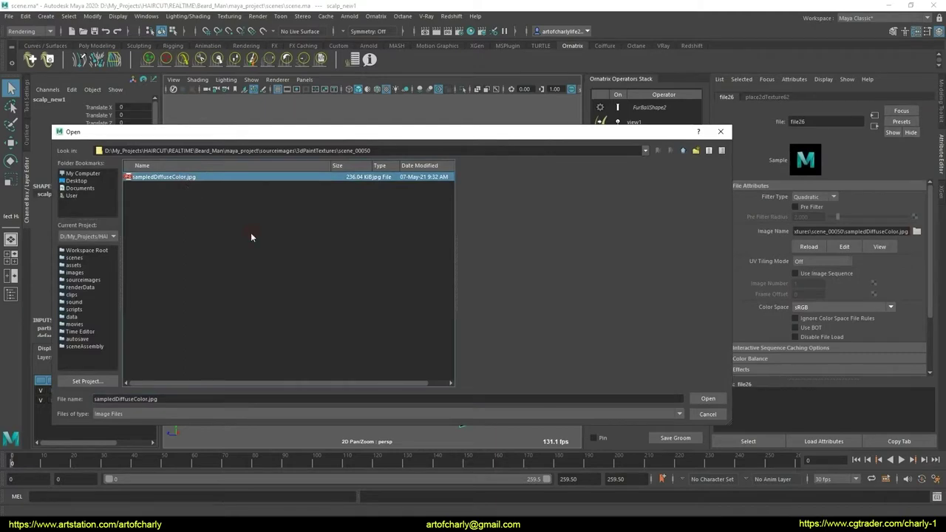
key("BackSpace")
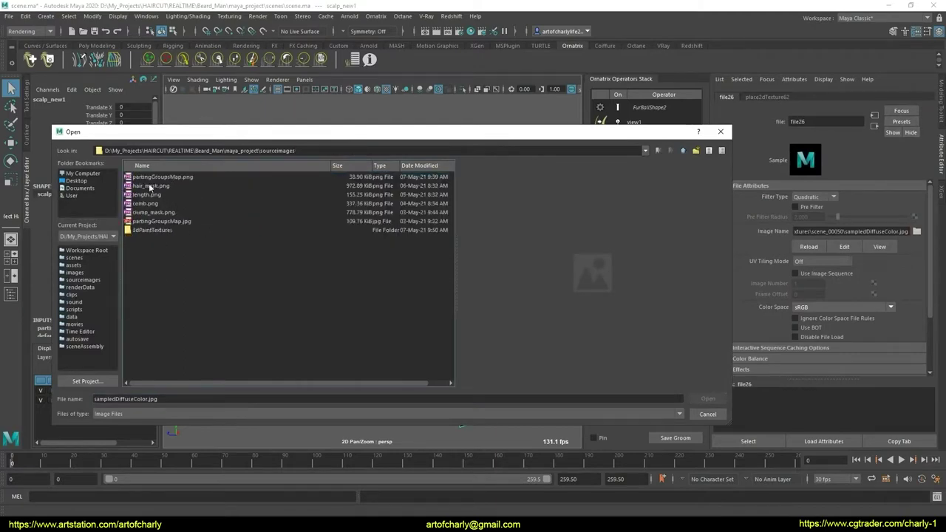
left_click(150, 196)
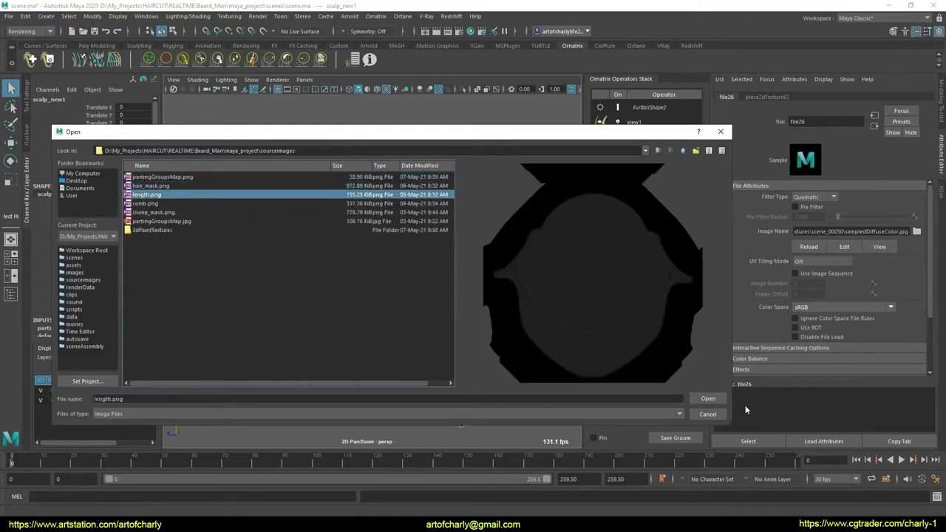
left_click(707, 398)
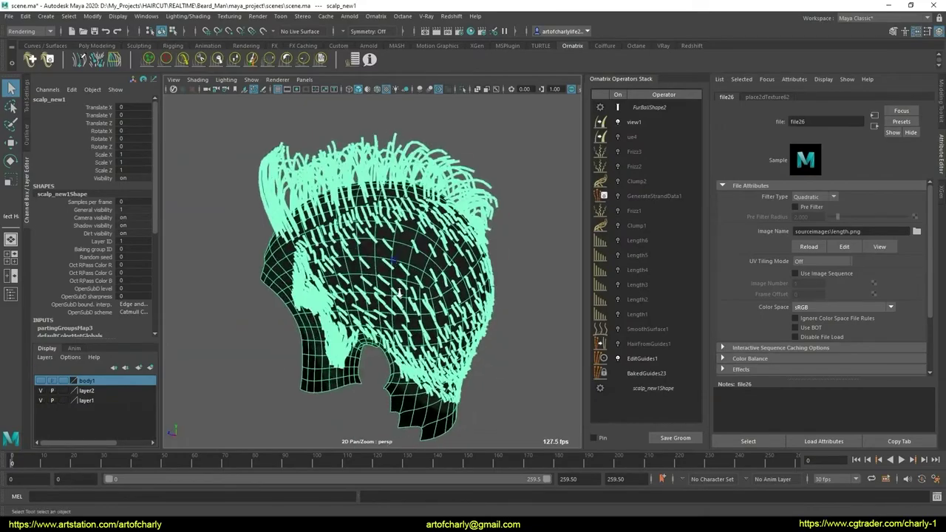
Reduce the EditGuides1 Guides Width from 4.821 to 0.923
mouse_move(399, 294)
left_mouse_down("alt")
mouse_move(351, 323)
mouse_move(546, 281)
left_mouse_up("alt")
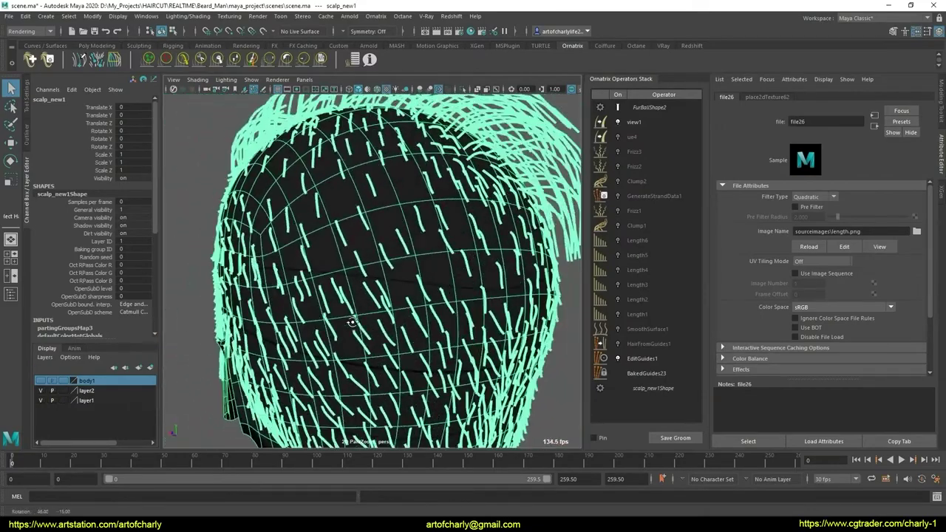
left_click(641, 359)
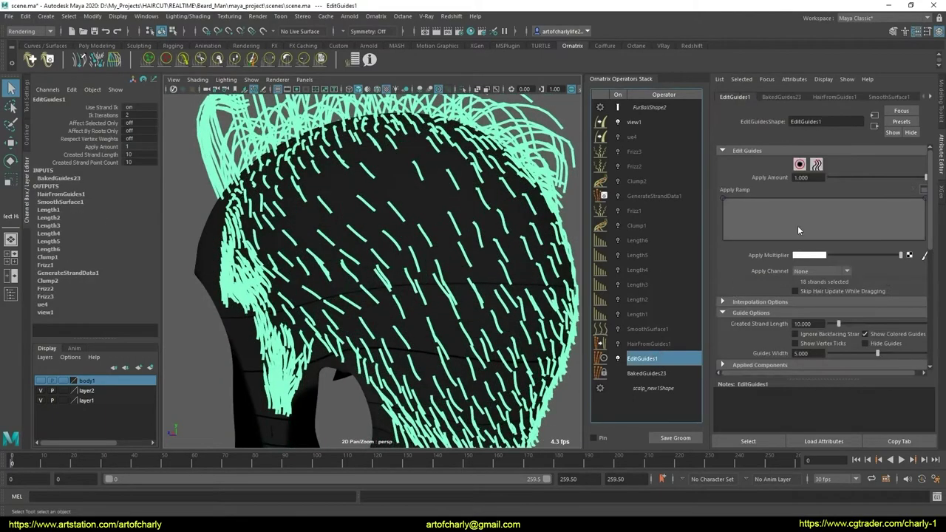
mouse_move(867, 355)
left_mouse_down()
mouse_move(828, 353)
mouse_move(837, 353)
left_mouse_up()
Select the scalp, return to EditGuides1 guide editing and clear the strand selection
mouse_move(402, 262)
left_mouse_down("alt")
mouse_move(422, 264)
mouse_move(363, 255)
mouse_move(392, 286)
mouse_move(434, 294)
mouse_move(385, 262)
left_mouse_up("alt")
left_click(434, 290)
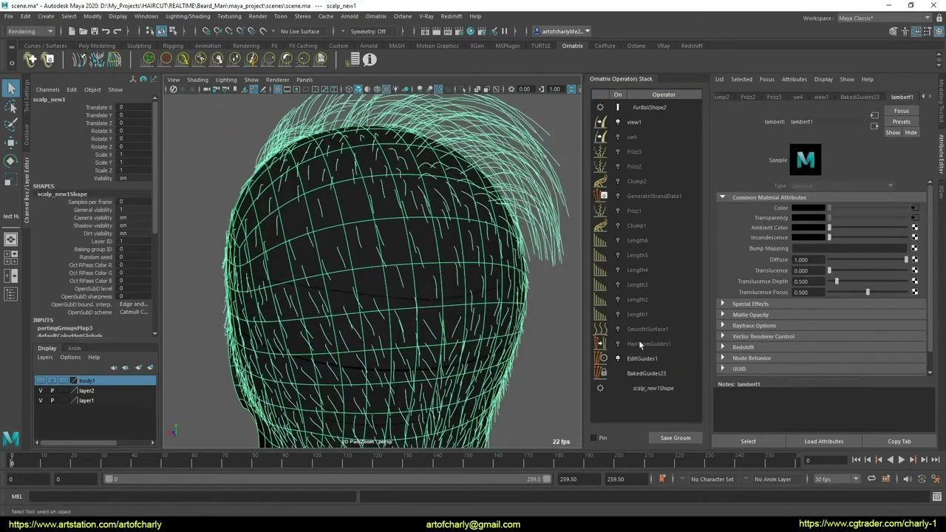
left_click(641, 358)
left_click(800, 164)
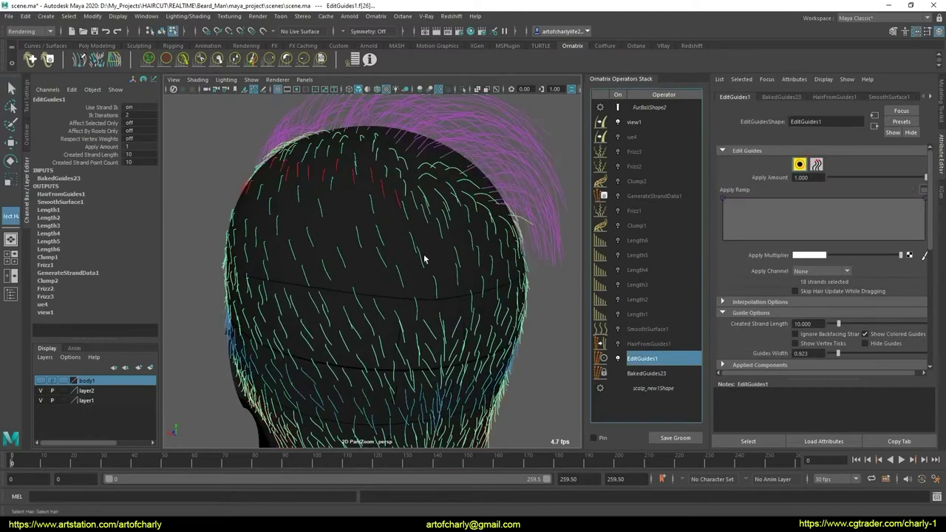
mouse_move(422, 258)
left_mouse_down("alt")
mouse_move(437, 259)
mouse_move(402, 254)
mouse_move(480, 262)
left_mouse_up("alt")
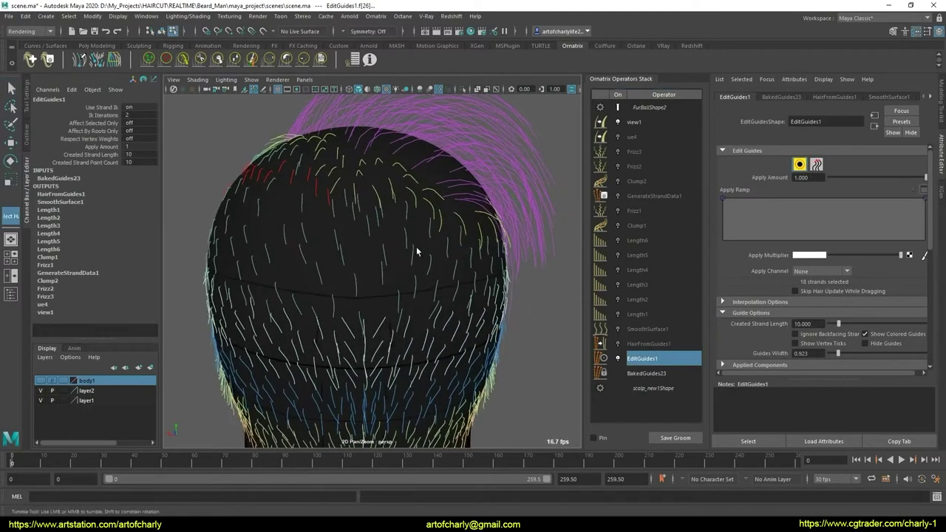
left_click(368, 285)
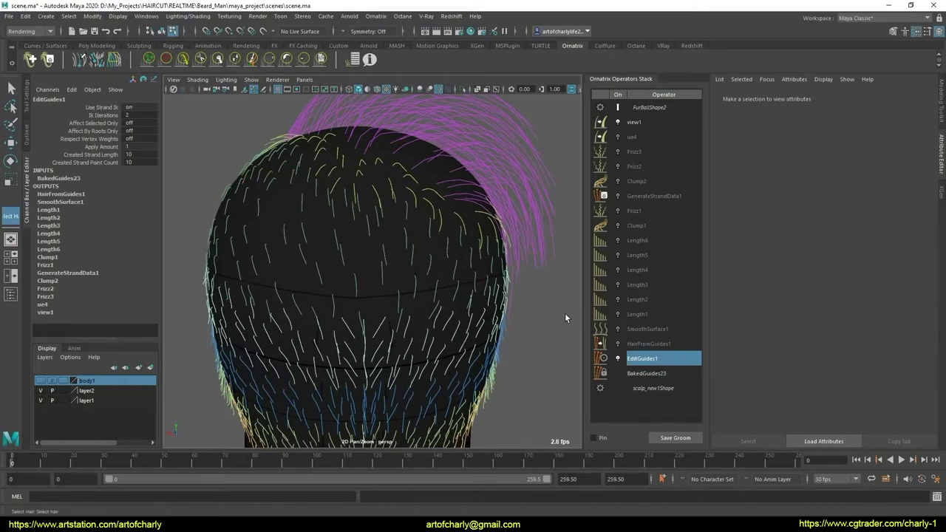
left_click(645, 359)
left_click(543, 363)
Pick a guide strand with the Move tool, then reselect the scalp_new1 mesh
key("q")
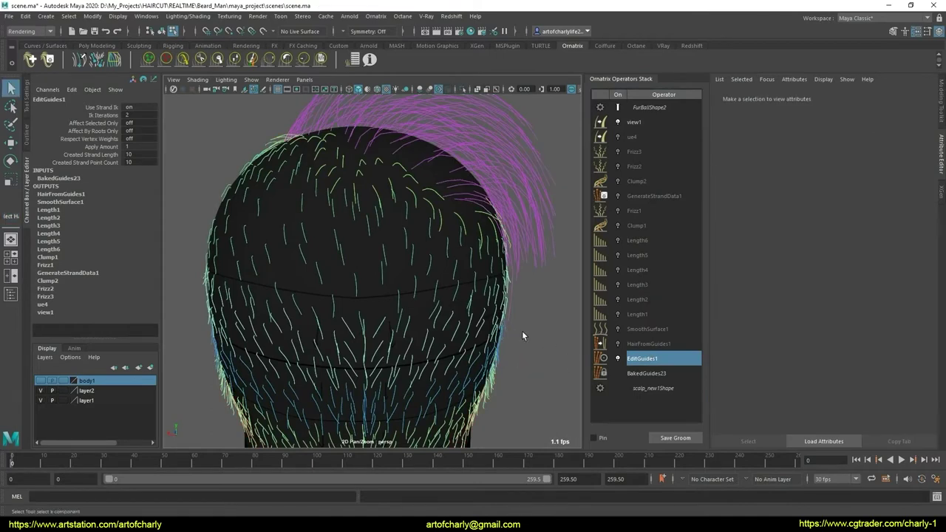
key("w")
left_click(499, 354)
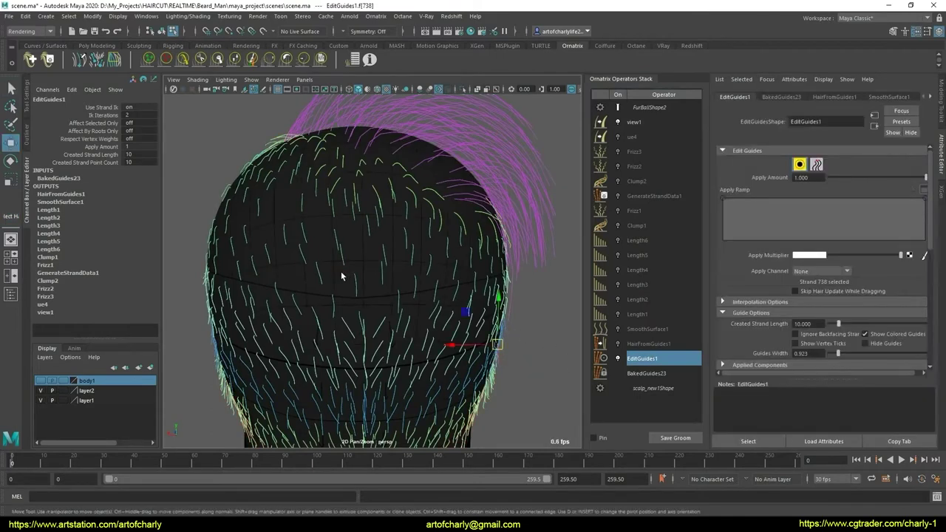
right_click_drag(349, 272, 391, 236)
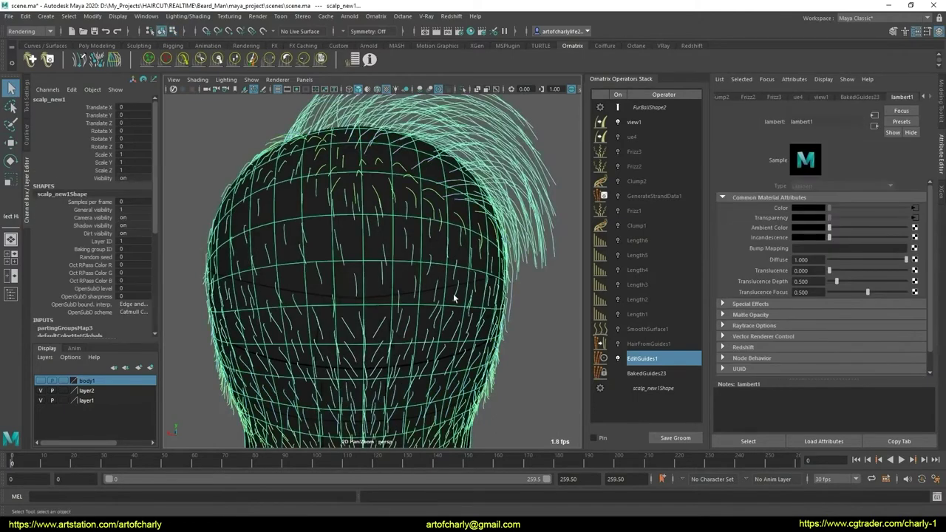
left_click(407, 286)
left_click(393, 276)
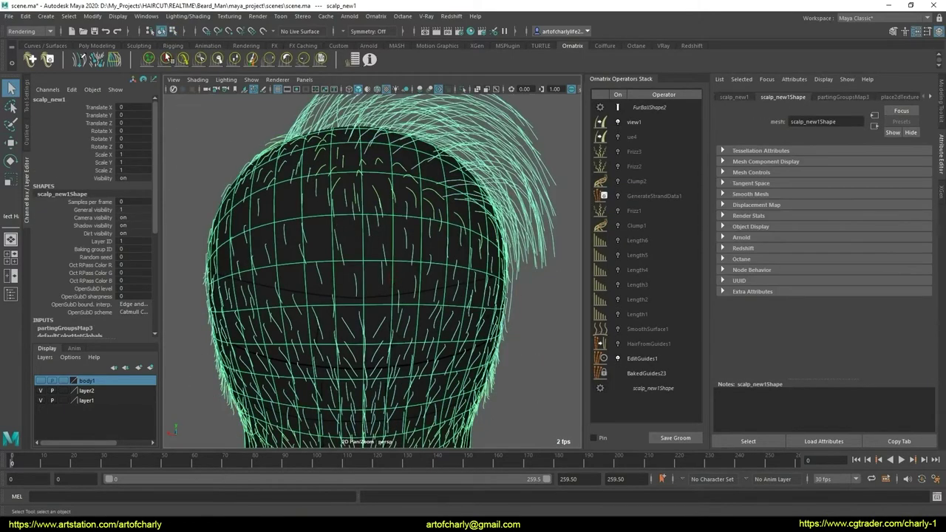
Start the 3D Paint Tool with Update on stroke enabled and Color as the paint attribute
left_click(232, 16)
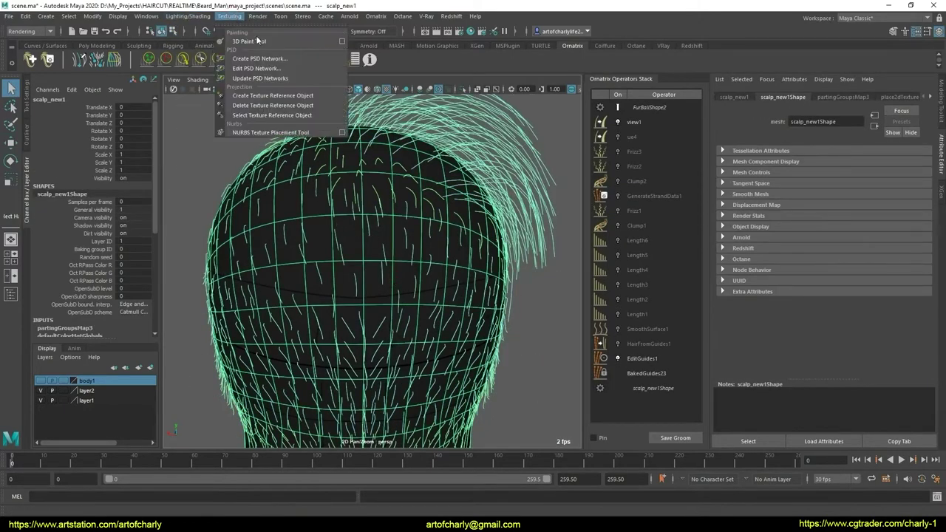
left_click(251, 41)
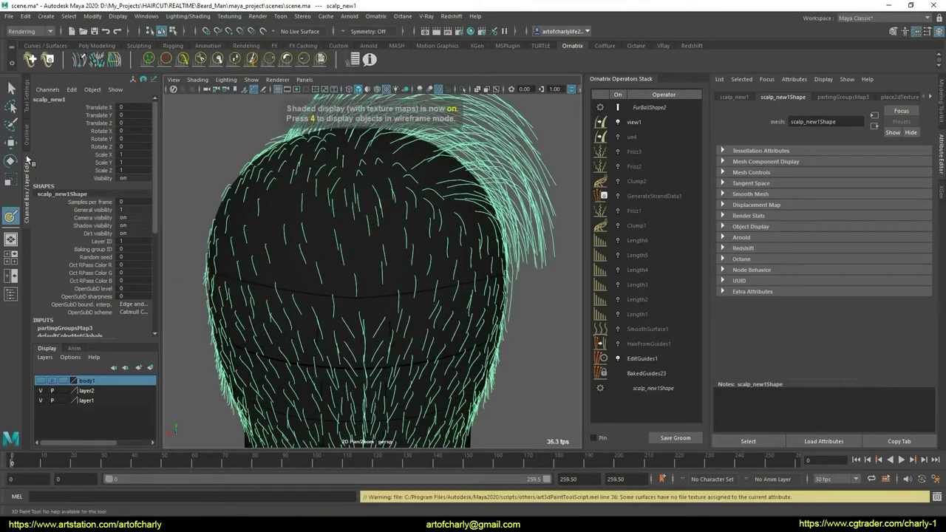
left_click(28, 137)
left_click(28, 105)
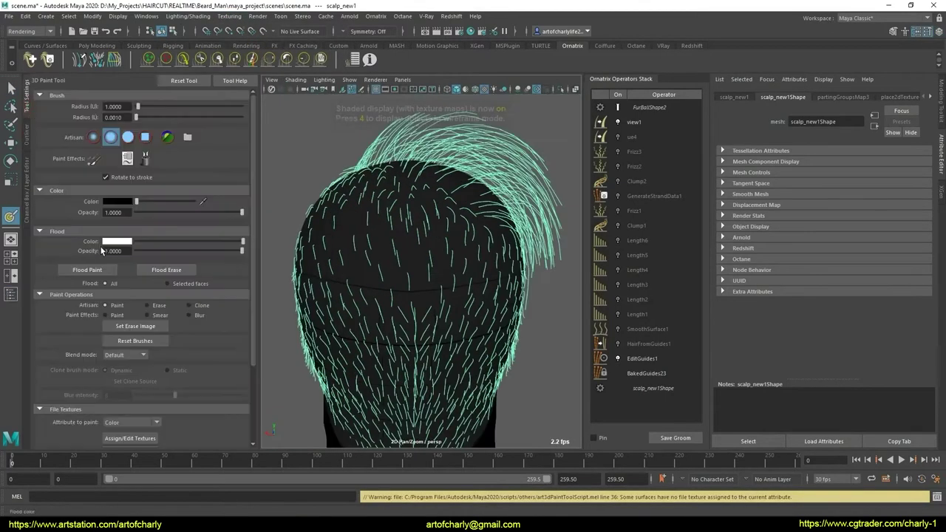
scroll(102, 381, "down", 3)
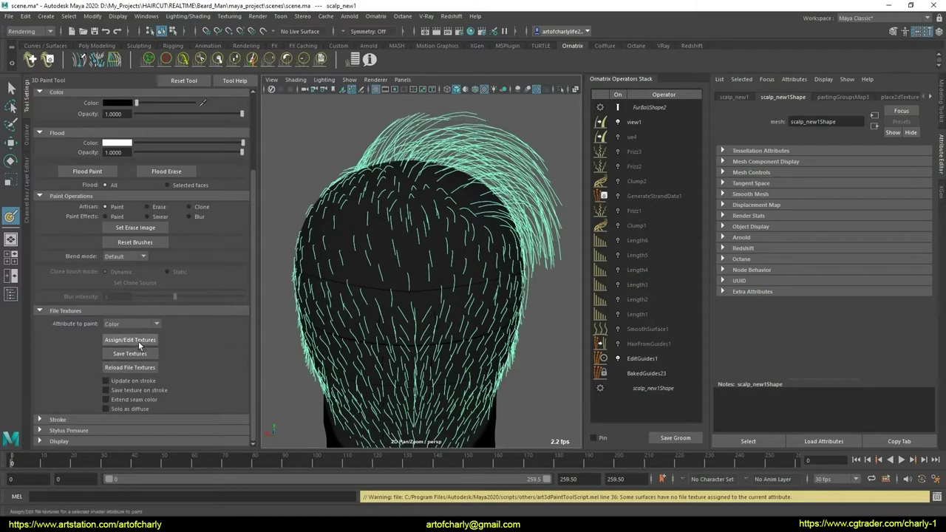
left_click(139, 342)
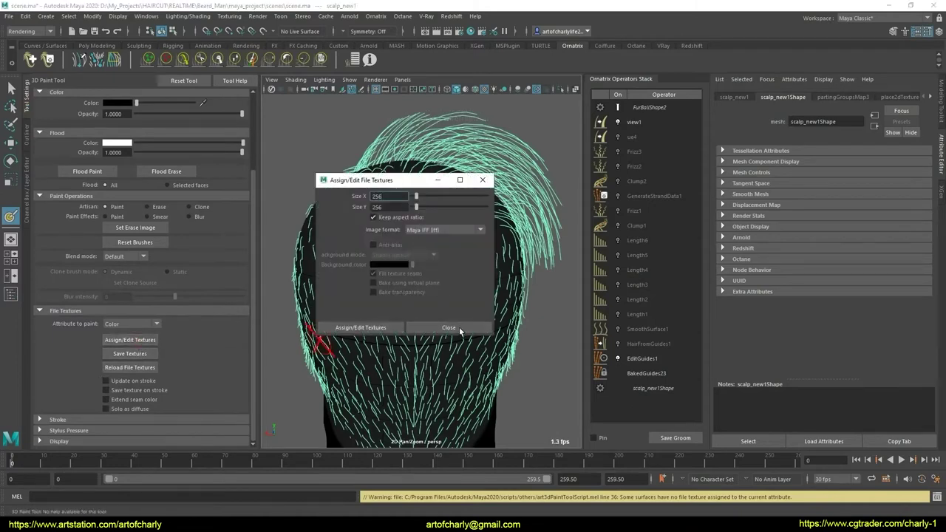
left_click(452, 328)
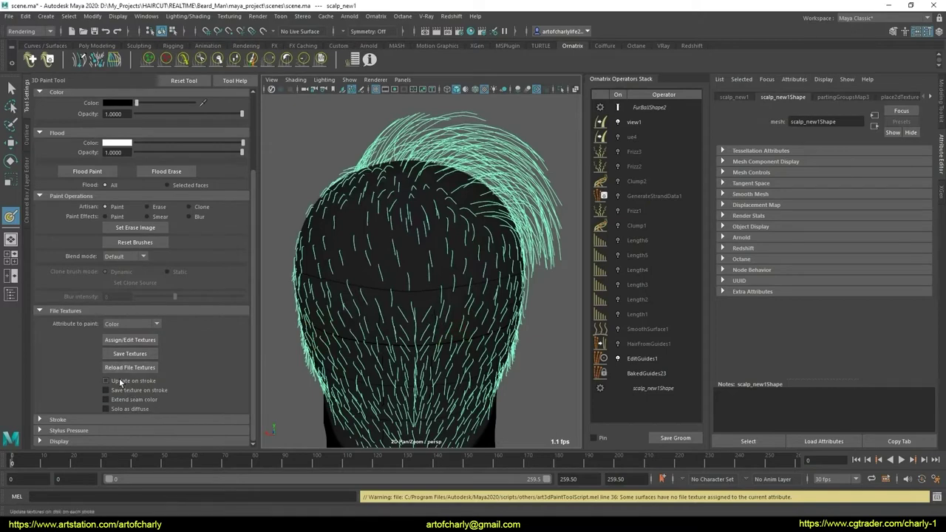
left_click(121, 381)
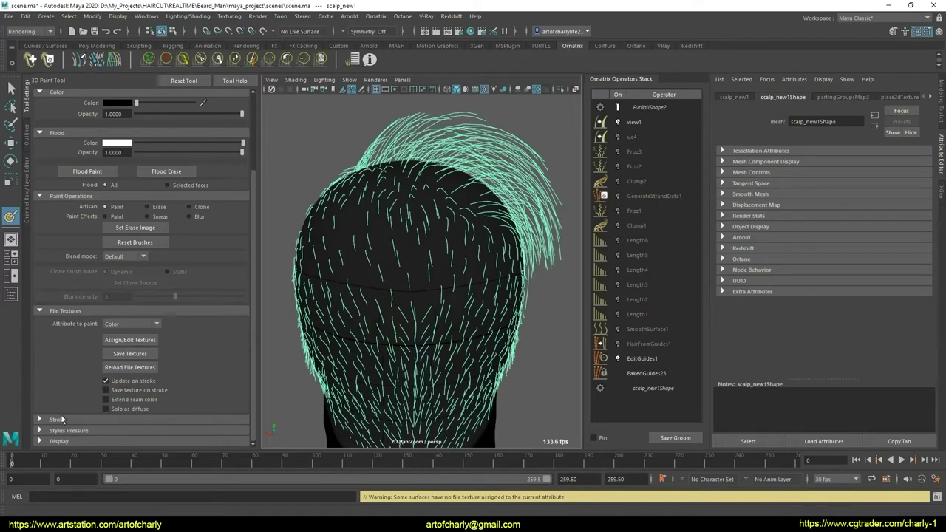
left_click(138, 326)
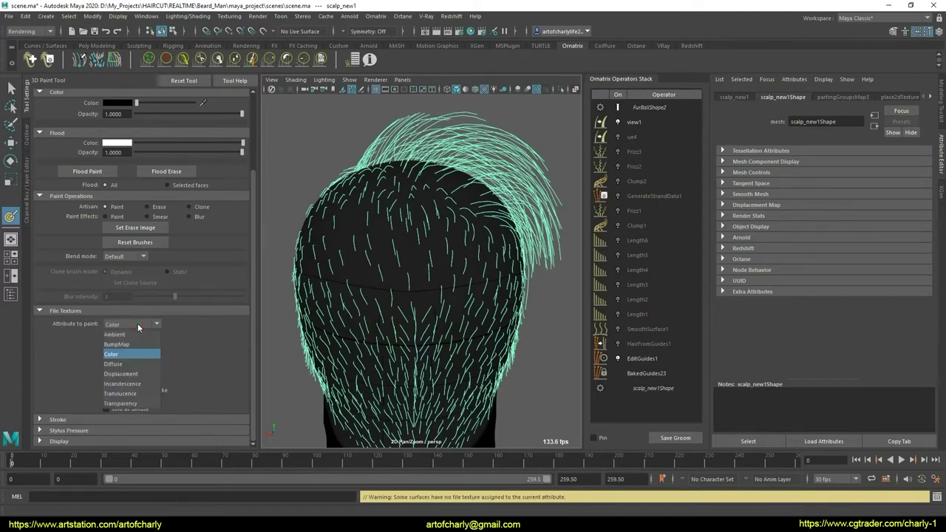
left_click(137, 326)
Assign a new 2048 × 2048 colour file texture to the scalp
left_click(133, 340)
type("204")
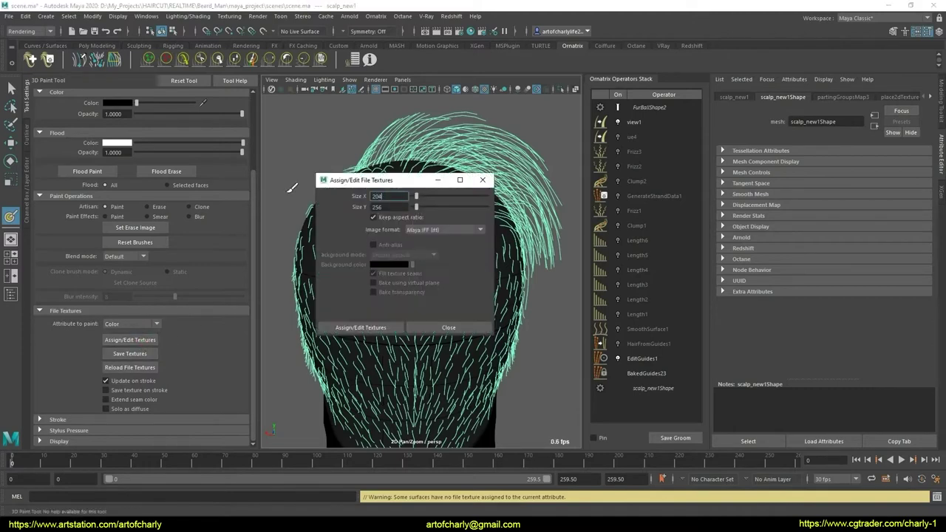
type("8")
left_click(395, 207)
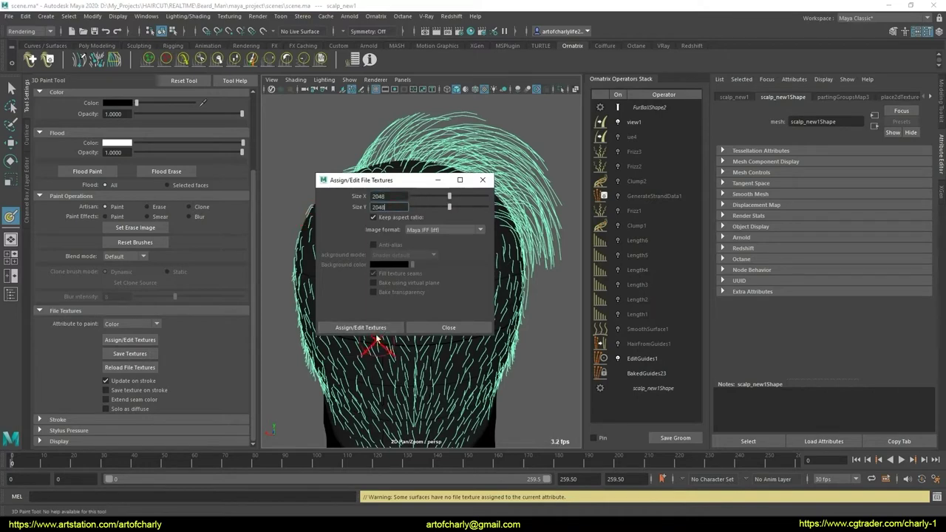
left_click(359, 327)
Shrink the paint brush radius to about 0.016 and undo the stray stroke
scroll(436, 274, "up", 5)
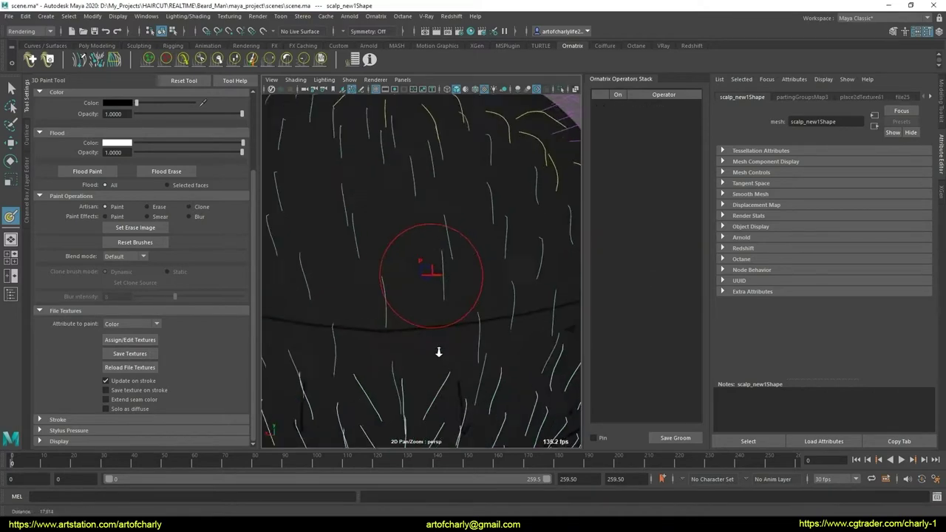
left_click_drag(387, 280, 356, 283)
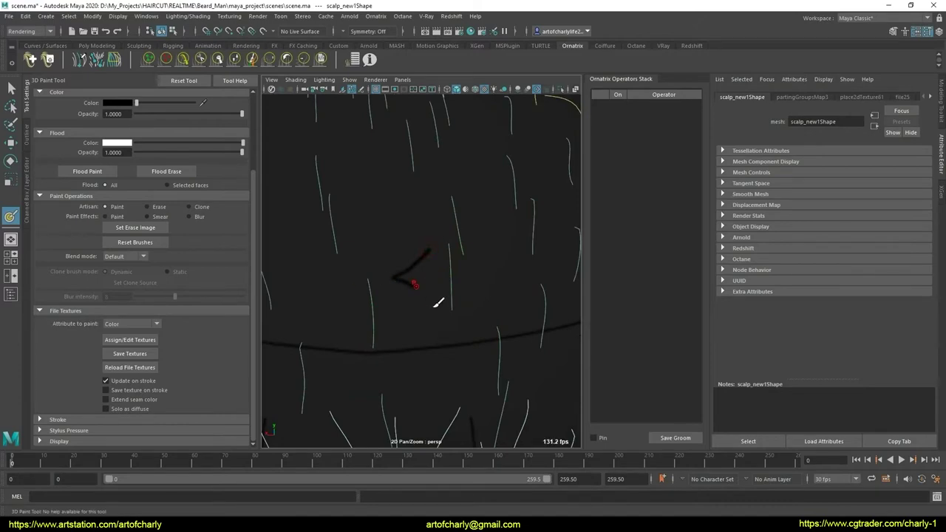
key("ctrl+z")
key("ctrl+z")
Inspect the painted scalp and save the texture as scalp_new1Shape_color.iff, then return to the Select Tool
mouse_move(445, 280)
left_mouse_down("alt")
mouse_move(433, 279)
mouse_move(507, 266)
left_mouse_up("alt")
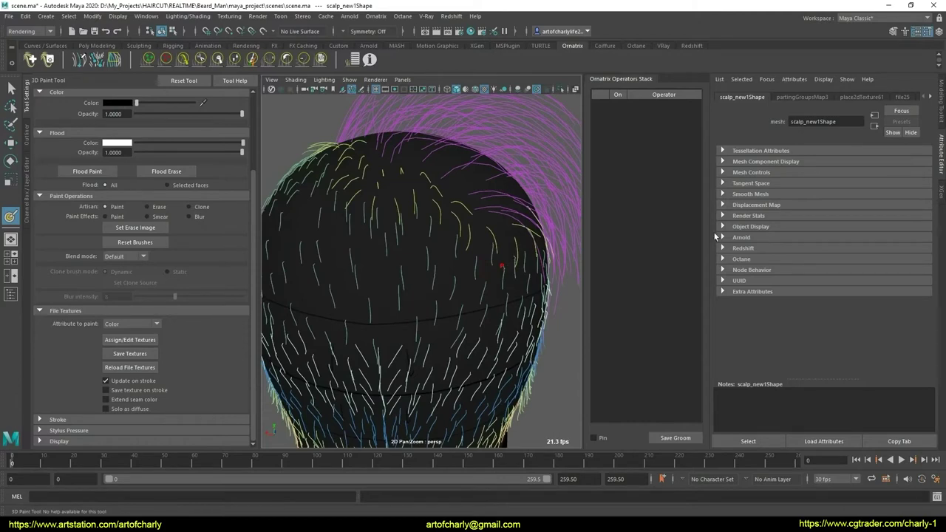
mouse_move(301, 254)
left_mouse_down("alt")
mouse_move(570, 264)
mouse_move(348, 269)
mouse_move(459, 281)
mouse_move(444, 263)
mouse_move(391, 270)
mouse_move(439, 276)
mouse_move(418, 259)
left_mouse_up("alt")
scroll(418, 259, "up", 2)
scroll(422, 269, "up", 2)
scroll(325, 256, "up", 2)
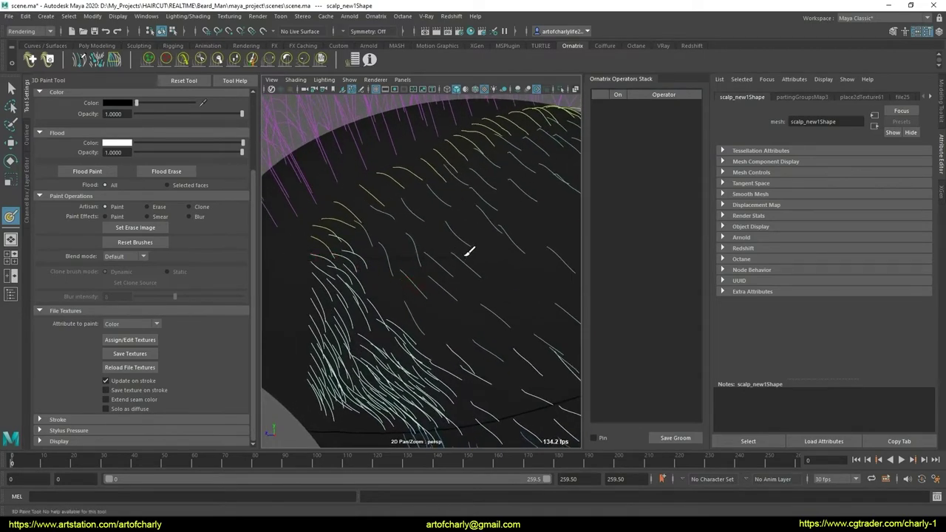
mouse_move(531, 246)
left_mouse_down("alt")
mouse_move(486, 270)
mouse_move(416, 263)
left_mouse_up("alt")
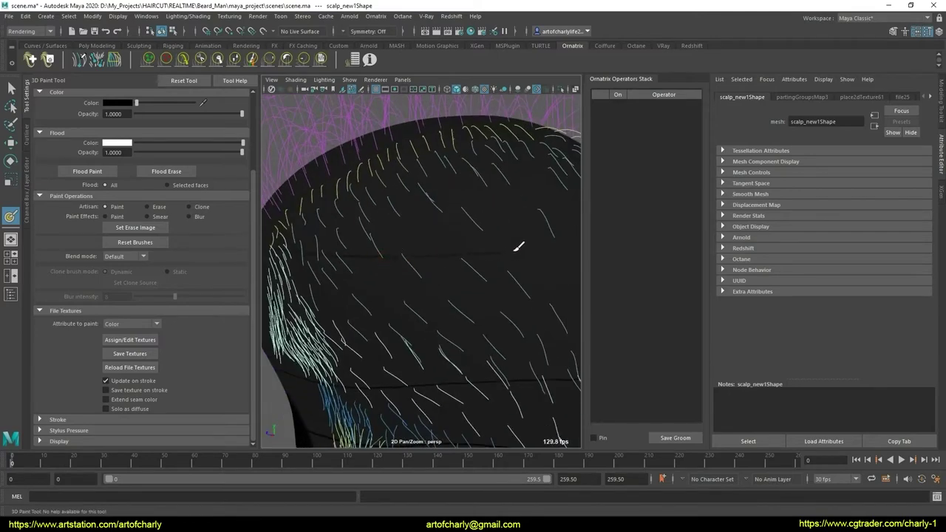
mouse_move(518, 246)
left_mouse_down("alt")
mouse_move(513, 277)
mouse_move(409, 271)
mouse_move(480, 302)
mouse_move(453, 306)
mouse_move(347, 254)
mouse_move(380, 258)
left_mouse_up("alt")
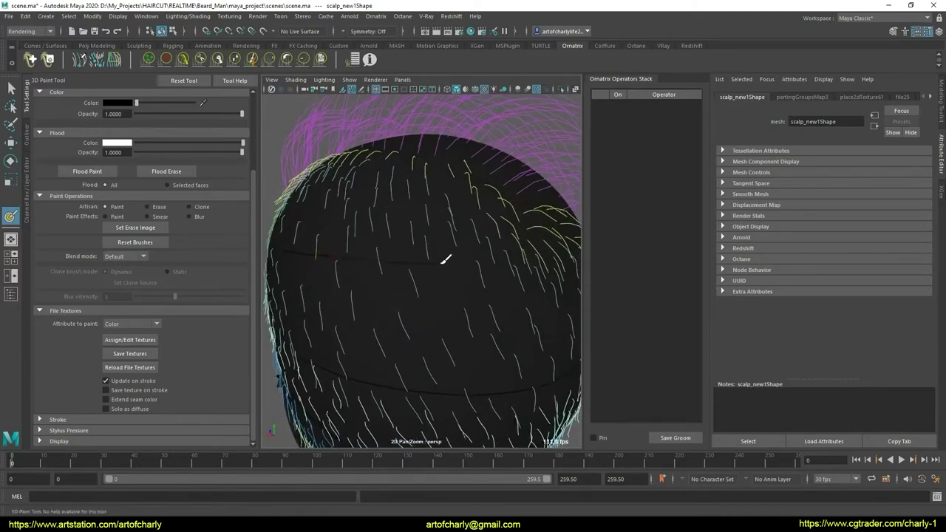
mouse_move(528, 275)
left_mouse_down("alt")
mouse_move(492, 275)
mouse_move(517, 279)
mouse_move(502, 263)
mouse_move(509, 260)
mouse_move(458, 295)
mouse_move(405, 266)
left_mouse_up("alt")
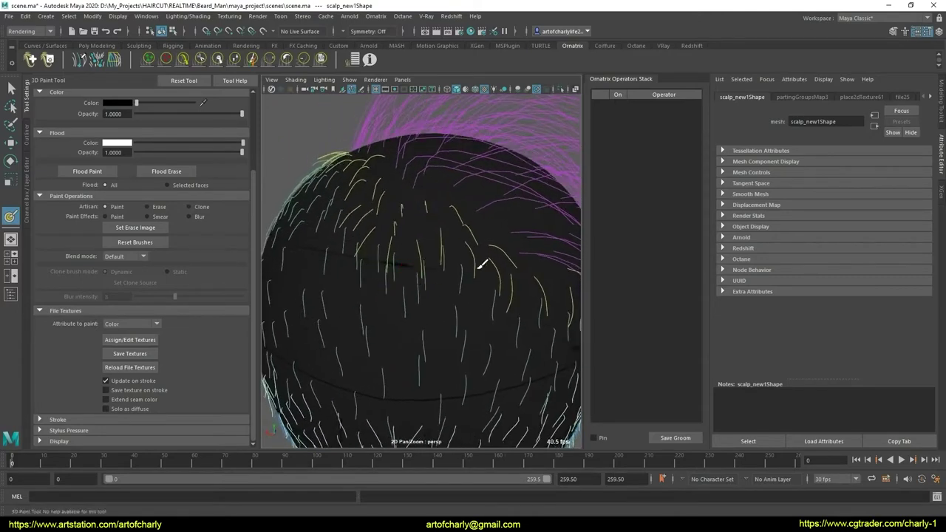
right_click_drag(390, 289, 485, 289, "alt")
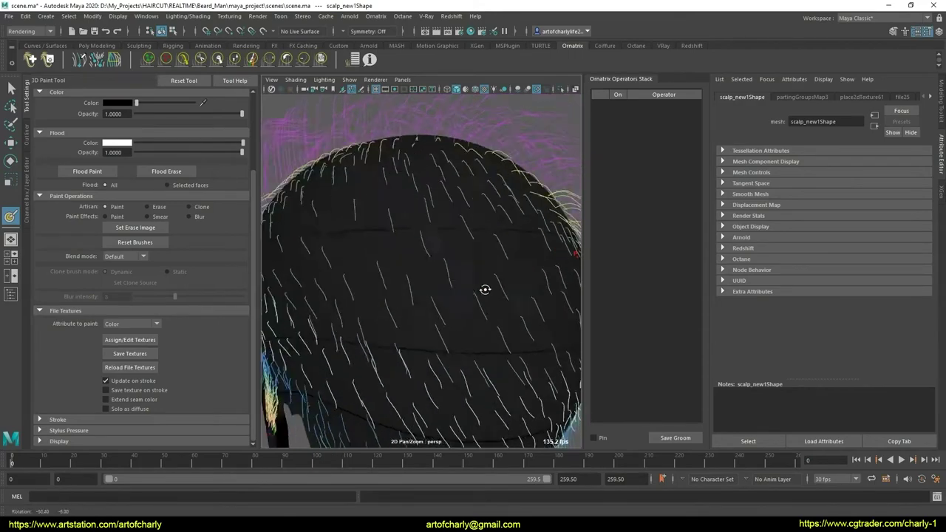
left_click_drag(485, 288, 498, 289, "alt")
right_click_drag(498, 289, 449, 270, "alt")
left_click_drag(449, 270, 441, 284, "alt")
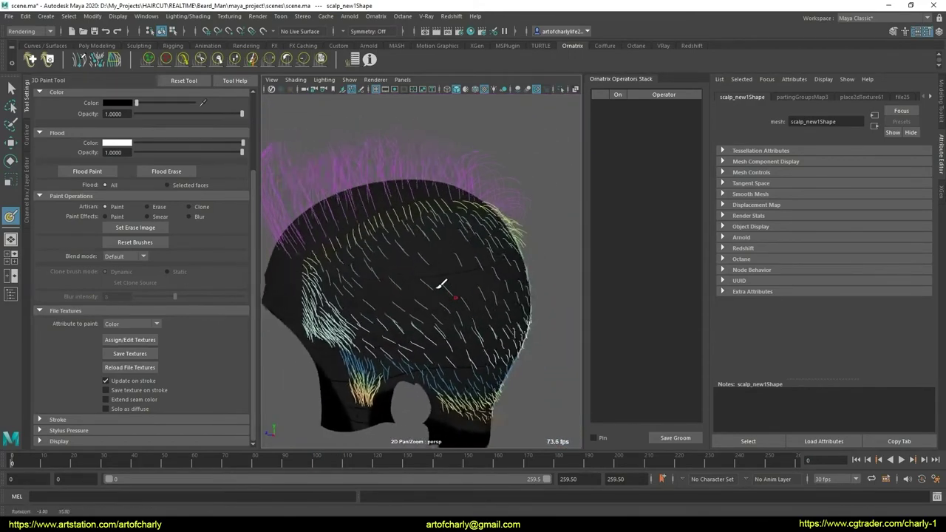
right_click_drag(441, 284, 473, 317, "alt")
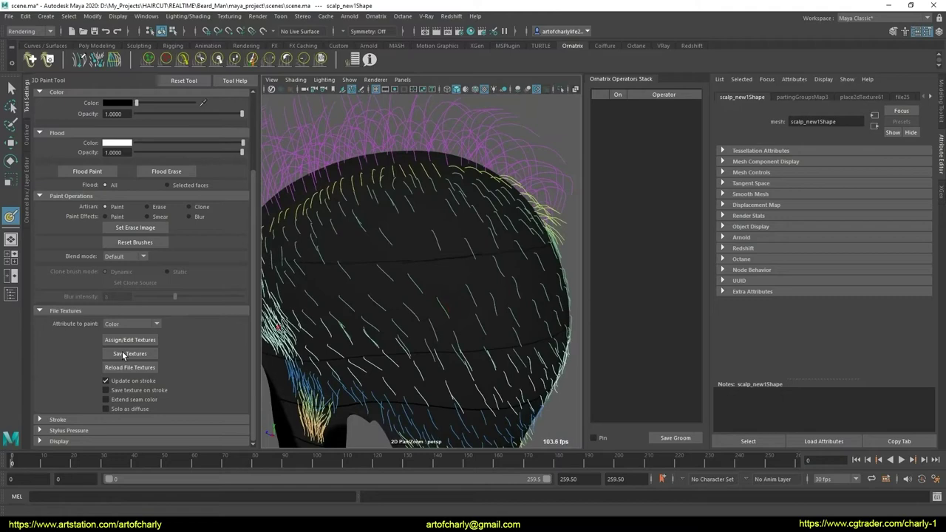
left_click(123, 354)
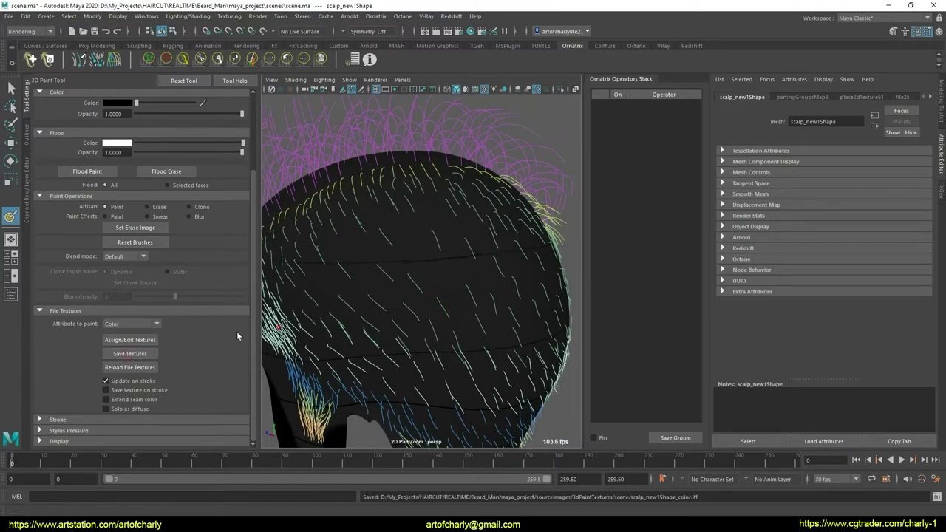
left_click_drag(503, 283, 481, 279, "alt")
key("q")
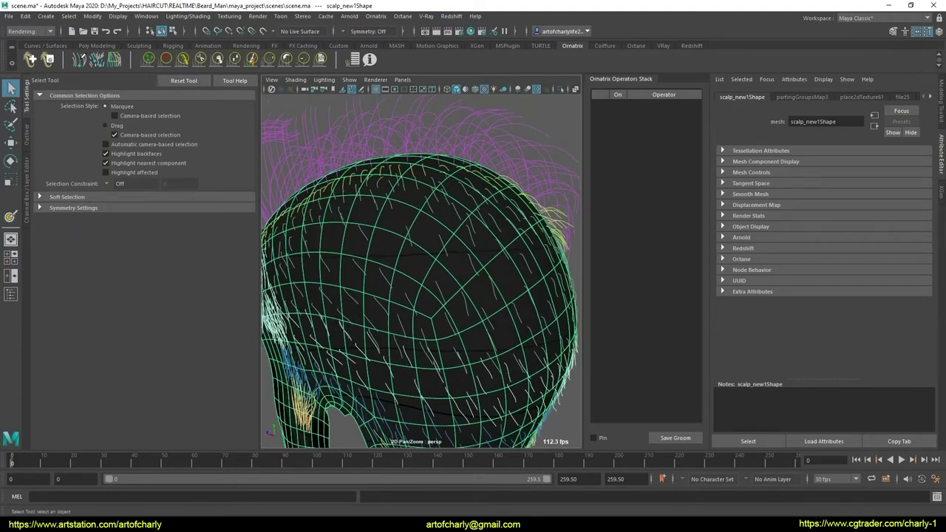
Select the hair's EditGuides1 operator and set Guides Width to 1.590
left_click(425, 222)
right_click_drag(411, 232, 405, 312, "alt")
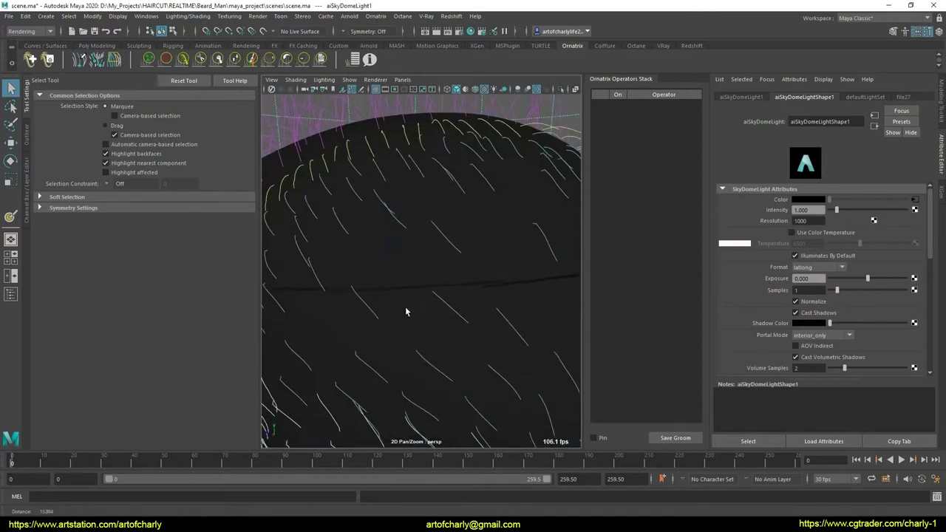
left_click_drag(405, 312, 423, 302, "alt")
left_click(475, 156)
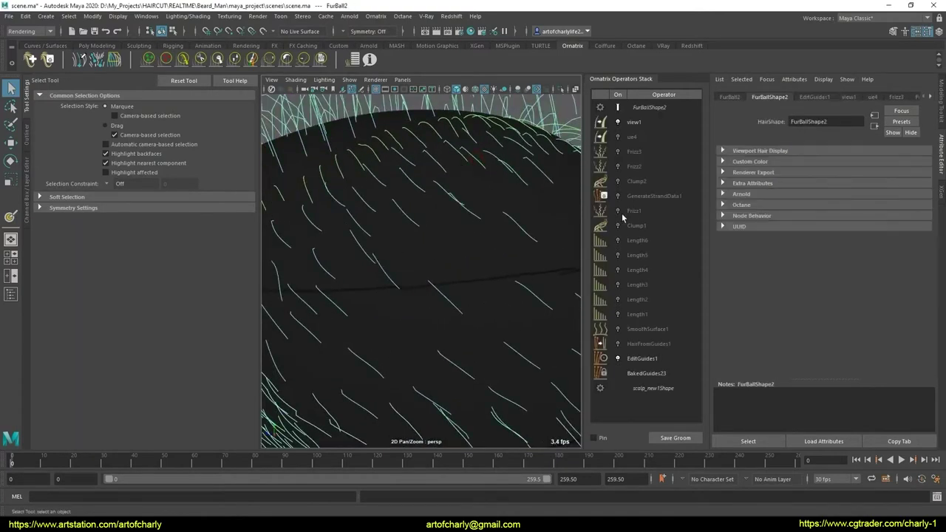
left_click(648, 358)
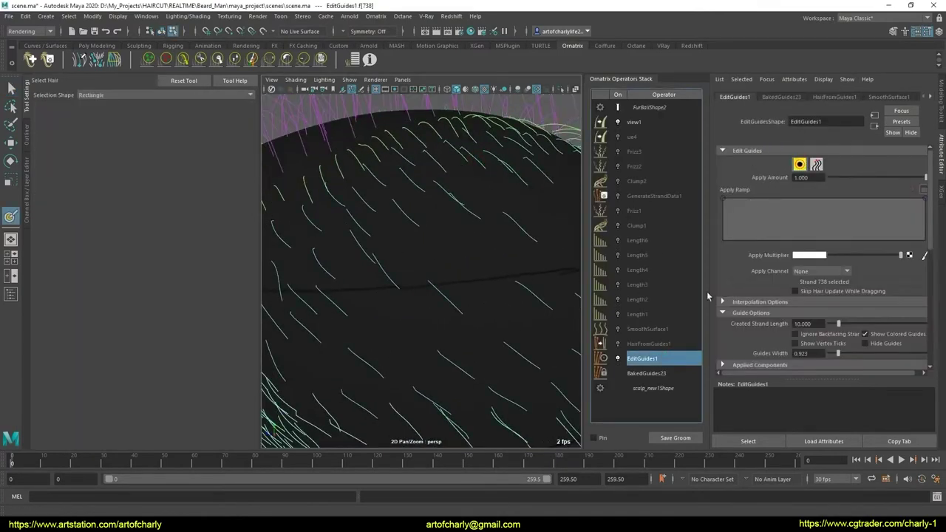
left_click_drag(839, 356, 860, 353)
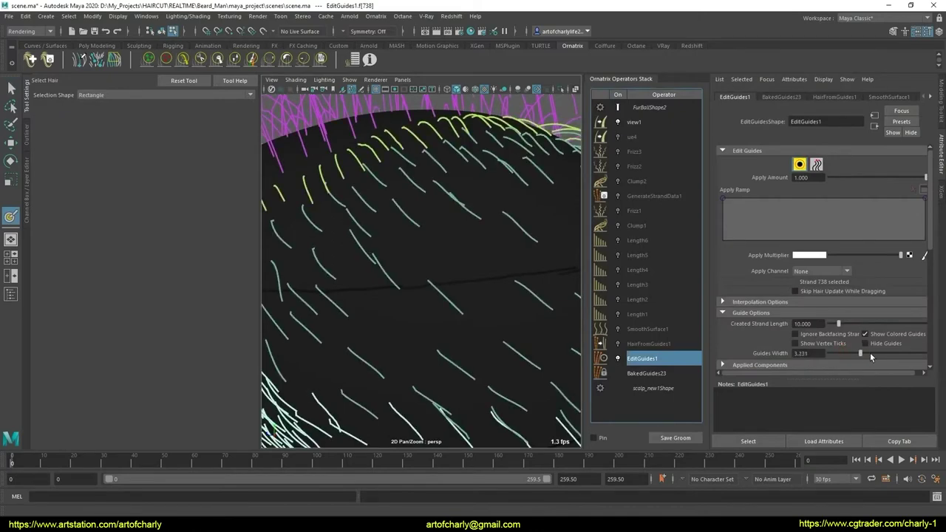
right_click_drag(351, 292, 608, 309, "alt")
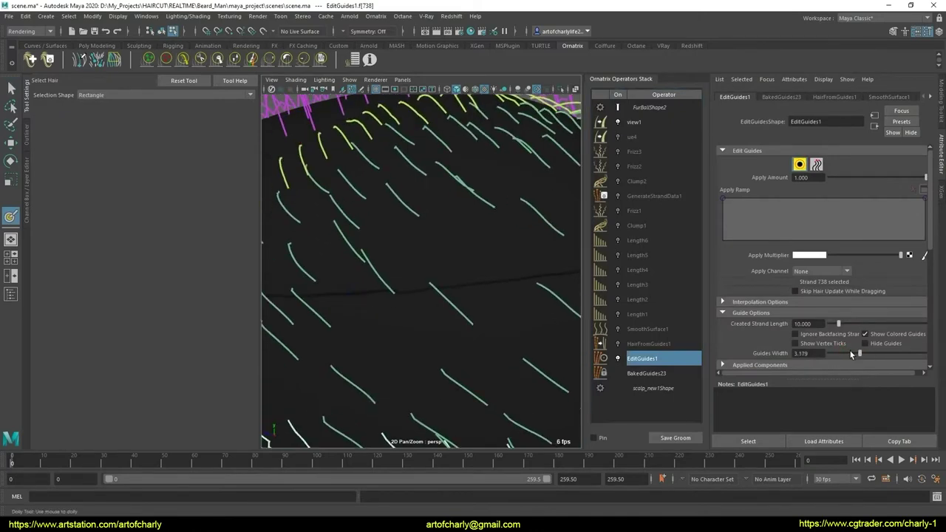
left_click_drag(850, 354, 845, 354)
mouse_move(416, 291)
left_mouse_down("alt")
mouse_move(474, 323)
mouse_move(403, 319)
mouse_move(397, 302)
left_mouse_up("alt")
Pick a first set of guide strands on the scalp
left_click(403, 318)
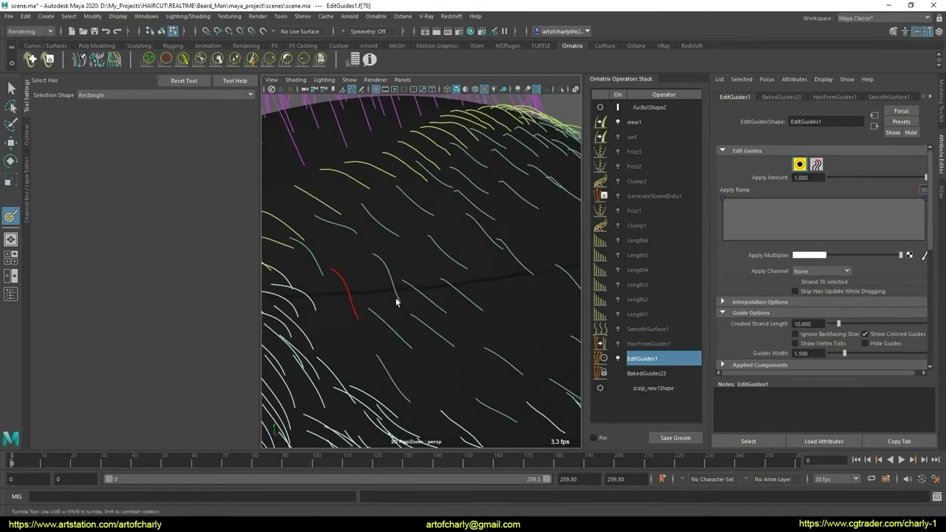
left_click(397, 296, "shift")
mouse_move(460, 272)
left_mouse_down("alt")
mouse_move(456, 293)
mouse_move(443, 269)
mouse_move(475, 274)
mouse_move(424, 260)
left_mouse_up("alt")
left_click(440, 266, "shift")
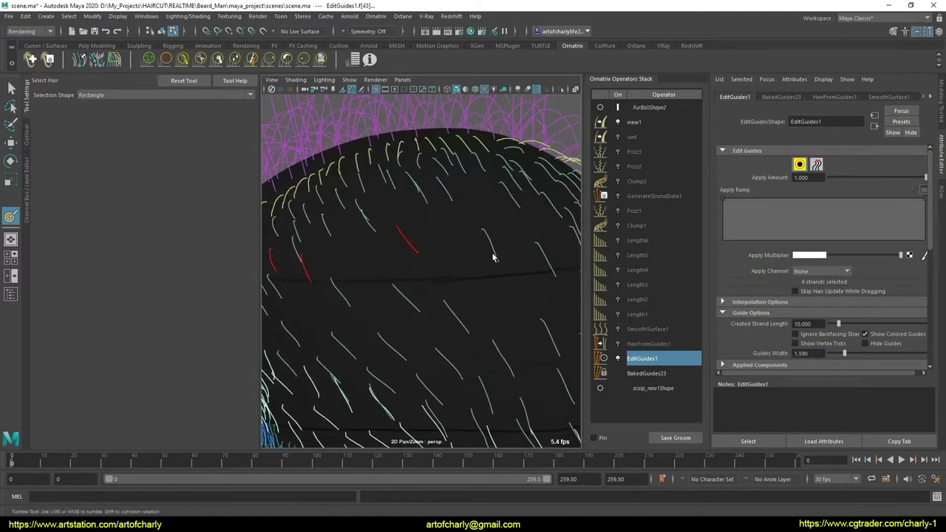
mouse_move(498, 267)
left_mouse_down("alt")
mouse_move(481, 285)
mouse_move(430, 266)
mouse_move(483, 281)
mouse_move(438, 270)
mouse_move(479, 275)
mouse_move(480, 291)
mouse_move(438, 283)
left_mouse_up("alt")
left_click(431, 266, "shift")
left_click(502, 285, "shift")
left_click(436, 258, "shift")
left_click(485, 271, "shift")
Add more scattered guide strands to the selection, ending on a side view of the head
left_click(458, 283, "shift")
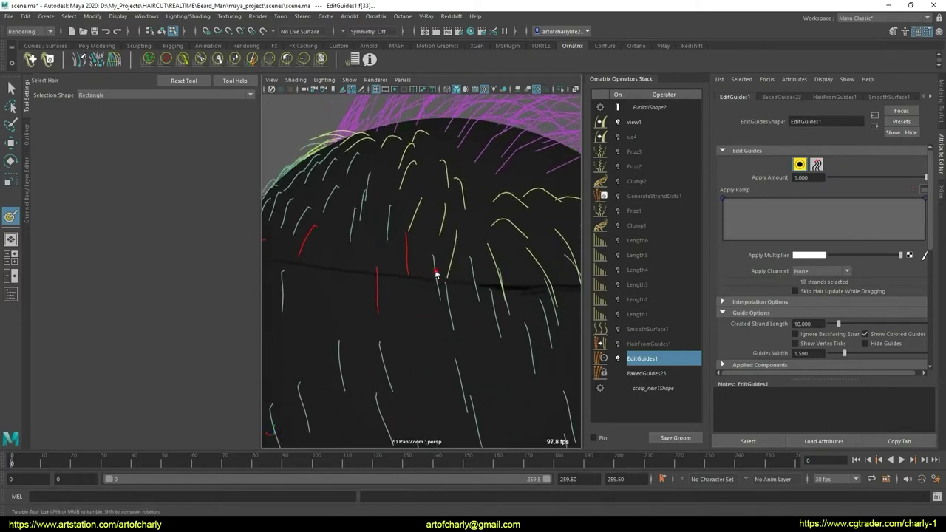
left_click(436, 274, "shift")
left_click(475, 279, "shift")
left_click(500, 279, "shift")
mouse_move(500, 278)
left_mouse_down("alt")
mouse_move(513, 281)
mouse_move(458, 303)
mouse_move(502, 281)
mouse_move(414, 274)
mouse_move(485, 272)
left_mouse_up("alt")
left_click(498, 289, "shift")
left_click(456, 309, "shift")
left_click(489, 286, "shift")
mouse_move(485, 272)
right_mouse_down("alt")
mouse_move(422, 290)
mouse_move(436, 302)
mouse_move(418, 285)
right_mouse_up("alt")
scroll(779, 277, "down", 2)
Expand EditGuides1's Strand Groups section and turn on Use Strand Groups
scroll(778, 276, "down", 3)
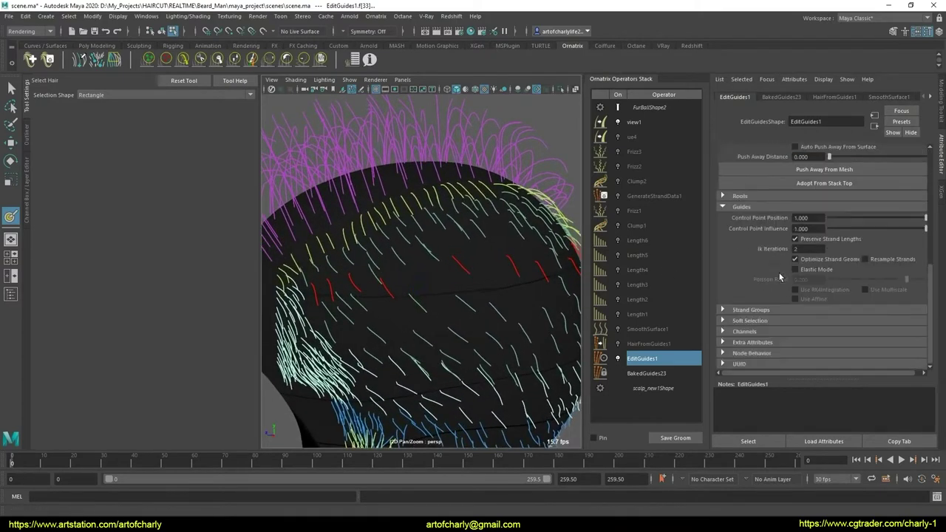
left_click(750, 311)
left_click(760, 320)
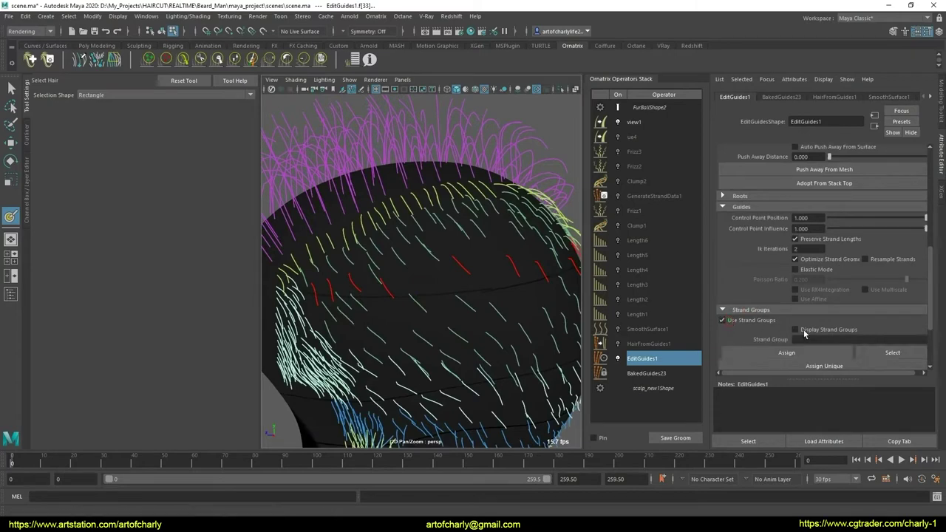
Set the Strand Group number to 6 while framing the scalp guides
left_click_drag(504, 296, 464, 232, "alt")
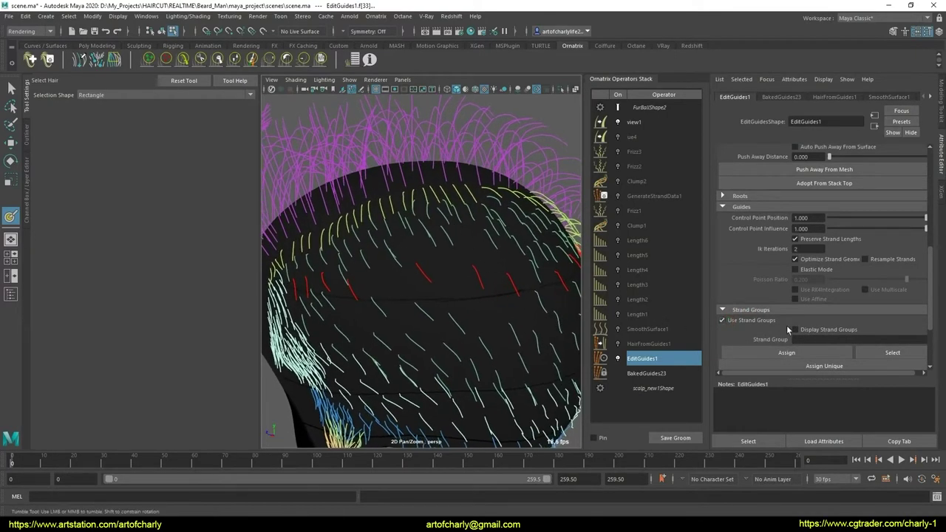
left_click(808, 338)
key("Return")
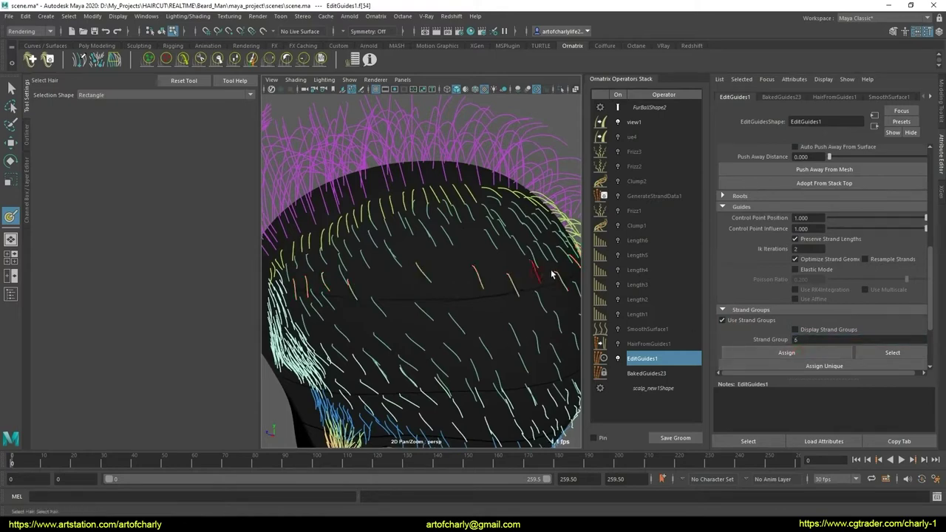
mouse_move(531, 267)
left_mouse_down("alt")
mouse_move(492, 279)
mouse_move(504, 281)
mouse_move(406, 273)
mouse_move(442, 266)
left_mouse_up("alt")
scroll(418, 267, "up", 3)
scroll(418, 285, "up", 3)
mouse_move(441, 302)
left_mouse_down("alt")
mouse_move(448, 311)
mouse_move(425, 293)
left_mouse_up("alt")
scroll(385, 280, "up", 2)
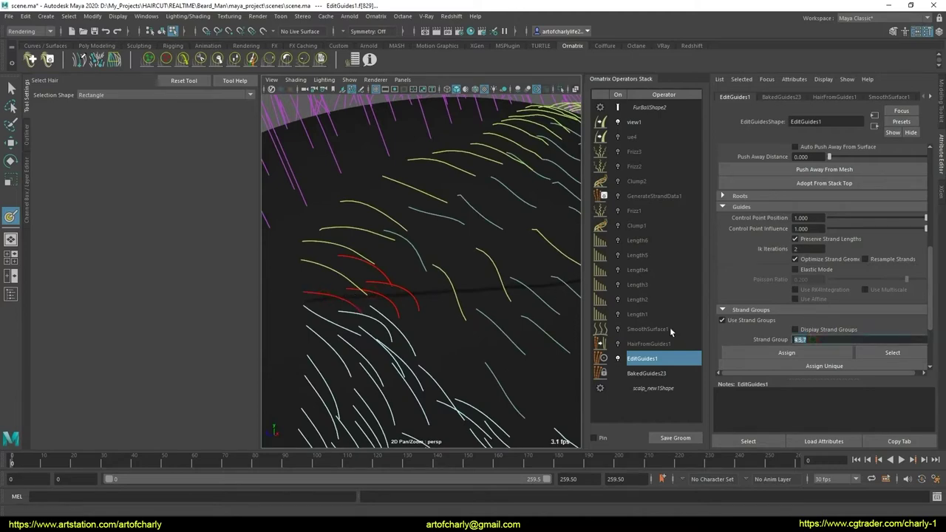
type("6")
Assign the picked scalp strands to strand group 6
scroll(432, 323, "down", 5)
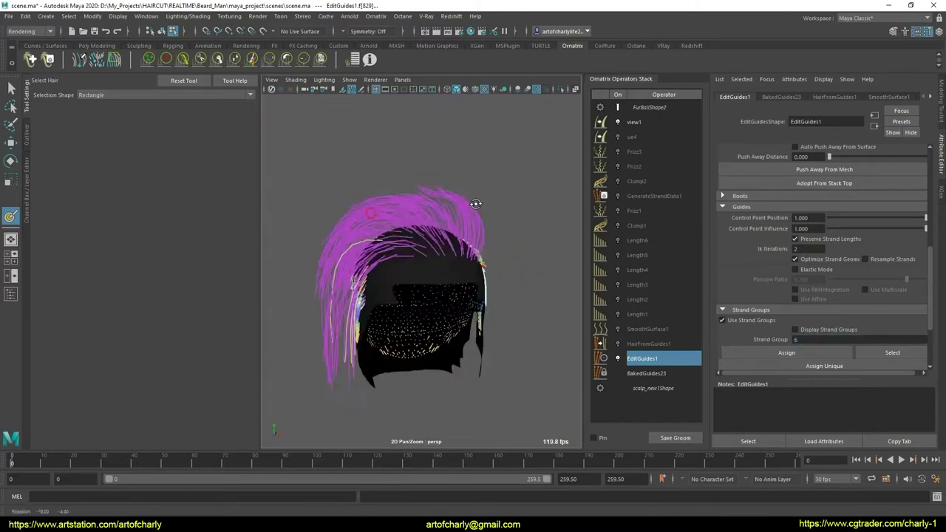
mouse_move(477, 205)
left_mouse_down("alt")
mouse_move(525, 201)
mouse_move(369, 296)
mouse_move(342, 291)
mouse_move(511, 292)
left_mouse_up("alt")
scroll(494, 347, "up", 3)
left_click_drag(494, 348, 122, 165, "alt")
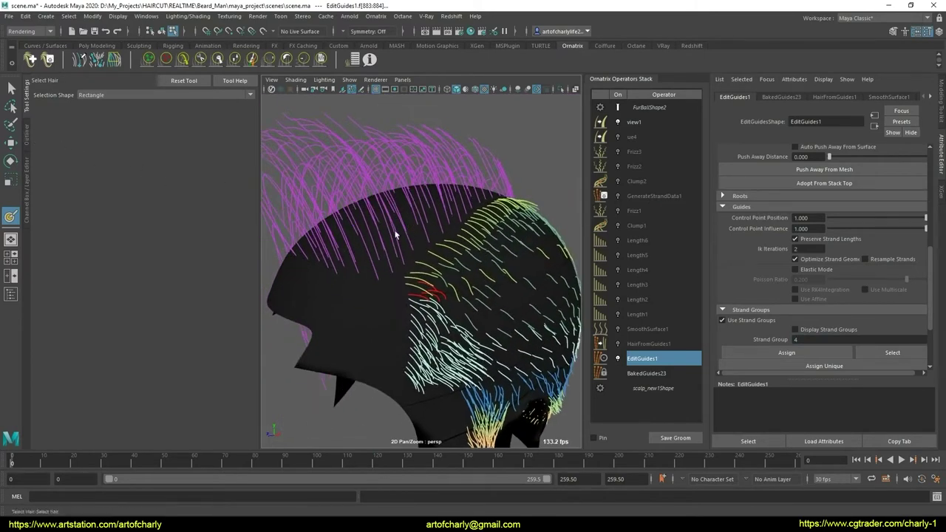
left_click_drag(396, 235, 370, 228, "alt")
scroll(414, 251, "up", 1)
scroll(444, 266, "up", 2)
scroll(465, 283, "up", 2)
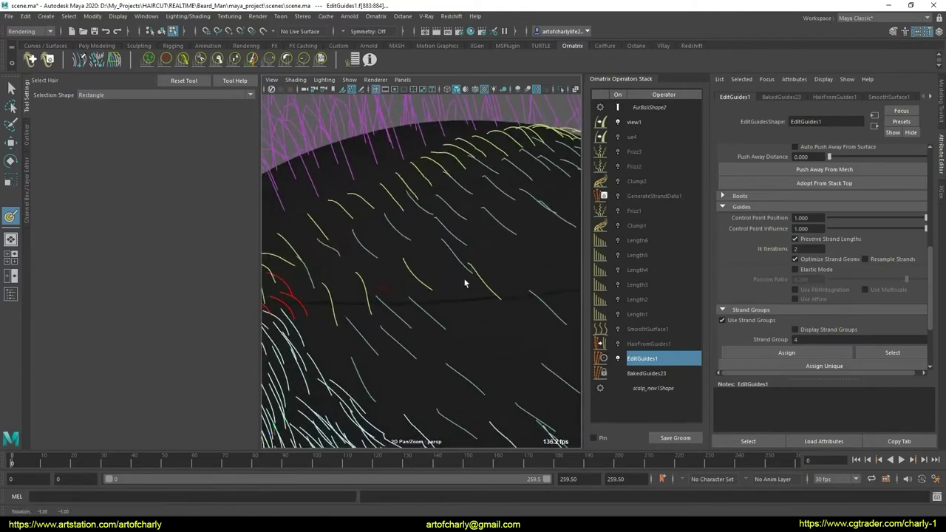
scroll(771, 251, "up", 3)
scroll(772, 258, "up", 2)
scroll(768, 257, "up", 2)
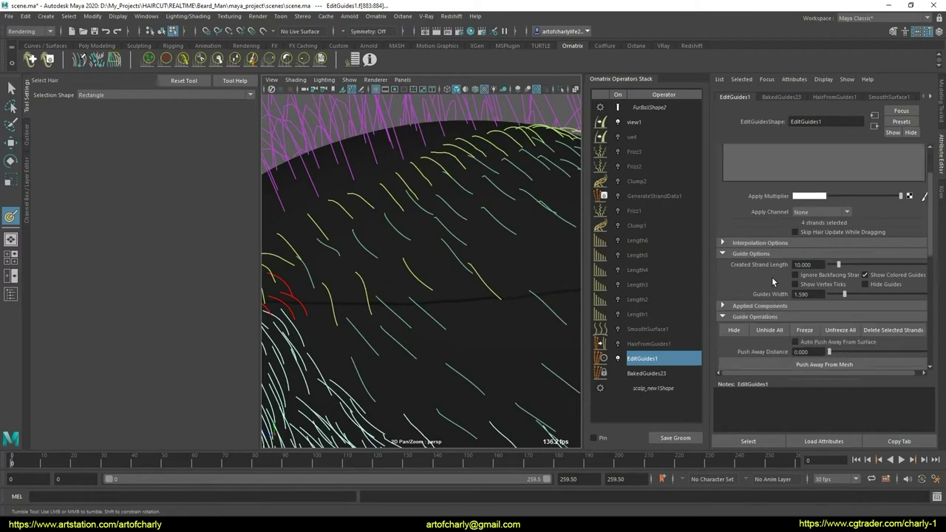
scroll(778, 278, "down", 1)
left_click_drag(436, 247, 470, 310, "alt")
scroll(786, 272, "down", 3)
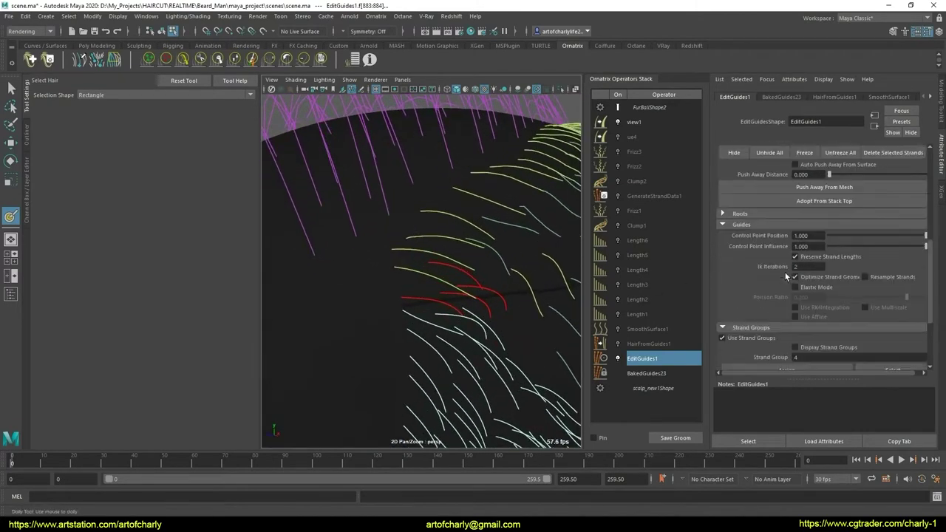
scroll(786, 272, "down", 3)
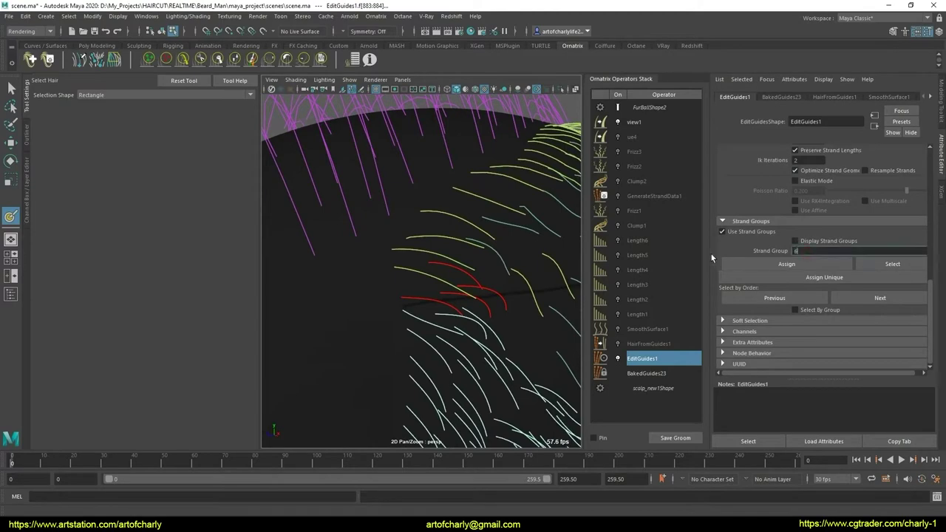
left_click(786, 264)
mouse_move(449, 271)
left_mouse_down("alt")
mouse_move(439, 295)
mouse_move(474, 298)
mouse_move(475, 281)
mouse_move(436, 295)
mouse_move(469, 277)
left_mouse_up("alt")
mouse_move(469, 277)
right_mouse_down("alt")
mouse_move(472, 296)
mouse_move(454, 281)
right_mouse_up("alt")
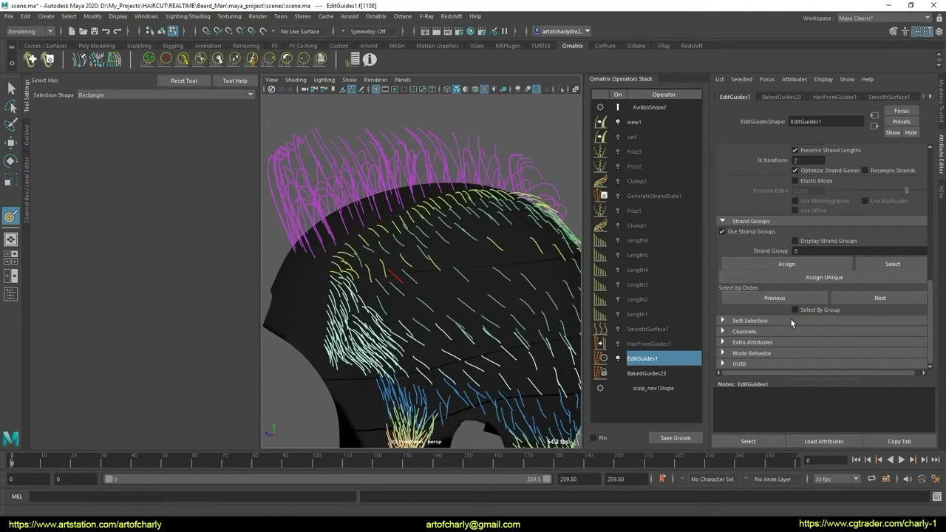
Turn on Select By Group and inspect the guides in strand groups 4 and 7
left_click(377, 324)
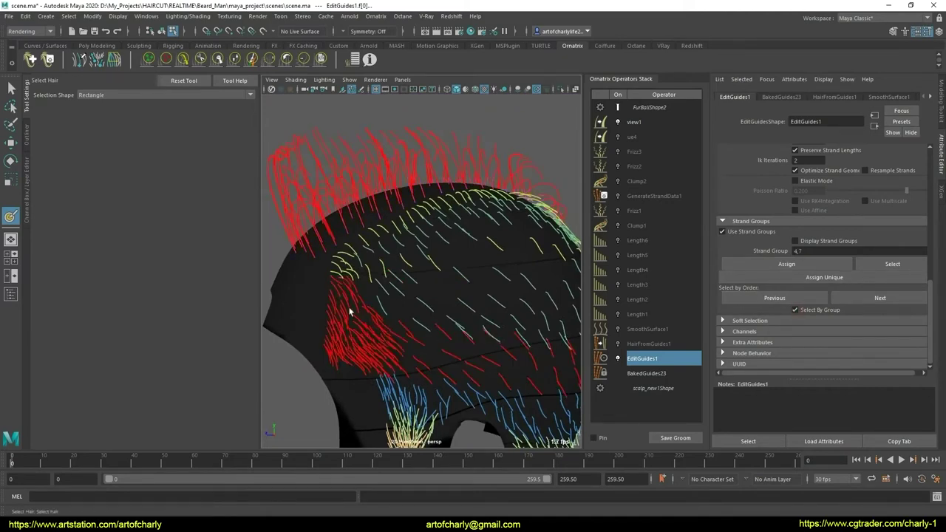
scroll(350, 311, "down", 2)
left_click(303, 181)
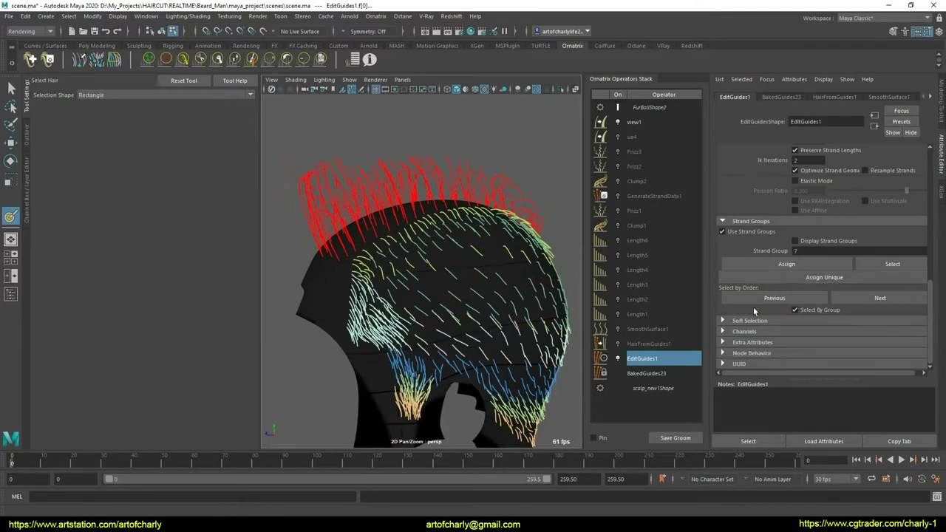
left_click(765, 263)
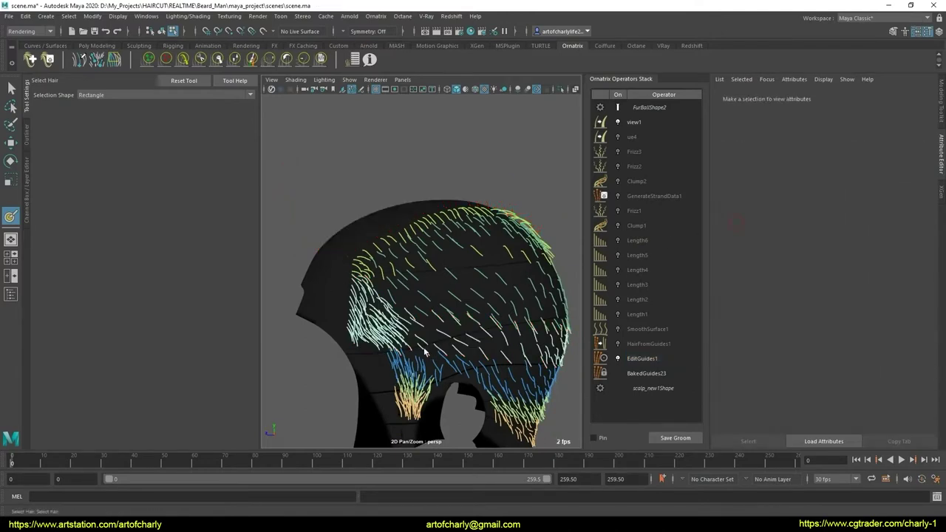
Reselect EditGuides1 and restore the previous guide selection with Ctrl+Z
left_click_drag(439, 330, 343, 311, "alt")
left_click(642, 358)
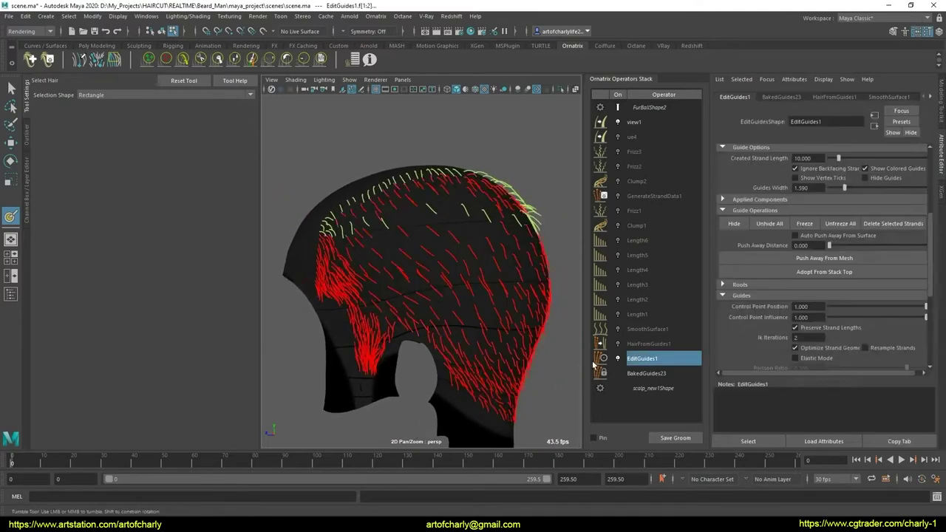
mouse_move(465, 317)
left_mouse_down("alt")
mouse_move(458, 263)
mouse_move(390, 213)
mouse_move(436, 221)
left_mouse_up("alt")
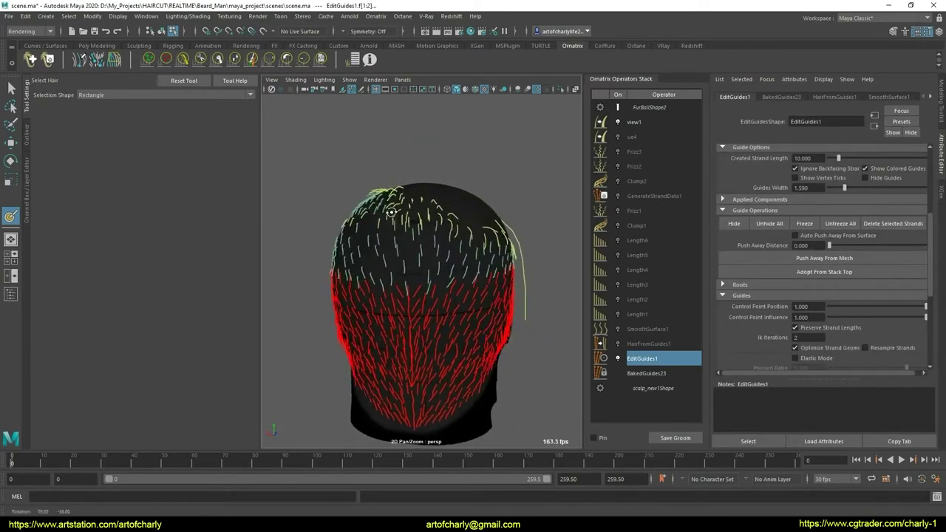
left_click_drag(461, 288, 453, 260, "alt")
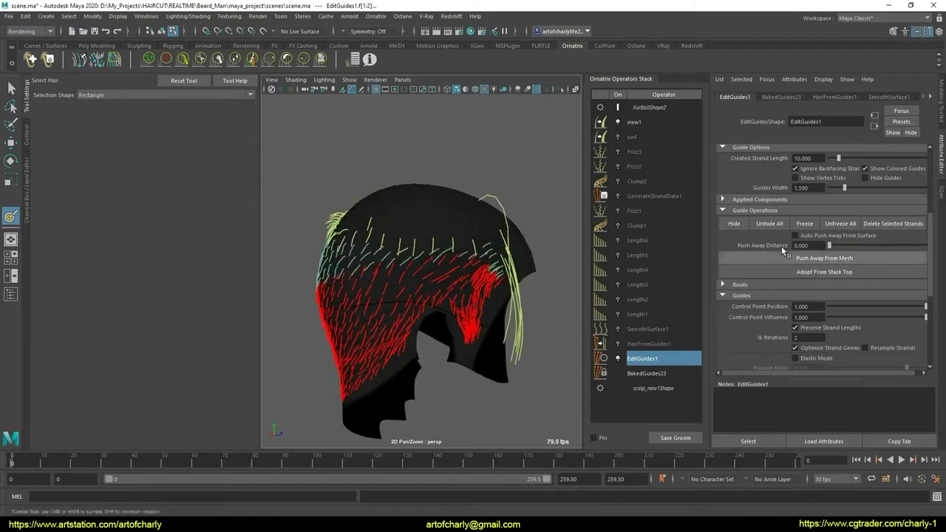
left_click(453, 260)
key("ctrl+z")
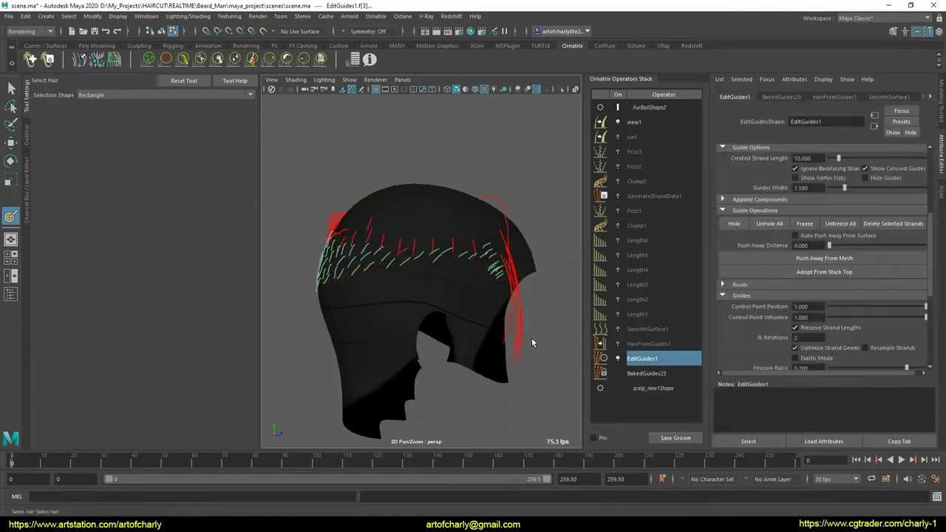
Assign the long side strands to the strand group, then clear the guide selection
mouse_move(531, 338)
left_mouse_down("alt")
mouse_move(367, 314)
mouse_move(464, 263)
mouse_move(475, 241)
mouse_move(524, 234)
mouse_move(626, 294)
left_mouse_up("alt")
scroll(739, 273, "down", 2)
scroll(778, 252, "down", 2)
scroll(778, 252, "down", 2)
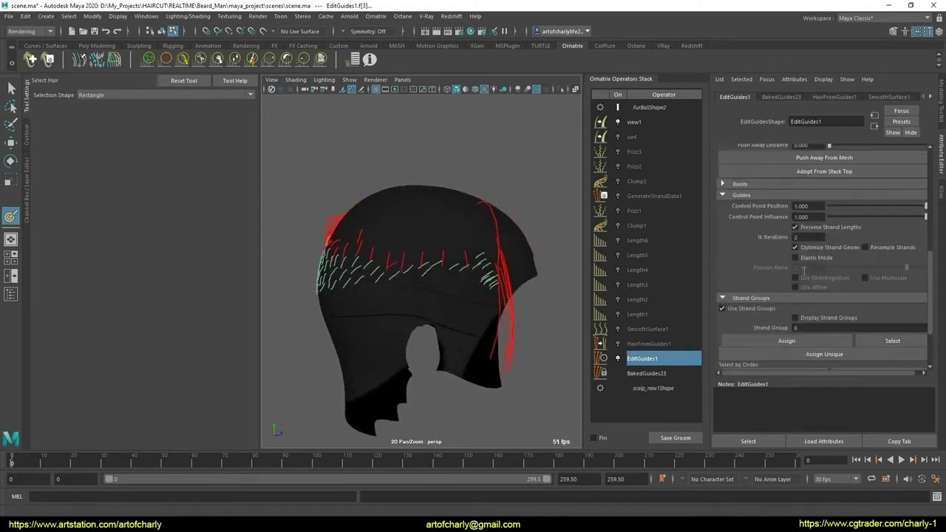
scroll(822, 312, "down", 2)
mouse_move(566, 338)
left_mouse_down("alt")
mouse_move(473, 332)
mouse_move(511, 332)
mouse_move(481, 334)
left_mouse_up("alt")
left_click(809, 251)
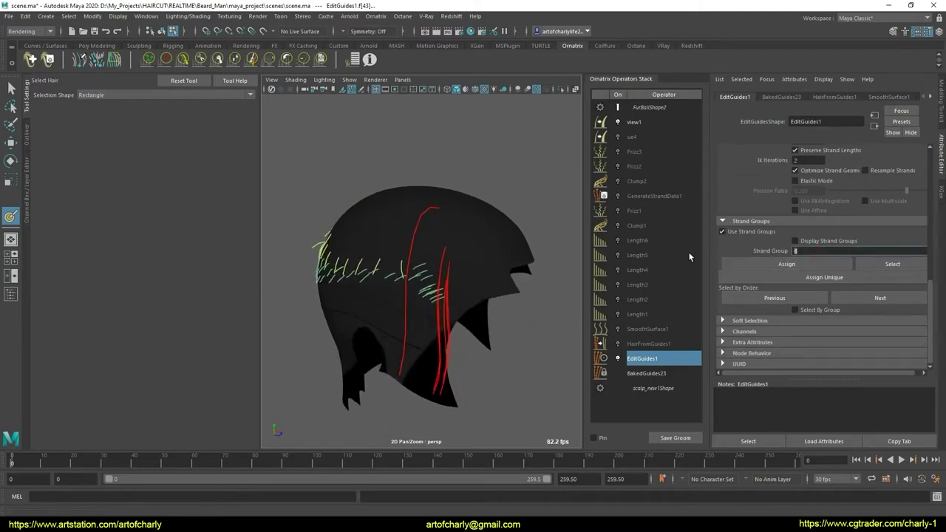
type("7")
left_click(764, 264)
scroll(761, 244, "up", 2)
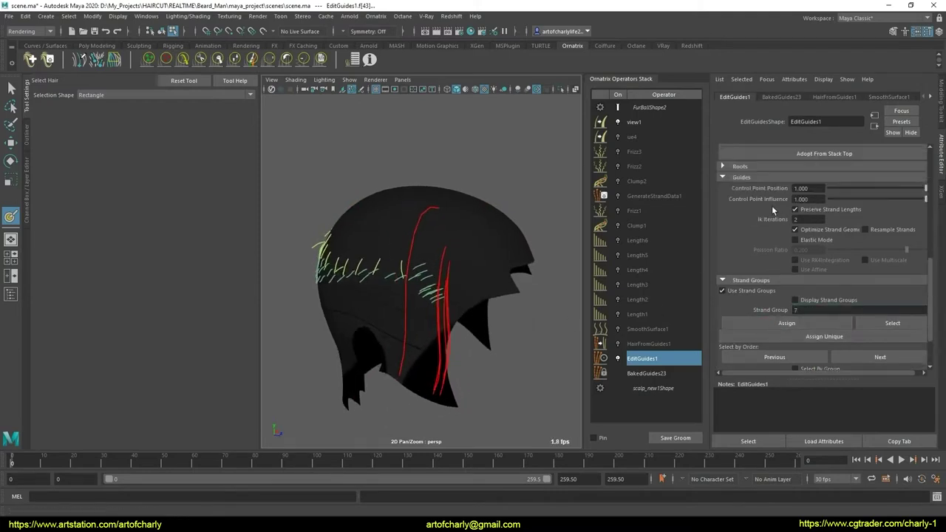
scroll(771, 205, "up", 2)
left_click(471, 247)
mouse_move(471, 247)
left_mouse_down("alt")
mouse_move(508, 266)
mouse_move(450, 274)
left_mouse_up("alt")
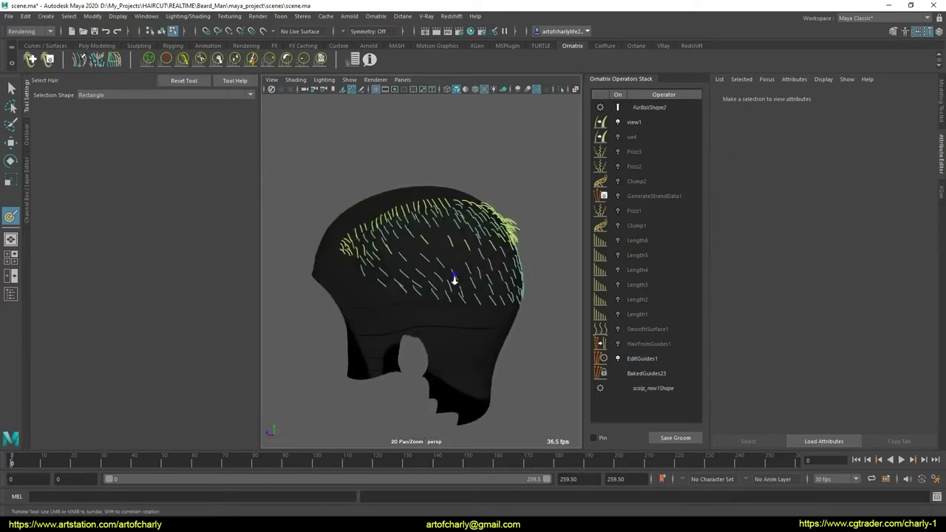
Select and hide two clusters of guide strands on the back of the head
right_click_drag(449, 274, 466, 321, "alt")
left_click_drag(291, 275, 479, 337)
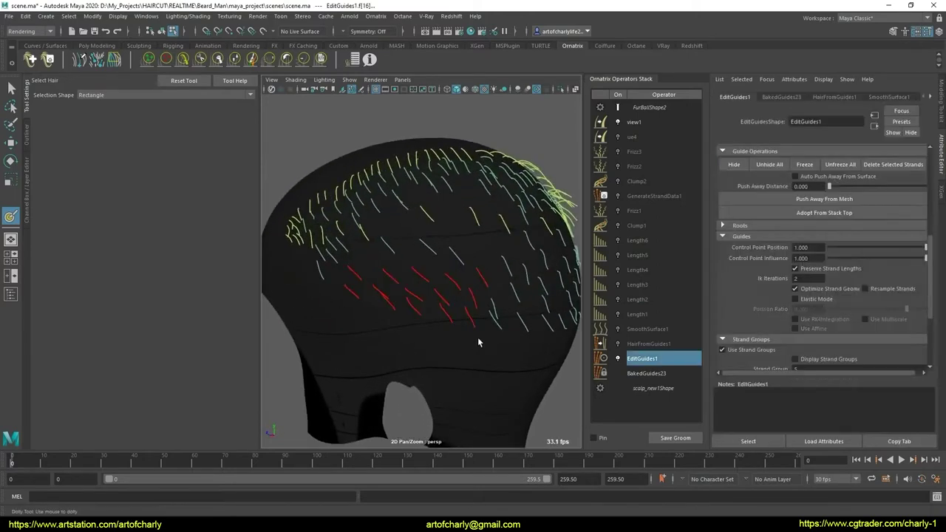
left_click(312, 271, "shift")
left_click_drag(537, 356, 551, 347)
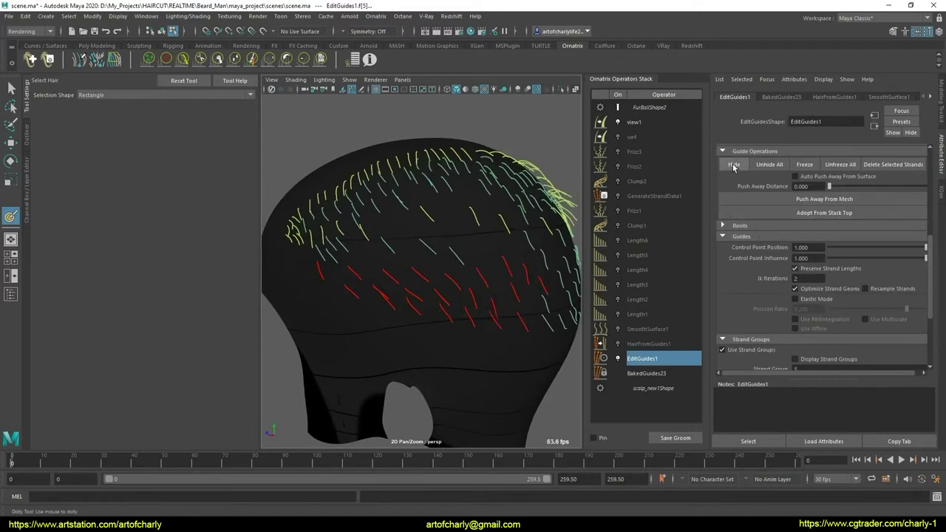
left_click(417, 279)
left_click_drag(417, 280, 371, 266, "alt")
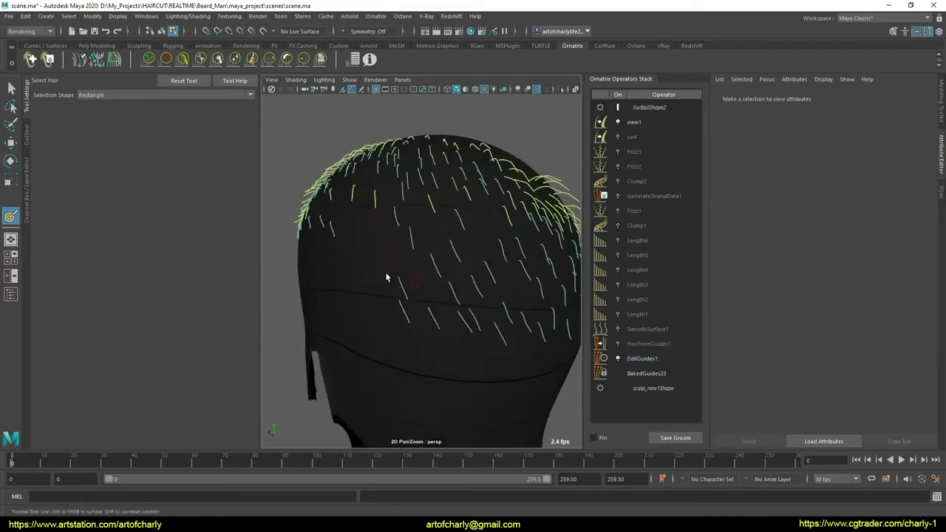
left_click_drag(481, 333, 428, 316)
left_click(485, 317)
left_click_drag(369, 295, 460, 365)
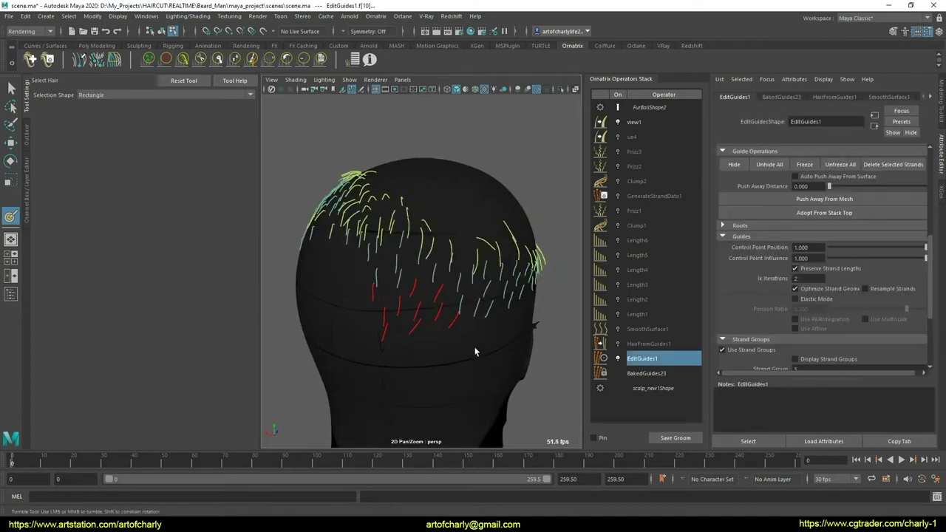
left_click(747, 167)
Hide three more guides and a row of guides across the back
scroll(357, 306, "up", 5)
left_click_drag(322, 275, 496, 330)
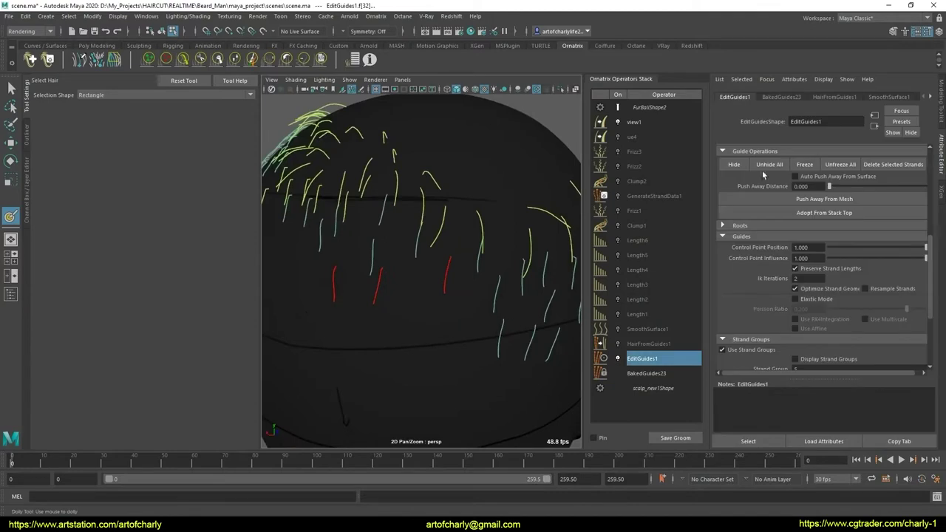
left_click(734, 164)
scroll(422, 298, "down", 5)
scroll(389, 321, "up", 3)
scroll(364, 306, "up", 4)
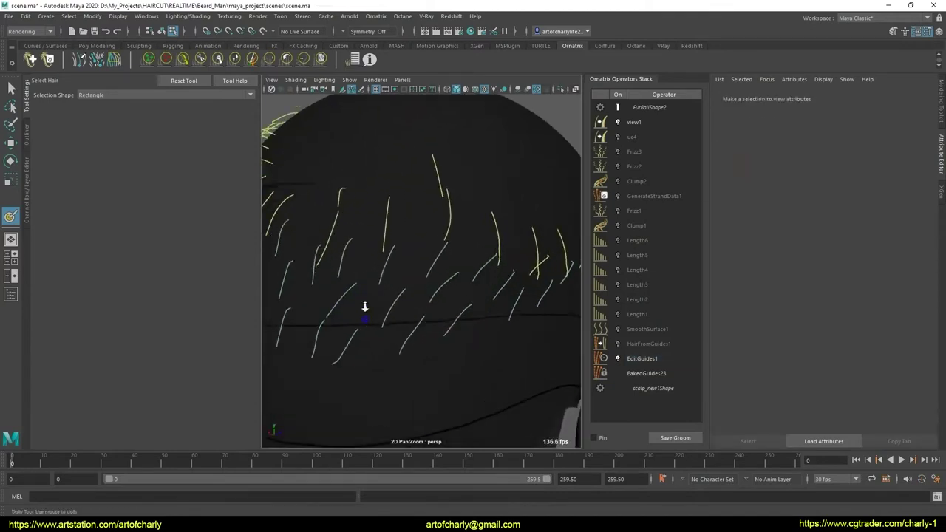
scroll(365, 307, "down", 3)
left_click_drag(501, 362, 502, 360)
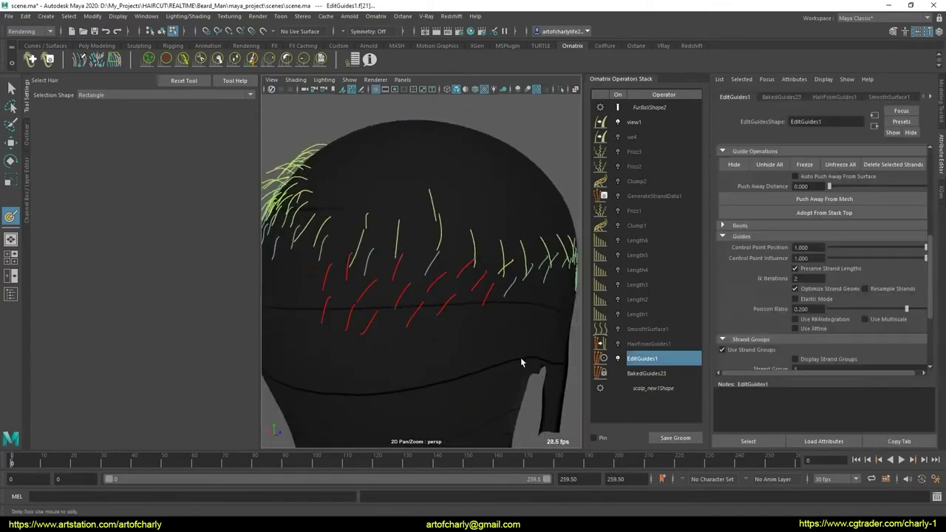
scroll(362, 306, "down", 5)
mouse_move(362, 307)
left_mouse_down("alt")
mouse_move(538, 276)
mouse_move(747, 183)
left_mouse_up("alt")
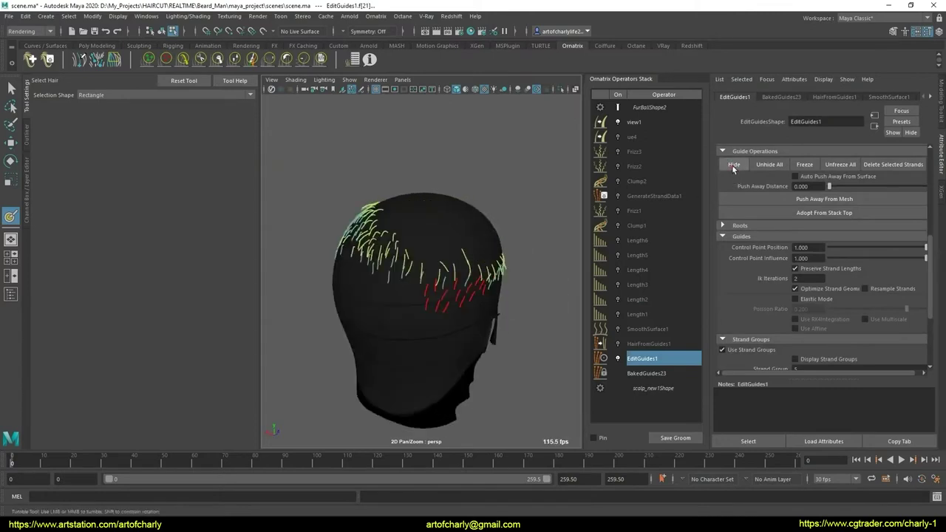
left_click(732, 169)
Put the small cluster of teal strands into strand group 6
left_click_drag(422, 332, 406, 285, "alt")
scroll(429, 320, "up", 3)
scroll(456, 311, "up", 2)
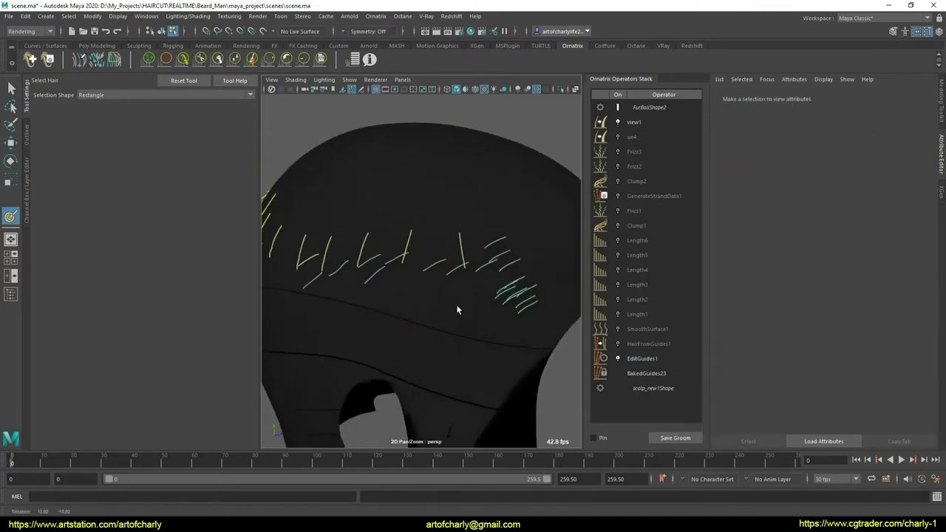
left_click_drag(532, 318, 516, 265)
scroll(726, 285, "down", 4)
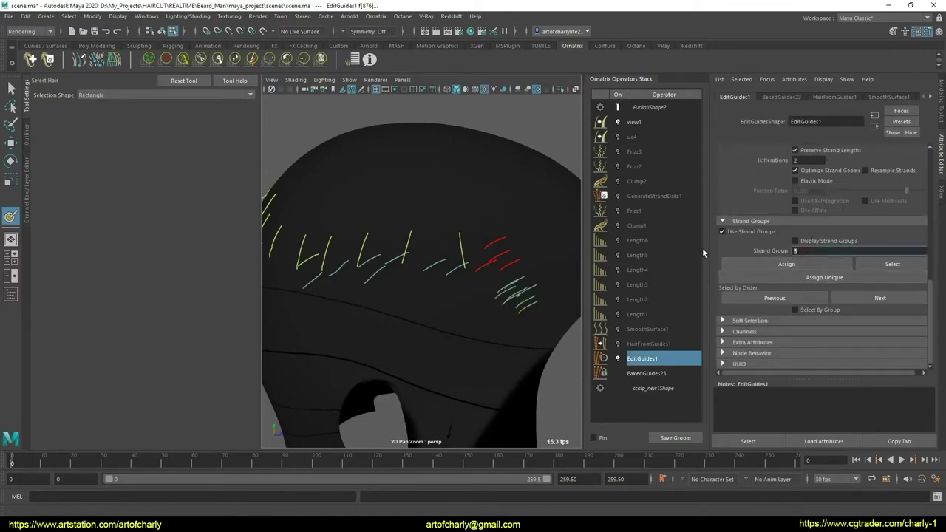
type("6")
key("Return")
scroll(504, 304, "down", 5)
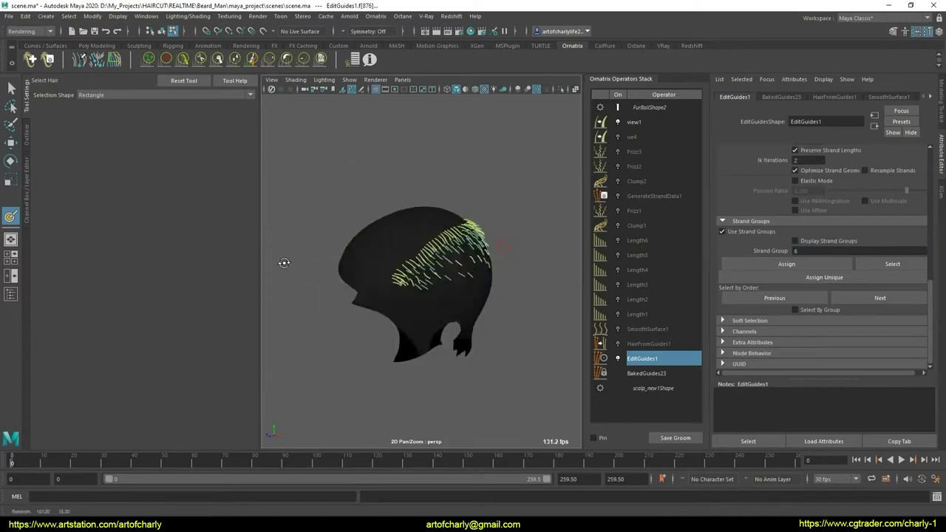
left_click_drag(281, 261, 451, 333, "alt")
left_click(775, 267)
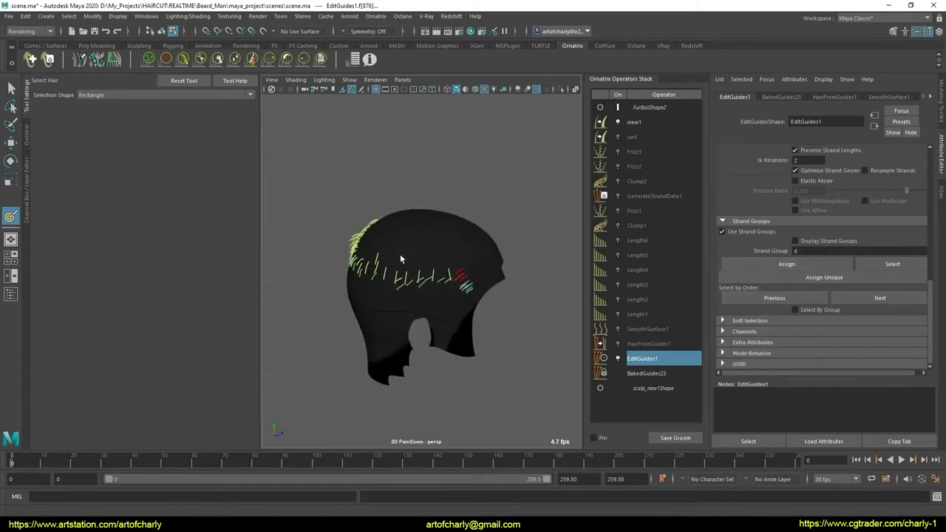
scroll(400, 253, "up", 5)
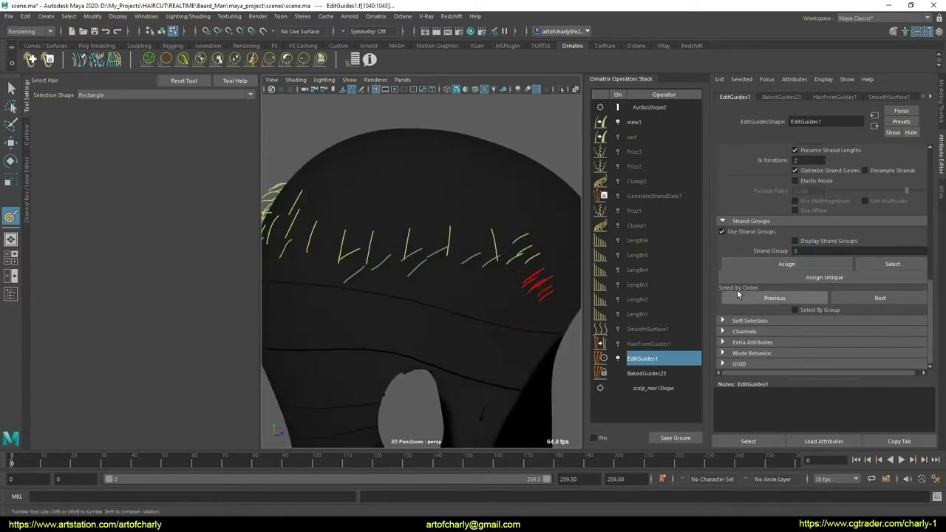
scroll(745, 224, "up", 3)
Select the single crossing strand near the hairline and set its strand group to 5
left_click(446, 292)
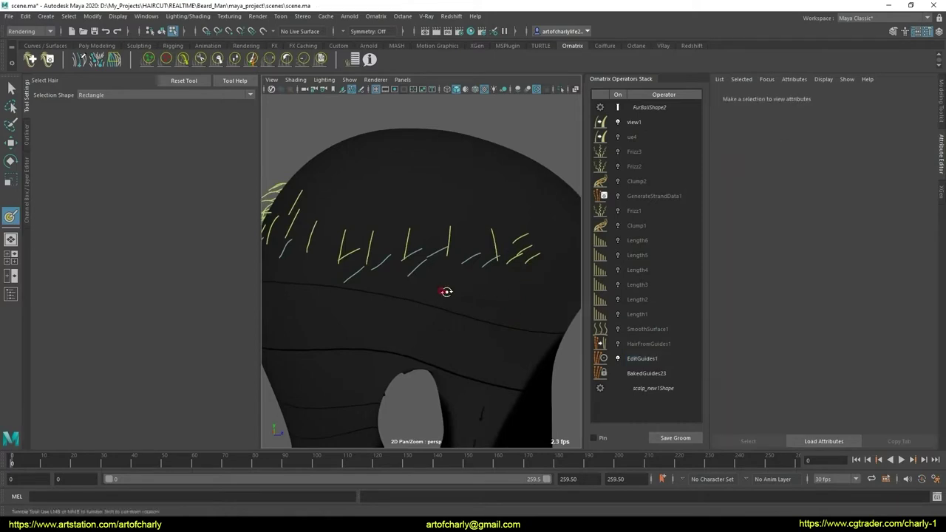
left_click_drag(447, 292, 380, 286, "alt")
left_click(379, 285)
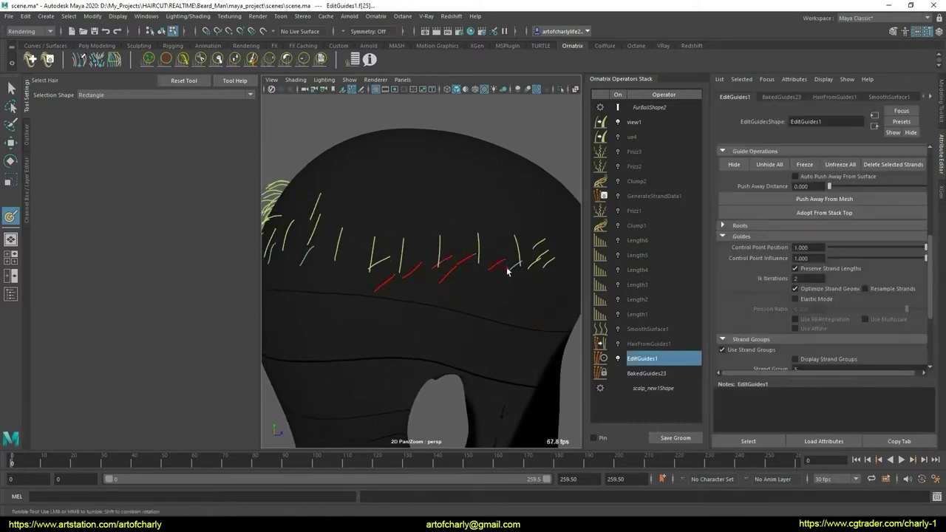
right_click_drag(483, 265, 247, 268, "alt")
mouse_move(246, 268)
left_mouse_down("alt")
mouse_move(464, 295)
mouse_move(477, 359)
left_mouse_up("alt")
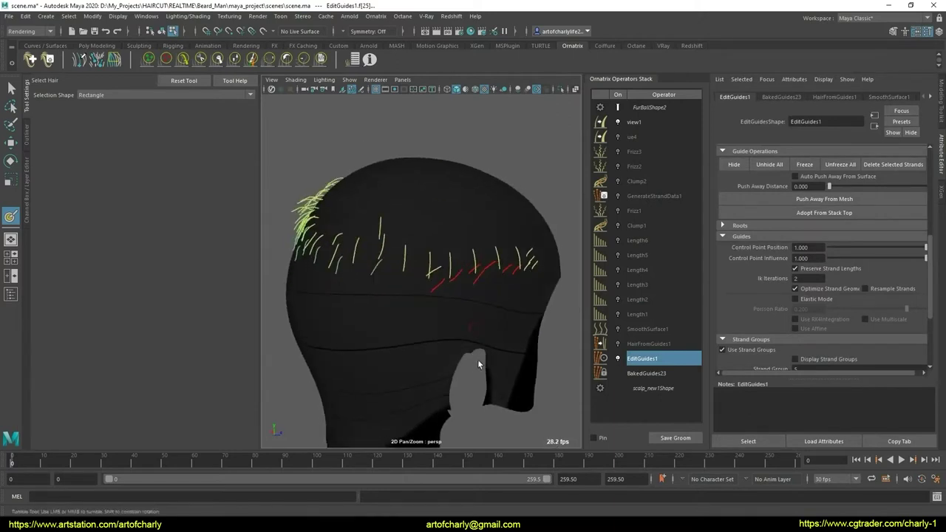
left_click(459, 308)
scroll(459, 308, "up", 4)
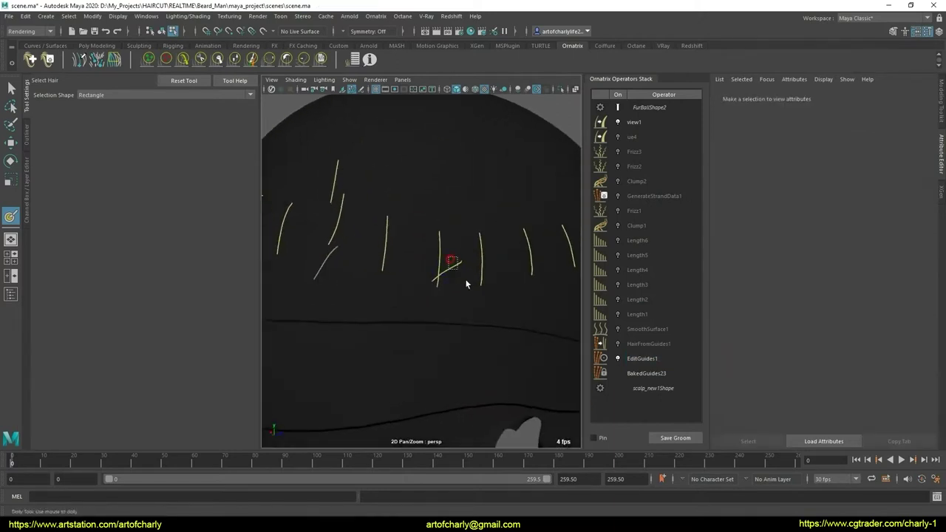
left_click(466, 283)
scroll(790, 305, "down", 3)
scroll(803, 299, "down", 1)
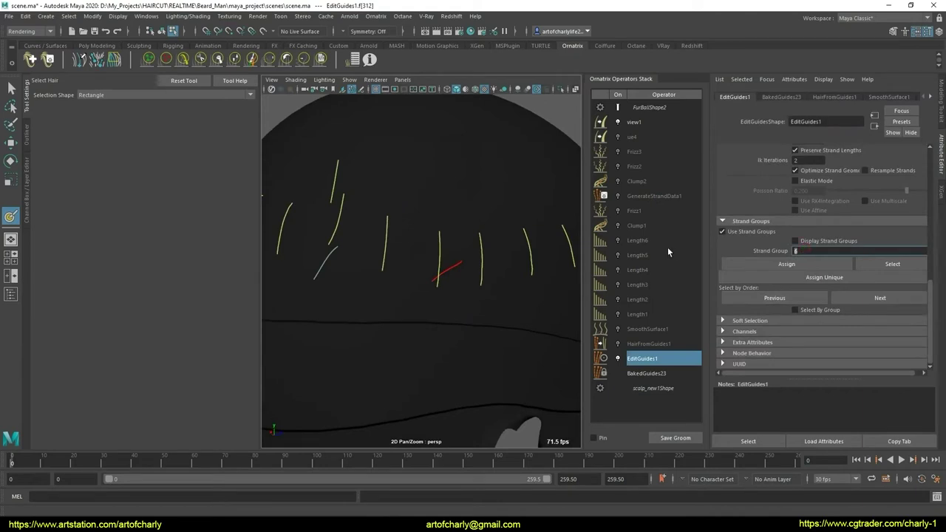
type("5")
key("Return")
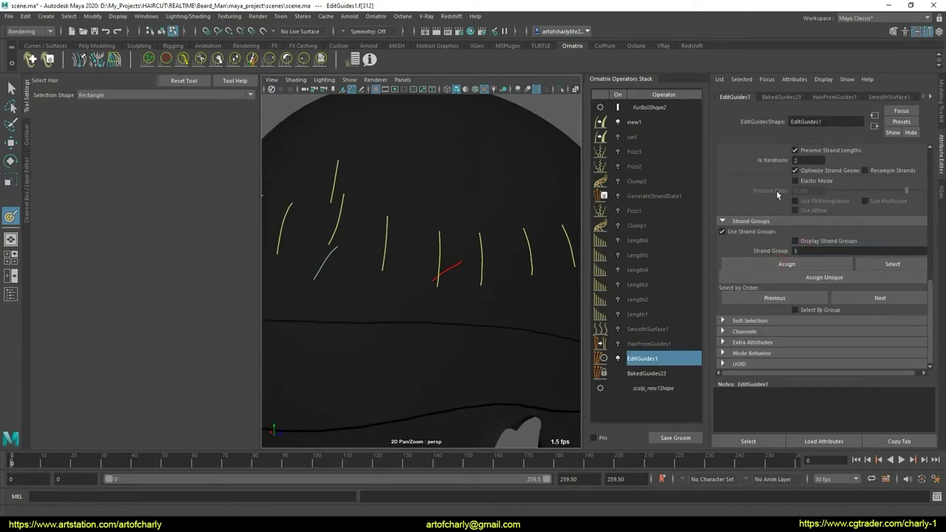
Deselect the strand and orbit to frame the hair on the other side
scroll(759, 213, "down", 2)
left_click(577, 255)
scroll(374, 248, "down", 5)
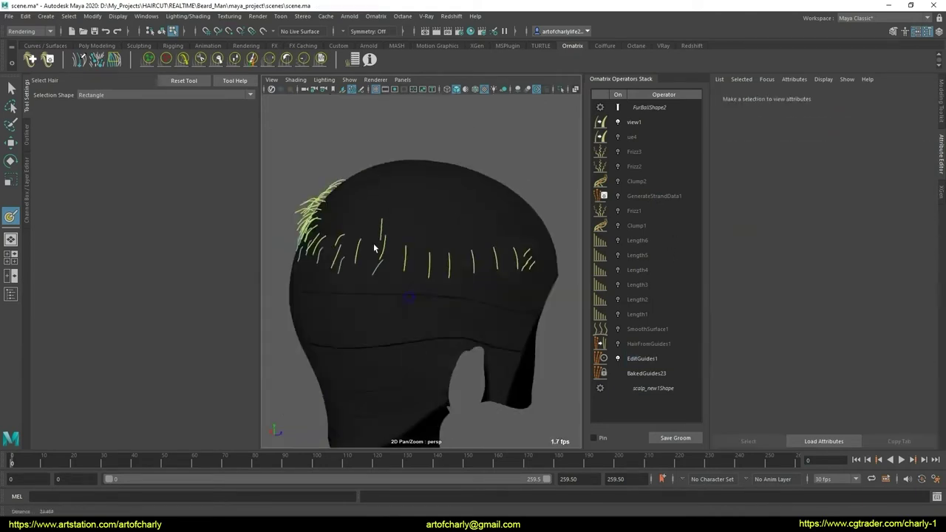
mouse_move(374, 249)
left_mouse_down("alt")
mouse_move(566, 259)
mouse_move(424, 256)
left_mouse_up("alt")
scroll(431, 285, "up", 3)
scroll(474, 296, "up", 2)
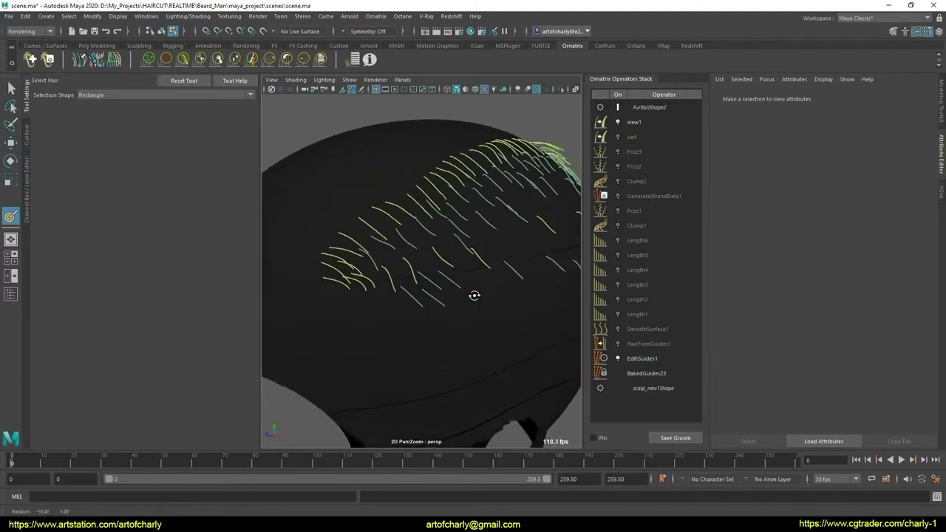
mouse_move(474, 296)
left_mouse_down("alt")
mouse_move(396, 291)
mouse_move(399, 311)
left_mouse_up("alt")
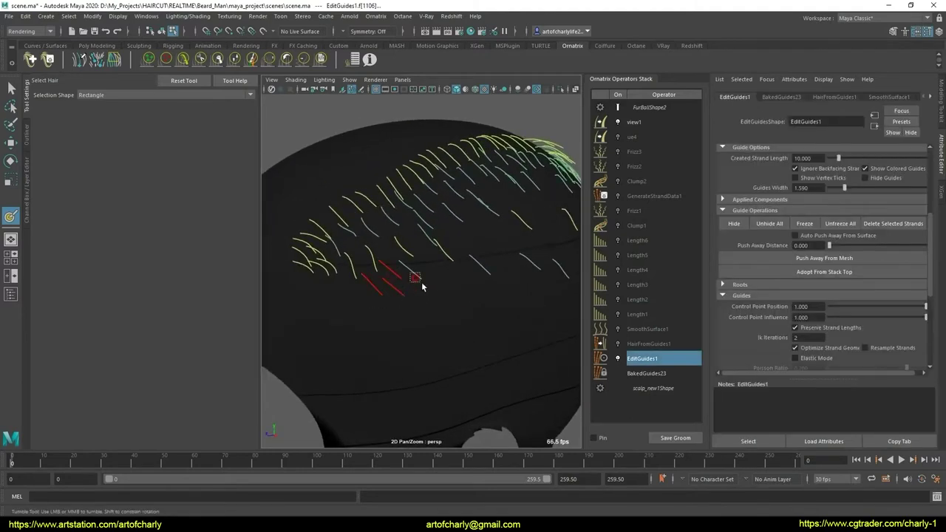
Hide the selected guides and try selecting a few more strands on the back
scroll(755, 179, "up", 1)
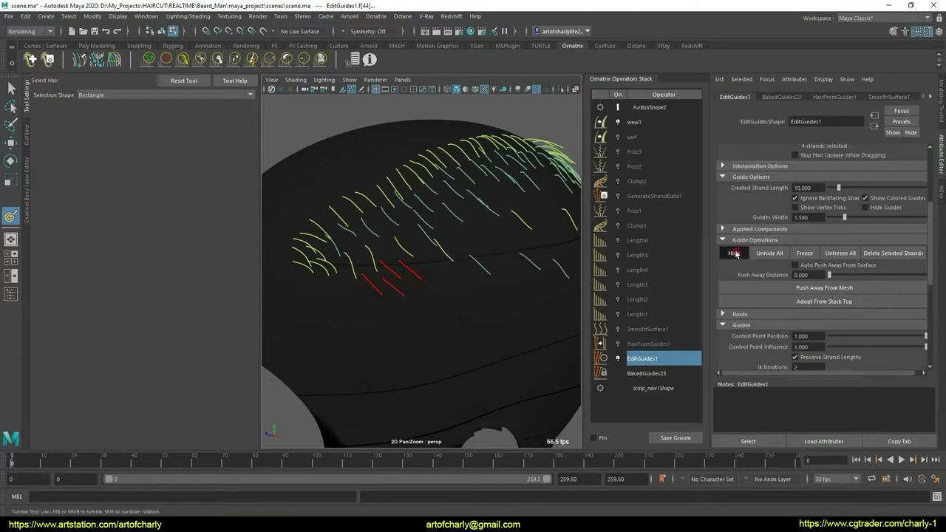
left_click(735, 254)
left_click_drag(517, 295, 443, 289, "alt")
mouse_move(407, 264)
left_mouse_down()
mouse_move(521, 314)
mouse_move(414, 269)
left_mouse_up()
left_click(734, 251)
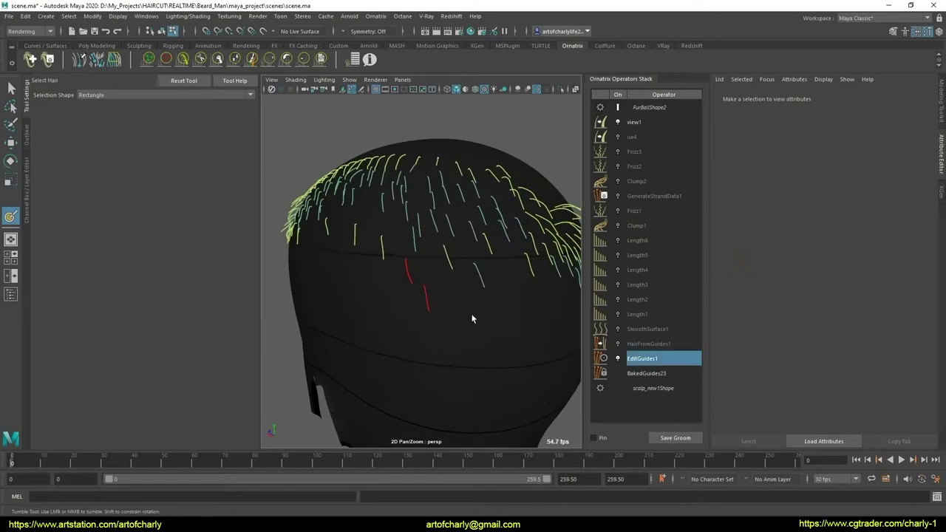
left_click_drag(502, 292, 436, 299, "alt")
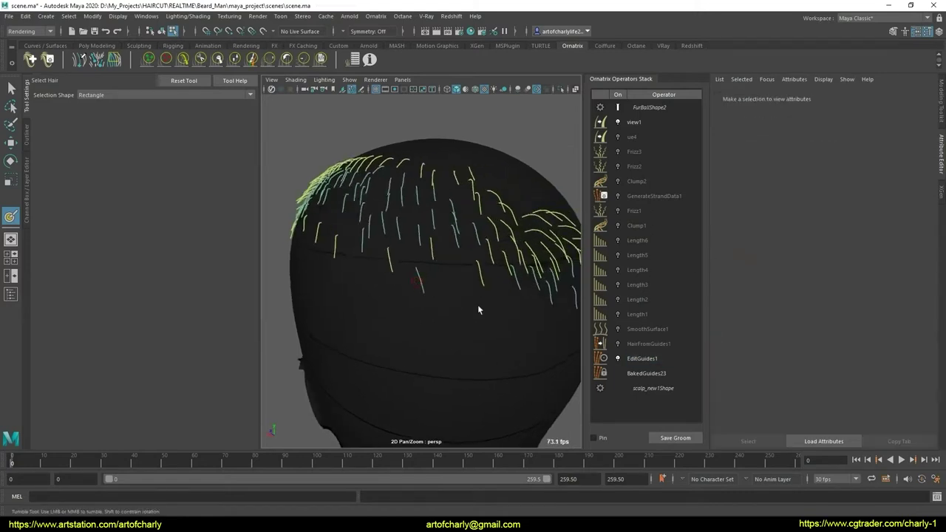
mouse_move(515, 302)
right_mouse_down("alt")
mouse_move(420, 286)
mouse_move(386, 263)
right_mouse_up("alt")
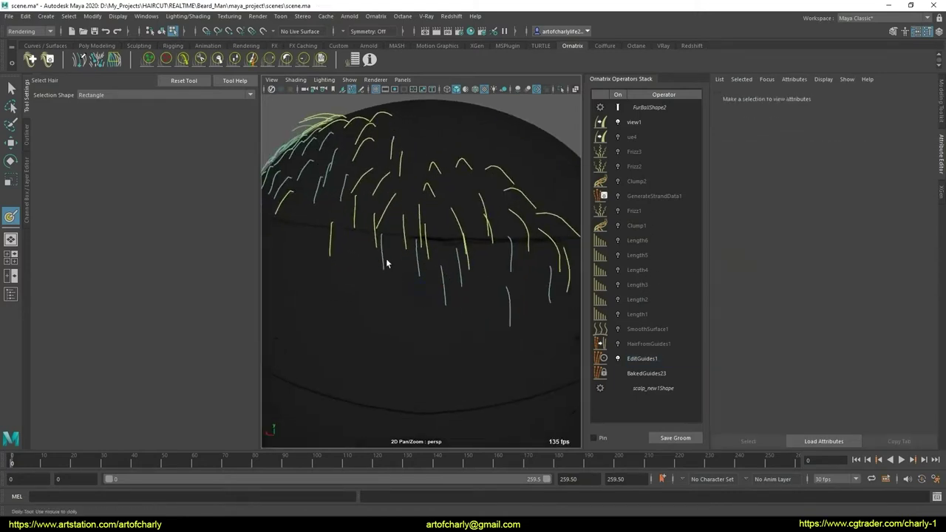
left_click_drag(386, 263, 411, 270)
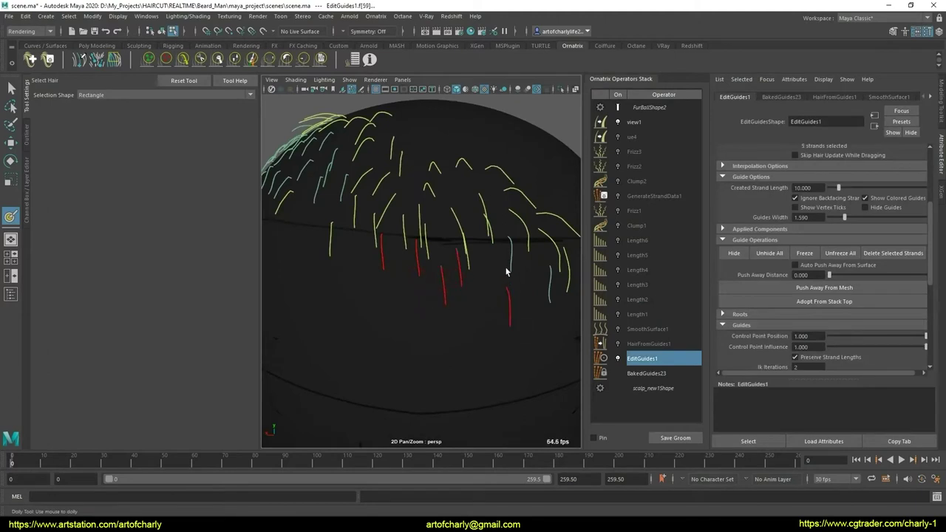
mouse_move(548, 303)
left_mouse_down("alt")
mouse_move(537, 310)
mouse_move(450, 279)
left_mouse_up("alt")
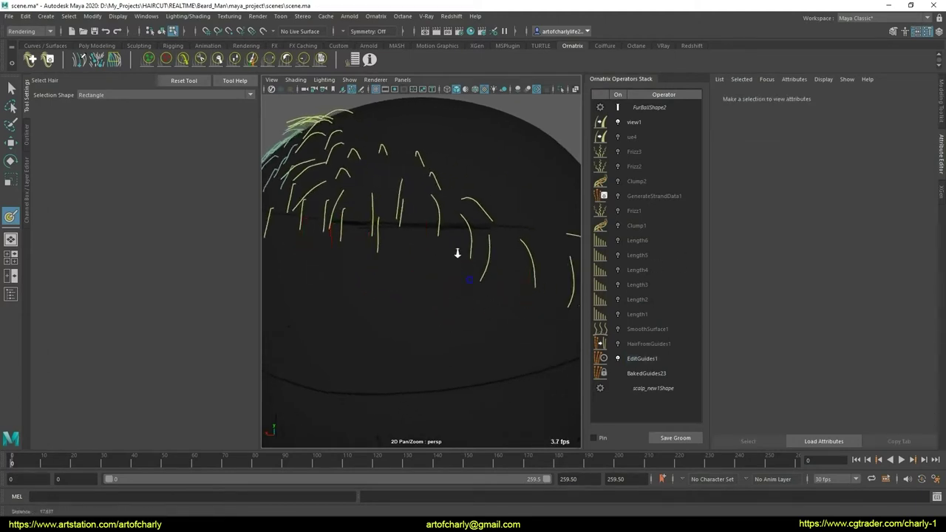
right_click_drag(458, 249, 476, 246, "alt")
mouse_move(476, 246)
left_mouse_down("alt")
mouse_move(439, 249)
mouse_move(456, 251)
mouse_move(392, 290)
left_mouse_up("alt")
Assign five strands near the back hairline to strand group 5 and deselect them
left_click_drag(459, 329, 464, 330)
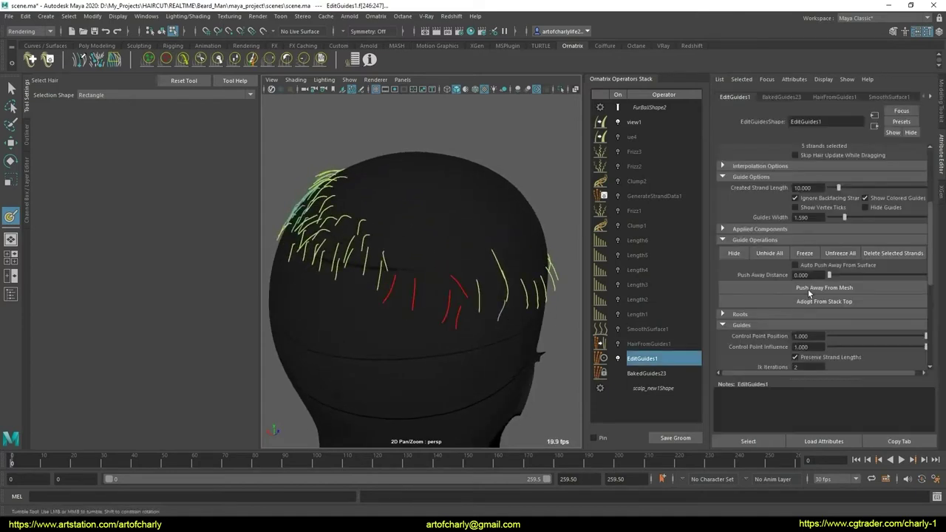
scroll(768, 255, "down", 3)
scroll(802, 255, "down", 3)
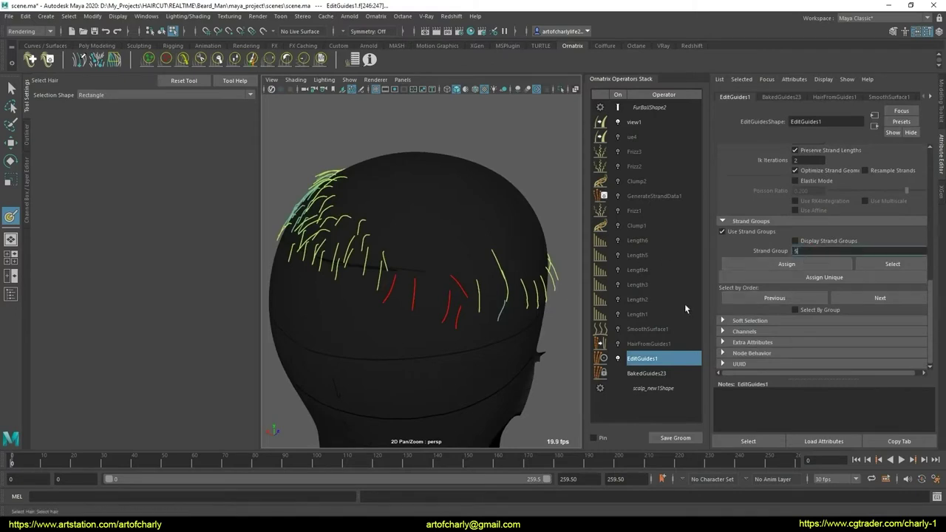
left_click(786, 264)
scroll(746, 244, "up", 2)
scroll(743, 214, "up", 3)
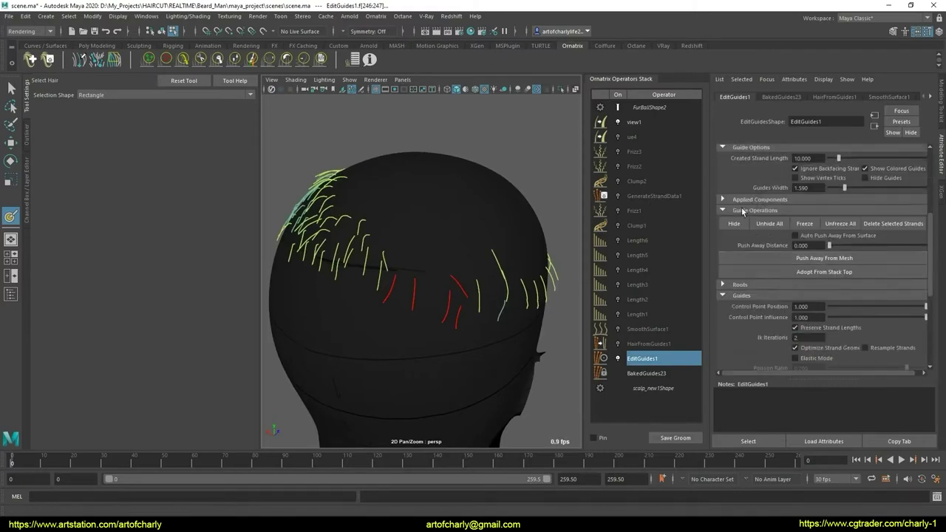
left_click(731, 223)
Box-select guides on the back of the head, then clear the selection
left_click_drag(447, 310, 408, 305, "alt")
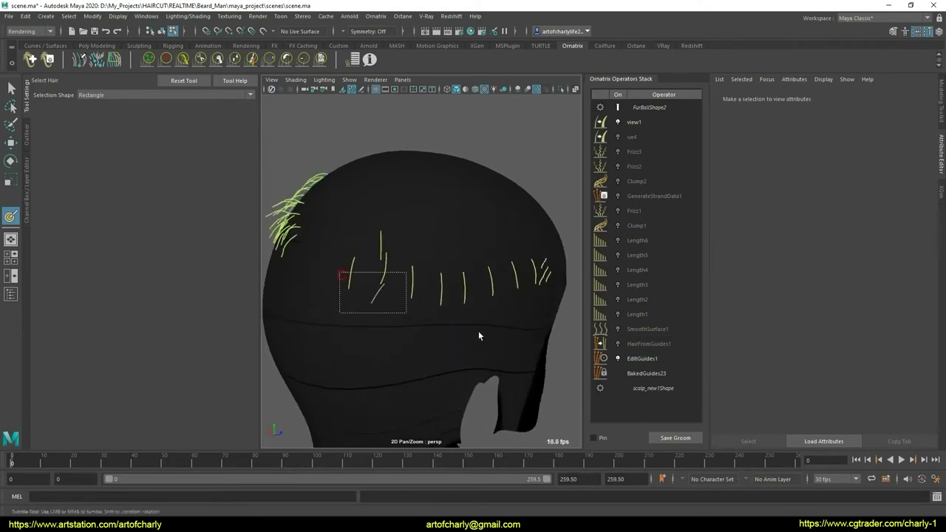
left_click_drag(478, 336, 549, 335)
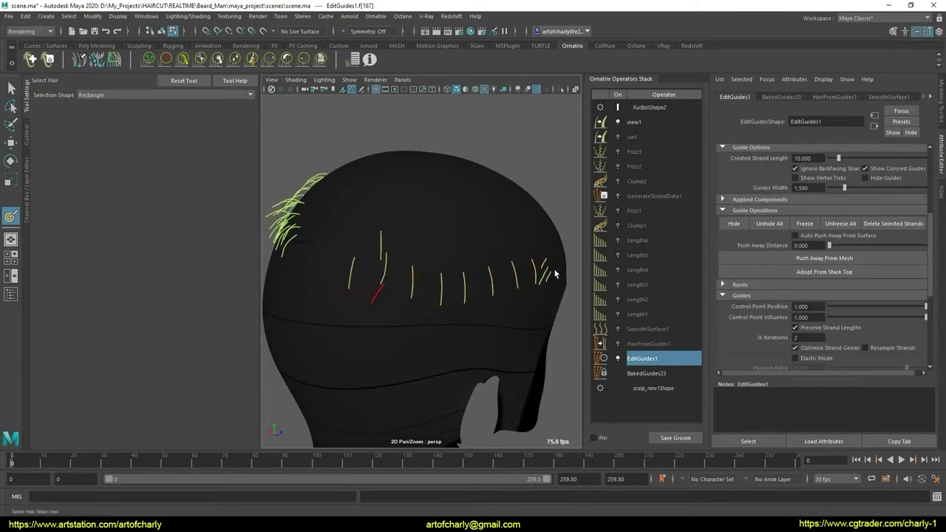
scroll(751, 178, "up", 2)
left_click(363, 246)
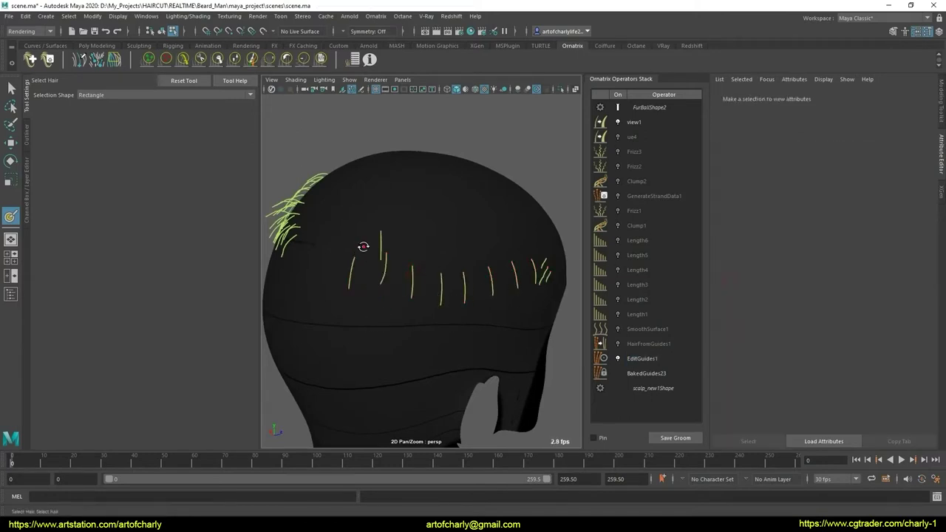
mouse_move(363, 247)
left_mouse_down("alt")
mouse_move(537, 246)
mouse_move(522, 264)
mouse_move(531, 260)
mouse_move(374, 239)
left_mouse_up("alt")
Marquee-select the 116 crown guides and assign them to strand group 6
mouse_move(375, 239)
right_mouse_down("alt")
mouse_move(384, 261)
mouse_move(330, 200)
right_mouse_up("alt")
left_click_drag(266, 178, 556, 309)
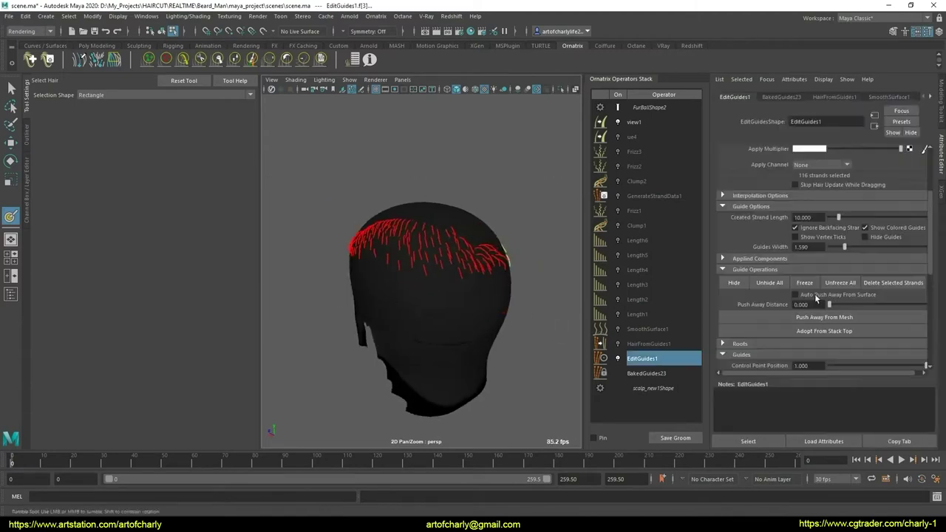
left_click_drag(447, 309, 473, 306, "alt")
scroll(789, 285, "down", 5)
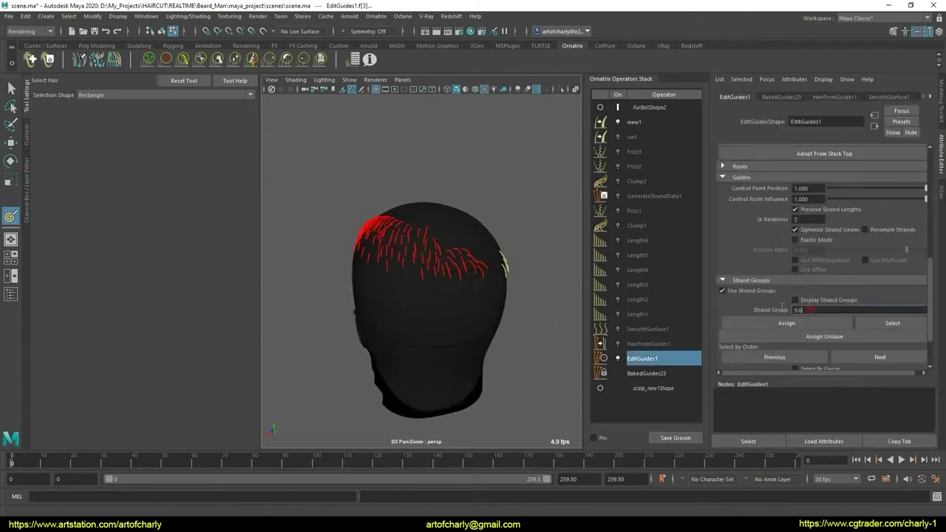
type("6")
key("Return")
left_click(732, 323)
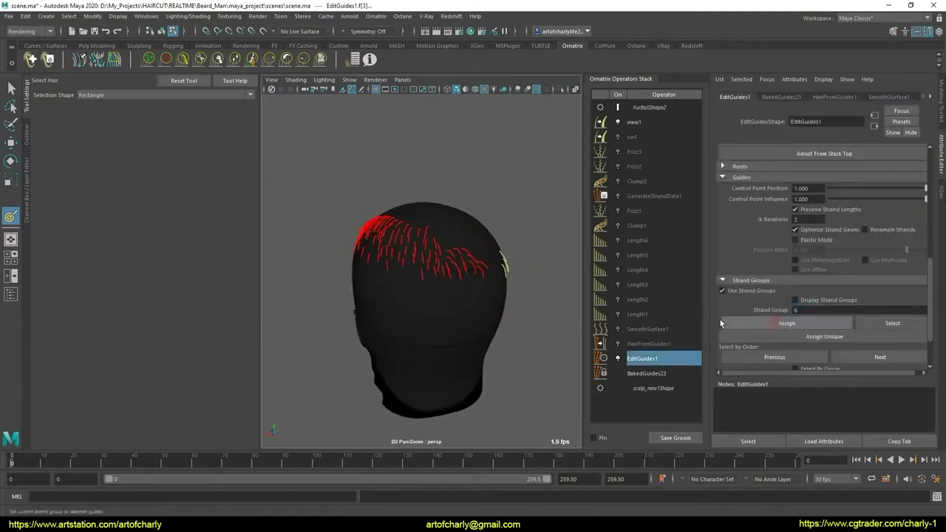
Zoom in on the top guides and pick a single guide strand
mouse_move(473, 273)
left_mouse_down("alt")
mouse_move(442, 262)
mouse_move(439, 317)
left_mouse_up("alt")
scroll(450, 359, "up", 5)
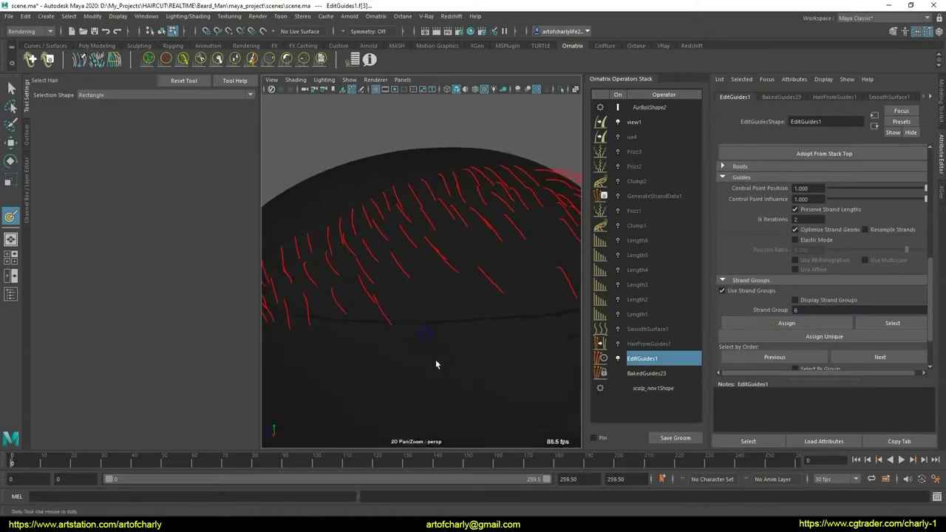
left_click_drag(437, 363, 460, 365, "alt")
left_click(437, 299)
mouse_move(437, 300)
left_mouse_down("alt")
mouse_move(468, 344)
mouse_move(447, 338)
mouse_move(483, 344)
mouse_move(463, 363)
mouse_move(460, 353)
left_mouse_up("alt")
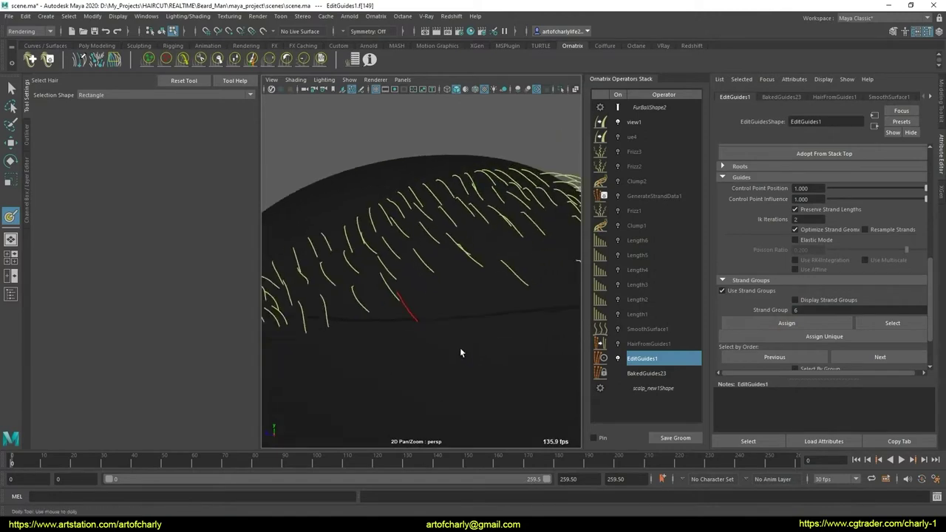
Set up the Draw Strand Tool with Draw Along Surface on and Edit Existing Strands off
left_click(82, 63)
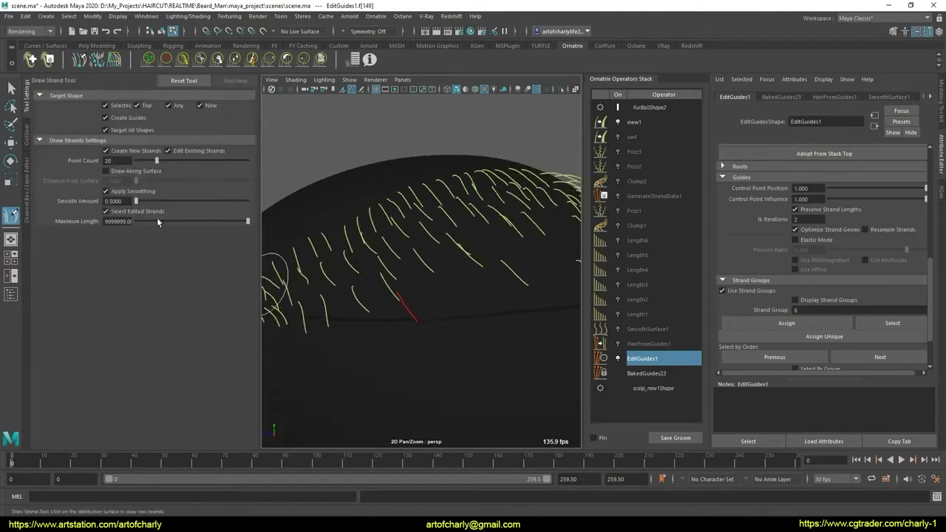
left_click(124, 170)
type("0.1000")
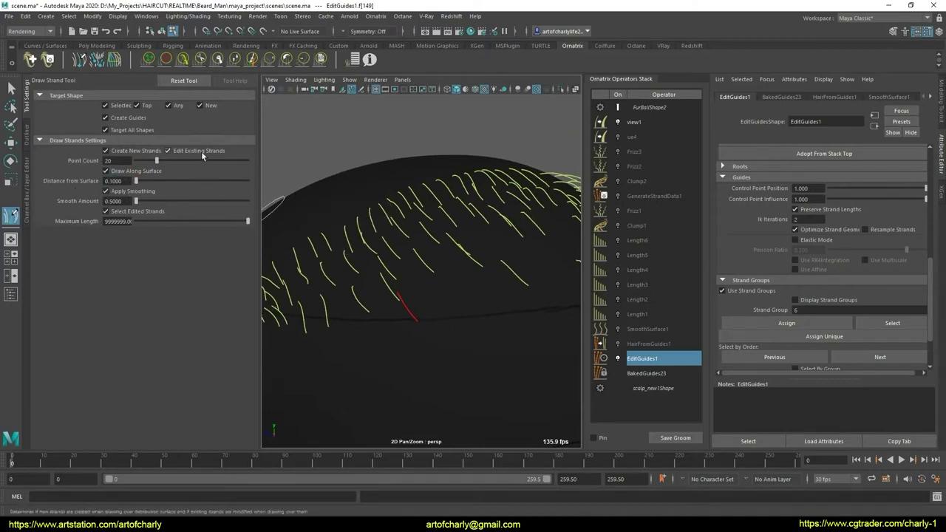
left_click(199, 150)
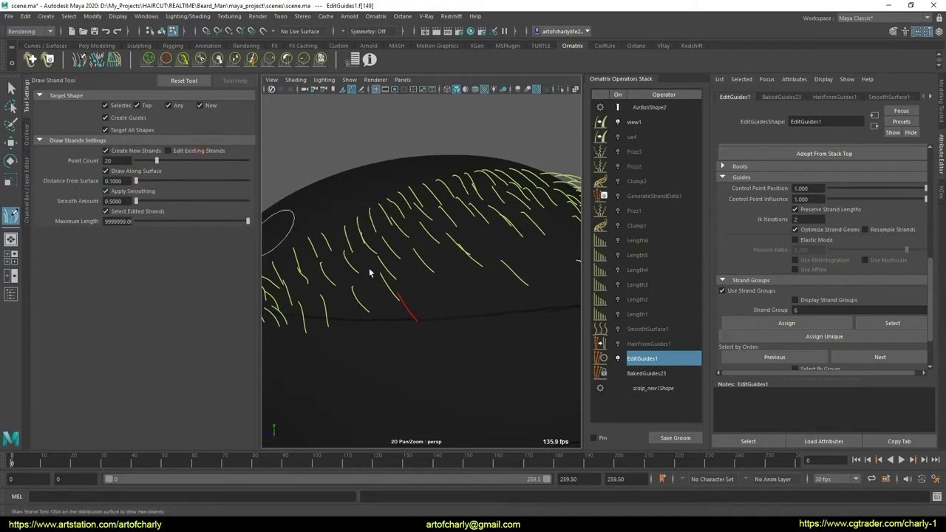
scroll(414, 289, "up", 2)
scroll(436, 292, "up", 1)
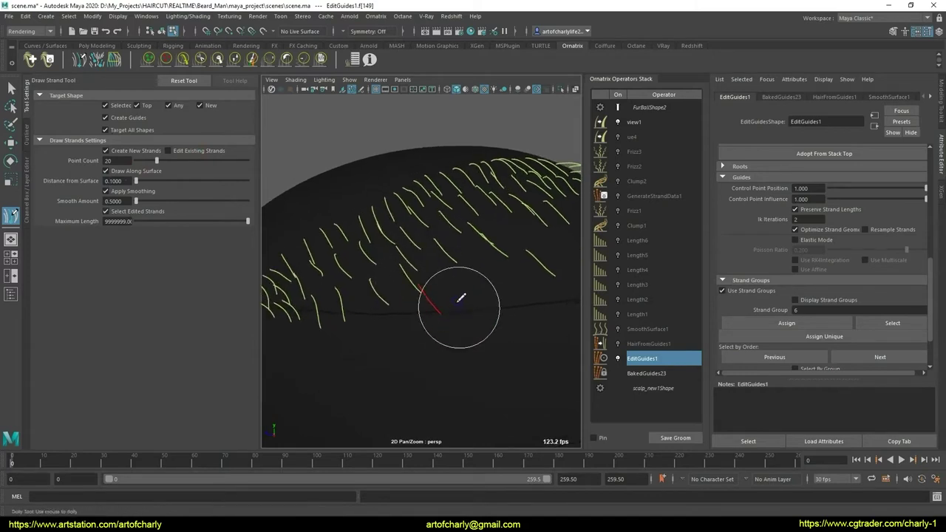
scroll(444, 299, "up", 1)
Draw a new guide strand along the scalp in a gap between existing guides
mouse_move(440, 301)
left_mouse_down("alt")
mouse_move(433, 291)
mouse_move(502, 307)
left_mouse_up("alt")
left_click_drag(465, 286, 459, 274, "alt")
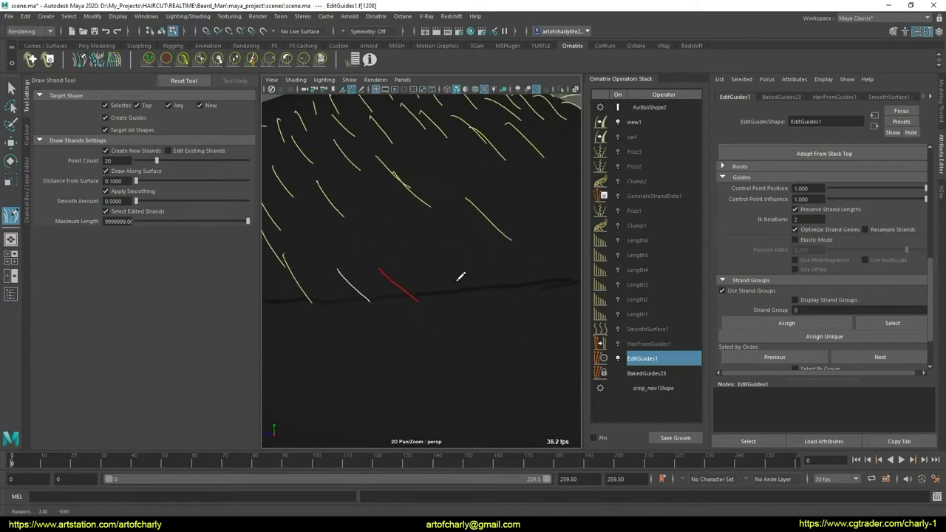
right_click_drag(482, 266, 459, 277, "alt")
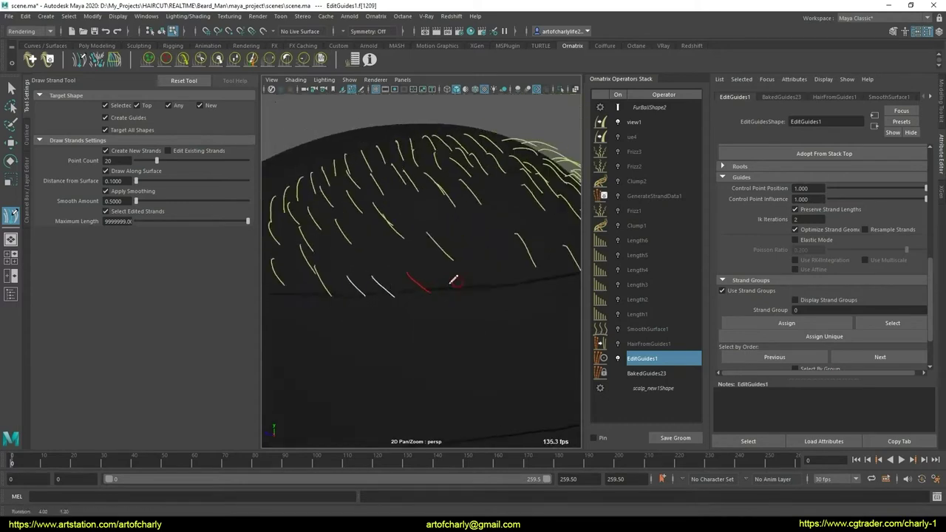
mouse_move(516, 270)
left_mouse_down("alt")
mouse_move(486, 286)
mouse_move(498, 293)
mouse_move(464, 284)
left_mouse_up("alt")
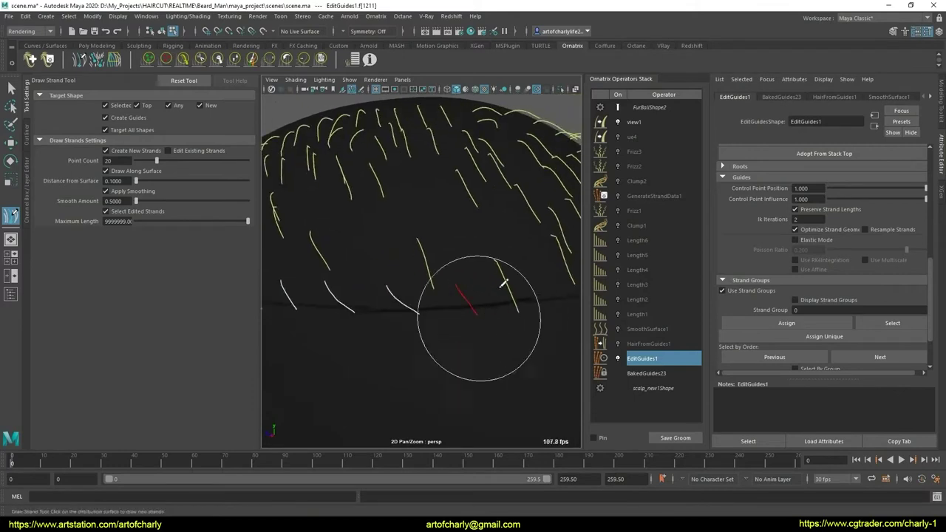
mouse_move(448, 274)
right_mouse_down("alt")
mouse_move(436, 277)
mouse_move(448, 310)
mouse_move(434, 292)
right_mouse_up("alt")
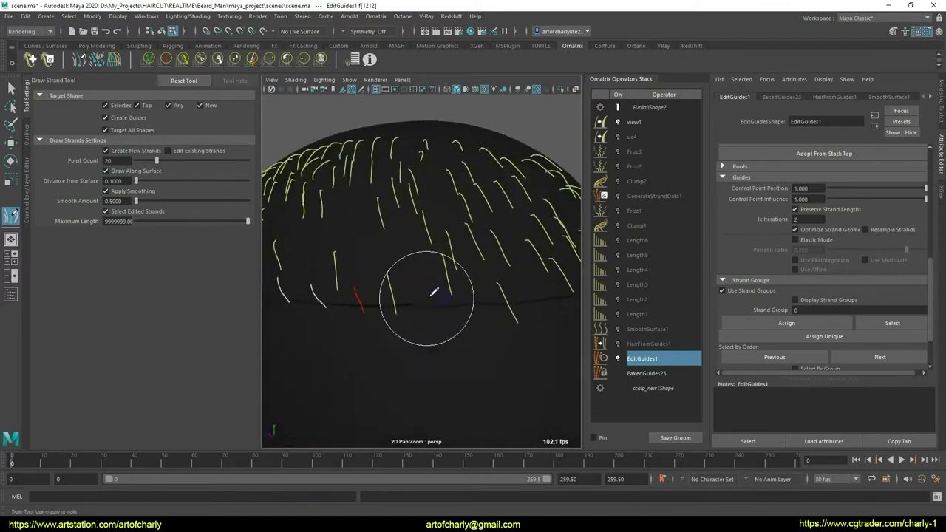
mouse_move(427, 297)
left_mouse_down("alt")
mouse_move(517, 291)
mouse_move(482, 306)
mouse_move(501, 294)
left_mouse_up("alt")
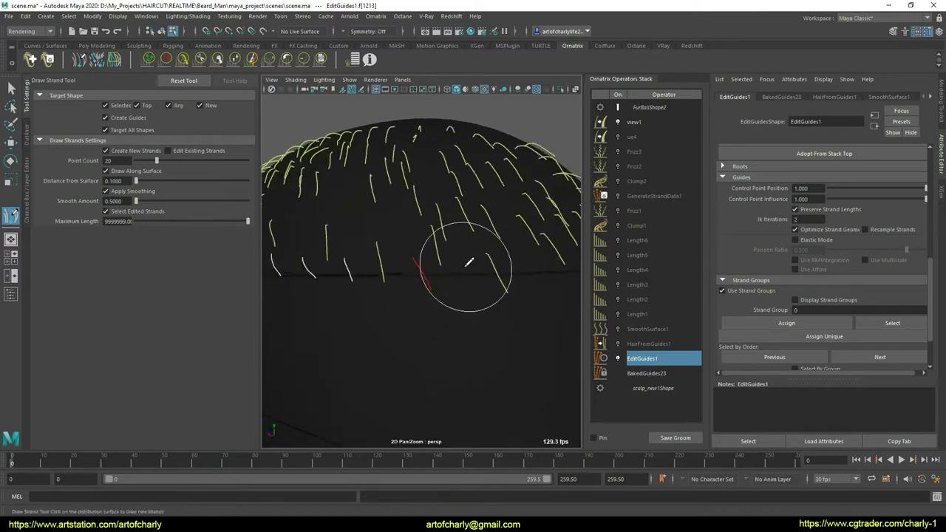
mouse_move(477, 288)
left_mouse_down("alt")
mouse_move(507, 273)
mouse_move(466, 275)
mouse_move(479, 298)
mouse_move(475, 274)
mouse_move(481, 285)
left_mouse_up("alt")
right_click_drag(481, 286, 451, 301, "alt")
mouse_move(451, 301)
left_mouse_down("alt")
mouse_move(475, 281)
mouse_move(460, 285)
mouse_move(414, 262)
left_mouse_up("alt")
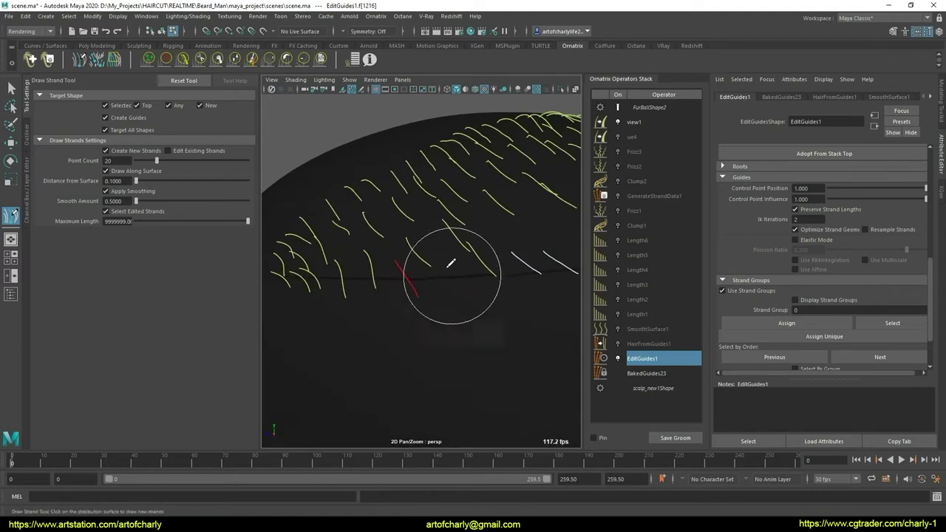
left_click_drag(473, 283, 408, 264, "alt")
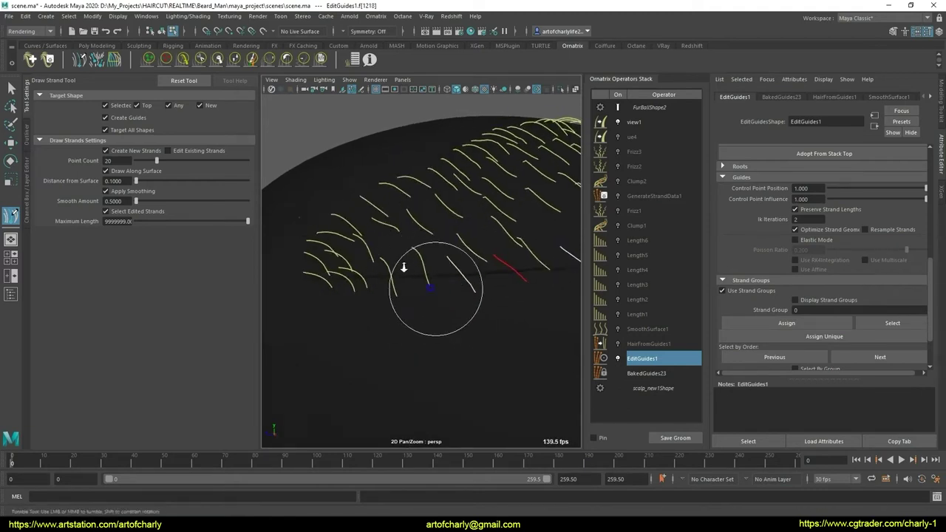
mouse_move(404, 268)
right_mouse_down("alt")
mouse_move(428, 281)
mouse_move(458, 268)
right_mouse_up("alt")
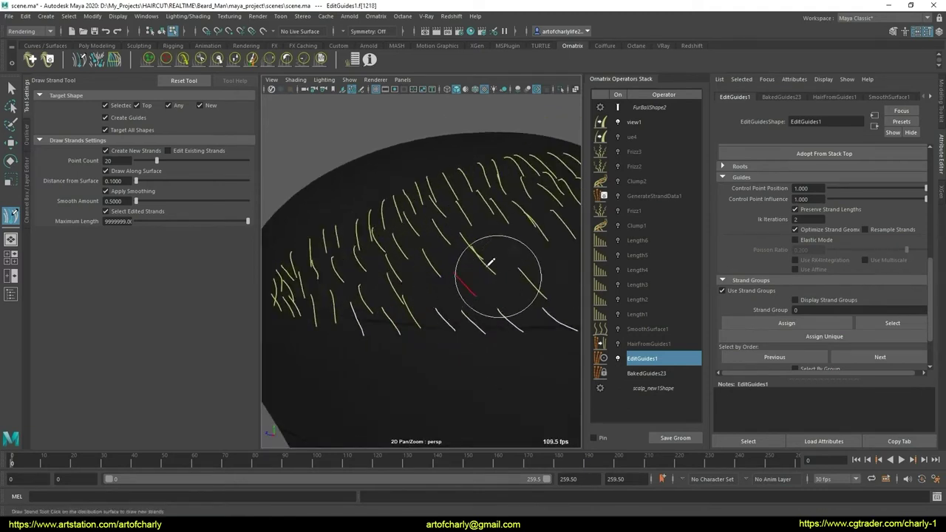
middle_click_drag(490, 262, 475, 271, "alt")
mouse_move(495, 275)
left_mouse_down("alt")
mouse_move(502, 258)
mouse_move(482, 240)
left_mouse_up("alt")
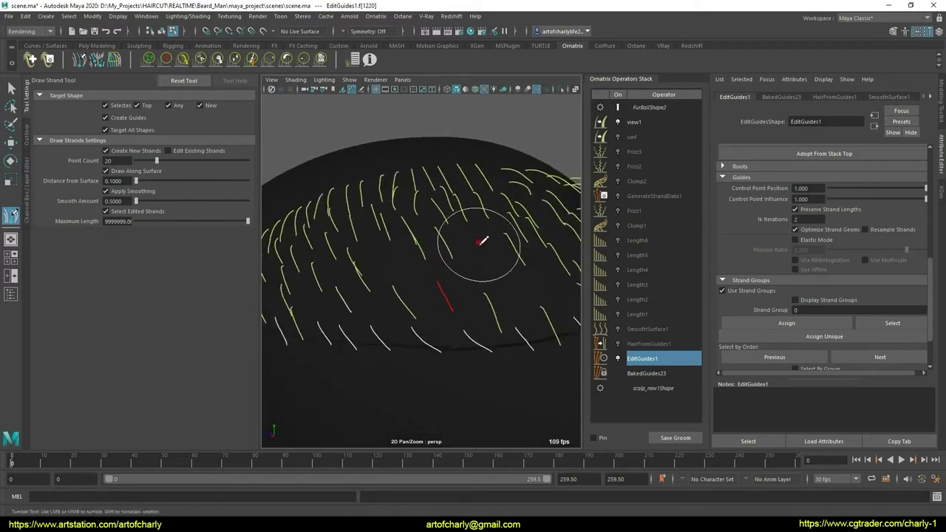
mouse_move(510, 272)
left_mouse_down("alt")
mouse_move(484, 281)
mouse_move(507, 266)
mouse_move(366, 267)
left_mouse_up("alt")
scroll(448, 302, "up", 5)
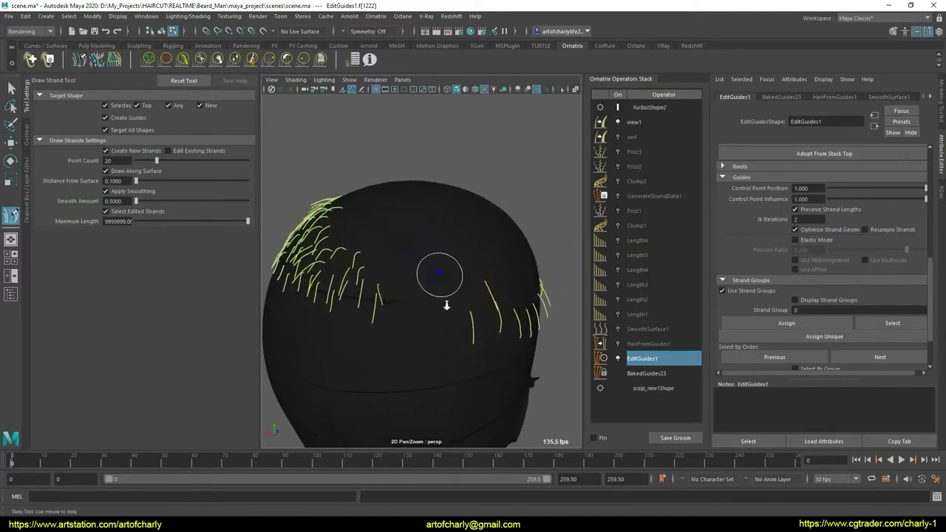
scroll(422, 303, "up", 3)
scroll(407, 303, "up", 2)
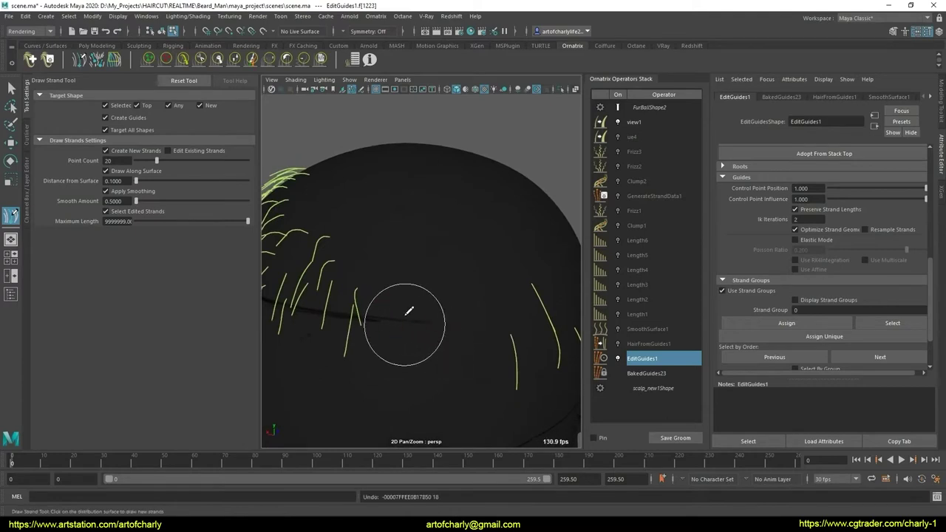
left_click_drag(439, 314, 436, 351)
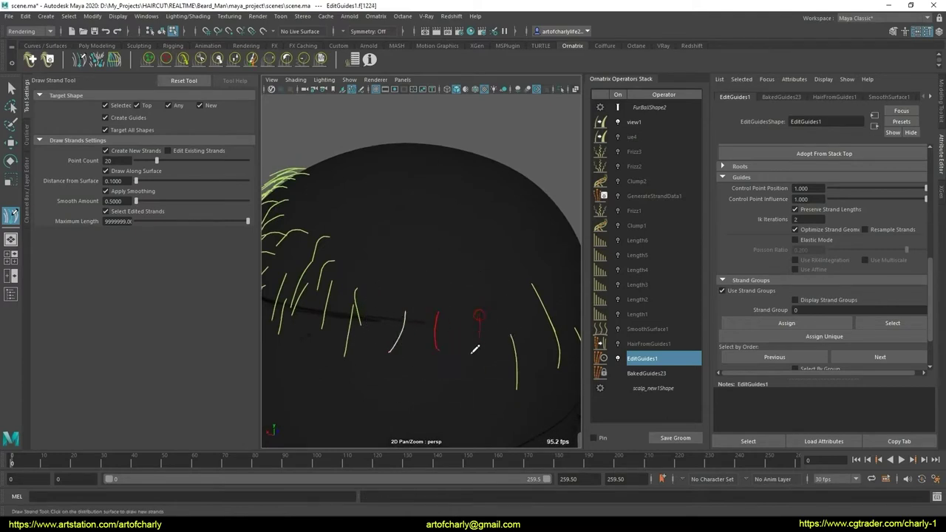
Return to selection and marquee-select the guides on top of the head
scroll(445, 251, "down", 6)
mouse_move(443, 296)
left_mouse_down("alt")
mouse_move(498, 289)
mouse_move(490, 274)
left_mouse_up("alt")
key("q")
mouse_move(324, 218)
left_mouse_down()
mouse_move(574, 342)
mouse_move(416, 312)
mouse_move(354, 313)
mouse_move(395, 347)
left_mouse_up()
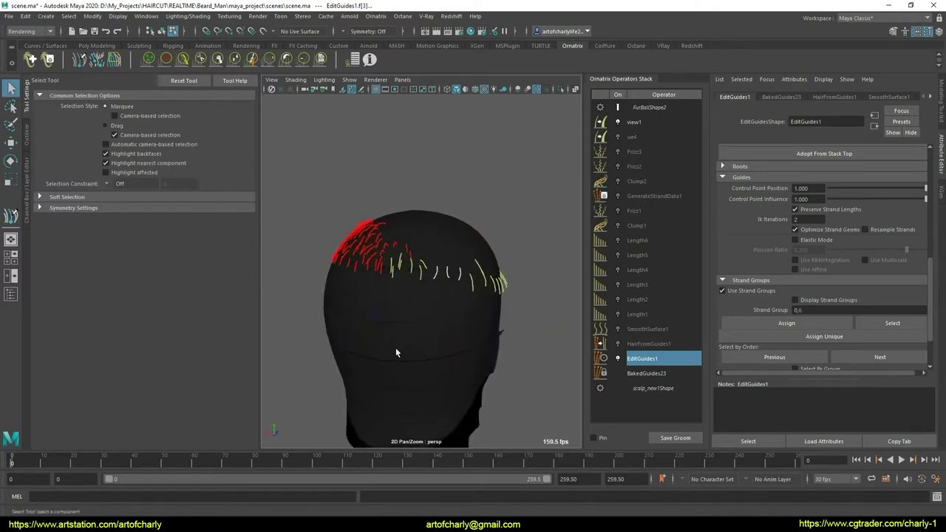
Assign the guides across the crown to strand group 6
scroll(849, 278, "down", 2)
left_click(813, 252)
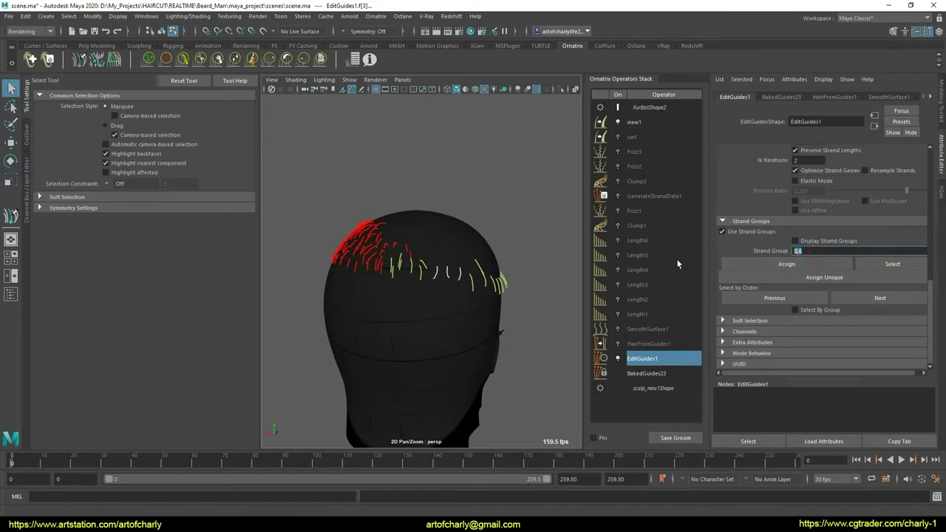
type("6")
left_click(777, 264)
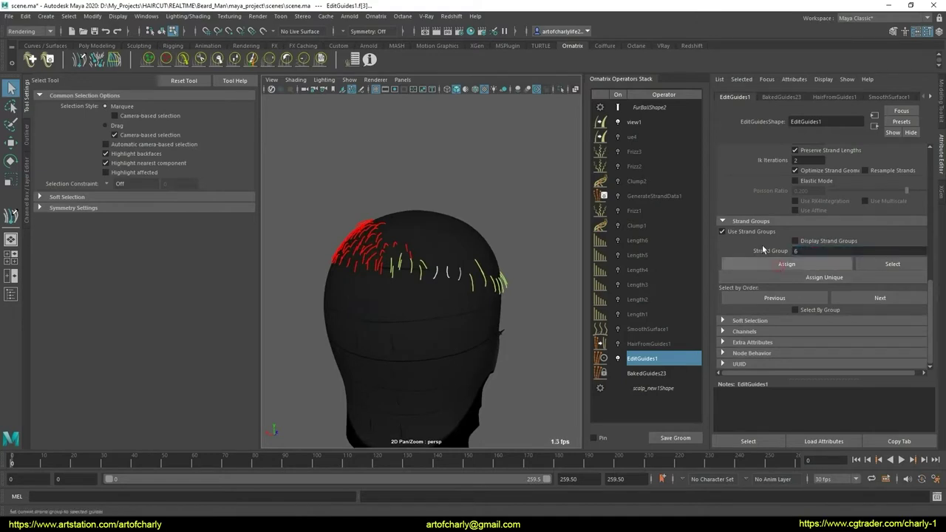
scroll(780, 262, "down", 3)
scroll(791, 251, "down", 1)
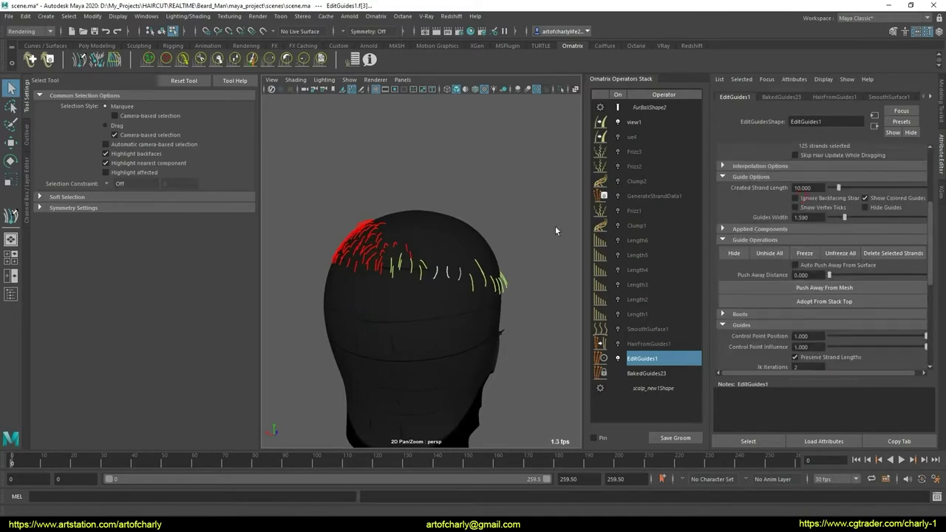
left_click_drag(298, 175, 540, 360)
scroll(755, 254, "down", 5)
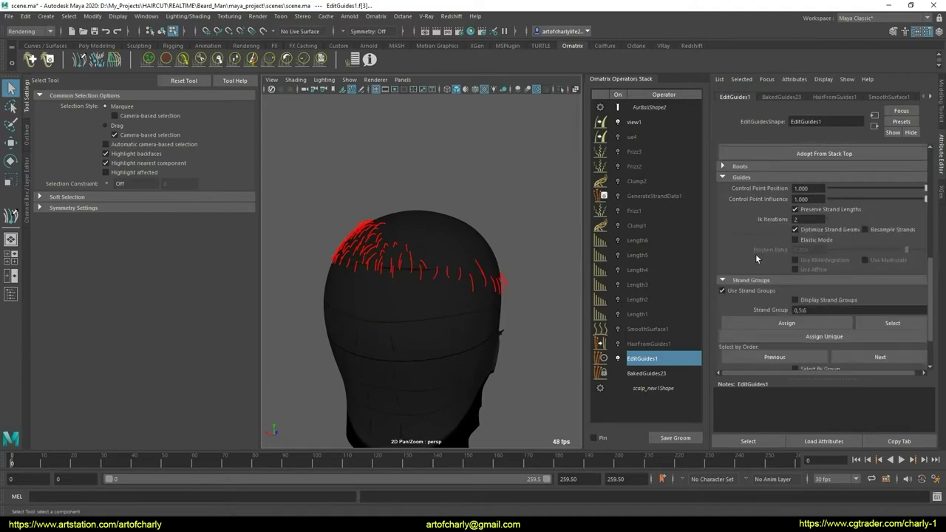
type("6")
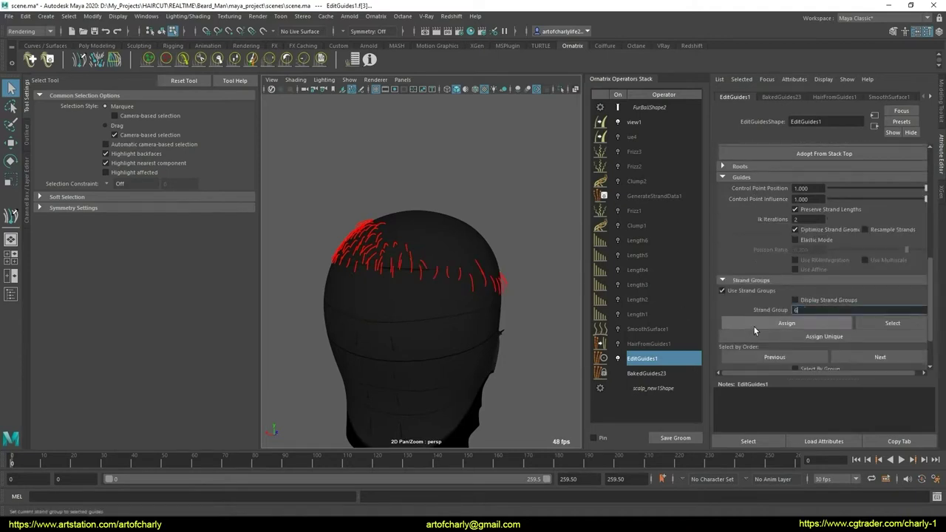
left_click(753, 323)
Unhide all hidden guides and orbit the head to inspect them
mouse_move(435, 295)
left_mouse_down("alt")
mouse_move(530, 266)
mouse_move(447, 310)
left_mouse_up("alt")
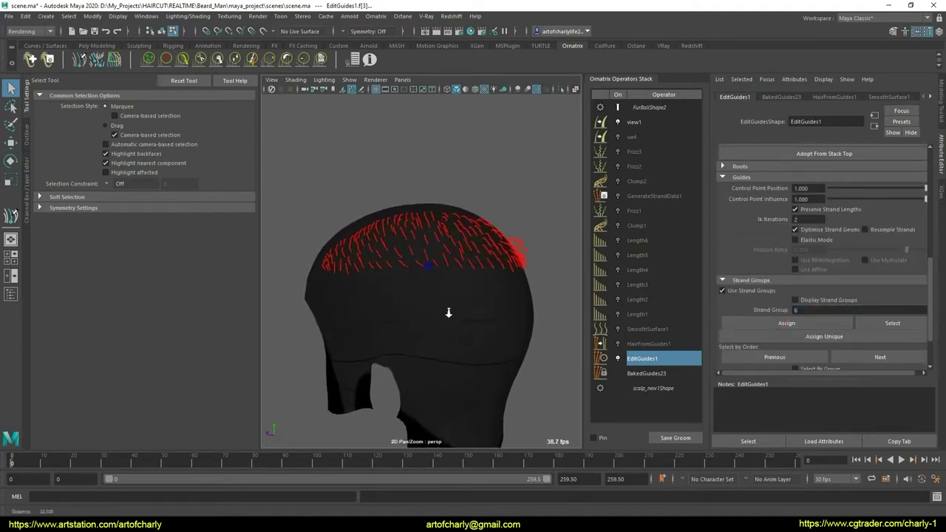
scroll(448, 311, "up", 5)
scroll(768, 240, "up", 4)
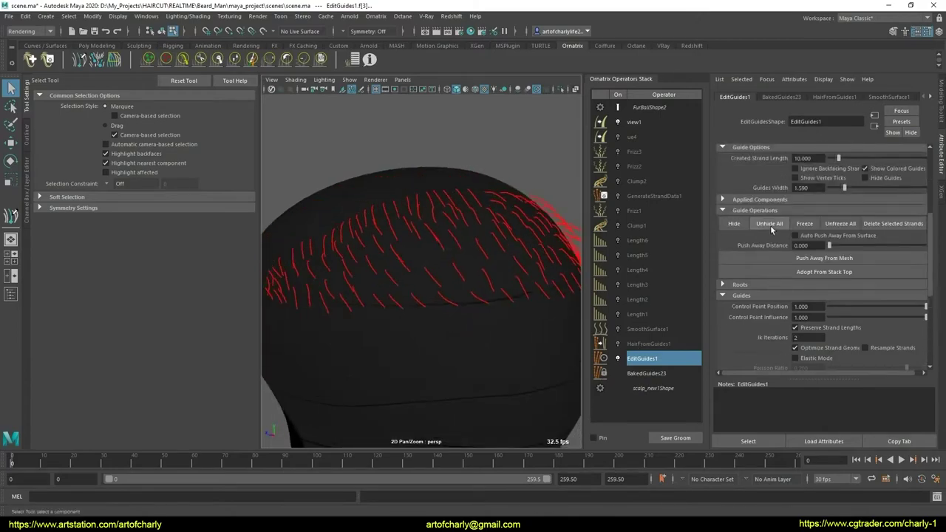
left_click(770, 225)
scroll(452, 265, "down", 3)
mouse_move(452, 266)
left_mouse_down("alt")
mouse_move(330, 261)
mouse_move(453, 264)
mouse_move(491, 277)
left_mouse_up("alt")
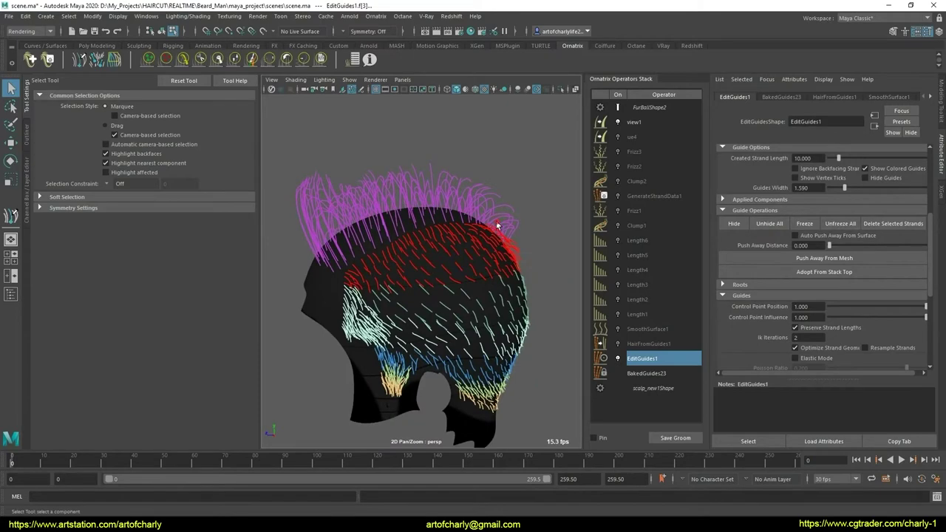
Enable HairFromGuides1 and assign the lambert1 material to the generated hair
left_click_drag(497, 226, 522, 248, "alt")
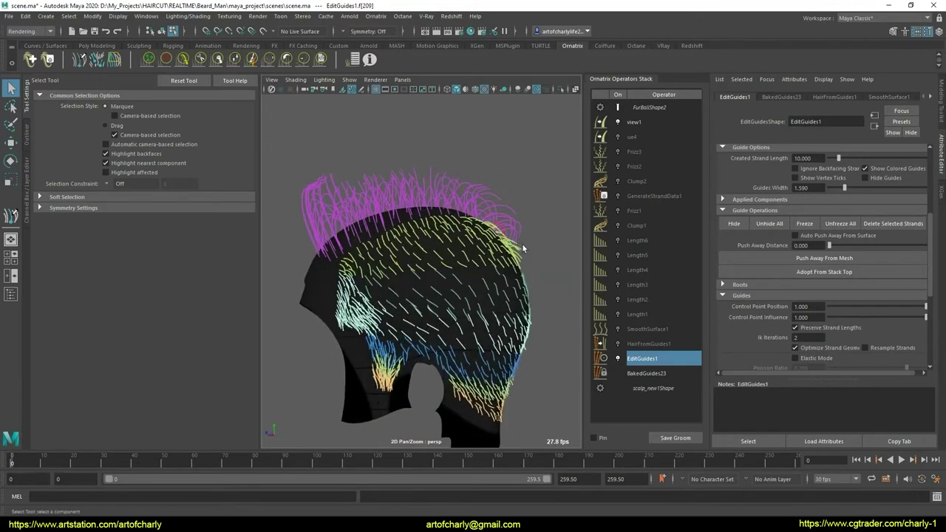
left_click(676, 344)
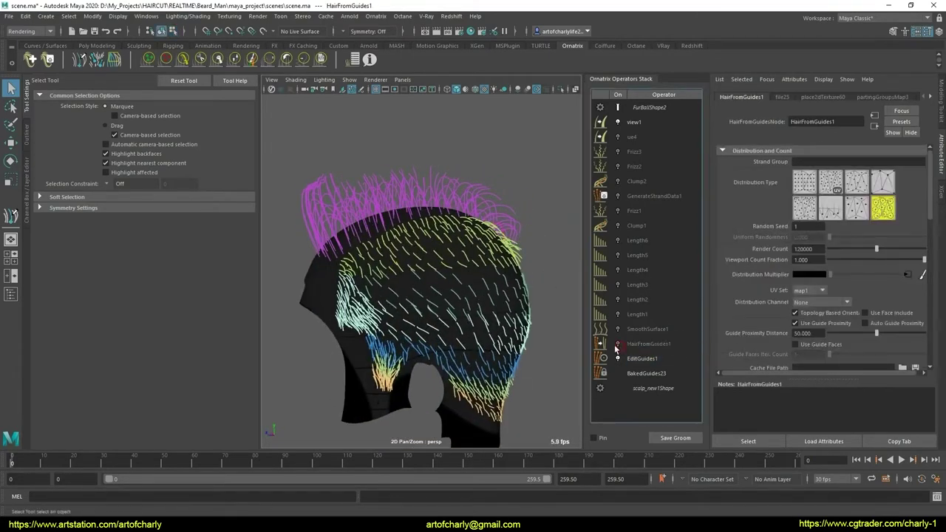
left_click(617, 345)
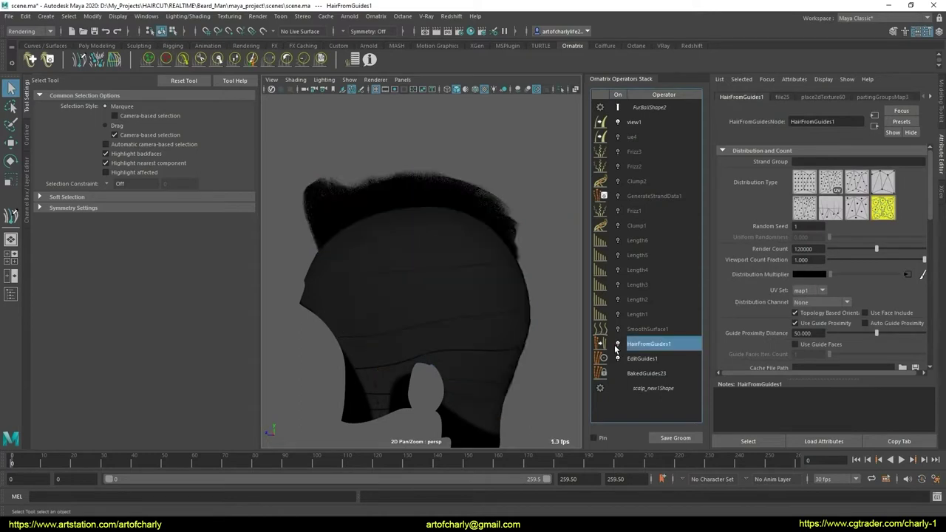
left_click_drag(496, 297, 493, 268, "alt")
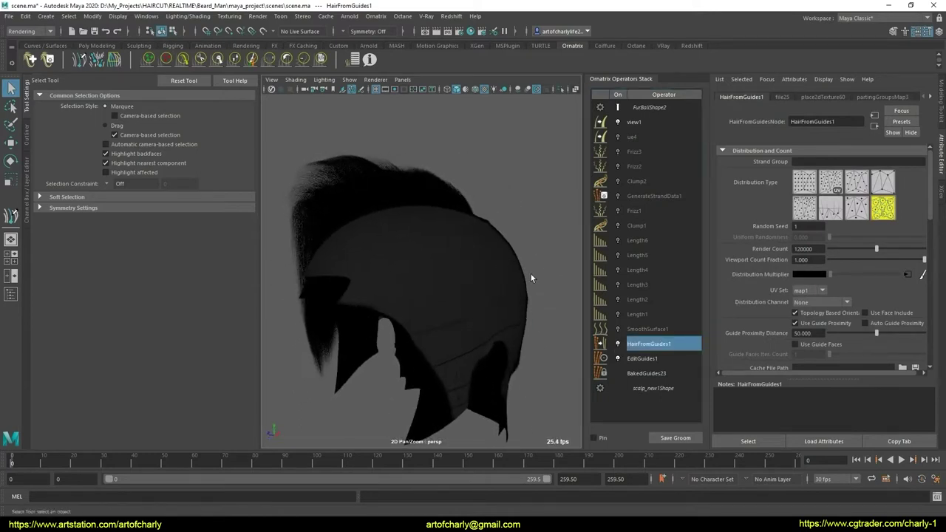
left_click_drag(494, 267, 608, 309, "alt")
left_click(439, 190)
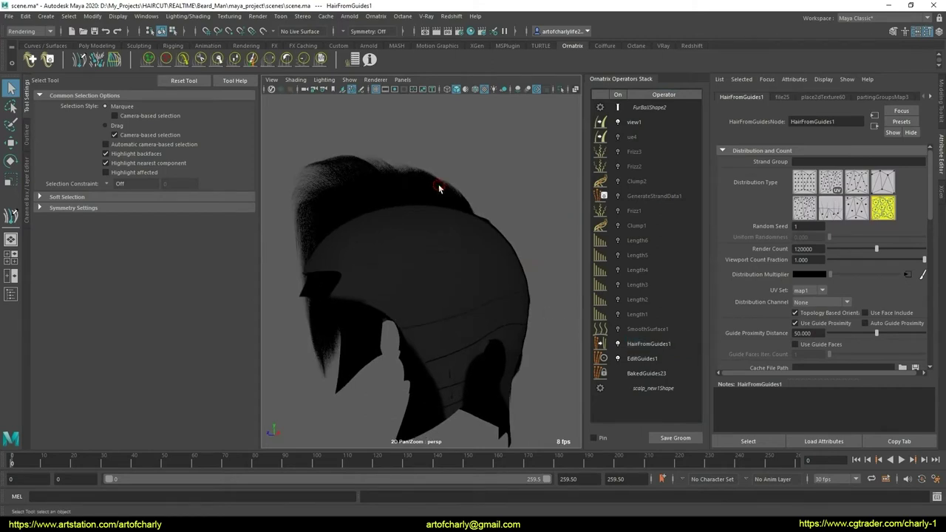
right_click_drag(397, 175, 421, 409)
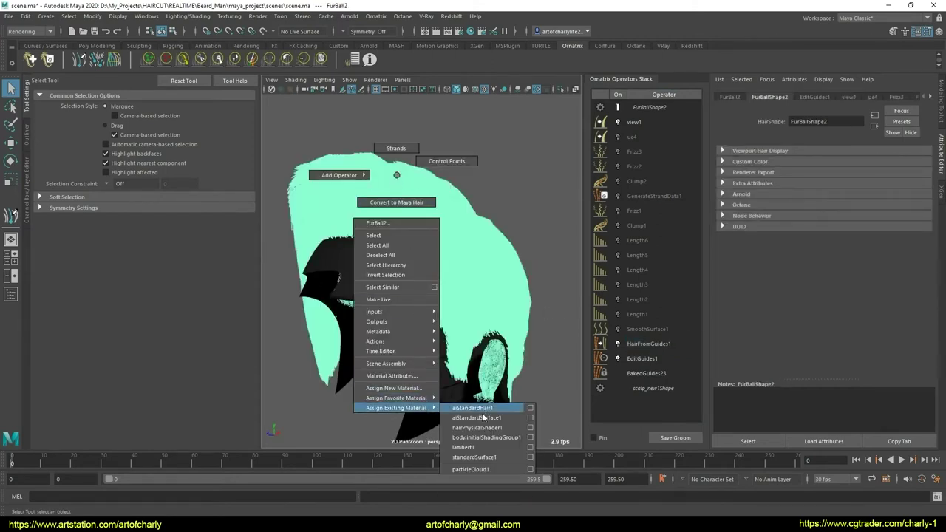
left_click(482, 447)
Switch HairFromGuides1 off again so only guides show, then select the scalp mesh
left_click(649, 344)
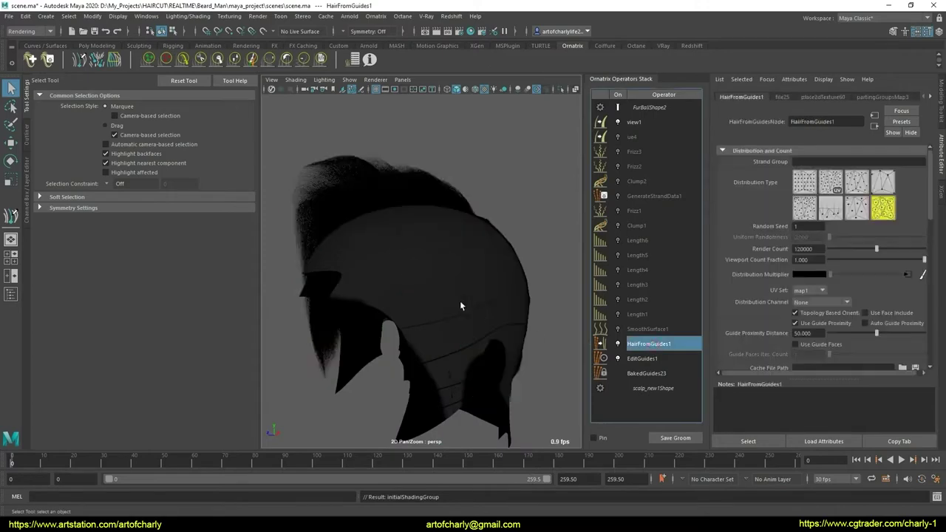
left_click_drag(460, 300, 433, 315, "alt")
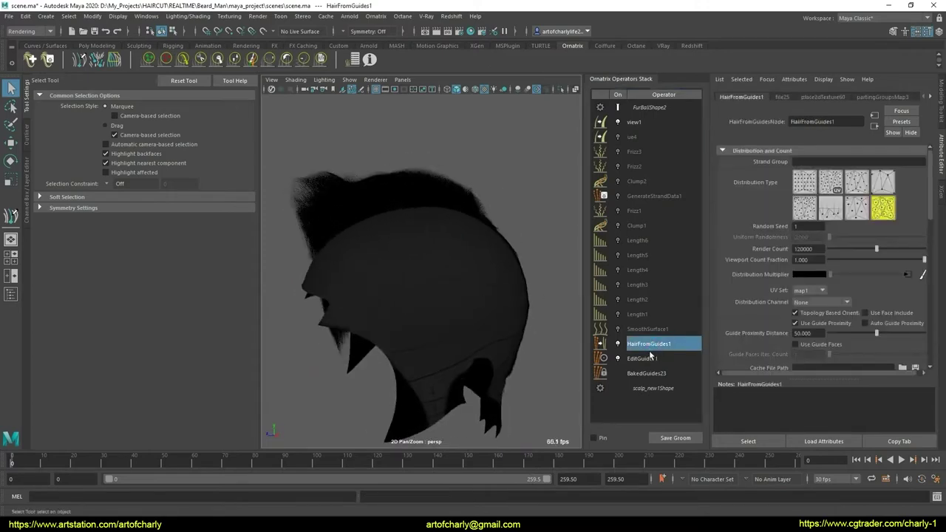
left_click(619, 345)
left_click_drag(510, 311, 529, 297, "alt")
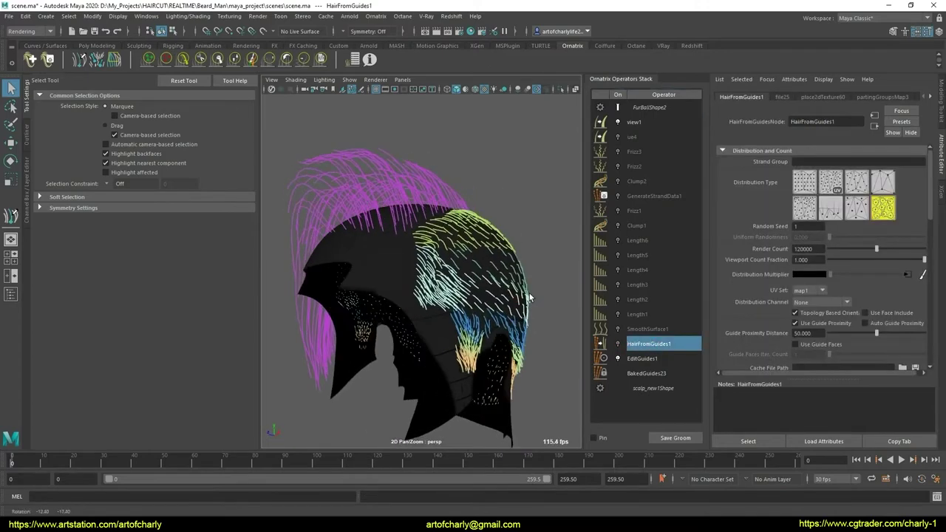
left_click(427, 391)
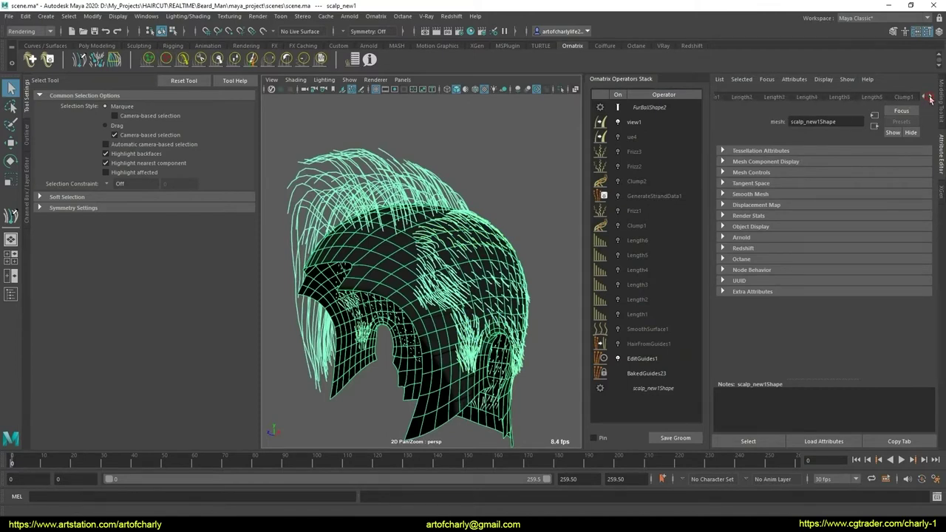
Break the texture connection on lambert1's Transparency attribute
left_click(794, 79)
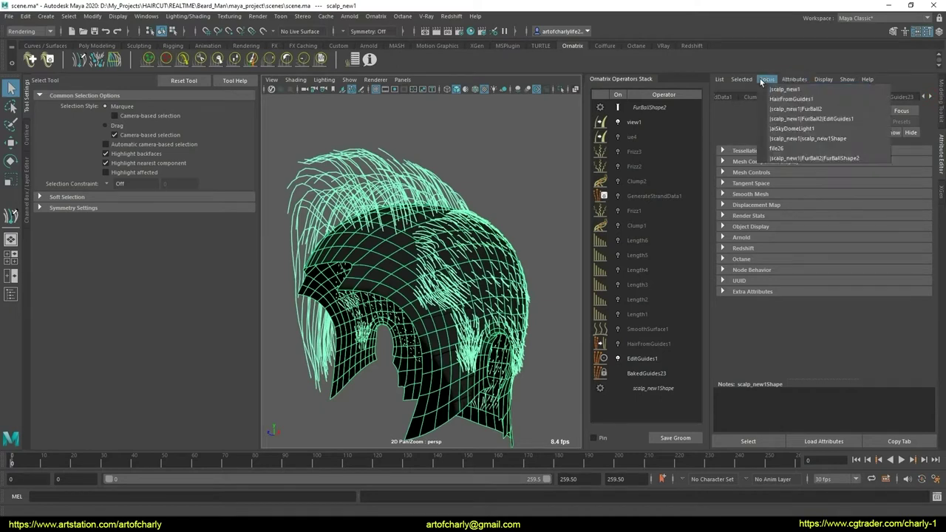
left_click(921, 78)
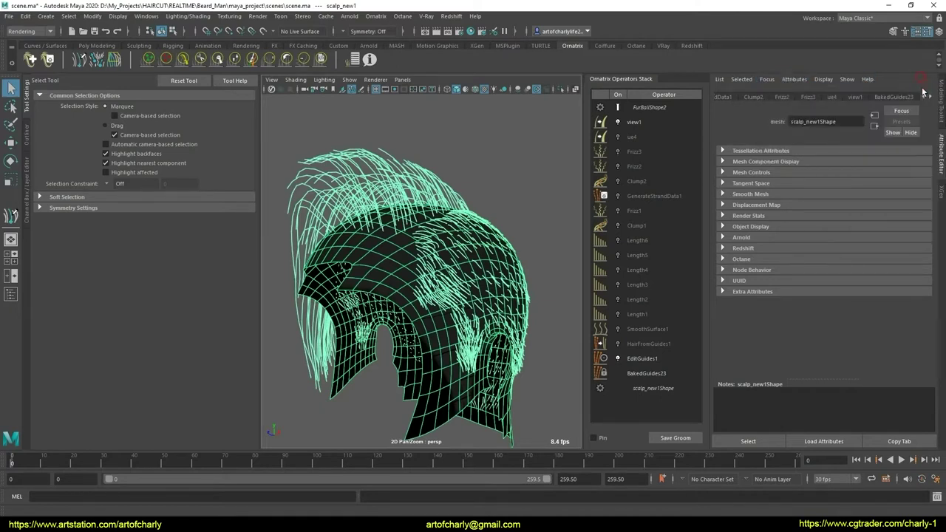
left_click(934, 97)
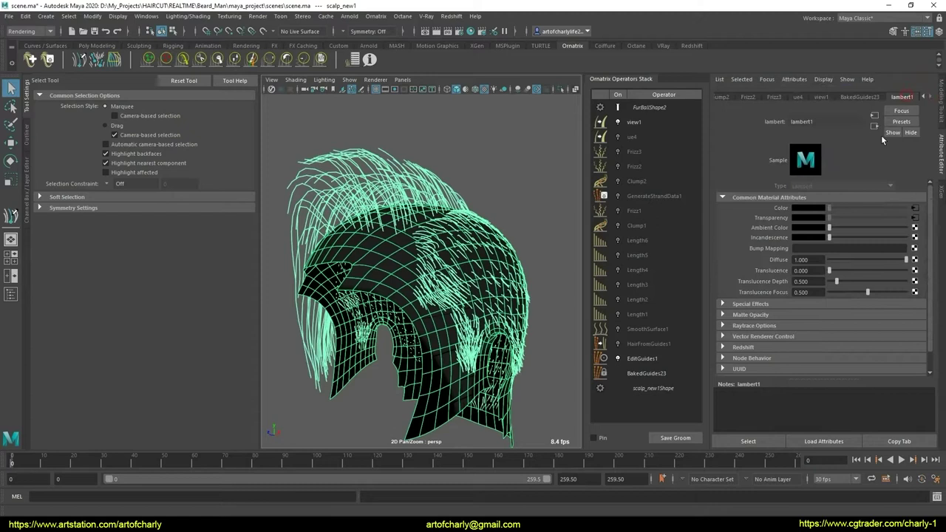
right_click(782, 222)
left_click(842, 242)
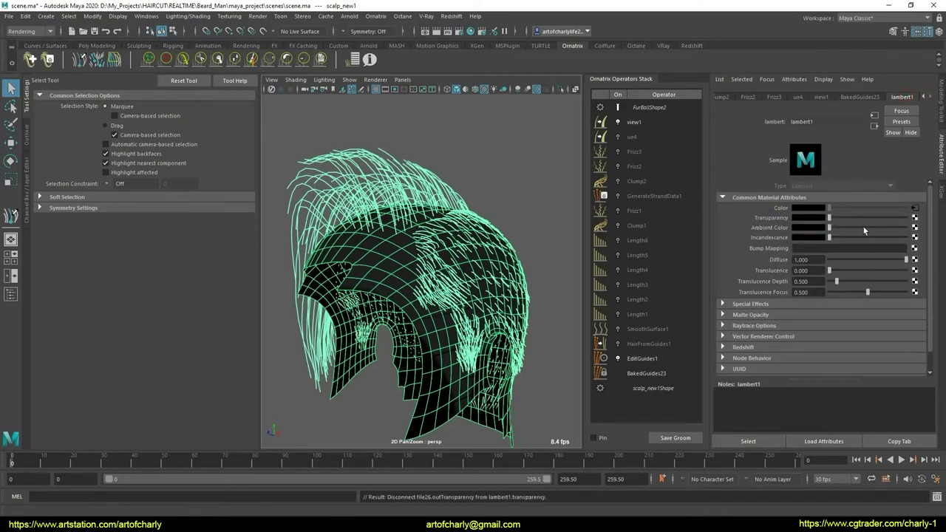
Check the node feeding lambert1's Color, then select the hair object
left_click(914, 212)
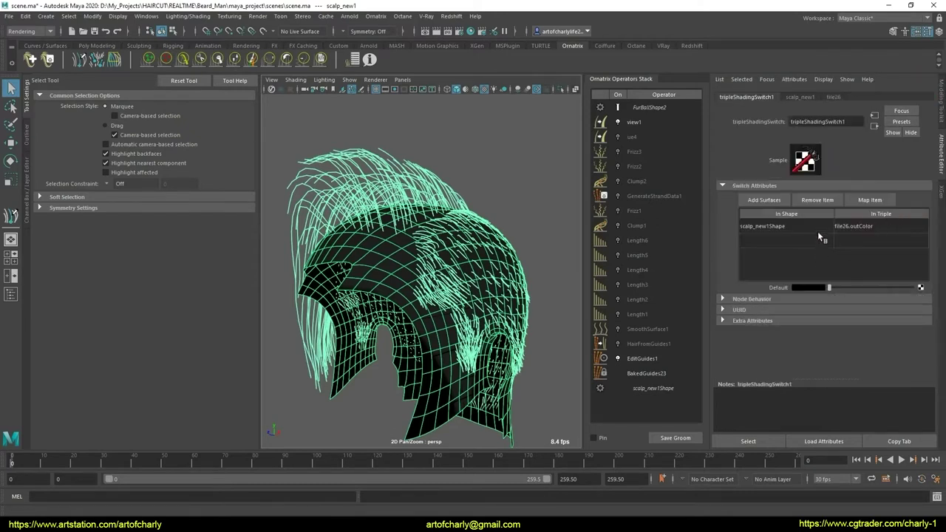
left_click(873, 127)
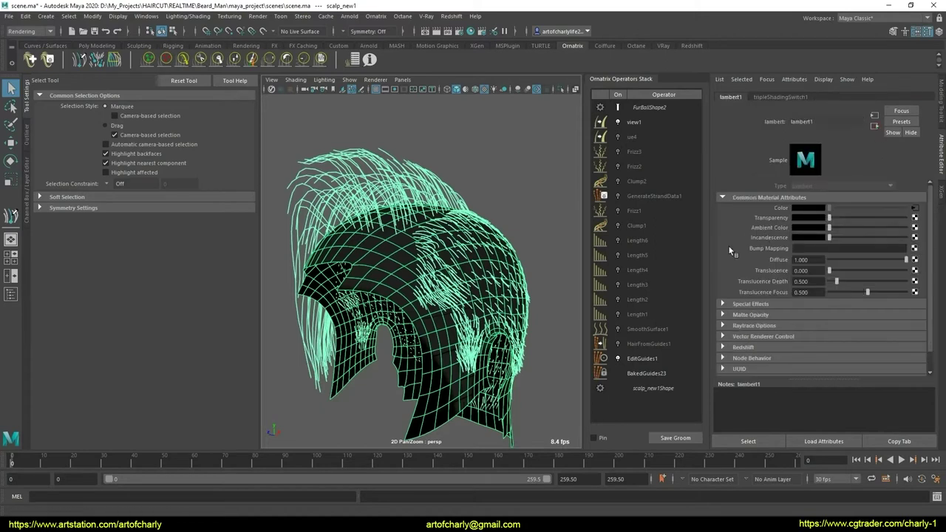
left_click(401, 180)
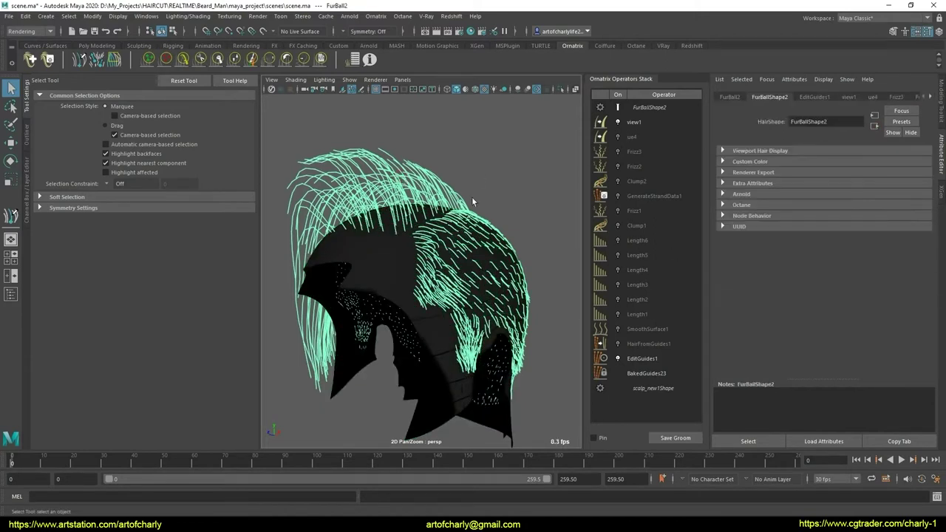
Assign aiStandardHair1 to the hair and turn HairFromGuides1 back on
right_click_drag(404, 190, 426, 420)
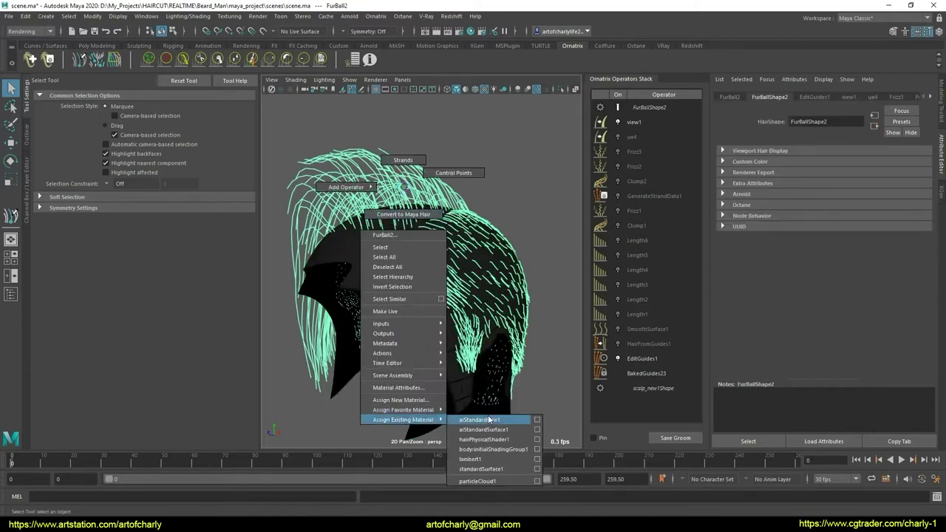
left_click(489, 420)
left_click(650, 345)
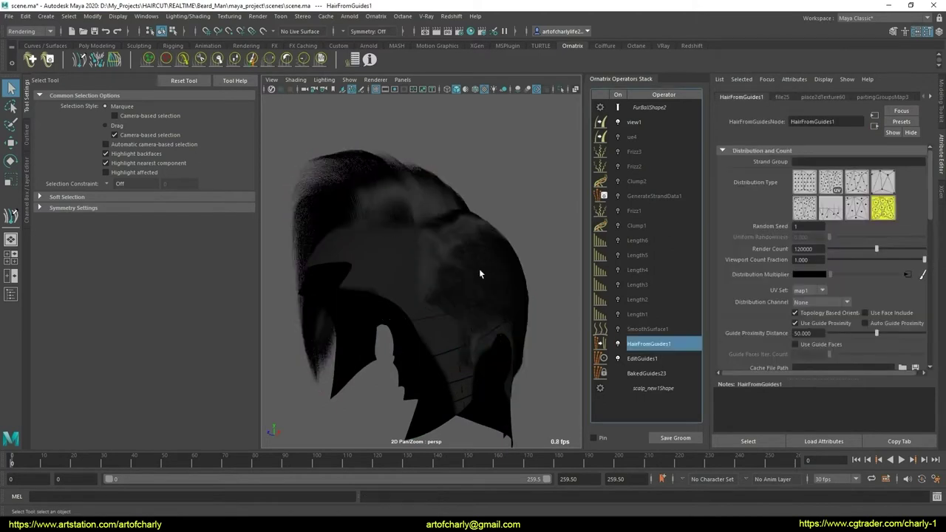
mouse_move(481, 271)
left_mouse_down("alt")
mouse_move(399, 271)
mouse_move(443, 278)
left_mouse_up("alt")
Enable the SmoothSurface1, Length1 and Length2 operators
left_click(643, 328)
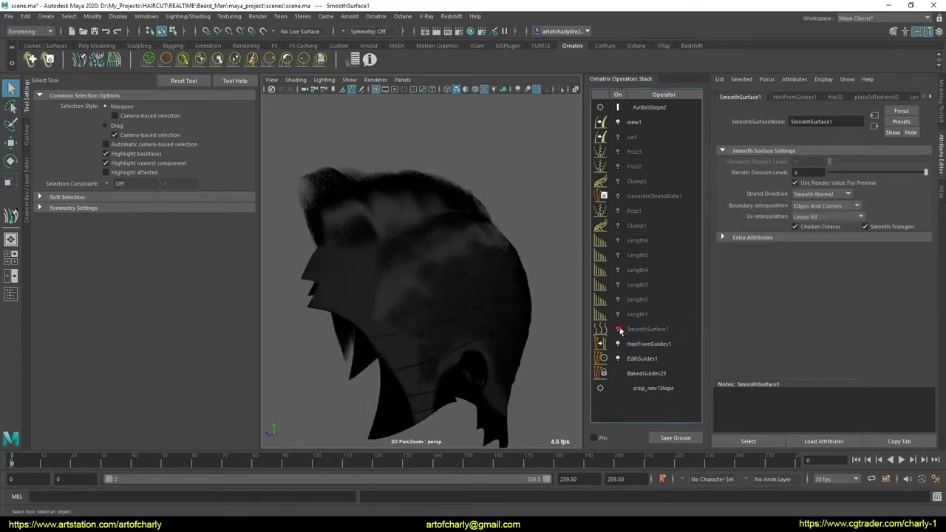
left_click(630, 314)
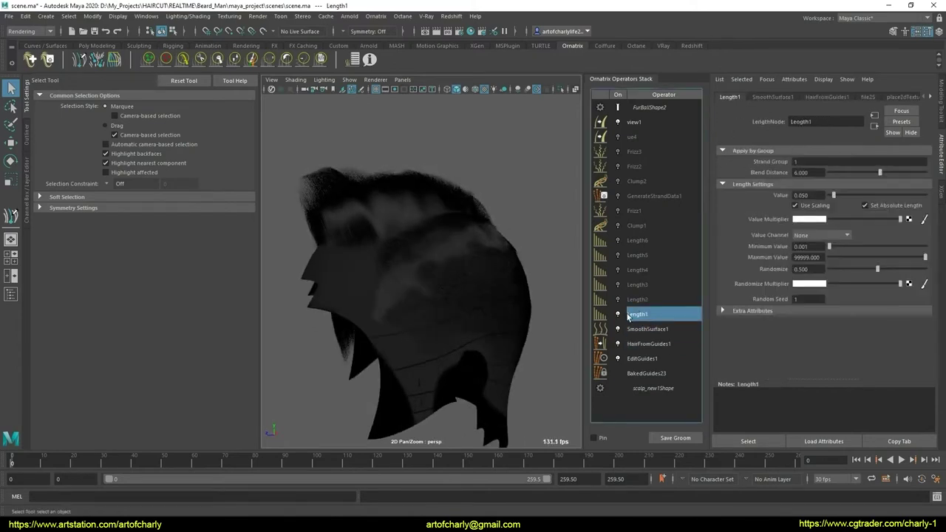
left_click(633, 299)
left_click(618, 300)
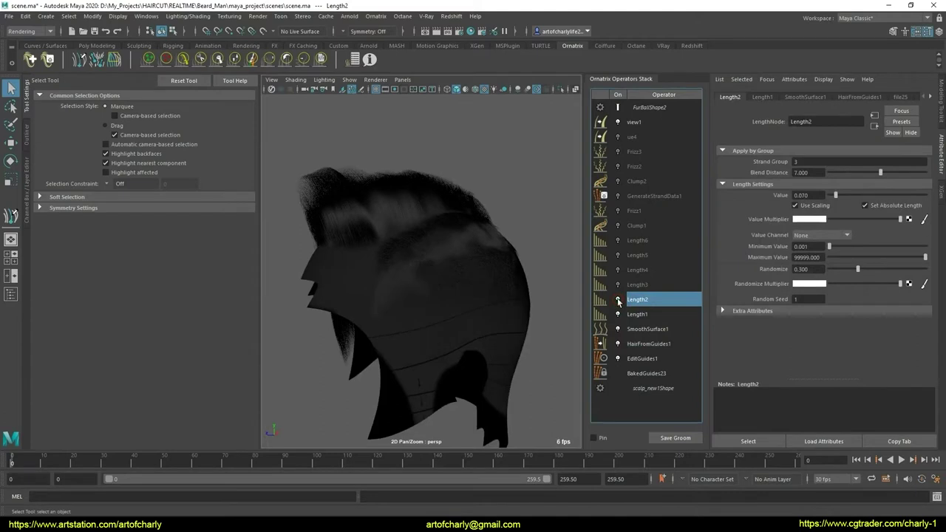
Assign hairPhysicalShader1 to the hair and enable the Length3 operator
left_click(656, 107)
right_click(415, 201)
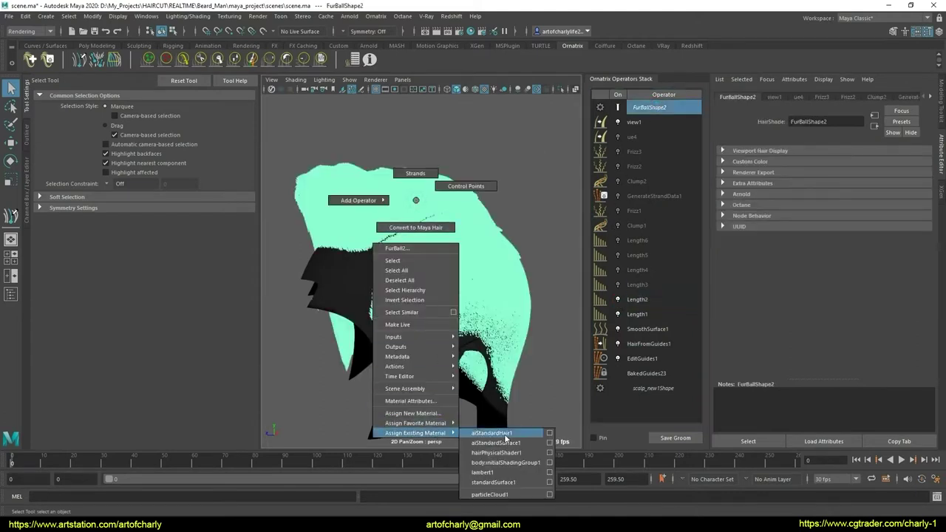
left_click(511, 452)
left_click(641, 286)
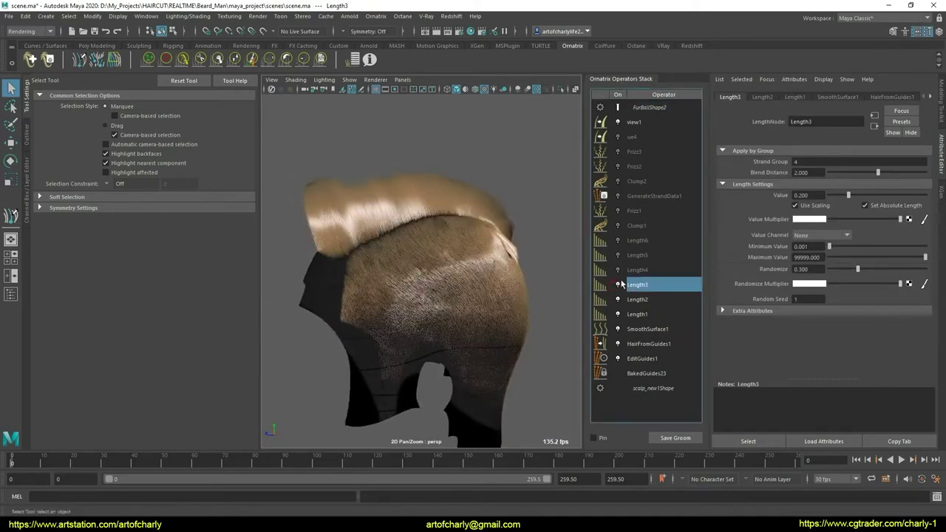
Turn the GenerateStrandData1, Frizz2 and Frizz3 operators back on
left_click(635, 240)
left_click_drag(553, 278, 487, 285, "alt")
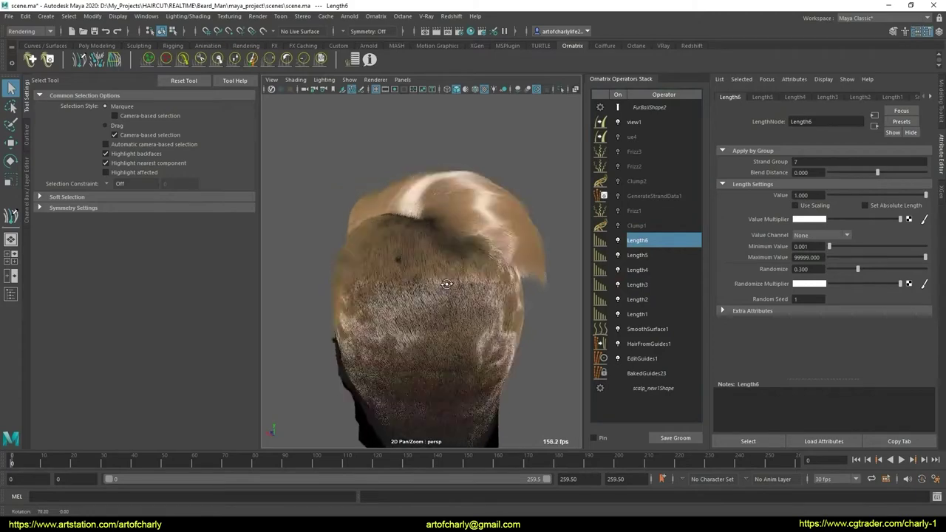
left_click(656, 226)
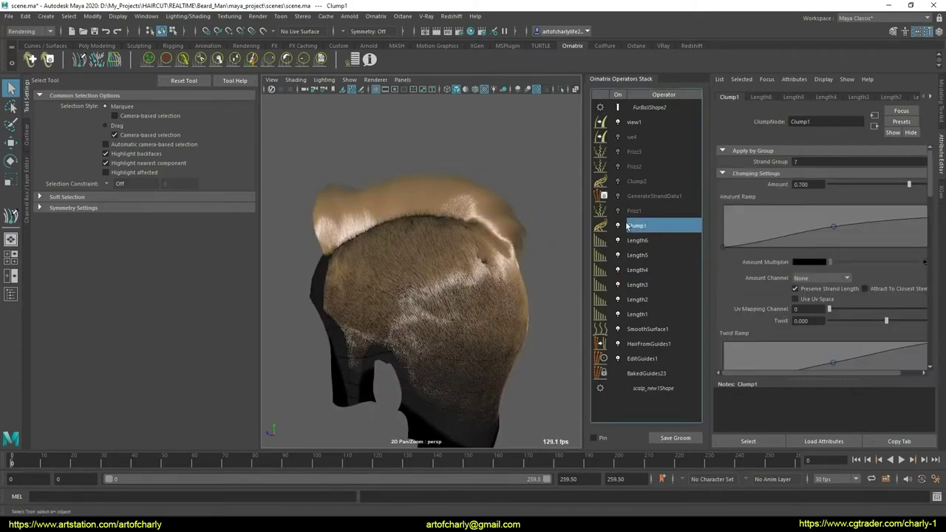
mouse_move(512, 266)
left_mouse_down("alt")
mouse_move(600, 266)
mouse_move(648, 221)
left_mouse_up("alt")
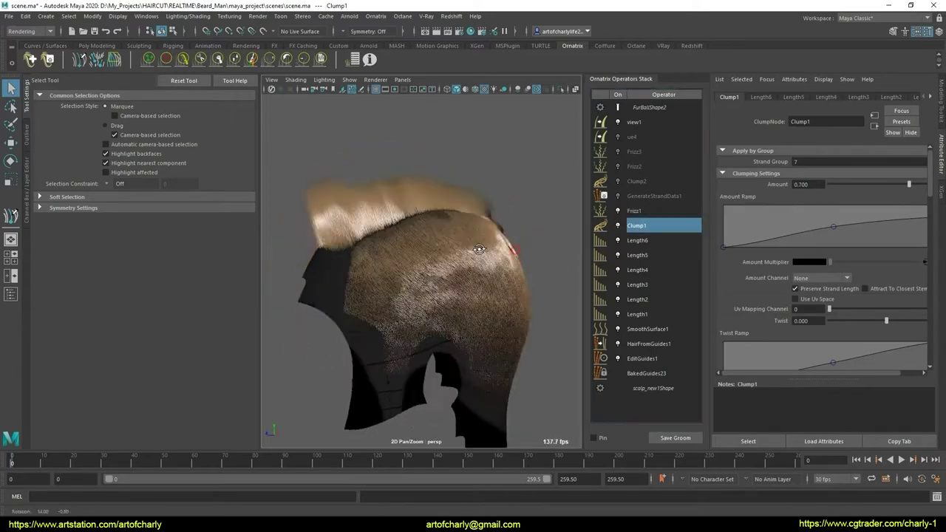
left_click(618, 195)
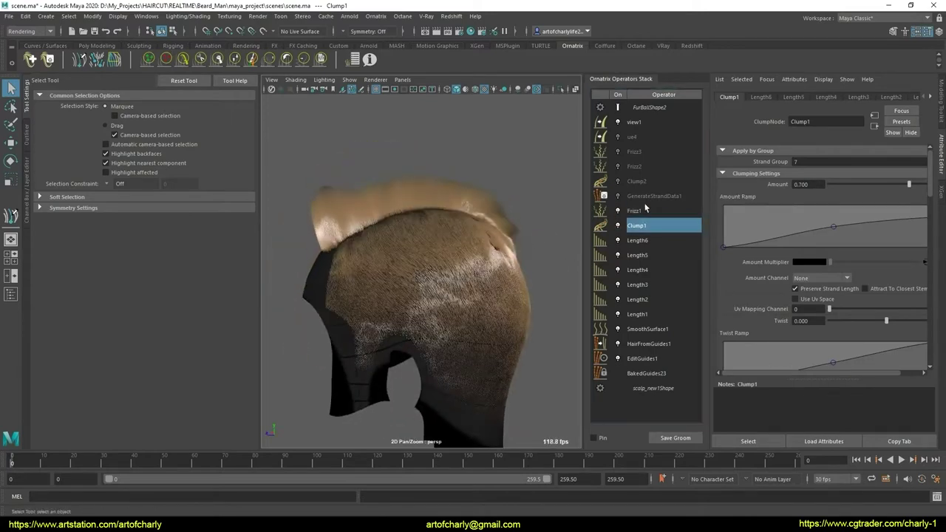
left_click(617, 166)
left_click(618, 152)
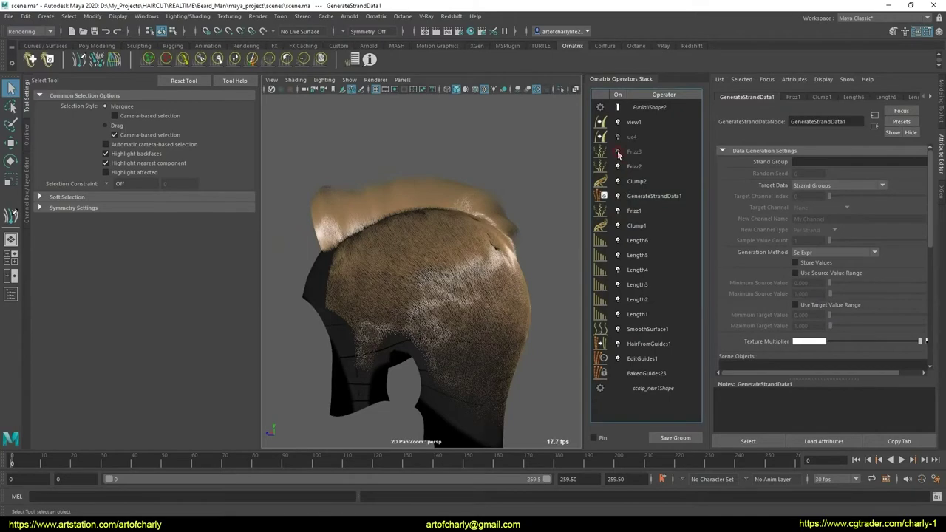
left_click(642, 225)
left_click(637, 240)
Inspect the strands at the back of the groom, then bring up EditGuides1
mouse_move(495, 238)
left_mouse_down("alt")
mouse_move(397, 236)
mouse_move(448, 243)
mouse_move(513, 228)
mouse_move(443, 207)
mouse_move(394, 226)
mouse_move(391, 236)
mouse_move(422, 259)
mouse_move(448, 254)
mouse_move(450, 232)
mouse_move(439, 247)
mouse_move(460, 274)
left_mouse_up("alt")
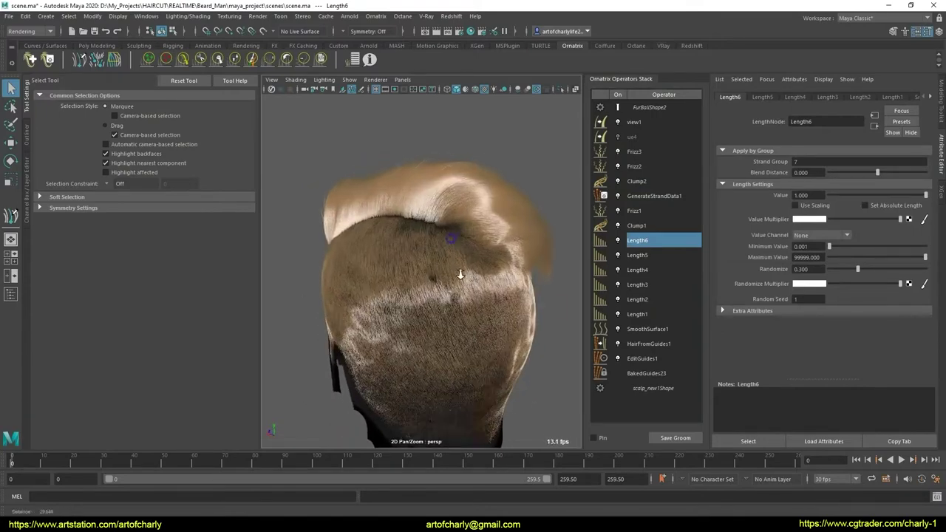
right_click_drag(459, 274, 473, 304, "alt")
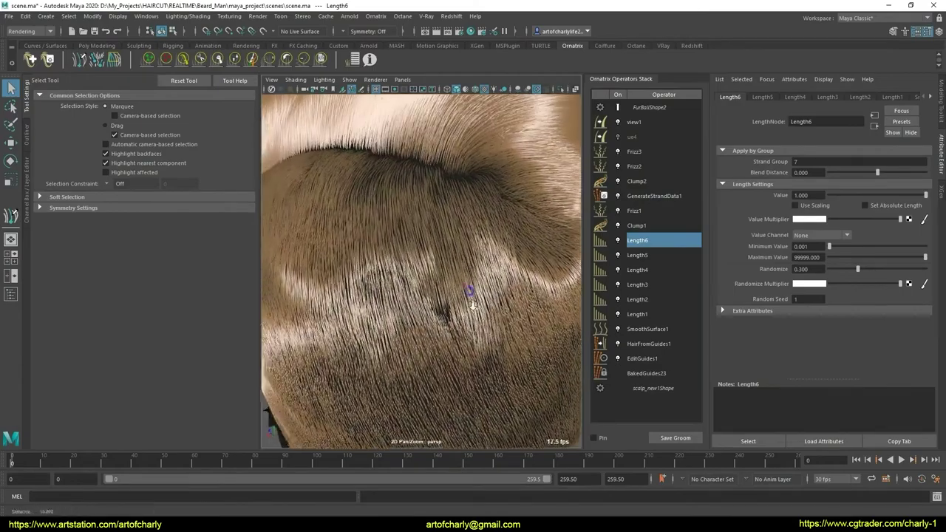
mouse_move(472, 304)
left_mouse_down("alt")
mouse_move(485, 280)
mouse_move(529, 269)
left_mouse_up("alt")
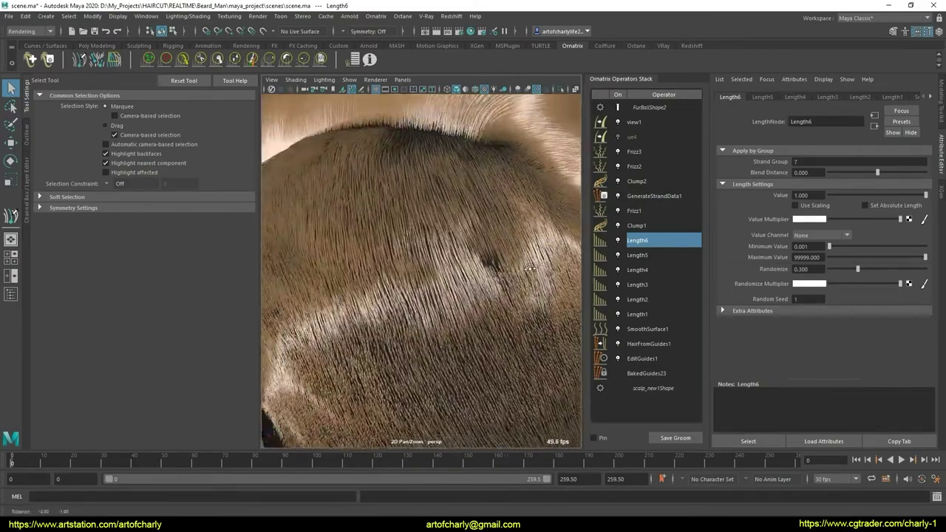
right_click_drag(530, 269, 466, 211, "alt")
mouse_move(466, 211)
left_mouse_down("alt")
mouse_move(536, 219)
mouse_move(525, 216)
mouse_move(532, 211)
mouse_move(384, 245)
left_mouse_up("alt")
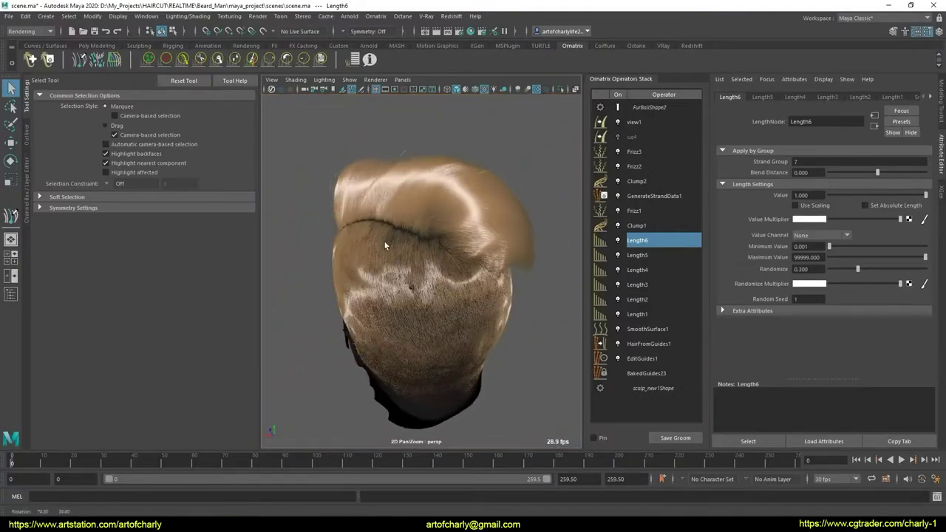
right_click_drag(384, 245, 450, 320, "alt")
left_click_drag(450, 321, 510, 303, "alt")
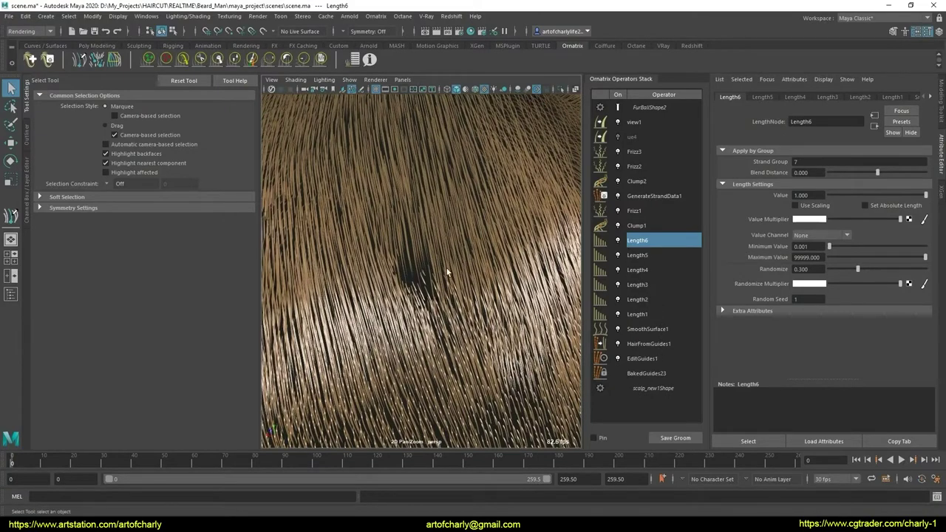
left_click(641, 357)
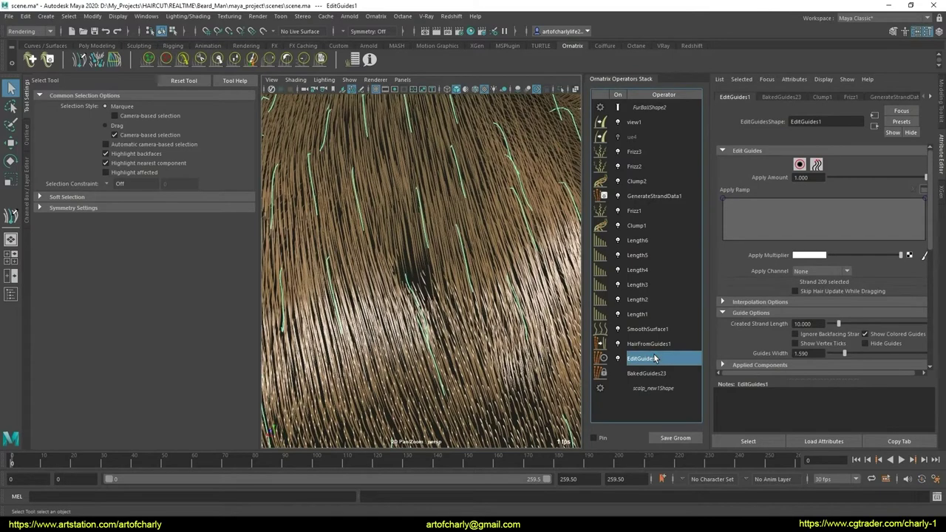
Enable Select Hair and disable Frizz3, Frizz2, Clump2, GenerateStrandData1, Frizz1, Clump1, Length6 and Length5
left_click(798, 165)
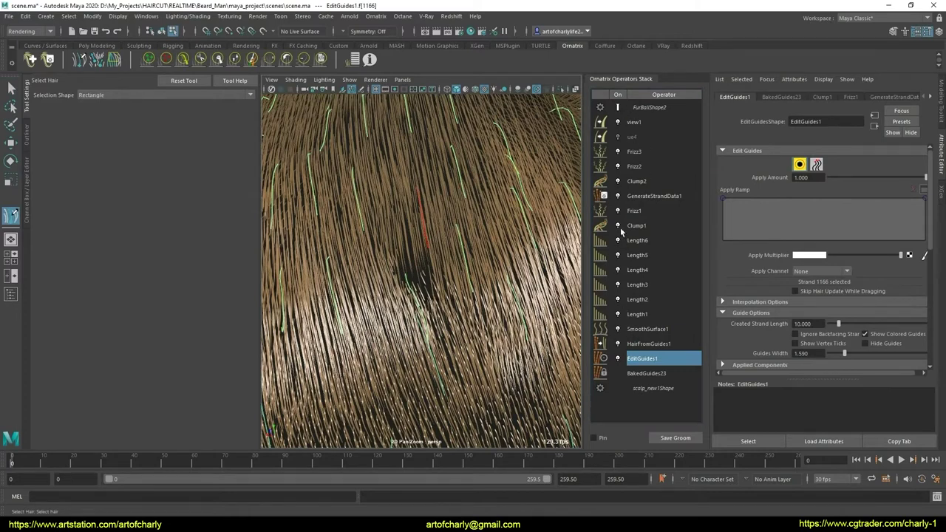
left_click(618, 152)
left_click(617, 166)
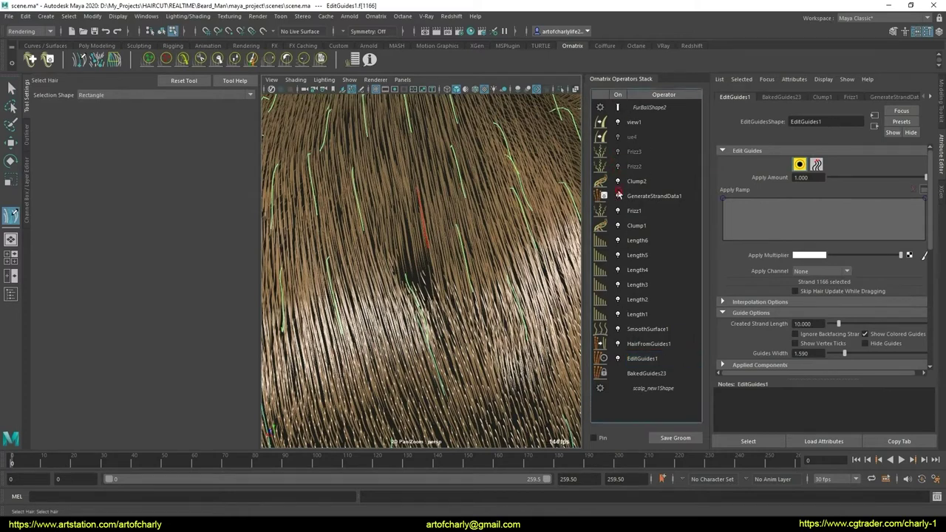
left_click(618, 181)
left_click(618, 196)
left_click(618, 210)
left_click(617, 225)
left_click(618, 240)
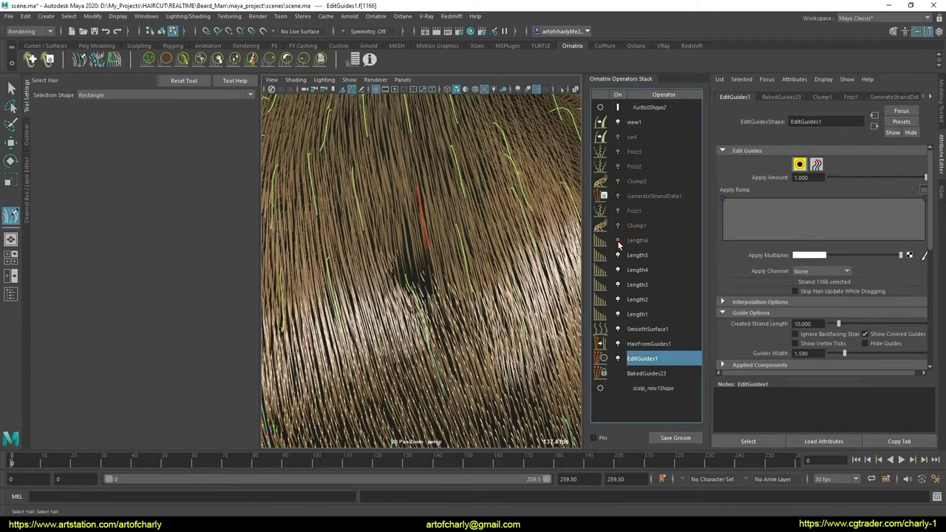
left_click(618, 255)
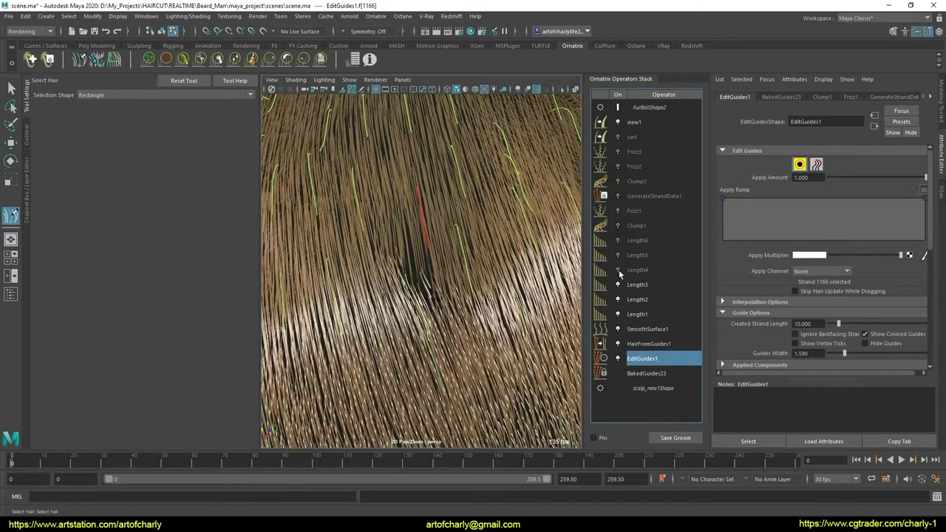
Disable Length3, Length2 and Length1, leaving SmoothSurface1 on after comparing it off
left_click(617, 284)
left_click(618, 300)
left_click(618, 314)
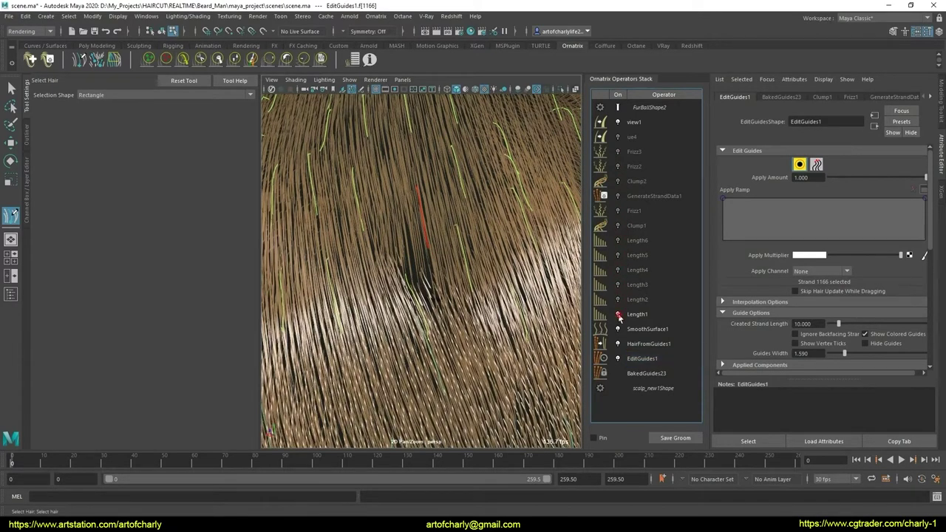
left_click(617, 329)
left_click(617, 329)
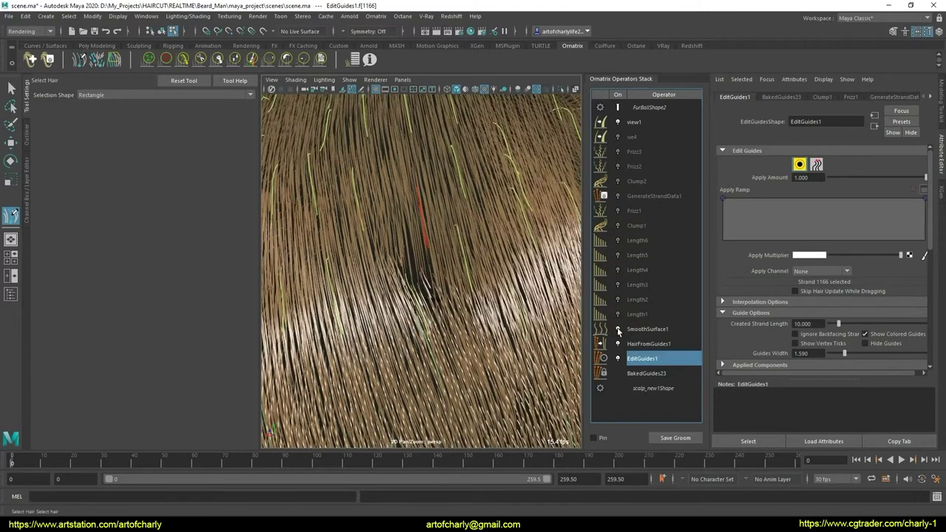
left_click(620, 332)
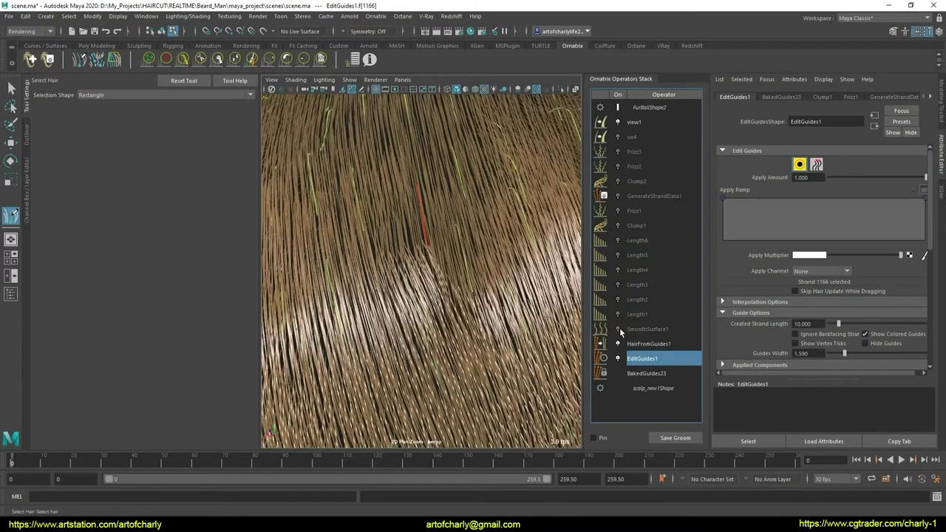
left_click(620, 332)
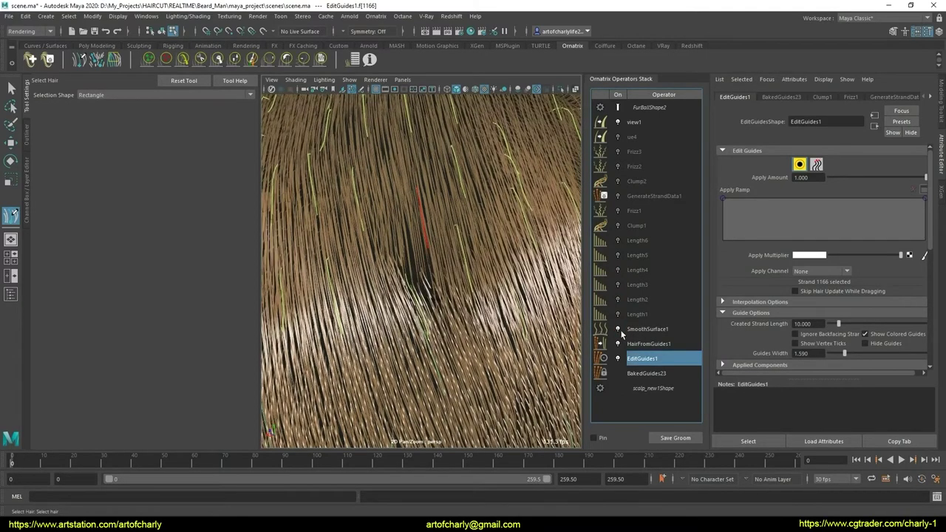
mouse_move(449, 288)
left_mouse_down("alt")
mouse_move(486, 289)
mouse_move(454, 232)
mouse_move(454, 302)
mouse_move(467, 316)
left_mouse_up("alt")
scroll(769, 271, "down", 3)
scroll(769, 270, "down", 3)
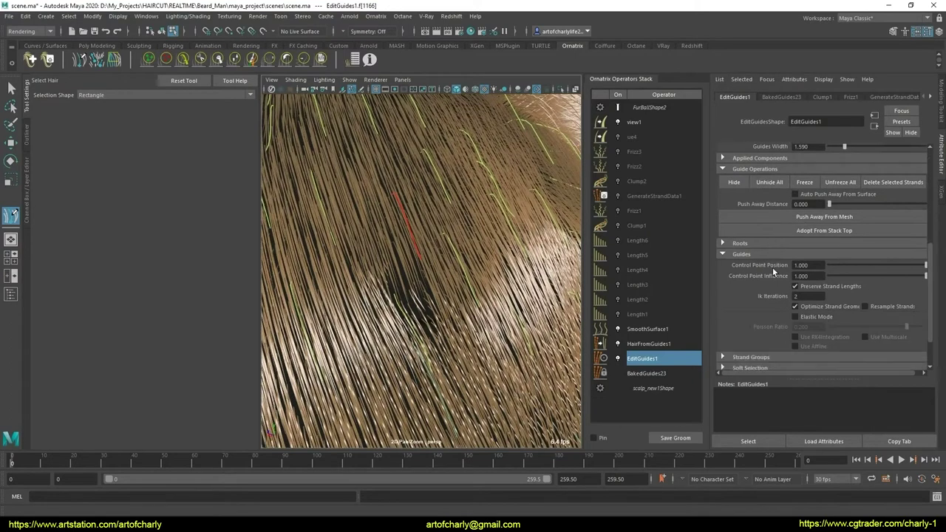
scroll(772, 267, "down", 3)
Try the Plant Guide Tool under Roots, then return to the selection tool
left_click(740, 196)
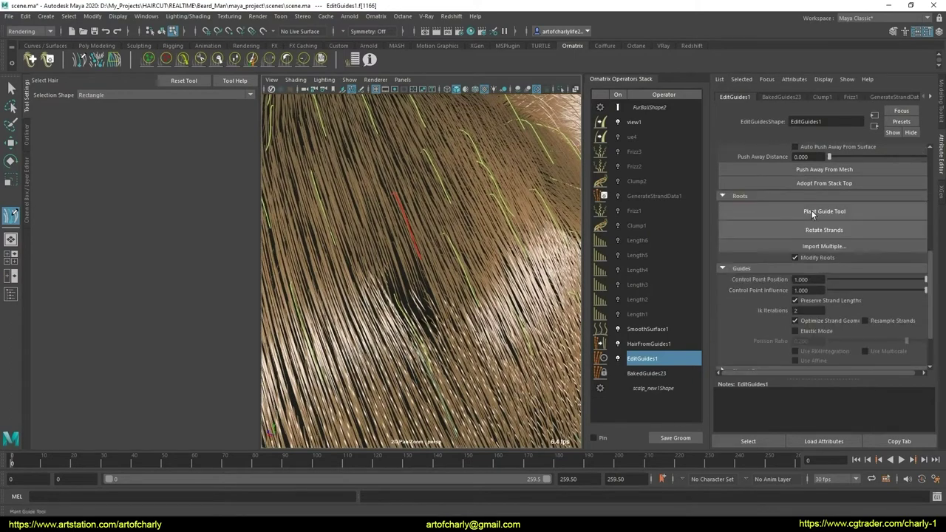
left_click(812, 210)
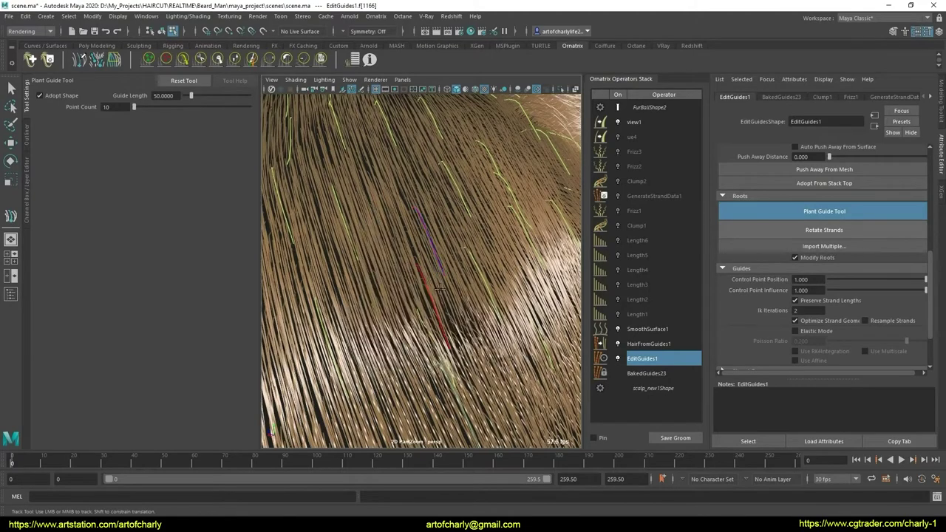
right_click_drag(421, 243, 456, 268, "alt")
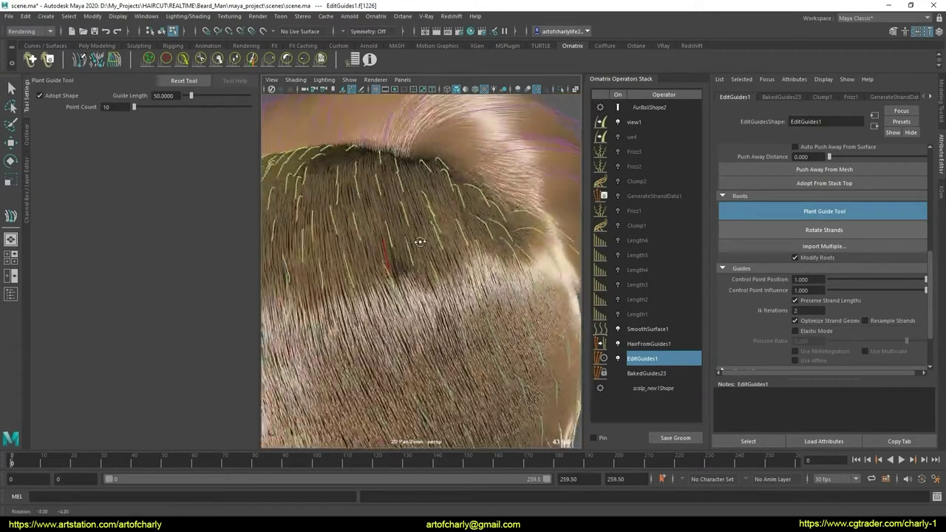
key("q")
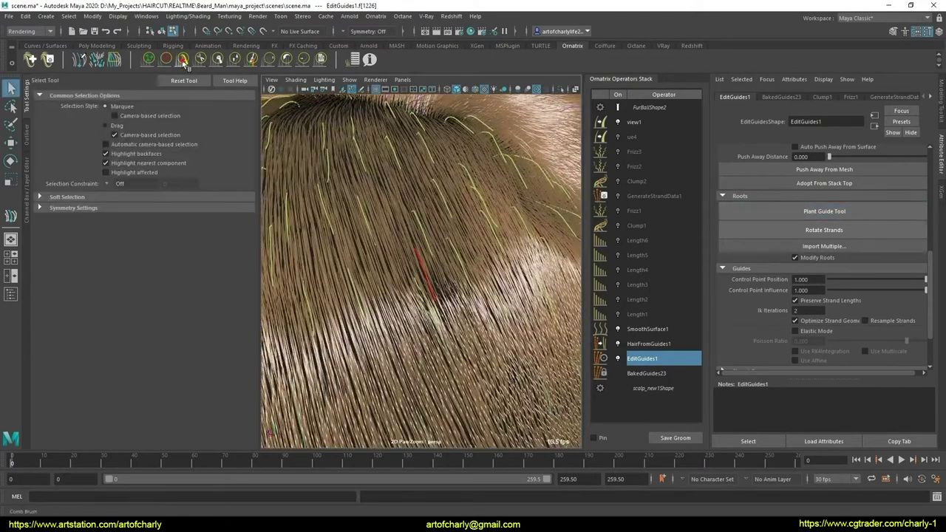
Choose the Comb Brush with Affect Selected Only and look over the crown guides
left_click(184, 59)
left_click(106, 396)
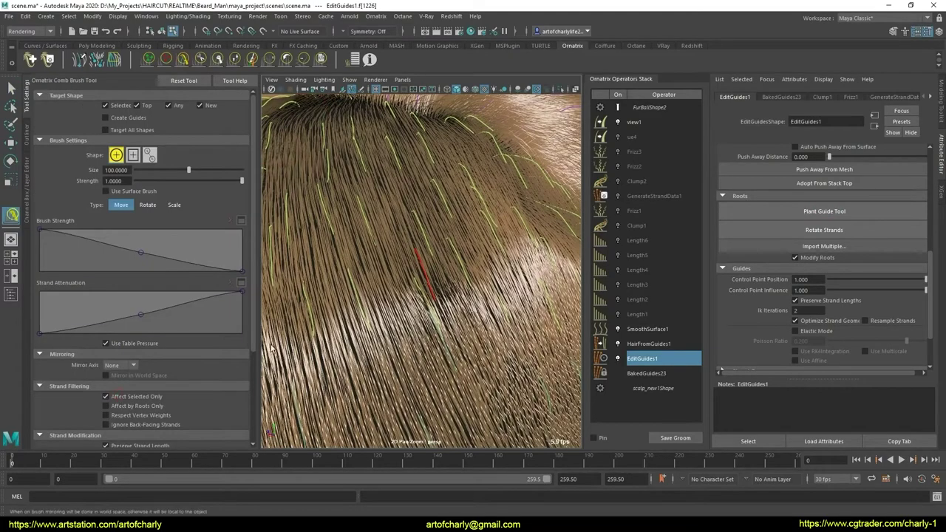
left_click_drag(409, 314, 461, 305, "alt")
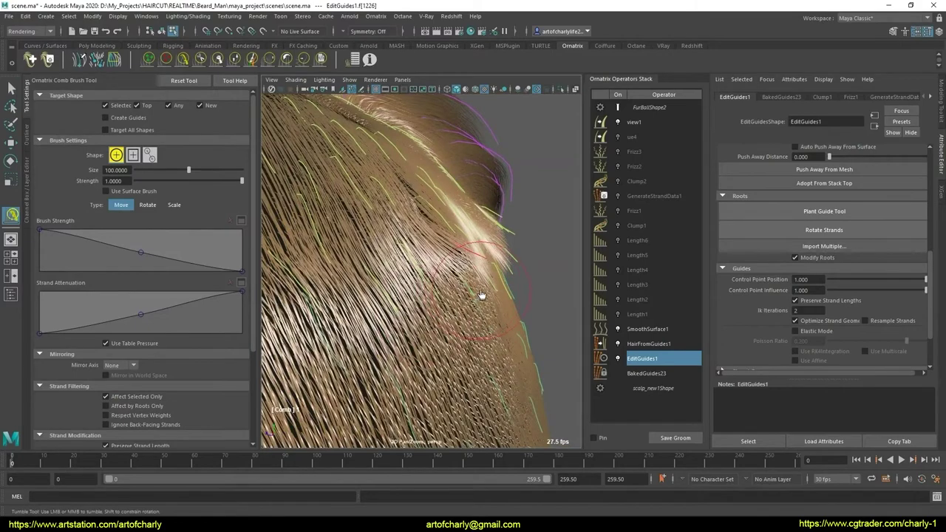
left_click_drag(461, 305, 418, 317, "alt")
middle_click_drag(418, 318, 377, 304, "alt")
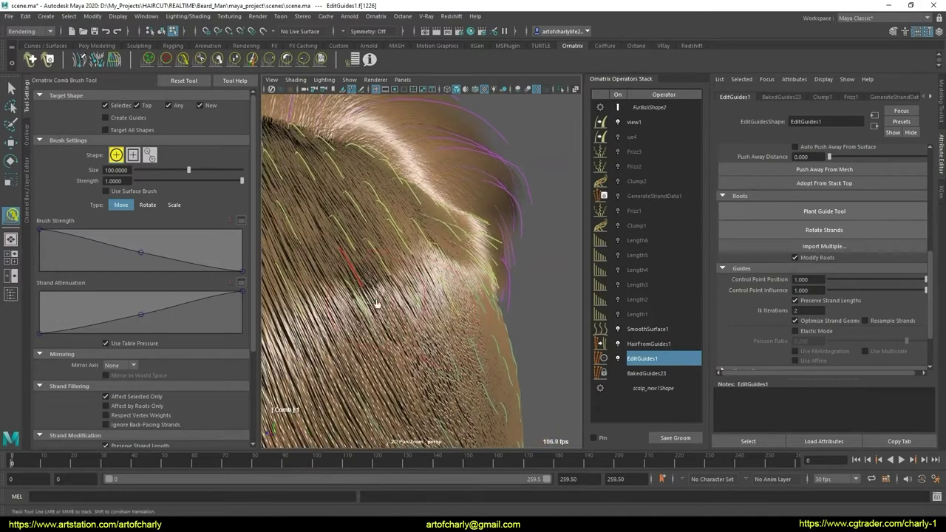
mouse_move(379, 303)
left_mouse_down("alt")
mouse_move(492, 295)
mouse_move(455, 320)
mouse_move(510, 318)
mouse_move(458, 299)
mouse_move(470, 300)
left_mouse_up("alt")
Switch the Length2, Length4 and Length6 operators back on, keeping Length1 enabled
key("q")
left_click(647, 329)
left_click(645, 315)
left_click(618, 314)
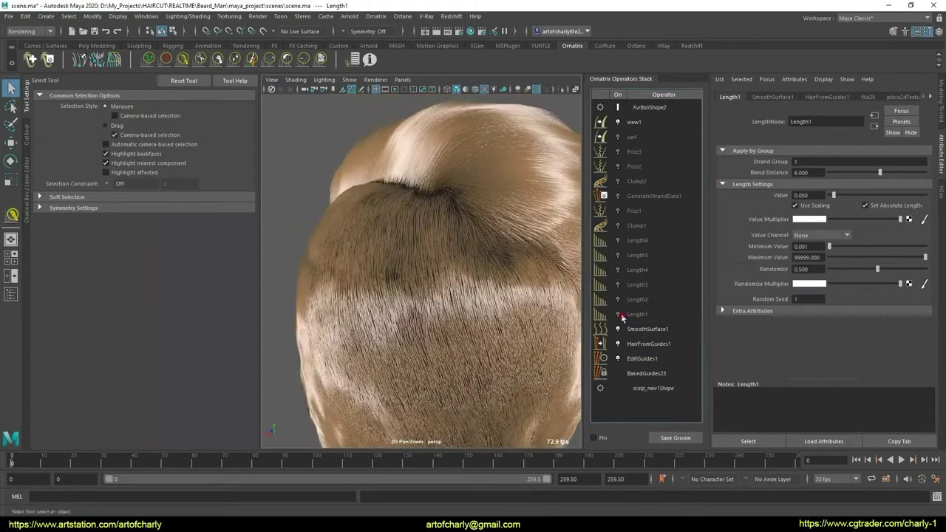
left_click(618, 314)
left_click(637, 299)
left_click(617, 300)
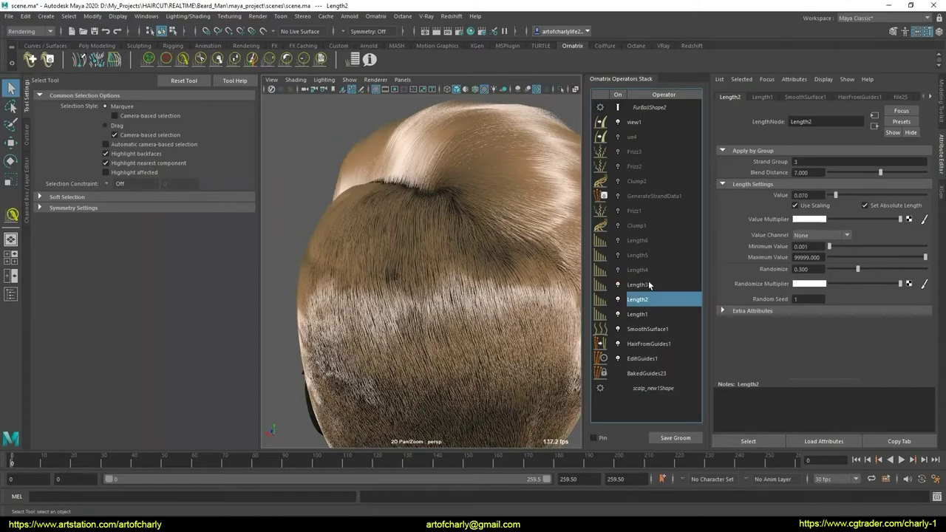
left_click(637, 270)
left_click(618, 269)
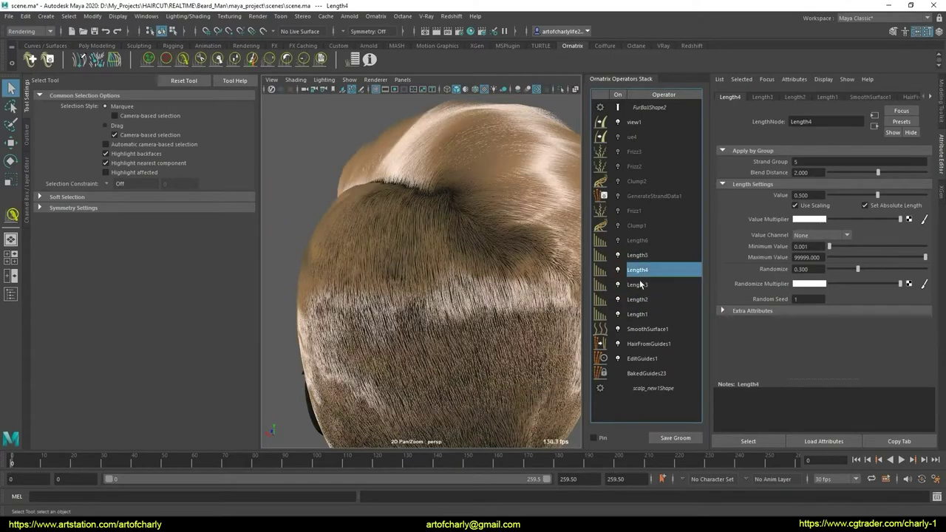
left_click(636, 240)
left_click(618, 240)
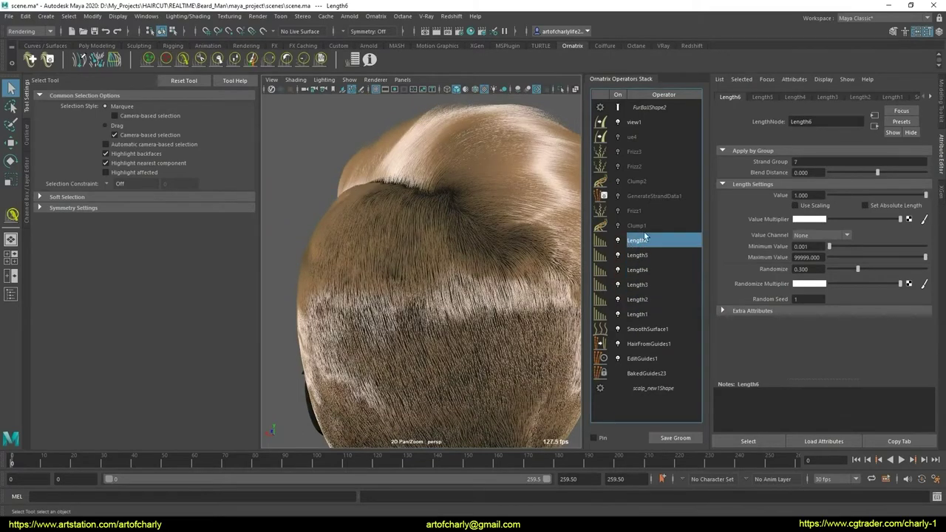
Leave Length6 unchanged and set Length5 to an absolute length of 0.201
left_click(641, 226)
left_click(640, 242)
left_click_drag(893, 197, 869, 195)
key("ctrl+z")
left_click(658, 255)
mouse_move(899, 194)
left_mouse_down()
mouse_move(838, 191)
mouse_move(847, 190)
left_mouse_up()
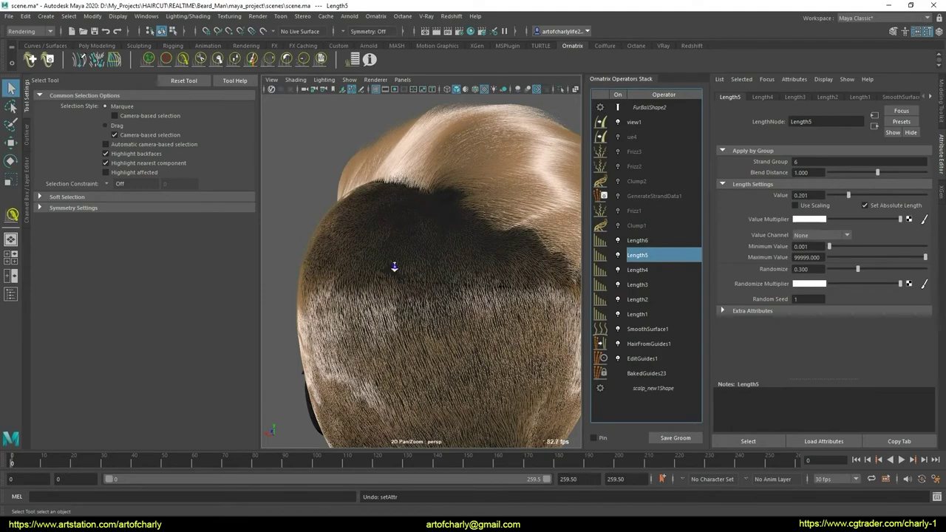
scroll(392, 266, "up", 5)
left_click_drag(433, 331, 443, 334, "alt")
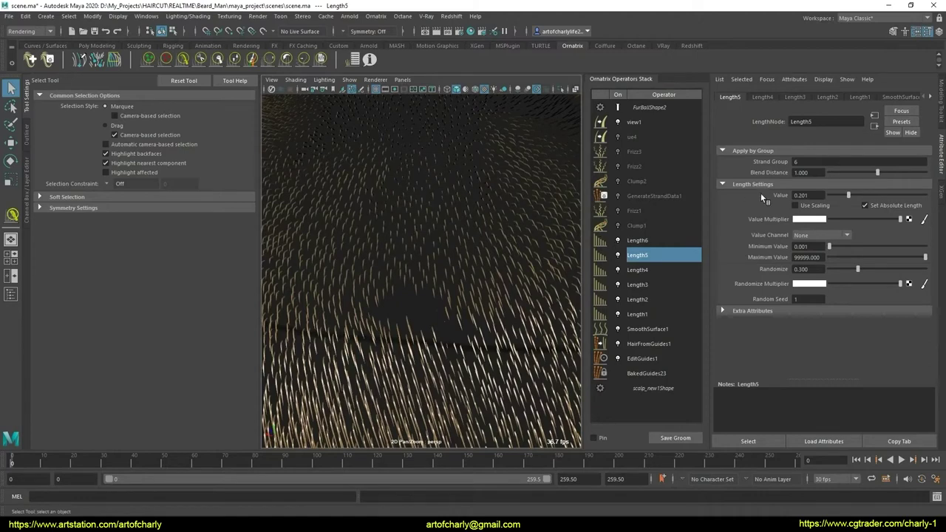
In EditGuides1, select a guide strand near the scalp centre and inspect it closely
left_click(651, 358)
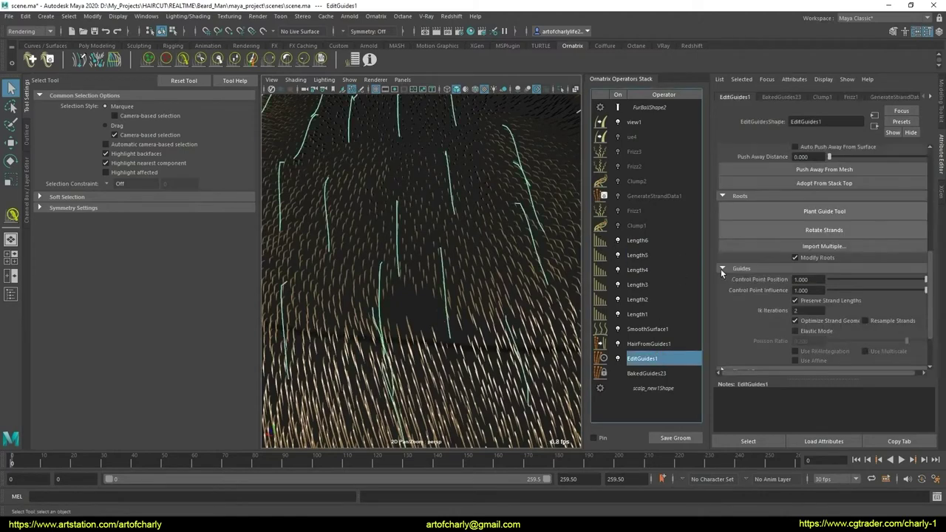
scroll(807, 175, "up", 5)
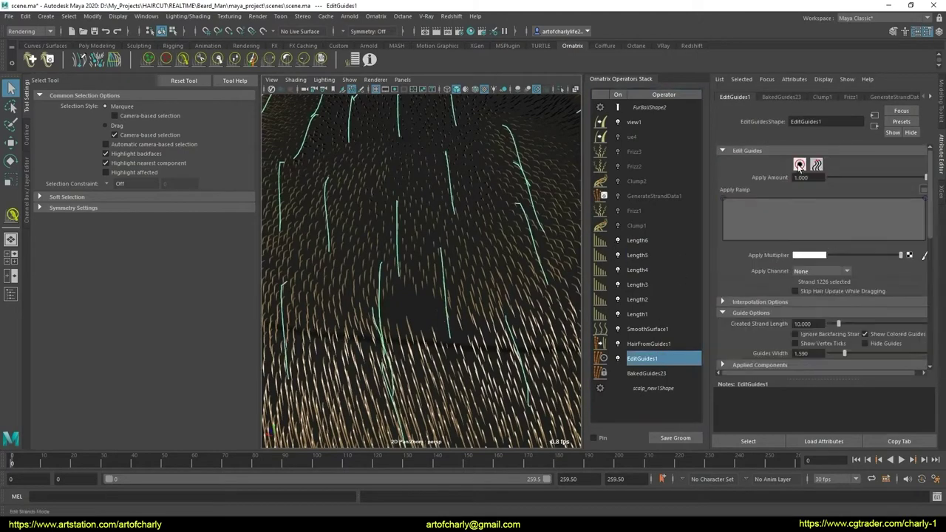
left_click(800, 164)
left_click(443, 284)
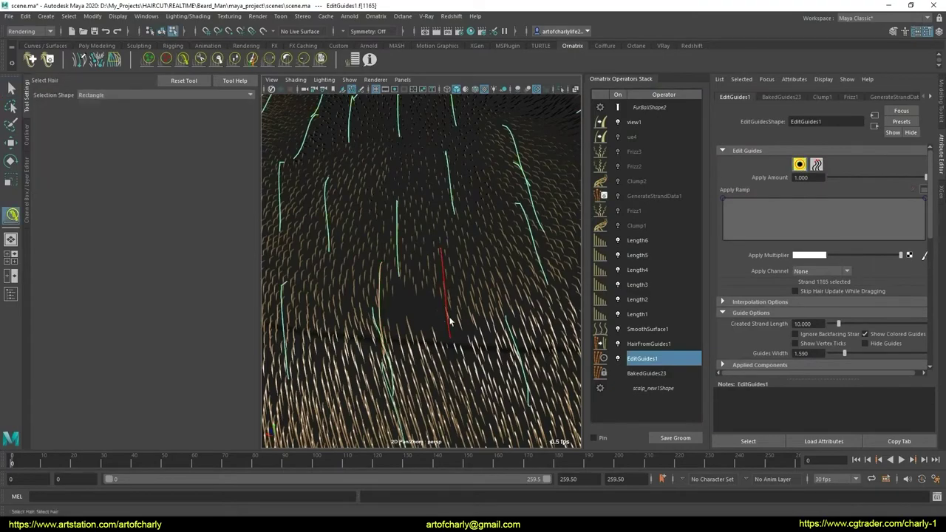
mouse_move(468, 303)
left_mouse_down("alt")
mouse_move(486, 283)
mouse_move(448, 321)
left_mouse_up("alt")
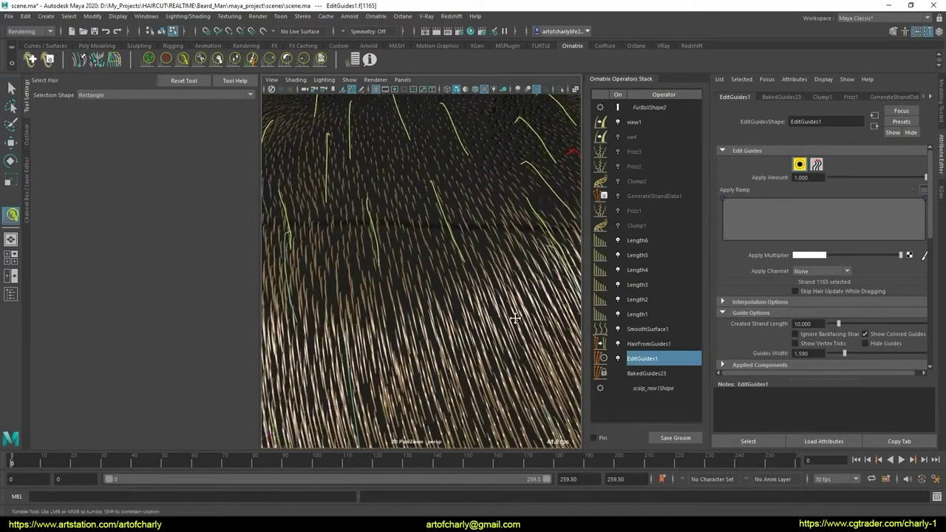
middle_click_drag(449, 322, 489, 322, "alt")
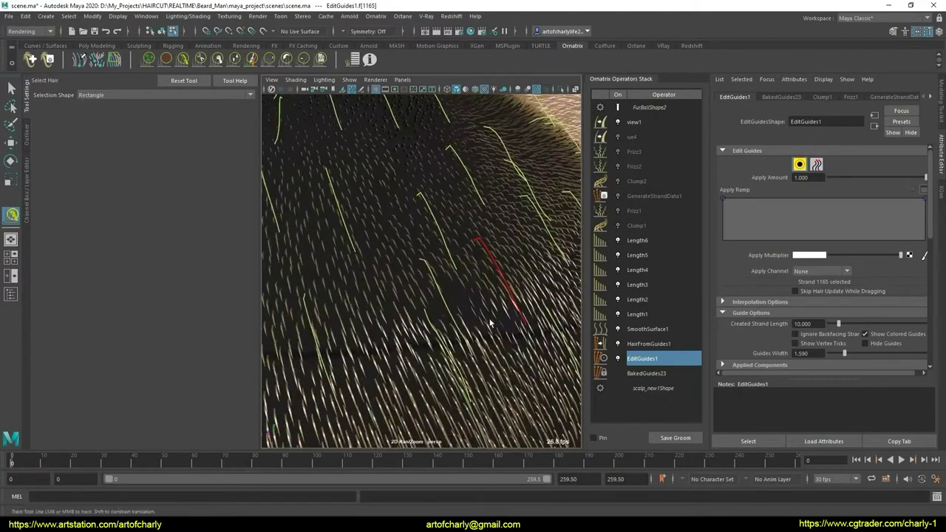
mouse_move(463, 325)
right_mouse_down("alt")
mouse_move(438, 295)
mouse_move(490, 274)
mouse_move(481, 289)
mouse_move(574, 290)
right_mouse_up("alt")
scroll(773, 266, "down", 3)
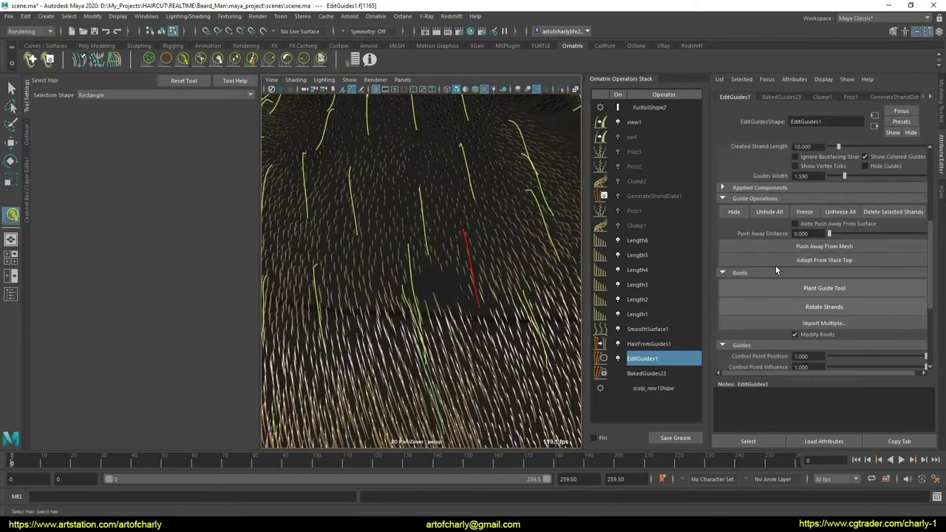
Briefly enable guide planting, return to selection, and show the SmoothSurface1 settings
left_click(819, 287)
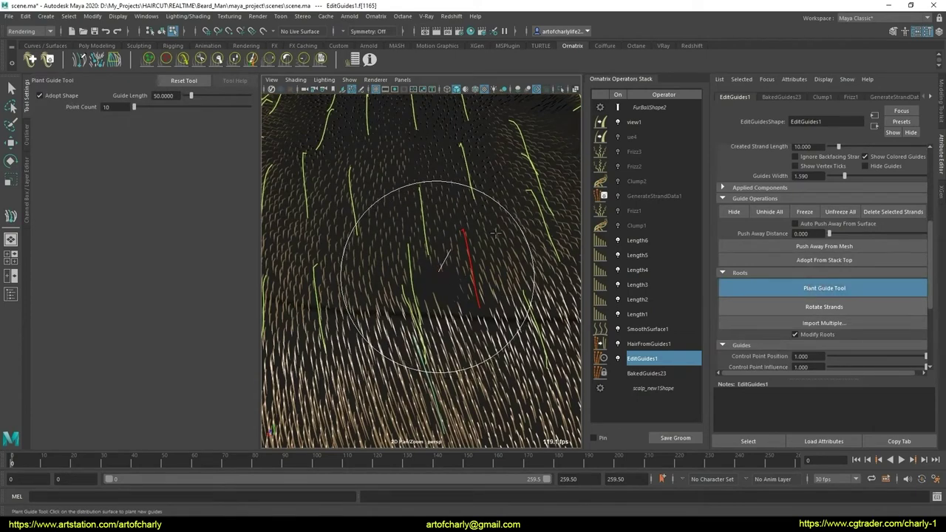
scroll(461, 226, "down", 5)
key("q")
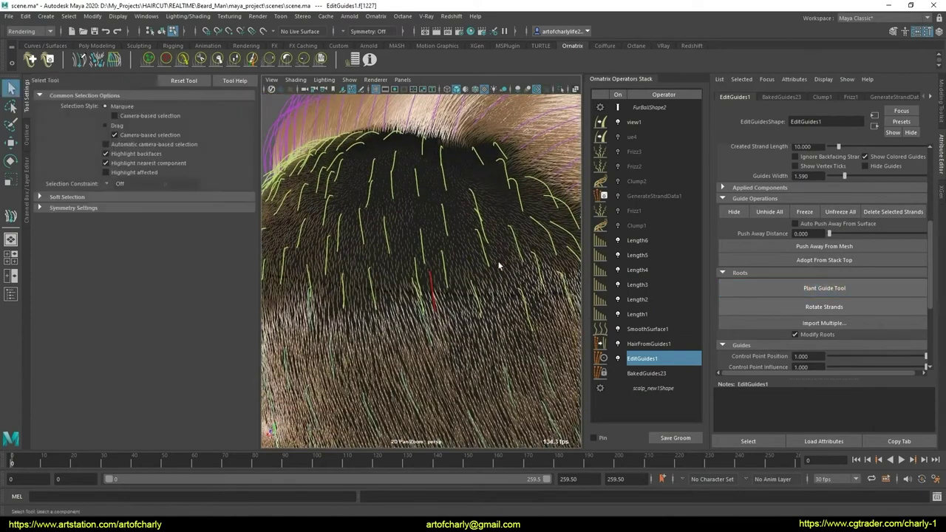
left_click(647, 329)
mouse_move(469, 311)
left_mouse_down("alt")
mouse_move(443, 279)
mouse_move(474, 286)
mouse_move(450, 279)
mouse_move(484, 275)
left_mouse_up("alt")
Raise the Length5 value to 1.000 and orbit the head to check the longer crown hair
left_click(640, 241)
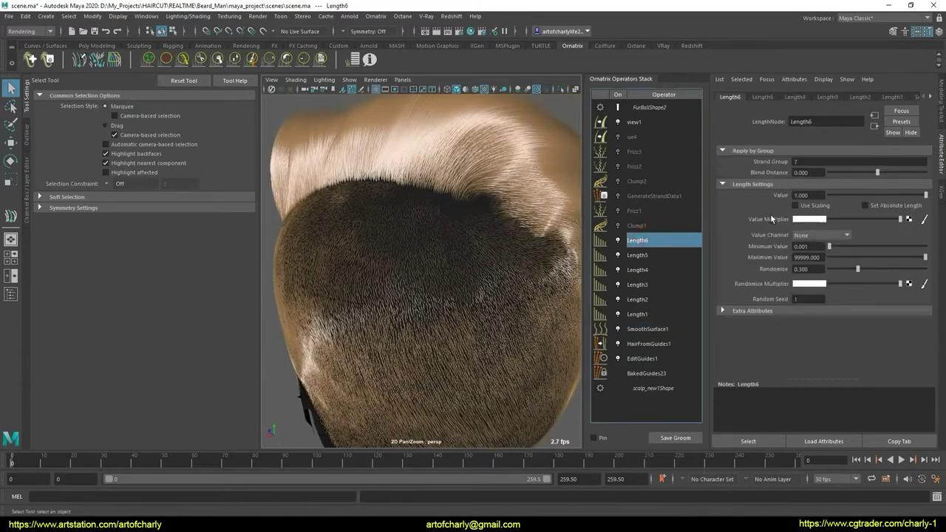
left_click(643, 255)
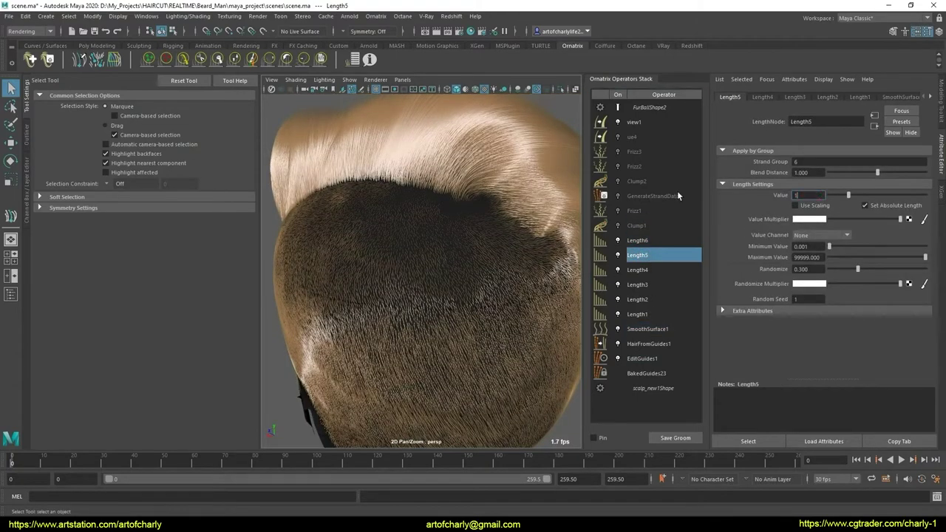
mouse_move(514, 215)
left_mouse_down("alt")
mouse_move(426, 248)
mouse_move(509, 244)
left_mouse_up("alt")
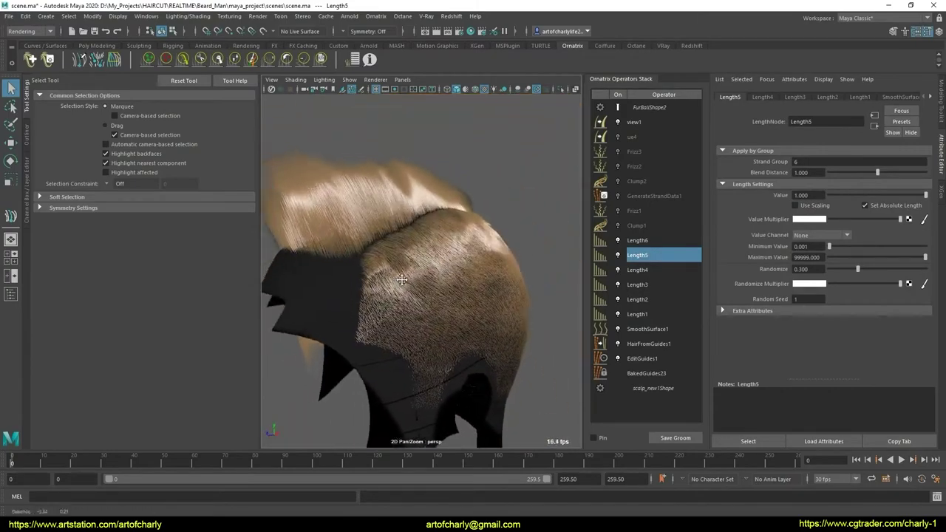
right_click_drag(509, 245, 432, 318, "alt")
left_click_drag(432, 318, 414, 296, "alt")
right_click_drag(414, 296, 395, 258, "alt")
mouse_move(394, 257)
left_mouse_down("alt")
mouse_move(498, 260)
mouse_move(477, 258)
left_mouse_up("alt")
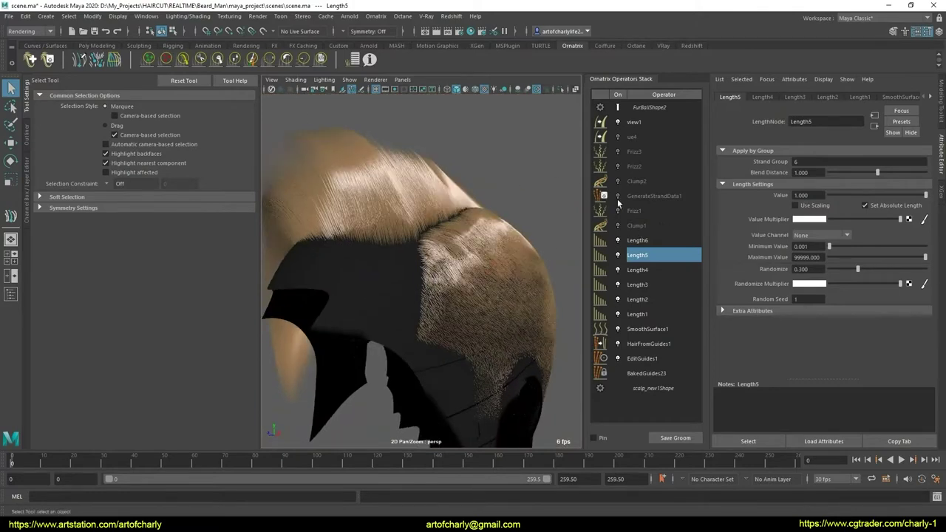
Assign the existing aiStandardHair1 material to the hair object
left_click(650, 109)
right_click(376, 160)
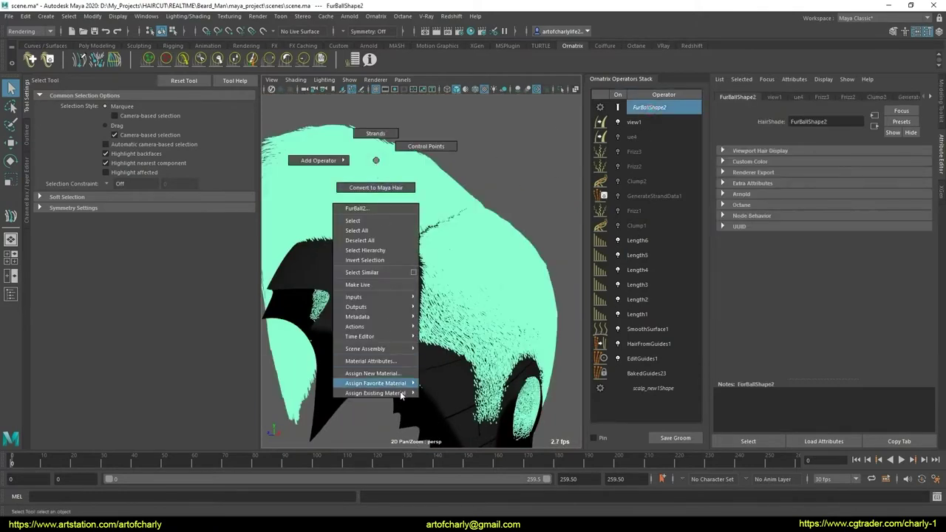
left_click(452, 393)
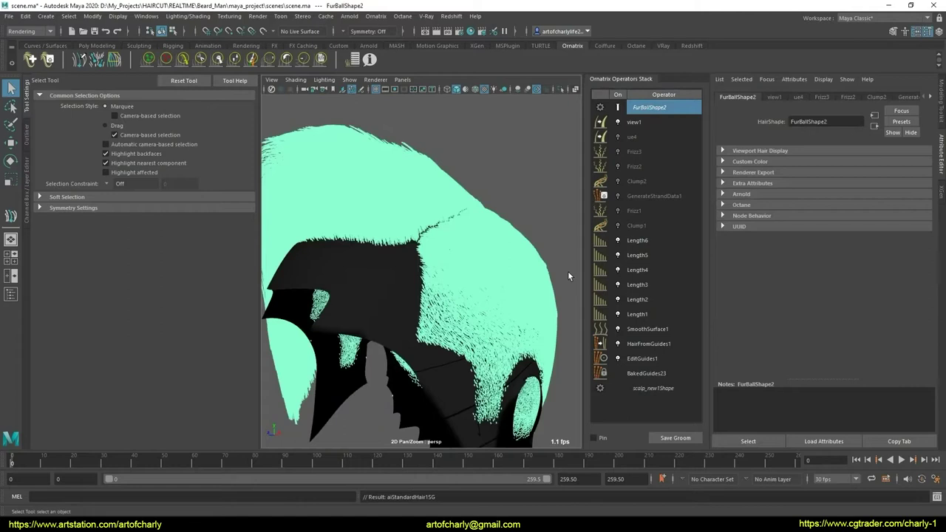
Re-enable Clump1, Frizz1, Clump2, Frizz2, Frizz3 and GenerateStrandData1 in the Operators Stack
left_click(651, 225)
left_click(619, 227)
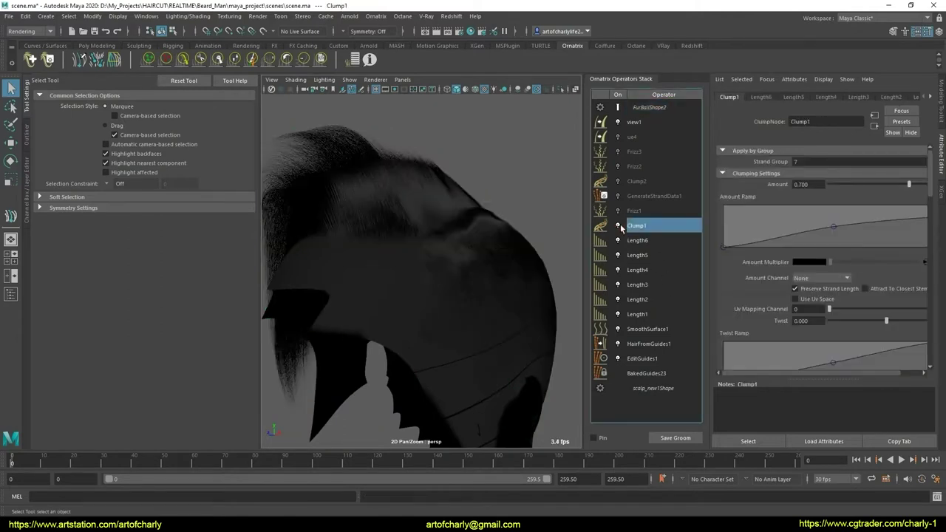
scroll(732, 258, "down", 3)
scroll(752, 255, "down", 3)
scroll(758, 252, "down", 3)
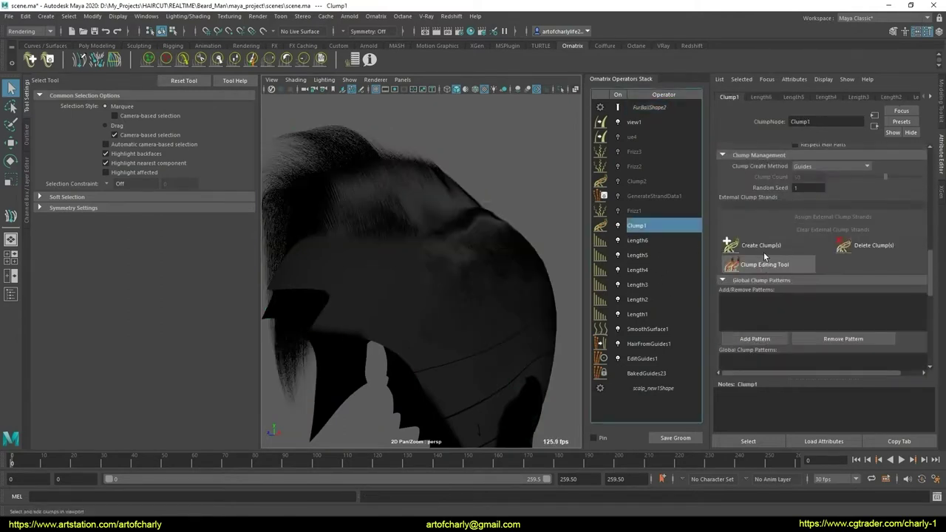
left_click(642, 212)
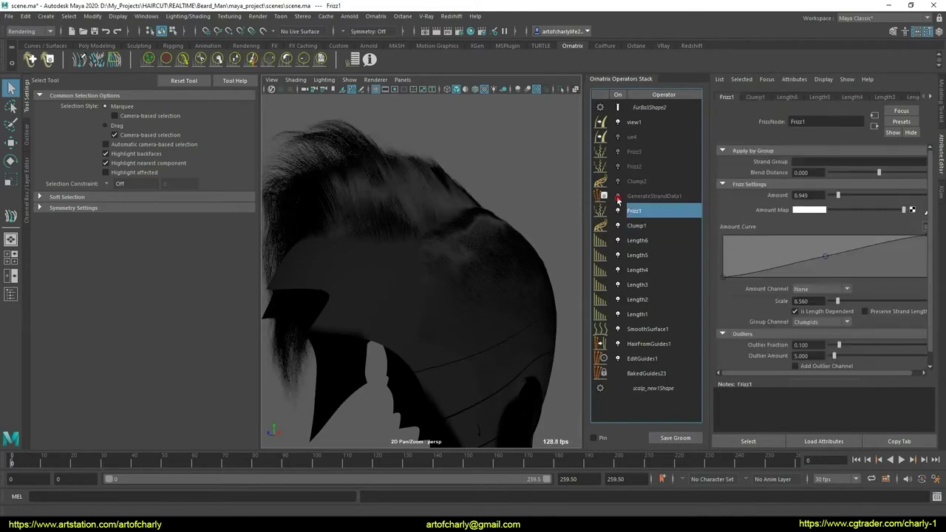
left_click(618, 210)
left_click(618, 181)
left_click(618, 166)
left_click(618, 152)
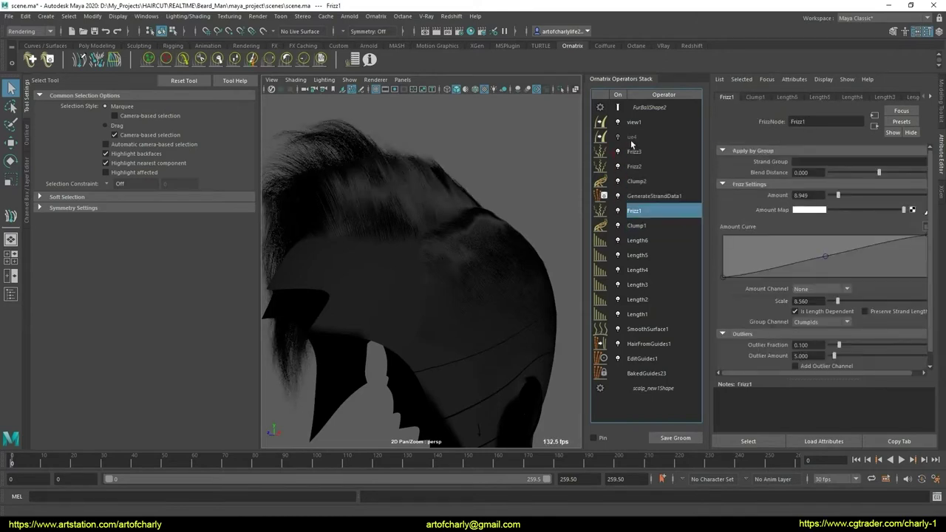
left_click(649, 197)
mouse_move(466, 235)
left_mouse_down("alt")
mouse_move(451, 219)
mouse_move(473, 246)
mouse_move(395, 258)
mouse_move(419, 273)
mouse_move(458, 271)
left_mouse_up("alt")
Assign the existing standardSurface1 material to the scalp mesh
left_click(342, 377)
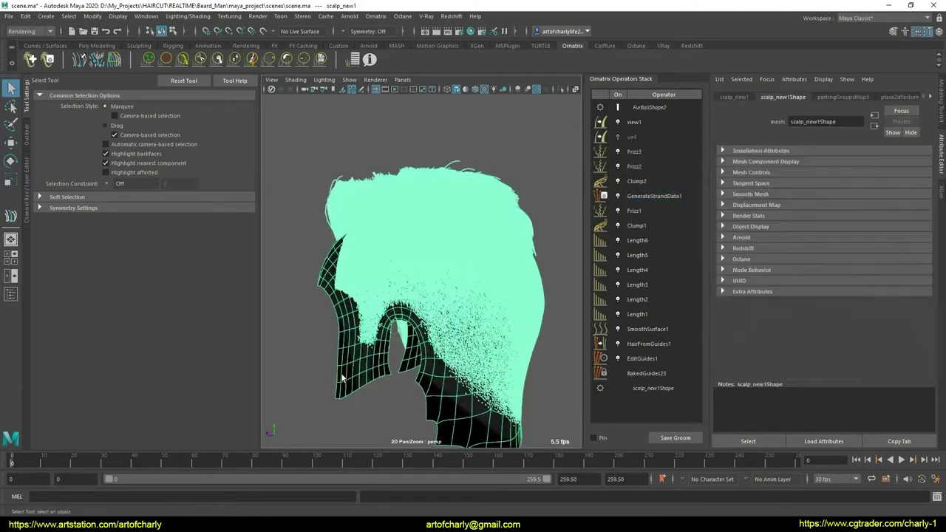
right_click(352, 344)
mouse_move(351, 512)
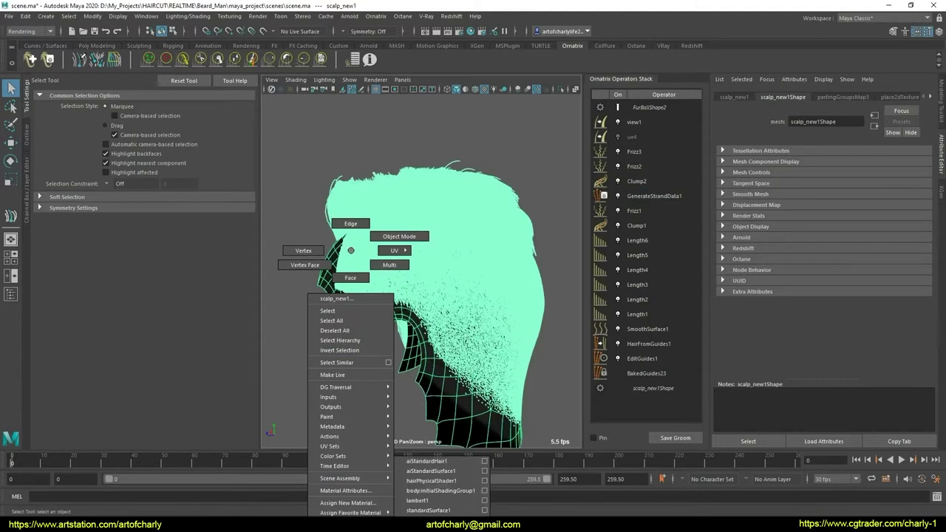
left_click(429, 510)
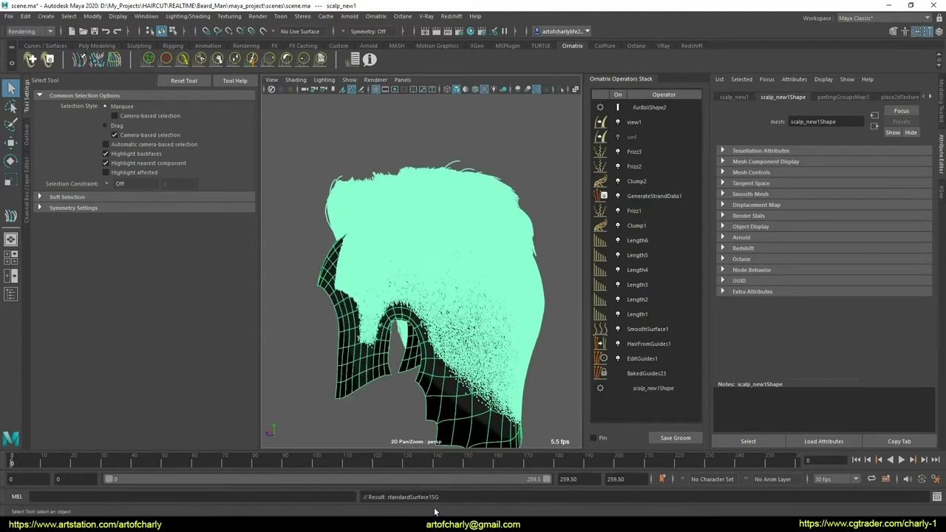
left_click(559, 360)
Apply aiStandardHair1 to the hair and open the Arnold RenderView
left_click(493, 185)
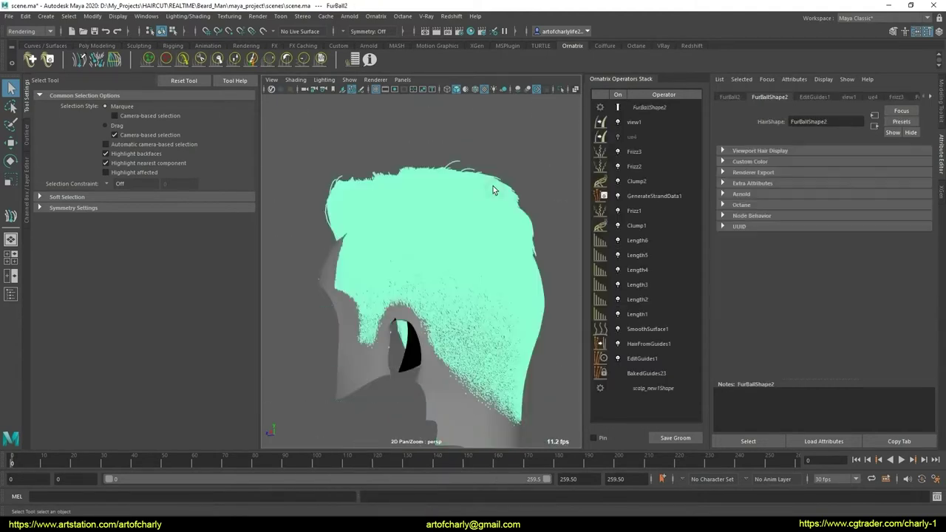
right_click(461, 183)
mouse_move(461, 416)
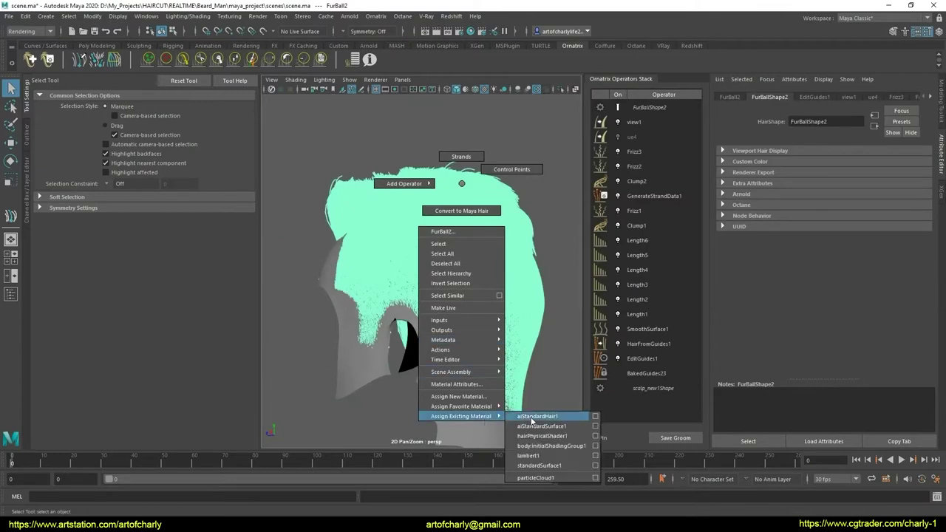
left_click(543, 418)
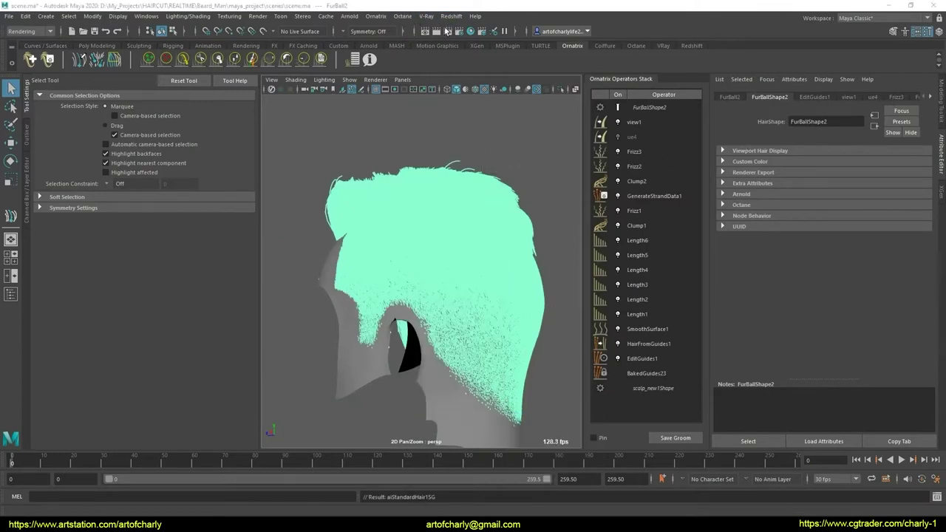
left_click(350, 16)
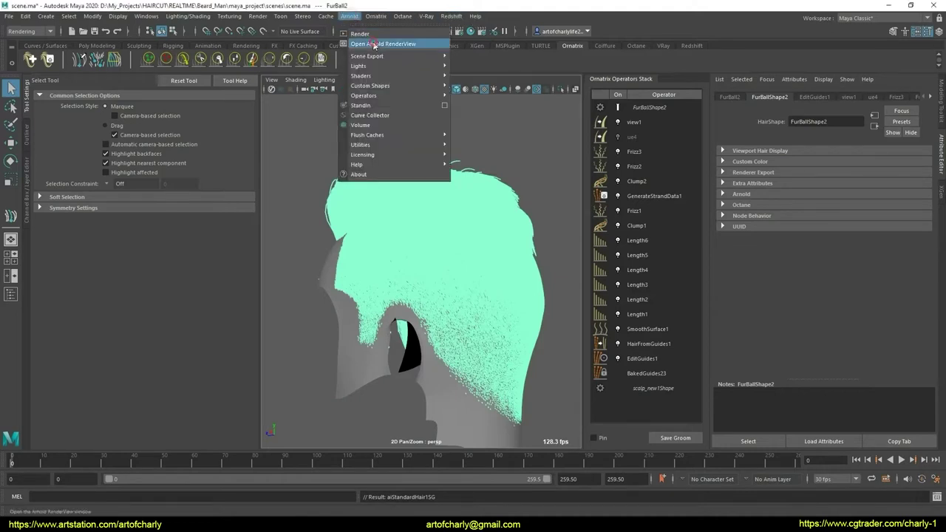
left_click(374, 44)
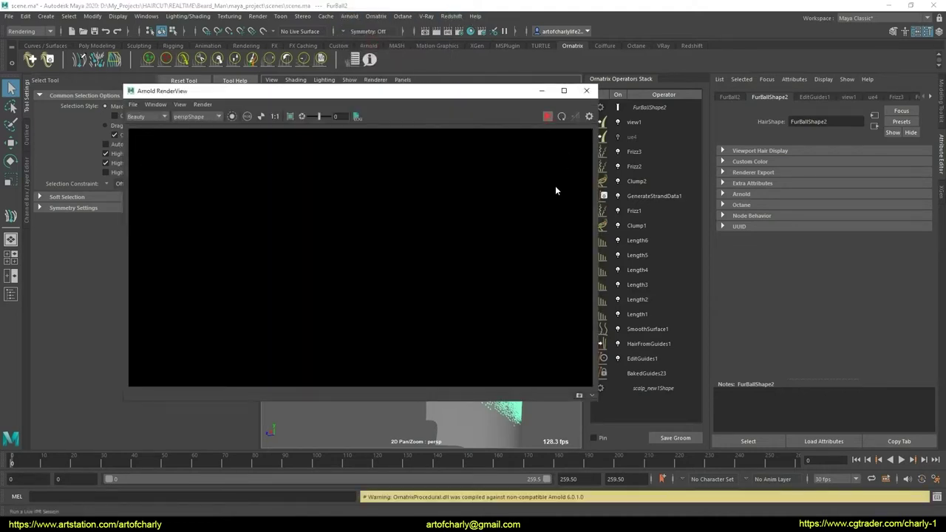
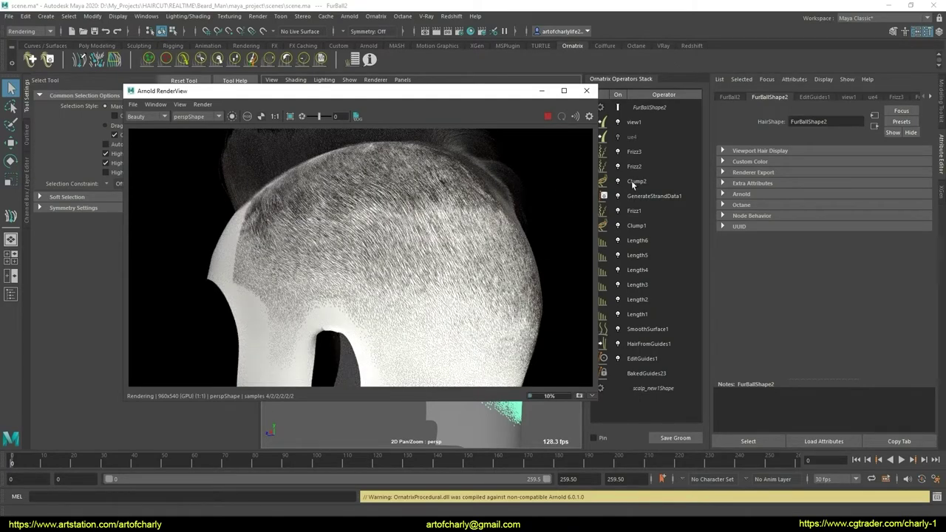
Show HairFromGuides1's distribution settings and move the Arnold RenderView window aside to reveal the viewport
left_click(662, 344)
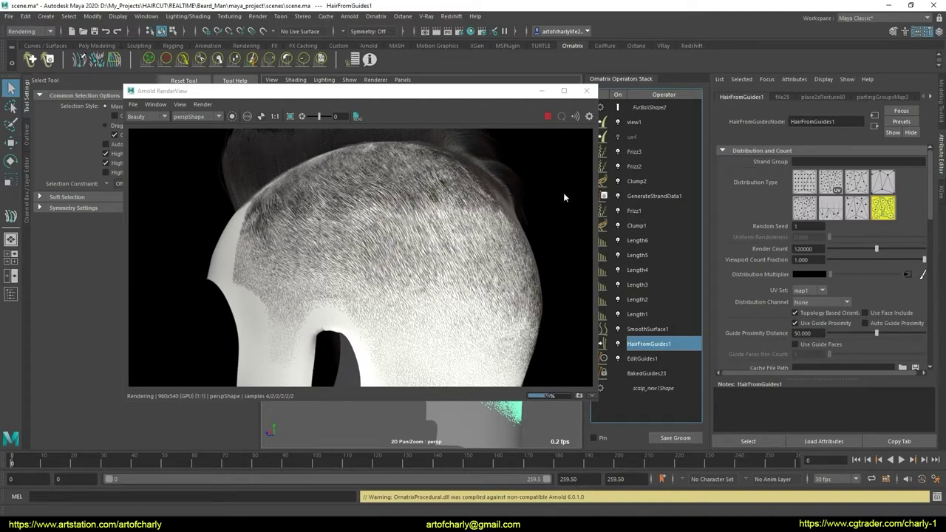
left_click_drag(438, 94, 761, 111)
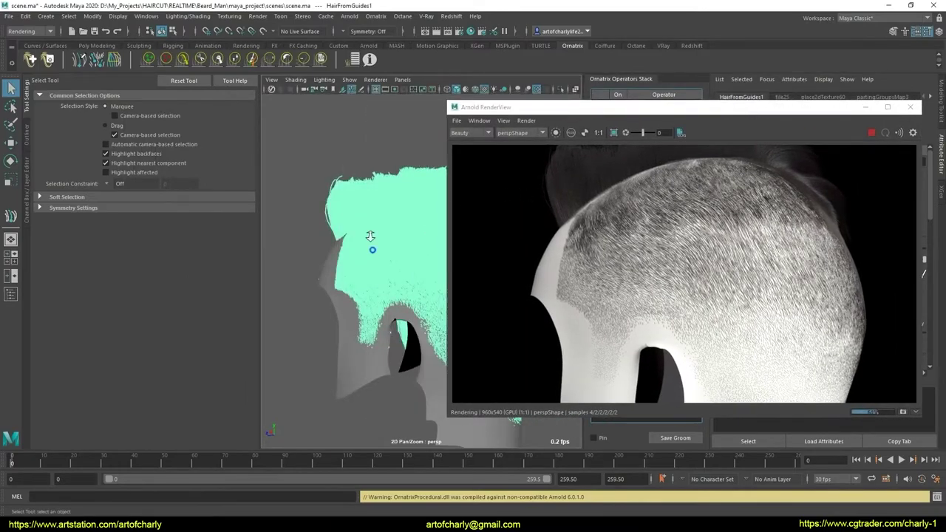
Orbit and dolly around the head to review the fade render from side and back angles
mouse_move(369, 240)
left_mouse_down("alt")
mouse_move(404, 264)
mouse_move(297, 279)
left_mouse_up("alt")
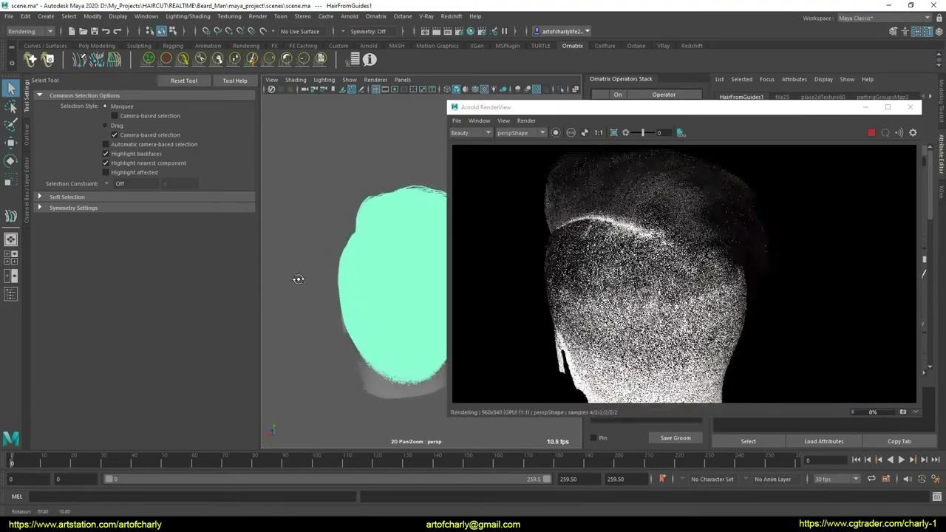
right_click_drag(338, 255, 368, 301, "alt")
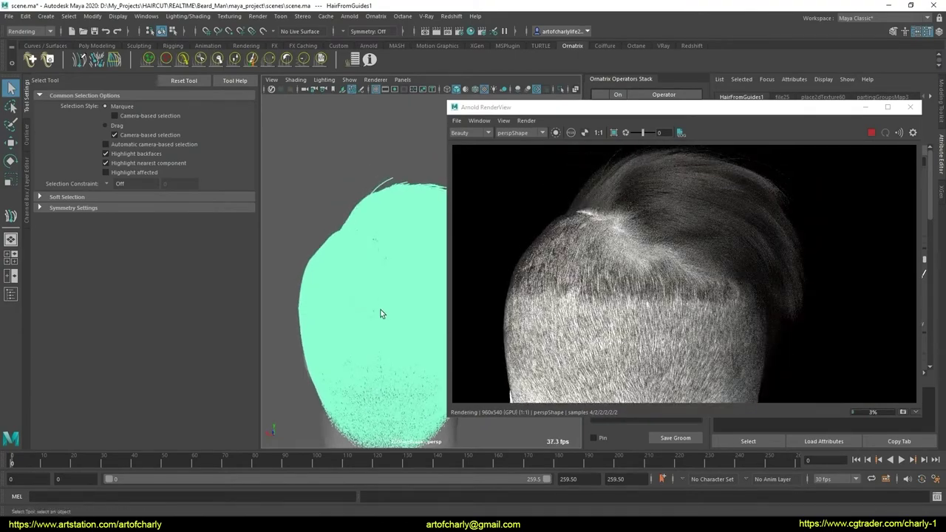
mouse_move(381, 314)
left_mouse_down("alt")
mouse_move(331, 304)
mouse_move(439, 312)
left_mouse_up("alt")
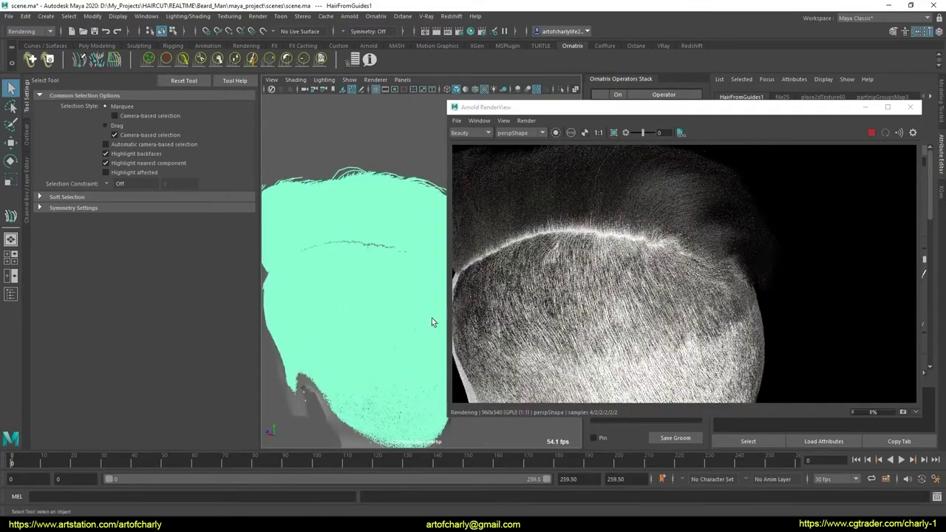
mouse_move(385, 286)
left_mouse_down("alt")
mouse_move(372, 303)
mouse_move(405, 289)
mouse_move(395, 289)
mouse_move(401, 275)
mouse_move(414, 281)
mouse_move(405, 276)
mouse_move(363, 313)
mouse_move(354, 281)
mouse_move(371, 285)
mouse_move(317, 281)
left_mouse_up("alt")
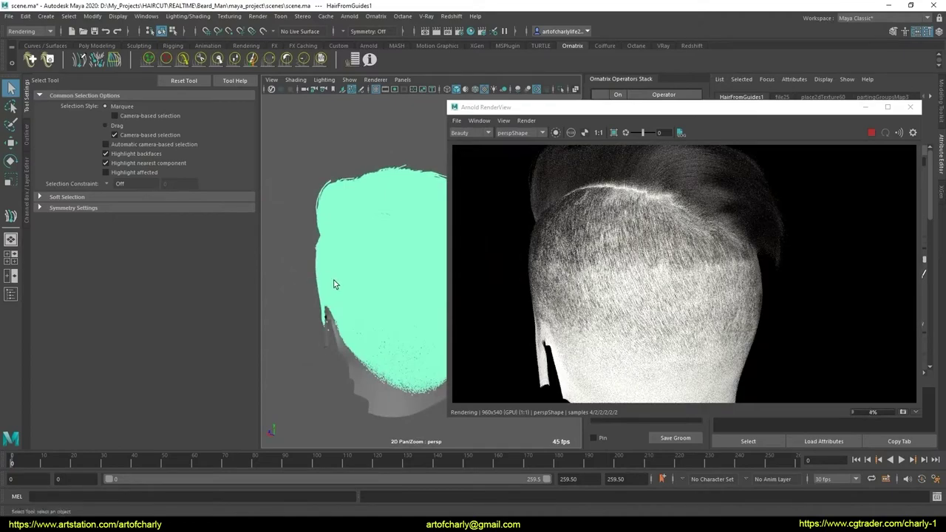
left_click_drag(361, 300, 355, 292, "alt")
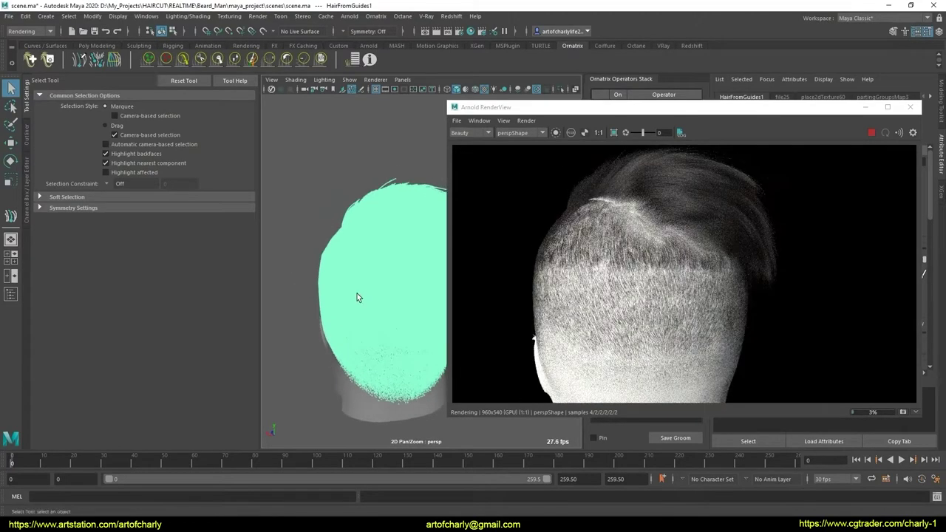
mouse_move(373, 292)
left_mouse_down("alt")
mouse_move(327, 287)
mouse_move(410, 292)
mouse_move(355, 327)
left_mouse_up("alt")
scroll(647, 321, "up", 2)
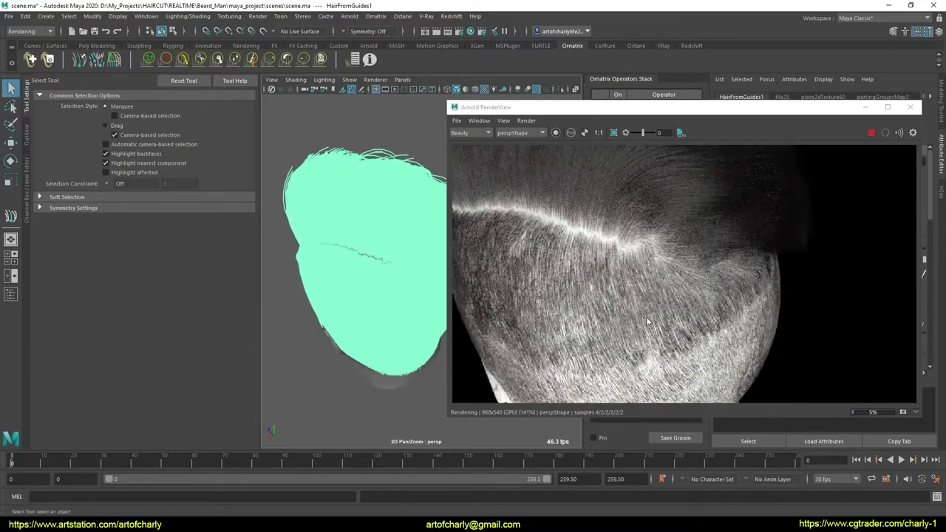
scroll(645, 322, "down", 2)
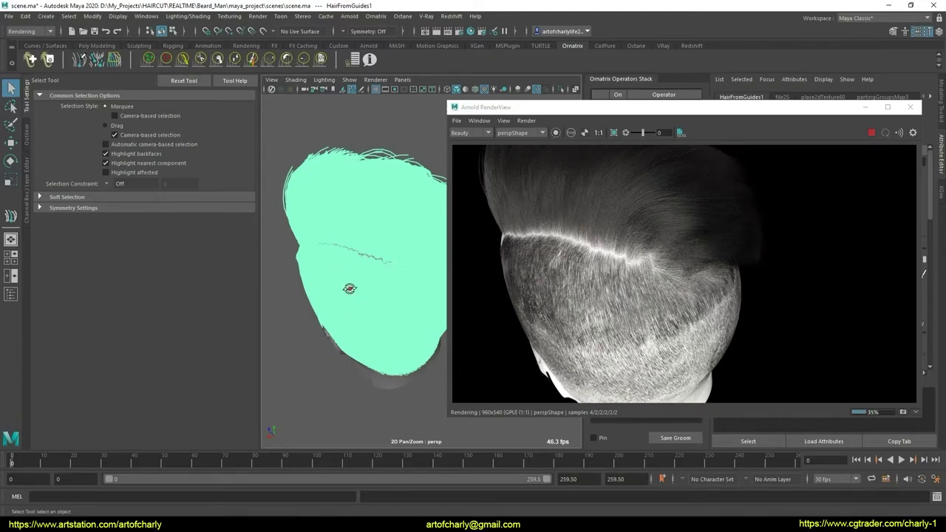
Tumble to further angles and a close-up of the fade, then close the Arnold render preview
mouse_move(350, 288)
left_mouse_down("alt")
mouse_move(349, 264)
mouse_move(404, 253)
left_mouse_up("alt")
mouse_move(392, 252)
right_mouse_down("alt")
mouse_move(384, 268)
mouse_move(373, 218)
right_mouse_up("alt")
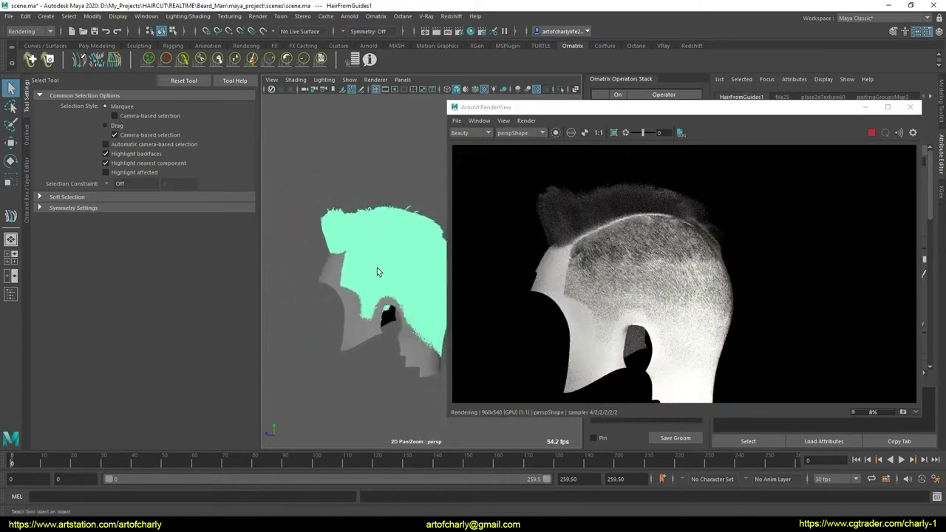
left_click_drag(379, 276, 402, 275, "alt")
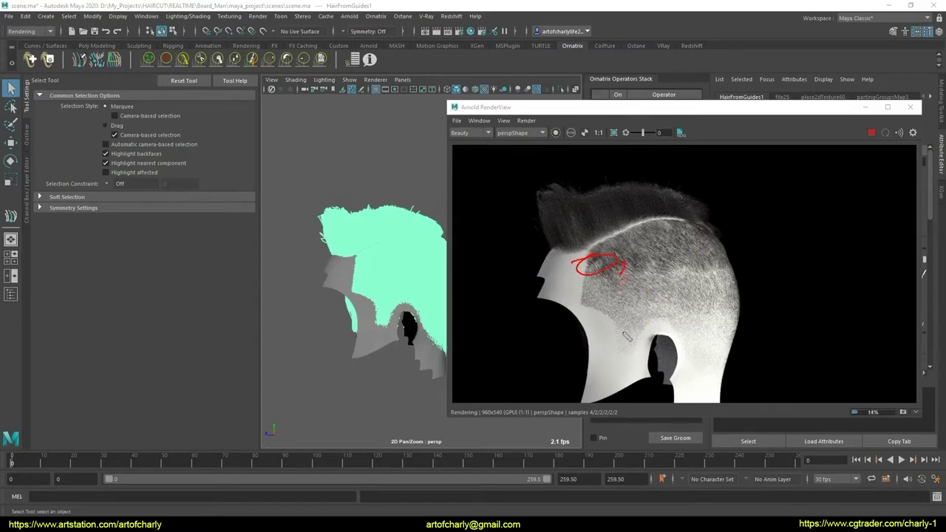
mouse_move(340, 251)
right_mouse_down("alt")
mouse_move(359, 306)
mouse_move(365, 271)
mouse_move(385, 325)
mouse_move(376, 288)
mouse_move(354, 284)
right_mouse_up("alt")
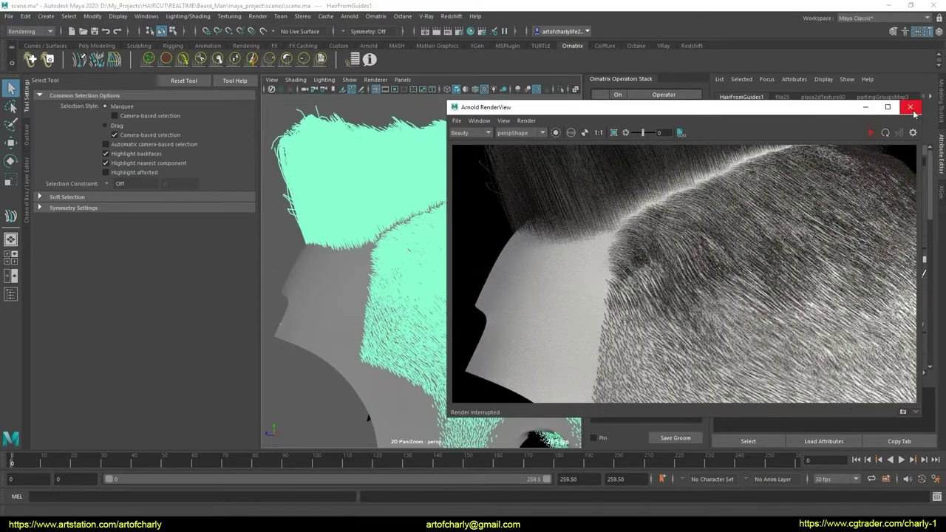
left_click(909, 107)
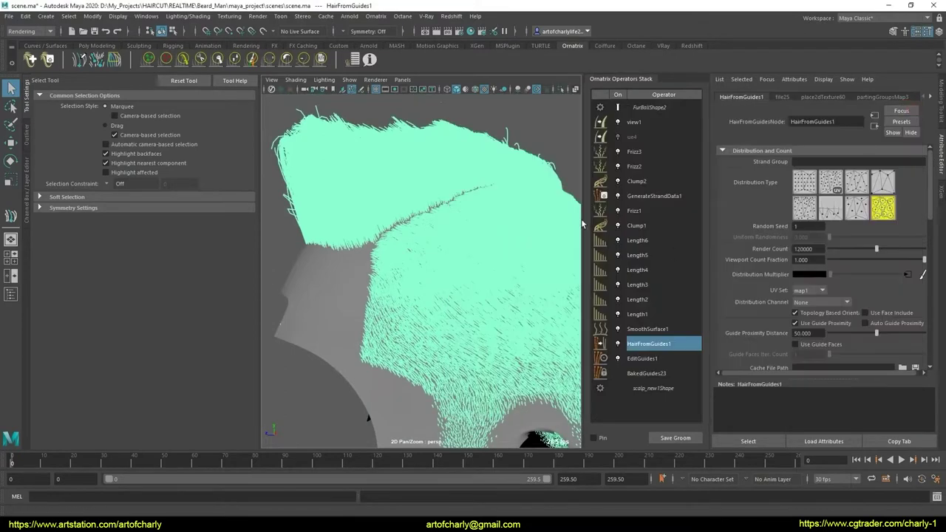
Open EditGuides1 with strand selection on, zoom to the hairline, and activate the Comb Brush (Move, size 100, strength 1)
left_click(646, 227)
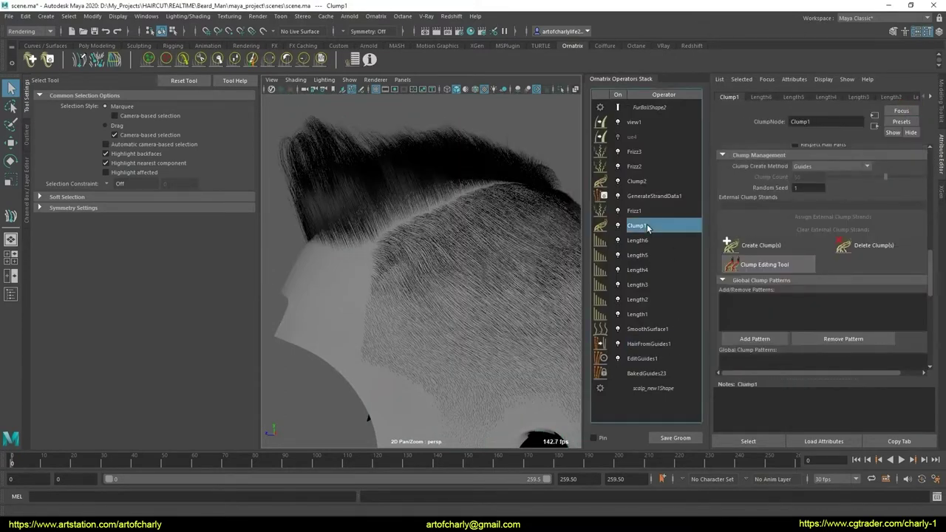
left_click(649, 361)
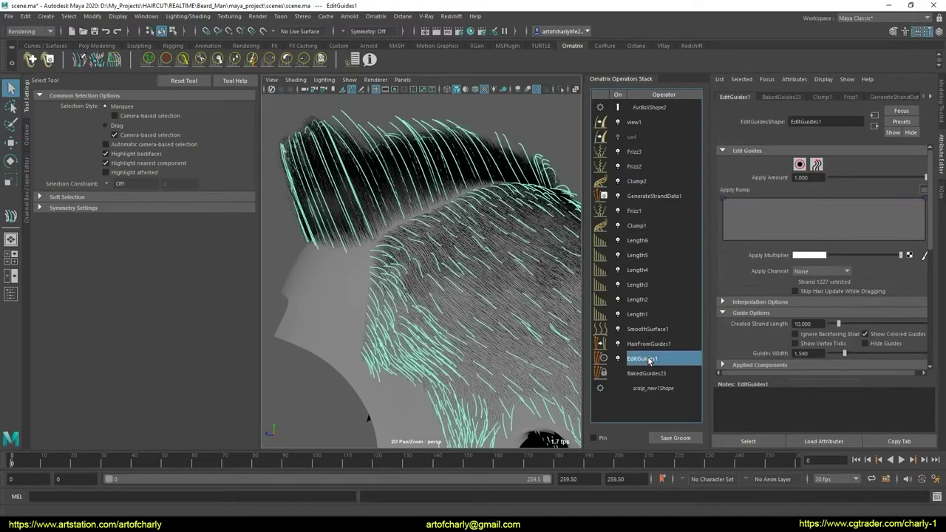
left_click(801, 165)
scroll(366, 251, "up", 3)
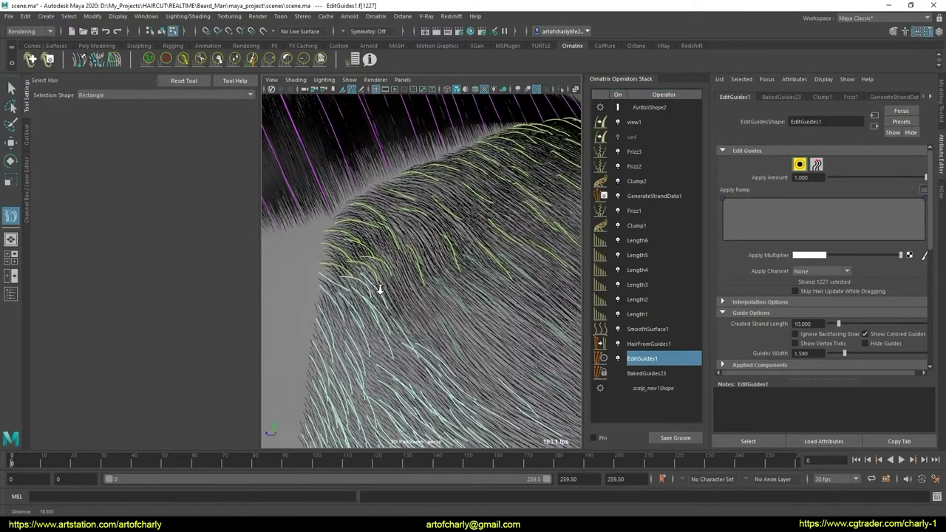
scroll(370, 258, "up", 3)
scroll(377, 266, "up", 2)
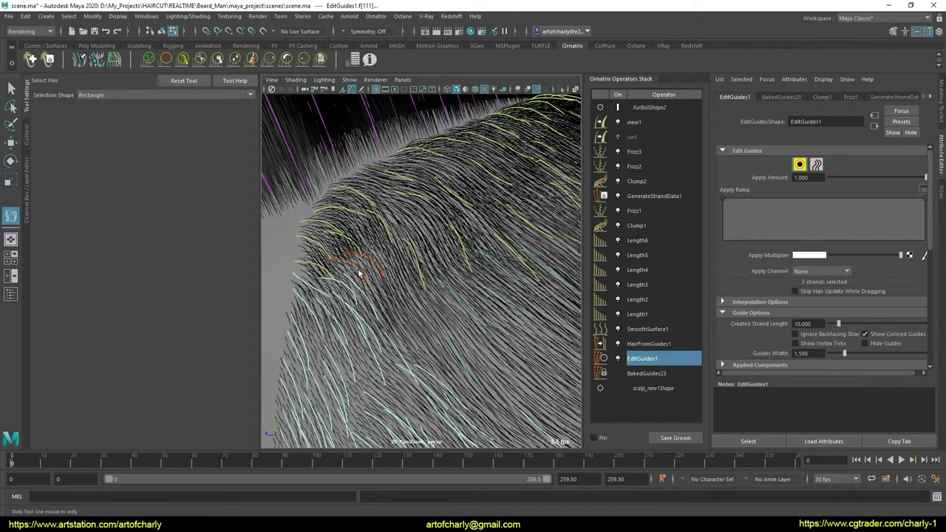
left_click(181, 59)
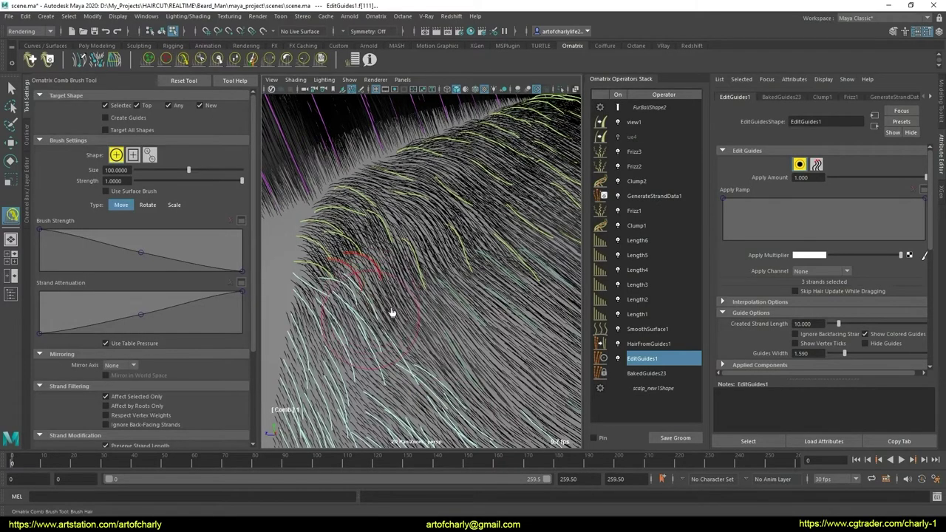
Try a comb stroke on the hairline guides, undo it, and expand the interpolation settings
left_click_drag(402, 253, 408, 268)
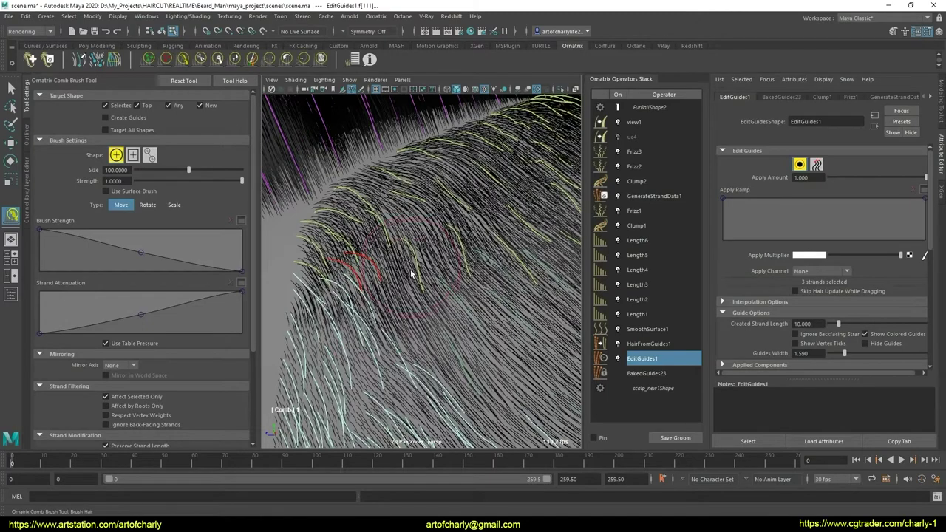
right_click_drag(410, 274, 399, 249, "alt")
key("ctrl+z")
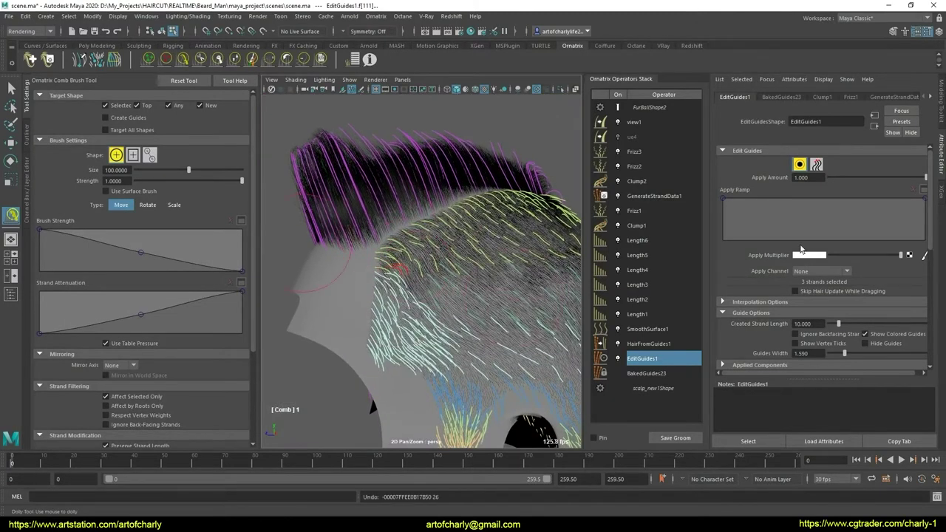
left_click(753, 301)
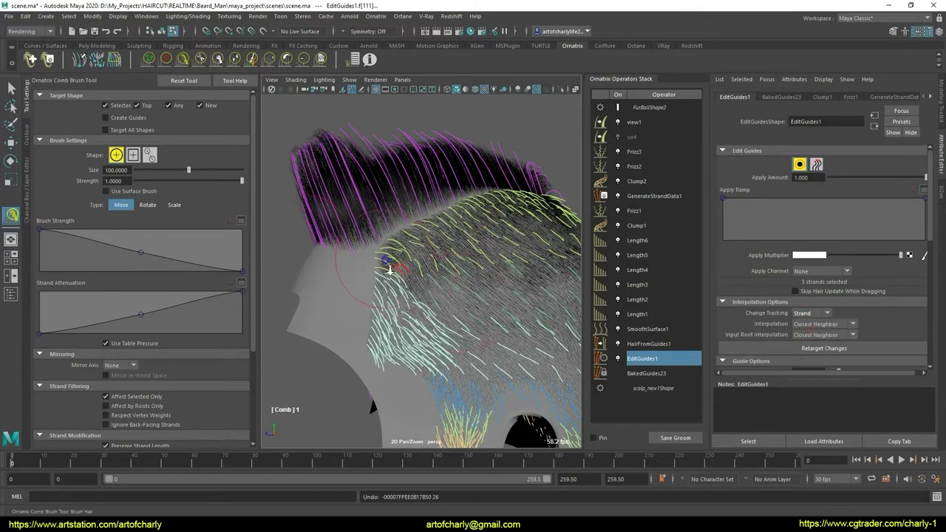
right_click_drag(390, 270, 378, 290, "alt")
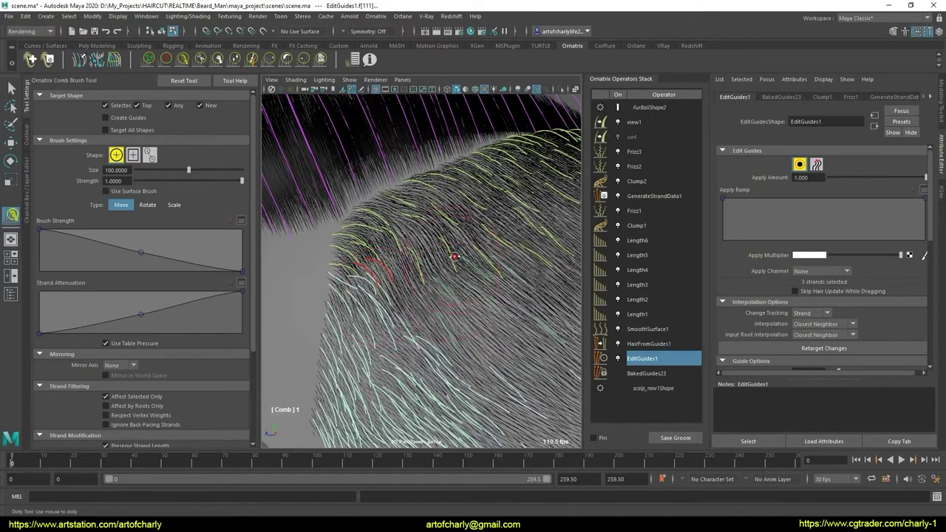
mouse_move(454, 256)
right_mouse_down("alt")
mouse_move(427, 294)
mouse_move(463, 264)
mouse_move(526, 323)
right_mouse_up("alt")
key("q")
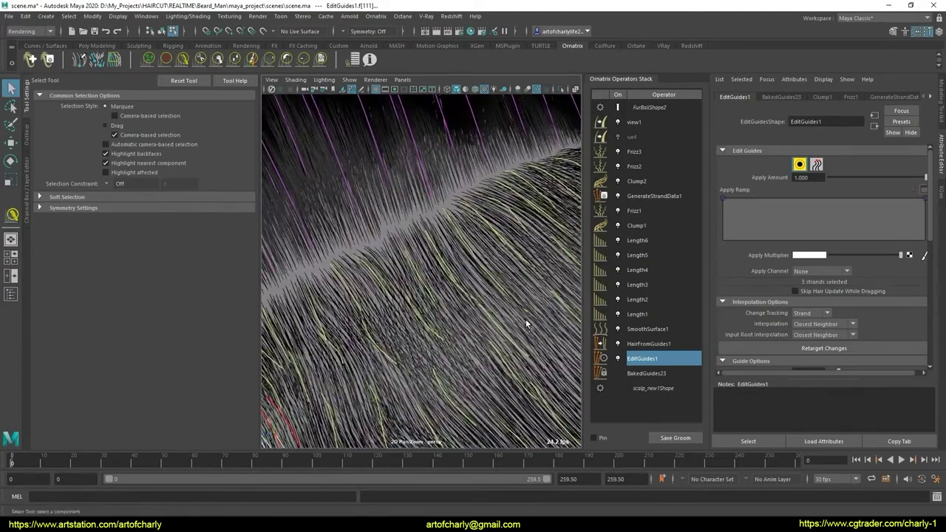
Select a guide strand at the hairline and comb it slightly downward
left_click(538, 334)
right_click_drag(538, 335, 520, 281, "alt")
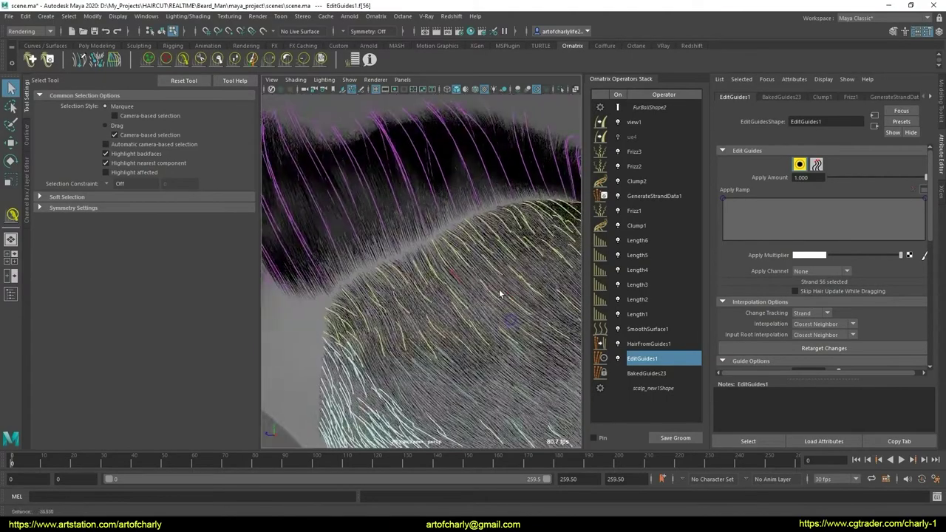
left_click(182, 60)
mouse_move(473, 289)
left_mouse_down("alt")
mouse_move(389, 289)
mouse_move(443, 281)
left_mouse_up("alt")
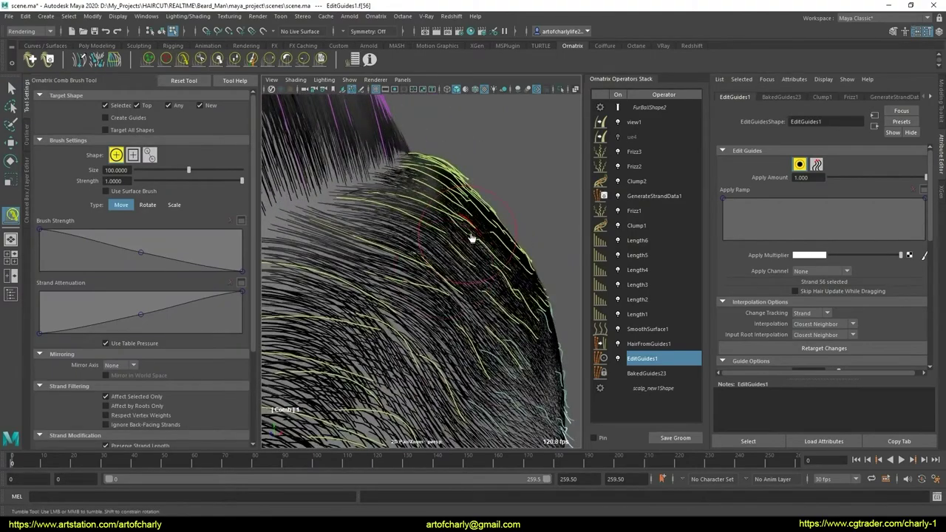
mouse_move(473, 236)
left_mouse_down()
mouse_move(432, 328)
mouse_move(497, 269)
mouse_move(473, 333)
left_mouse_up()
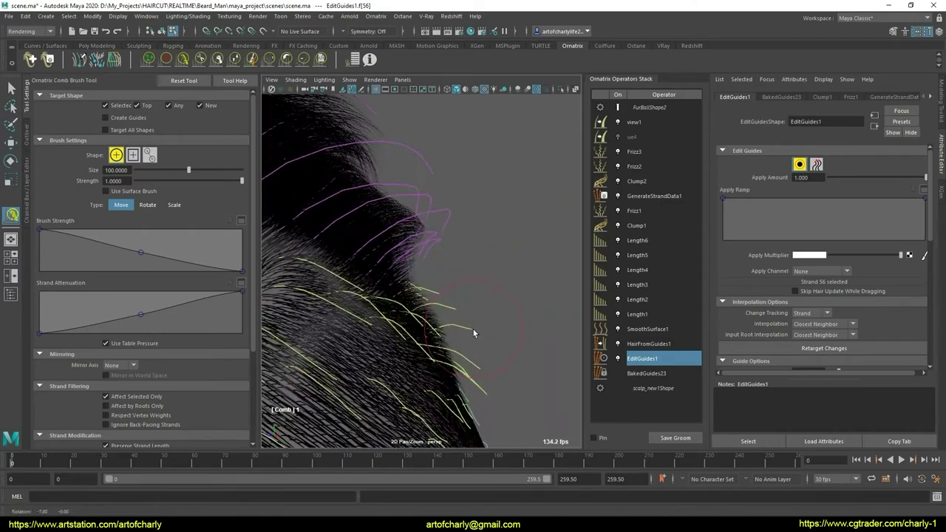
key("q")
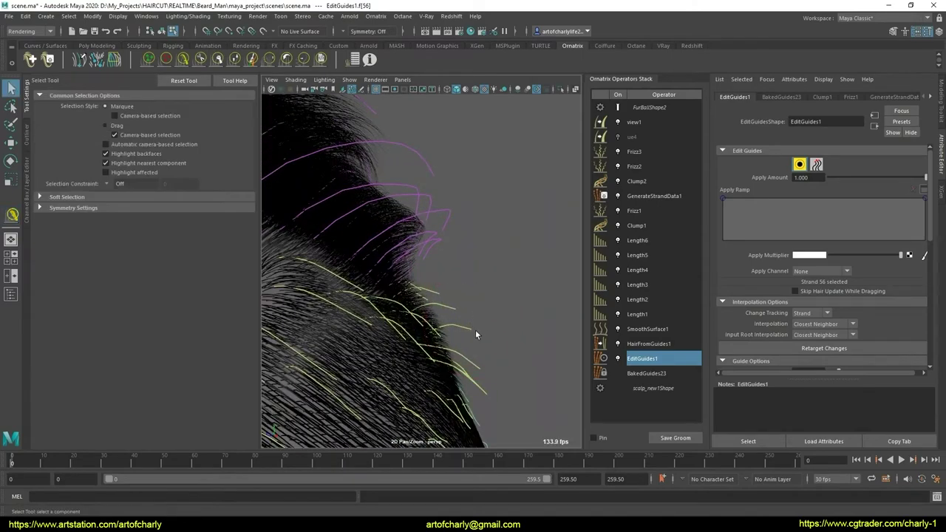
Select five guide strands along the hairline and inspect them with the Comb Brush active
mouse_move(425, 288)
left_mouse_down()
mouse_move(403, 318)
mouse_move(420, 301)
mouse_move(400, 305)
mouse_move(347, 281)
left_mouse_up()
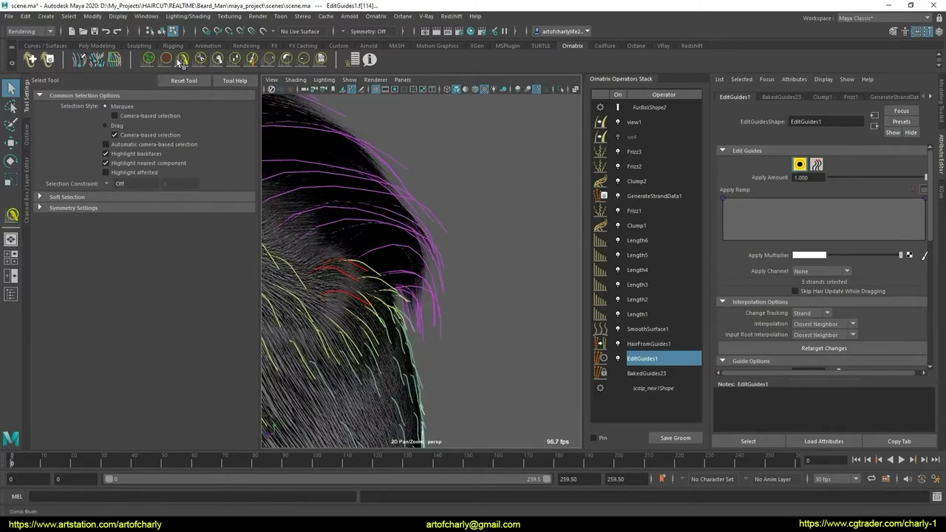
left_click(183, 59)
left_click_drag(431, 273, 447, 293, "alt")
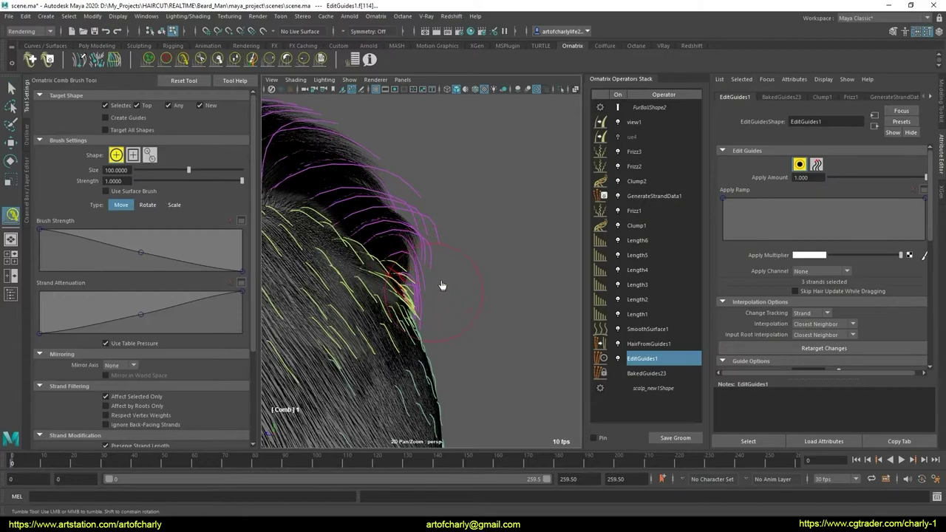
mouse_move(430, 261)
left_mouse_down("alt")
mouse_move(425, 302)
mouse_move(392, 272)
left_mouse_up("alt")
key("q")
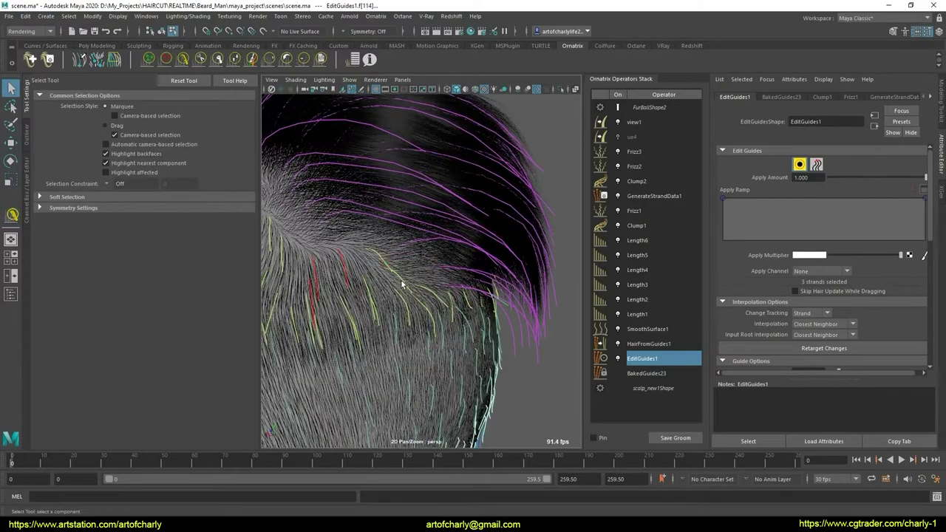
Select two hairline guide strands and comb them into a new direction
left_click(402, 283)
left_click(448, 306, "shift")
left_click_drag(449, 305, 227, 77, "alt")
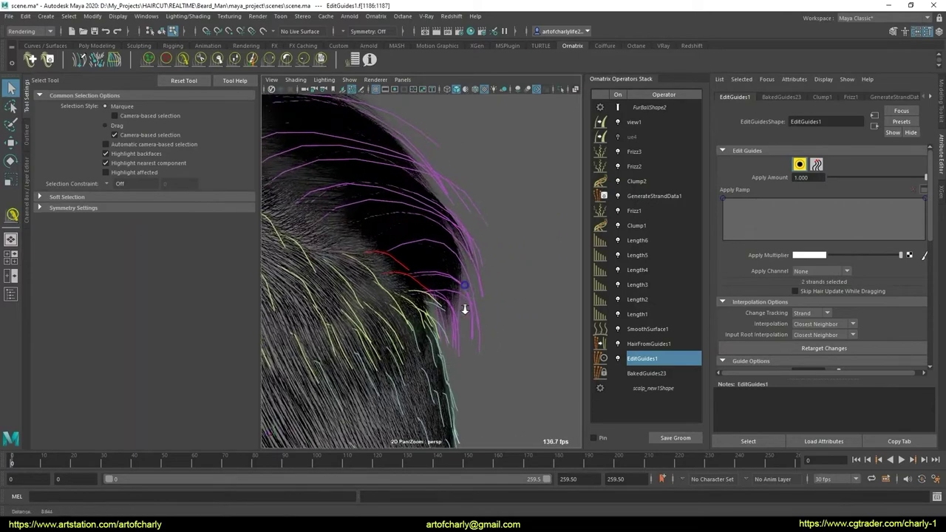
left_click(187, 62)
left_click_drag(414, 277, 436, 295, "alt")
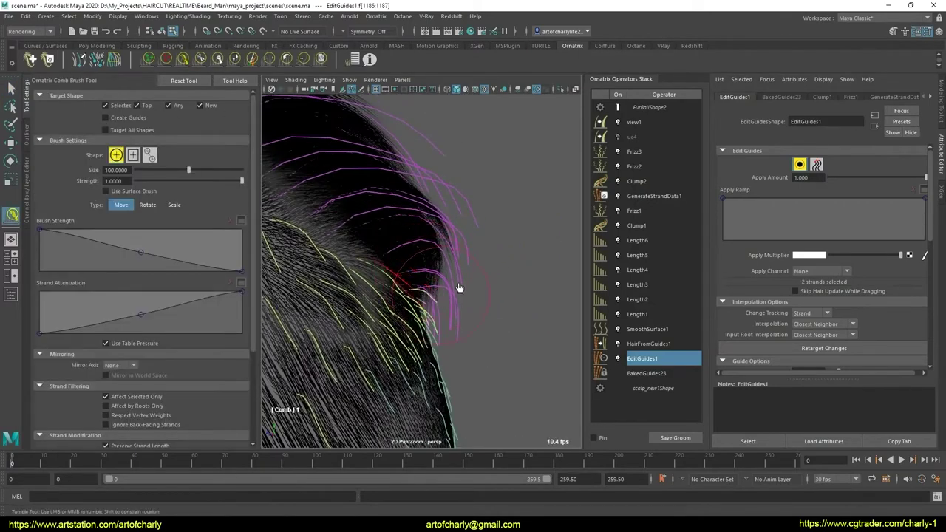
mouse_move(423, 288)
left_mouse_down("alt")
mouse_move(348, 285)
mouse_move(452, 294)
mouse_move(438, 292)
left_mouse_up("alt")
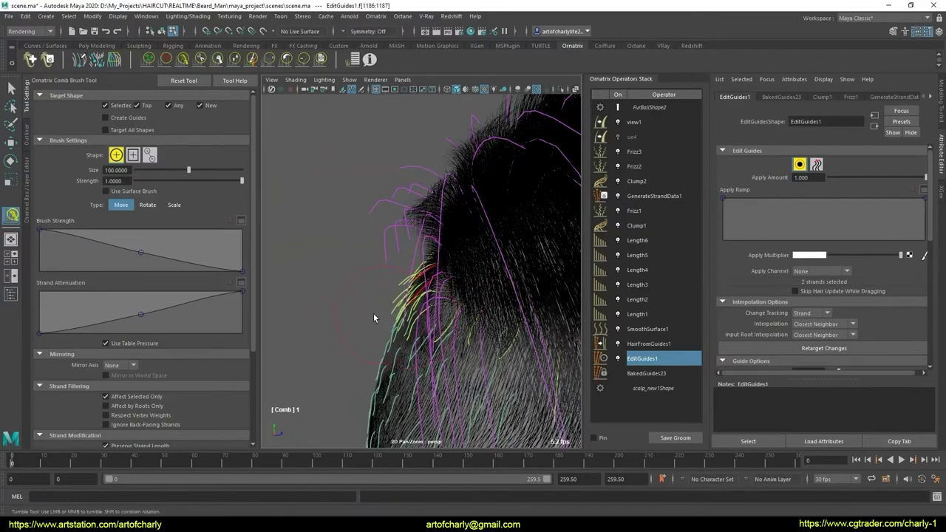
mouse_move(374, 317)
left_mouse_down("alt")
mouse_move(444, 314)
mouse_move(473, 299)
mouse_move(485, 232)
mouse_move(422, 295)
mouse_move(471, 323)
mouse_move(429, 296)
mouse_move(387, 312)
mouse_move(414, 318)
mouse_move(416, 341)
mouse_move(445, 311)
left_mouse_up("alt")
key("q")
Set Length5's Blend Distance to 1.3 and zoom in on the scalp to check the fade
left_click(652, 240)
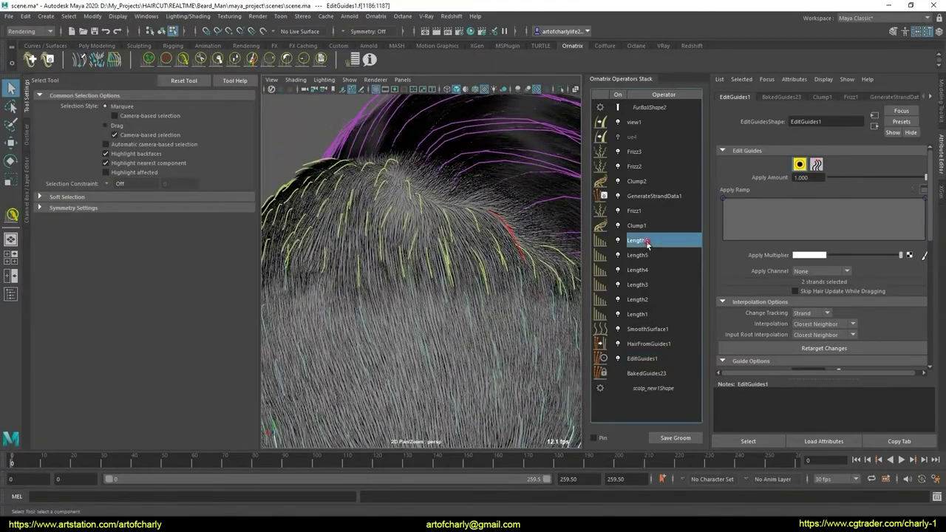
left_click(652, 255)
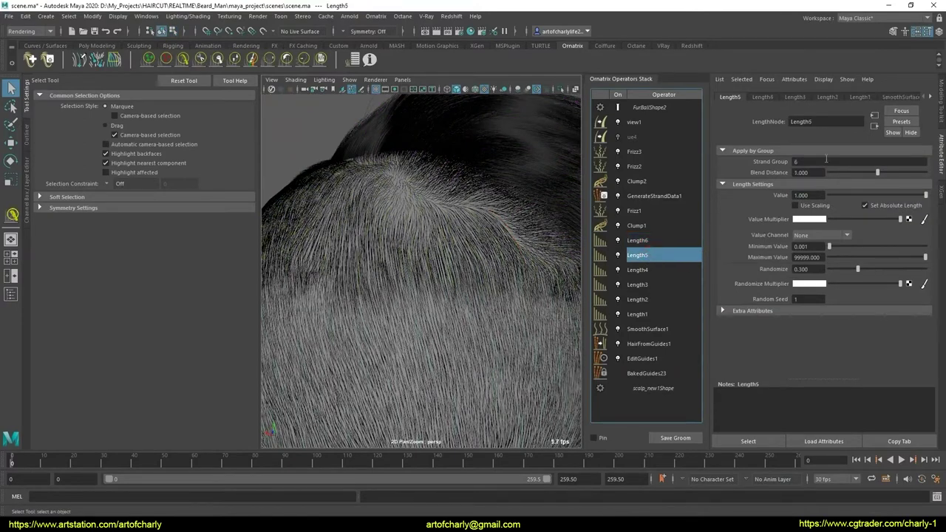
double_click(801, 169)
type("1.2")
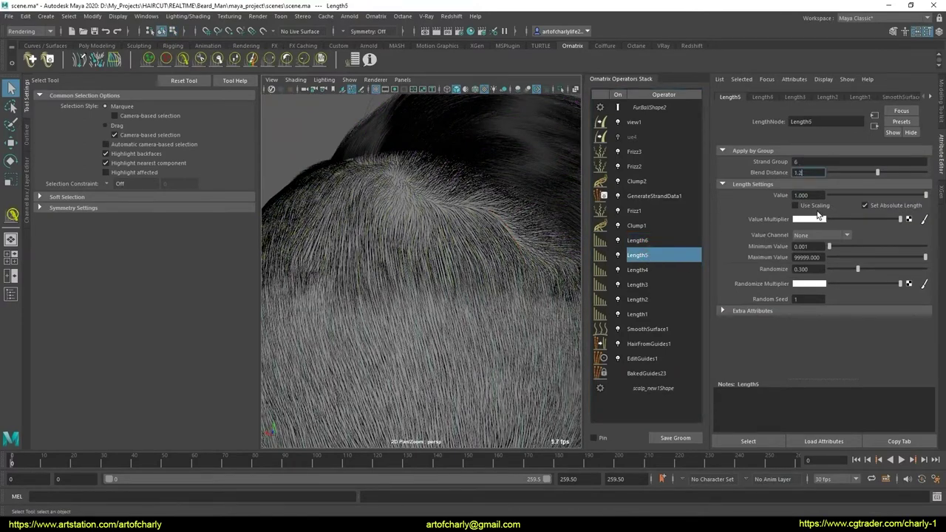
type("1.300")
key("Return")
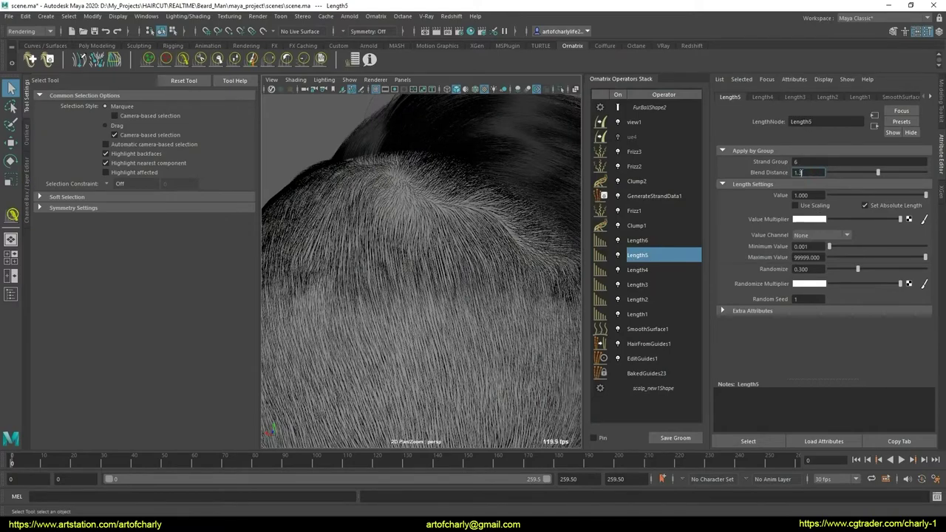
mouse_move(472, 278)
left_mouse_down("alt")
mouse_move(454, 221)
mouse_move(544, 274)
mouse_move(459, 294)
mouse_move(397, 323)
mouse_move(401, 311)
mouse_move(431, 343)
left_mouse_up("alt")
mouse_move(431, 342)
right_mouse_down("alt")
mouse_move(439, 327)
mouse_move(456, 380)
mouse_move(455, 360)
right_mouse_up("alt")
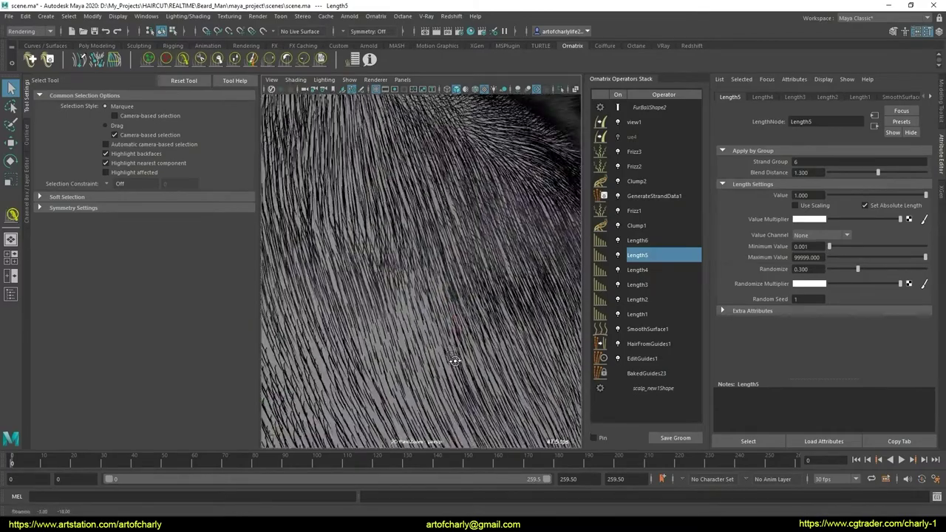
In EditGuides1, turn on strand selection, reveal the guide root options, and try the guide planting tool
left_click(641, 359)
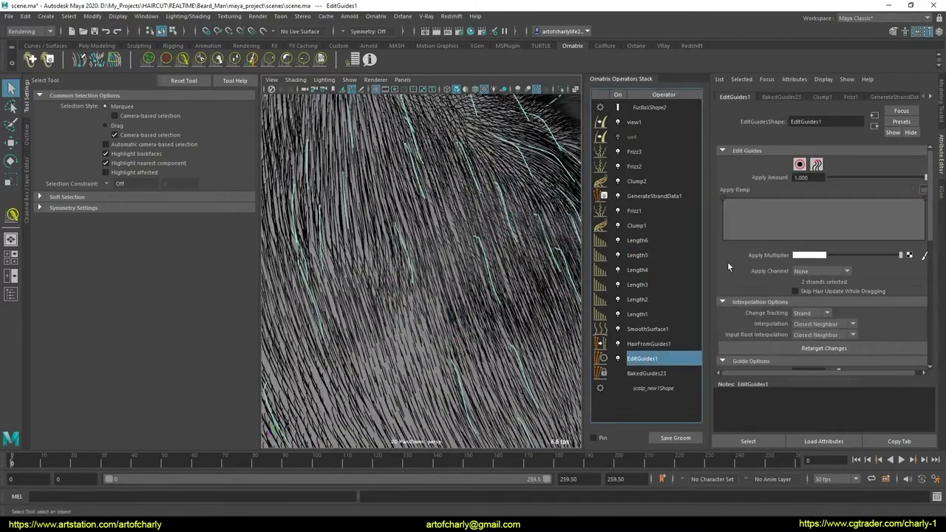
left_click(800, 164)
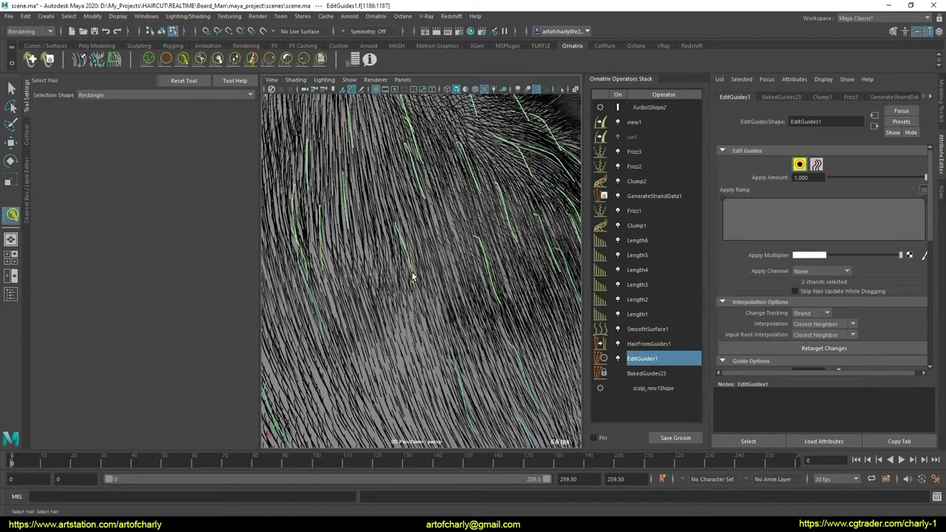
scroll(801, 306, "down", 2)
scroll(820, 321, "down", 2)
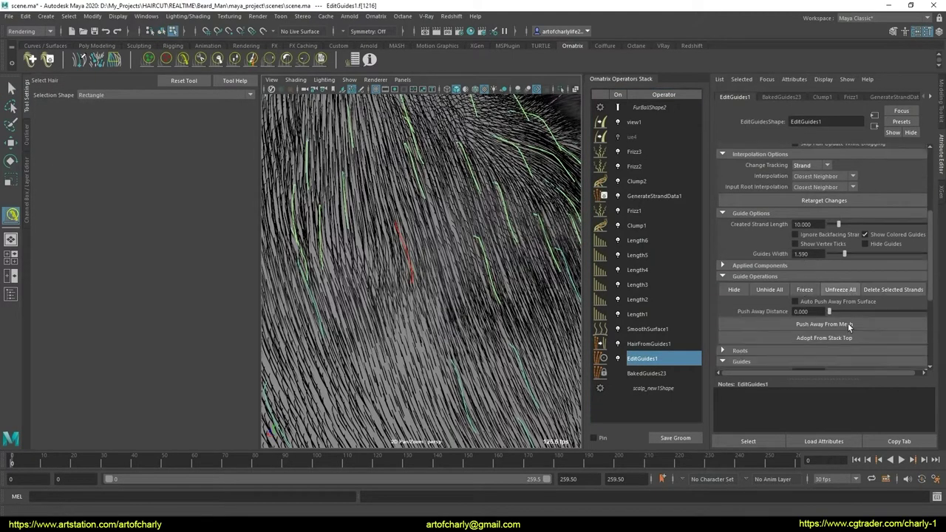
scroll(847, 337, "down", 3)
left_click(745, 293)
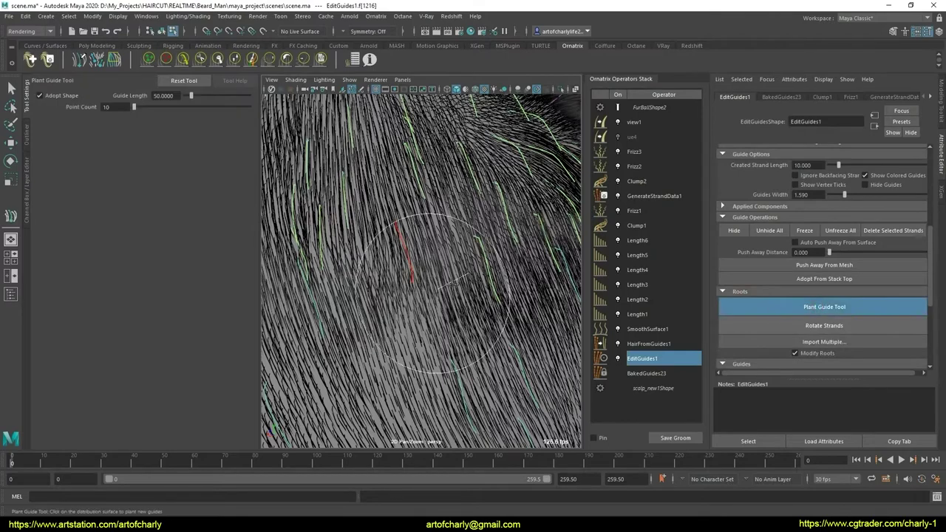
left_click(821, 307)
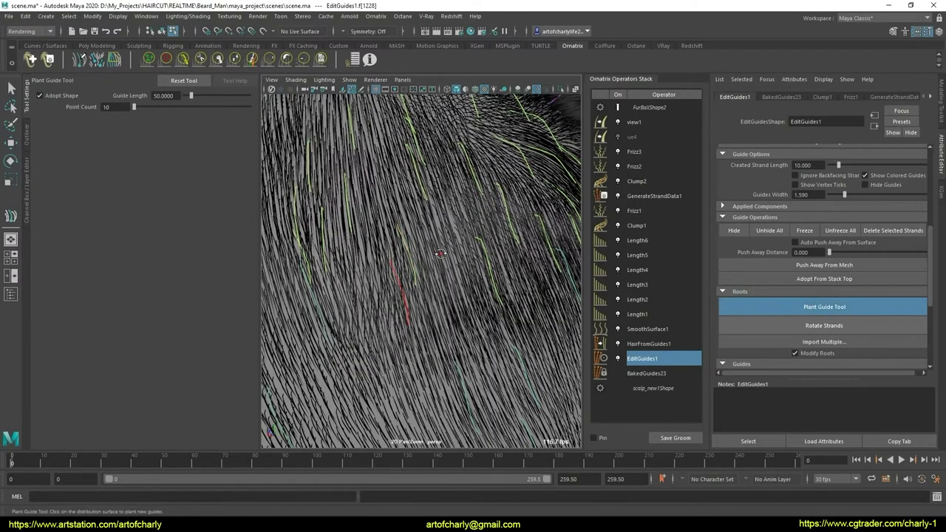
scroll(407, 218, "down", 3)
scroll(418, 236, "down", 3)
key("q")
scroll(414, 222, "down", 3)
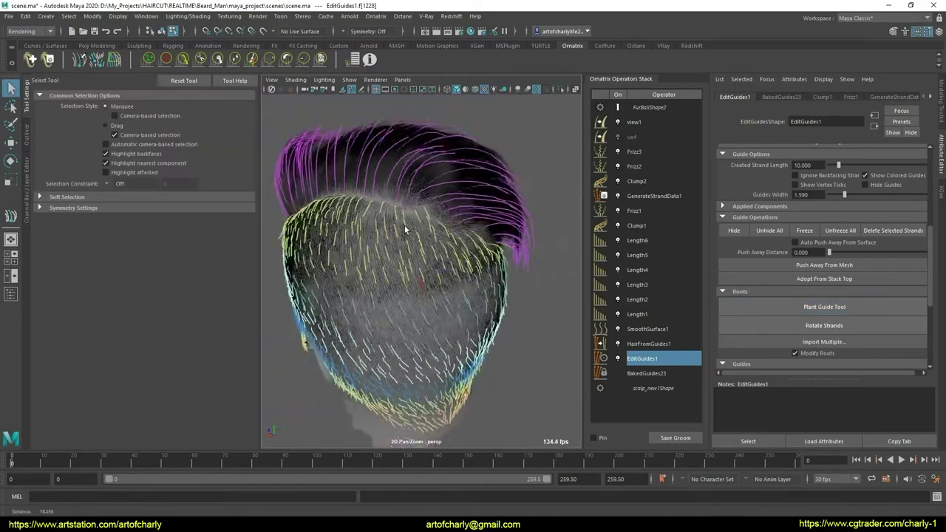
left_click_drag(411, 211, 670, 337, "alt")
Inspect the dense hair via HairFromGuides1, then select a guide strand in EditGuides1 and comb it
left_click(650, 344)
mouse_move(518, 311)
left_mouse_down("alt")
mouse_move(449, 311)
mouse_move(514, 308)
mouse_move(478, 310)
mouse_move(474, 322)
left_mouse_up("alt")
scroll(474, 322, "up", 3)
scroll(461, 310, "up", 3)
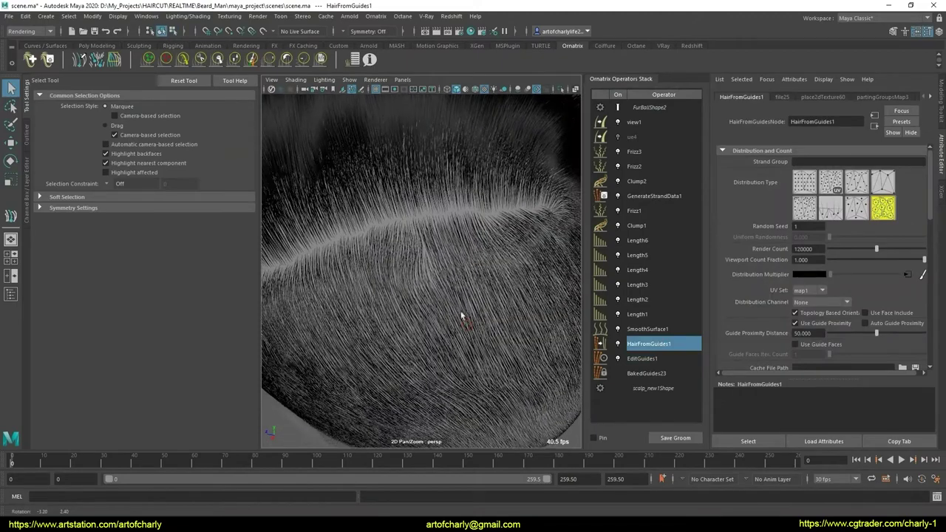
scroll(460, 310, "up", 3)
scroll(506, 300, "up", 2)
left_click(646, 358)
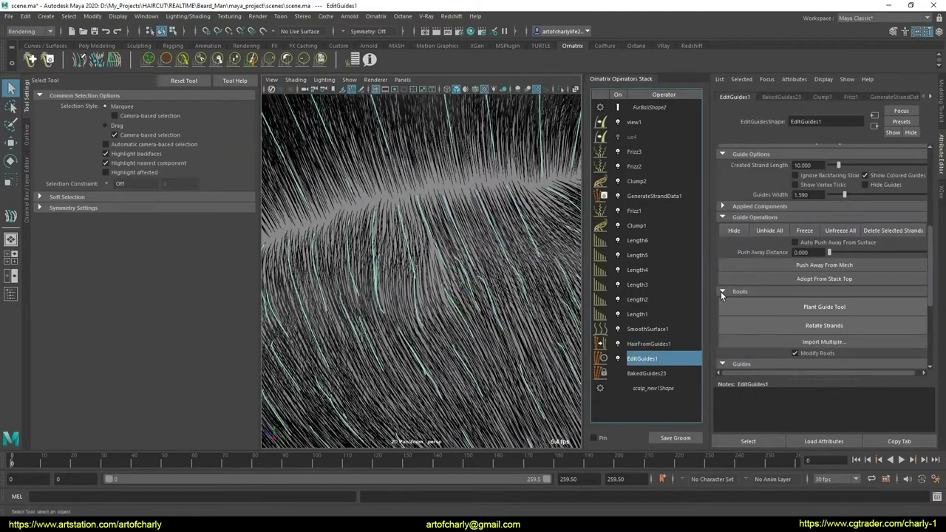
left_click(800, 165)
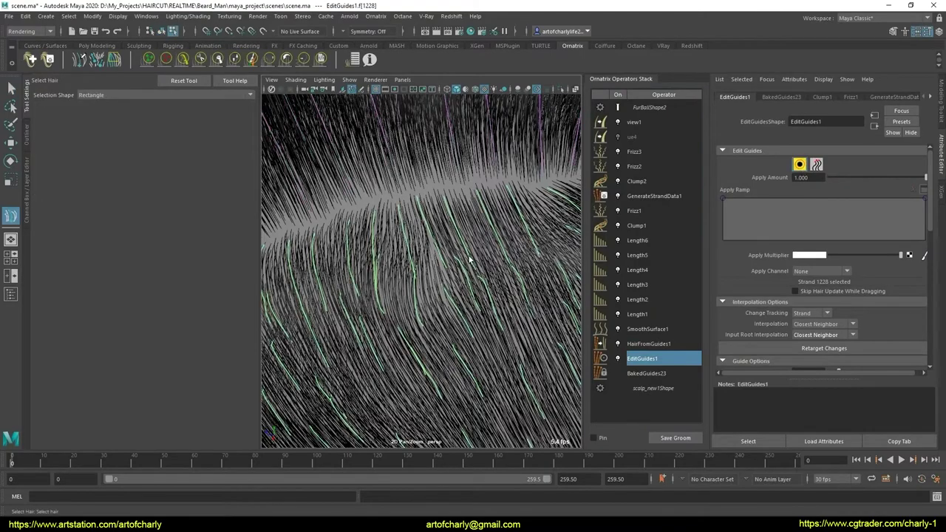
left_click(461, 278)
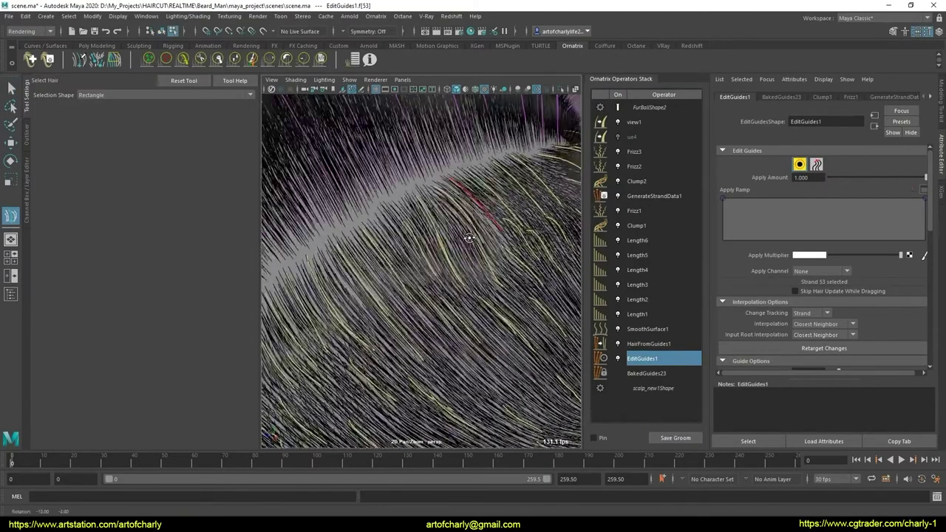
mouse_move(464, 236)
left_mouse_down("alt")
mouse_move(403, 274)
mouse_move(436, 244)
left_mouse_up("alt")
left_click(191, 59)
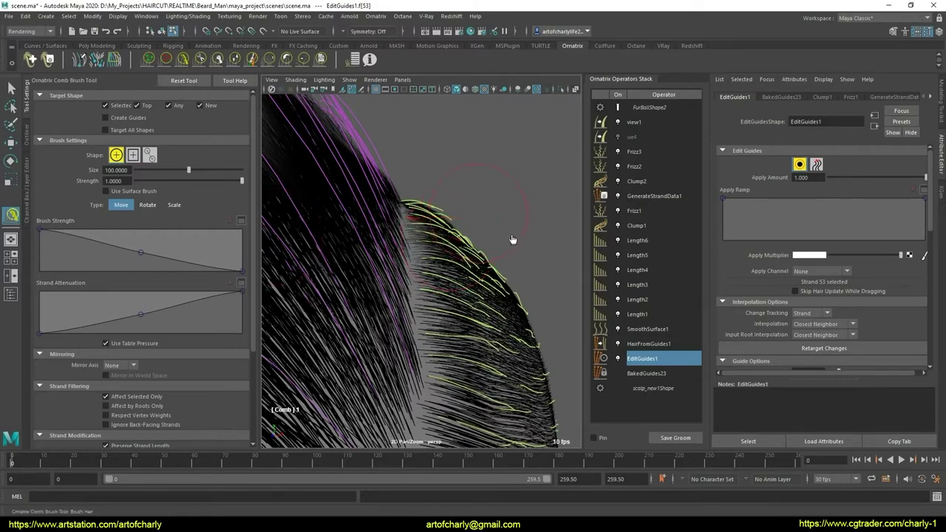
mouse_move(488, 227)
left_mouse_down("alt")
mouse_move(367, 293)
mouse_move(378, 297)
left_mouse_up("alt")
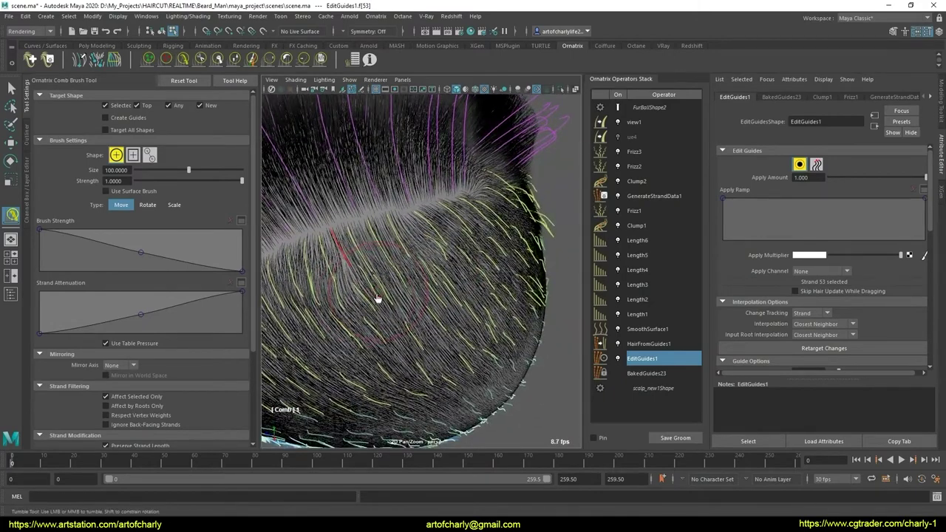
left_click_drag(423, 263, 443, 266, "alt")
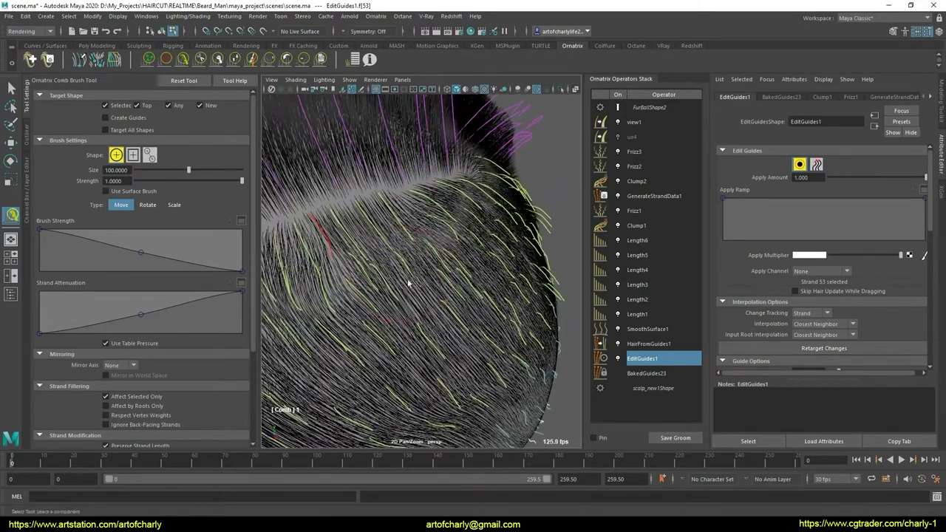
key("q")
Plant a new guide strand near the side hairline and preview the result in HairFromGuides1
scroll(746, 309, "down", 3)
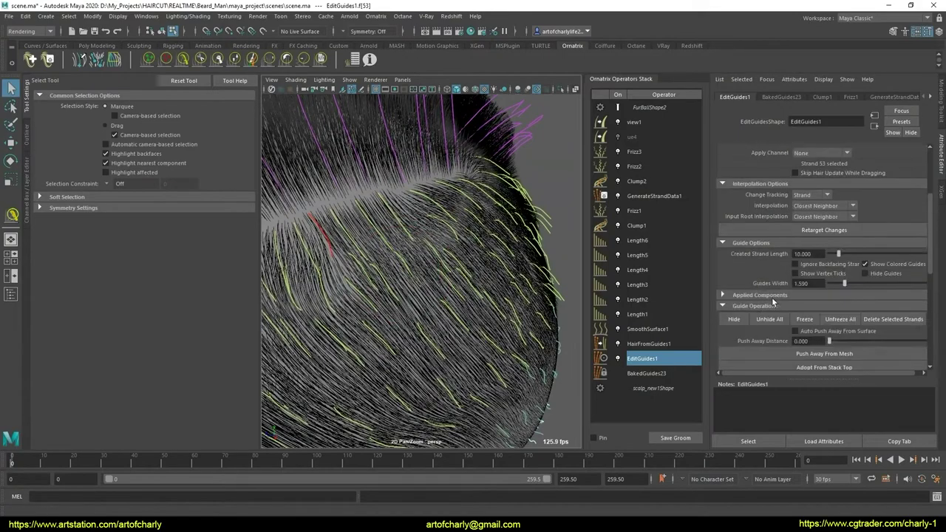
scroll(748, 286, "down", 3)
left_click(814, 277)
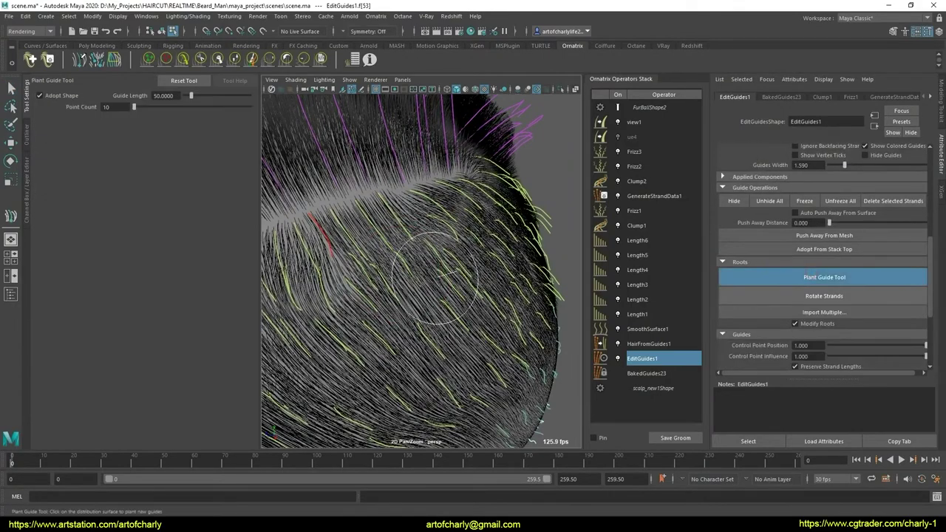
left_click_drag(413, 281, 458, 277, "alt")
scroll(457, 278, "up", 3)
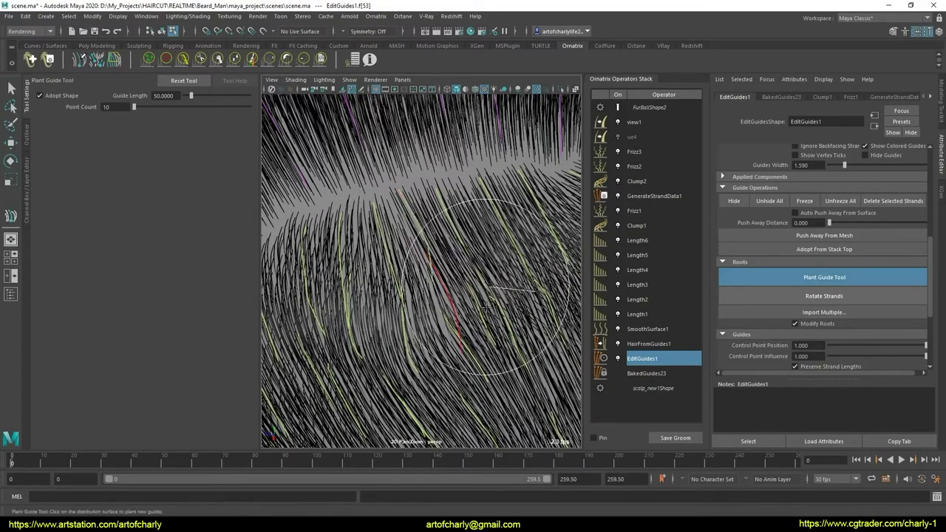
scroll(459, 219, "down", 6)
key("q")
left_click(649, 343)
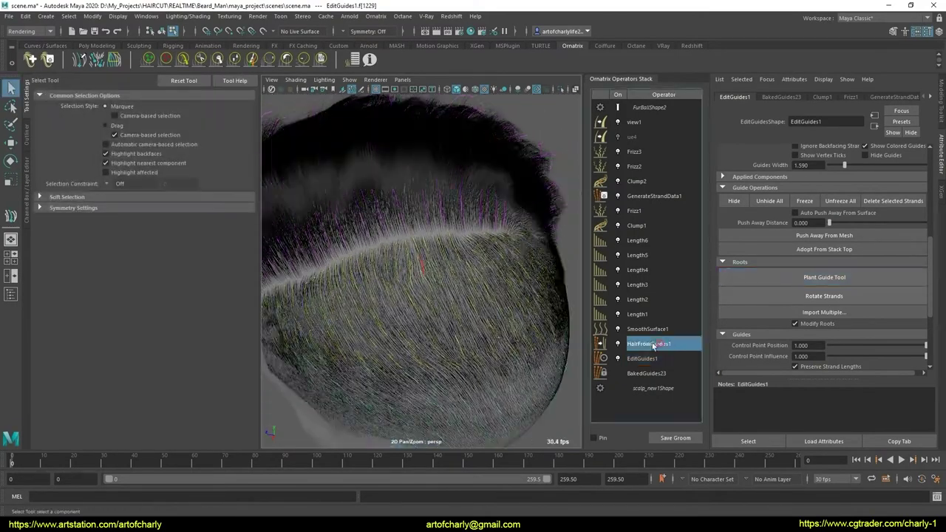
mouse_move(465, 332)
left_mouse_down("alt")
mouse_move(478, 328)
mouse_move(468, 279)
mouse_move(446, 273)
mouse_move(405, 294)
left_mouse_up("alt")
scroll(406, 293, "up", 3)
scroll(452, 297, "up", 3)
scroll(452, 297, "up", 2)
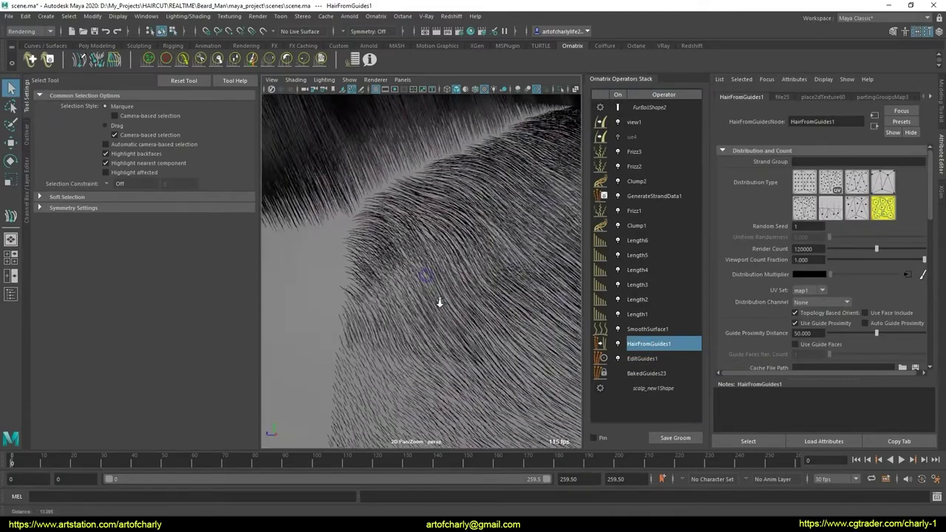
scroll(447, 300, "up", 2)
scroll(451, 302, "up", 1)
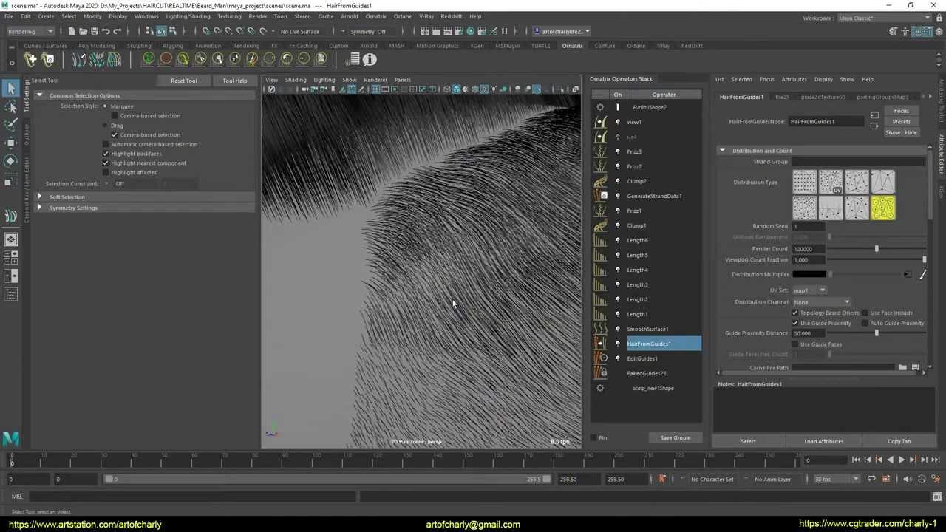
mouse_move(452, 301)
left_mouse_down("alt")
mouse_move(444, 289)
mouse_move(443, 302)
left_mouse_up("alt")
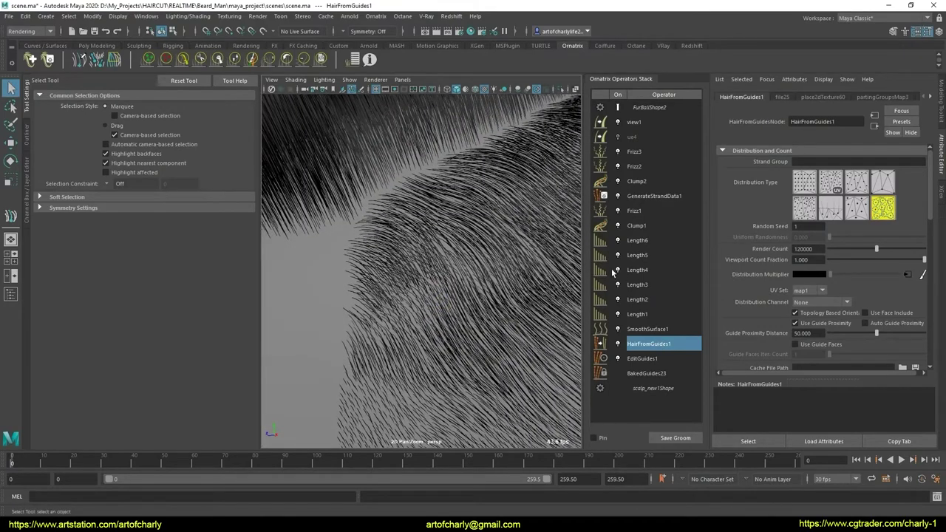
Plant another guide in EditGuides1, frame the whole head, and redisplay the cyan guide curves
left_click(654, 360)
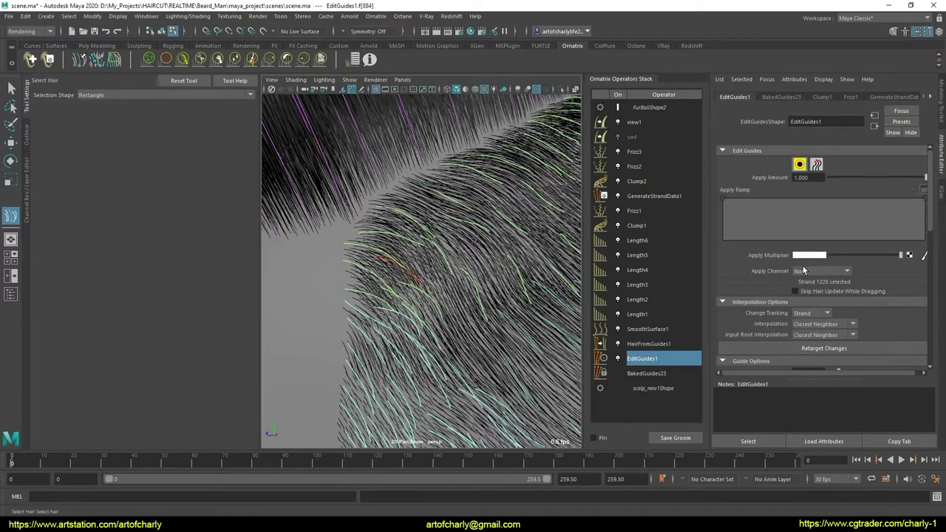
scroll(850, 272, "down", 3)
scroll(838, 284, "down", 2)
scroll(830, 303, "down", 2)
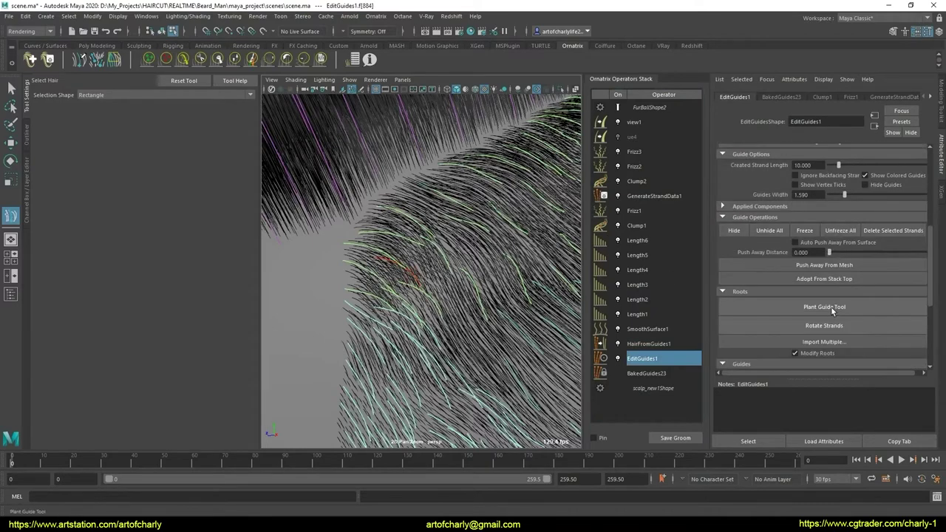
left_click(831, 307)
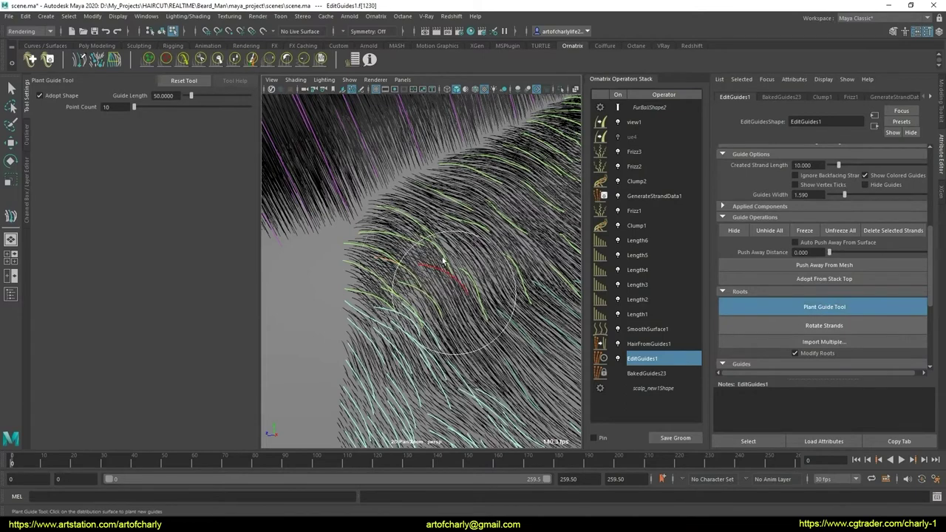
key("q")
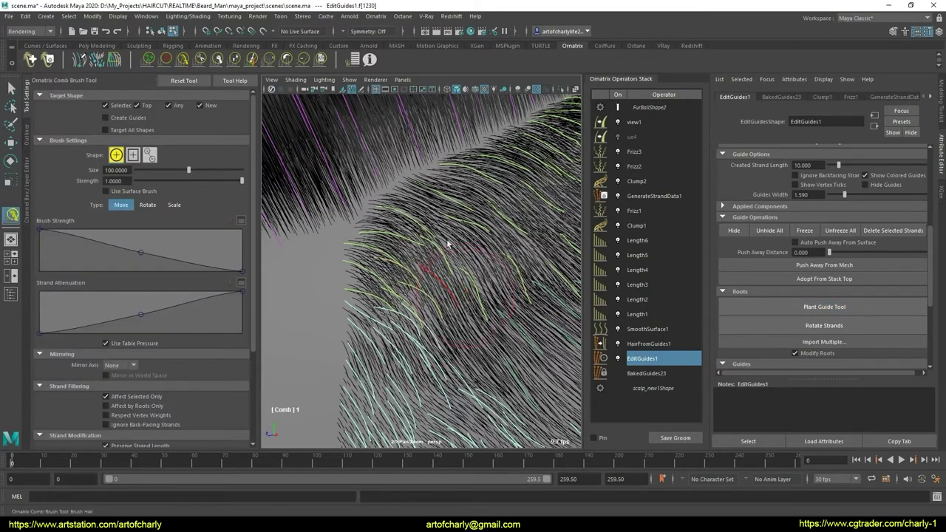
key("q")
left_click(665, 343)
key("f")
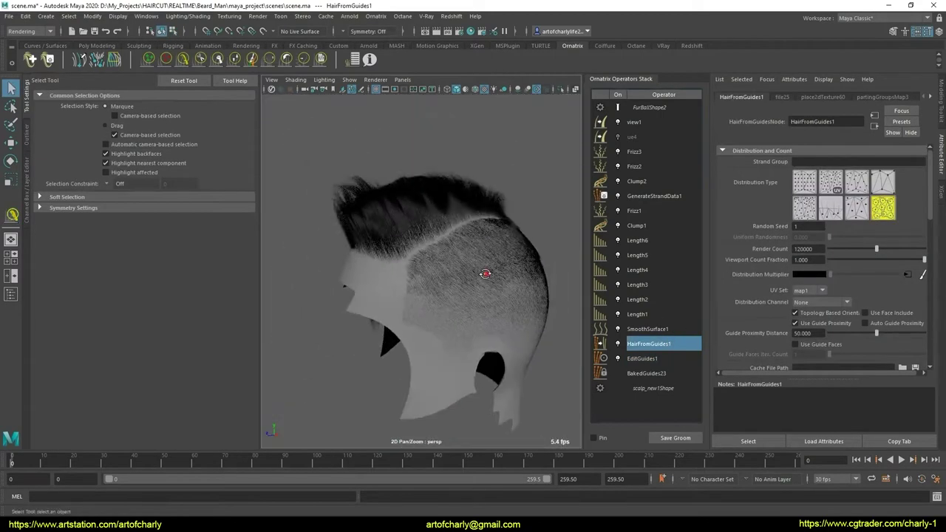
scroll(454, 271, "up", 5)
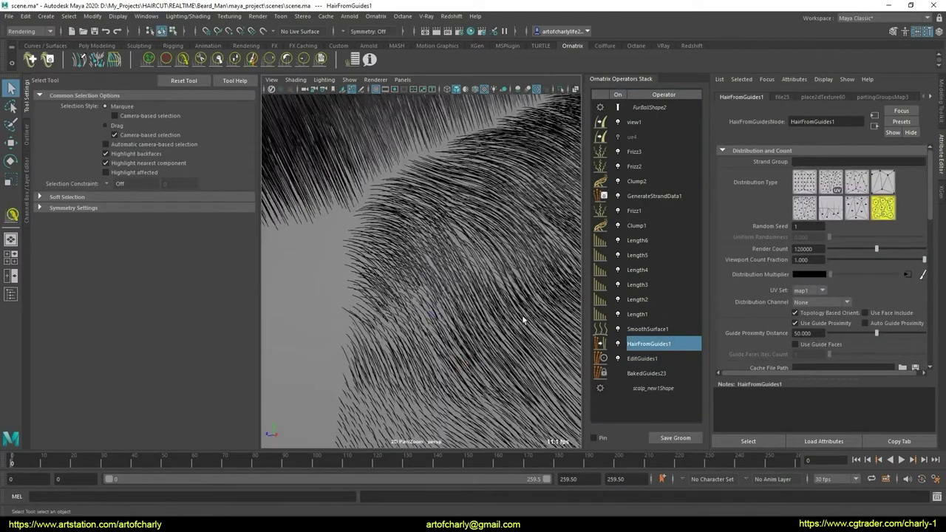
left_click(658, 360)
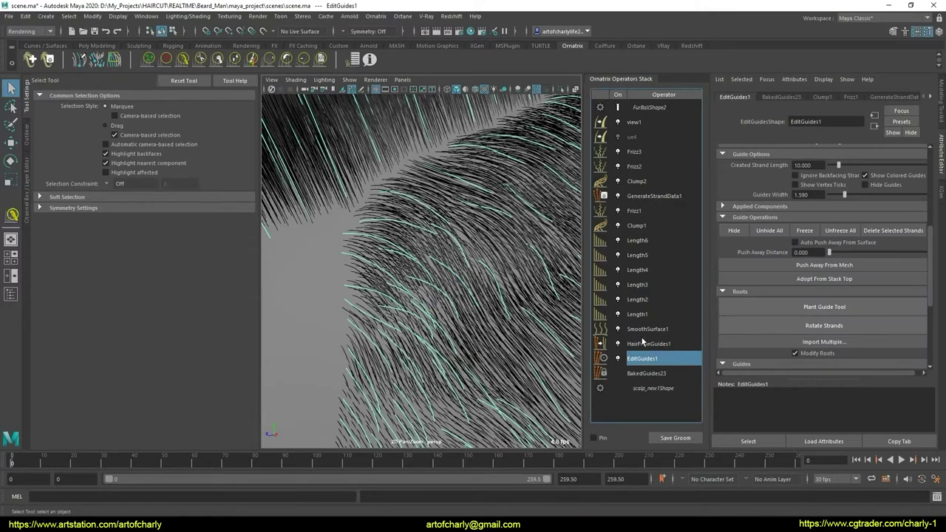
Disable the Frizz, Clump, GenerateStrandData, Length1-6, SmoothSurface1 and HairFromGuides1 operators so only guides show
left_click(618, 152)
left_click(618, 167)
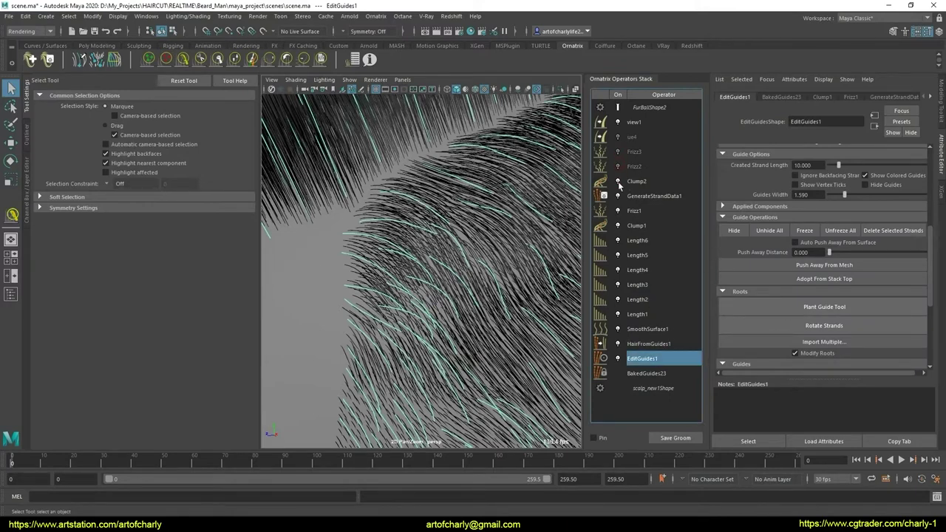
left_click(617, 181)
left_click(618, 196)
left_click(617, 211)
left_click(617, 225)
left_click(618, 240)
left_click(617, 255)
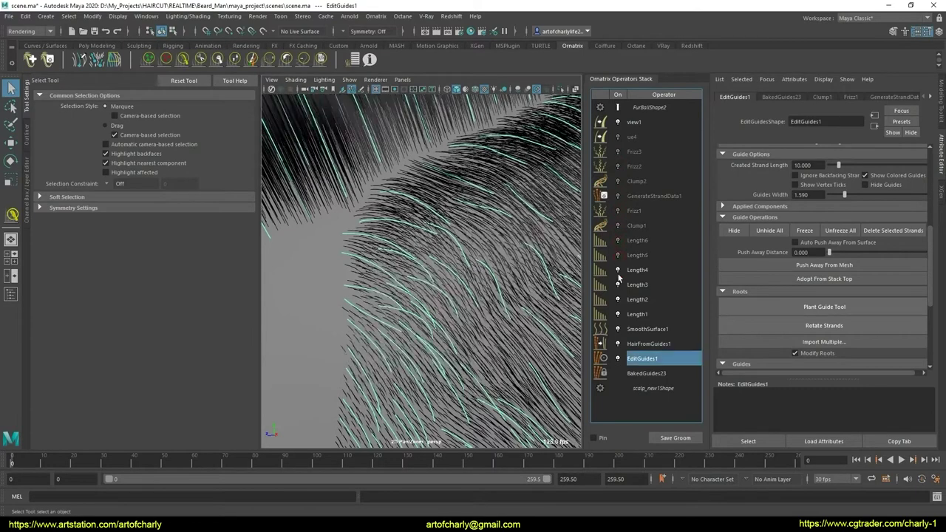
left_click(617, 270)
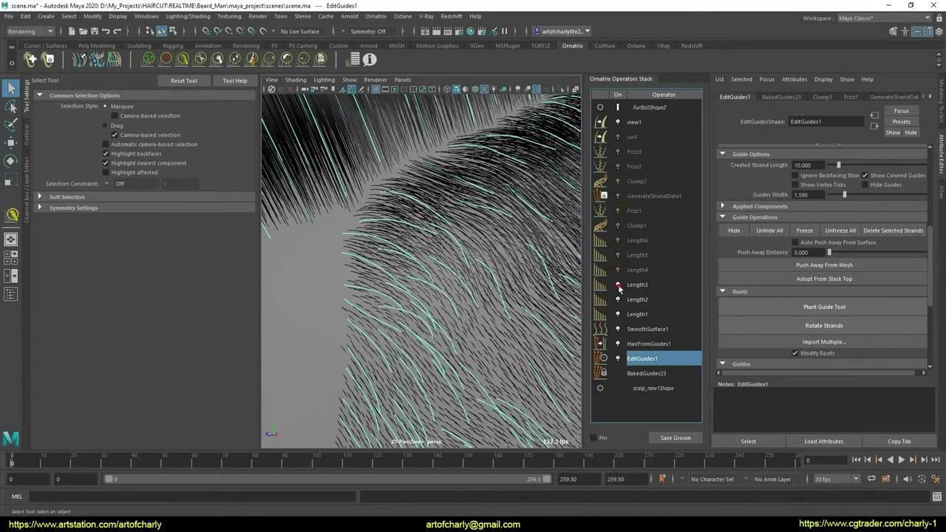
left_click(618, 285)
left_click(618, 299)
left_click(618, 314)
left_click(618, 328)
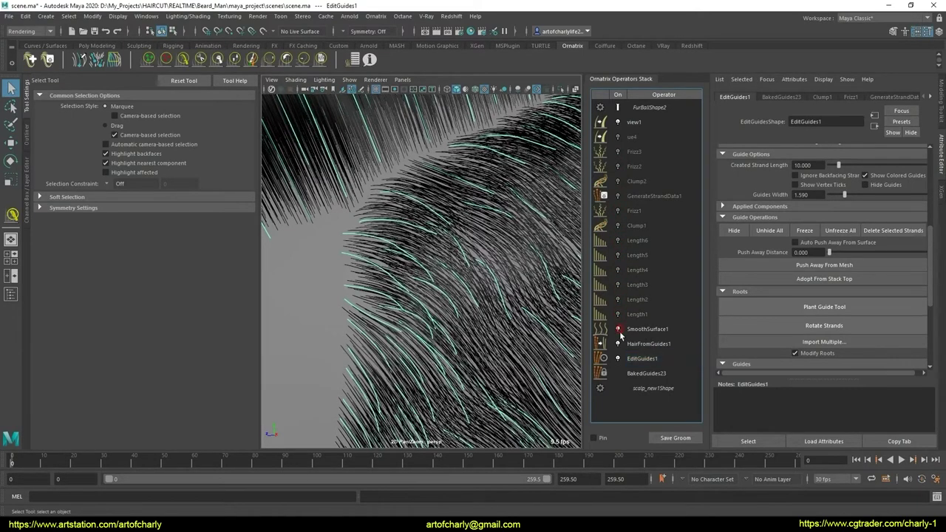
left_click(617, 343)
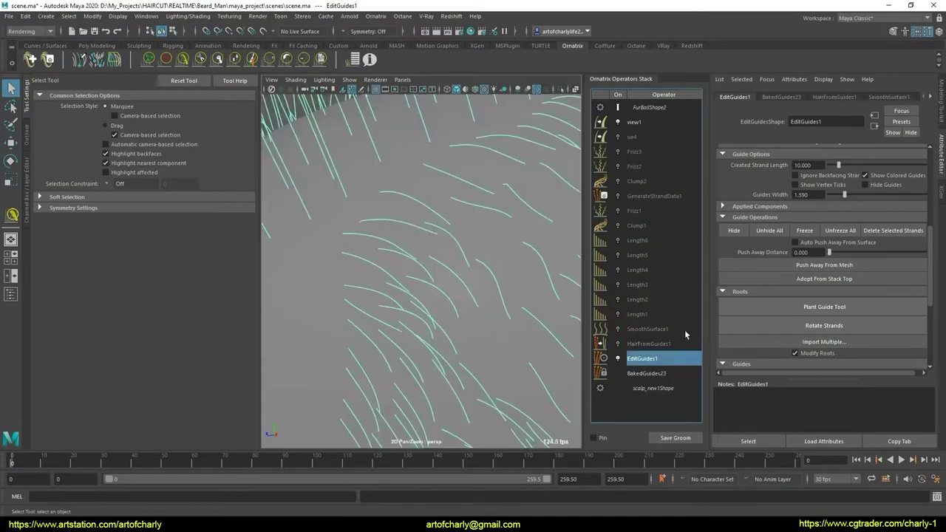
Switch to guide strand selection and pick a guide near the scalp
key("F8")
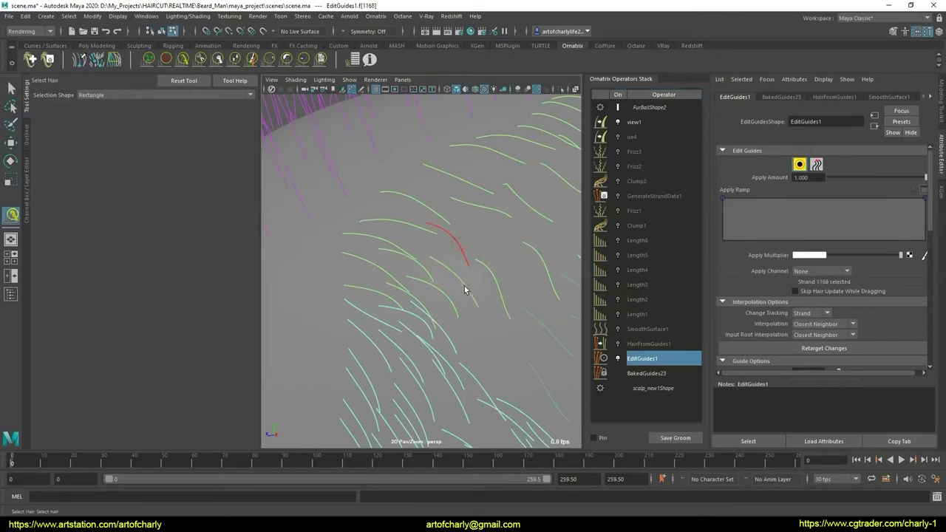
mouse_move(465, 289)
right_mouse_down("alt")
mouse_move(467, 297)
mouse_move(452, 247)
mouse_move(501, 344)
right_mouse_up("alt")
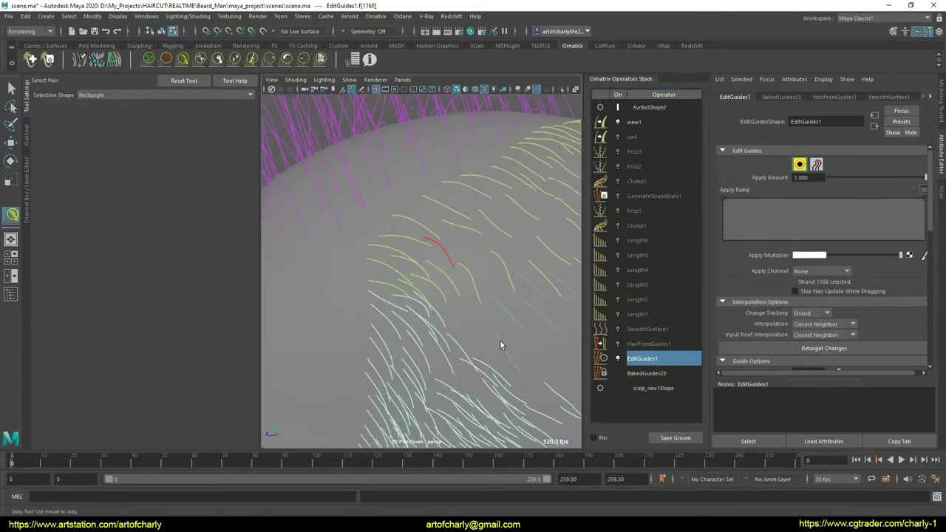
left_click(500, 340)
scroll(807, 305, "down", 3)
scroll(808, 305, "down", 2)
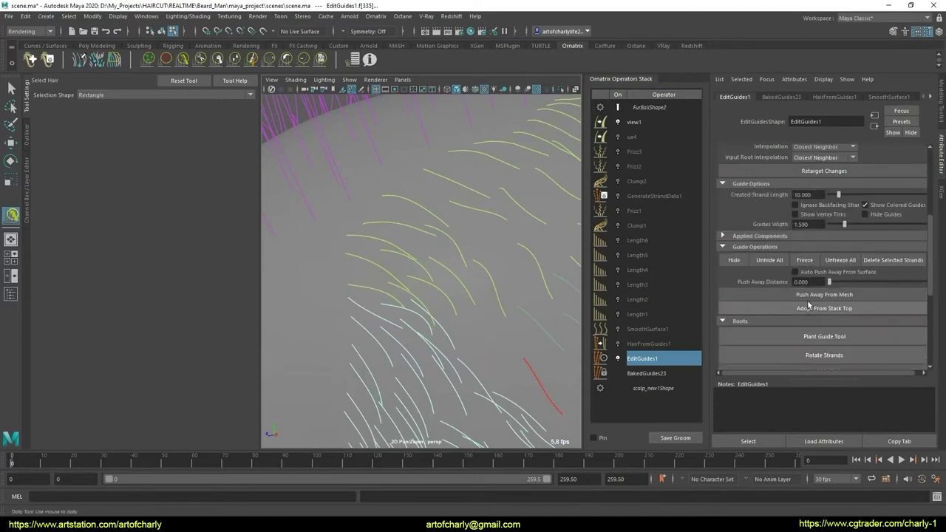
Plant two new guides on the side of the scalp and select one of them
left_click(825, 336)
mouse_move(461, 339)
left_mouse_down("alt")
mouse_move(506, 360)
mouse_move(485, 331)
left_mouse_up("alt")
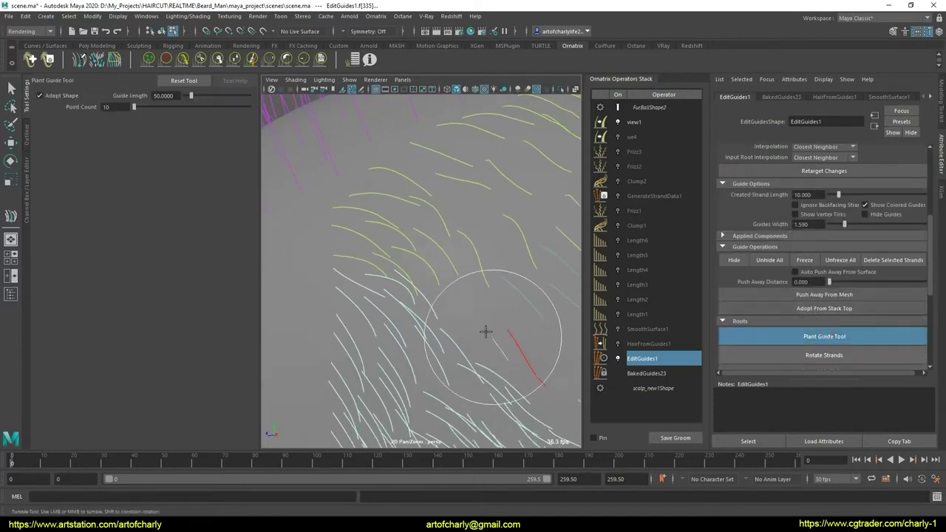
left_click(466, 304)
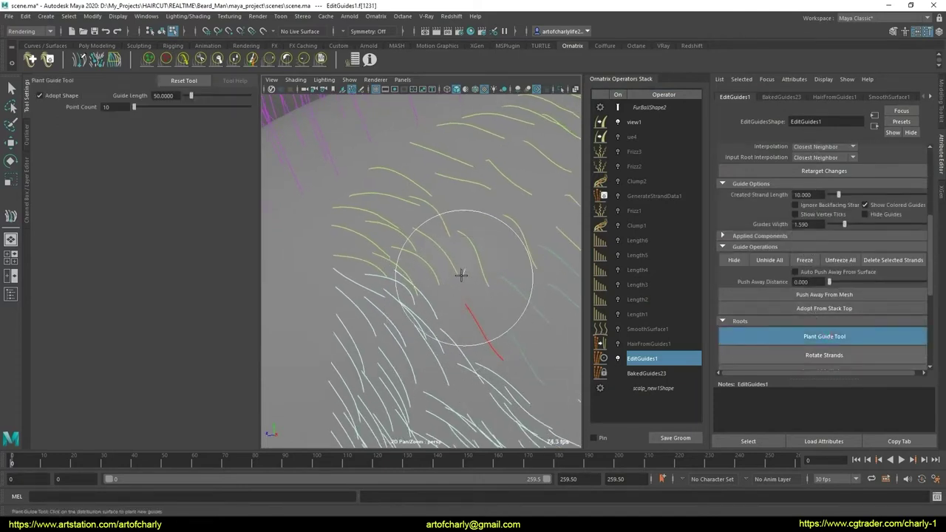
left_click(502, 316)
key("q")
left_click(467, 317)
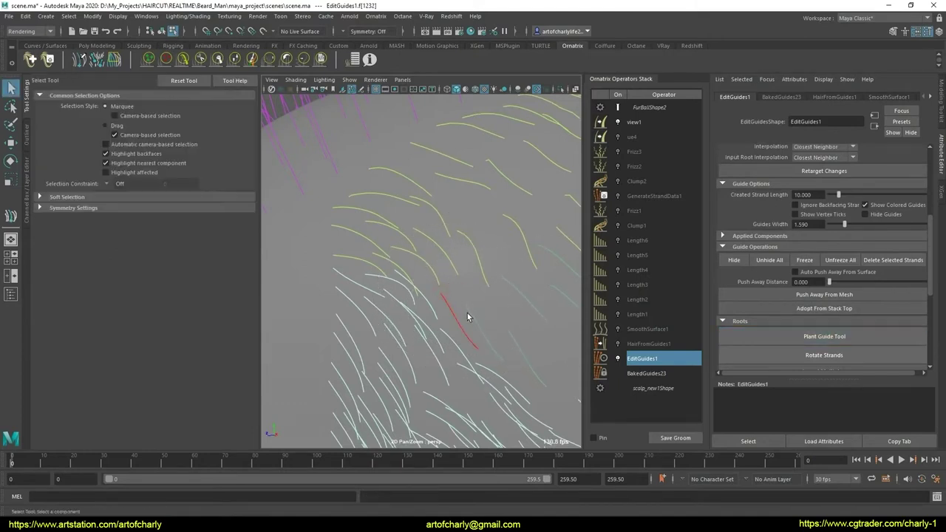
key("w")
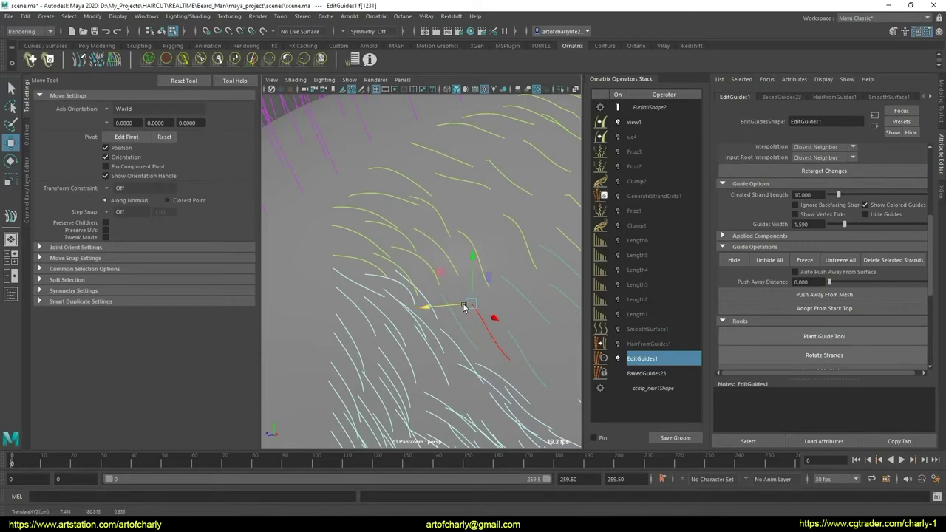
key("q")
mouse_move(507, 328)
left_mouse_down("alt")
mouse_move(490, 297)
mouse_move(442, 269)
left_mouse_up("alt")
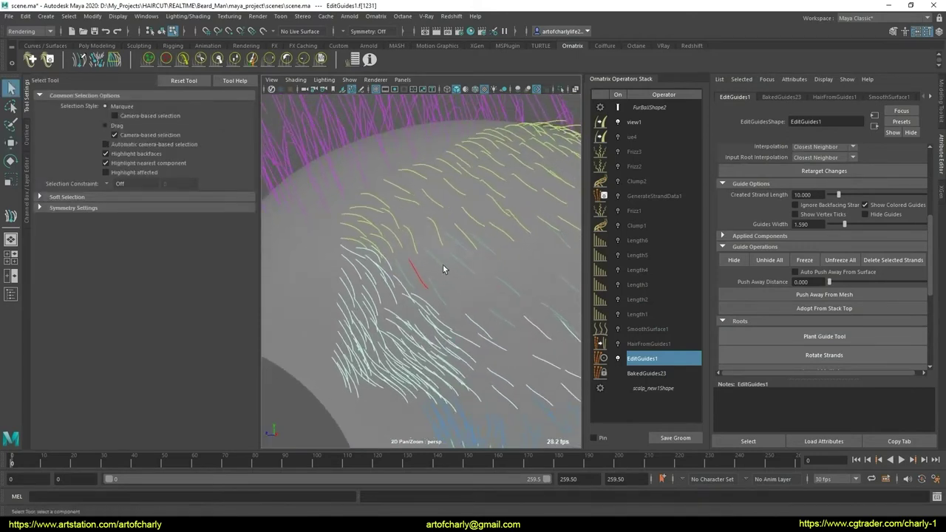
Reopen the Plant Guide Tool while repositioning the view around the head
left_click(824, 336)
scroll(518, 299, "down", 3)
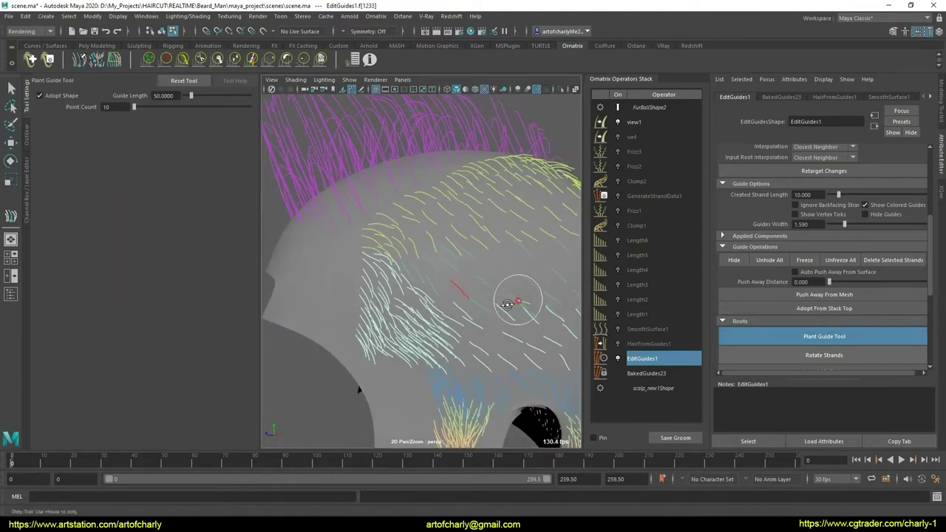
key("q")
scroll(490, 292, "down", 5)
scroll(470, 299, "up", 5)
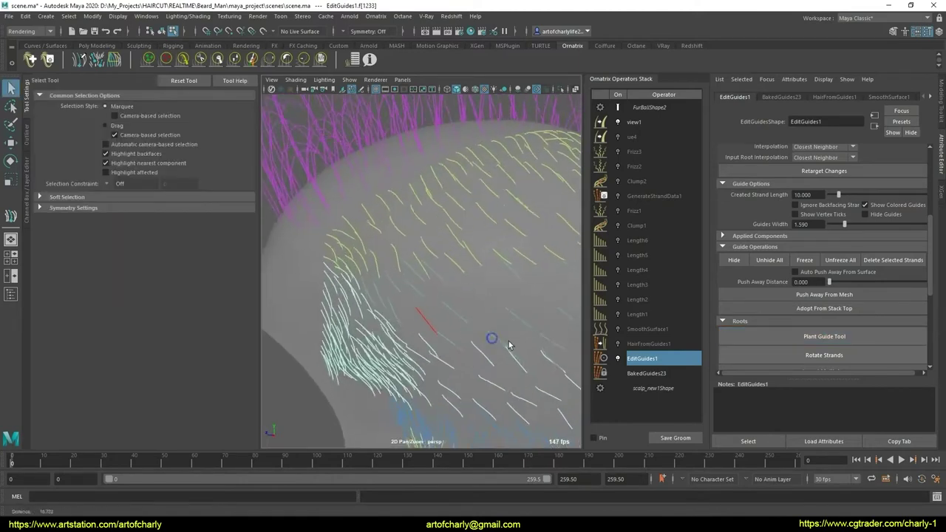
scroll(488, 310, "up", 3)
left_click(823, 336)
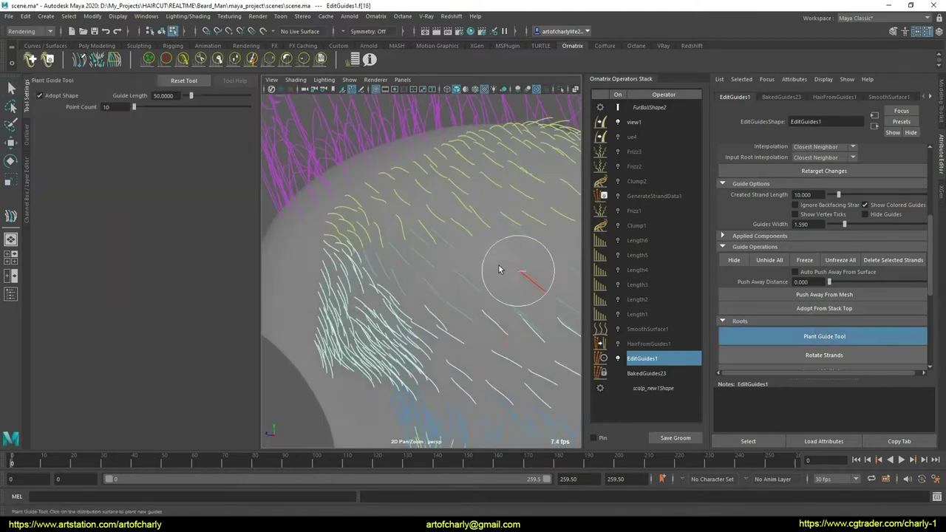
scroll(487, 266, "down", 3)
mouse_move(492, 281)
left_mouse_down("alt")
mouse_move(498, 296)
mouse_move(546, 274)
left_mouse_up("alt")
key("q")
scroll(488, 280, "up", 4)
scroll(488, 281, "up", 2)
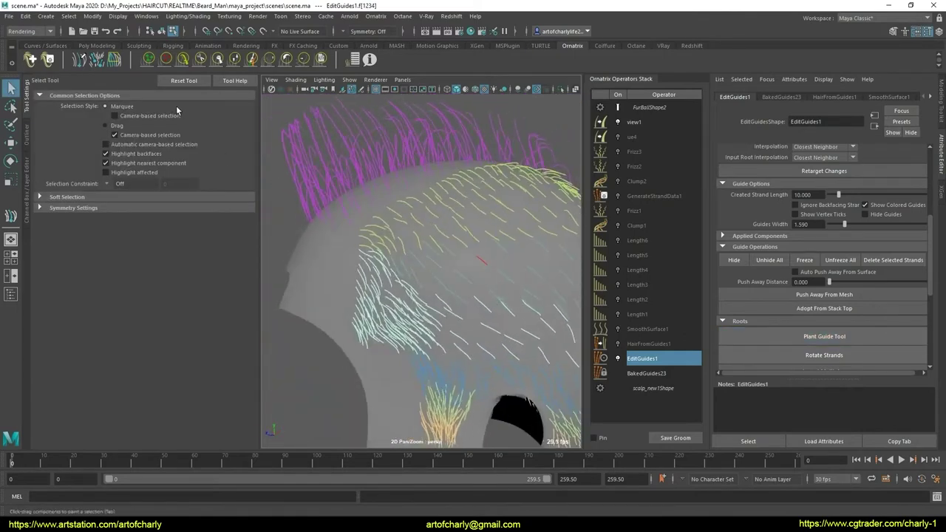
Comb the guides into a consistent downward flow across the side of the scalp
left_click(199, 59)
scroll(365, 279, "up", 3)
mouse_move(365, 278)
left_mouse_down("alt")
mouse_move(503, 235)
mouse_move(446, 277)
mouse_move(353, 238)
left_mouse_up("alt")
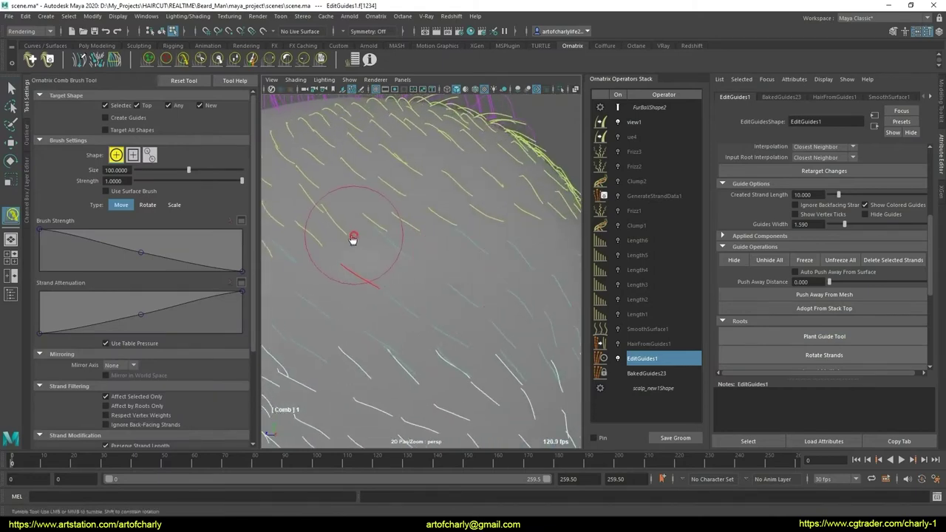
scroll(443, 286, "down", 5)
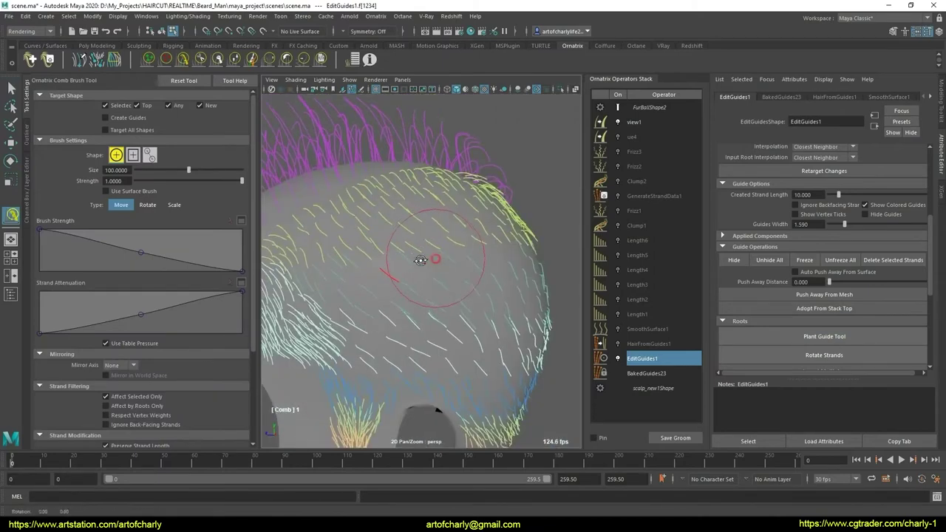
key("q")
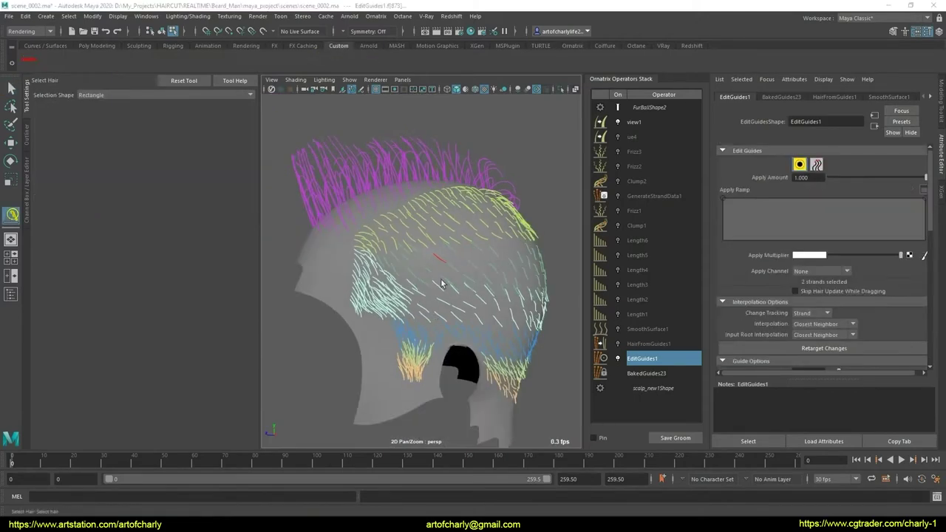
scroll(443, 273, "up", 2)
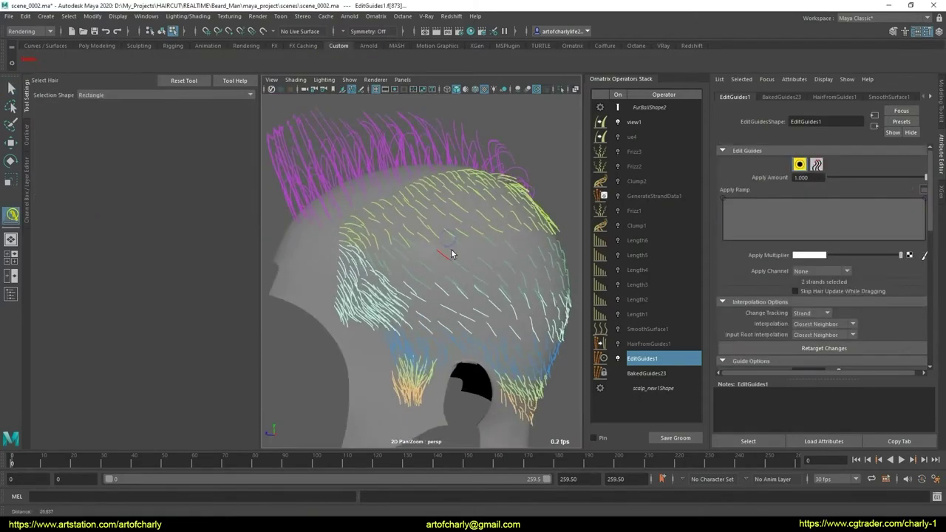
scroll(450, 257, "up", 2)
scroll(451, 263, "up", 2)
scroll(447, 246, "up", 3)
scroll(452, 251, "up", 2)
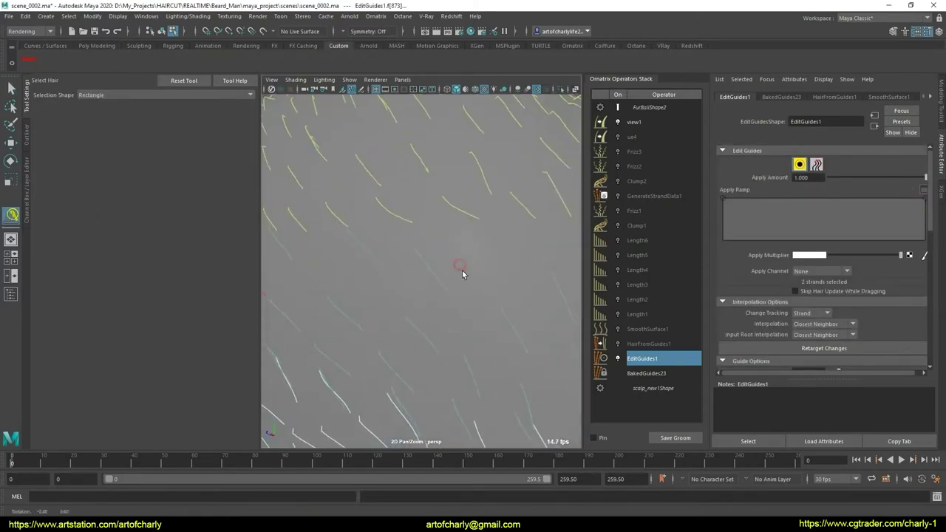
scroll(462, 270, "down", 2)
mouse_move(461, 278)
left_mouse_down("alt")
mouse_move(419, 285)
mouse_move(450, 313)
mouse_move(473, 306)
left_mouse_up("alt")
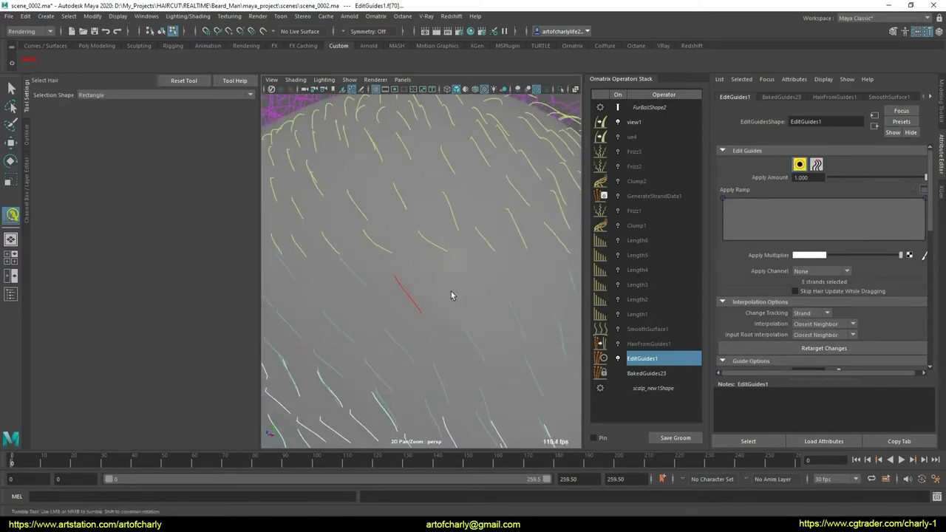
scroll(761, 325, "down", 3)
scroll(784, 311, "down", 3)
scroll(805, 295, "down", 2)
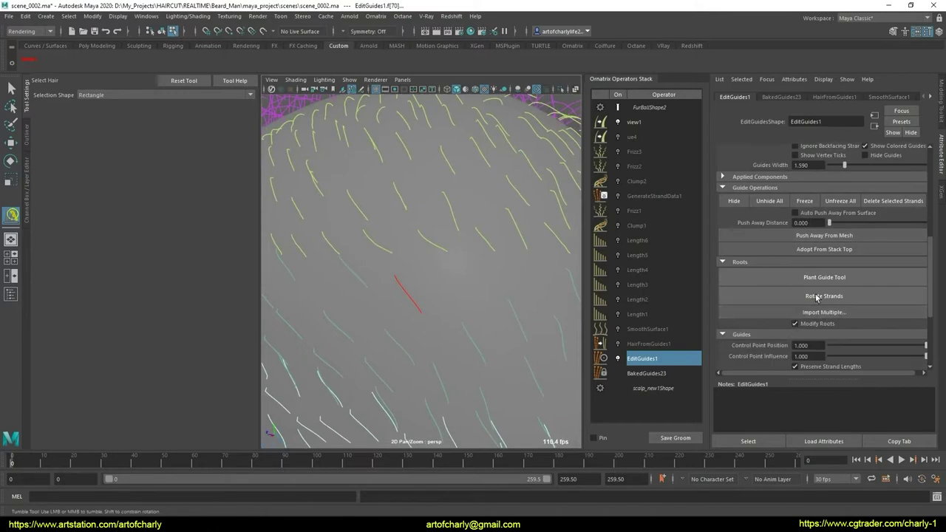
Plant two more guides on the side of the scalp
left_click(814, 280)
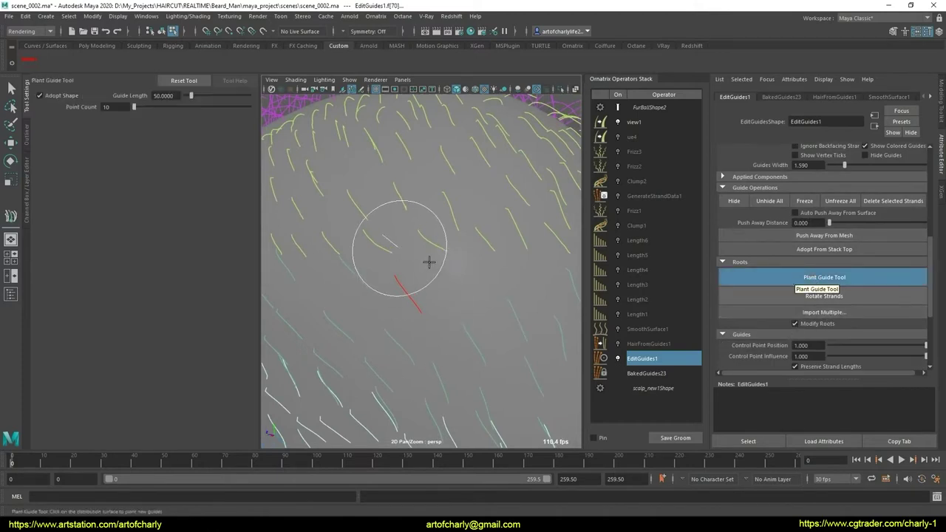
mouse_move(428, 259)
left_mouse_down("alt")
mouse_move(436, 291)
mouse_move(405, 262)
left_mouse_up("alt")
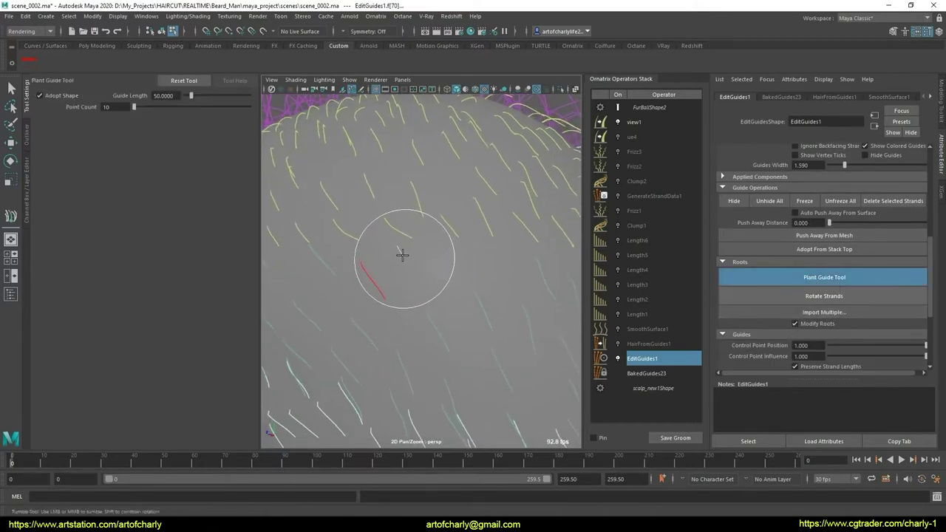
left_click(416, 274)
mouse_move(443, 237)
left_mouse_down("alt")
mouse_move(448, 252)
mouse_move(433, 258)
mouse_move(367, 261)
left_mouse_up("alt")
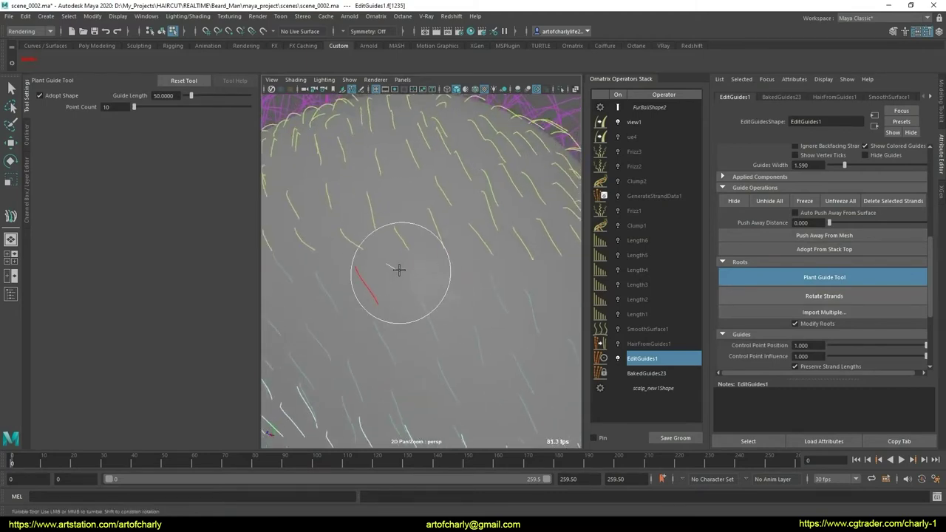
mouse_move(422, 280)
left_mouse_down("alt")
mouse_move(416, 268)
mouse_move(430, 285)
left_mouse_up("alt")
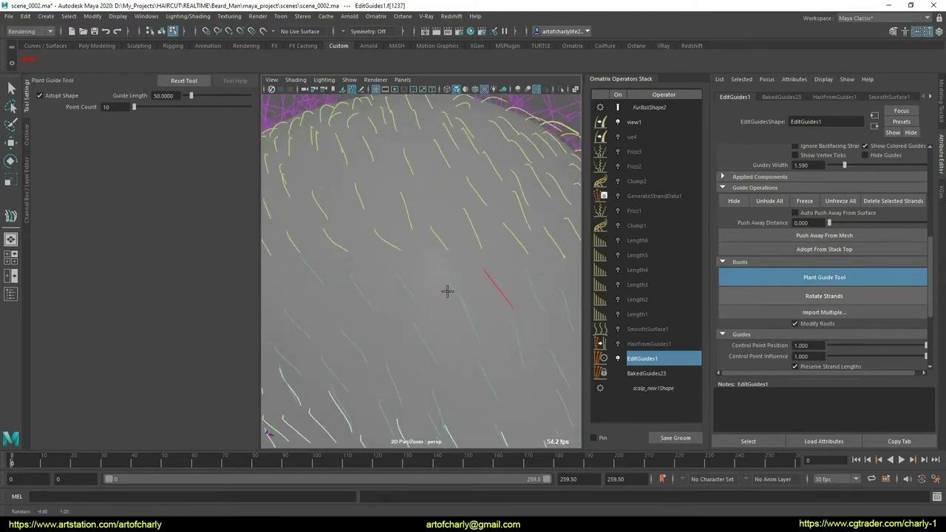
key("q")
scroll(478, 310, "down", 5)
In Strand Groups, turn off Use Soft Selection and turn on Select By Group
scroll(477, 273, "up", 5)
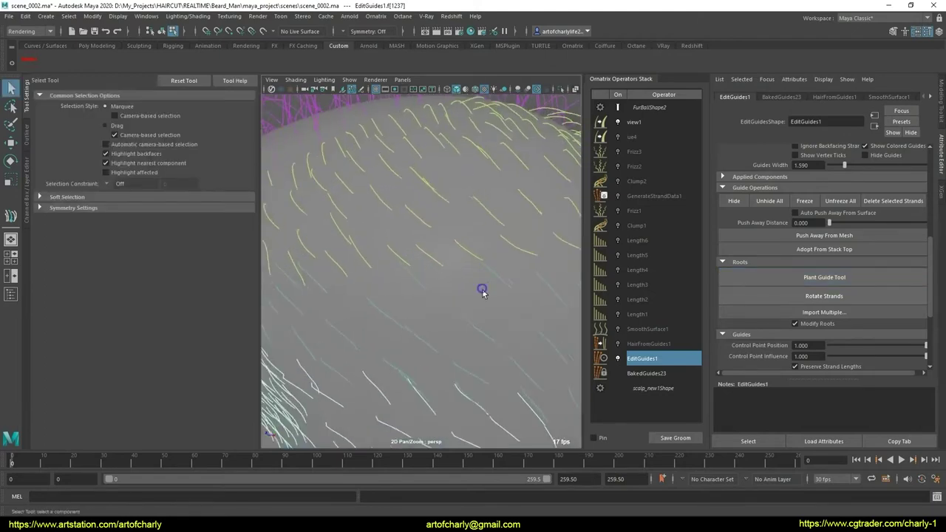
scroll(473, 281, "down", 3)
scroll(477, 280, "up", 3)
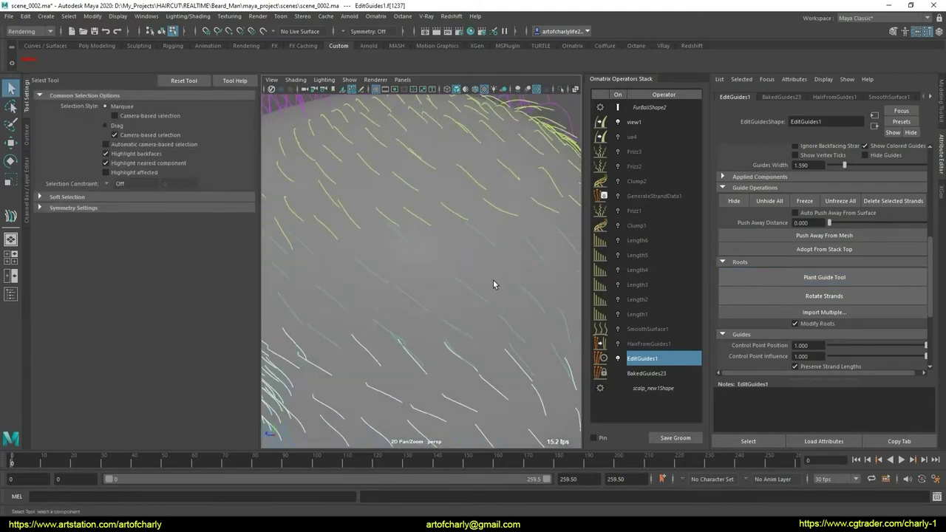
left_click_drag(492, 280, 477, 271, "alt")
scroll(477, 273, "up", 2)
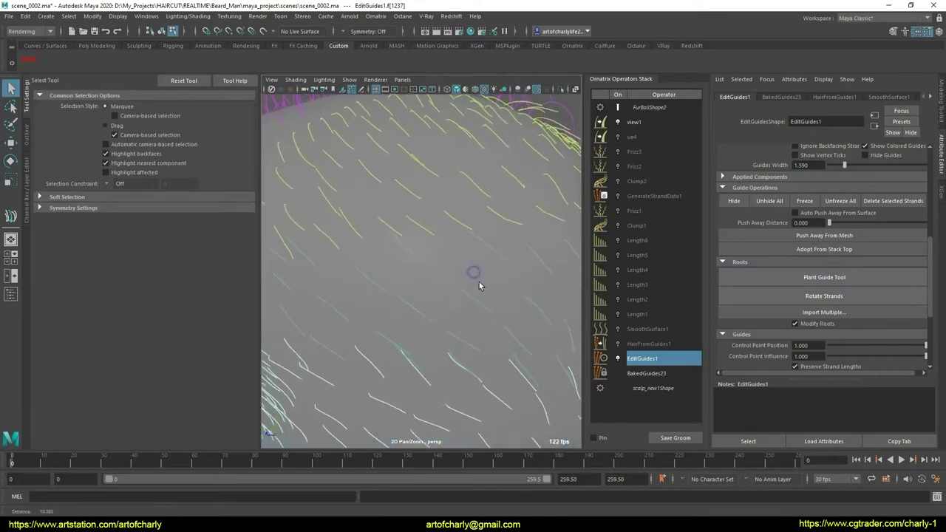
scroll(464, 255, "down", 4)
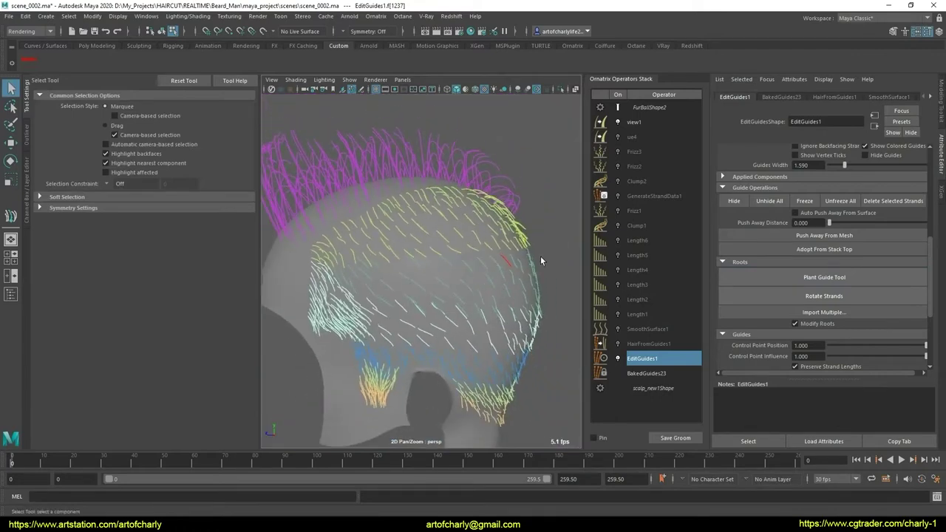
scroll(790, 298, "down", 5)
left_click(761, 311)
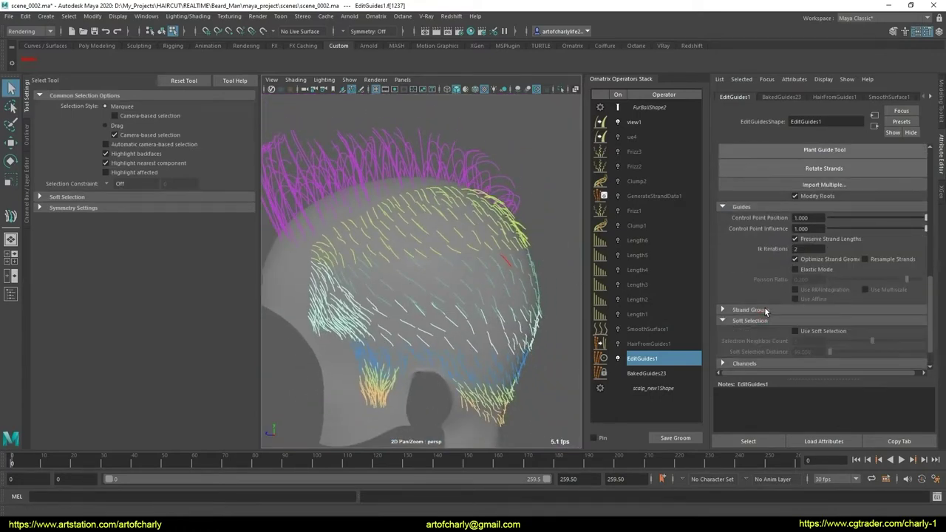
scroll(802, 328, "down", 5)
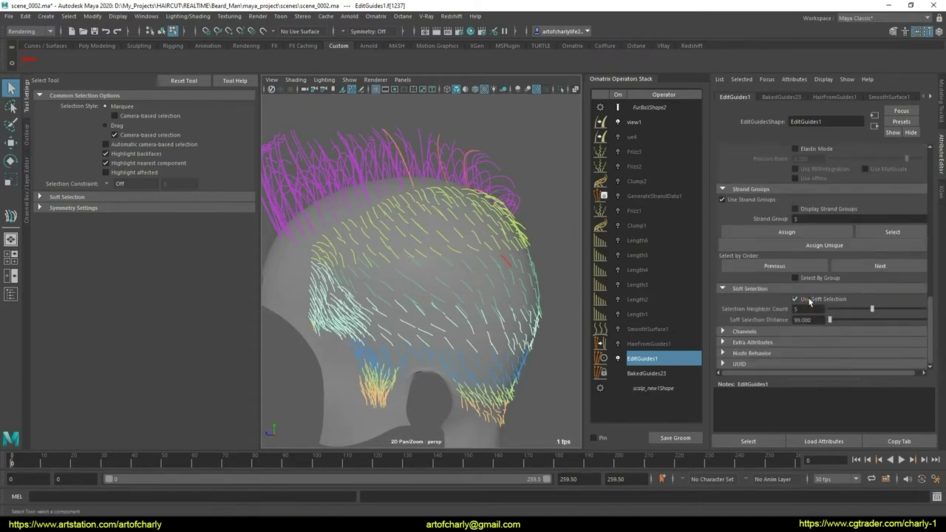
left_click(795, 298)
left_click(795, 277)
Select strand group 6 across the top of the head, hide it and clear the selection
scroll(441, 272, "up", 5)
left_click(443, 249)
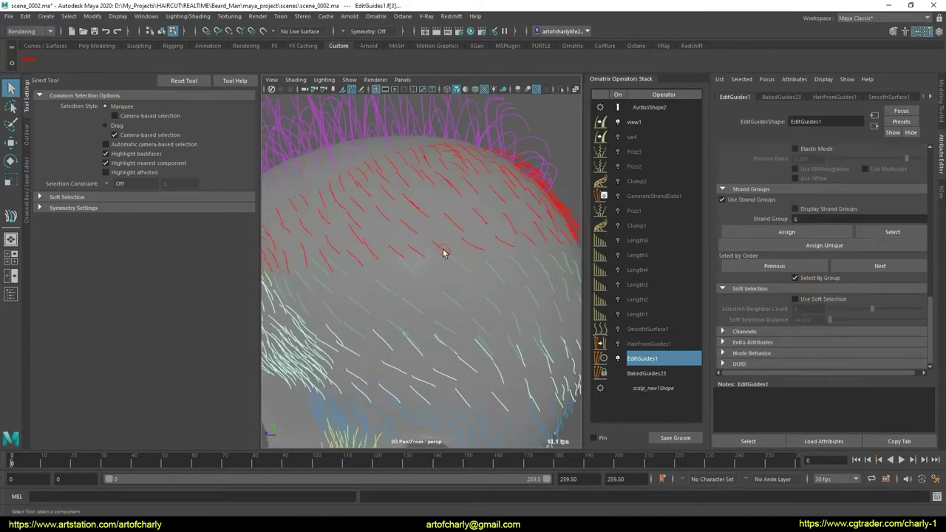
scroll(448, 255, "down", 5)
mouse_move(485, 274)
left_mouse_down("alt")
mouse_move(447, 244)
mouse_move(403, 247)
left_mouse_up("alt")
scroll(784, 284, "up", 1)
scroll(783, 284, "up", 2)
scroll(783, 284, "up", 4)
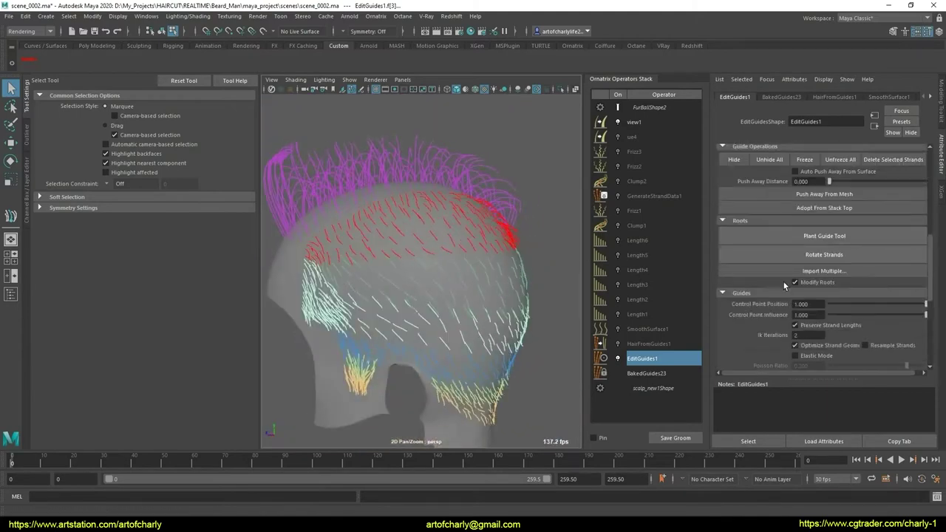
scroll(783, 282, "up", 1)
scroll(798, 277, "up", 1)
scroll(794, 263, "up", 1)
left_click(734, 189)
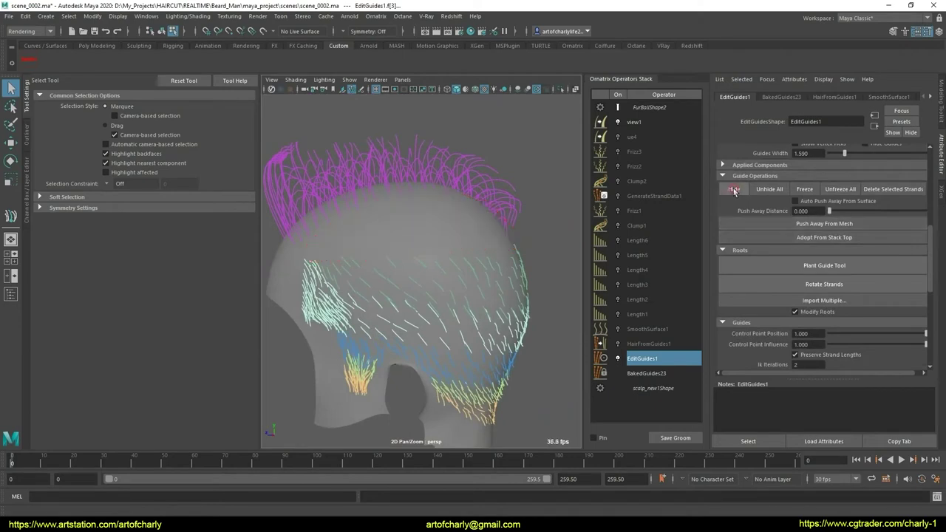
left_click(412, 258)
Switch the viewport to textured shaded display (key 6)
left_click_drag(412, 258, 422, 256, "alt")
key("6")
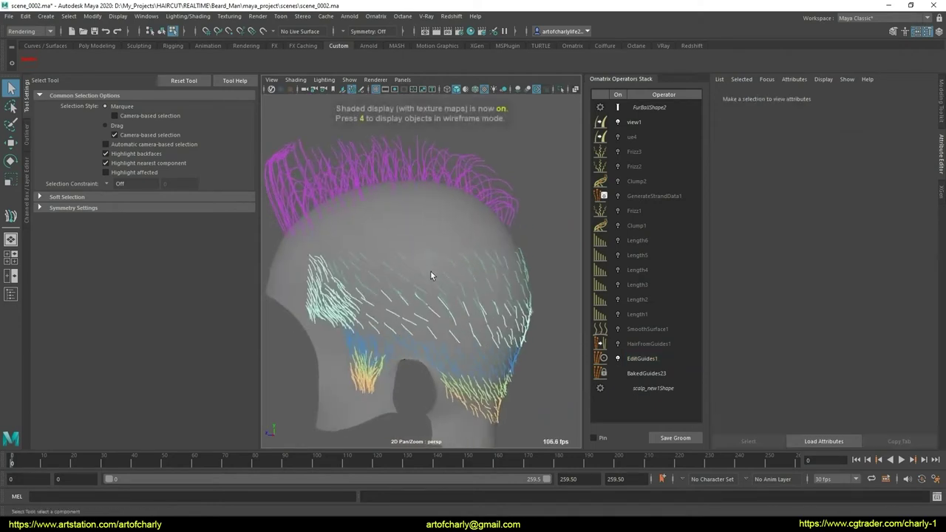
scroll(429, 278, "up", 2)
scroll(429, 280, "up", 1)
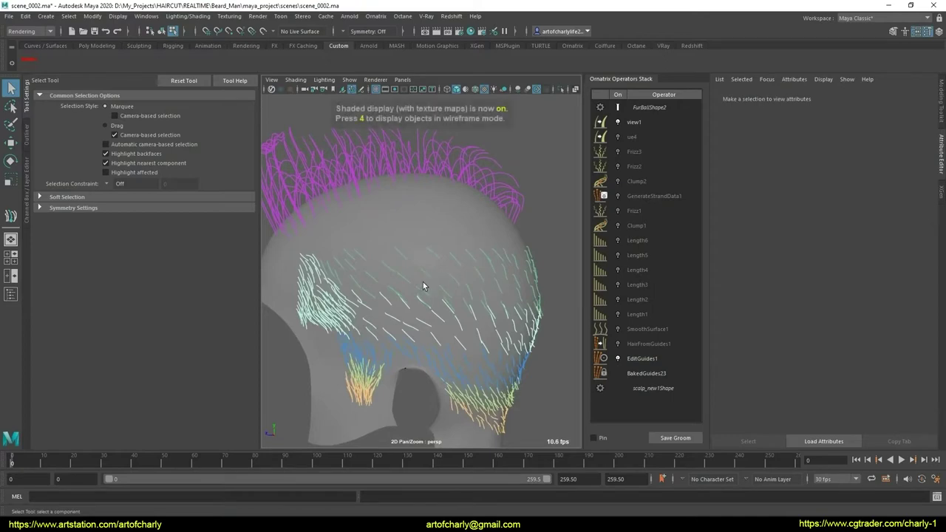
left_click_drag(423, 281, 453, 301, "alt")
Assign a dark favourite material to the scalp mesh in Object Mode
right_click(345, 349)
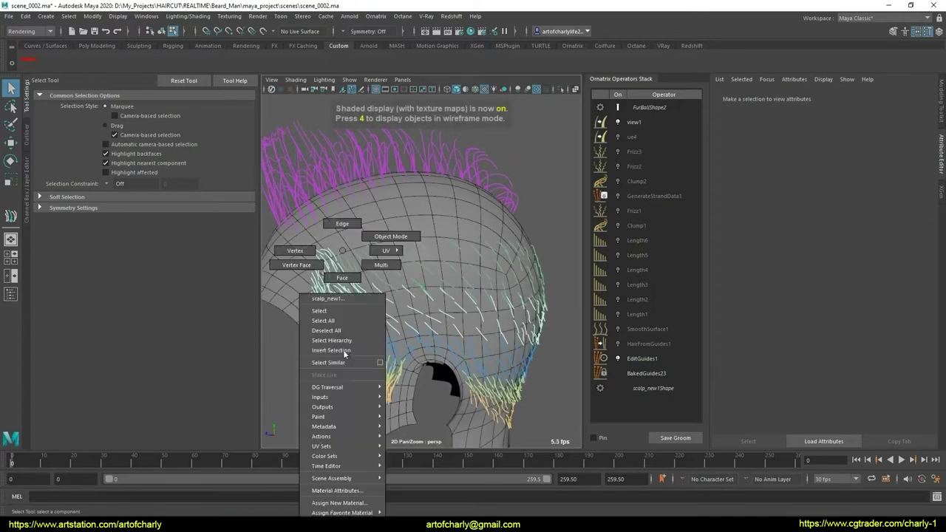
left_click(397, 237)
mouse_move(333, 349)
right_mouse_down()
mouse_move(336, 512)
mouse_move(400, 501)
right_mouse_up()
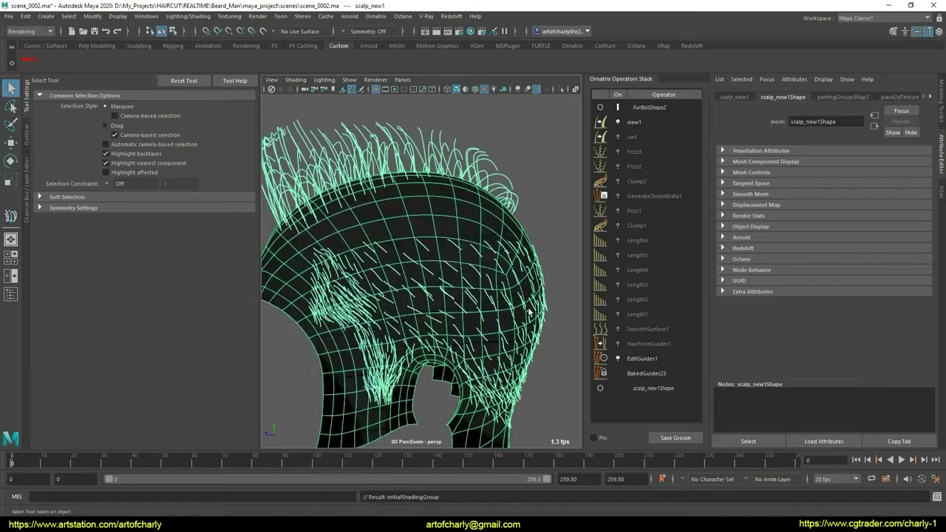
Select FurBall2 and enter guide selection in the EditGuides1 operator
left_click(457, 248)
mouse_move(481, 276)
left_mouse_down("alt")
mouse_move(421, 281)
mouse_move(467, 287)
left_mouse_up("alt")
scroll(467, 286, "up", 2)
scroll(454, 302, "up", 3)
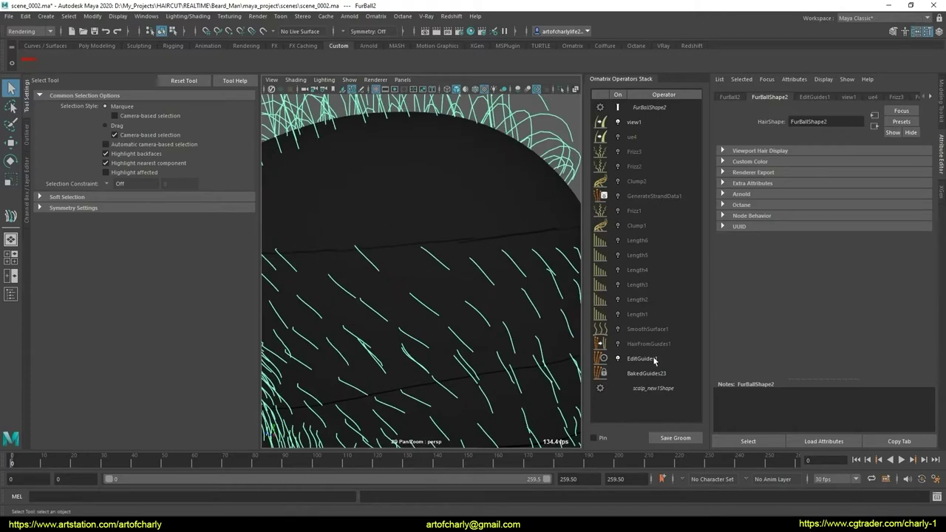
left_click(642, 358)
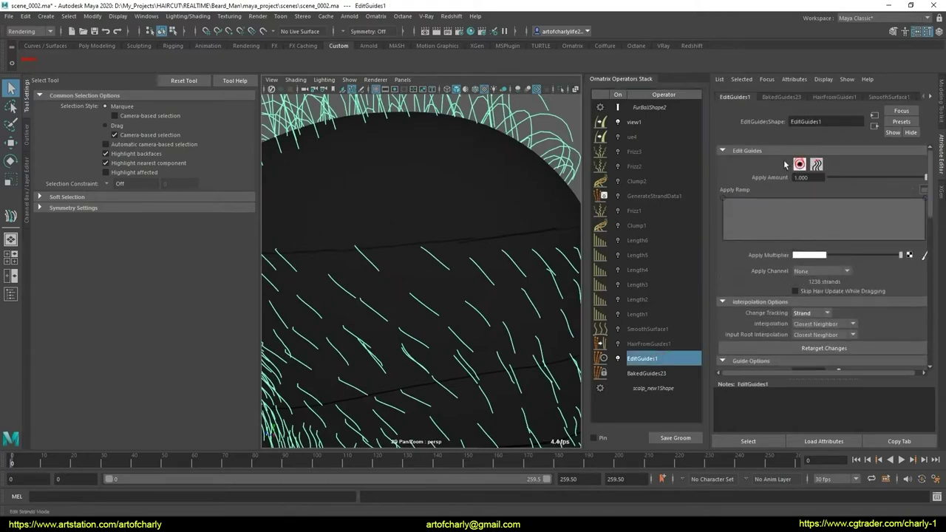
left_click(799, 164)
scroll(466, 279, "down", 2)
scroll(466, 275, "down", 2)
scroll(473, 266, "down", 3)
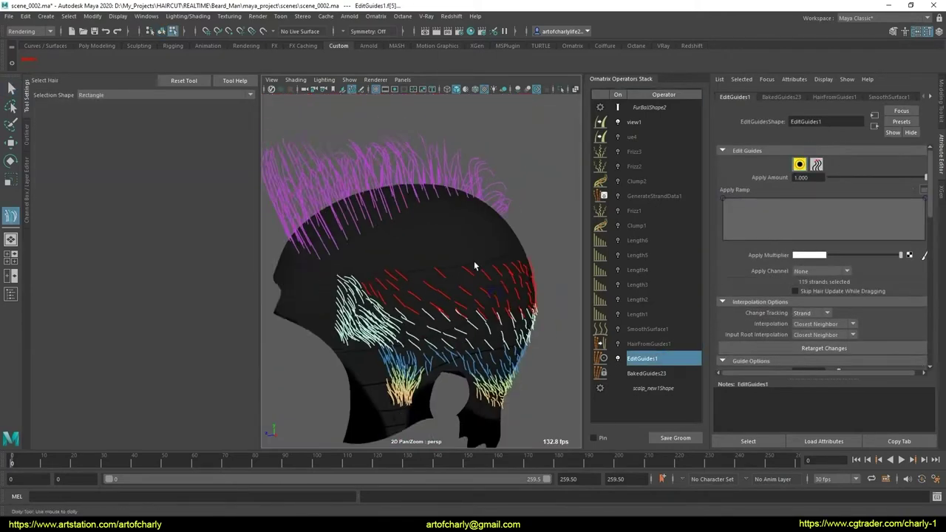
scroll(820, 296, "down", 5)
scroll(827, 306, "down", 5)
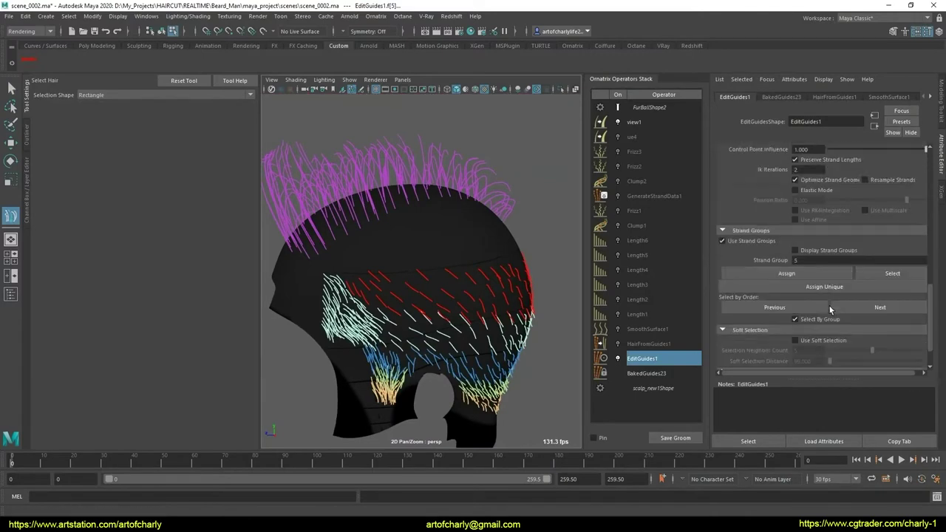
scroll(824, 307, "down", 2)
Turn off Select By Group, pick a single upper-head guide and ready it for moving
left_click(820, 279)
scroll(432, 301, "up", 4)
scroll(441, 303, "up", 5)
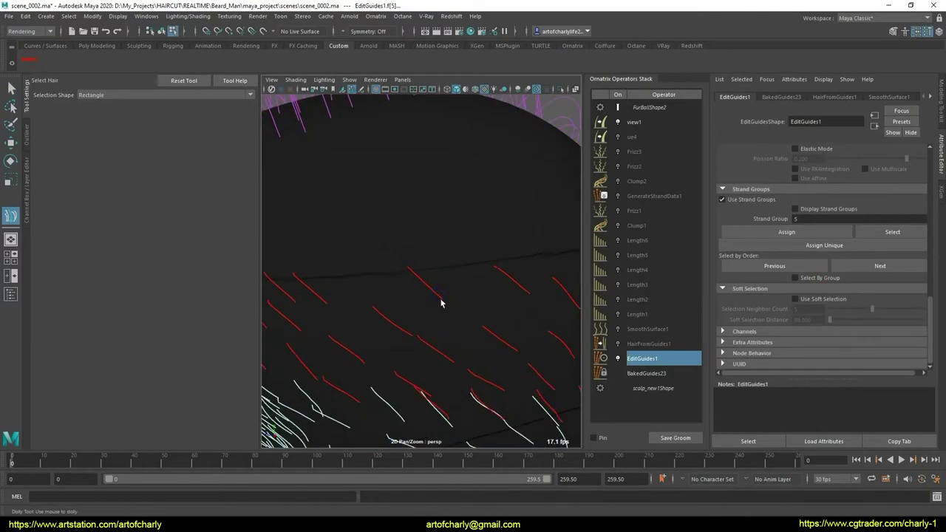
left_click(449, 288)
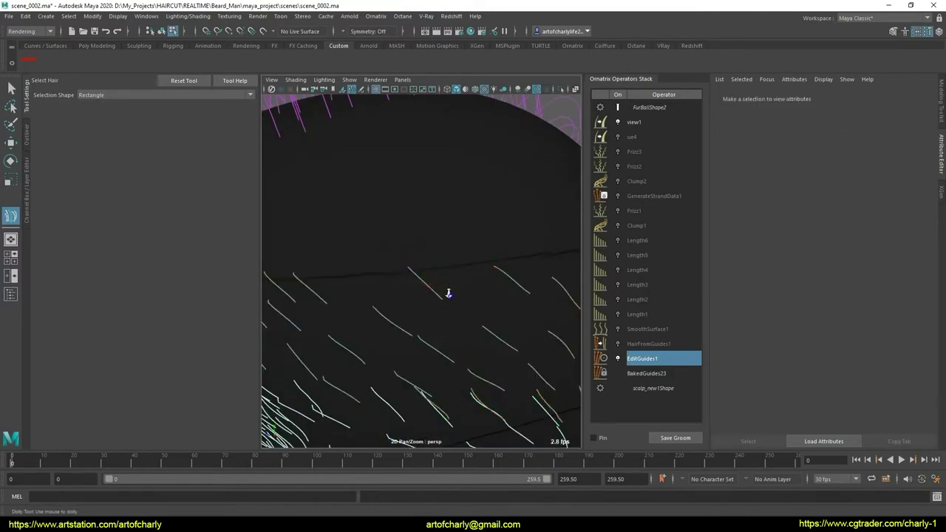
scroll(448, 293, "down", 8)
mouse_move(448, 294)
left_mouse_down("alt")
mouse_move(428, 281)
mouse_move(387, 283)
left_mouse_up("alt")
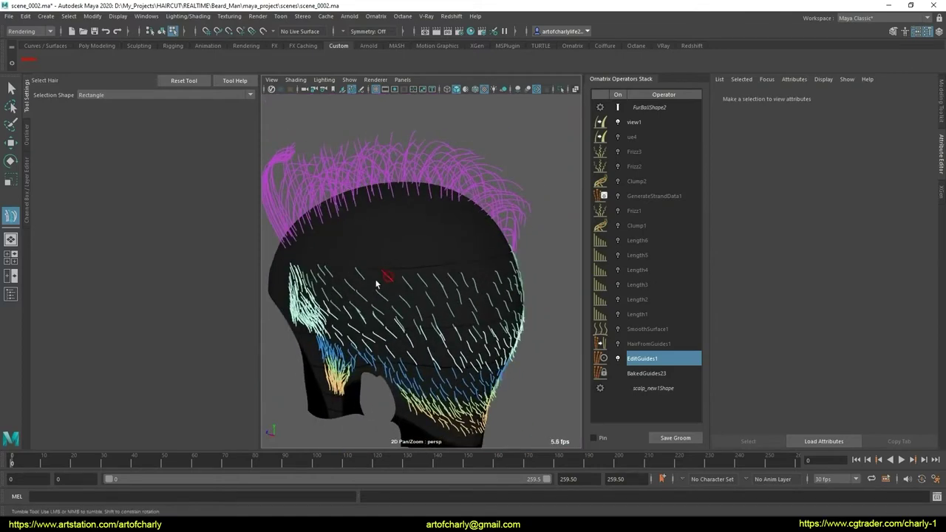
scroll(422, 289, "up", 2)
scroll(447, 315, "up", 5)
scroll(441, 273, "up", 1)
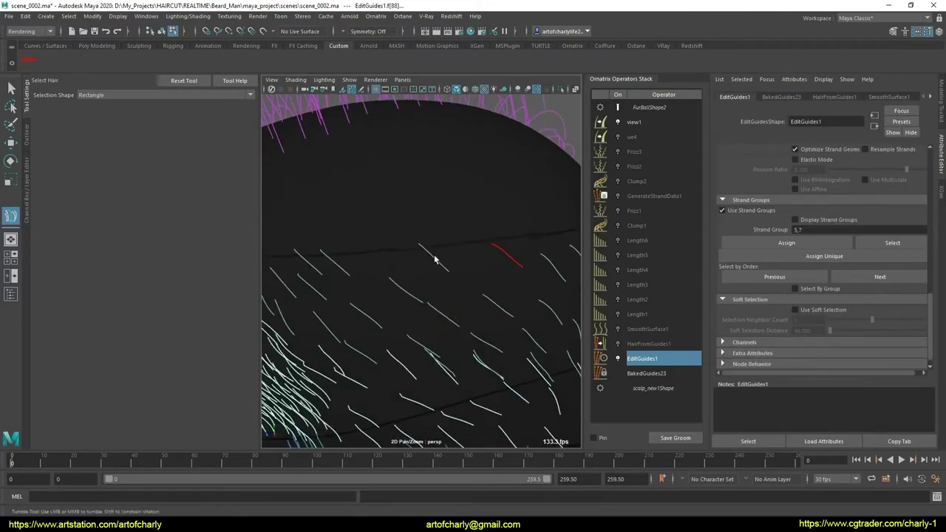
scroll(428, 256, "up", 2)
key("w")
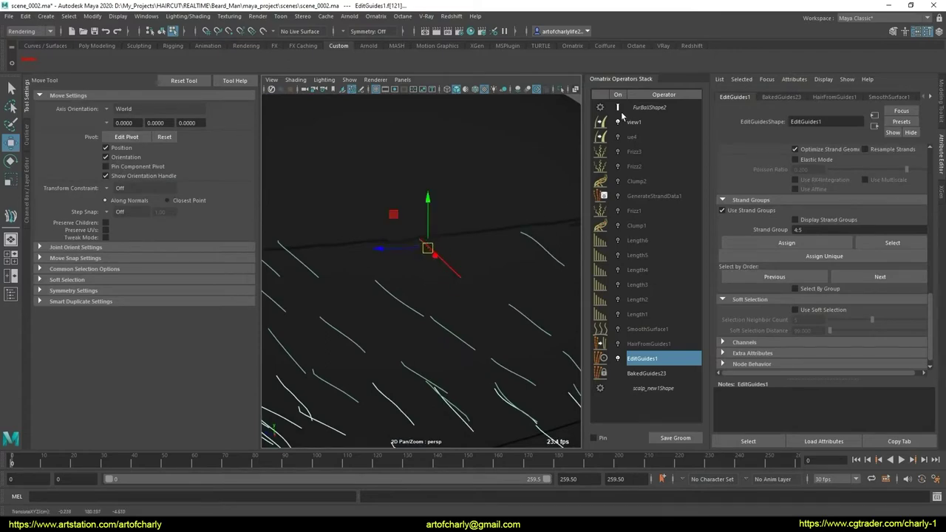
Orbit and zoom in on the side of the head below the top hair
mouse_move(436, 255)
left_mouse_down("alt")
mouse_move(448, 259)
mouse_move(273, 237)
mouse_move(465, 278)
left_mouse_up("alt")
scroll(447, 259, "down", 6)
scroll(447, 279, "up", 2)
scroll(765, 277, "up", 3)
scroll(761, 272, "up", 3)
scroll(755, 267, "up", 3)
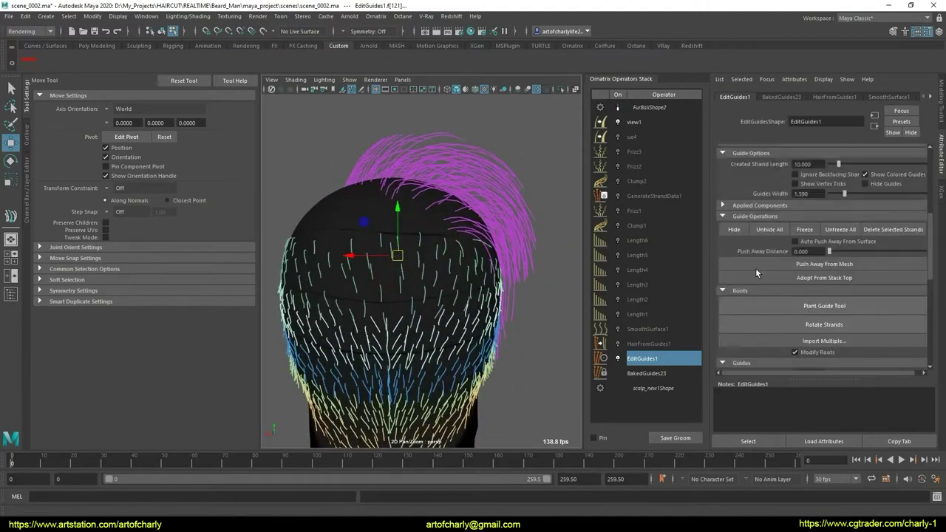
scroll(756, 268, "up", 2)
scroll(755, 267, "up", 1)
left_click_drag(510, 266, 550, 266, "alt")
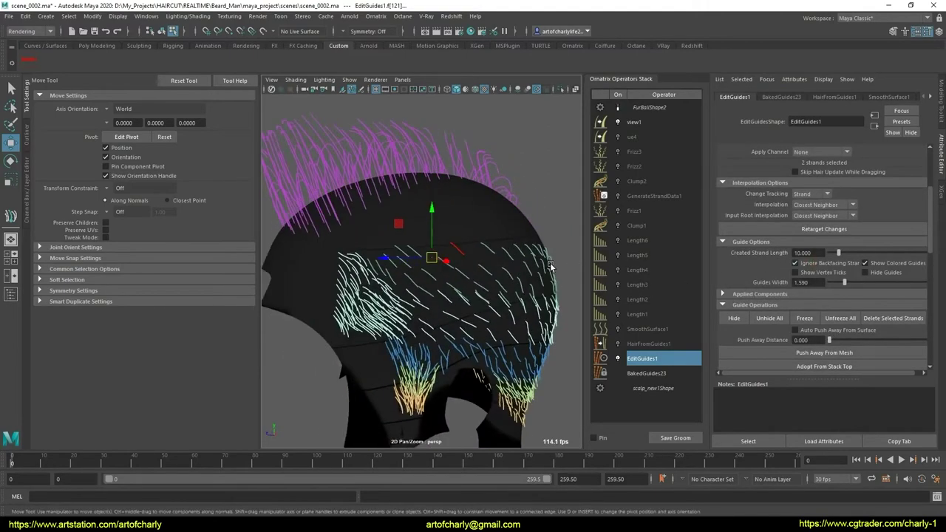
scroll(388, 235, "up", 2)
scroll(399, 237, "up", 3)
Pick Strand 44, then Strand 1108, and move the picked strand down on the scalp
key("q")
left_click(412, 236)
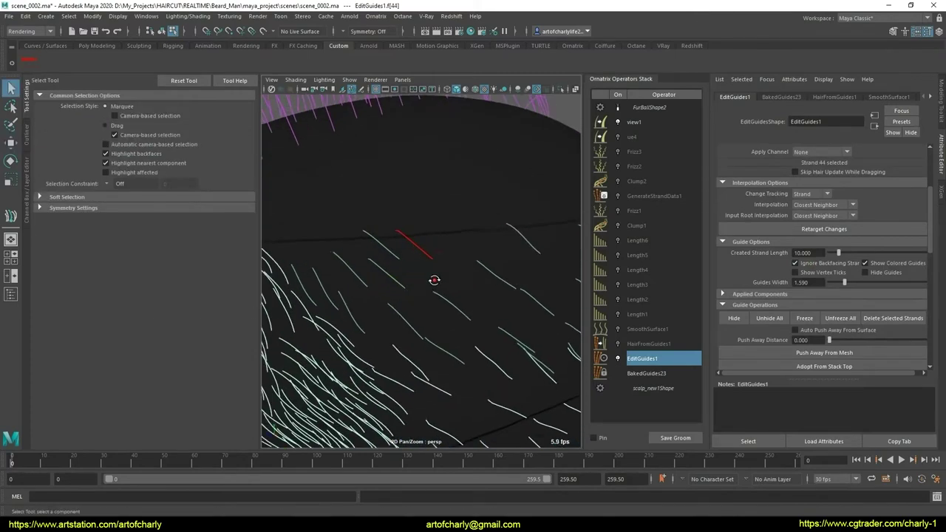
scroll(437, 291, "up", 3)
key("w")
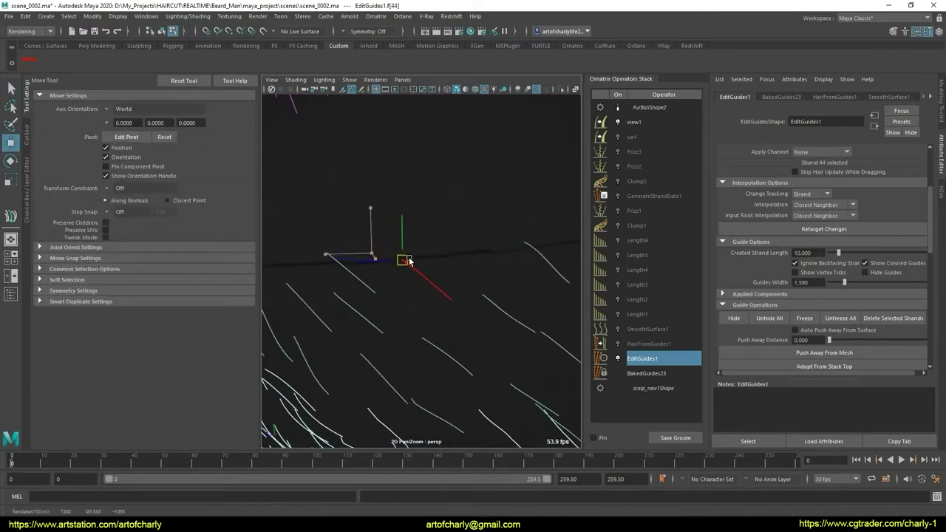
key("q")
left_click(410, 299)
scroll(410, 296, "down", 2)
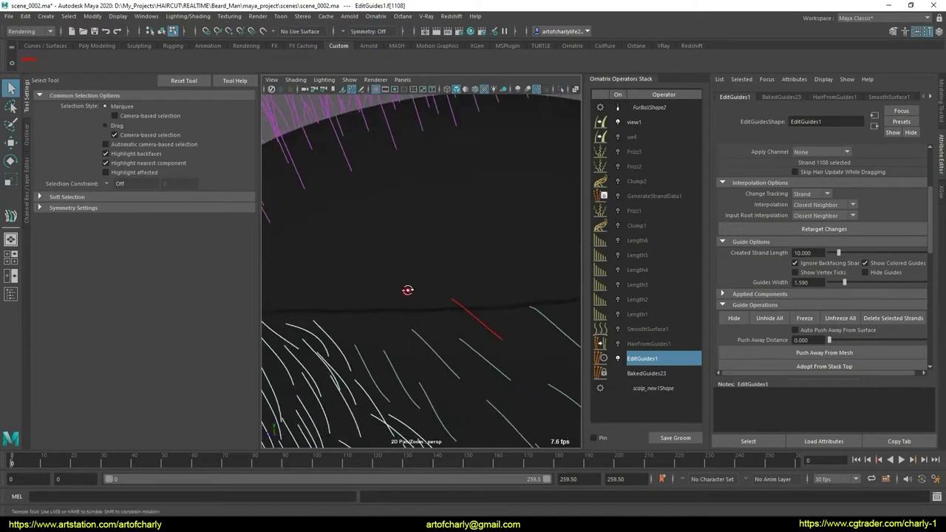
scroll(410, 292, "down", 2)
key("w")
left_click_drag(507, 253, 497, 250)
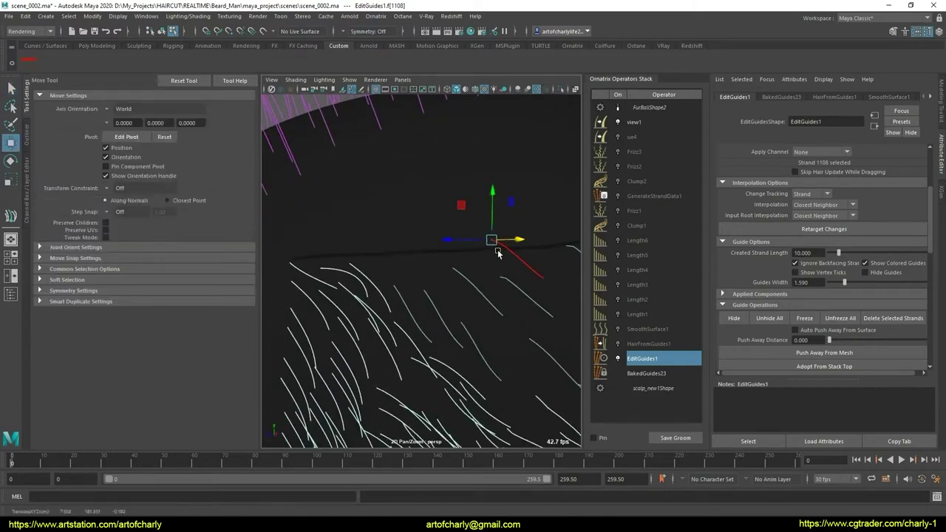
middle_click_drag(497, 253, 432, 258, "alt")
key("q")
key("w")
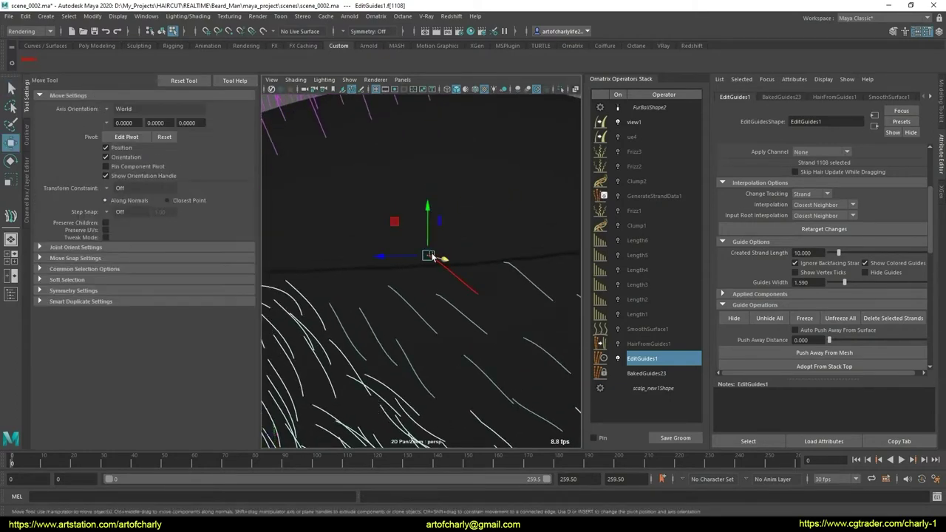
left_click_drag(431, 257, 431, 273)
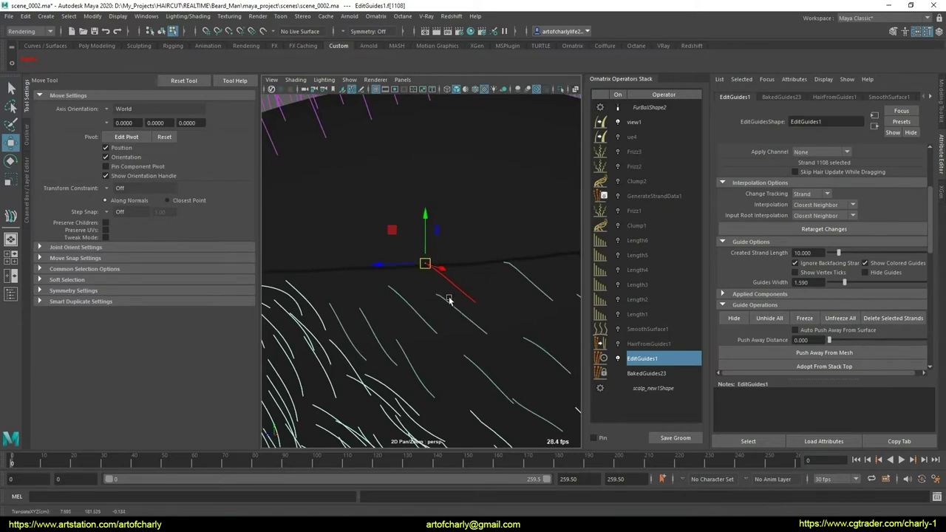
Reframe the view and zoom in closely on the lower side guides
middle_click_drag(449, 299, 406, 297, "alt")
key("q")
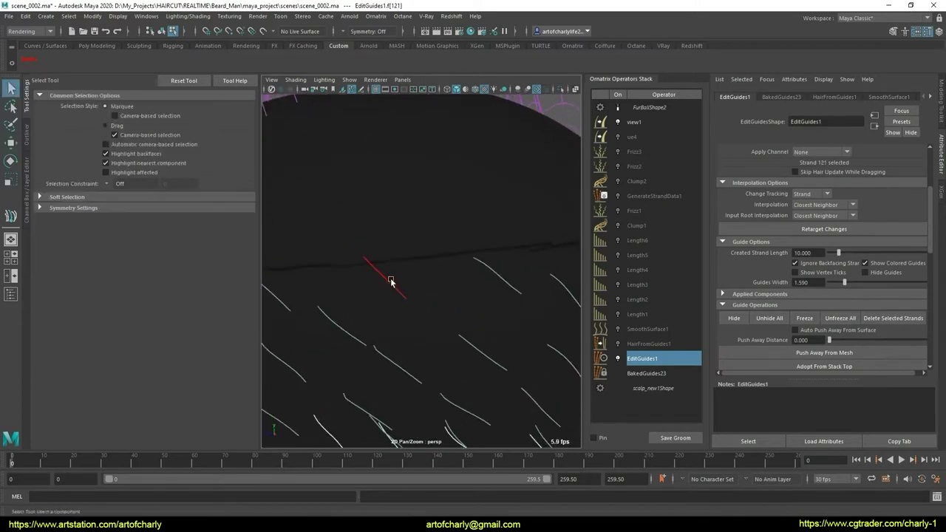
key("w")
key("q")
mouse_move(473, 297)
left_mouse_down("alt")
mouse_move(438, 281)
mouse_move(447, 315)
left_mouse_up("alt")
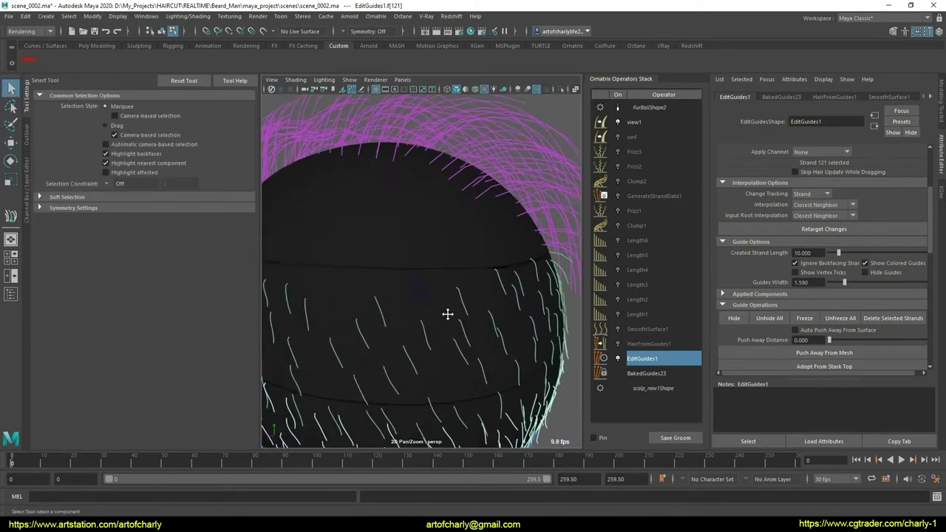
scroll(447, 314, "up", 3)
middle_click_drag(447, 314, 520, 198)
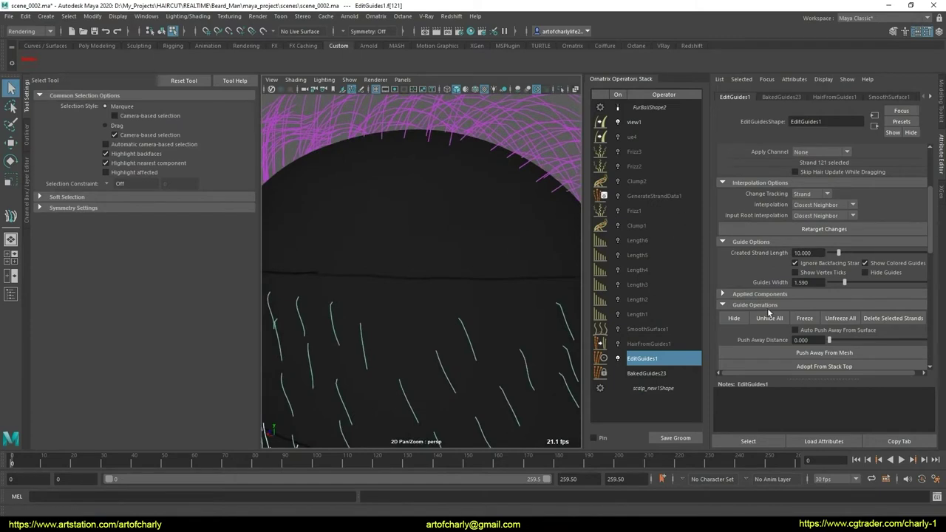
scroll(769, 314, "down", 2)
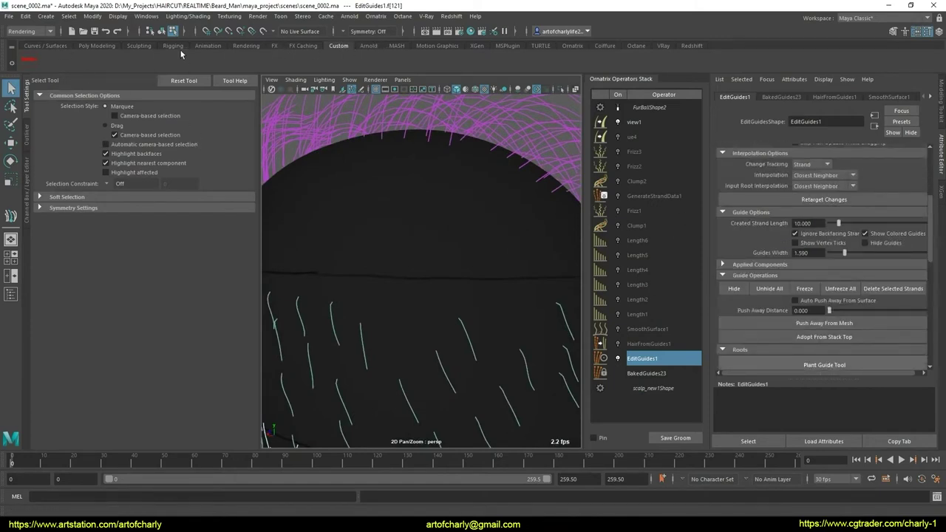
Paint many new guide strands on the sparse side scalp with the Ornatrix Draw Strand Tool
left_click(573, 46)
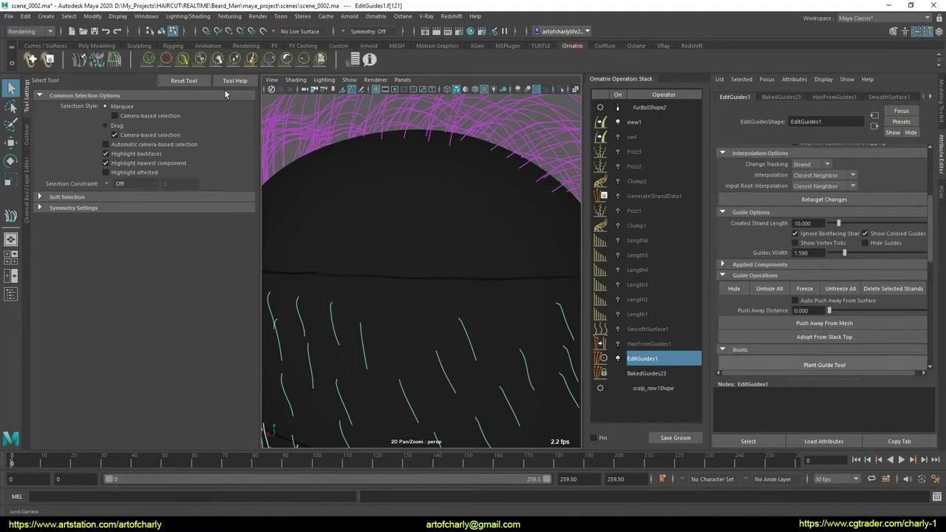
left_click(79, 61)
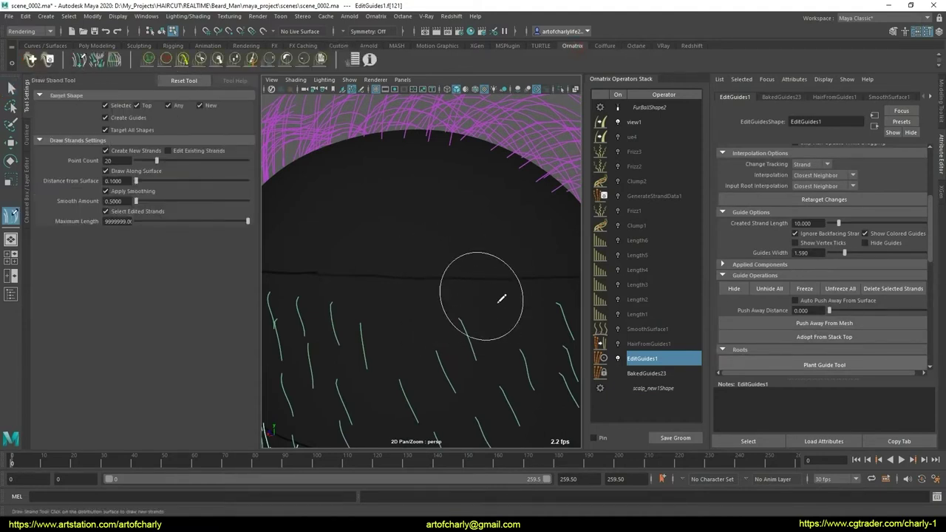
mouse_move(498, 298)
left_mouse_down("alt")
mouse_move(430, 305)
mouse_move(443, 286)
mouse_move(448, 319)
mouse_move(475, 291)
mouse_move(478, 316)
mouse_move(467, 304)
left_mouse_up("alt")
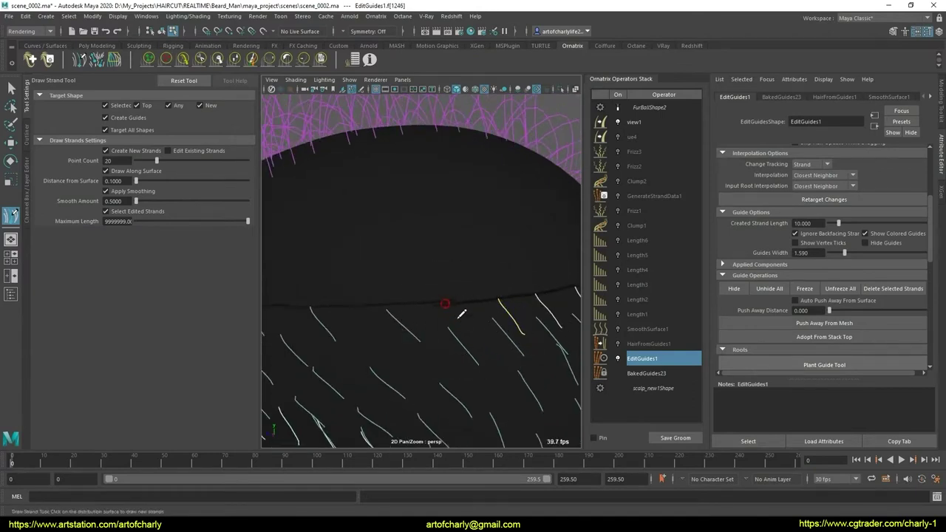
left_click_drag(477, 320, 460, 300, "alt")
middle_click_drag(484, 299, 447, 292)
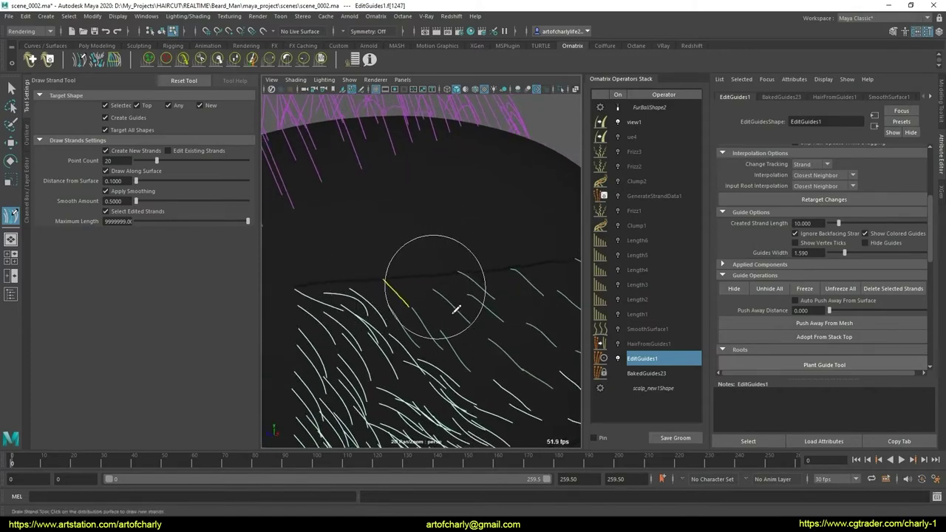
left_click_drag(457, 309, 455, 306, "alt")
scroll(423, 303, "up", 1)
scroll(421, 304, "up", 1)
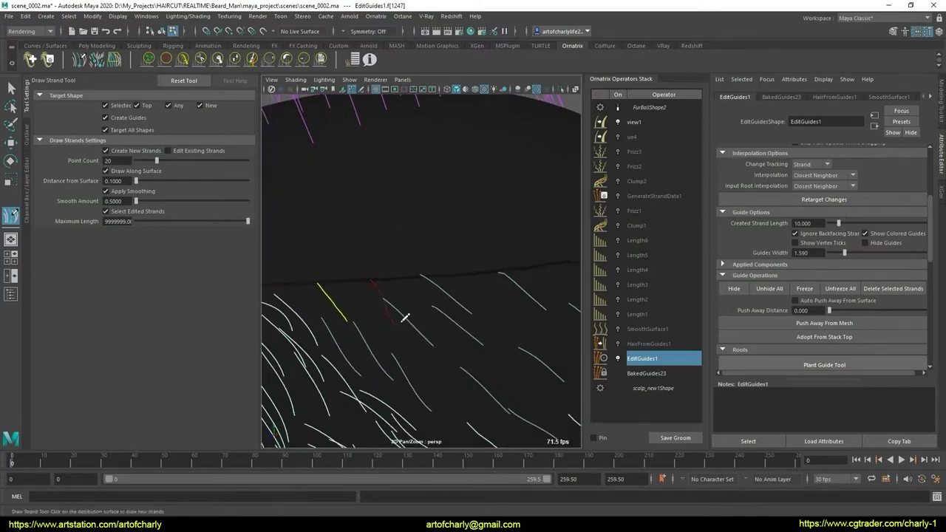
scroll(436, 295, "down", 3)
Leave drawing, clear the selection and reselect FurBall2's EditGuides1 operator
key("q")
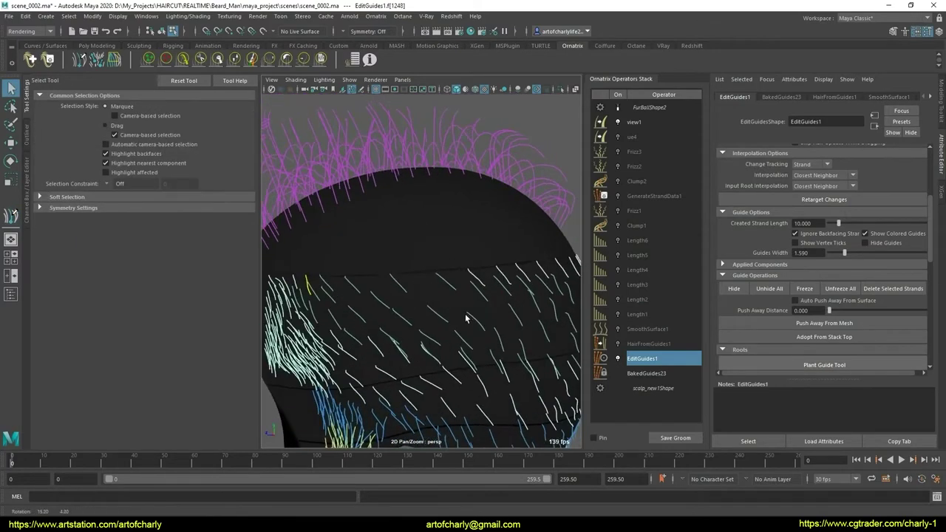
scroll(465, 319, "down", 2)
left_click_drag(466, 318, 458, 256, "alt")
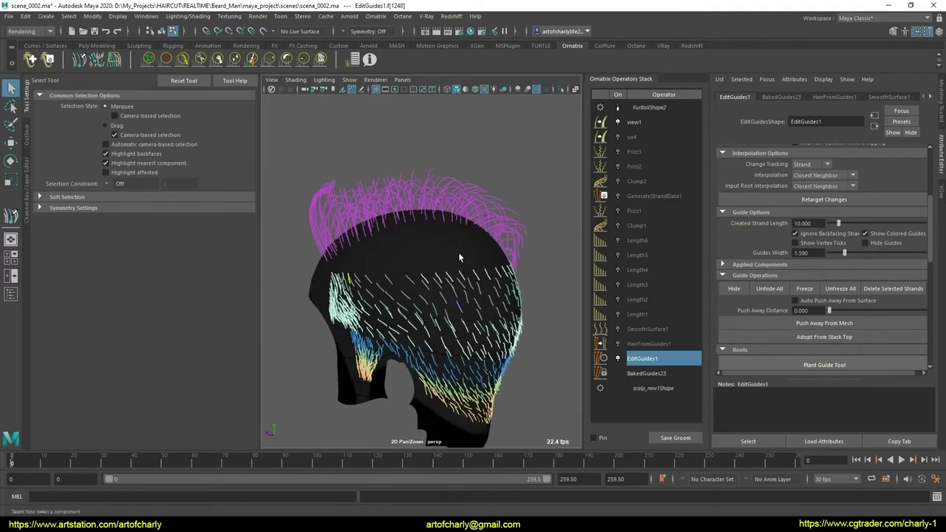
scroll(429, 313, "up", 2)
scroll(446, 348, "up", 2)
left_click_drag(446, 348, 479, 344, "alt")
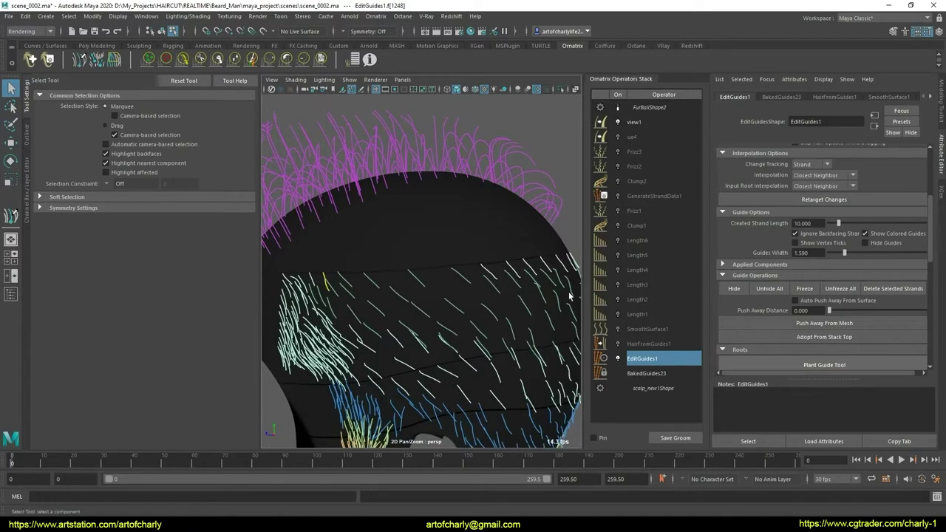
scroll(785, 255, "down", 5)
scroll(783, 265, "down", 4)
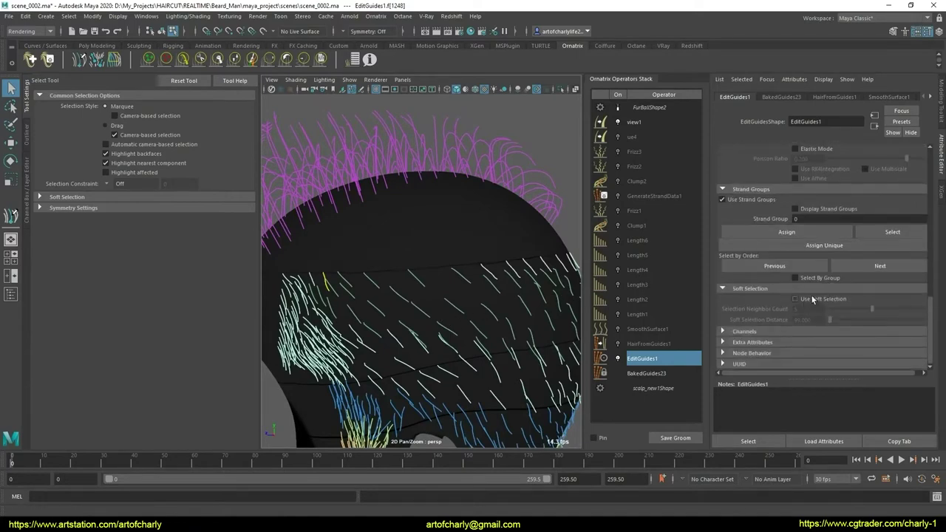
left_click(476, 164)
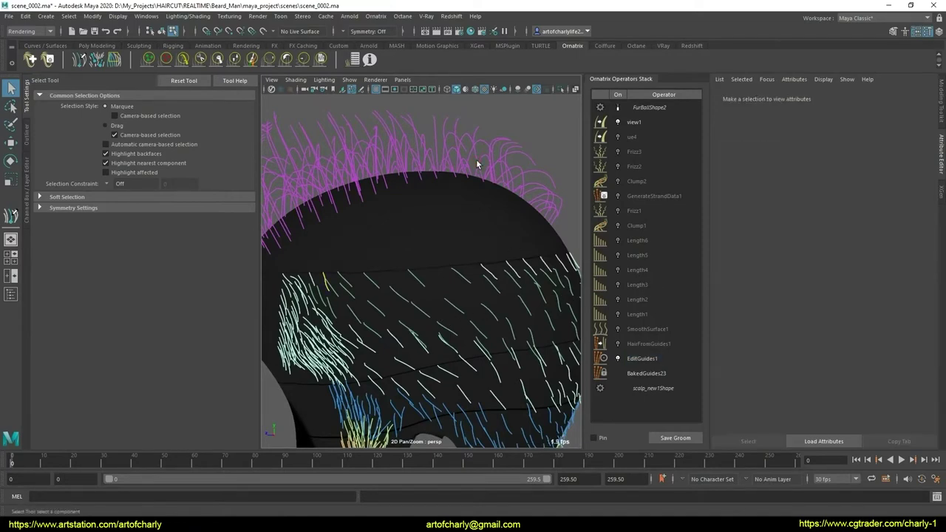
left_click(477, 154)
left_click(644, 357)
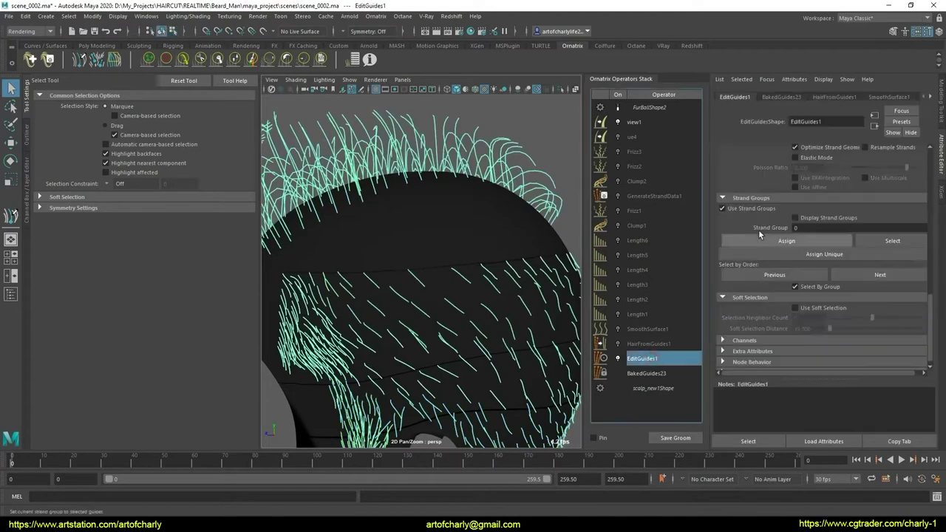
Hide the top guides, the side band and the lower back and nape guides
left_click(799, 164)
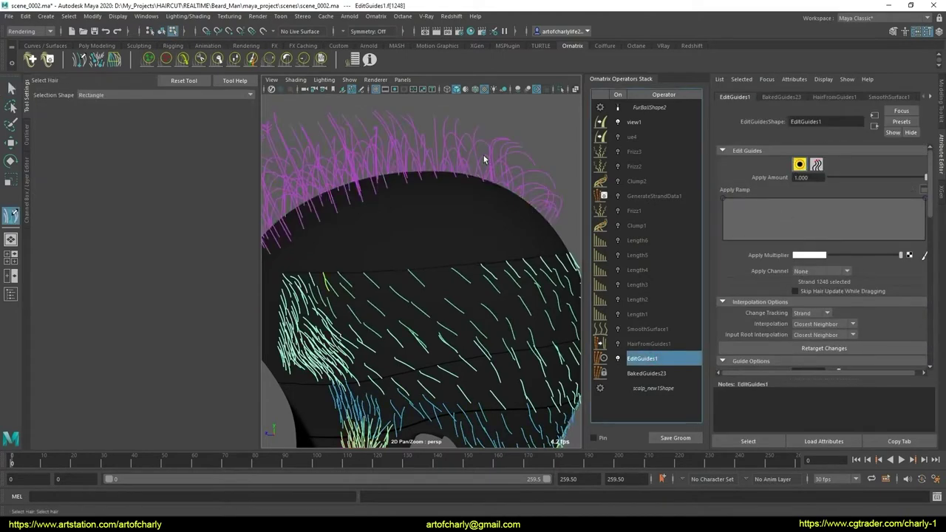
scroll(816, 273, "down", 2)
scroll(768, 255, "down", 2)
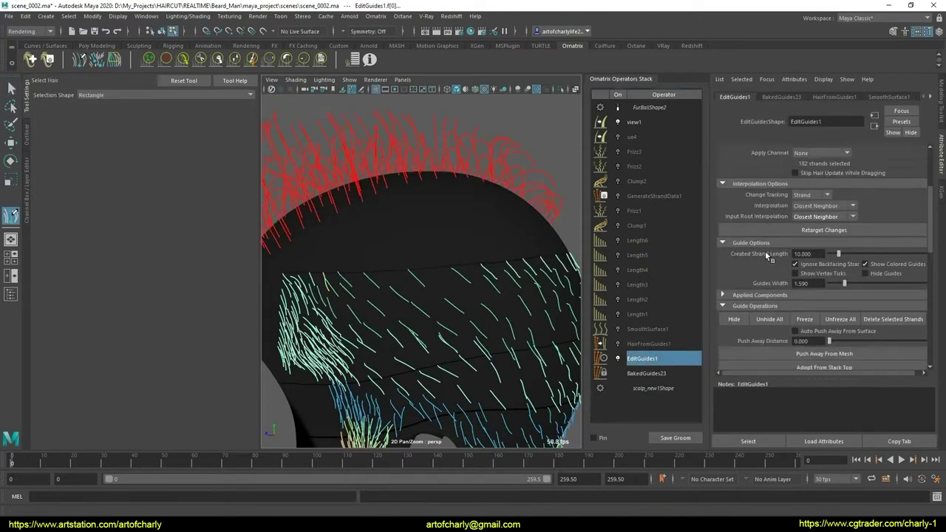
left_click(735, 319)
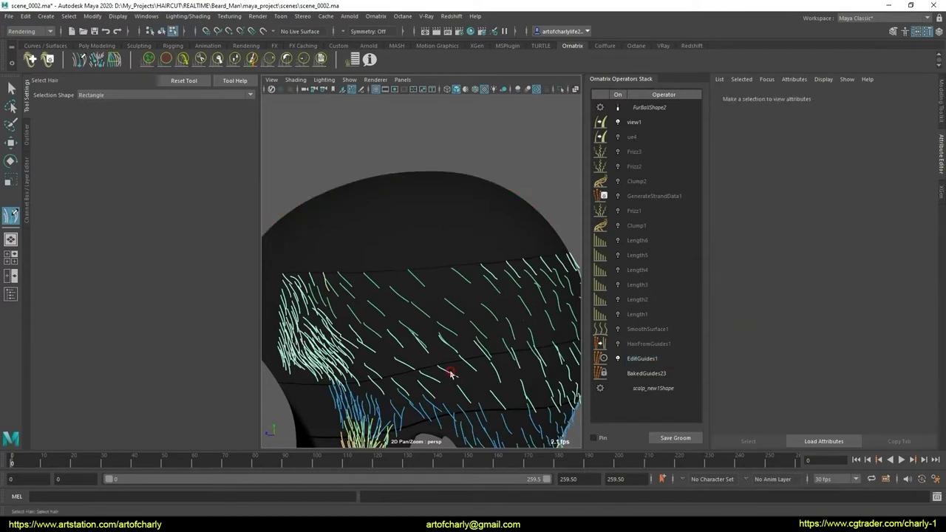
left_click_drag(451, 373, 567, 353)
left_click(734, 320)
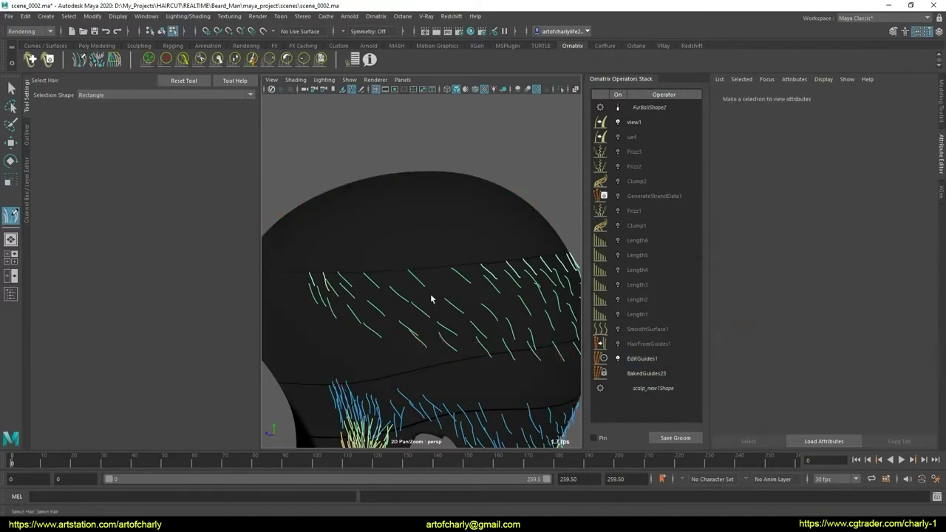
scroll(467, 316, "down", 5)
left_click_drag(406, 259, 298, 274, "alt")
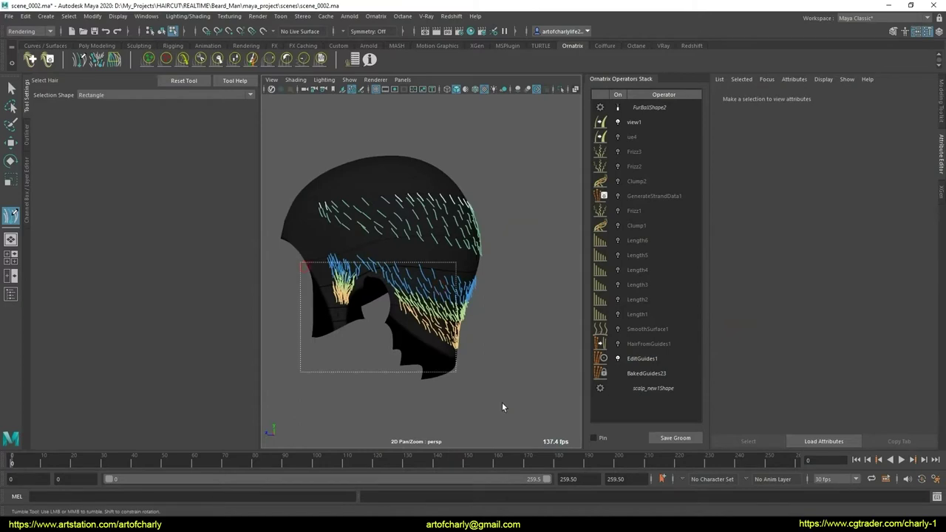
mouse_move(501, 407)
left_mouse_down()
mouse_move(382, 346)
mouse_move(401, 355)
left_mouse_up()
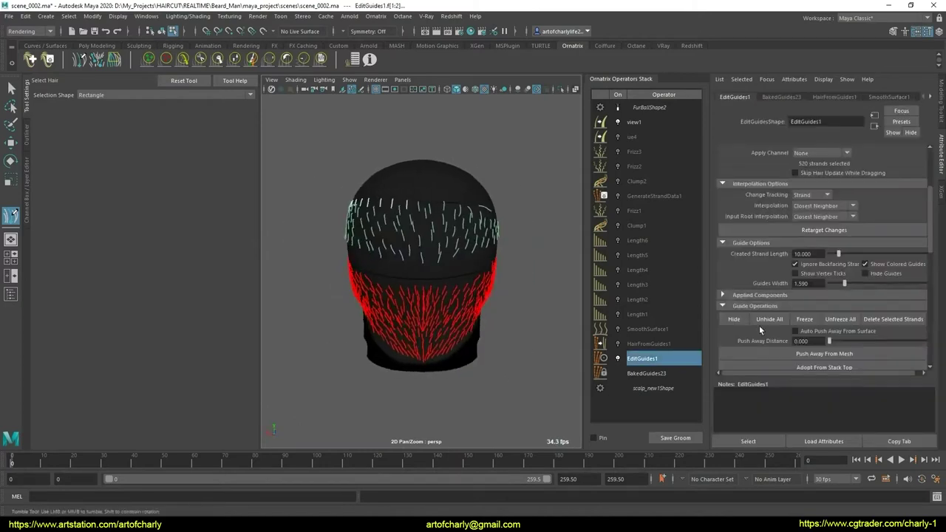
left_click(734, 319)
Reopen EditGuides1 in strand mode and view the remaining guides from the rear
left_click_drag(431, 289, 362, 196, "alt")
scroll(392, 285, "up", 5)
mouse_move(393, 285)
left_mouse_down("alt")
mouse_move(376, 283)
mouse_move(416, 271)
left_mouse_up("alt")
scroll(422, 253, "up", 1)
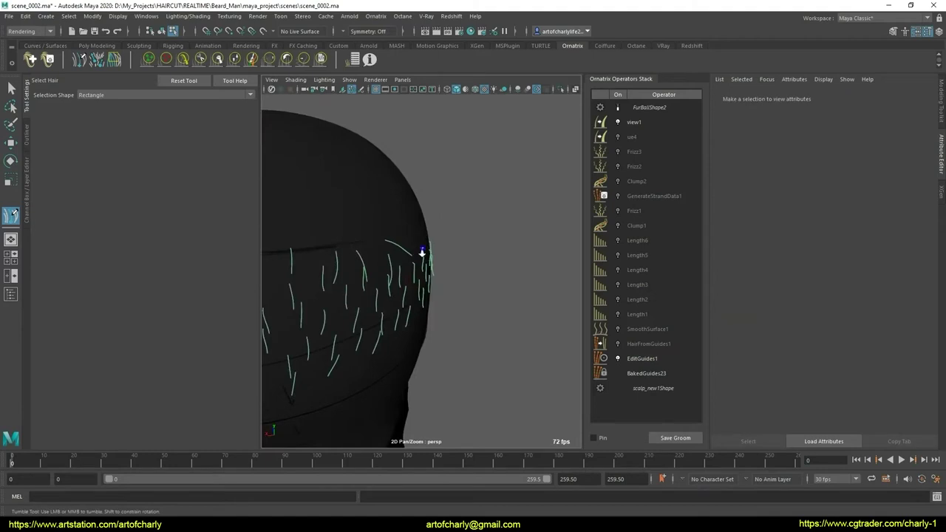
left_click(667, 362)
left_click(799, 164)
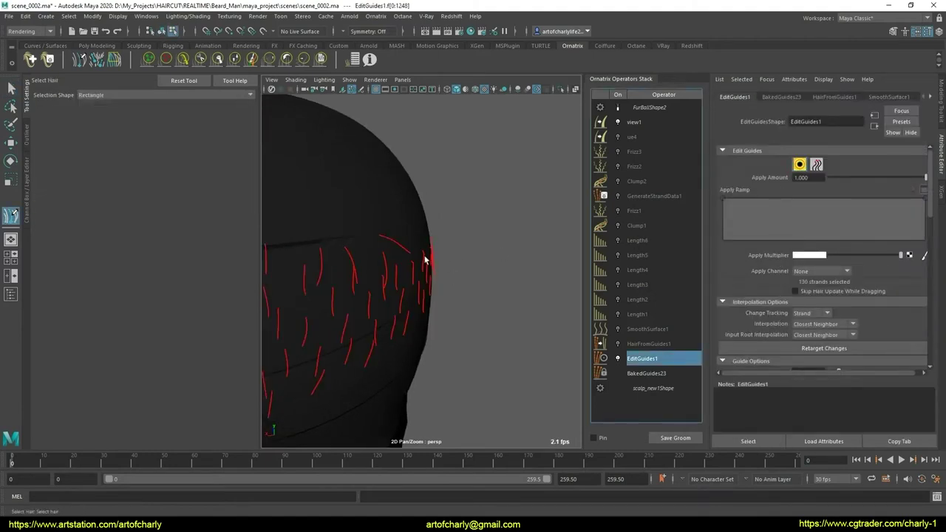
left_click_drag(401, 249, 429, 249, "alt")
scroll(791, 302, "down", 5)
scroll(790, 301, "down", 5)
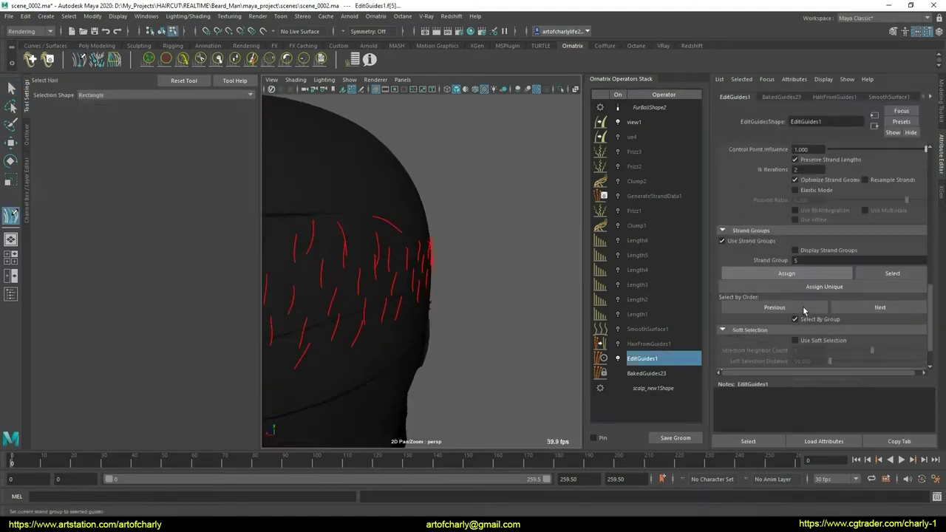
scroll(802, 307, "down", 2)
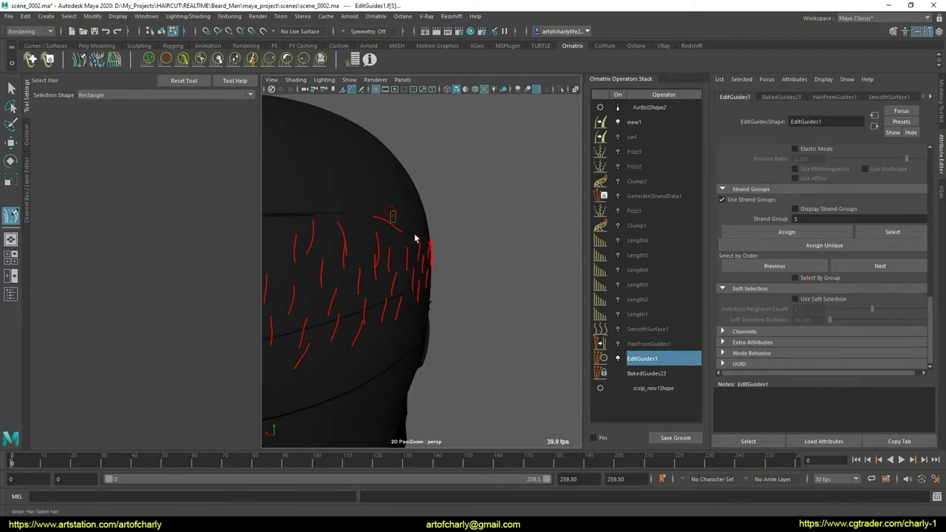
left_click_drag(415, 238, 292, 181, "alt")
Comb the visible back-of-head guides into a diagonal downward flow with the Comb Brush
left_click(182, 62)
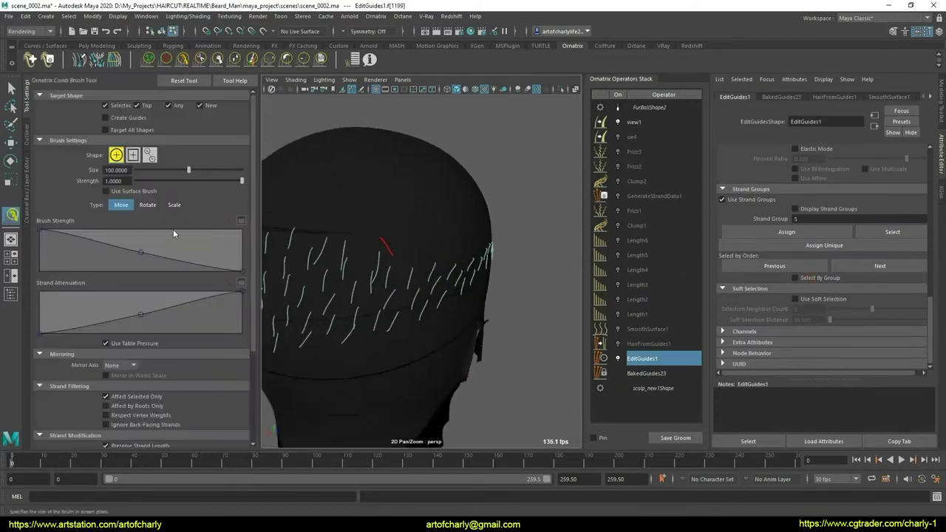
left_click_drag(365, 273, 382, 253, "alt")
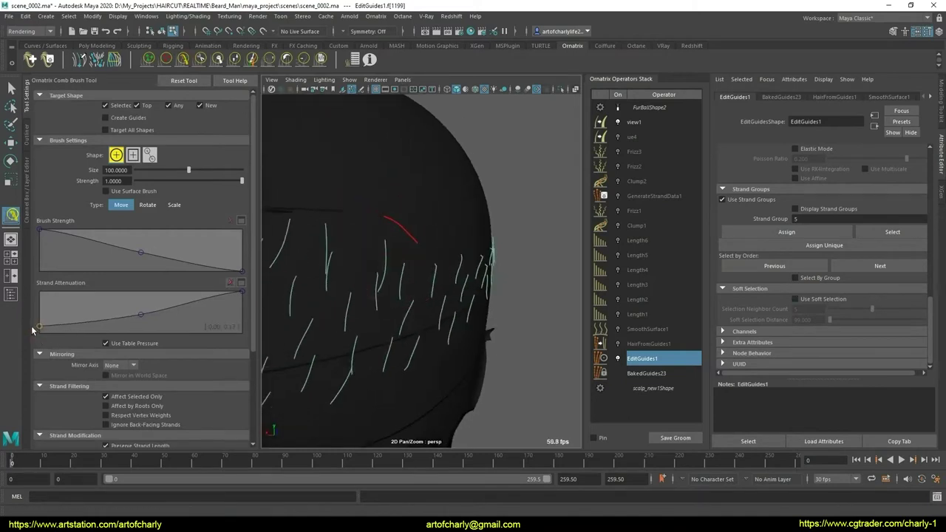
mouse_move(419, 233)
left_mouse_down("alt")
mouse_move(453, 191)
mouse_move(439, 277)
left_mouse_up("alt")
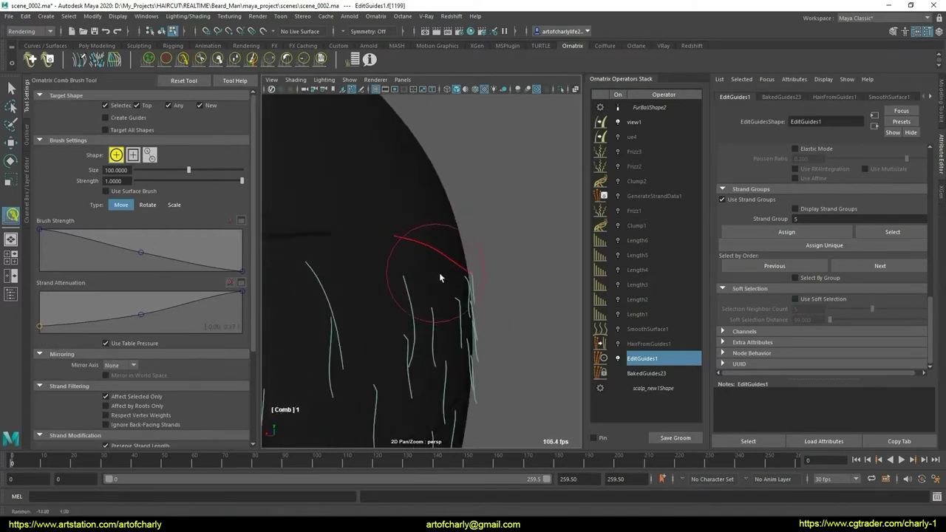
mouse_move(439, 277)
right_mouse_down("alt")
mouse_move(478, 253)
mouse_move(422, 246)
mouse_move(495, 256)
right_mouse_up("alt")
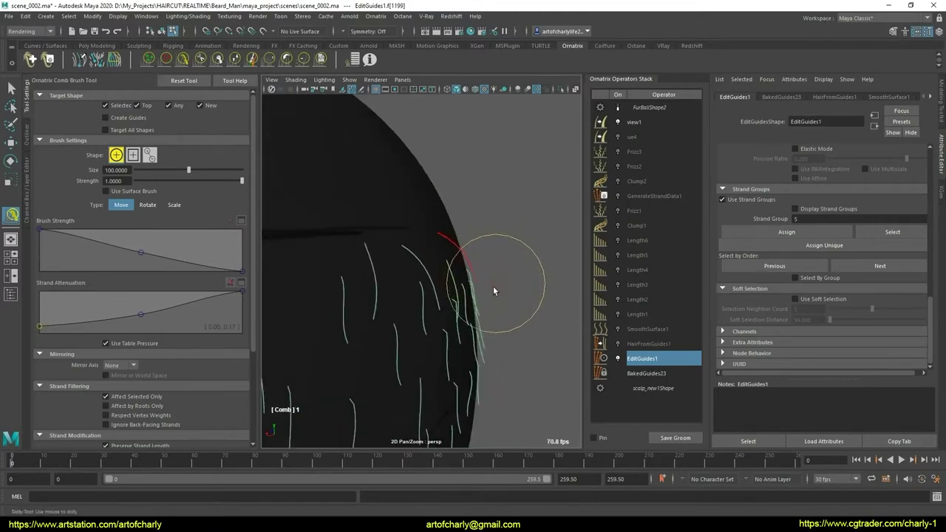
mouse_move(485, 269)
left_mouse_down("alt")
mouse_move(449, 270)
mouse_move(468, 289)
mouse_move(401, 302)
mouse_move(422, 280)
left_mouse_up("alt")
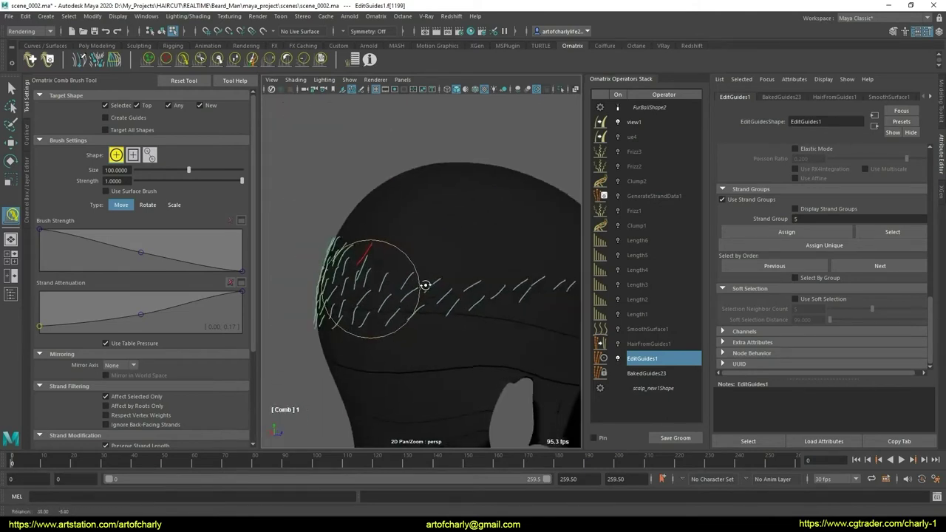
middle_click_drag(422, 281, 439, 320, "alt")
scroll(439, 320, "up", 2)
scroll(448, 317, "up", 3)
scroll(444, 285, "up", 2)
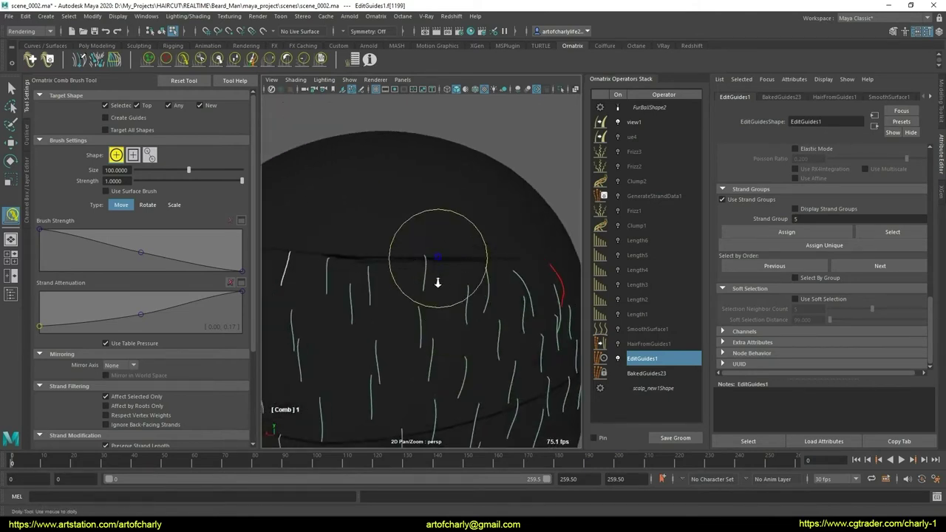
scroll(433, 270, "up", 2)
Select a single guide strand on the back of the head and inspect the guides
key("q")
left_click(433, 270)
key("w")
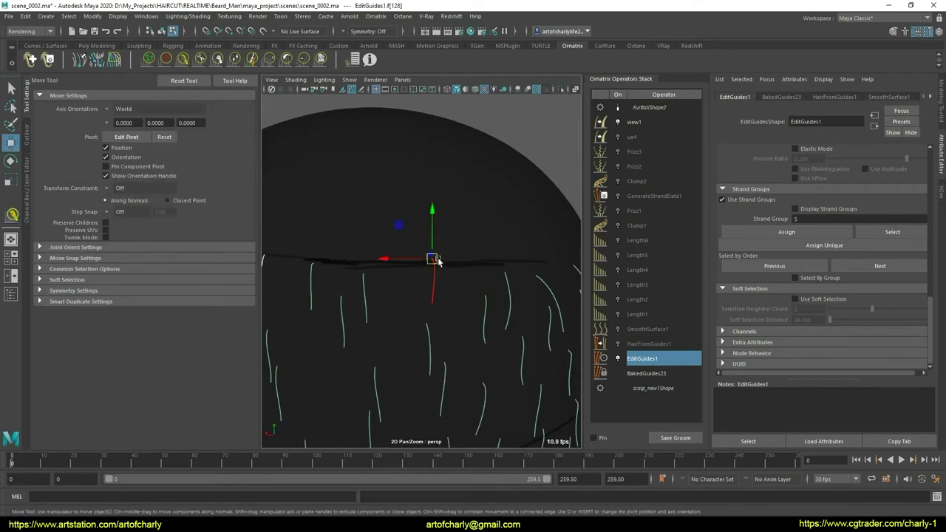
key("q")
scroll(444, 327, "down", 5)
mouse_move(444, 325)
left_mouse_down("alt")
mouse_move(436, 281)
mouse_move(448, 275)
left_mouse_up("alt")
scroll(449, 275, "down", 2)
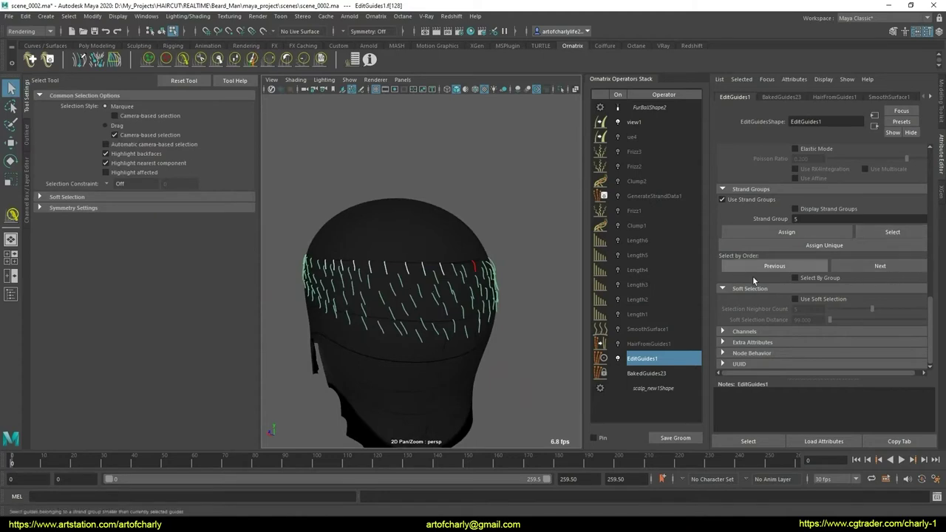
Marquee-select all visible guides and assign them to strand group 5
left_click_drag(441, 310, 574, 397)
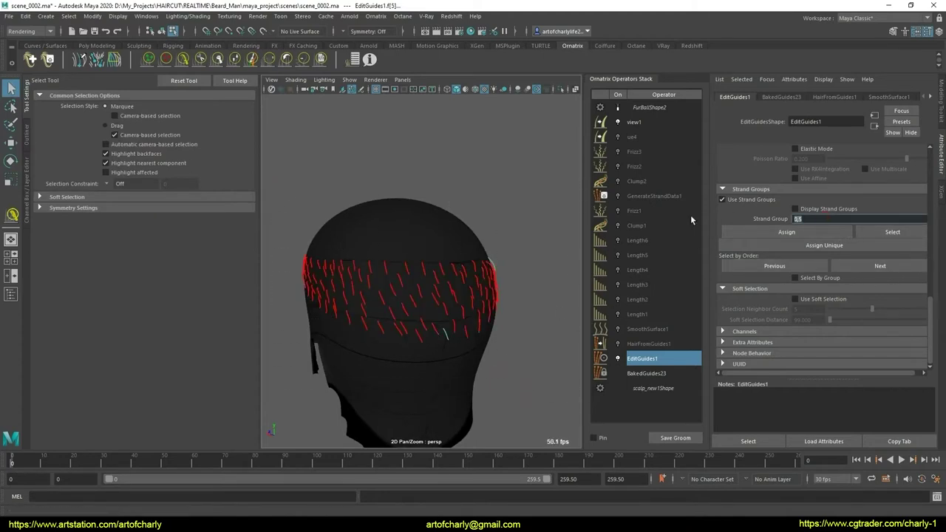
type("5")
left_click(784, 232)
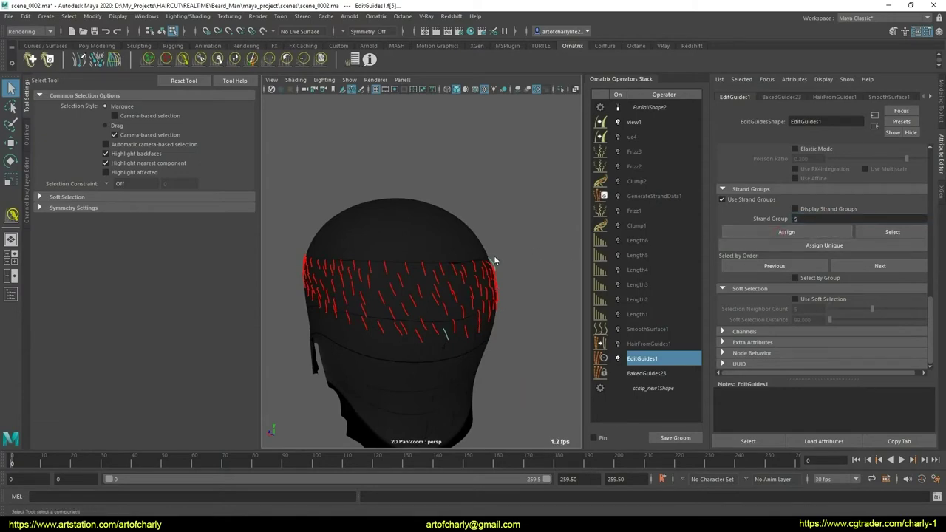
Reselect FurBall2, pick EditGuides1 in the Operators Stack and enter Edit Guides mode
left_click(445, 345)
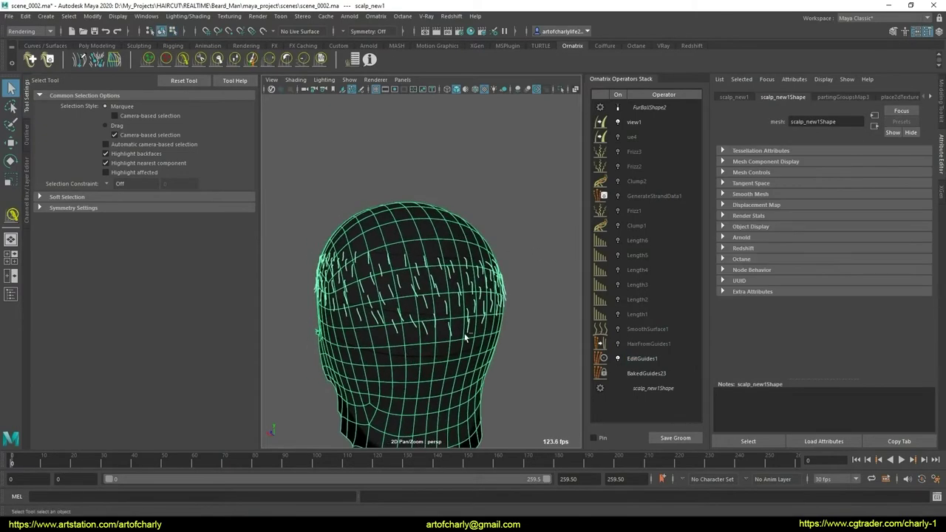
scroll(414, 303, "up", 3)
scroll(397, 302, "up", 3)
left_click(392, 311)
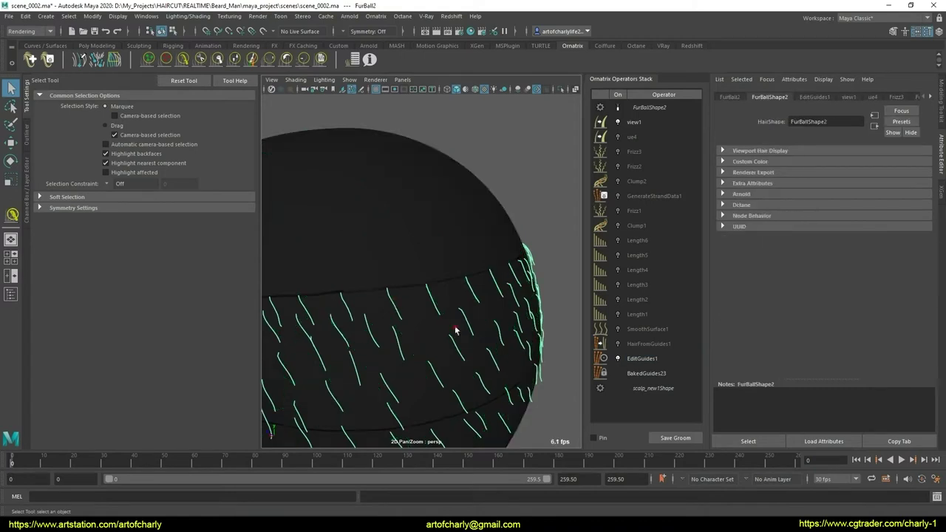
mouse_move(378, 328)
left_mouse_down("alt")
mouse_move(355, 295)
mouse_move(360, 283)
left_mouse_up("alt")
scroll(510, 333, "up", 3)
scroll(455, 329, "up", 2)
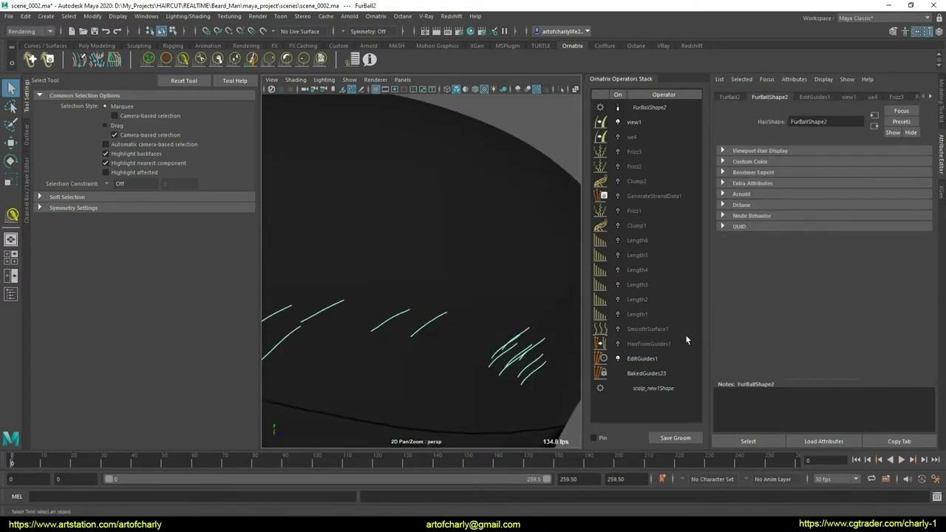
left_click(643, 358)
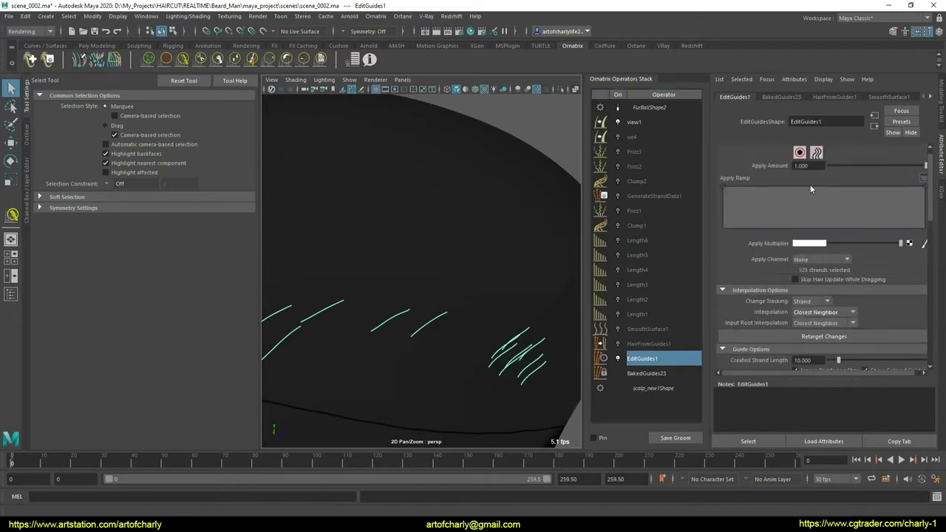
left_click(799, 152)
Activate the Plant Guide Tool and view the back of the head
scroll(527, 334, "down", 1)
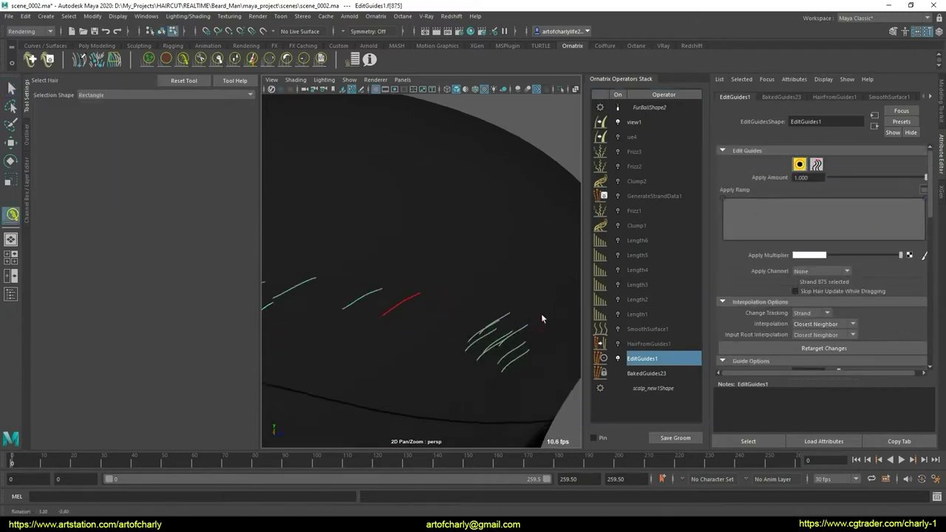
scroll(541, 313, "down", 1)
scroll(816, 262, "down", 3)
scroll(806, 265, "down", 2)
left_click(812, 277)
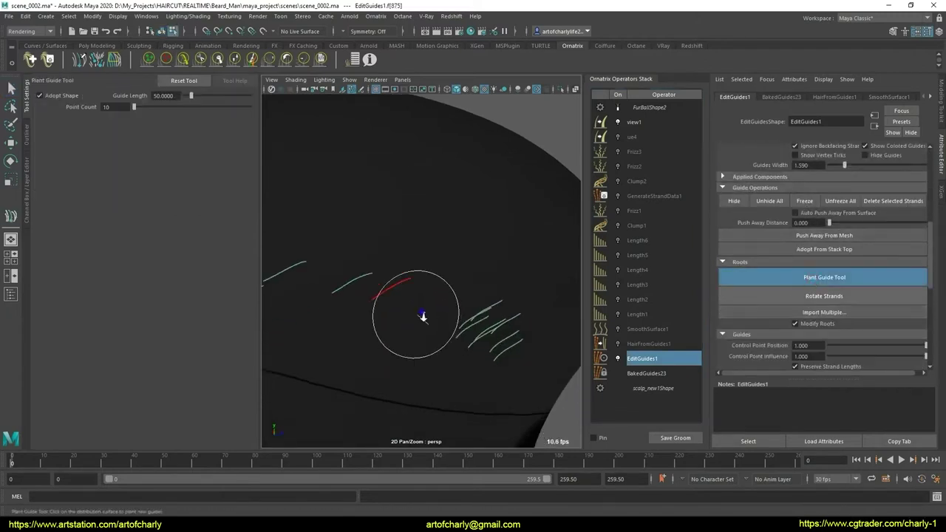
scroll(422, 316, "up", 1)
scroll(487, 345, "down", 5)
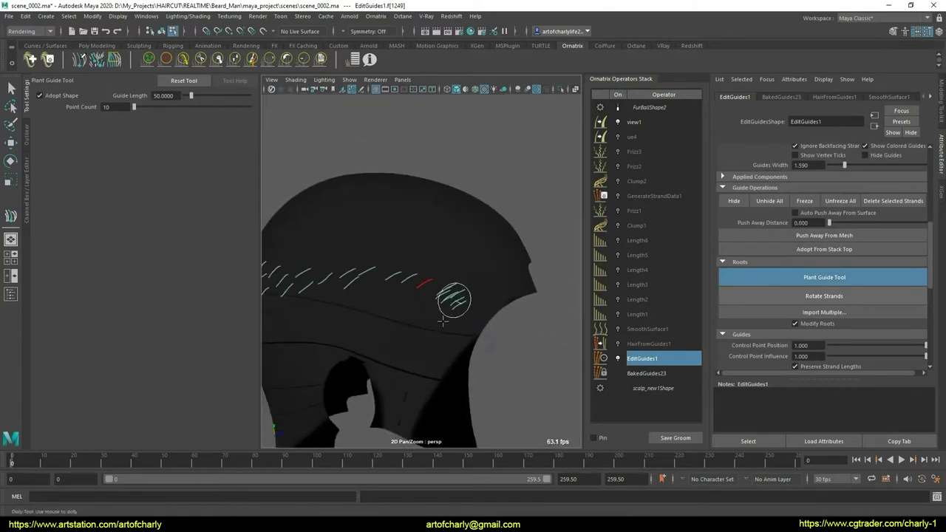
mouse_move(444, 302)
left_mouse_down("alt")
mouse_move(488, 323)
mouse_move(429, 333)
mouse_move(529, 338)
mouse_move(436, 318)
mouse_move(481, 340)
left_mouse_up("alt")
Comb the side guides into a tighter vertical bunch with the Comb Brush
key("q")
scroll(466, 340, "up", 5)
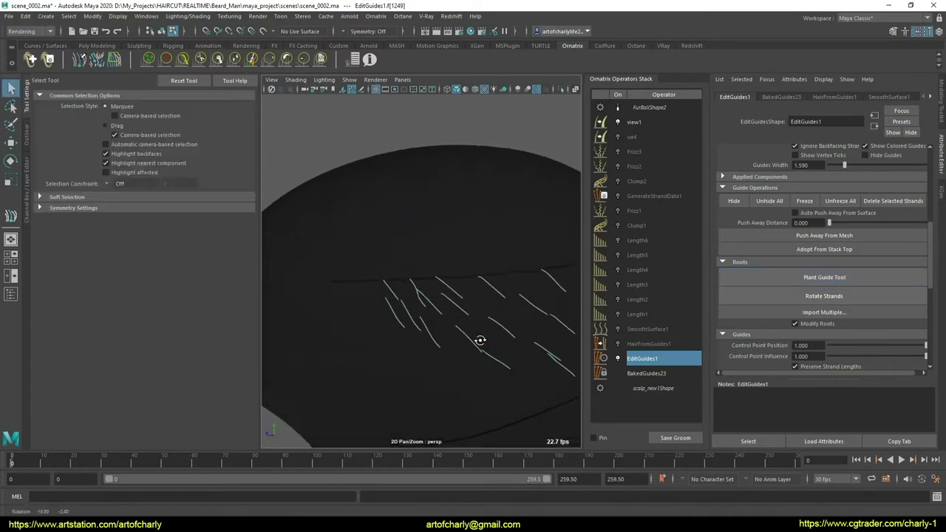
scroll(482, 338, "down", 3)
scroll(449, 308, "down", 3)
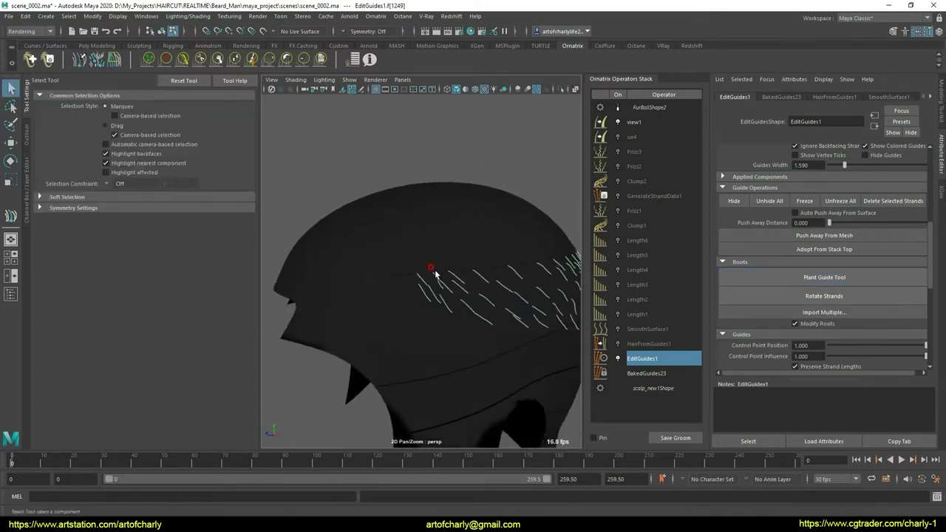
mouse_move(457, 294)
left_mouse_down("alt")
mouse_move(402, 320)
mouse_move(481, 323)
mouse_move(501, 334)
left_mouse_up("alt")
left_click(183, 60)
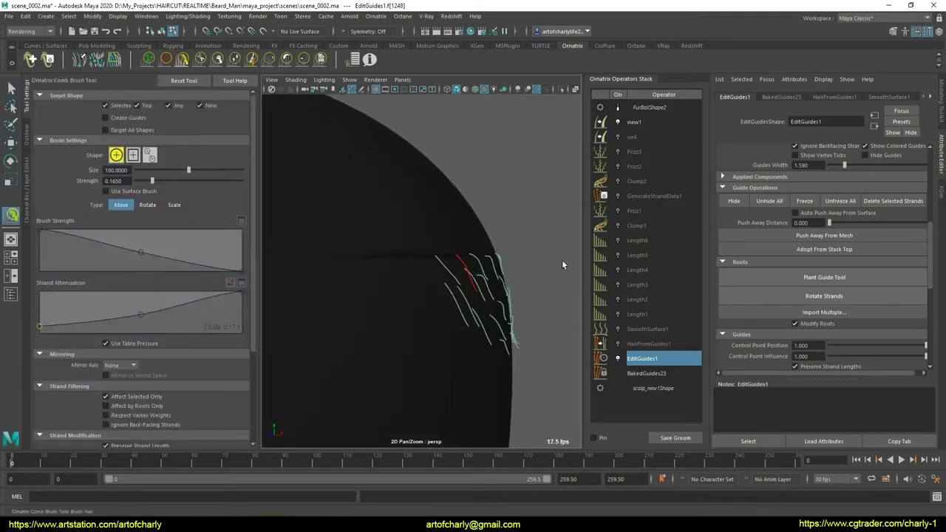
left_click_drag(507, 274, 489, 275)
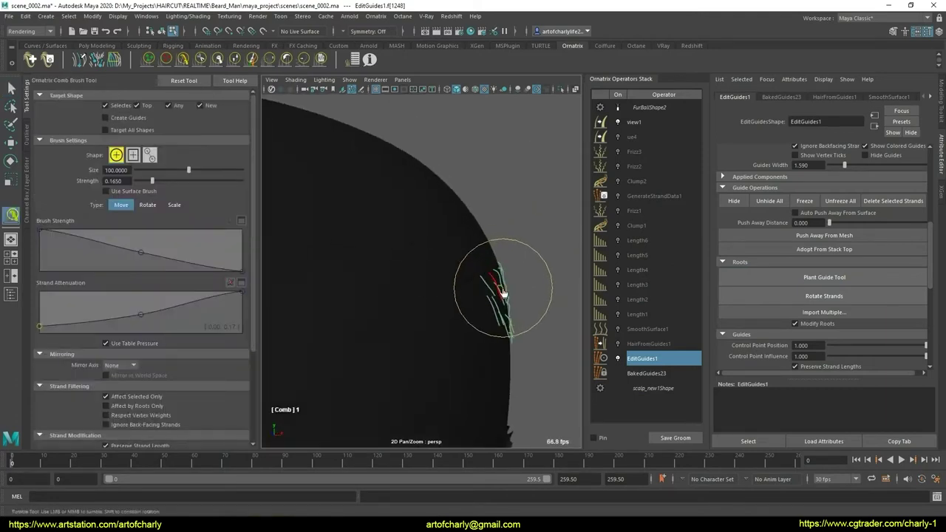
mouse_move(507, 308)
left_mouse_down("alt")
mouse_move(483, 311)
mouse_move(478, 323)
mouse_move(482, 266)
left_mouse_up("alt")
Unhide All guides under Guide Operations and orbit to check the back of the head
key("q")
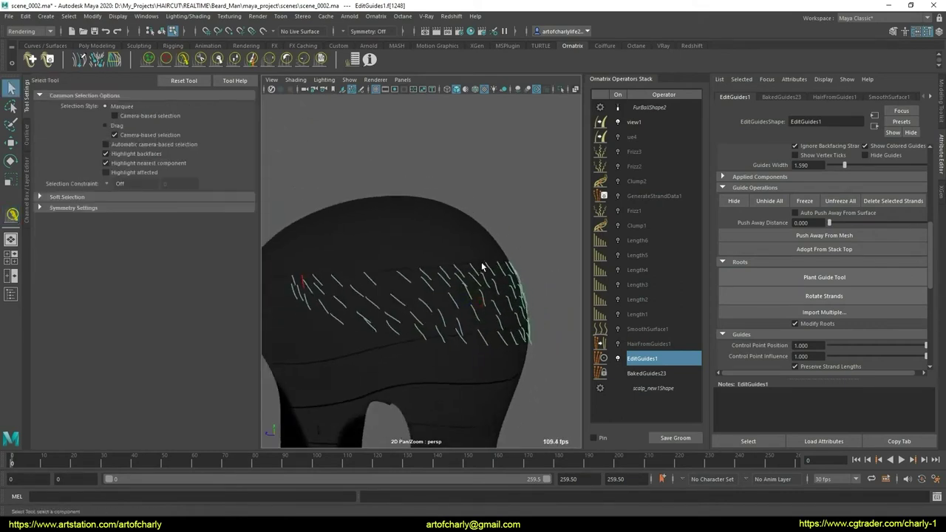
left_click(769, 202)
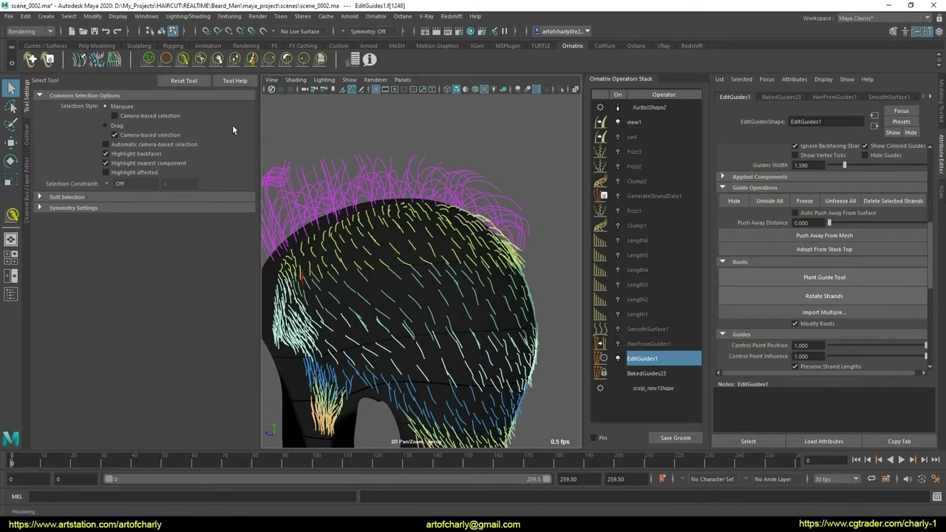
scroll(433, 244, "up", 3)
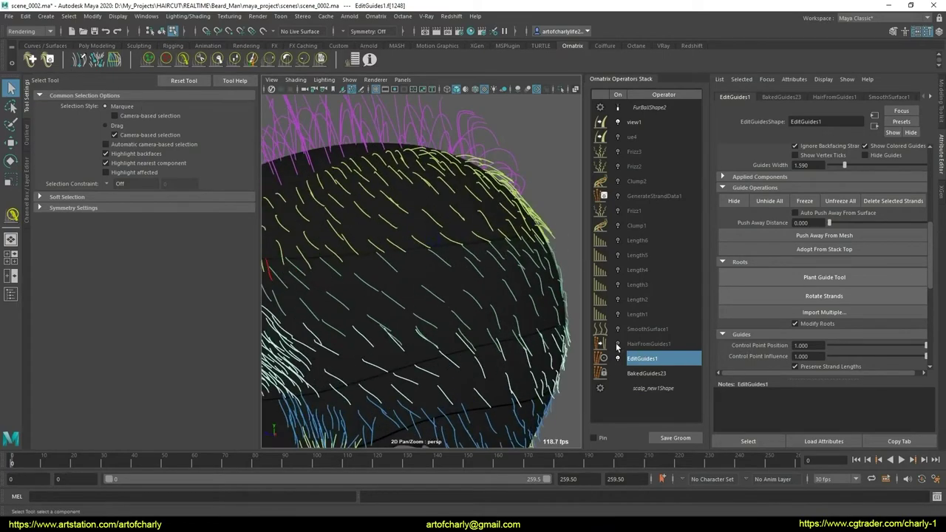
mouse_move(414, 281)
left_mouse_down("alt")
mouse_move(459, 270)
mouse_move(484, 325)
left_mouse_up("alt")
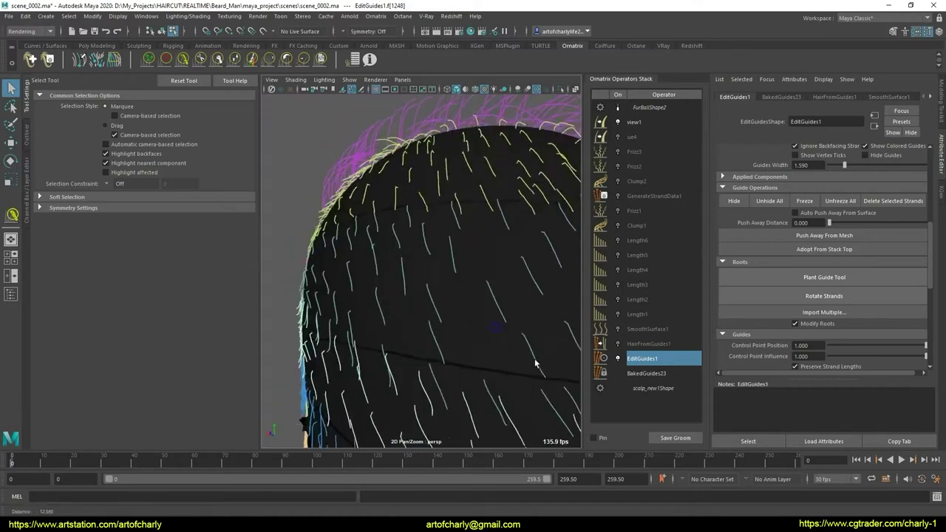
mouse_move(484, 325)
left_mouse_down("alt")
mouse_move(490, 310)
mouse_move(687, 344)
left_mouse_up("alt")
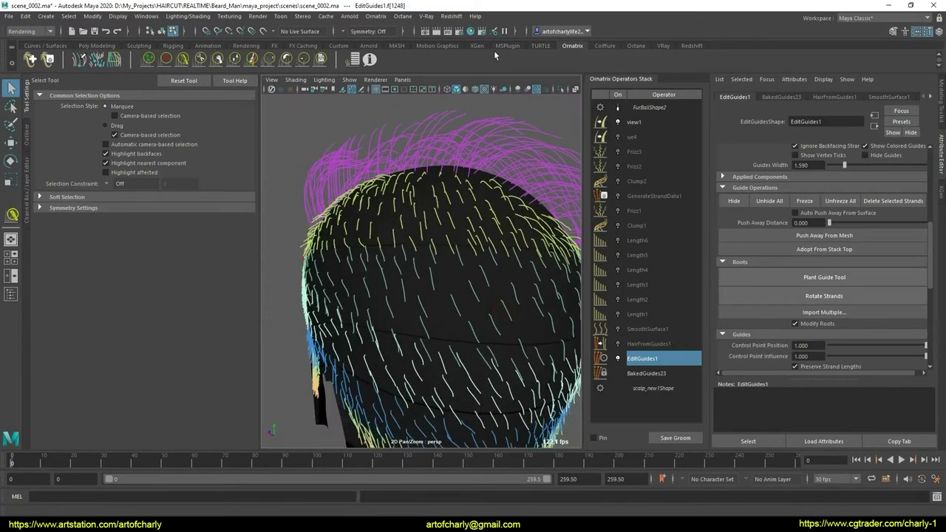
Add a Detail operator to the hair stack and set its View Point Count to 30
left_click(375, 16)
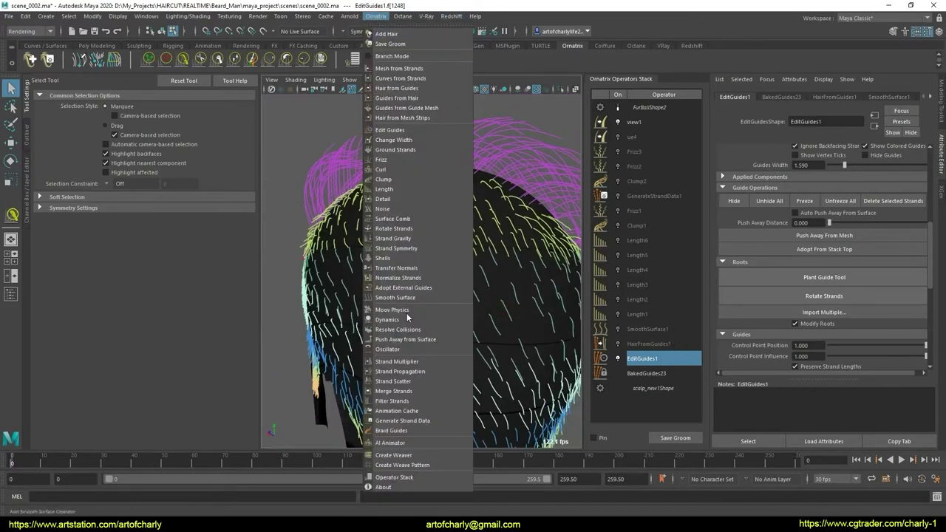
left_click(399, 199)
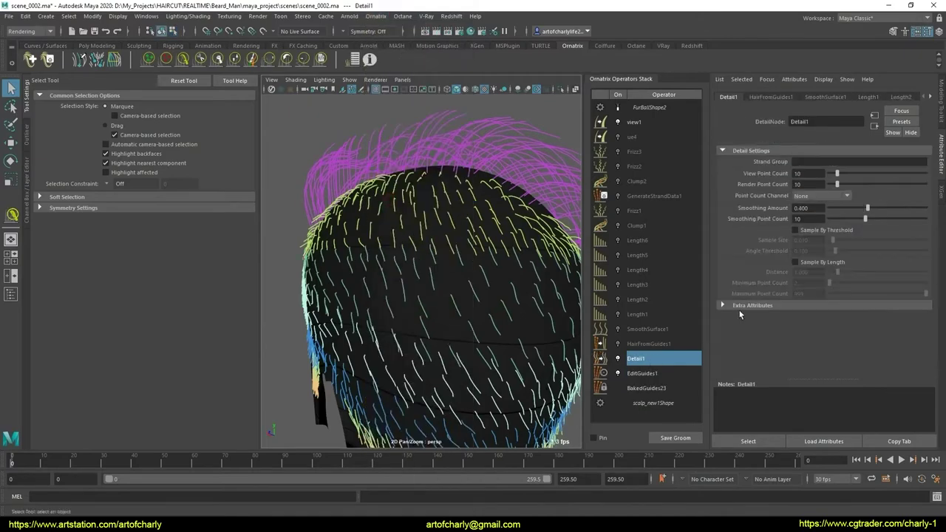
mouse_move(396, 294)
left_mouse_down("alt")
mouse_move(498, 274)
mouse_move(439, 274)
left_mouse_up("alt")
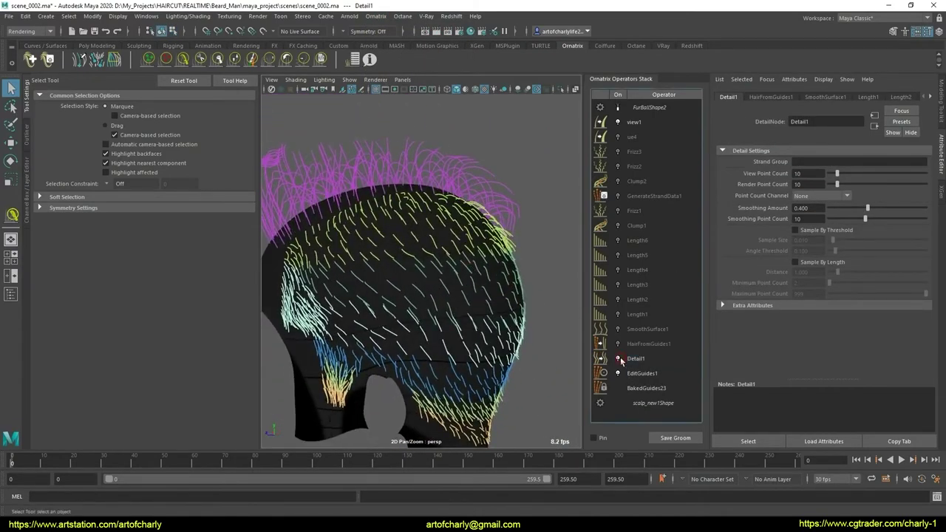
left_click(635, 359)
left_click(823, 174)
type("50")
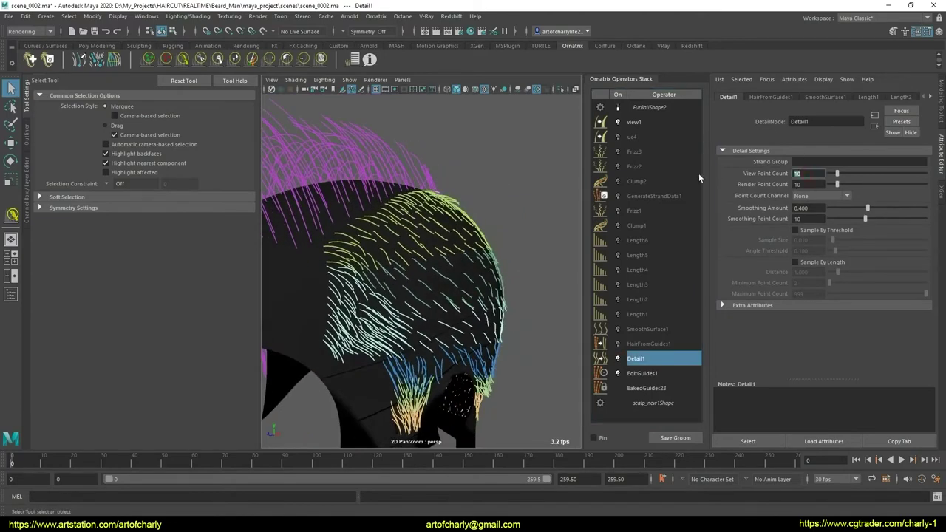
type("30")
key("Return")
Orbit and zoom around the back and top of the scalp to inspect the Detail1 strands
mouse_move(299, 196)
left_mouse_down("alt")
mouse_move(465, 207)
mouse_move(309, 197)
left_mouse_up("alt")
mouse_move(362, 164)
left_mouse_down("alt")
mouse_move(512, 225)
mouse_move(433, 285)
mouse_move(420, 279)
mouse_move(443, 298)
mouse_move(473, 295)
mouse_move(458, 292)
mouse_move(468, 283)
mouse_move(446, 280)
mouse_move(456, 281)
mouse_move(444, 292)
left_mouse_up("alt")
scroll(443, 274, "down", 3)
scroll(453, 286, "up", 3)
right_click_drag(444, 292, 449, 317, "alt")
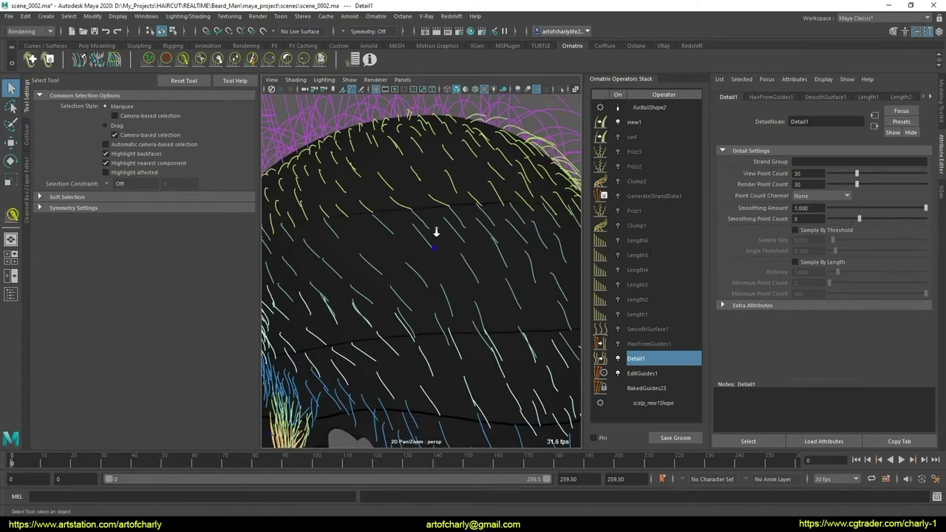
left_click_drag(436, 232, 472, 239, "alt")
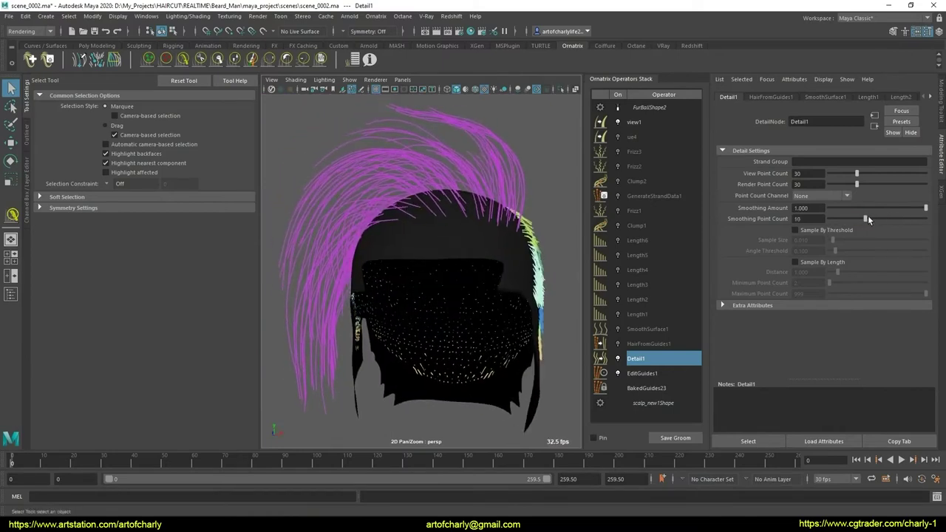
left_click_drag(436, 296, 418, 286, "alt")
right_click_drag(418, 285, 454, 321, "alt")
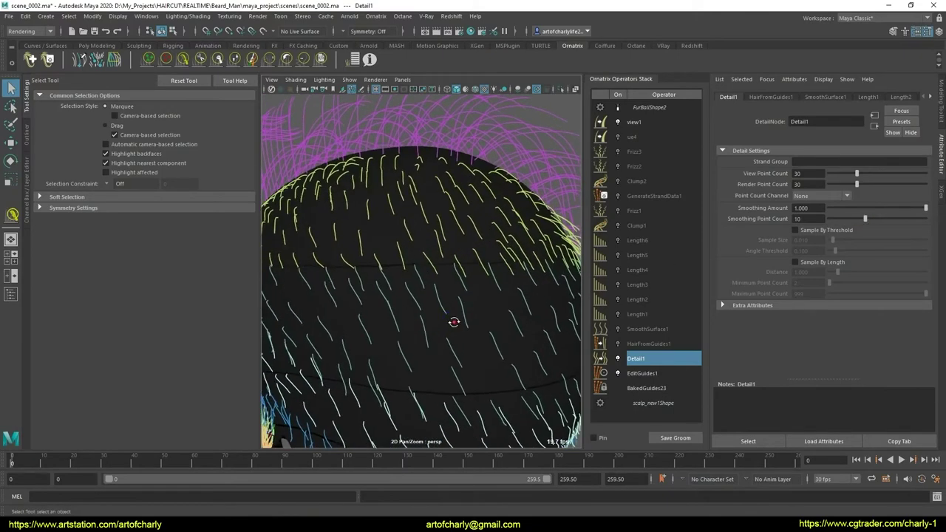
mouse_move(461, 345)
left_mouse_down("alt")
mouse_move(327, 332)
mouse_move(390, 306)
mouse_move(389, 327)
mouse_move(455, 328)
mouse_move(397, 317)
mouse_move(443, 310)
left_mouse_up("alt")
right_click_drag(444, 311, 422, 376, "alt")
left_click_drag(422, 376, 365, 366, "alt")
right_click_drag(365, 367, 454, 338, "alt")
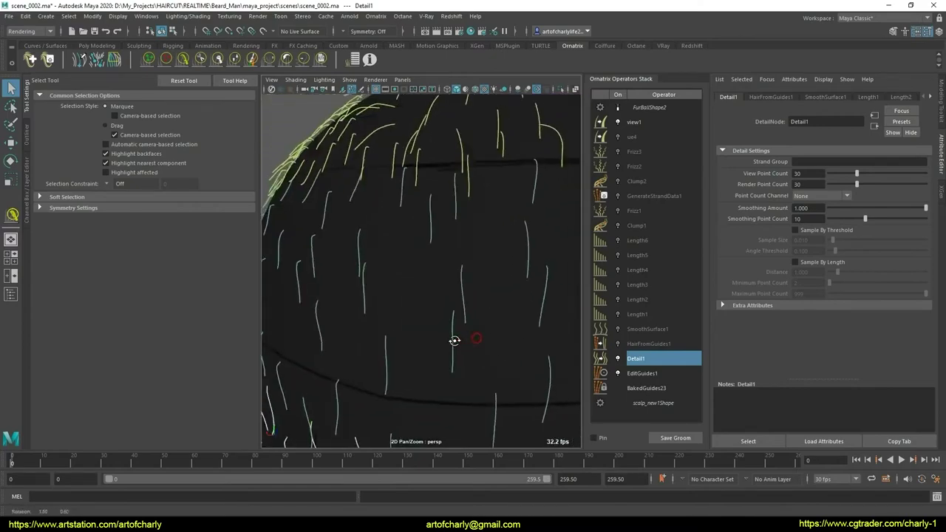
mouse_move(454, 337)
left_mouse_down("alt")
mouse_move(419, 308)
mouse_move(377, 298)
mouse_move(456, 297)
mouse_move(431, 308)
mouse_move(524, 302)
mouse_move(506, 305)
mouse_move(513, 312)
mouse_move(473, 303)
left_mouse_up("alt")
middle_click_drag(473, 303, 429, 295, "alt")
mouse_move(430, 295)
left_mouse_down("alt")
mouse_move(334, 275)
mouse_move(443, 306)
left_mouse_up("alt")
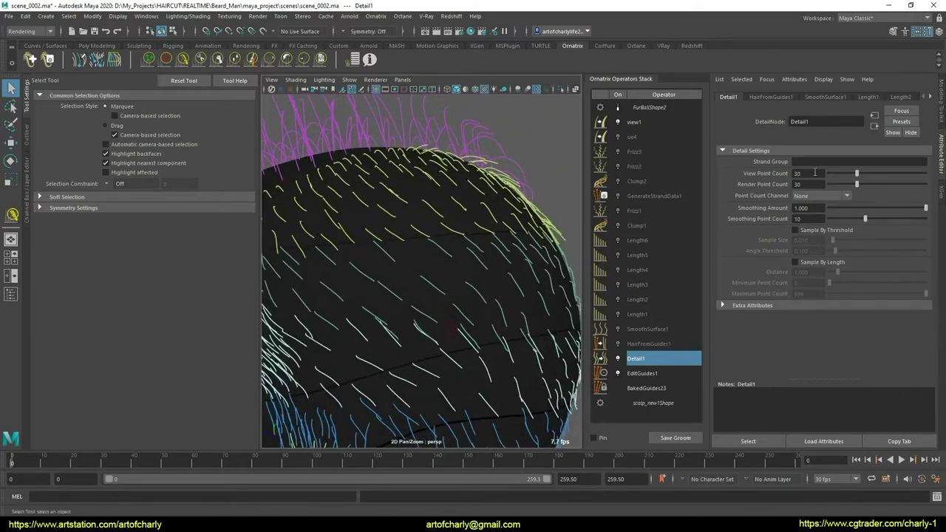
mouse_move(520, 350)
left_mouse_down("alt")
mouse_move(433, 337)
mouse_move(465, 344)
mouse_move(448, 348)
left_mouse_up("alt")
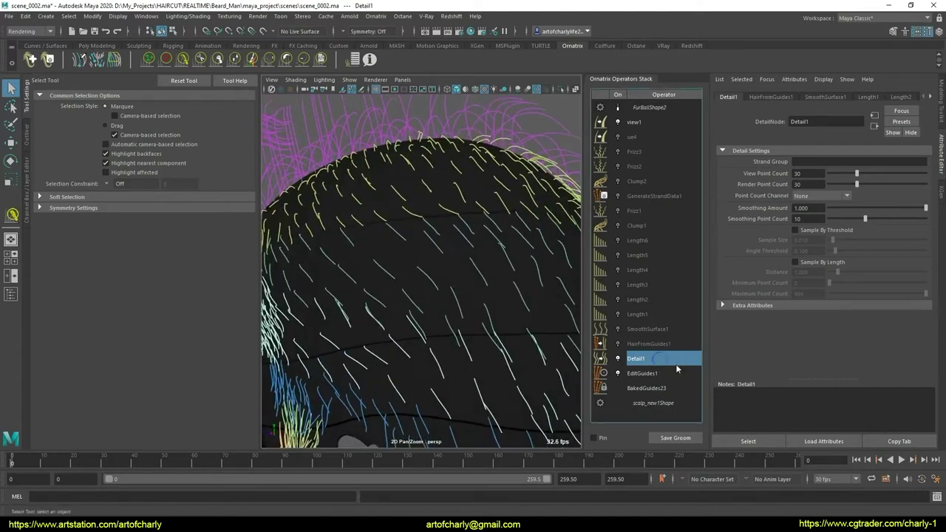
Collapse the stack at Detail1 into baked guides and add an Edit Guides operator
right_click(675, 365)
left_click(712, 414)
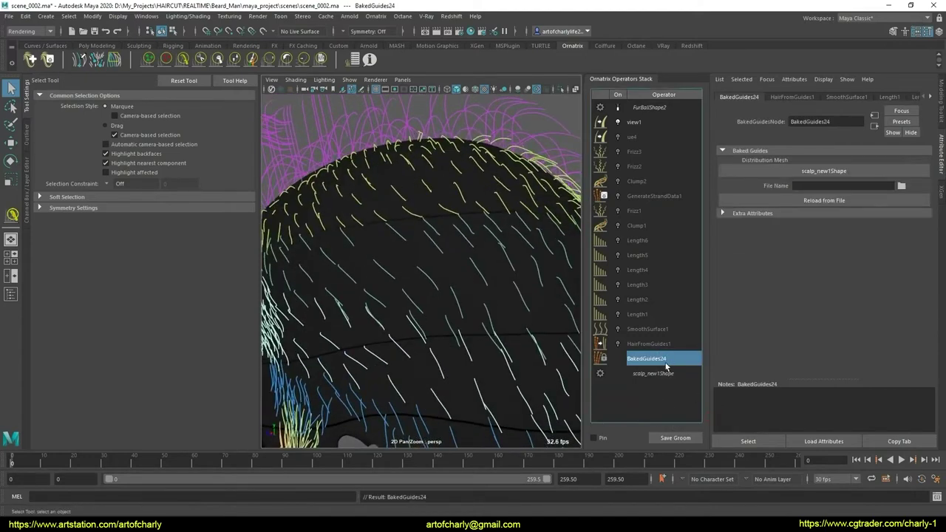
left_click(425, 16)
mouse_move(375, 16)
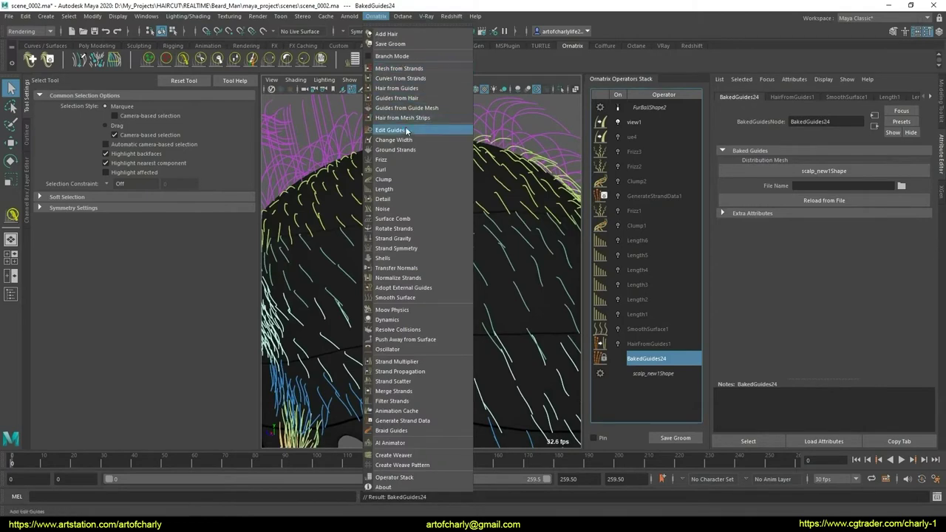
left_click(407, 131)
scroll(798, 317, "up", 3)
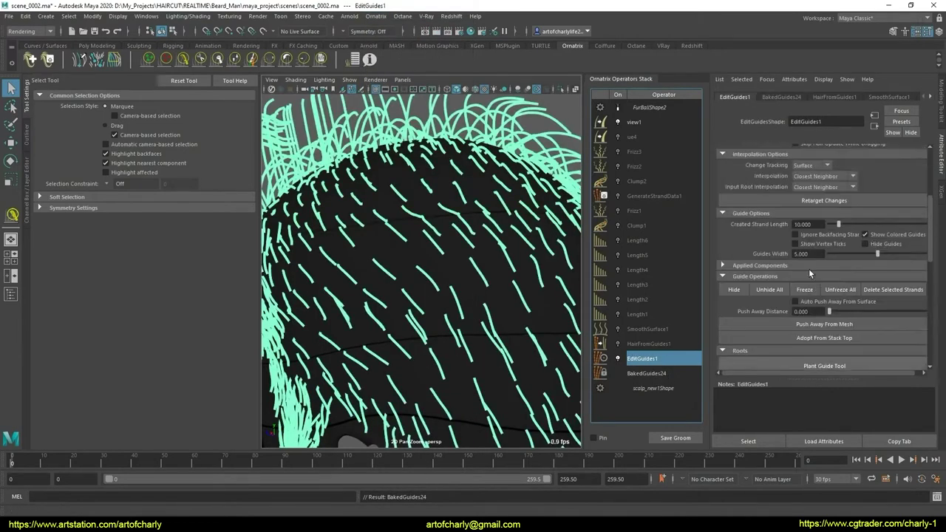
scroll(808, 268, "up", 3)
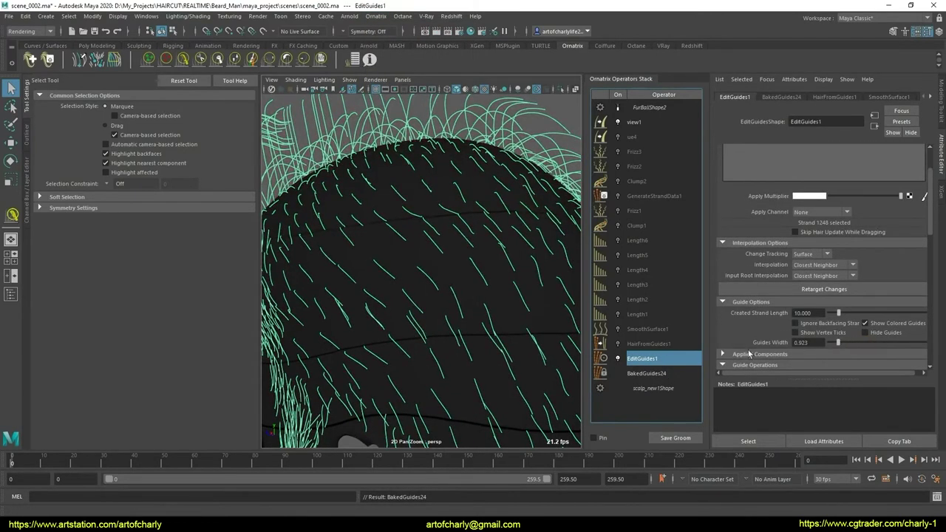
Select HairFromGuides1 and orbit around the whole head to inspect the generated hair
left_click(648, 344)
scroll(473, 317, "down", 5)
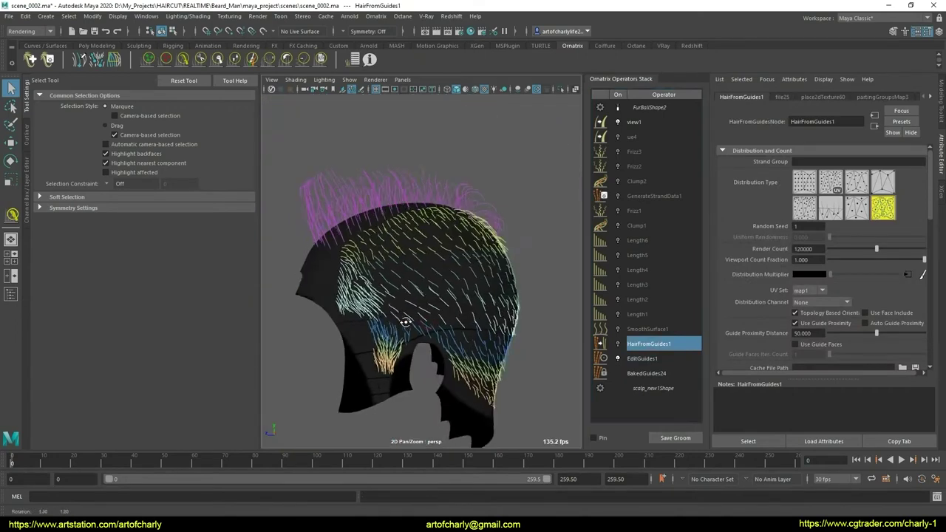
left_click_drag(401, 321, 457, 355, "alt")
scroll(464, 336, "up", 3)
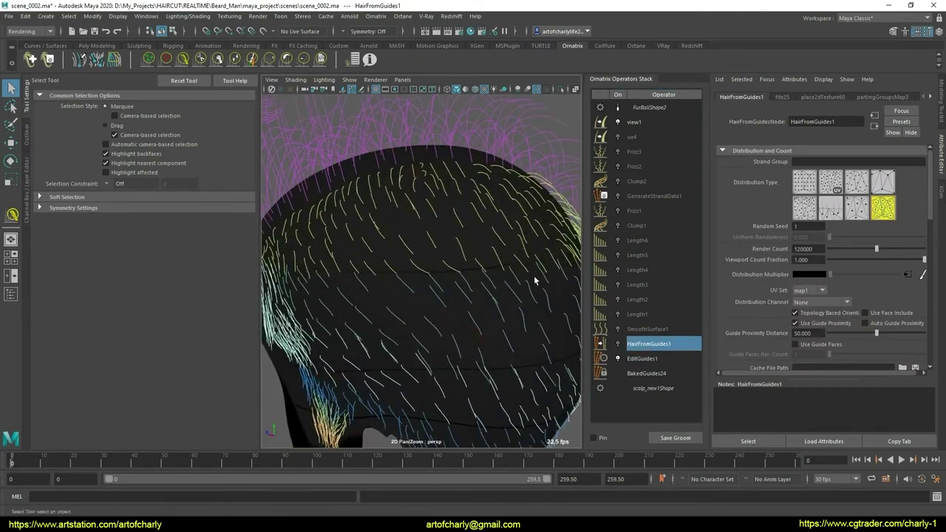
mouse_move(535, 280)
left_mouse_down("alt")
mouse_move(446, 274)
mouse_move(488, 321)
mouse_move(431, 257)
mouse_move(420, 279)
mouse_move(441, 277)
mouse_move(481, 317)
mouse_move(412, 323)
mouse_move(395, 273)
mouse_move(450, 268)
mouse_move(478, 327)
left_mouse_up("alt")
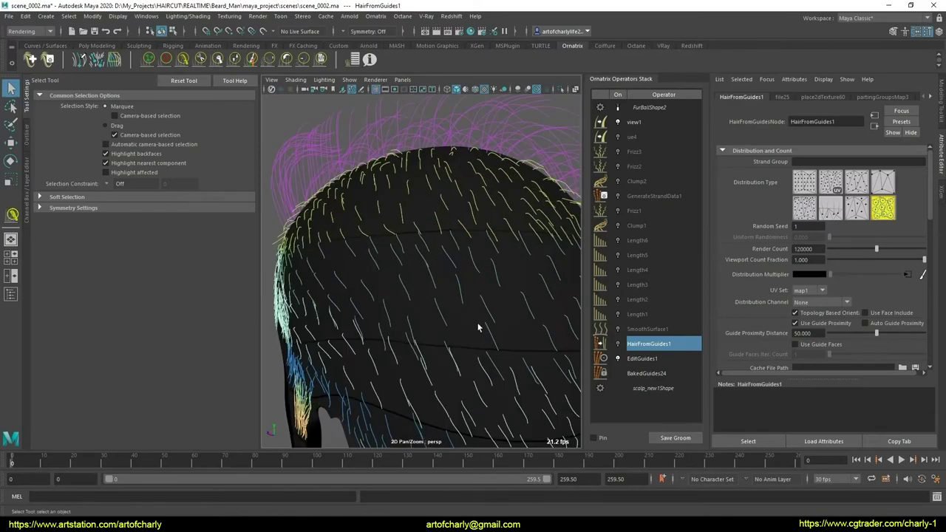
left_click_drag(424, 284, 348, 271, "alt")
right_click_drag(507, 260, 427, 296, "alt")
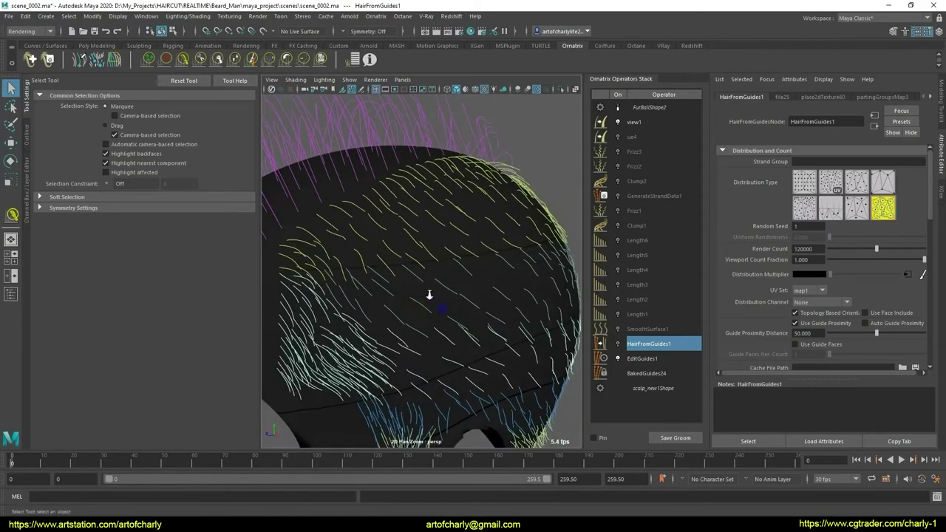
mouse_move(426, 296)
left_mouse_down("alt")
mouse_move(375, 309)
mouse_move(471, 303)
mouse_move(443, 342)
mouse_move(410, 371)
mouse_move(401, 367)
mouse_move(390, 343)
mouse_move(473, 332)
left_mouse_up("alt")
right_click_drag(473, 331, 448, 323, "alt")
mouse_move(448, 324)
left_mouse_down("alt")
mouse_move(460, 337)
mouse_move(326, 246)
left_mouse_up("alt")
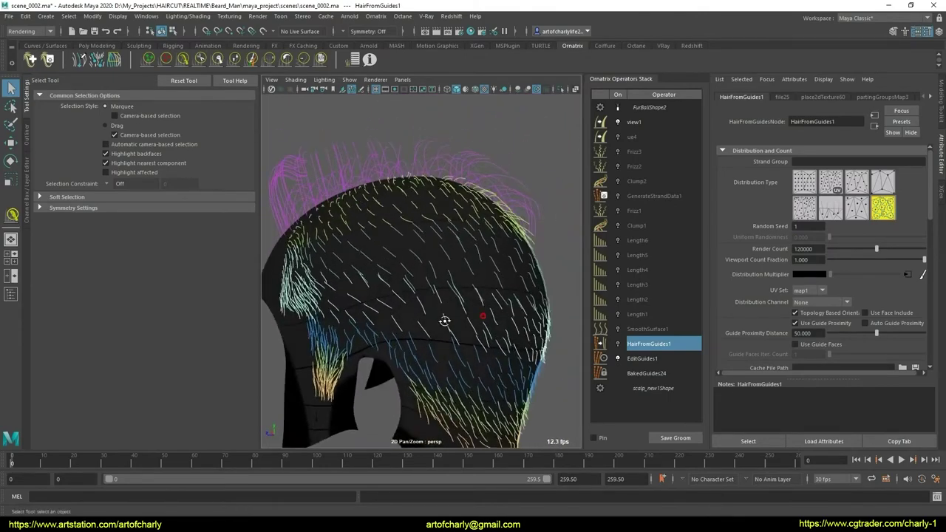
mouse_move(444, 320)
left_mouse_down("alt")
mouse_move(454, 243)
mouse_move(488, 308)
mouse_move(510, 306)
left_mouse_up("alt")
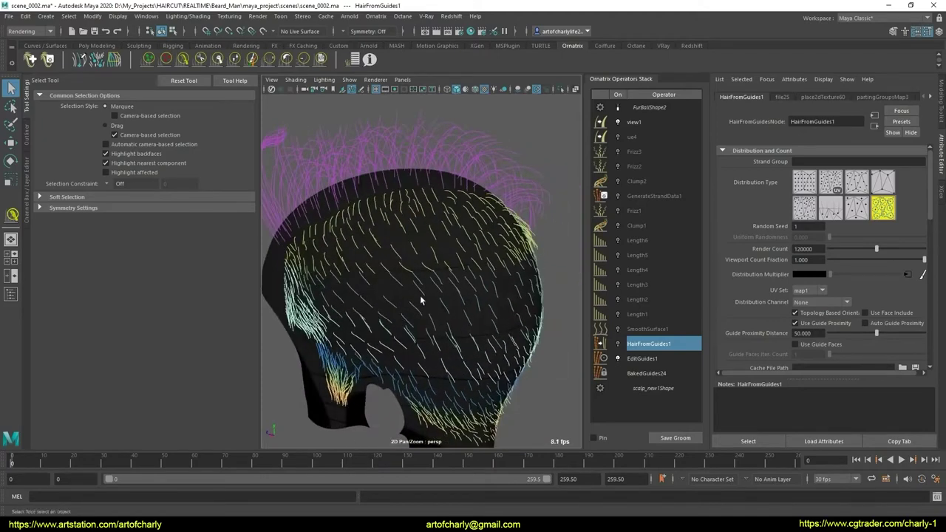
Re-enable HairFromGuides1 and SmoothSurface1 and switch the viewport to shaded display
left_click(617, 346)
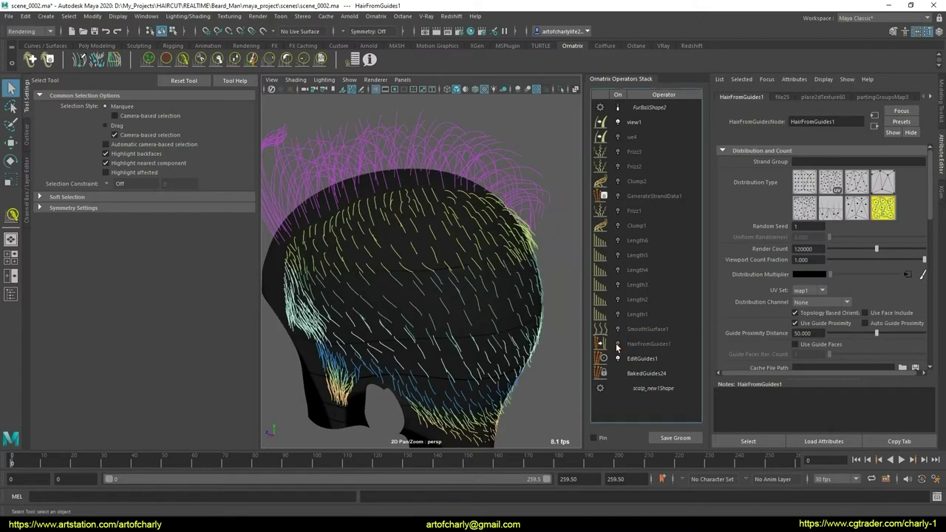
left_click(618, 346)
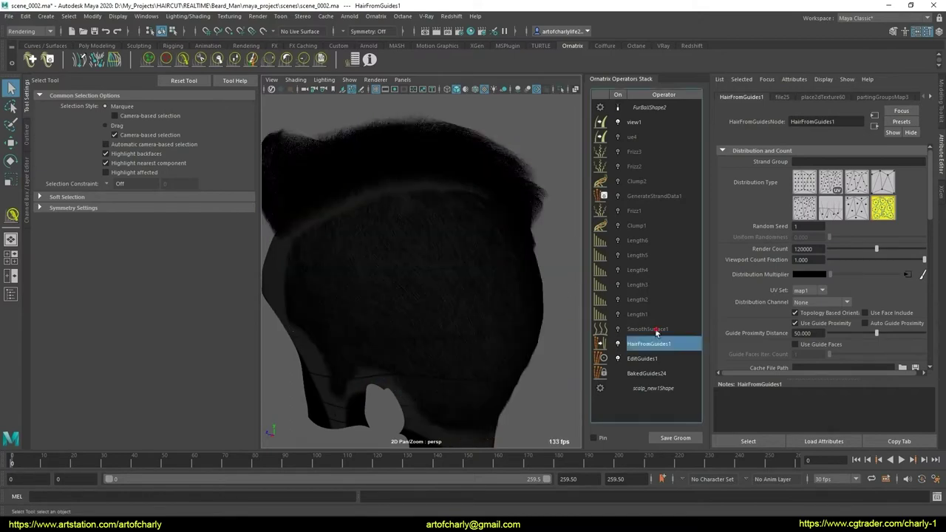
left_click(618, 330)
key("5")
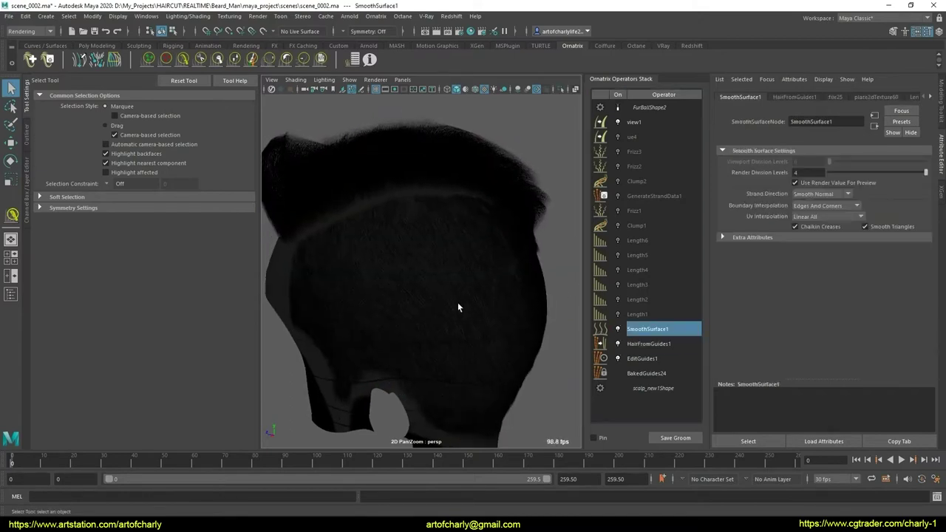
Turn the Length1 through Length6 operators back on
left_click(640, 314)
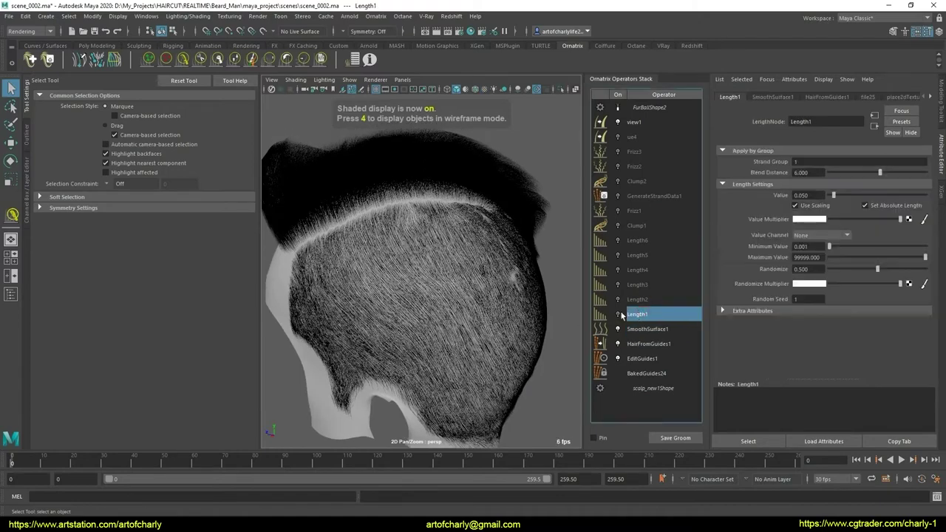
left_click(618, 314)
left_click(636, 299)
left_click(617, 299)
left_click(617, 284)
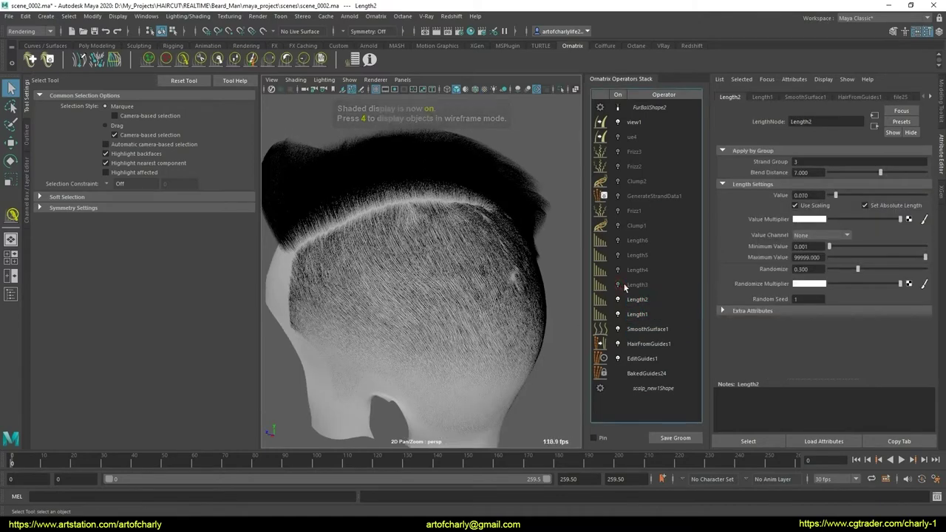
left_click(635, 285)
left_click(636, 270)
left_click(618, 270)
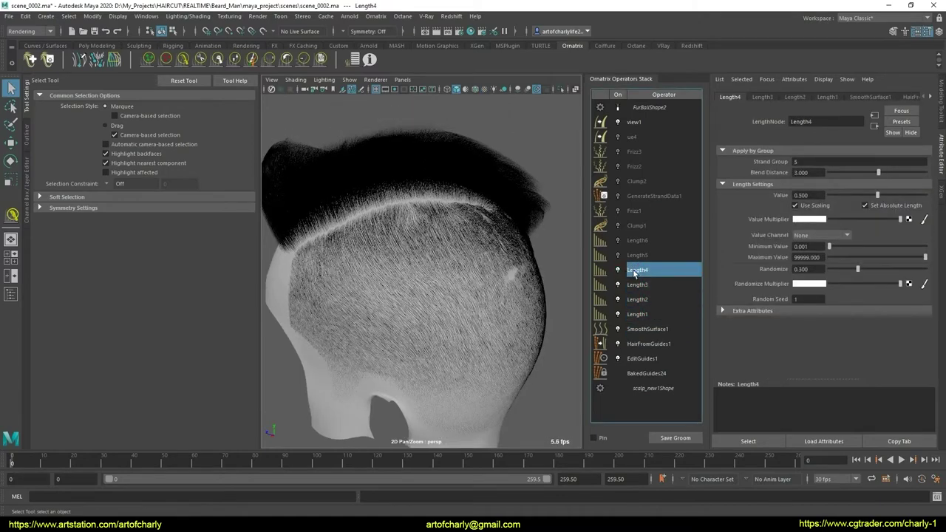
left_click(636, 255)
left_click(618, 254)
left_click(637, 240)
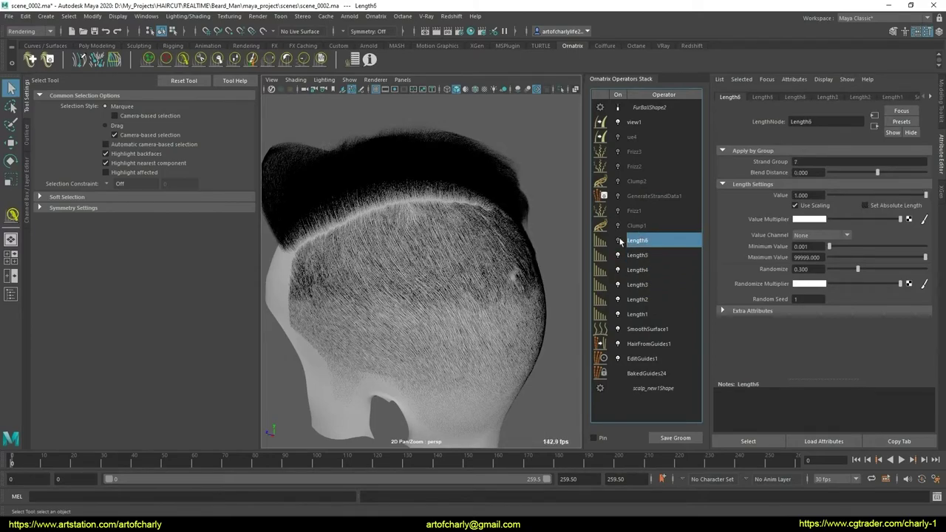
left_click(618, 240)
Inspect the fade from the back up close, then select EditGuides1
left_click_drag(515, 273, 461, 266, "alt")
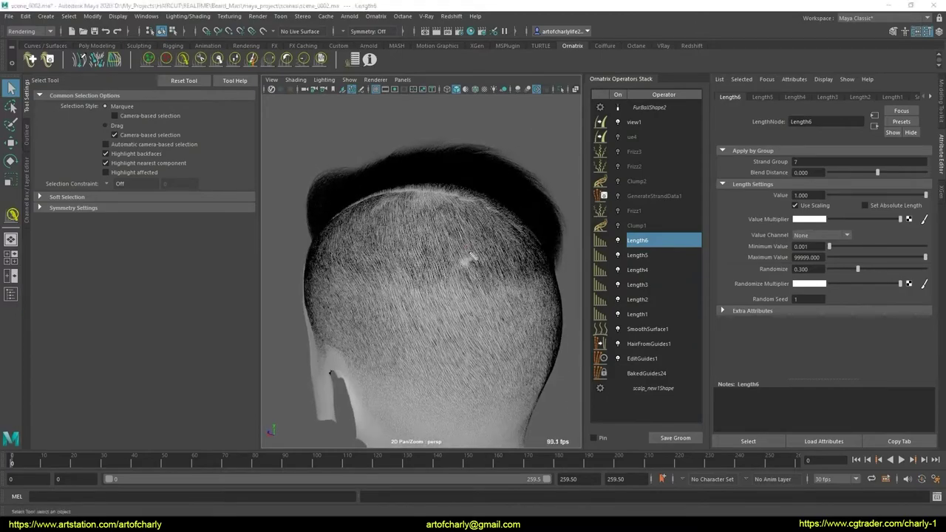
mouse_move(480, 279)
right_mouse_down("alt")
mouse_move(512, 356)
mouse_move(523, 317)
right_mouse_up("alt")
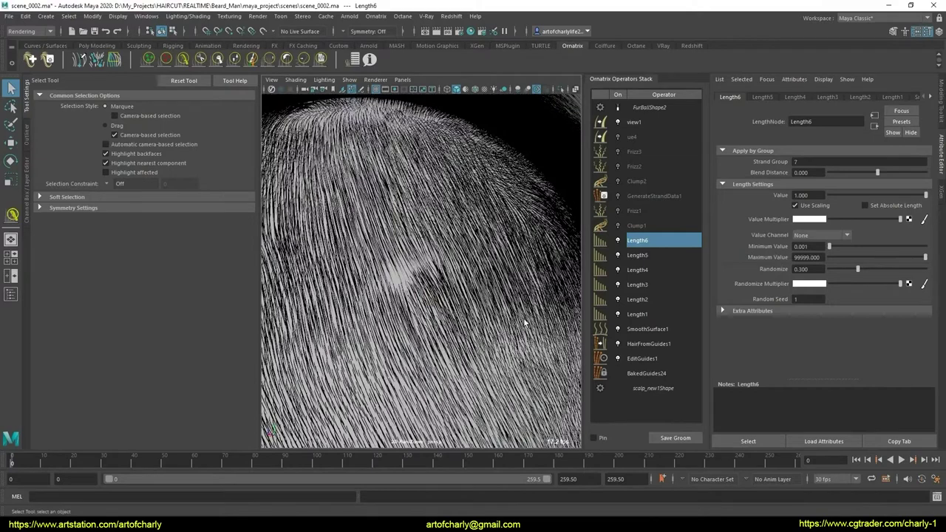
left_click(653, 357)
Switch to textured shading and select a single guide strand in EditGuides1
scroll(824, 196, "up", 2)
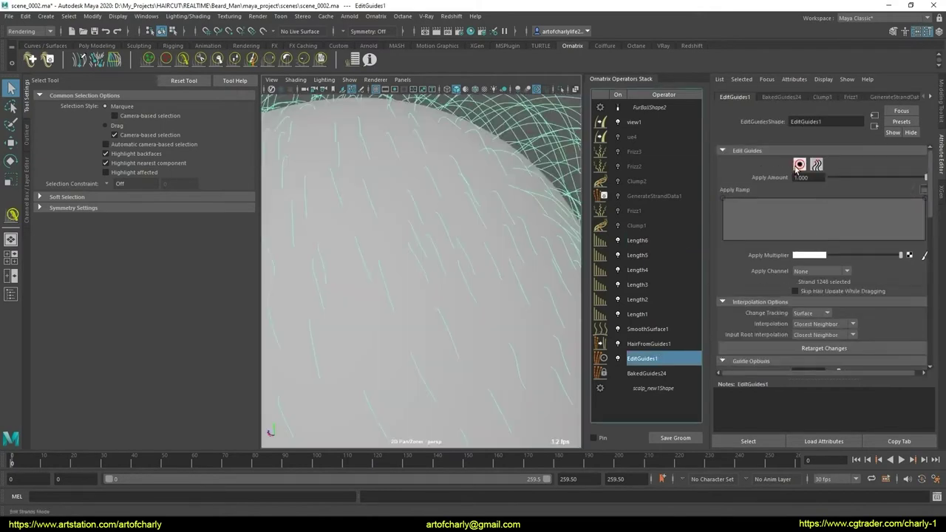
left_click(798, 166)
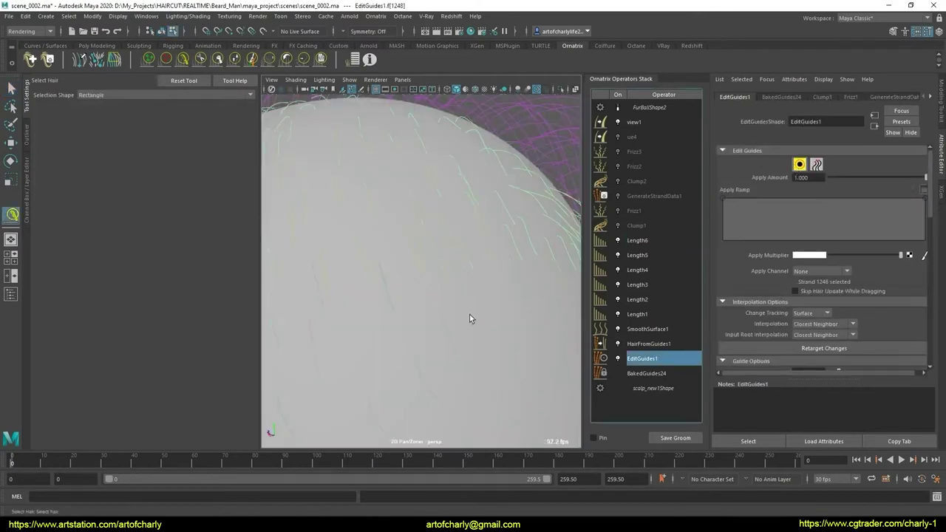
key("6")
left_click_drag(445, 296, 565, 325, "alt")
left_click(663, 342)
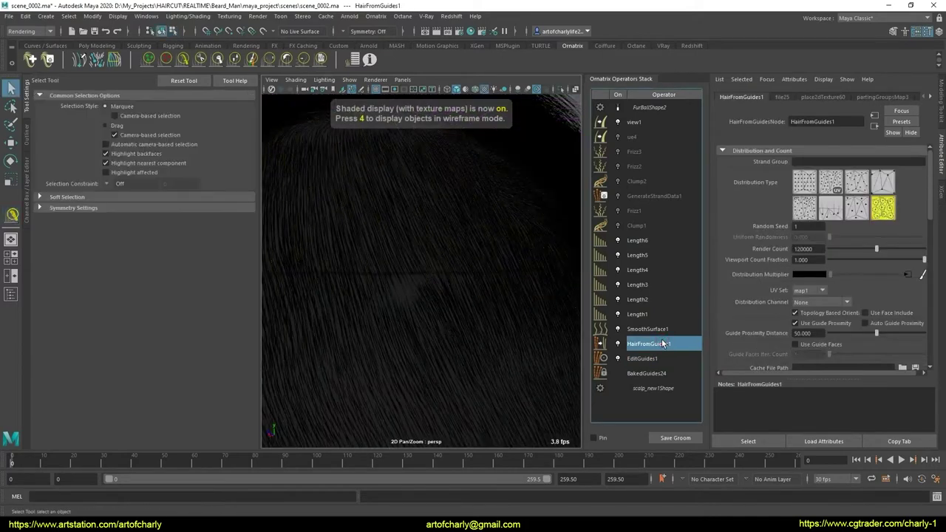
left_click(662, 358)
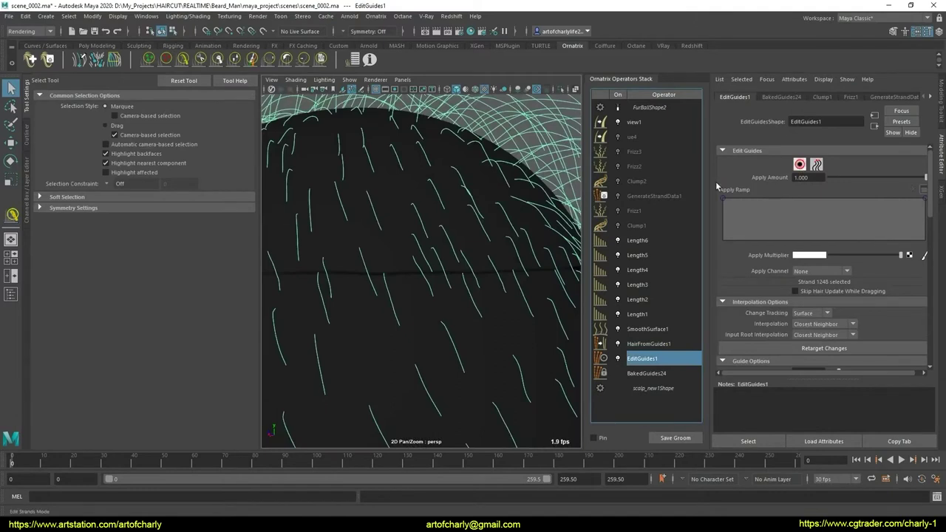
key("F8")
left_click(399, 293)
left_click_drag(412, 280, 478, 274, "alt")
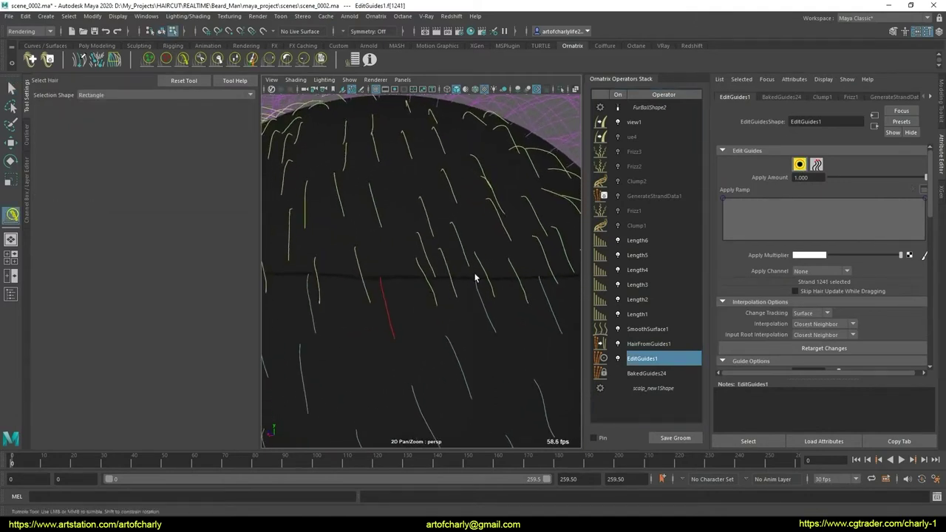
scroll(804, 294, "down", 2)
scroll(806, 287, "down", 2)
scroll(807, 291, "down", 2)
scroll(811, 299, "down", 1)
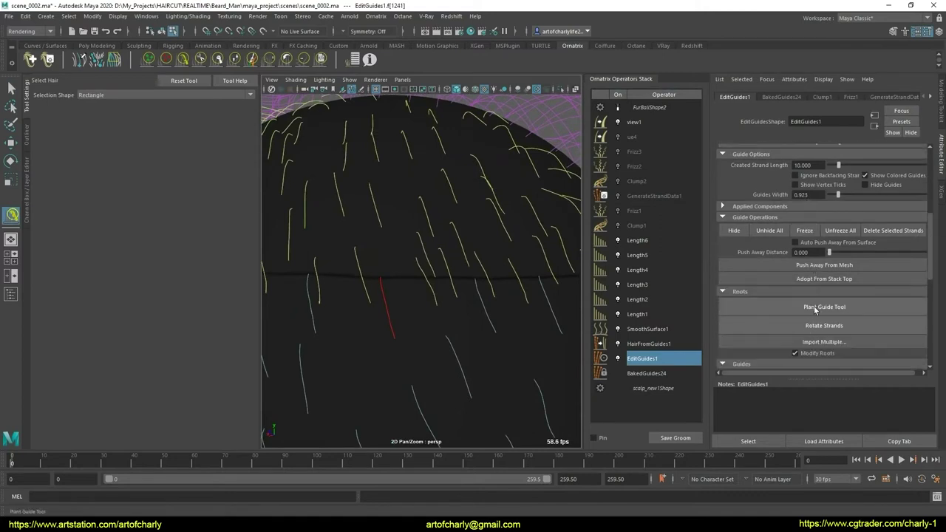
Start planting guides, then select a guide and move its point down the scalp
left_click(813, 306)
left_click(619, 109)
right_click_drag(386, 282, 412, 274, "alt")
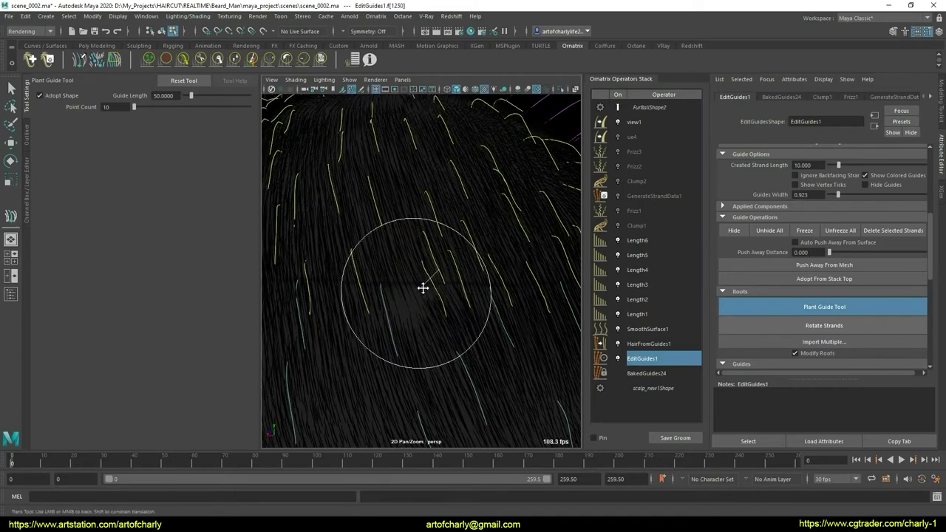
key("q")
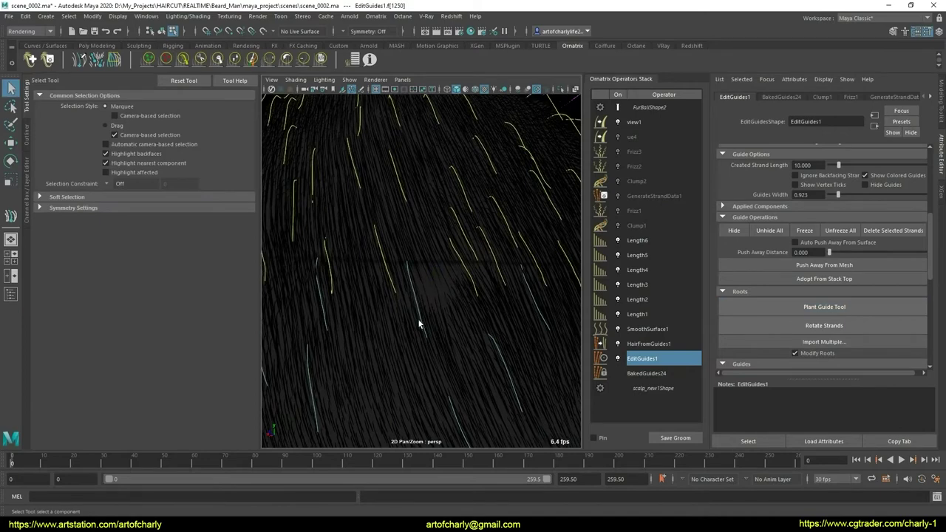
left_click(418, 319)
key("w")
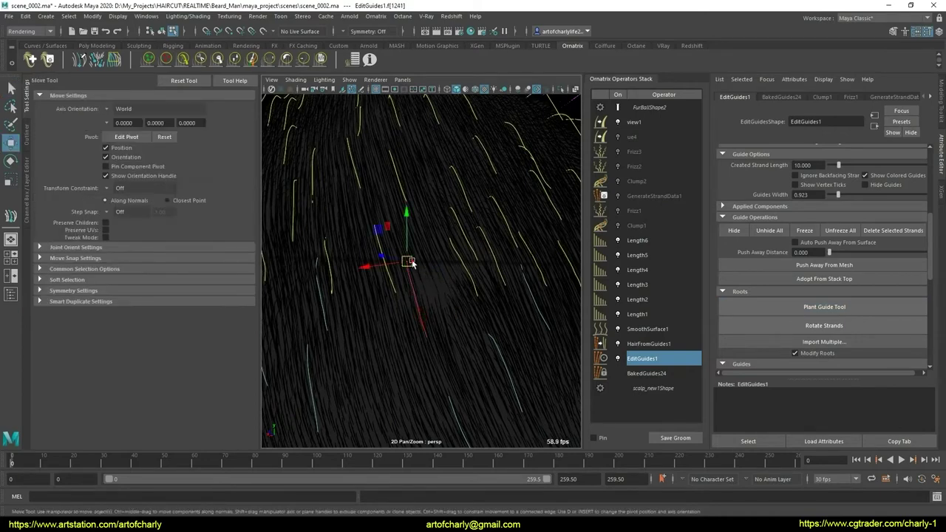
mouse_move(411, 263)
left_mouse_down()
mouse_move(420, 288)
mouse_move(428, 204)
left_mouse_up()
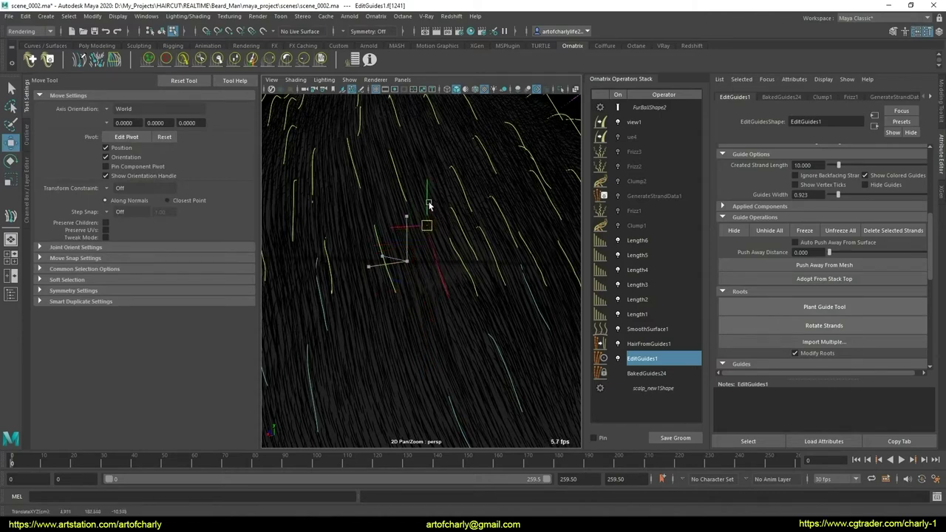
left_click_drag(432, 212, 432, 214)
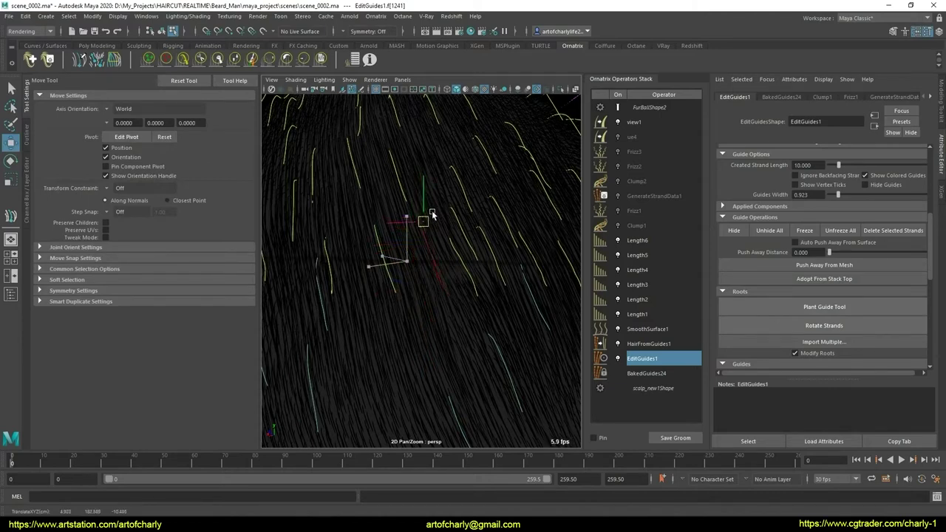
left_click_drag(418, 303, 419, 290)
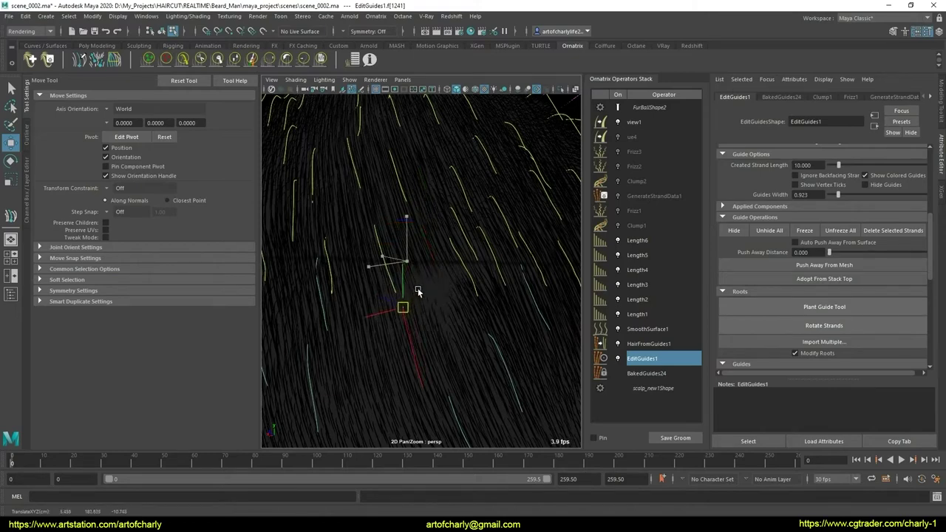
key("q")
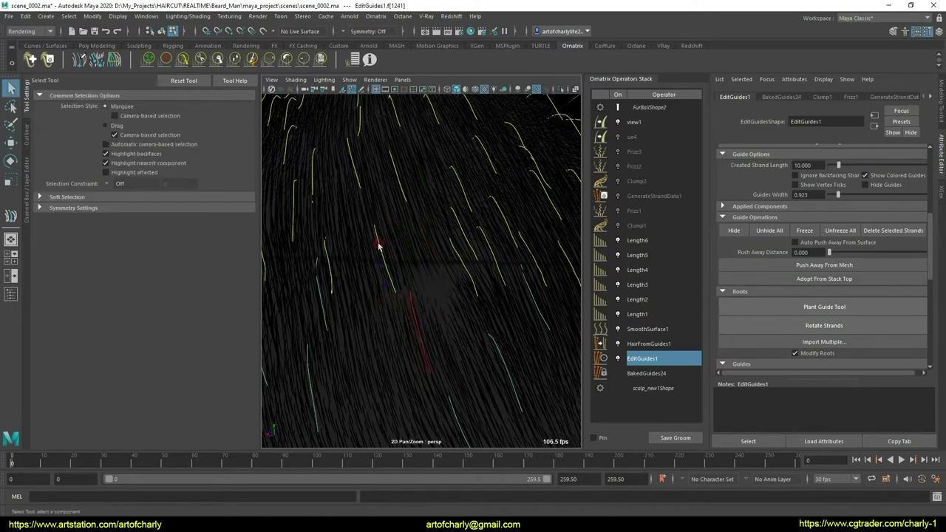
Plant one more guide and drag its point into line with the neighbouring strands
left_click(826, 309)
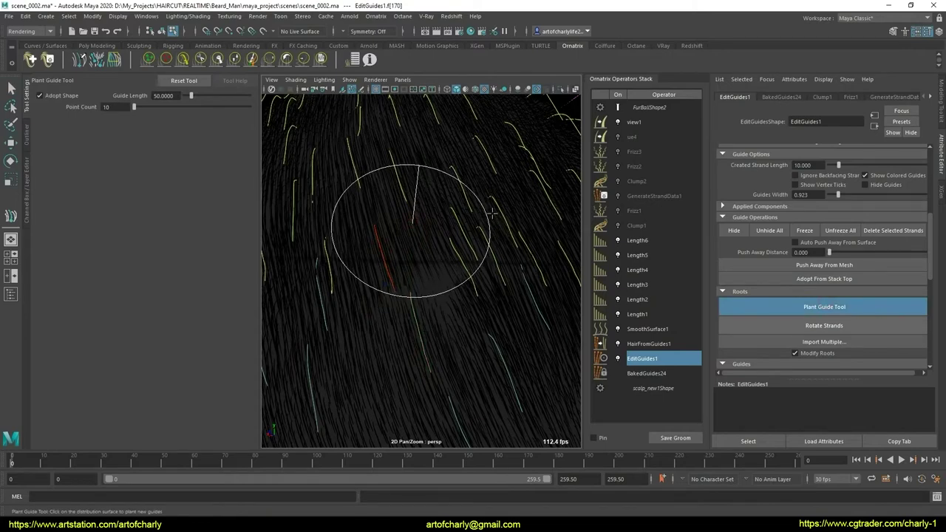
left_click(452, 244)
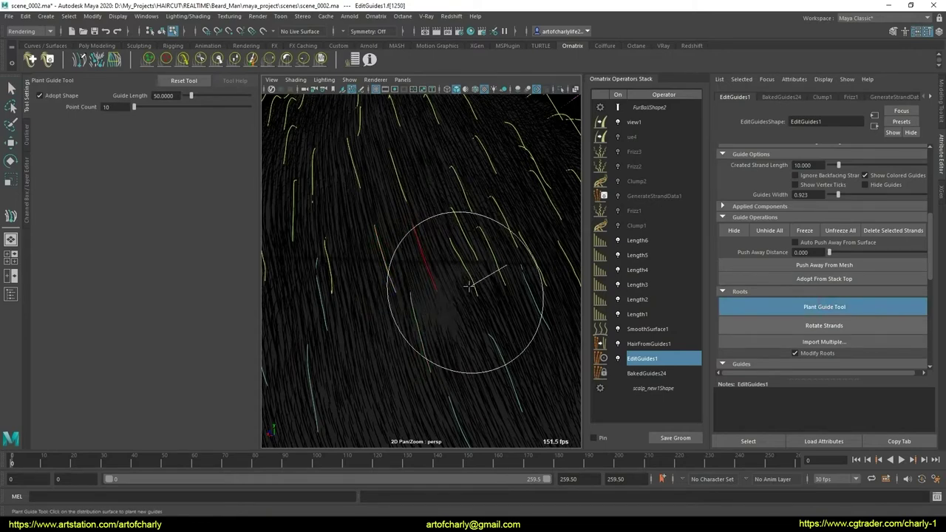
key("q")
scroll(462, 270, "down", 5)
scroll(435, 246, "up", 5)
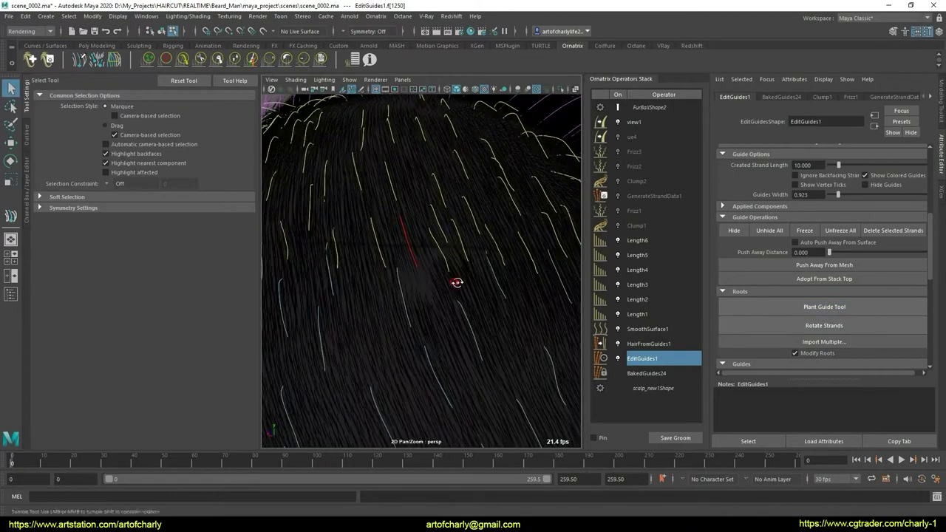
scroll(481, 297, "down", 3)
scroll(483, 293, "up", 2)
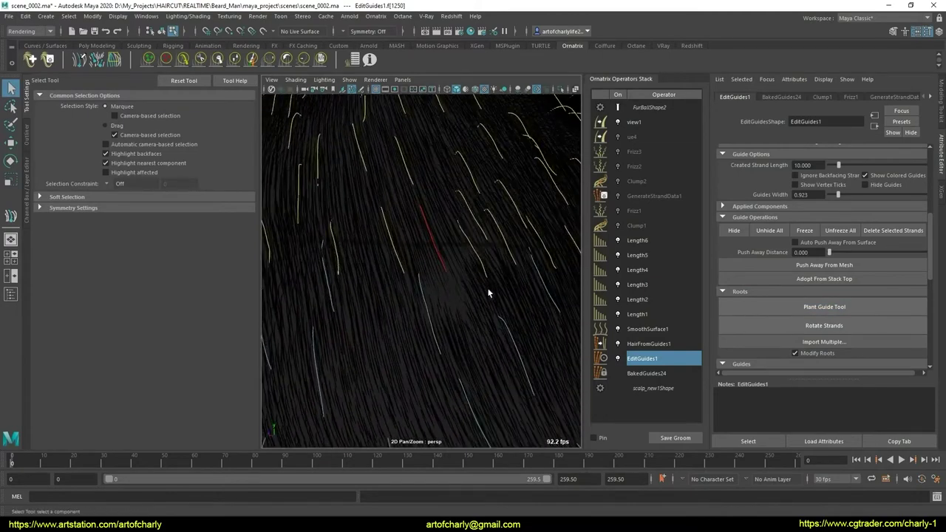
key("w")
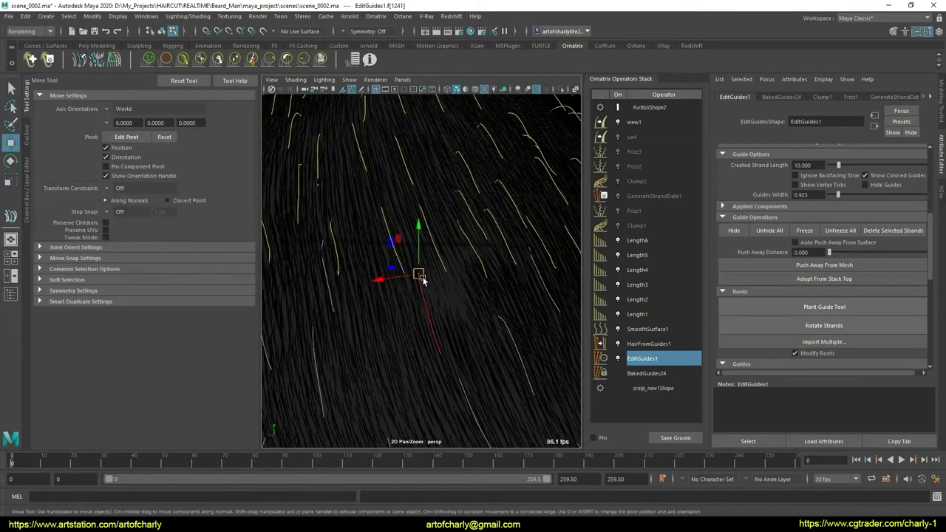
middle_click_drag(406, 316, 427, 374)
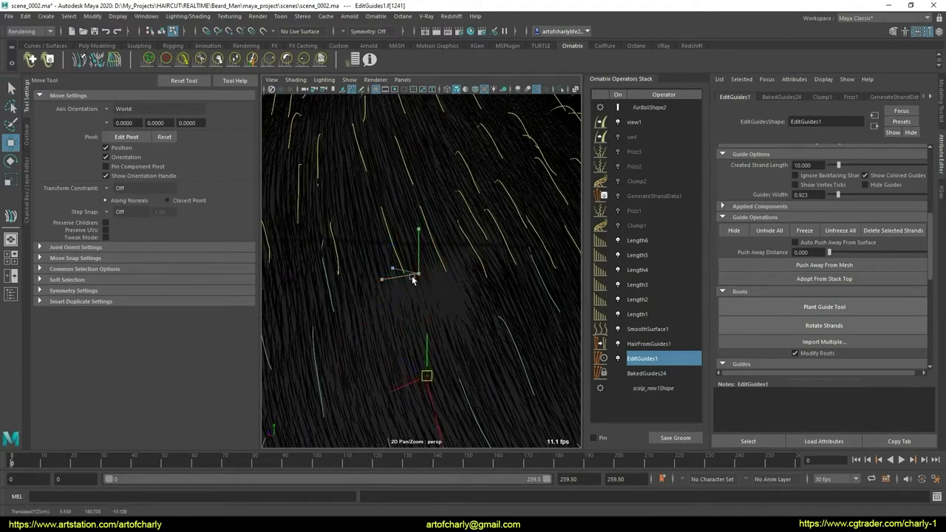
mouse_move(427, 374)
middle_mouse_down()
mouse_move(408, 255)
mouse_move(418, 221)
middle_mouse_up()
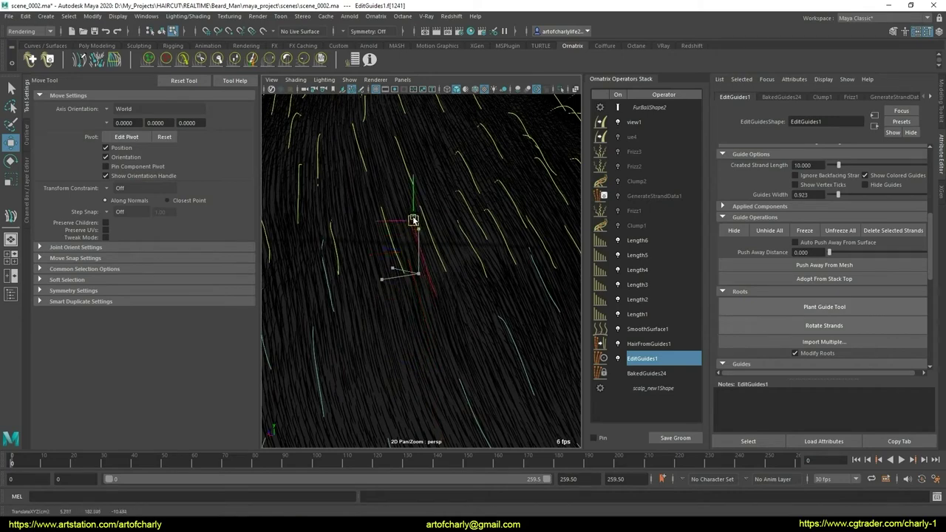
key("q")
scroll(415, 280, "down", 5)
View HairFromGuides1's generated hair in shaded display over the back of the head
scroll(431, 279, "up", 2)
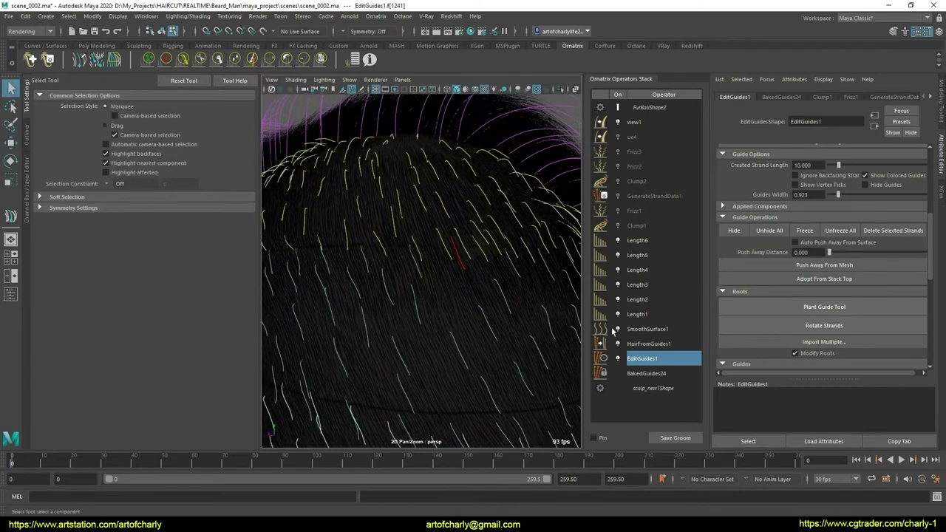
left_click(642, 344)
mouse_move(484, 338)
left_mouse_down("alt")
mouse_move(414, 310)
mouse_move(426, 319)
mouse_move(468, 311)
mouse_move(481, 337)
mouse_move(498, 332)
mouse_move(417, 338)
mouse_move(393, 315)
mouse_move(327, 317)
mouse_move(484, 314)
mouse_move(432, 319)
mouse_move(429, 372)
mouse_move(363, 382)
mouse_move(475, 317)
mouse_move(465, 317)
left_mouse_up("alt")
key("5")
scroll(465, 317, "up", 5)
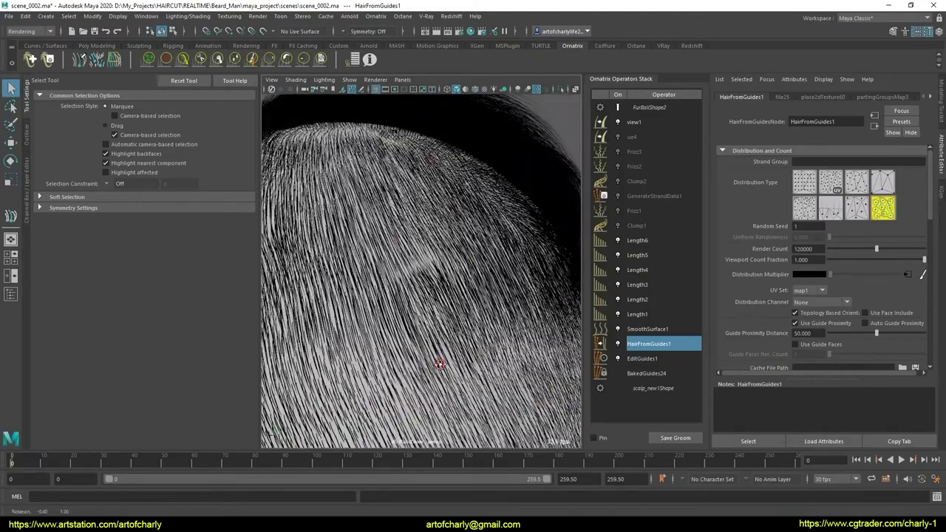
left_click_drag(437, 363, 484, 359, "alt")
Return to EditGuides1 in textured view and select two guide strands
left_click(657, 357)
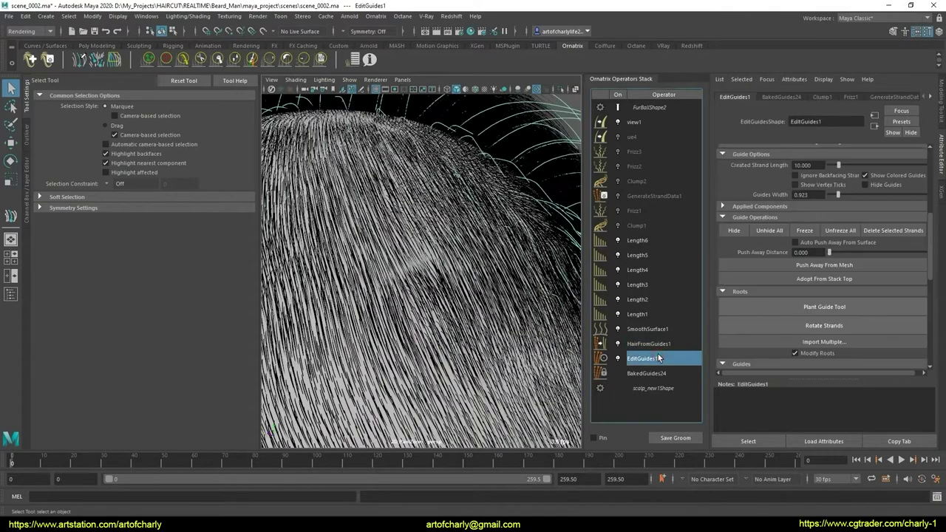
key("6")
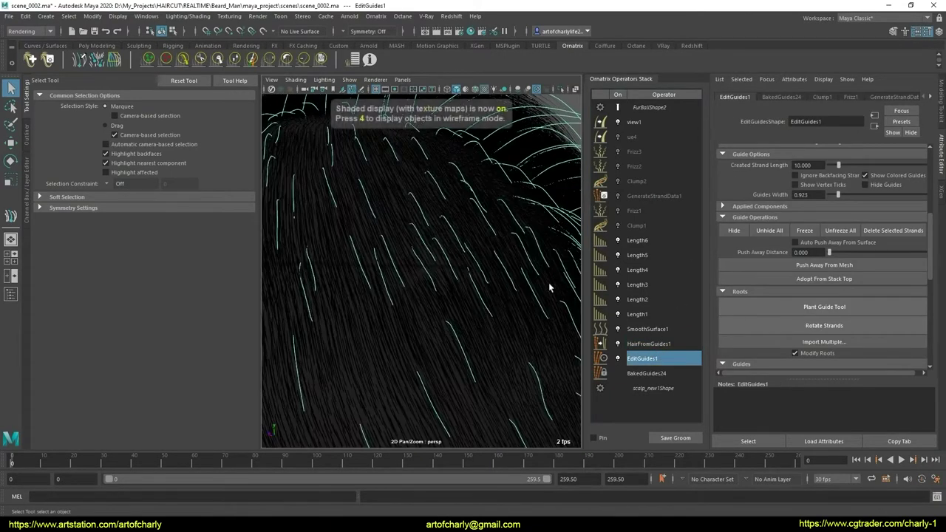
scroll(807, 226, "up", 3)
left_click(799, 164)
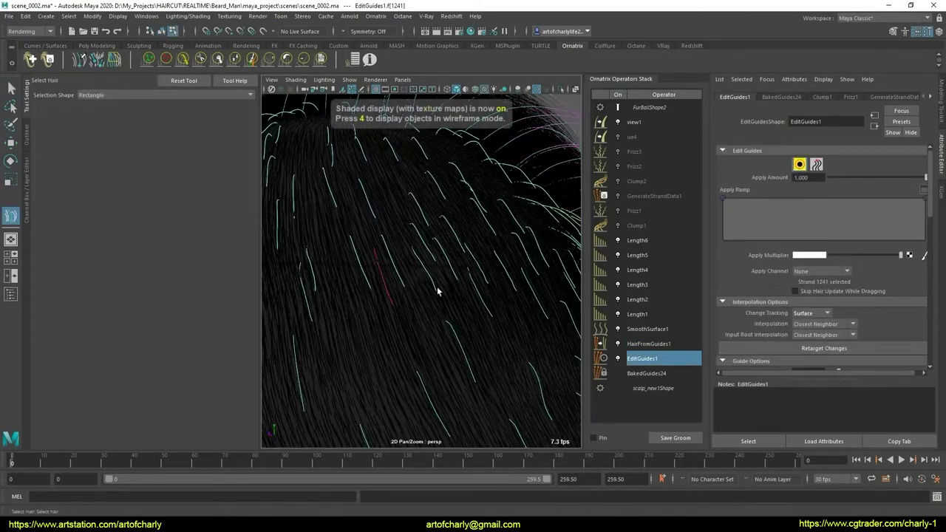
left_click_drag(433, 283, 419, 253, "alt")
key("w")
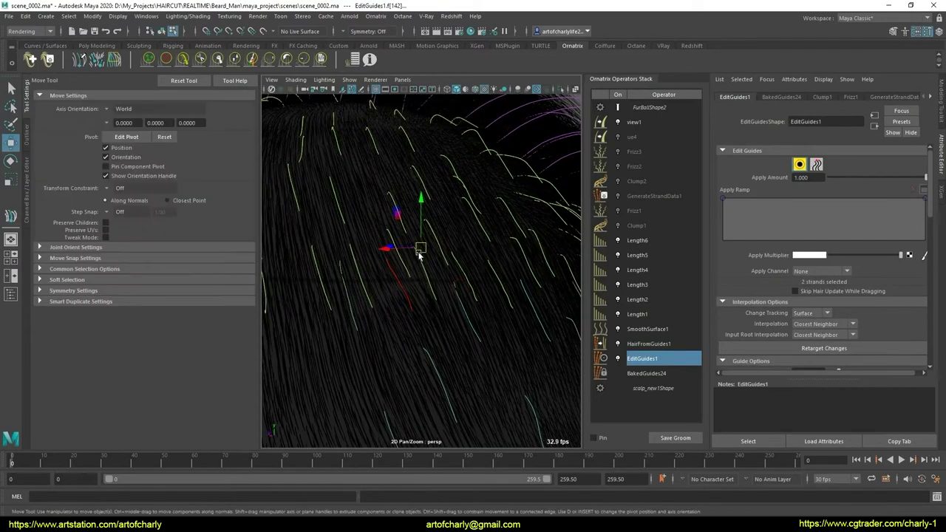
key("q")
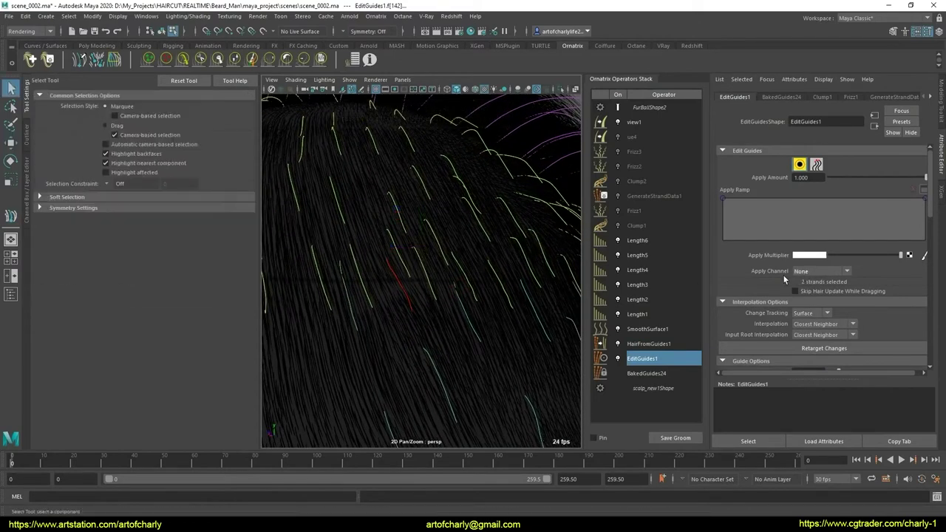
Enable Ignore Backfacing Strands and shift guide strand 1215 up and left
scroll(778, 274, "down", 2)
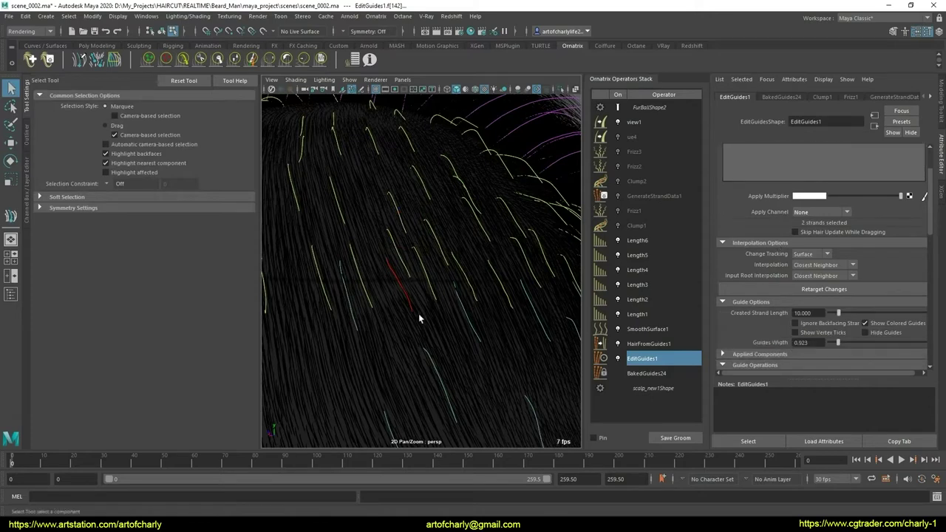
left_click(795, 323)
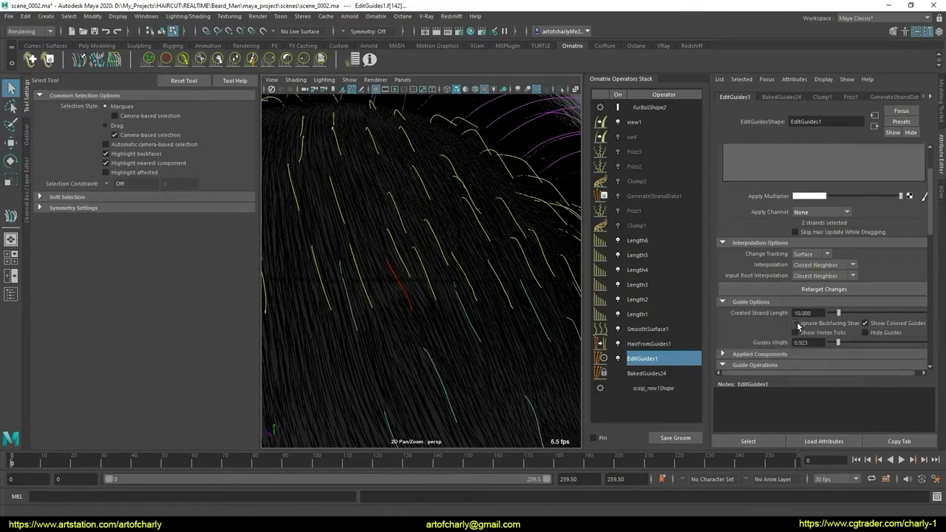
left_click(421, 298)
key("w")
left_click_drag(387, 264, 374, 247)
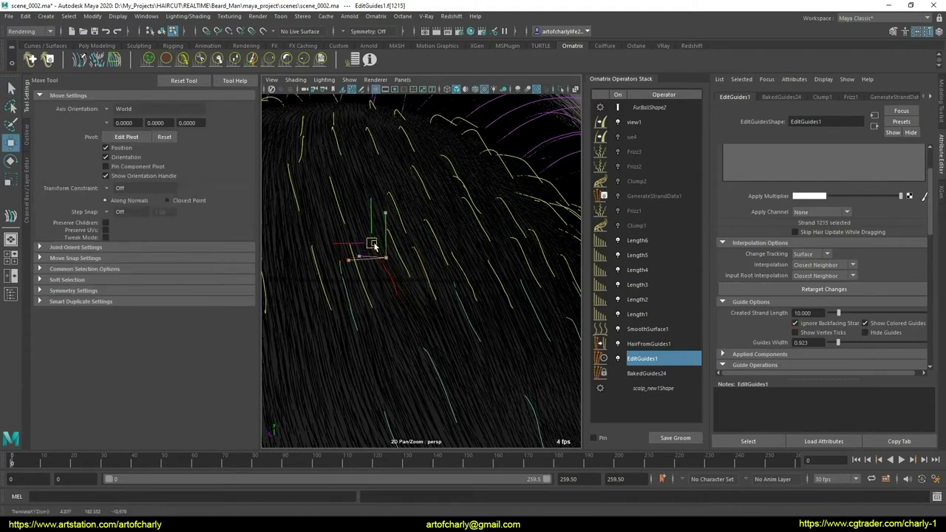
key("q")
Nudge guide strand 1240 slightly, then select SmoothSurface1 to view the smoothed hair
scroll(414, 277, "down", 3)
scroll(396, 264, "down", 3)
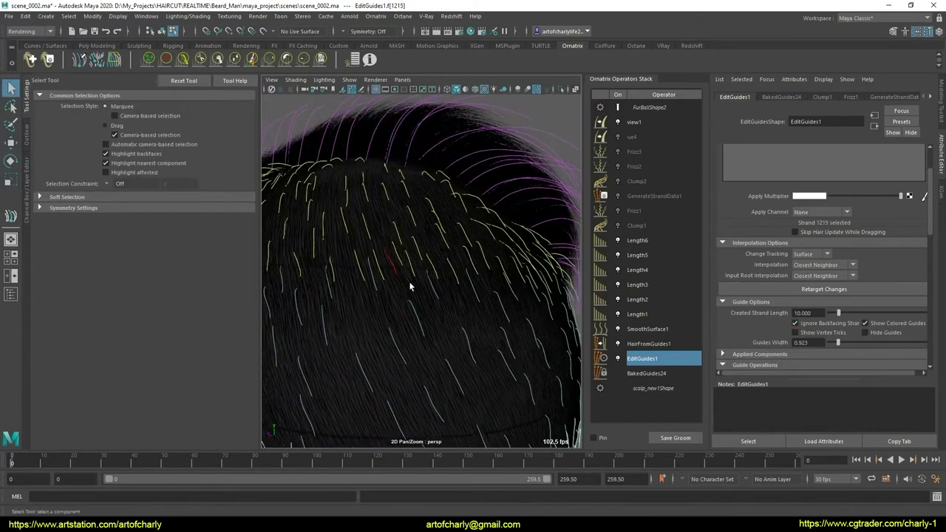
scroll(443, 316, "up", 2)
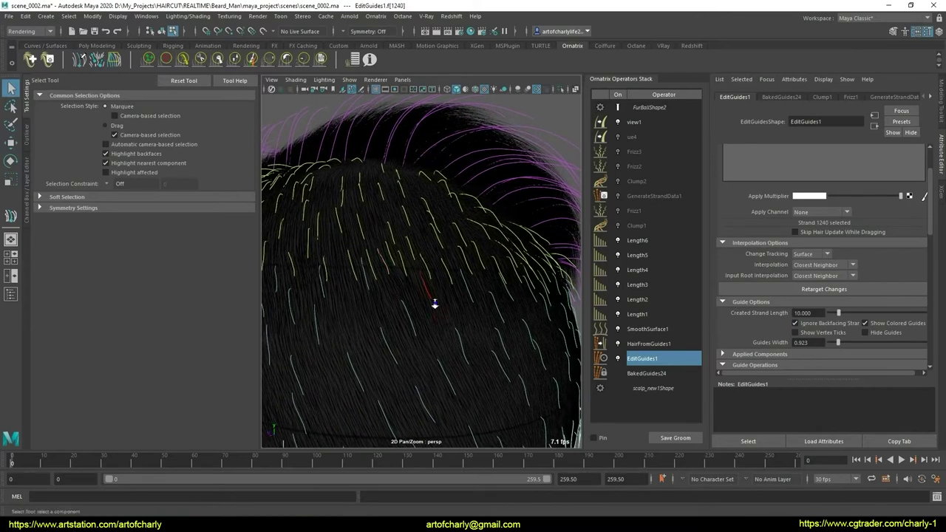
scroll(441, 321, "up", 3)
left_click(439, 319)
key("w")
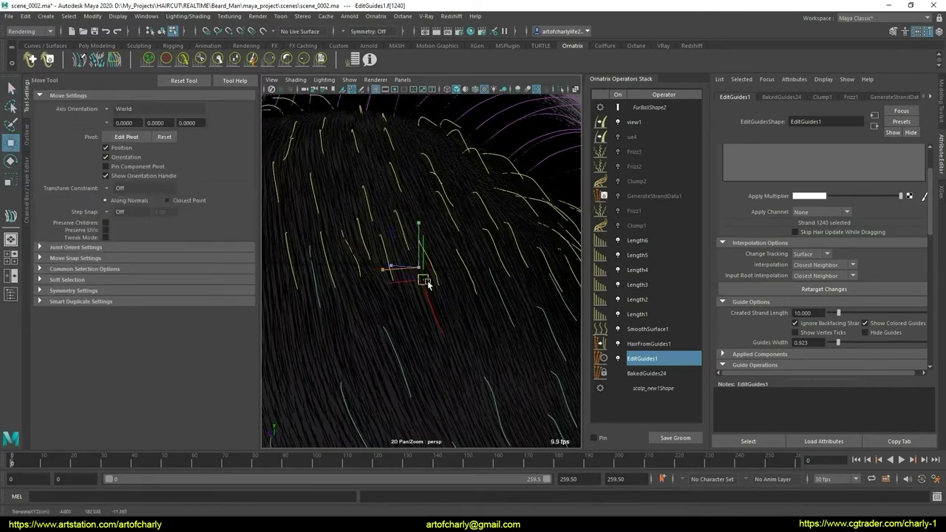
mouse_move(419, 268)
left_mouse_down()
mouse_move(411, 258)
mouse_move(453, 271)
left_mouse_up()
key("q")
scroll(449, 295, "down", 4)
left_click(647, 329)
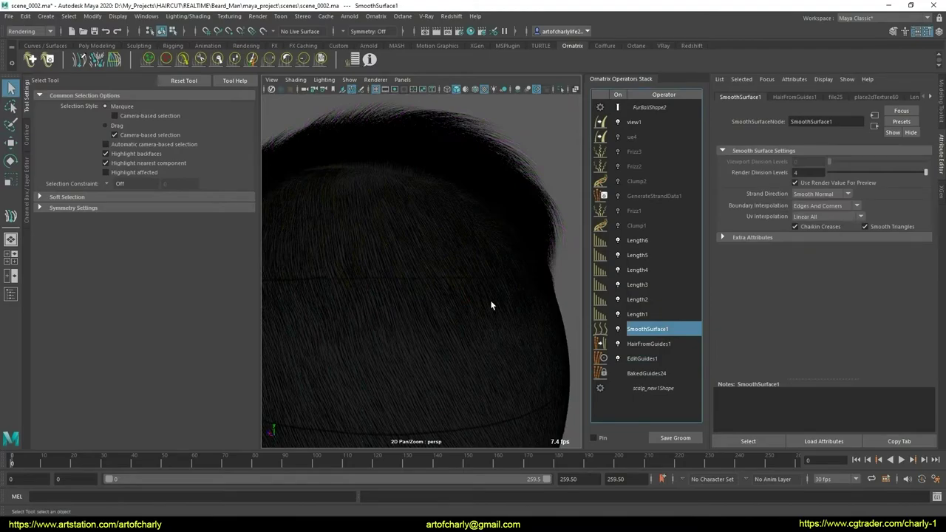
In shaded back view, check Clump1 and Frizz1, then re-enable Clump2, Frizz2 and Frizz3
key("5")
mouse_move(447, 299)
left_mouse_down("alt")
mouse_move(386, 292)
mouse_move(496, 284)
mouse_move(438, 315)
mouse_move(498, 291)
mouse_move(450, 338)
mouse_move(481, 320)
left_mouse_up("alt")
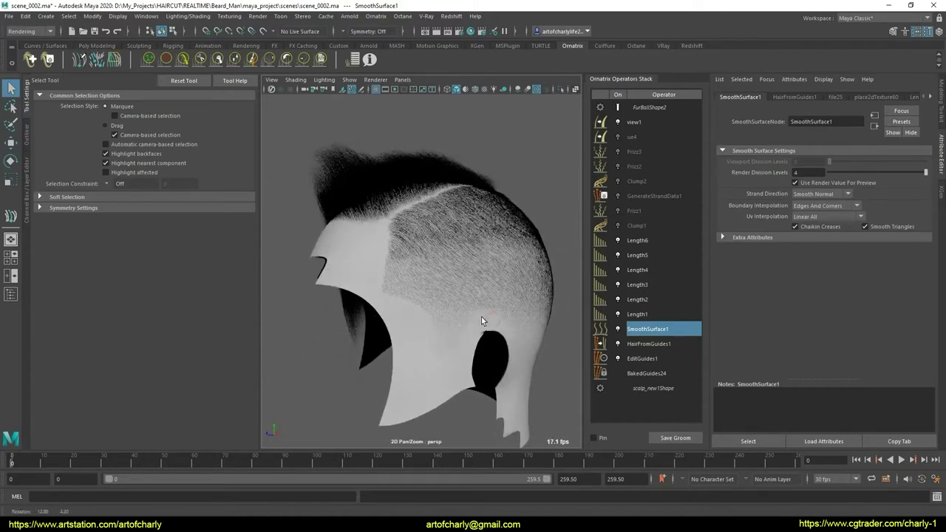
left_click(647, 230)
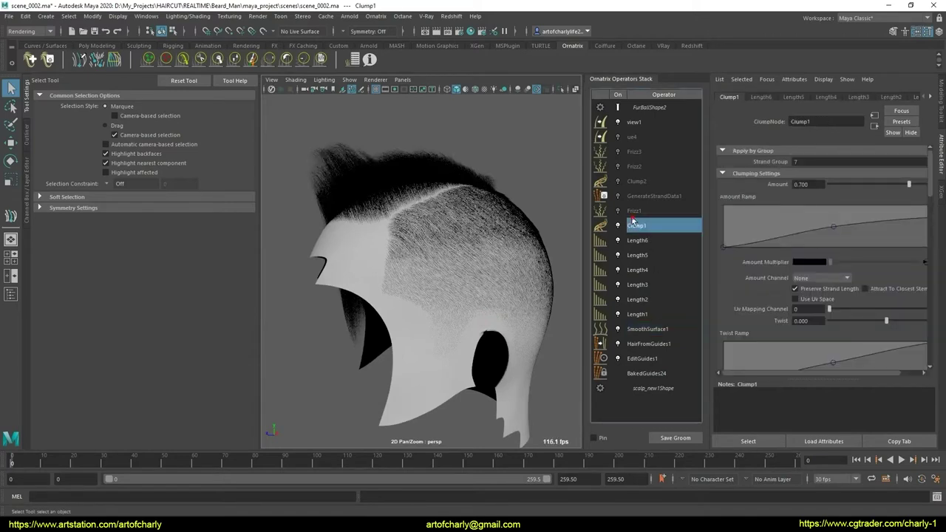
left_click(633, 214)
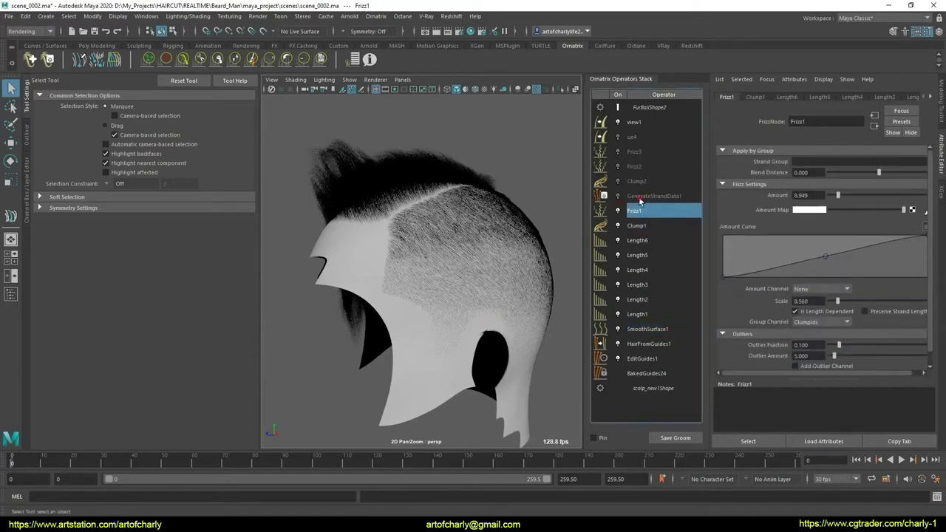
left_click(640, 196)
left_click(629, 181)
left_click(625, 166)
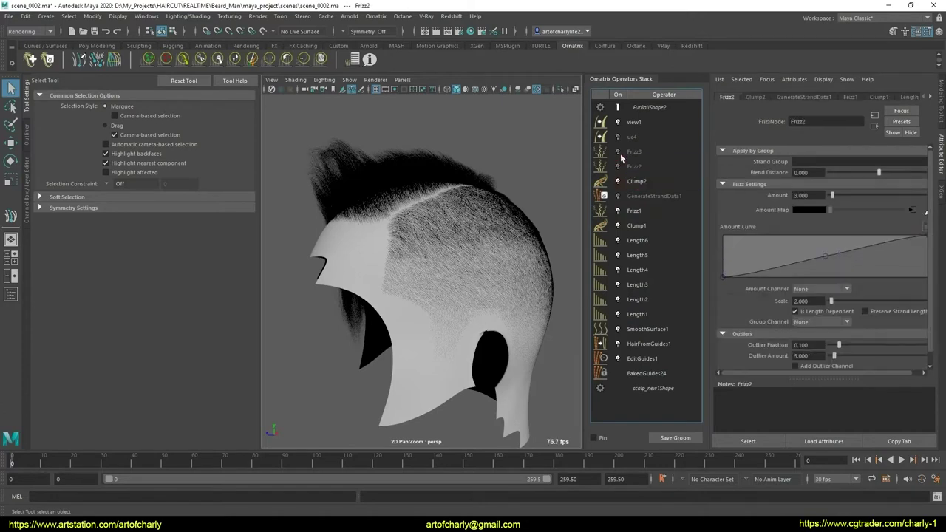
left_click(628, 165)
left_click(422, 338)
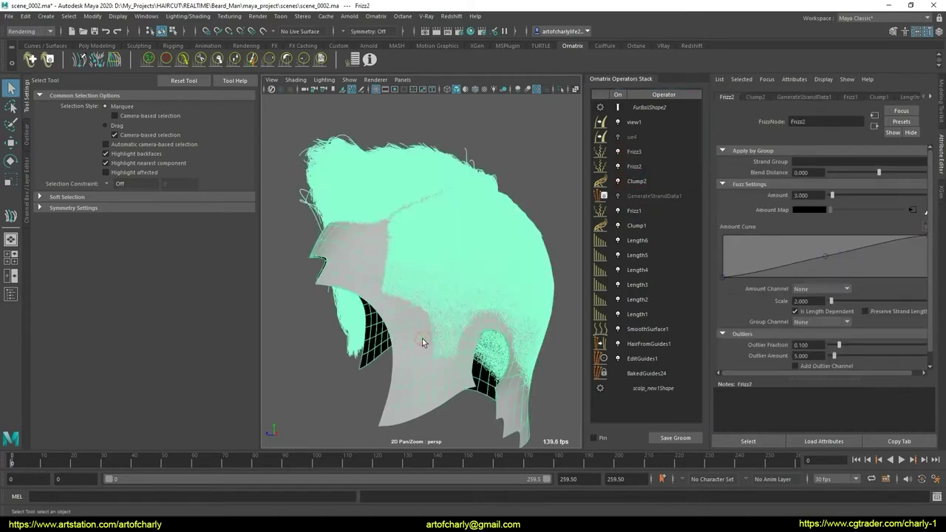
Assign the existing aiStandardHair1 material to the hair object
right_click(382, 251)
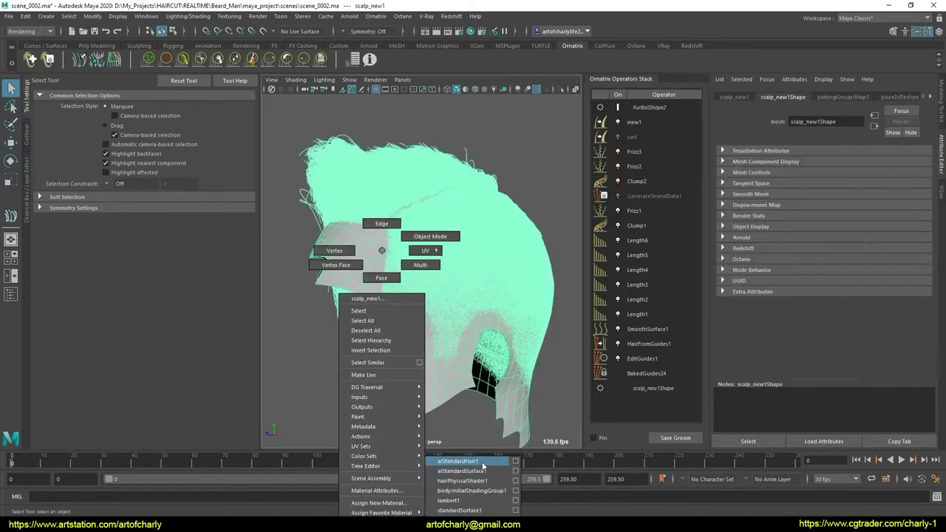
left_click(484, 465)
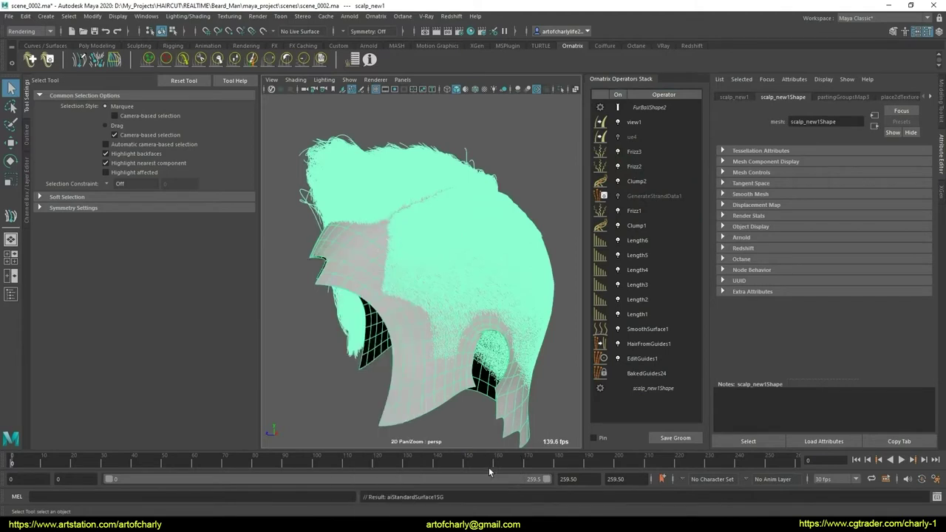
left_click(424, 161)
right_click(424, 159)
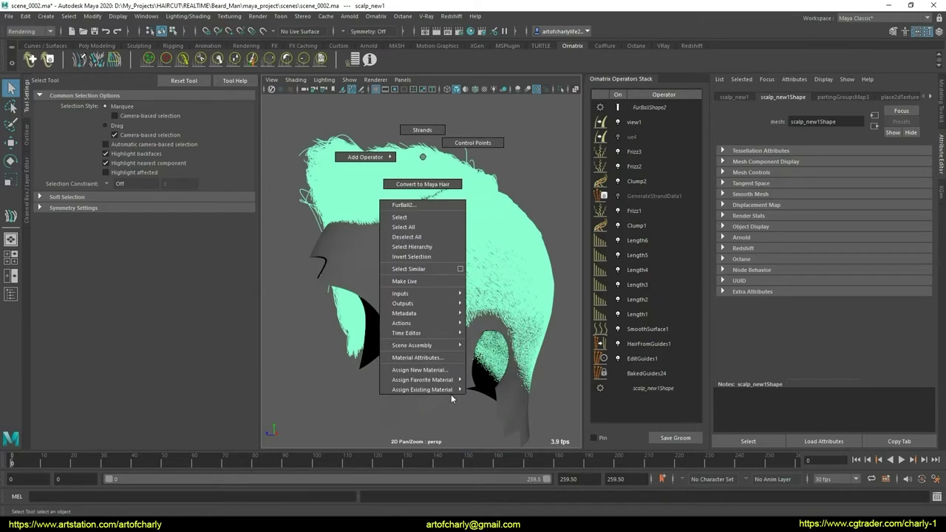
mouse_move(422, 390)
left_click(510, 390)
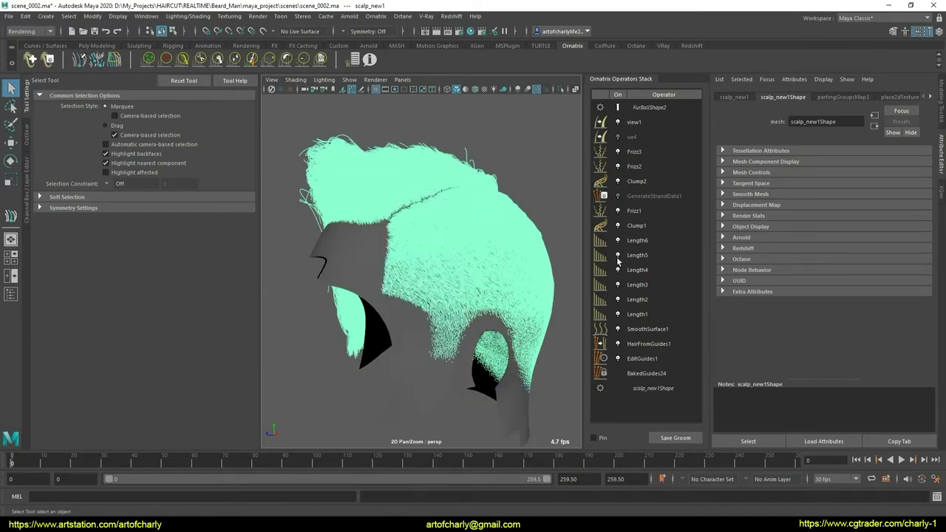
Frame the side of the head and render a preview in Arnold RenderView
left_click(642, 270)
mouse_move(483, 262)
left_mouse_down("alt")
mouse_move(444, 248)
mouse_move(463, 247)
left_mouse_up("alt")
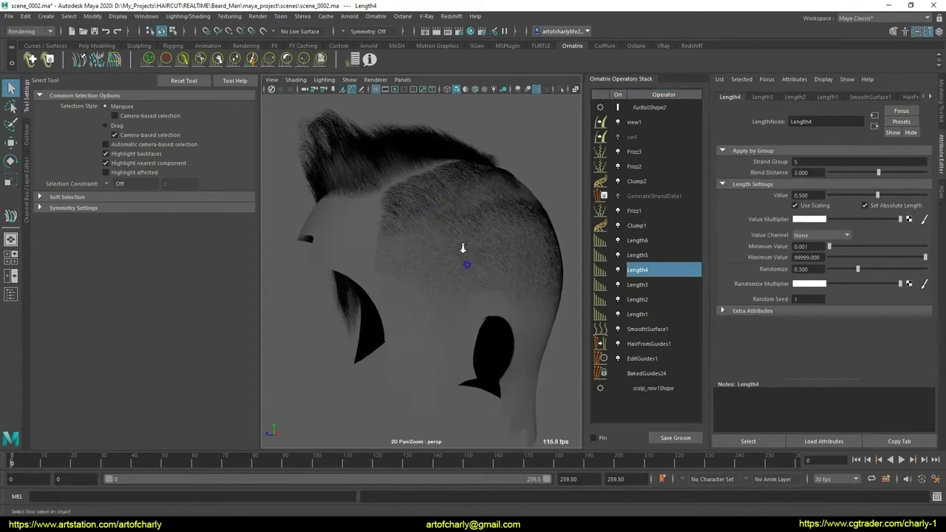
left_click(349, 16)
left_click(370, 37)
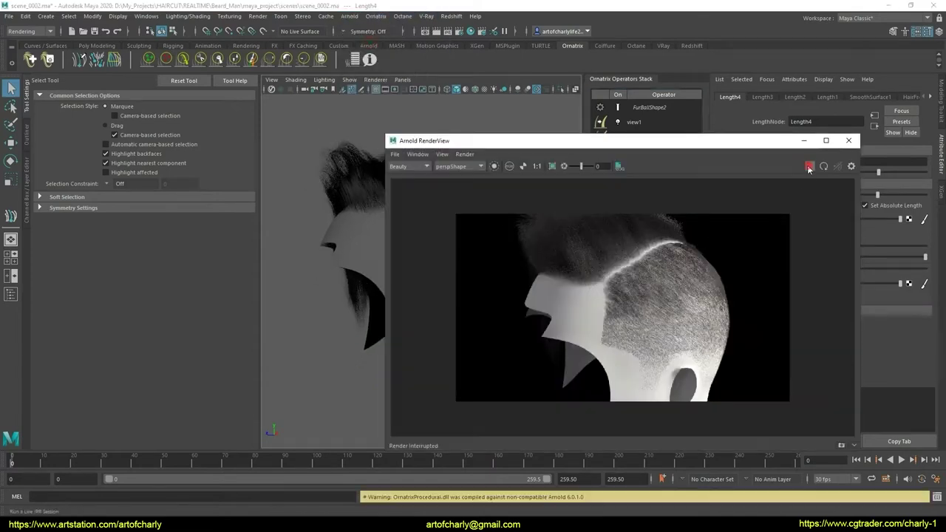
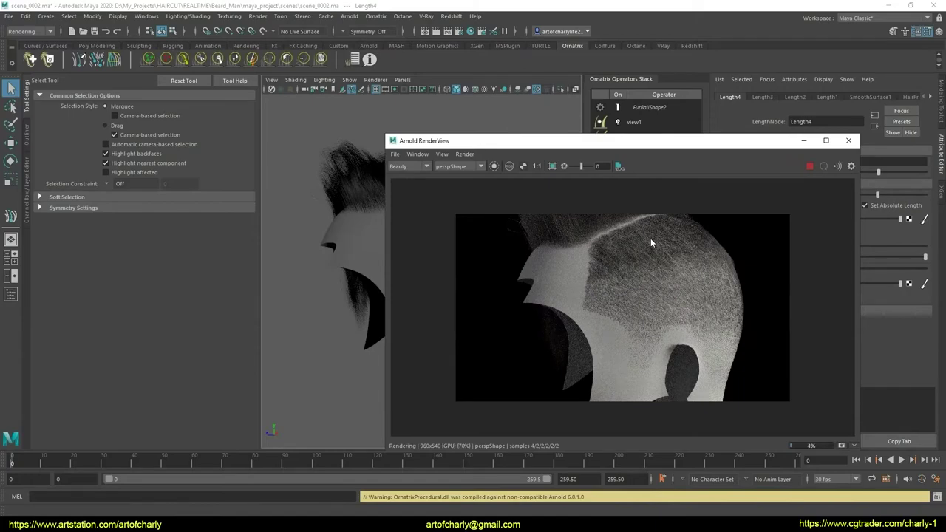
Move the RenderView aside and orbit in close on the fade at the back of the head
left_click_drag(648, 141, 730, 141)
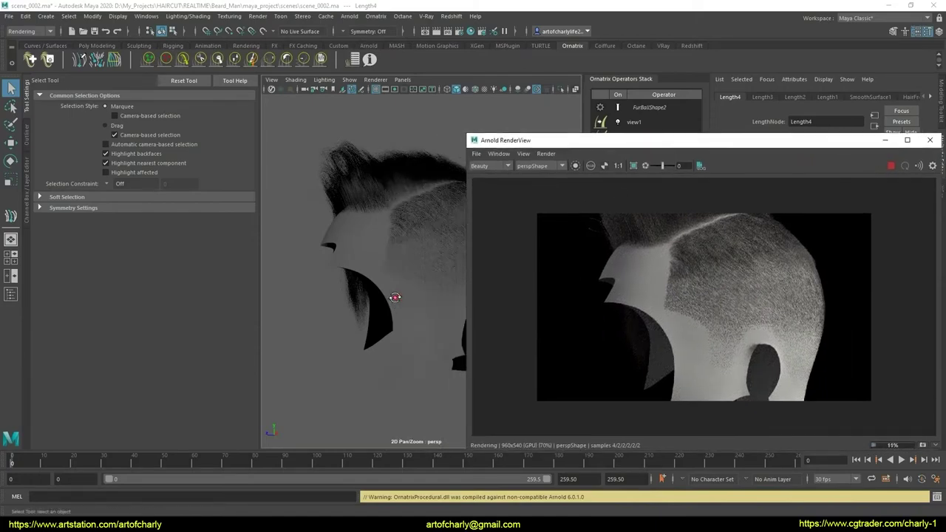
mouse_move(395, 295)
left_mouse_down("alt")
mouse_move(412, 302)
mouse_move(363, 326)
mouse_move(394, 302)
mouse_move(374, 313)
mouse_move(401, 302)
mouse_move(386, 331)
mouse_move(387, 322)
mouse_move(467, 319)
left_mouse_up("alt")
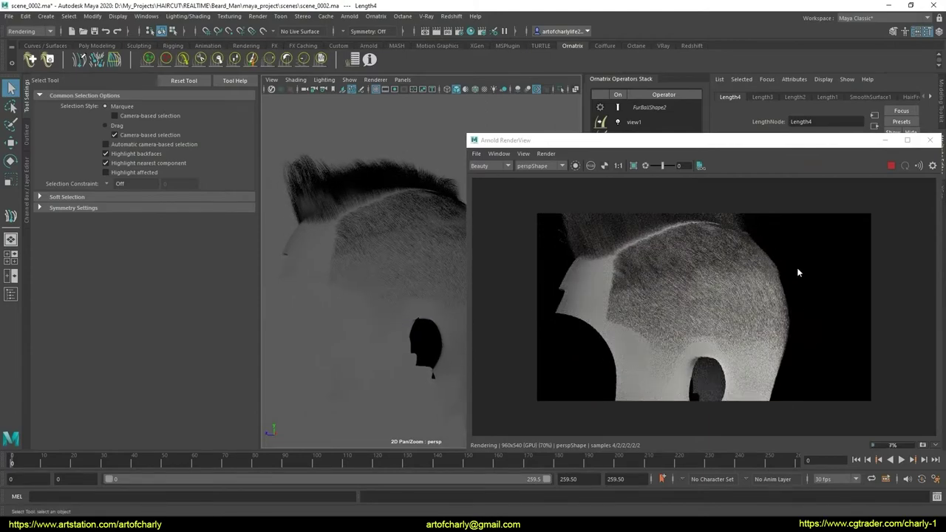
mouse_move(440, 296)
left_mouse_down("alt")
mouse_move(414, 287)
mouse_move(391, 298)
left_mouse_up("alt")
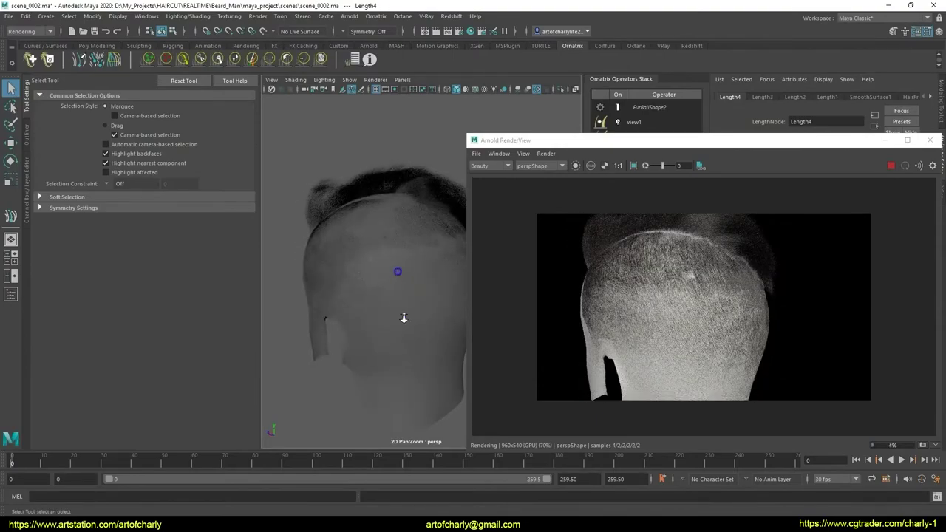
right_click_drag(402, 318, 405, 357, "alt")
left_click_drag(401, 348, 399, 307, "alt")
right_click_drag(399, 307, 432, 291, "alt")
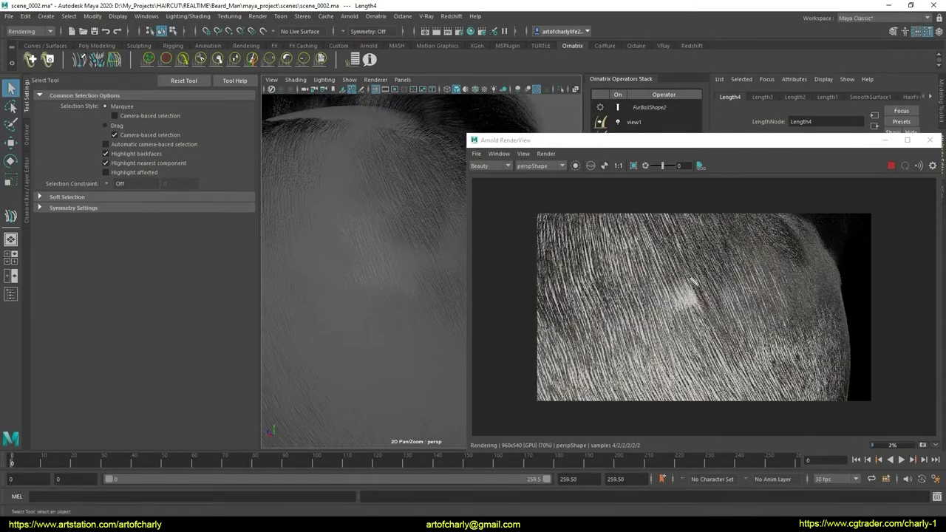
Stop the Arnold IPR render and close the RenderView window
mouse_move(693, 280)
left_mouse_down()
mouse_move(669, 303)
mouse_move(656, 297)
left_mouse_up()
left_click(890, 165)
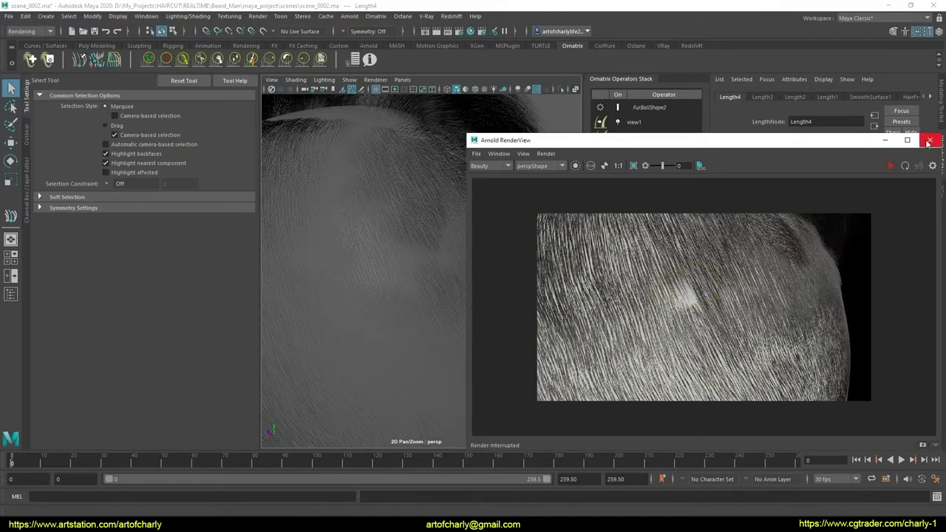
left_click(928, 141)
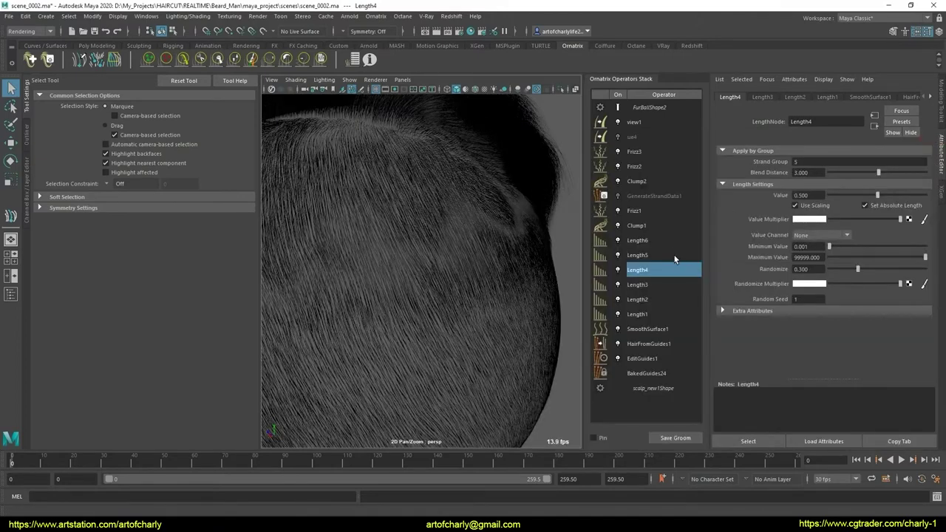
Show the EditGuides1 guides and inspect the HairFromGuides1 and Clump1 operators in the stack
left_click(664, 358)
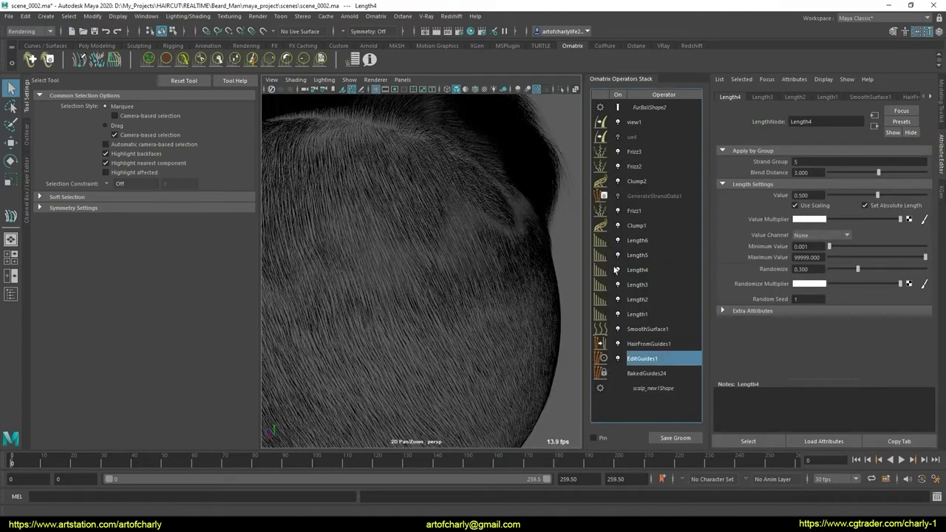
left_click(618, 211)
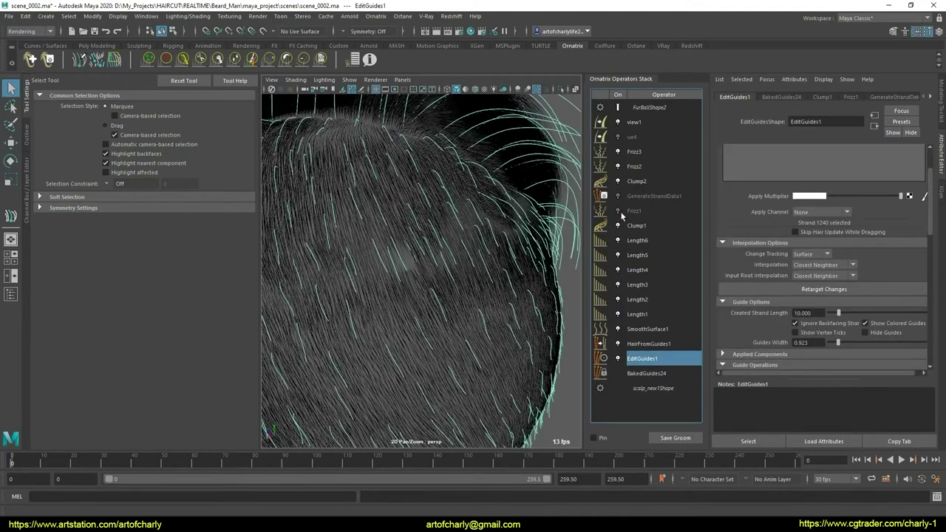
left_click(618, 211)
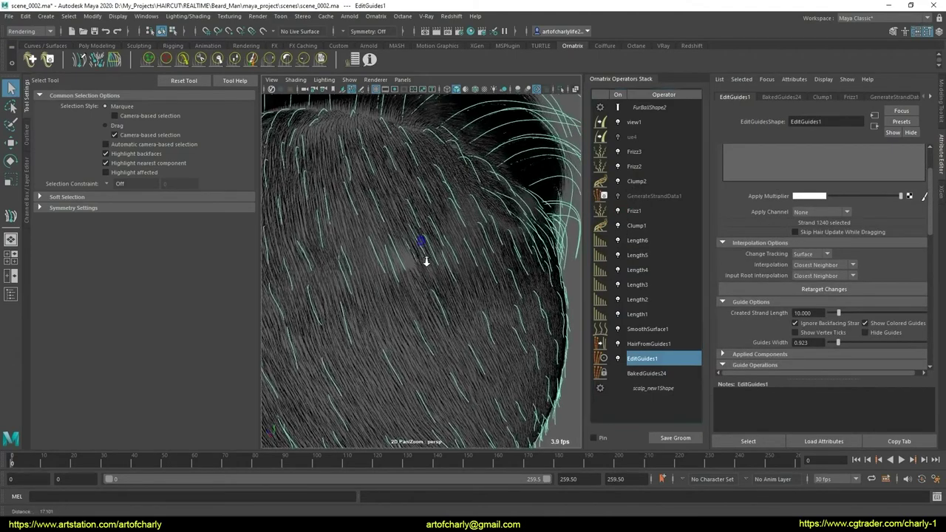
scroll(422, 243, "up", 3)
scroll(450, 292, "up", 3)
scroll(471, 295, "up", 3)
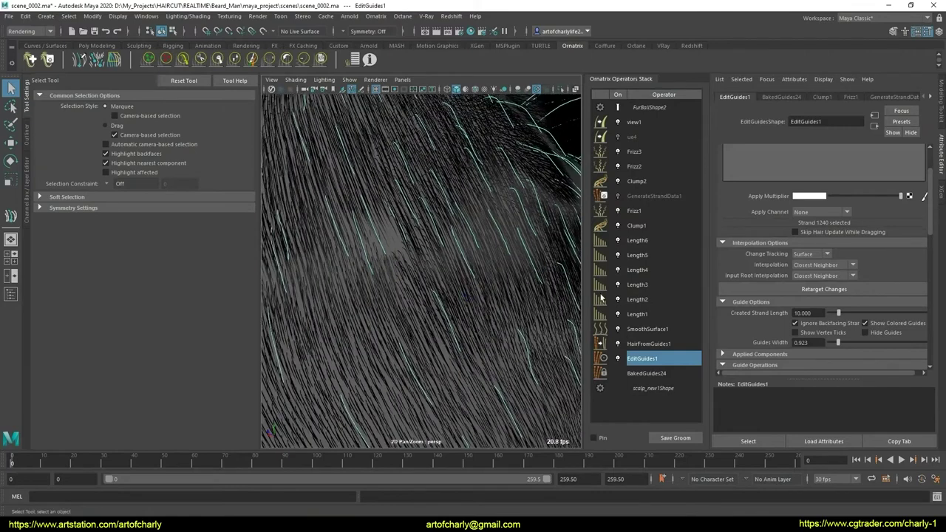
left_click(648, 344)
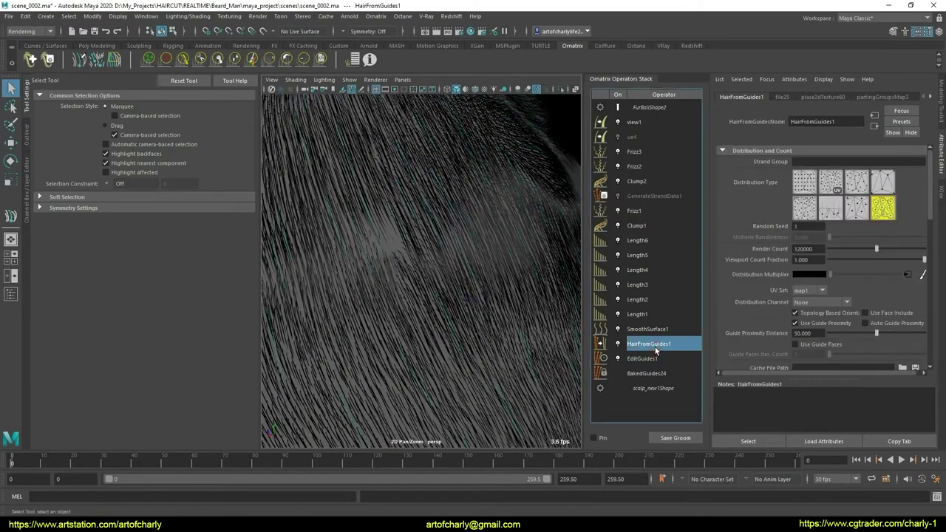
left_click(637, 225)
scroll(772, 291, "down", 2)
scroll(774, 289, "down", 2)
scroll(775, 289, "down", 2)
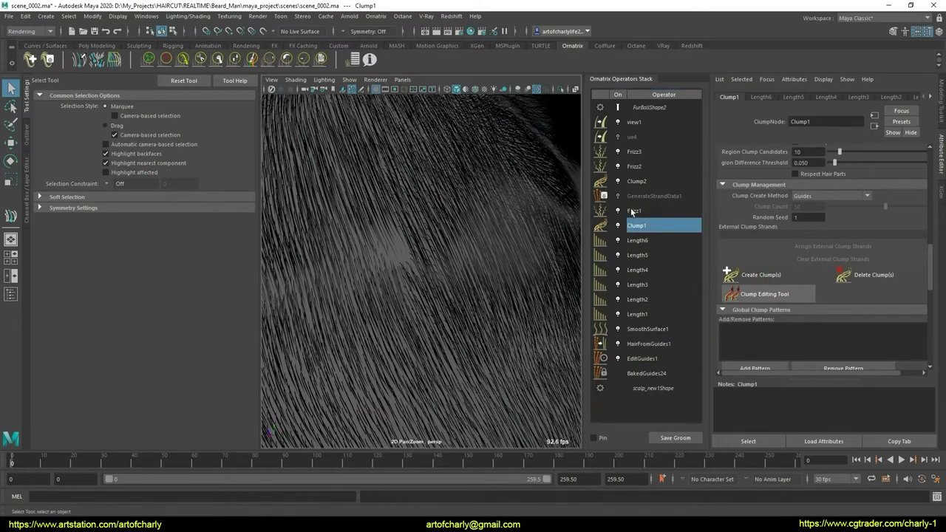
Turn off the Frizz1, Frizz2, Frizz3, Clump1 and Clump2 operators
left_click(629, 211)
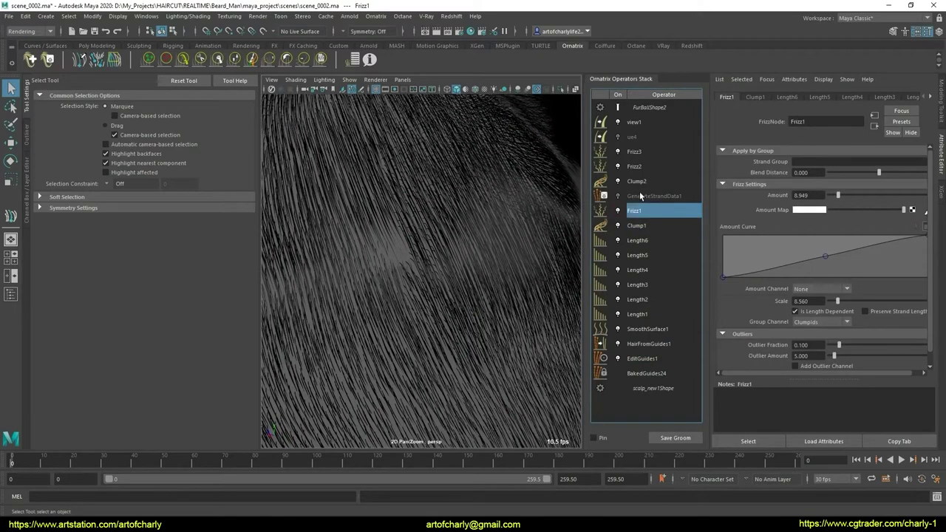
left_click(625, 182)
left_click(623, 166)
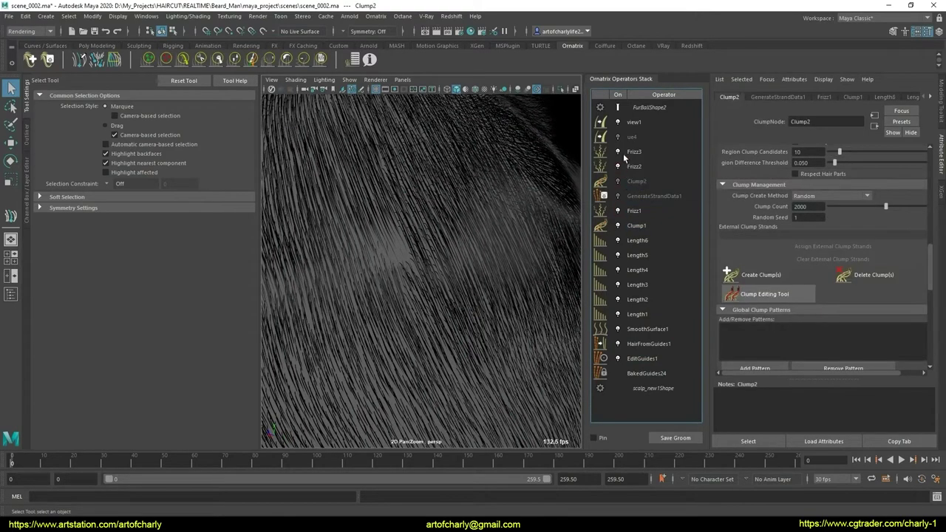
left_click(623, 152)
left_click(619, 210)
left_click(618, 225)
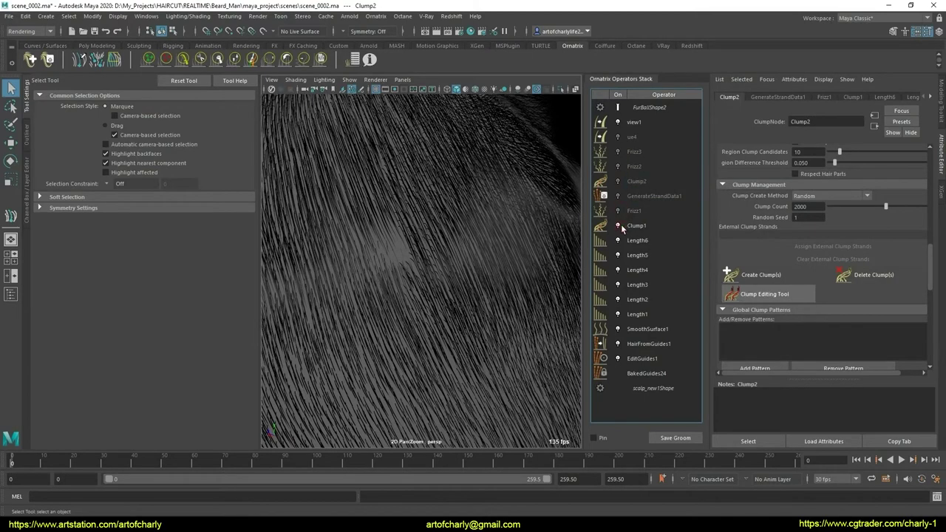
Toggle Length6 and Length5 off and back on to compare, ending on EditGuides1
left_click(618, 241)
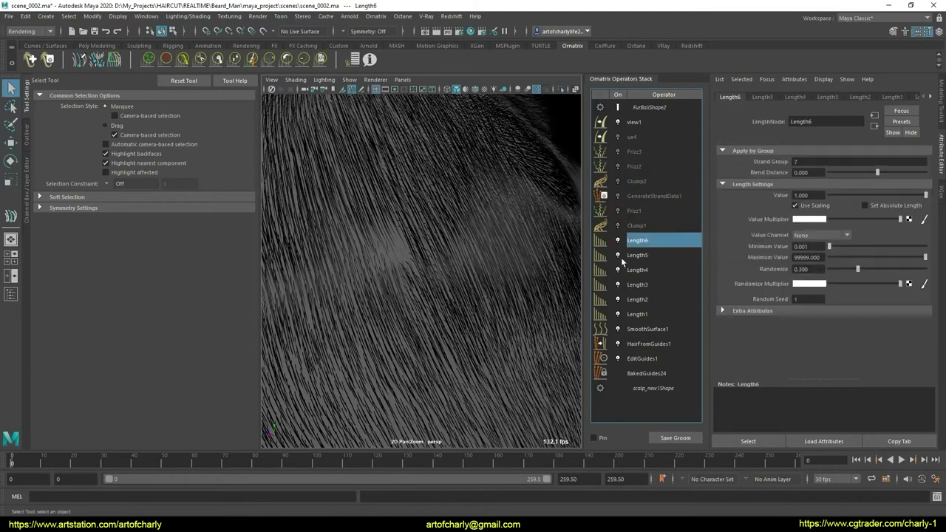
left_click(618, 241)
left_click(618, 241)
left_click(647, 259)
left_click(617, 255)
left_click(618, 255)
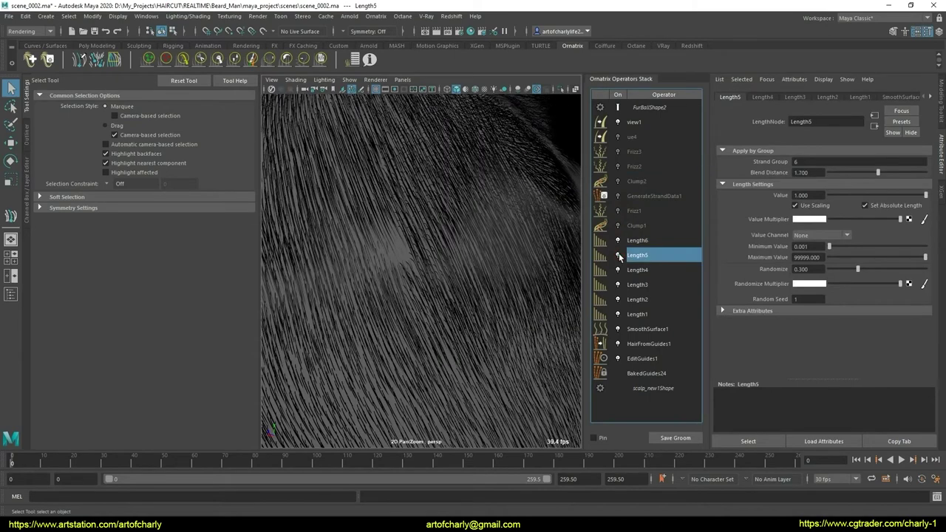
left_click(656, 360)
Select one guide strand near the patch and move its point upward with the Move tool
left_click(798, 164)
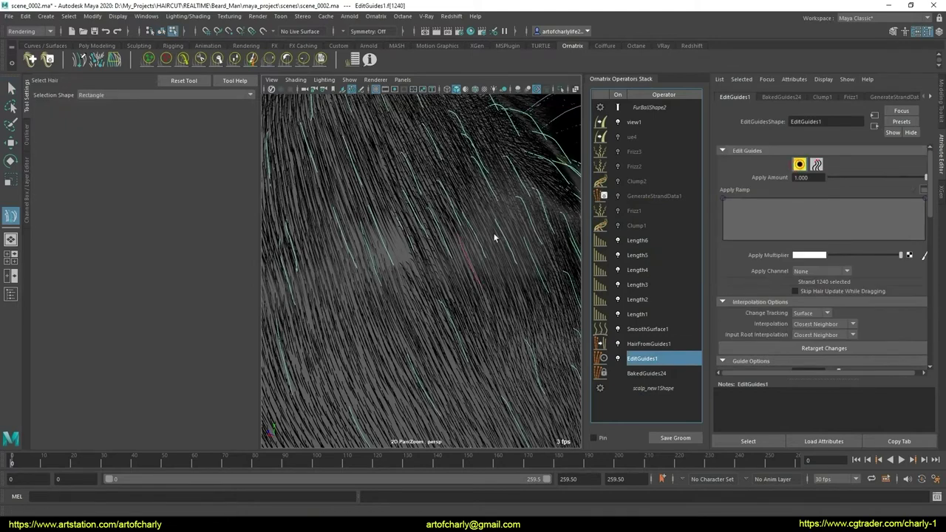
left_click(374, 260)
scroll(721, 288, "down", 3)
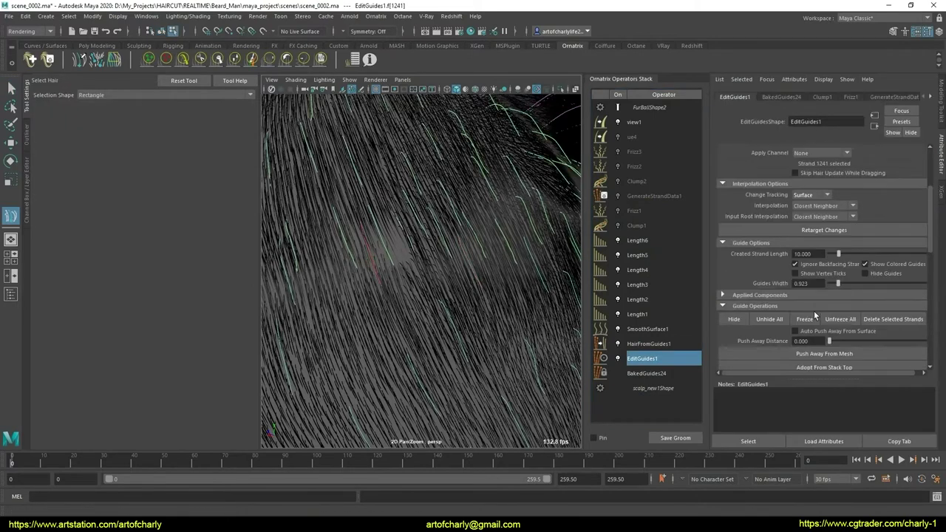
scroll(810, 306, "down", 3)
left_click(813, 337)
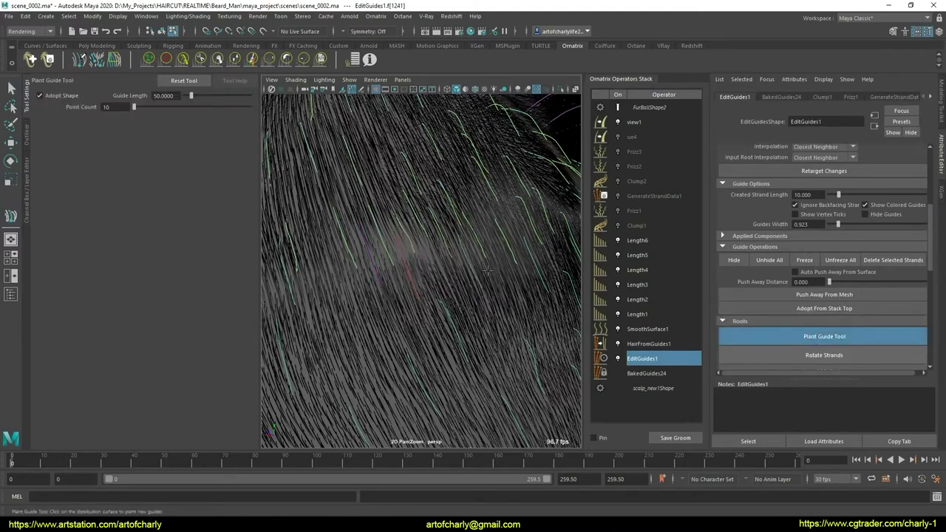
key("q")
key("w")
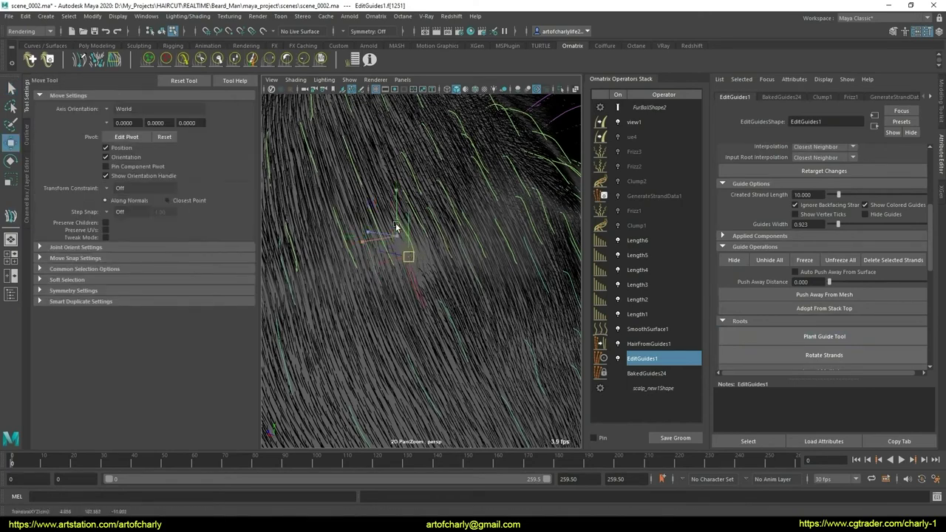
left_click_drag(406, 252, 408, 208)
key("q")
Switch Frizz1, Frizz2, Frizz3 and Clump2 back on and open the Arnold RenderView
left_click(649, 343)
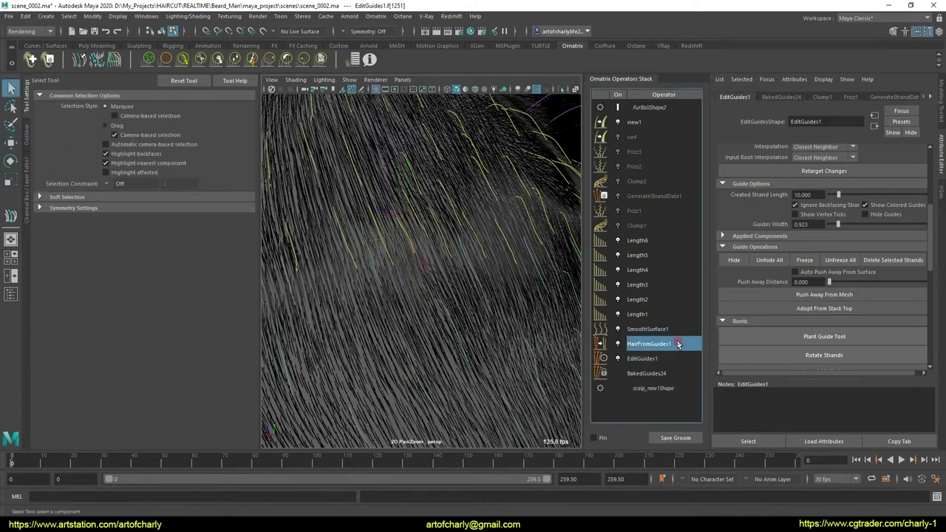
scroll(473, 270, "down", 5)
scroll(496, 311, "down", 3)
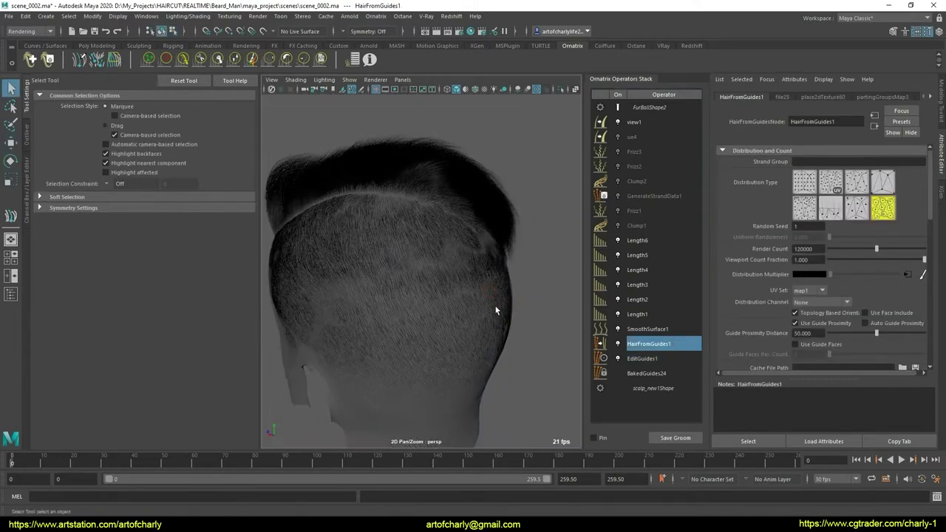
left_click(629, 224)
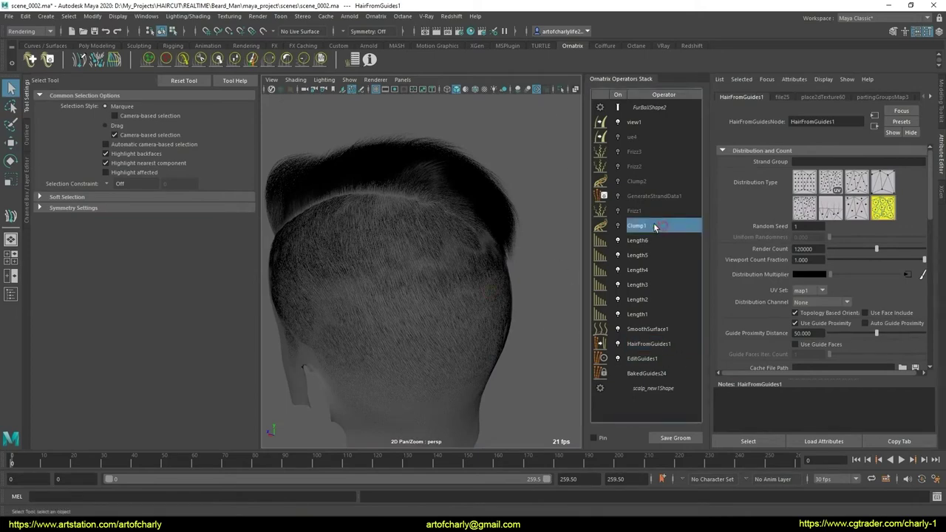
left_click(618, 211)
left_click(618, 181)
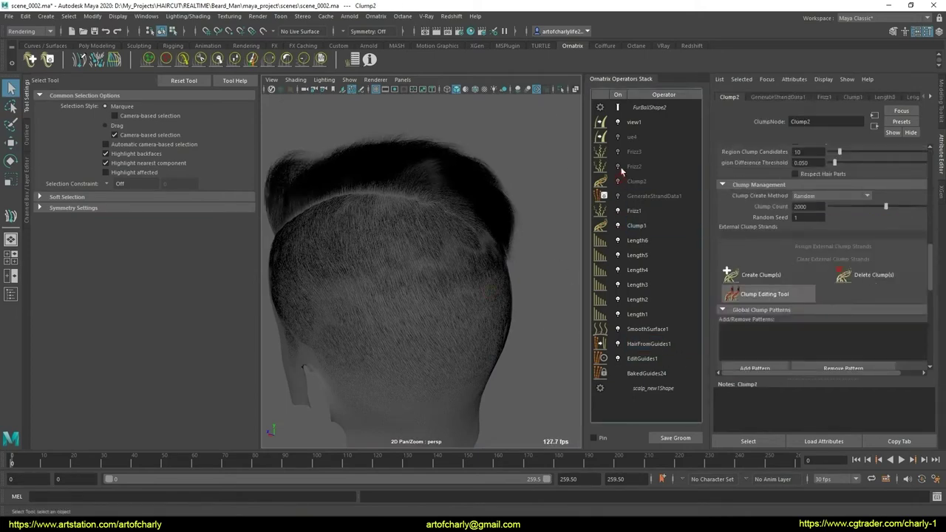
left_click(618, 151)
left_click(617, 166)
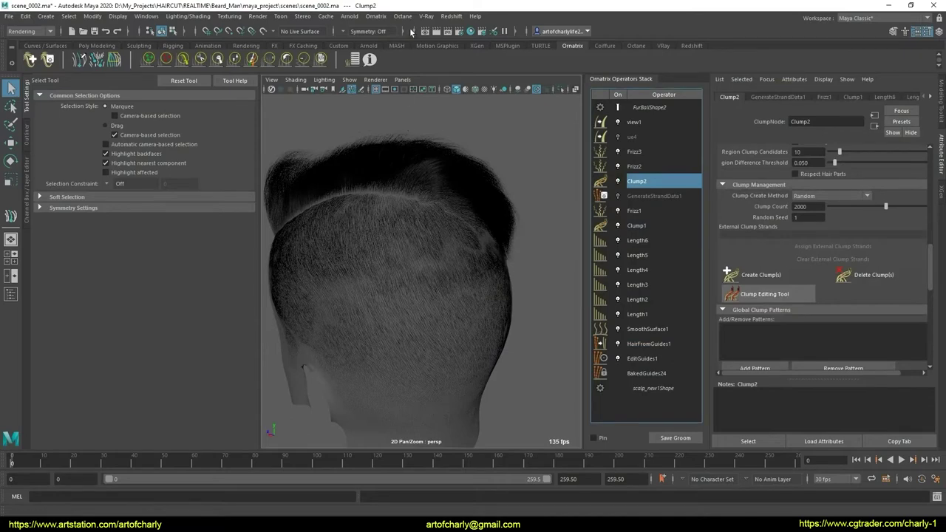
left_click(349, 15)
left_click(367, 40)
Run the Arnold IPR preview briefly, scroll up the stack, then stop IPR and close RenderView
left_click(369, 58)
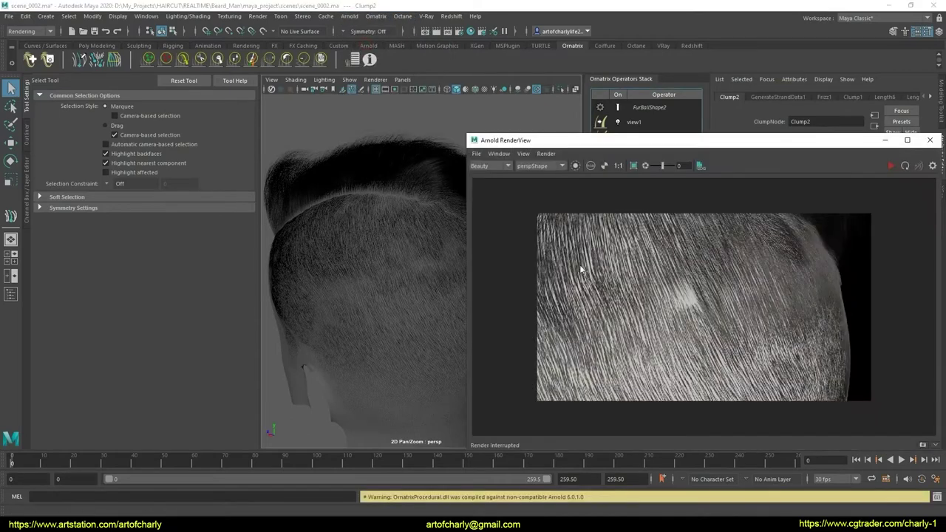
left_click(891, 165)
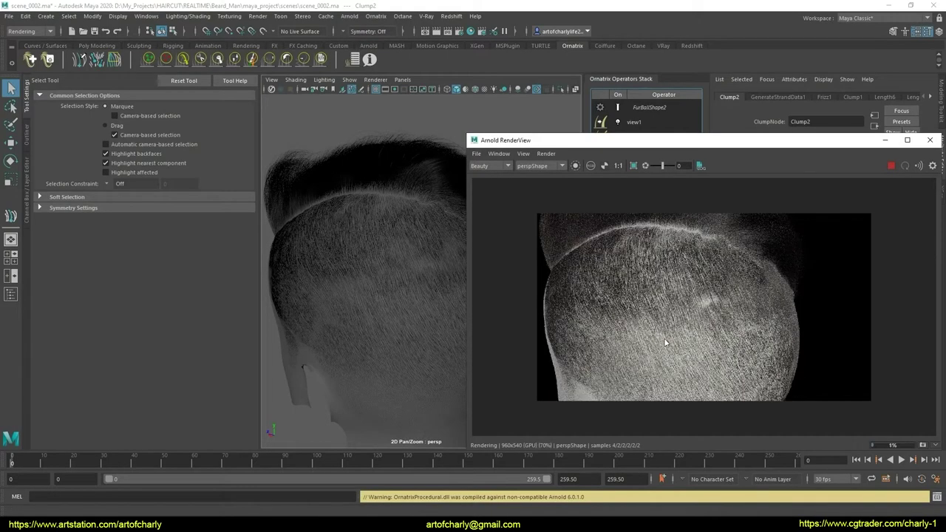
scroll(413, 327, "up", 3)
scroll(424, 321, "up", 2)
scroll(421, 321, "up", 2)
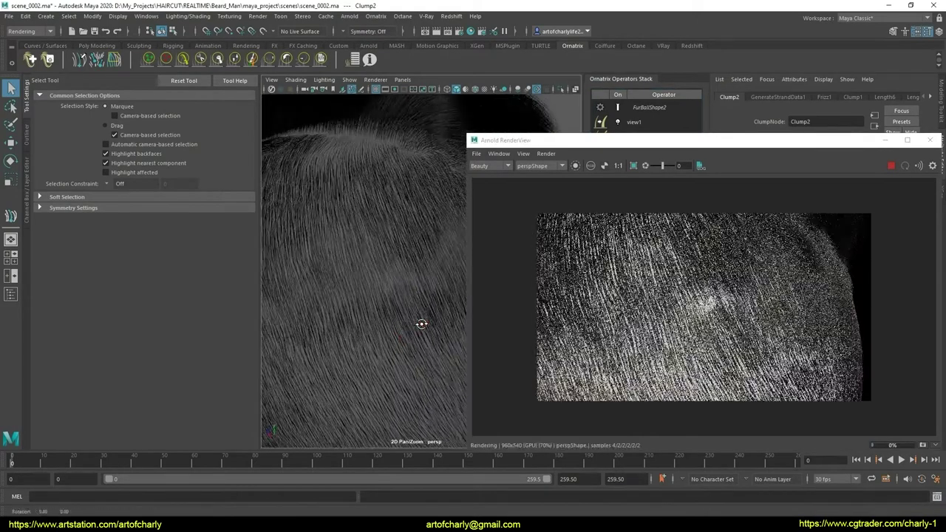
scroll(403, 306, "up", 2)
scroll(400, 303, "up", 2)
scroll(407, 322, "up", 2)
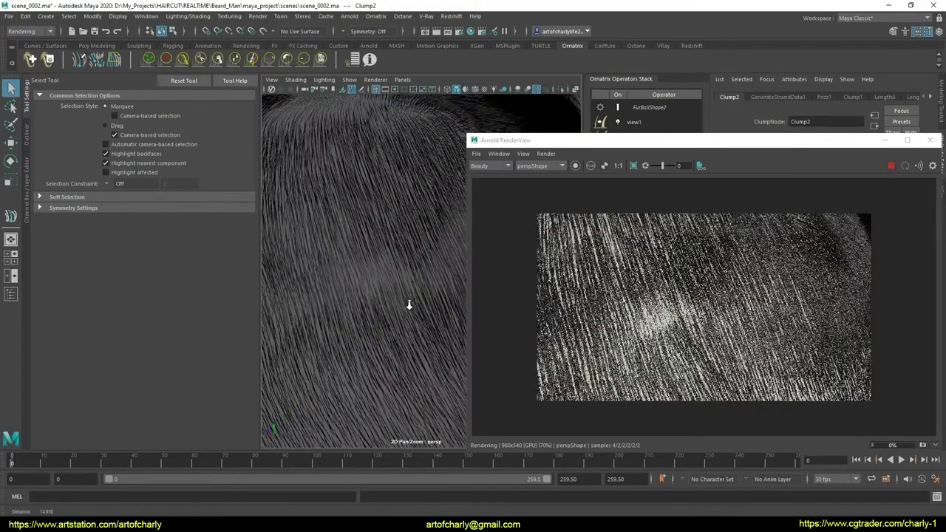
scroll(412, 303, "up", 2)
scroll(408, 303, "up", 2)
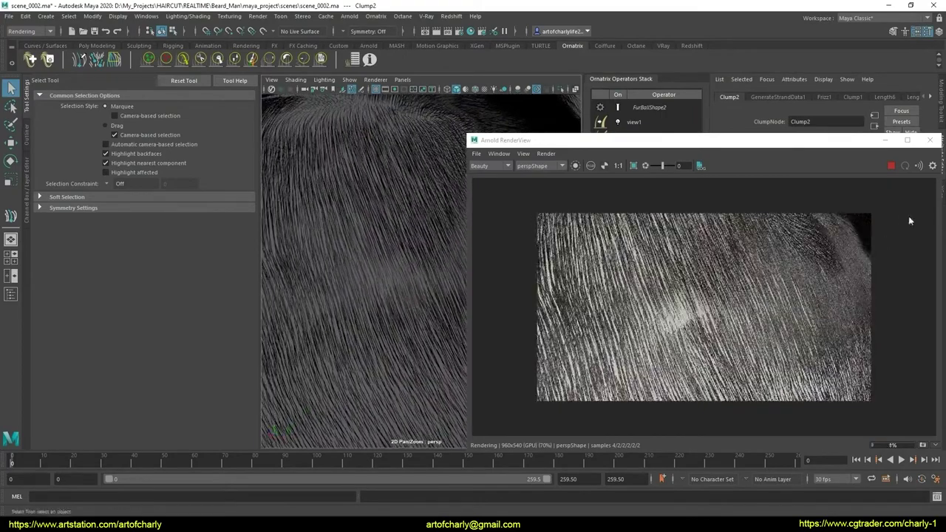
left_click(892, 171)
left_click(930, 139)
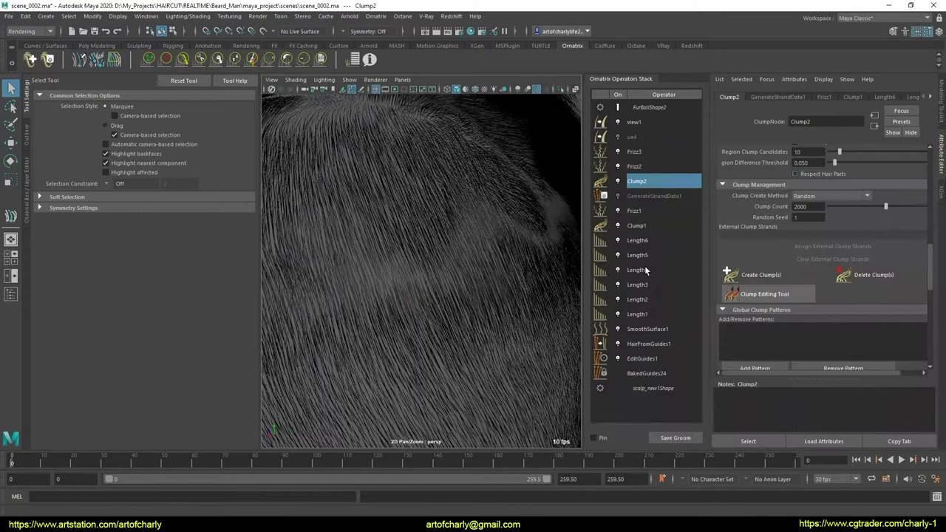
Turn off Clump1, Length1–6 and SmoothSurface1 above EditGuides1
left_click(660, 331)
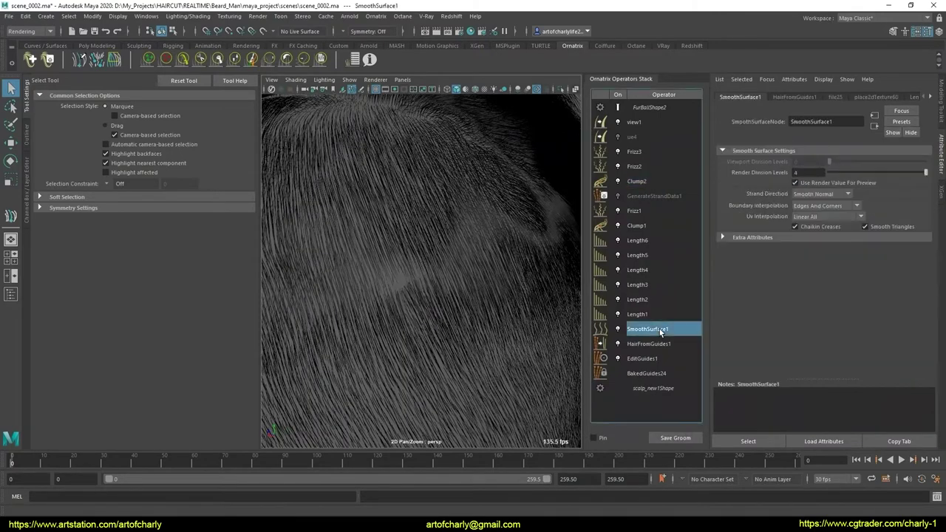
left_click(655, 314)
left_click(646, 225)
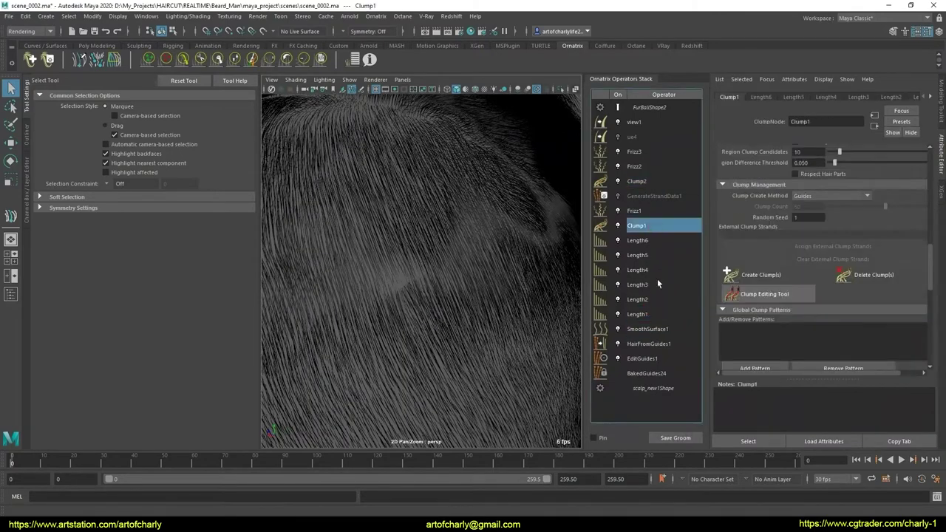
left_click(655, 357)
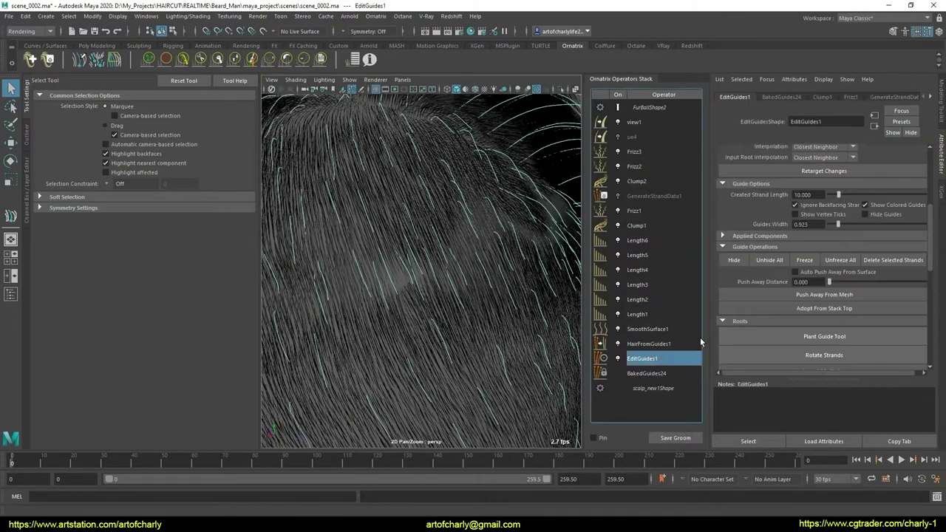
left_click(617, 225)
left_click(618, 240)
left_click(618, 255)
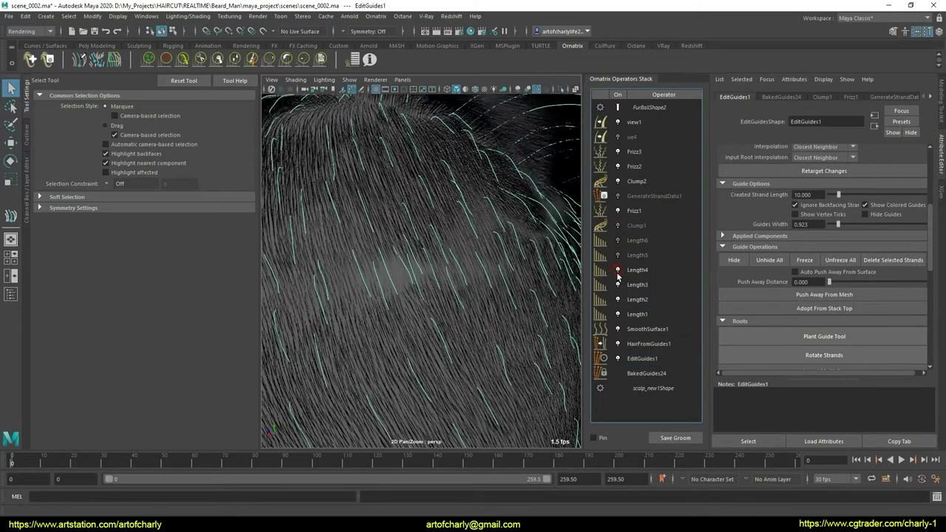
left_click(618, 270)
left_click(618, 284)
left_click(618, 299)
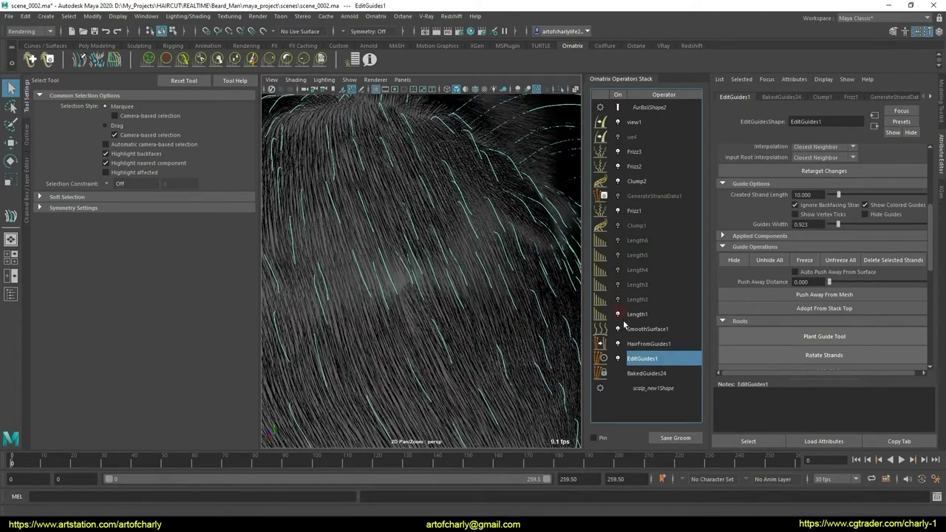
left_click(617, 314)
left_click(618, 329)
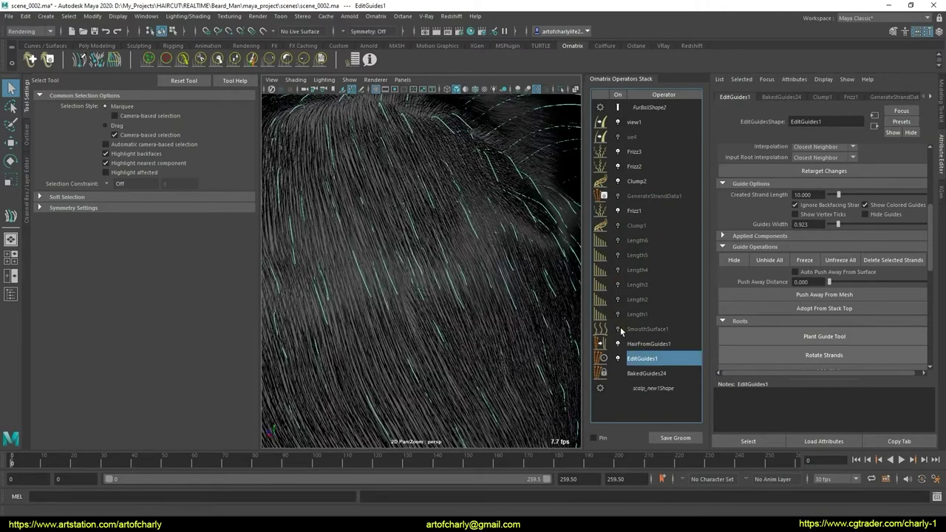
Re-enable SmoothSurface1 with Render Division Levels 4, toggling render-value preview and Chaikin Creases
left_click(618, 328)
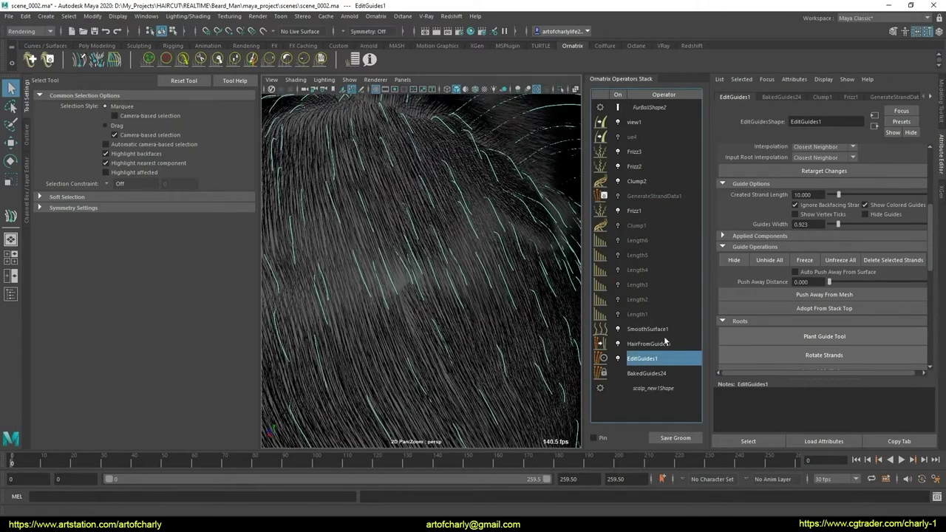
left_click(650, 328)
double_click(813, 172)
type("3")
key("Return")
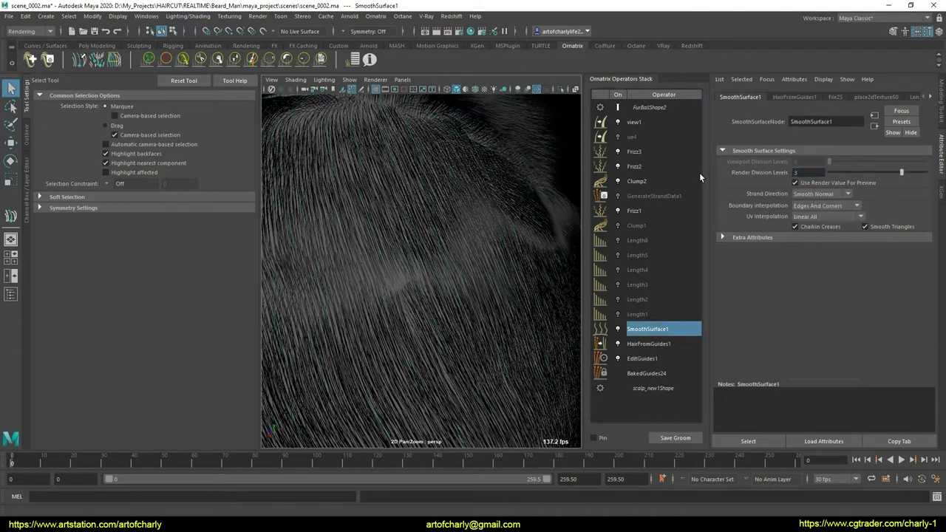
double_click(804, 171)
type("4")
key("Return")
left_click(801, 183)
left_click(800, 227)
In EditGuides1, select five guides in the middle of the scalp and move them upward
left_click(653, 346)
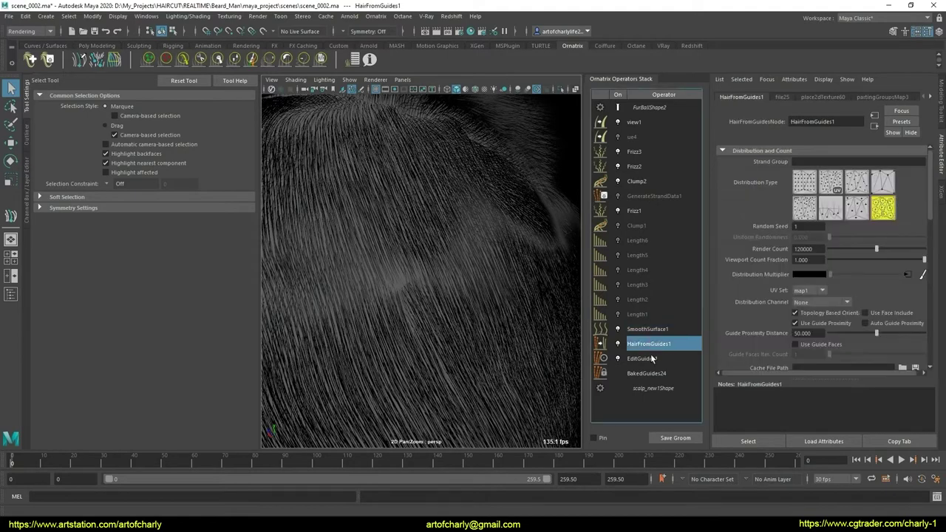
left_click(654, 357)
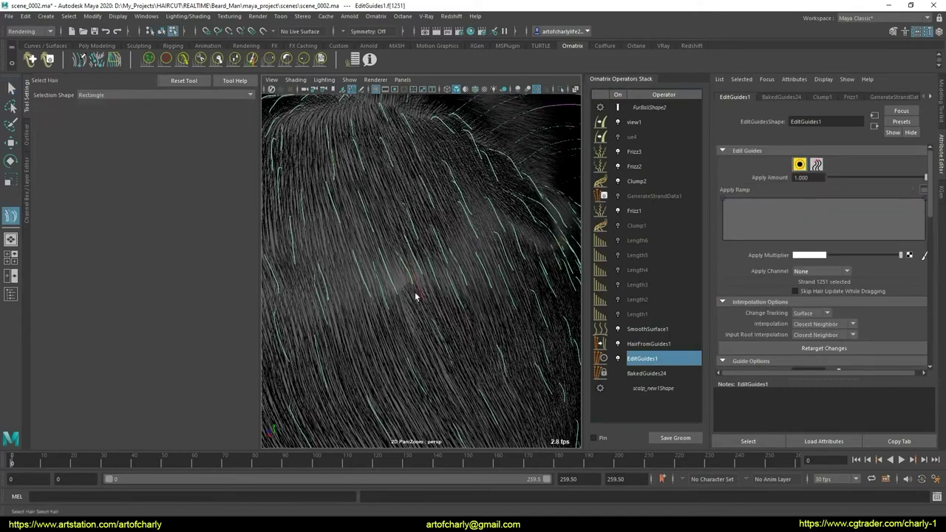
left_click_drag(419, 303, 433, 291)
key("w")
scroll(805, 314, "down", 5)
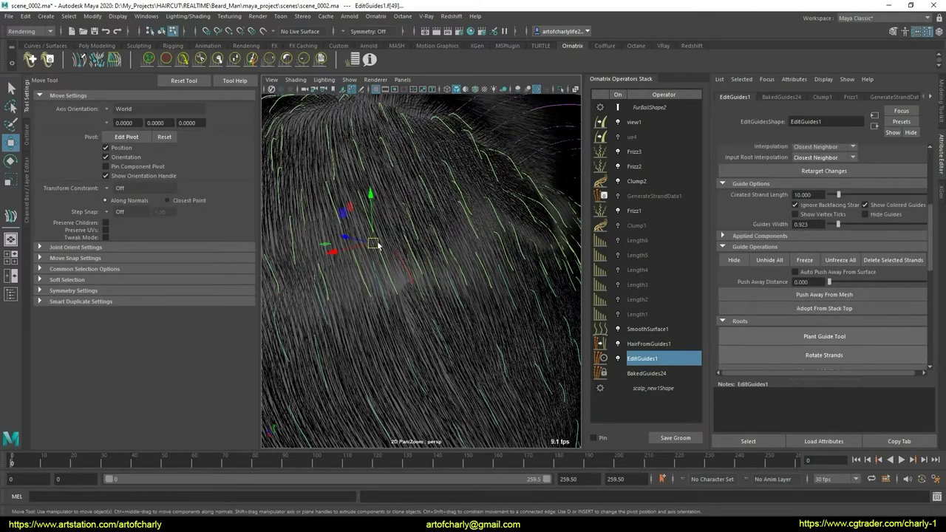
left_click_drag(375, 244, 372, 233)
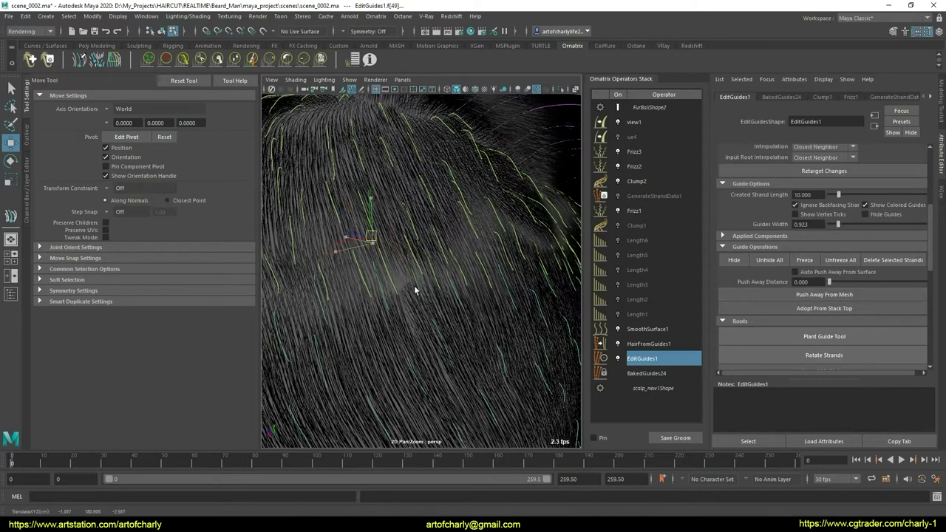
key("q")
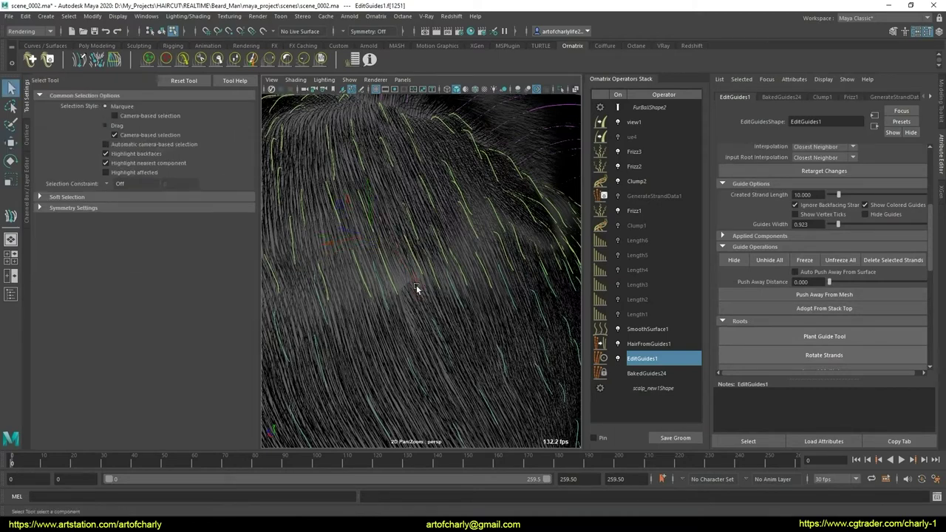
key("w")
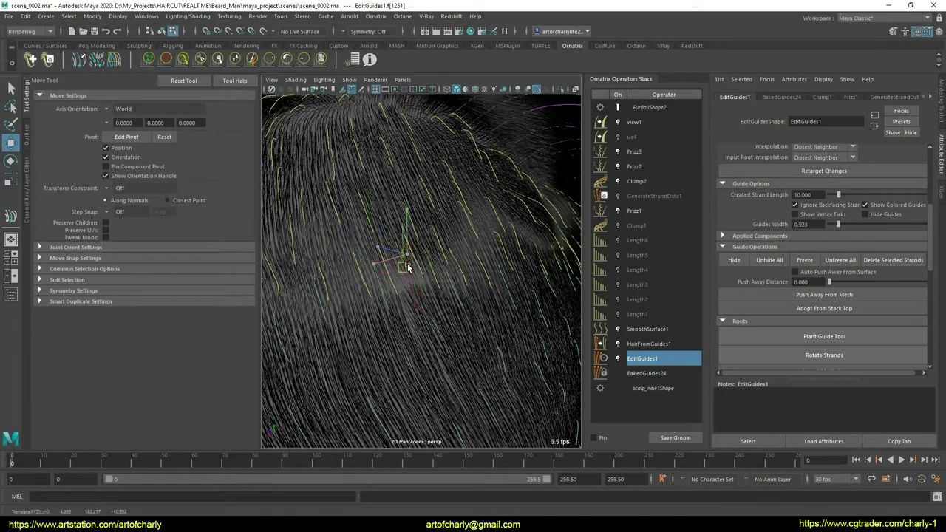
left_click_drag(407, 267, 398, 242)
key("q")
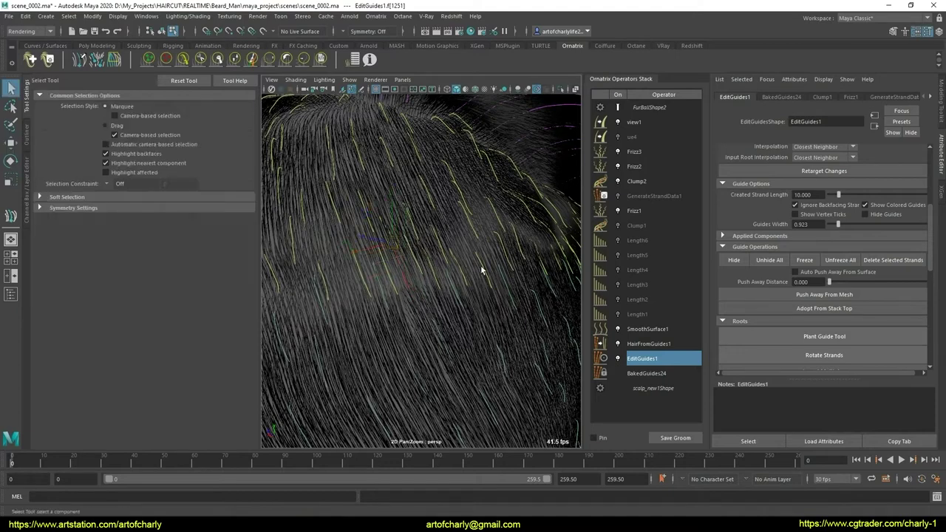
Bake the guide edits with Collapse Up To Here on EditGuides1
left_click(646, 344)
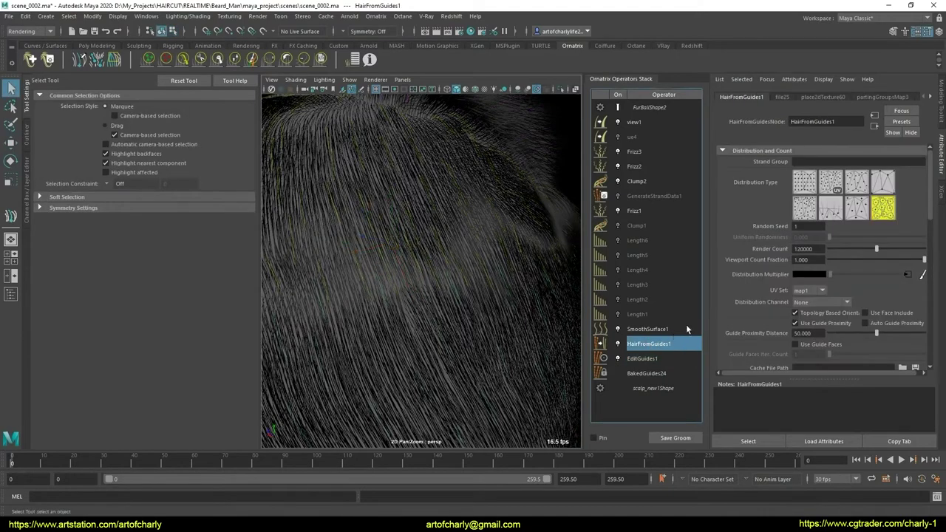
left_click(660, 360)
right_click(657, 358)
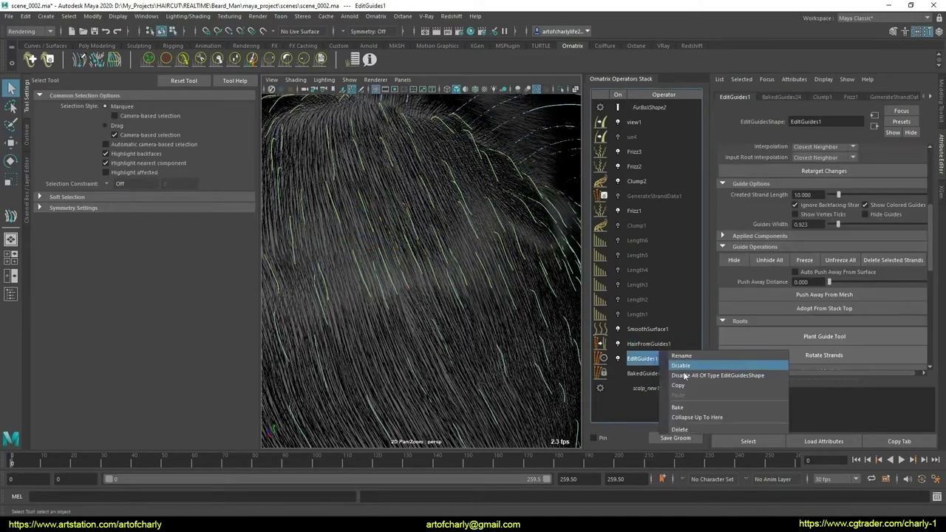
left_click(710, 417)
Turn the Length2 through Length6 operators back on
left_click(639, 315)
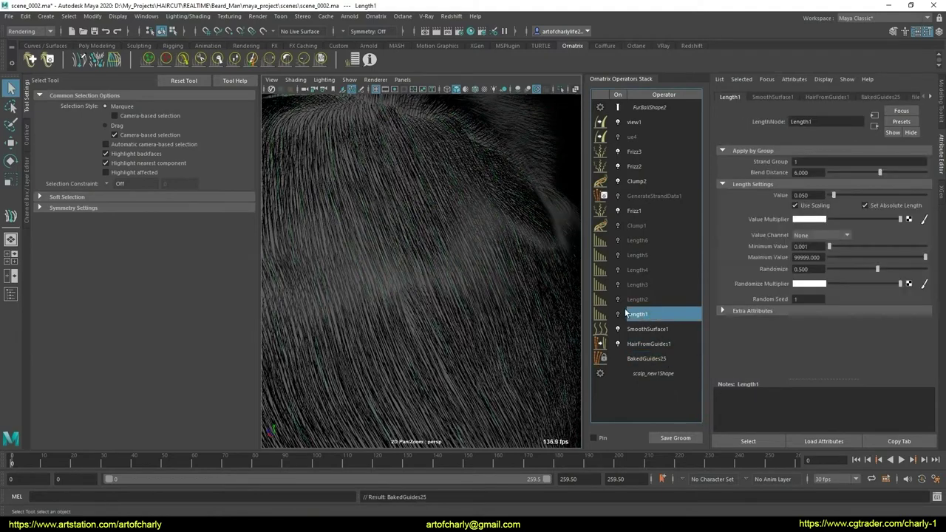
left_click(618, 299)
left_click(618, 284)
left_click(618, 269)
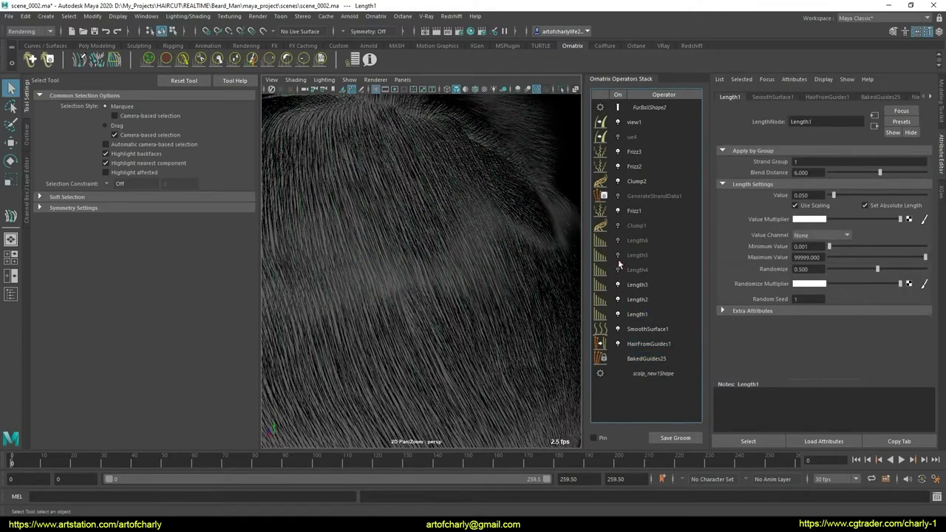
left_click(618, 255)
left_click(618, 240)
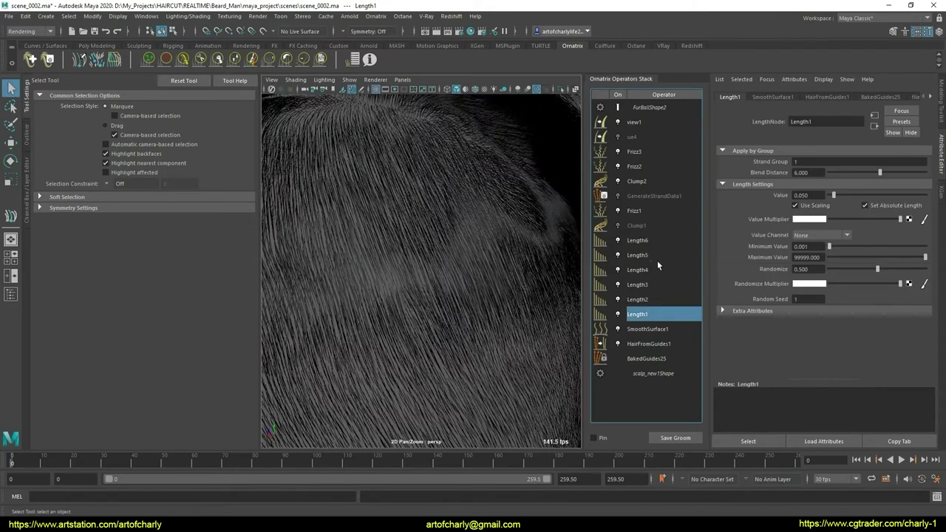
Select Frizz3 at the stack top and start an Arnold RenderView live render
left_click(647, 226)
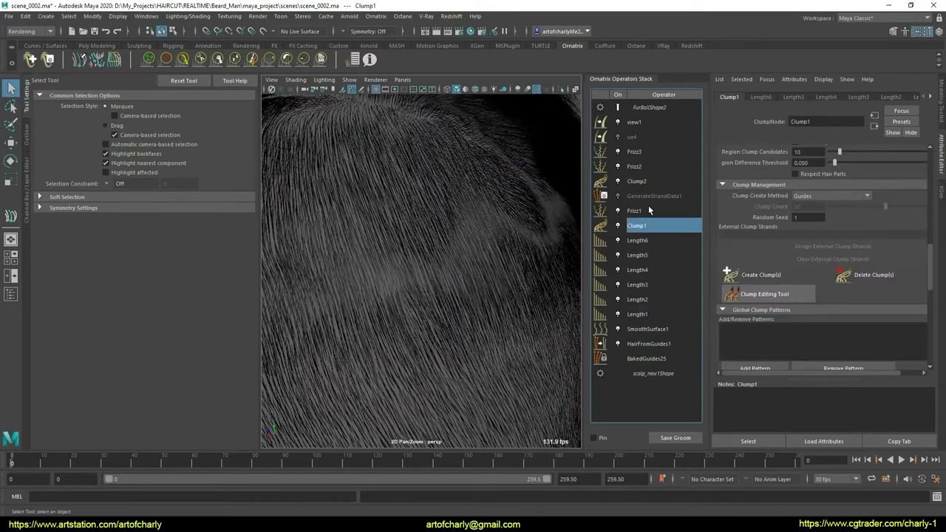
left_click(640, 197)
left_click(637, 151)
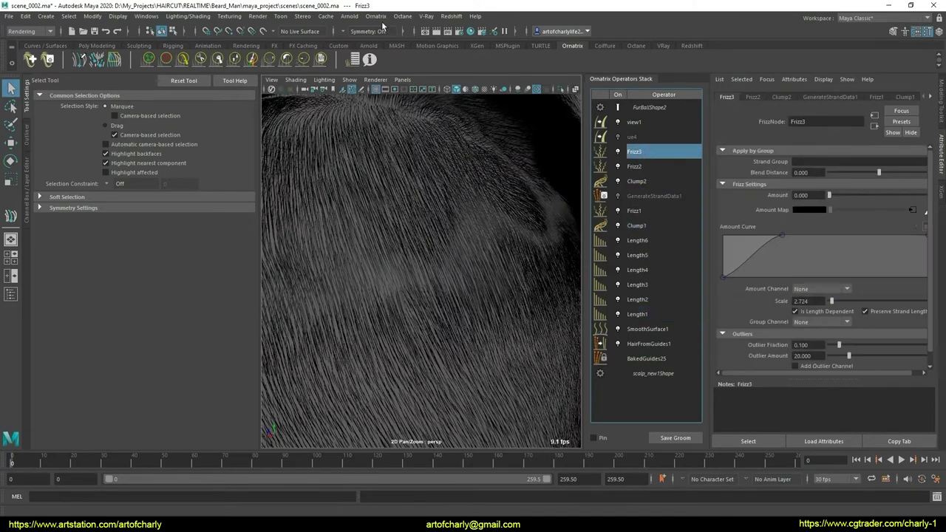
left_click(349, 16)
left_click(370, 41)
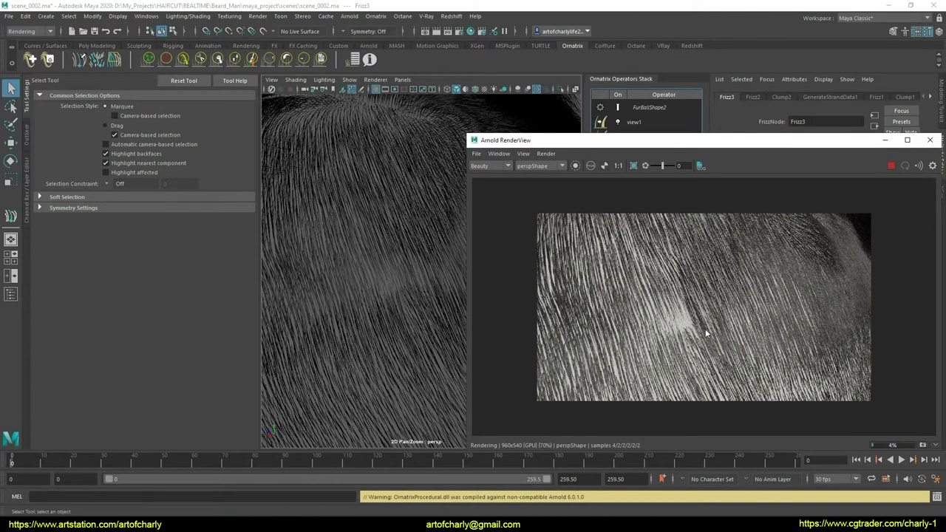
Pull back and orbit to a new angle on the rendered hair, then close RenderView
right_click_drag(407, 299, 408, 281, "alt")
left_click_drag(409, 284, 426, 282, "alt")
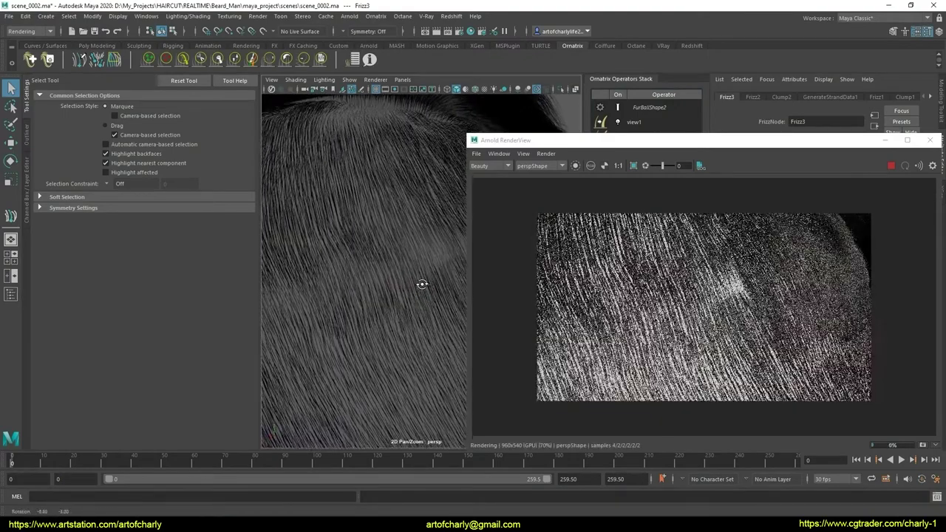
left_click_drag(426, 282, 423, 284, "alt")
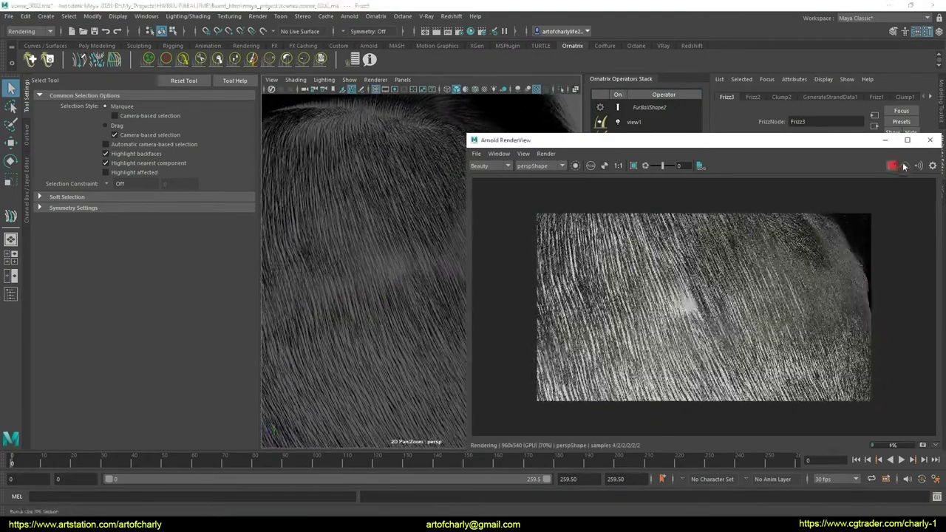
left_click(930, 140)
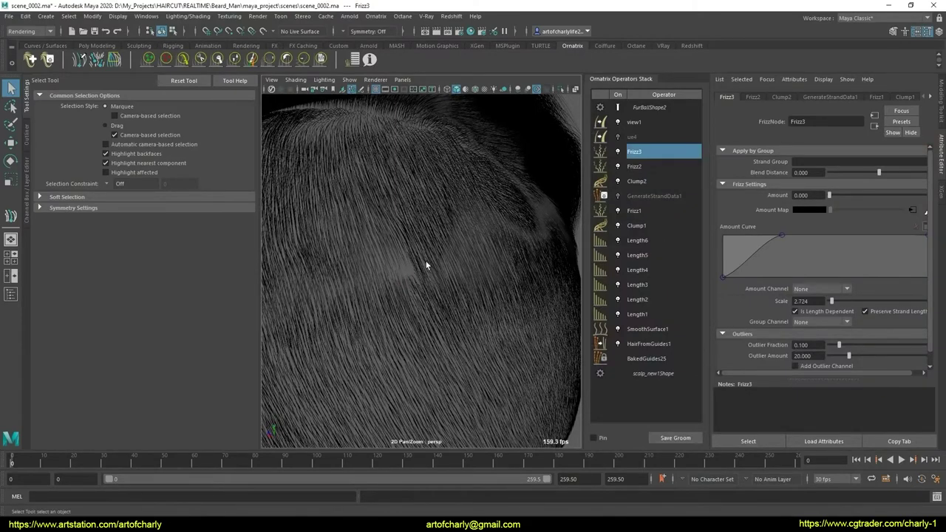
Hide the generated hair, add a new Edit Guides operator on BakedGuides25, and pick one guide strand
left_click_drag(431, 280, 444, 251)
left_click(649, 344)
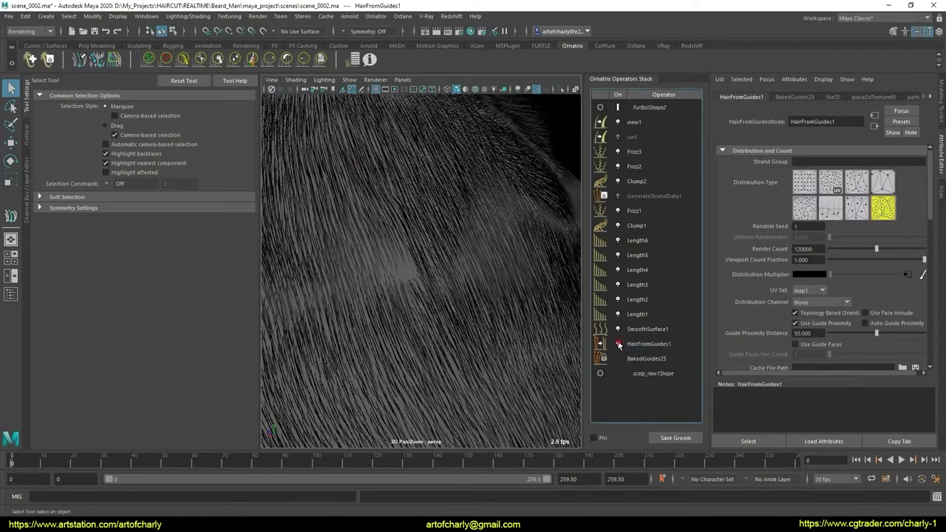
left_click(618, 344)
left_click_drag(387, 278, 471, 352)
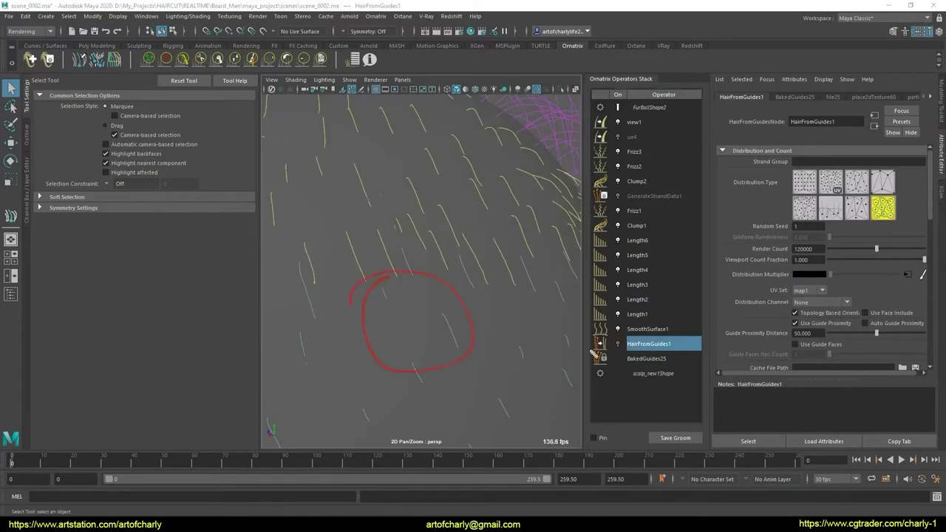
left_click(647, 359)
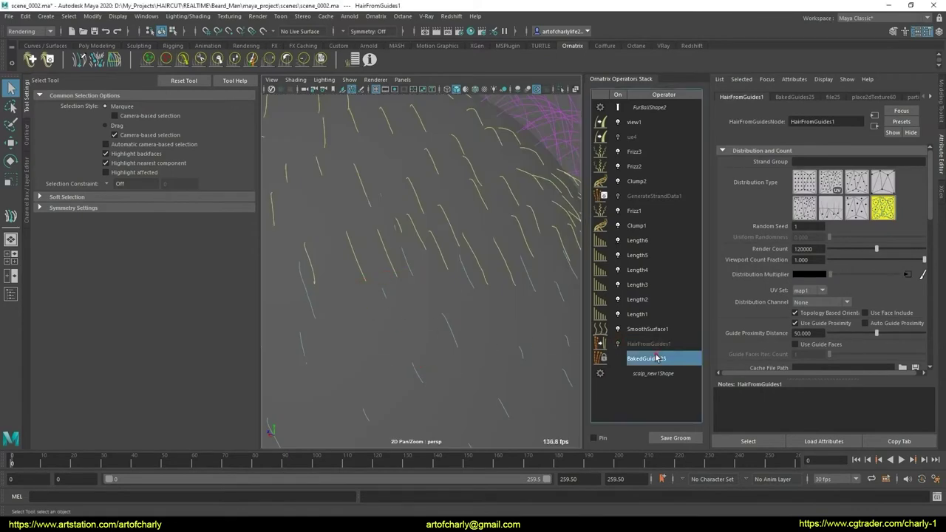
left_click(376, 16)
left_click(411, 129)
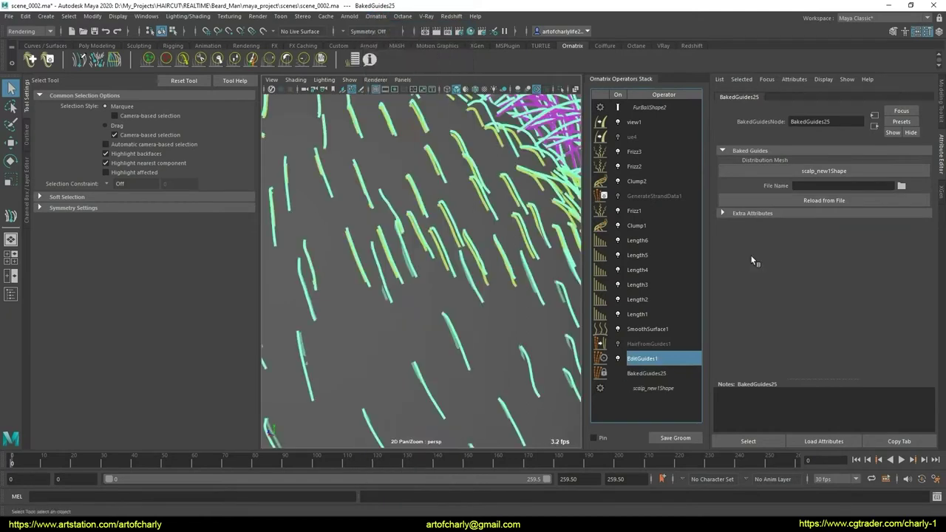
left_click(386, 298)
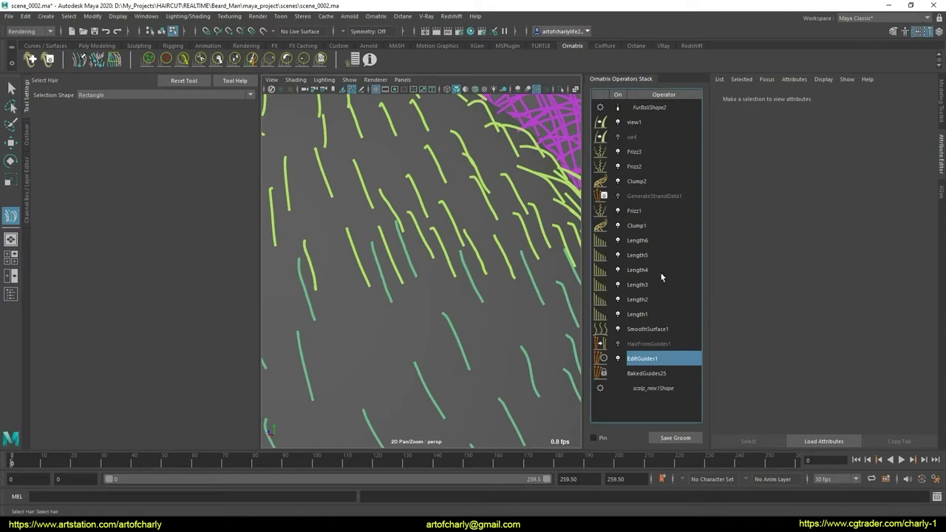
left_click(385, 292)
Switch off Frizz1, Clump1 and Length1–6, then return to EditGuides1 with the Comb Brush
left_click(619, 210)
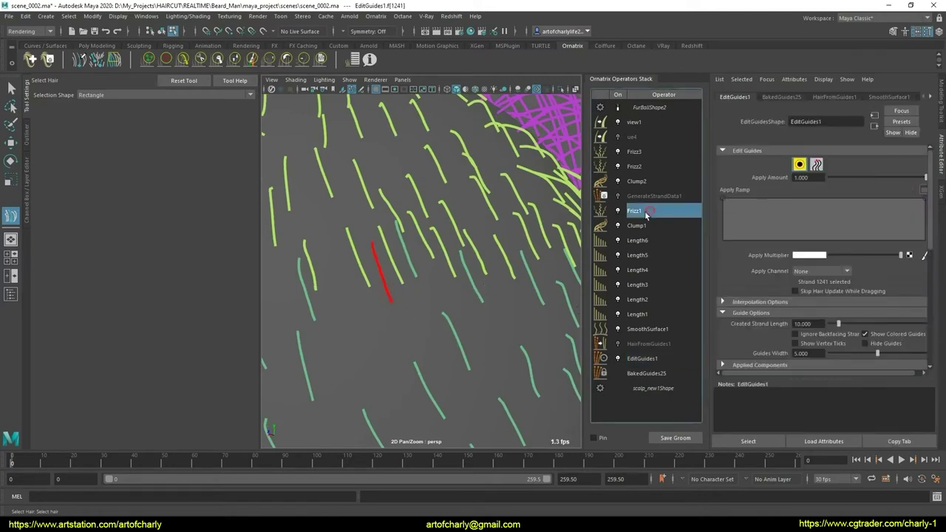
left_click(646, 226)
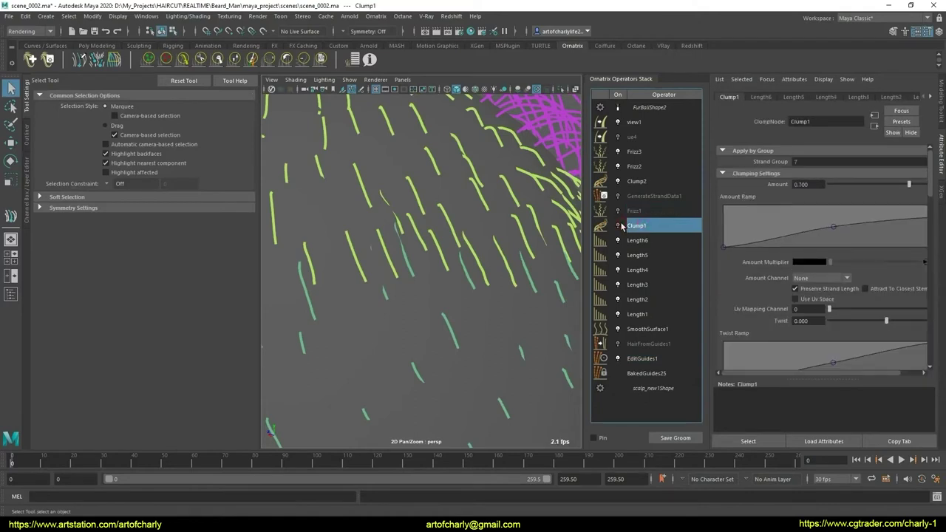
left_click(619, 255)
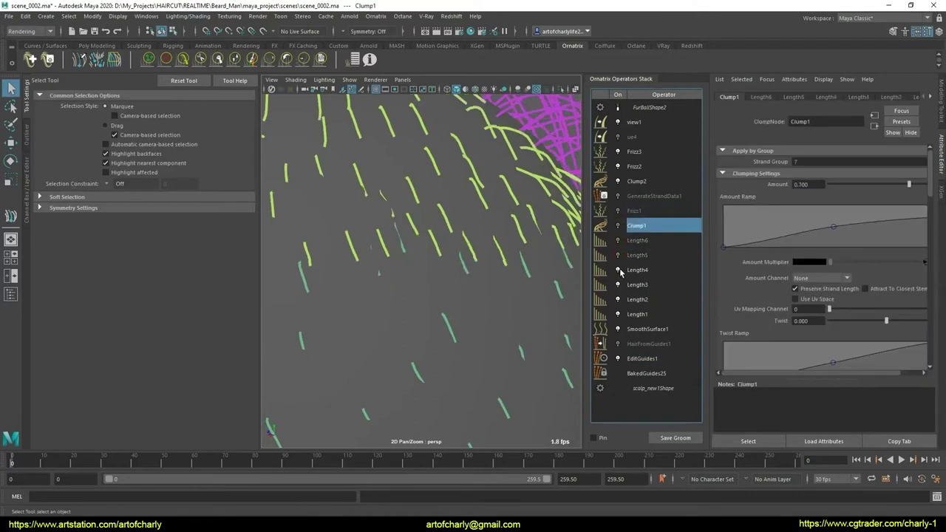
left_click(618, 271)
left_click(618, 299)
left_click(618, 314)
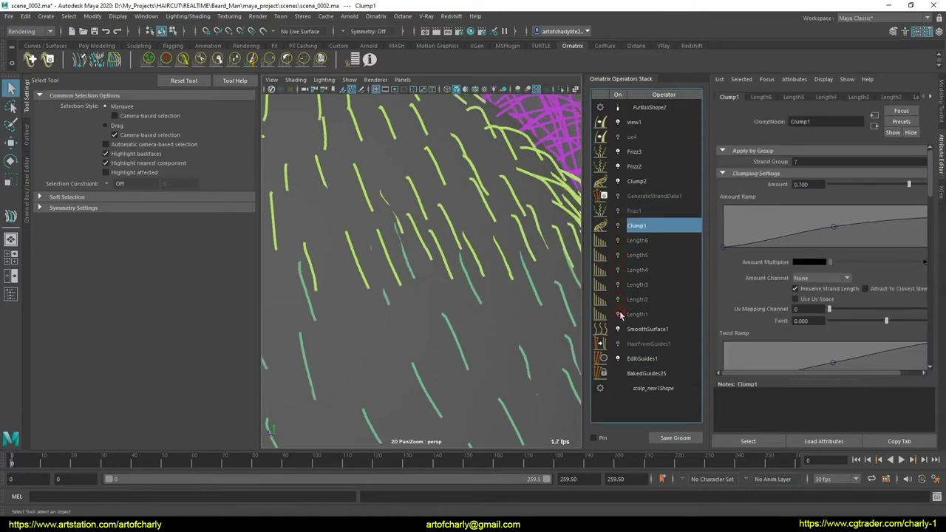
left_click(653, 328)
left_click(618, 329)
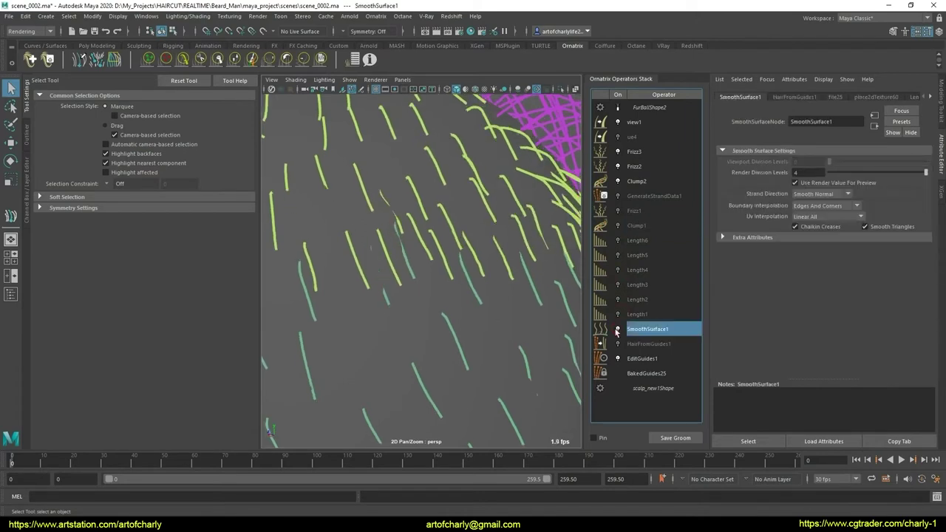
left_click(617, 331)
left_click(642, 358)
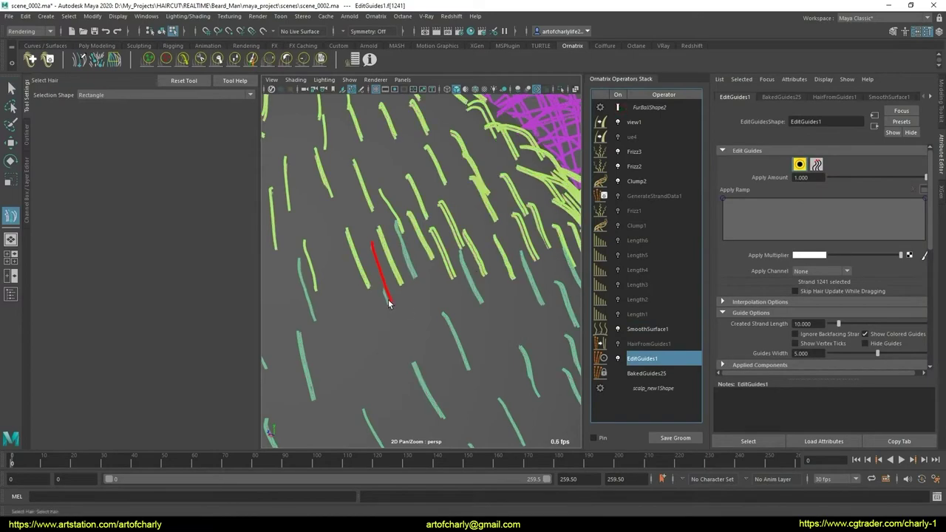
left_click(182, 59)
Inspect the side strands from a wider view, then return to editing the guides in EditGuides1
mouse_move(397, 285)
left_mouse_down("alt")
mouse_move(433, 295)
mouse_move(480, 277)
mouse_move(450, 296)
mouse_move(433, 285)
left_mouse_up("alt")
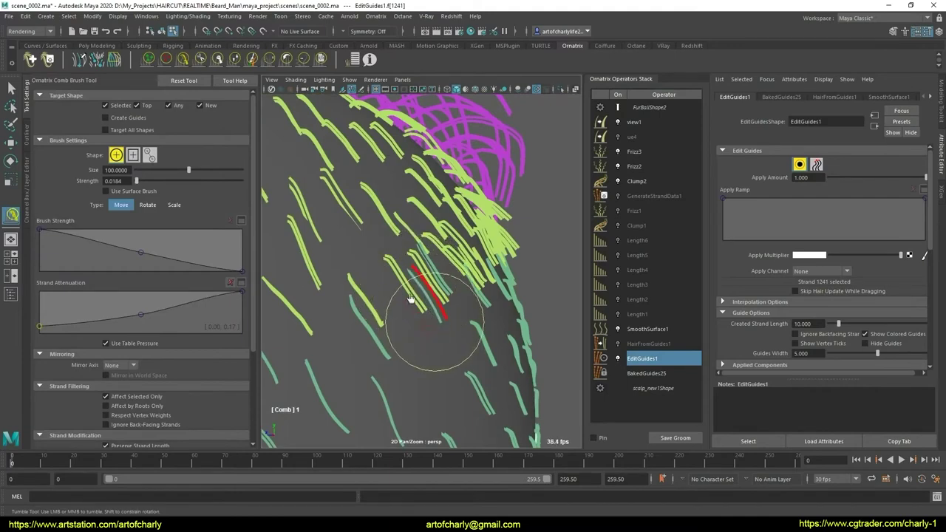
mouse_move(390, 285)
left_mouse_down("alt")
mouse_move(370, 295)
mouse_move(413, 281)
left_mouse_up("alt")
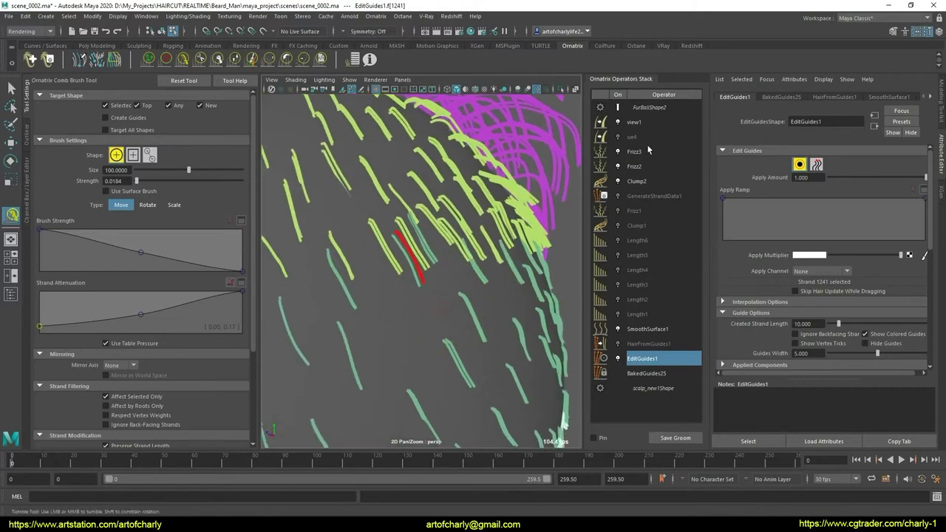
right_click_drag(444, 244, 496, 274, "alt")
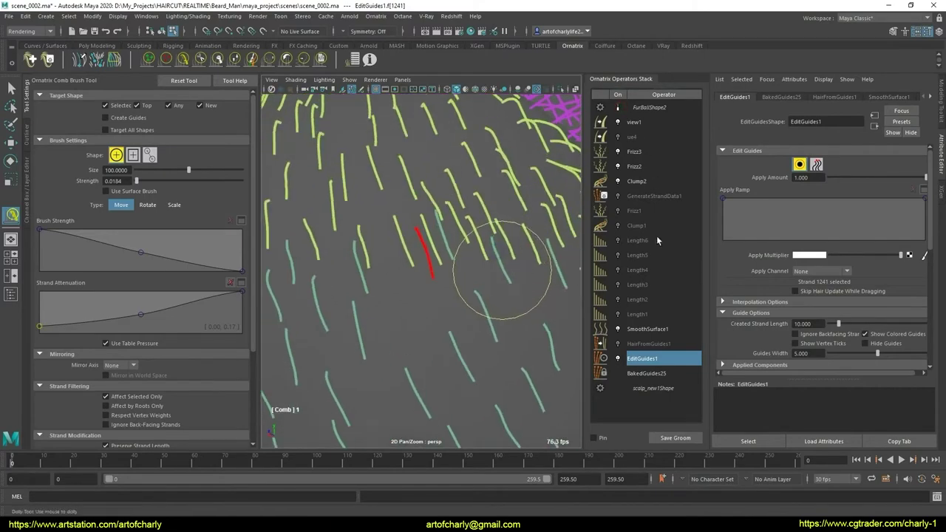
left_click(647, 328)
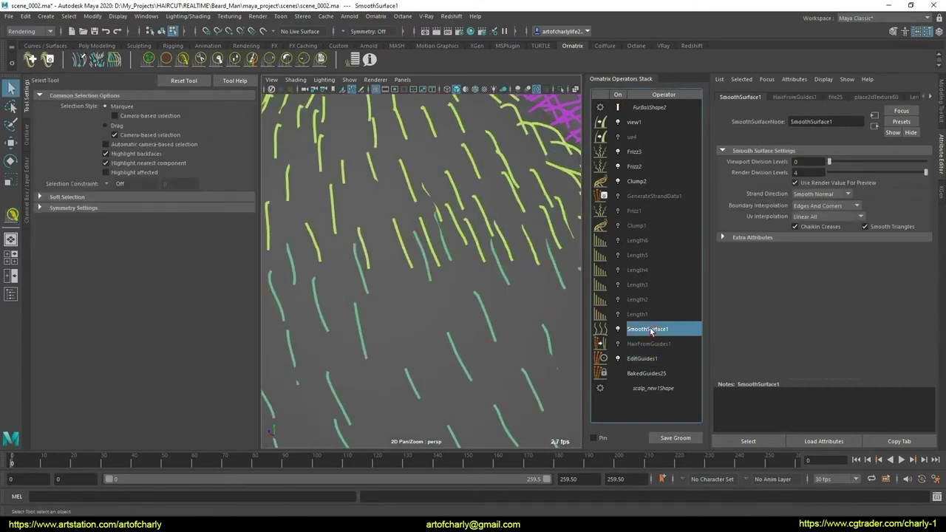
mouse_move(460, 318)
left_mouse_down("alt")
mouse_move(476, 290)
mouse_move(417, 294)
mouse_move(401, 274)
mouse_move(422, 312)
mouse_move(508, 301)
left_mouse_up("alt")
scroll(443, 315, "up", 3)
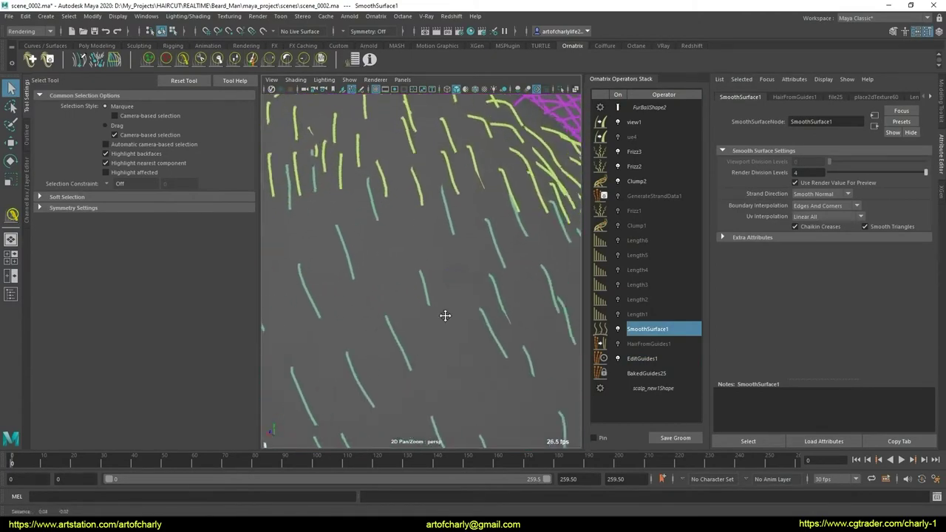
scroll(468, 313, "down", 1)
left_click(657, 359)
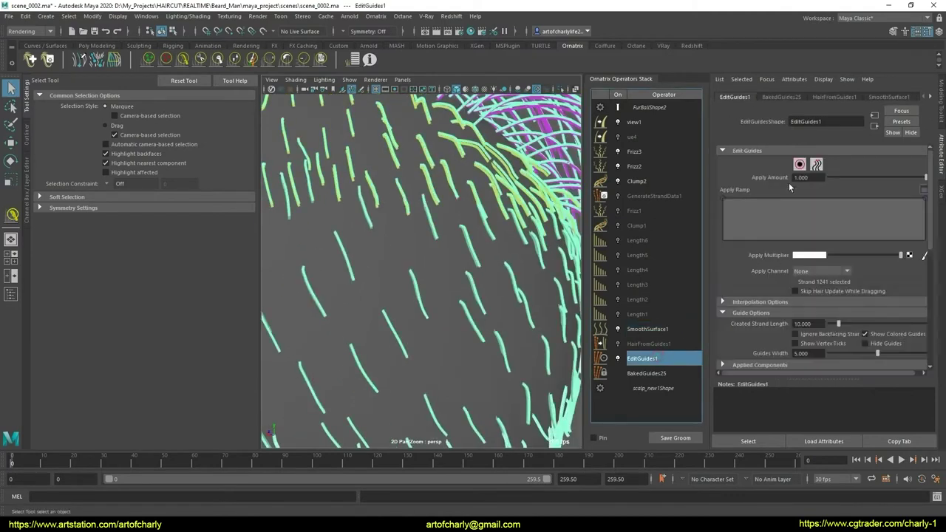
Select a red guide strand and comb it into a straighter downward line
left_click(425, 314)
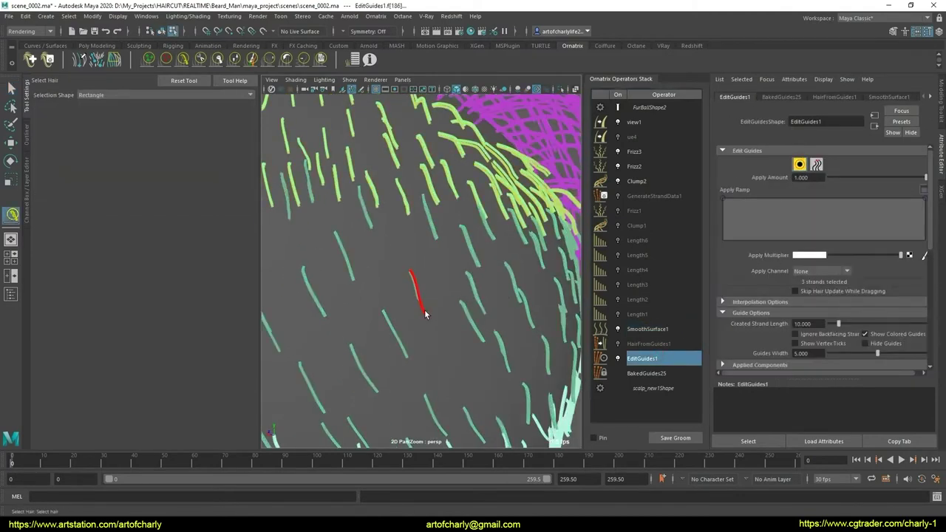
left_click(183, 59)
left_click_drag(436, 292, 533, 285, "alt")
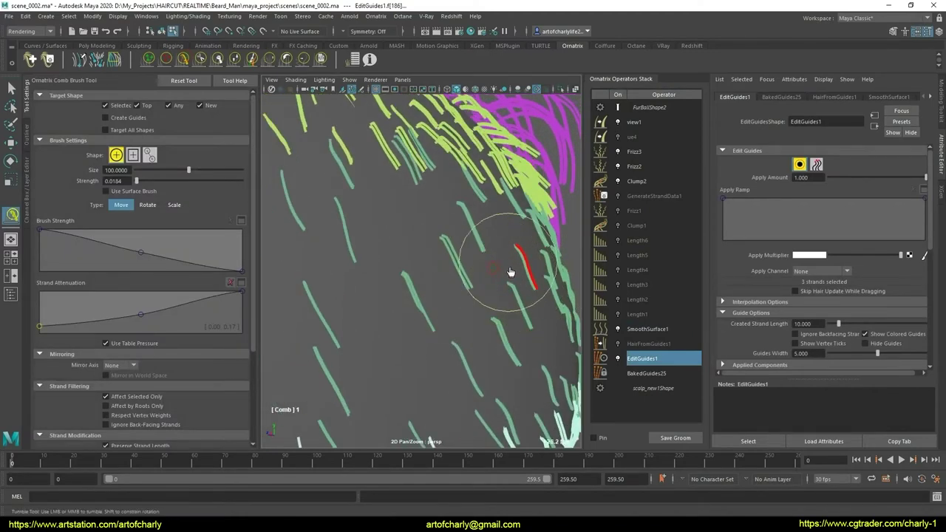
left_click_drag(513, 271, 513, 310)
mouse_move(514, 311)
right_mouse_down("alt")
mouse_move(479, 324)
mouse_move(507, 323)
right_mouse_up("alt")
Select another side guide strand and comb it to follow its neighbours
key("q")
left_click(521, 260)
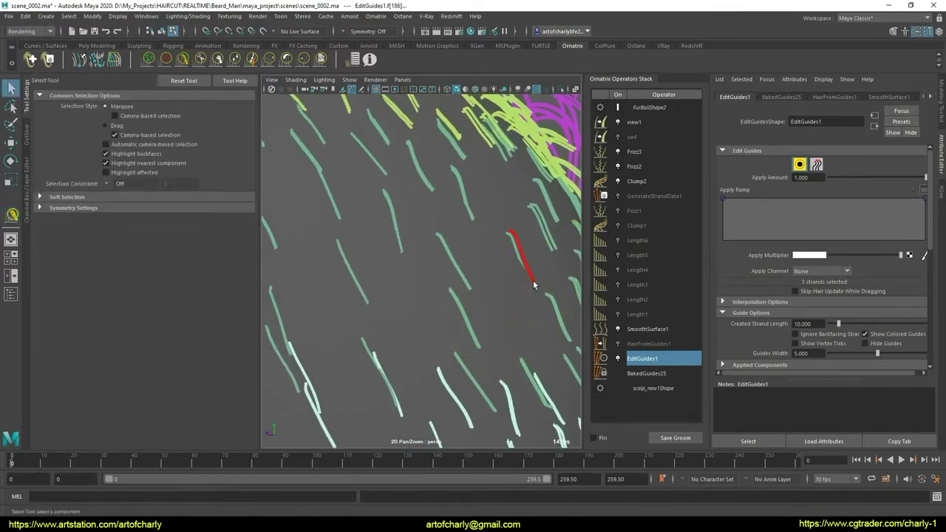
key("y")
mouse_move(460, 274)
left_mouse_down("alt")
mouse_move(531, 306)
mouse_move(517, 303)
left_mouse_up("alt")
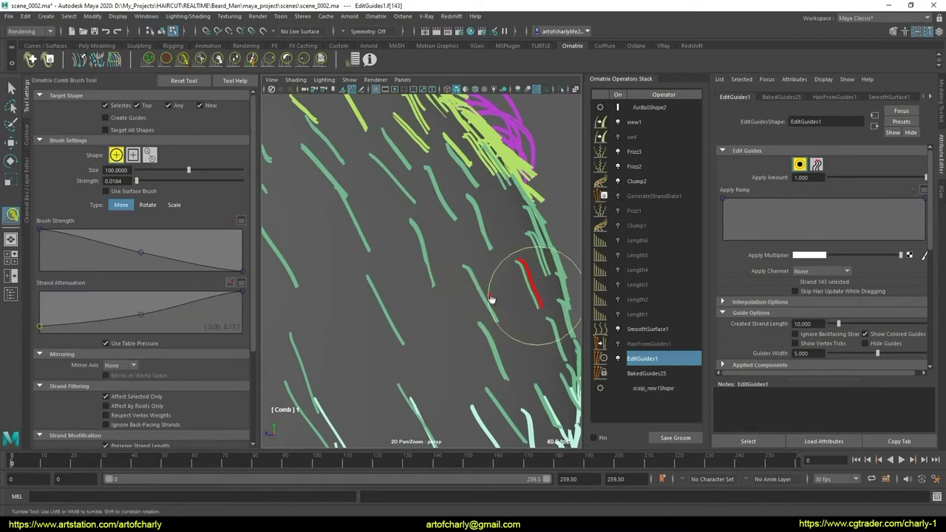
Add a PushAwayFromSurface1 operator above SmoothSurface1 with Distance 0.030 and Smoothing 1.000
key("q")
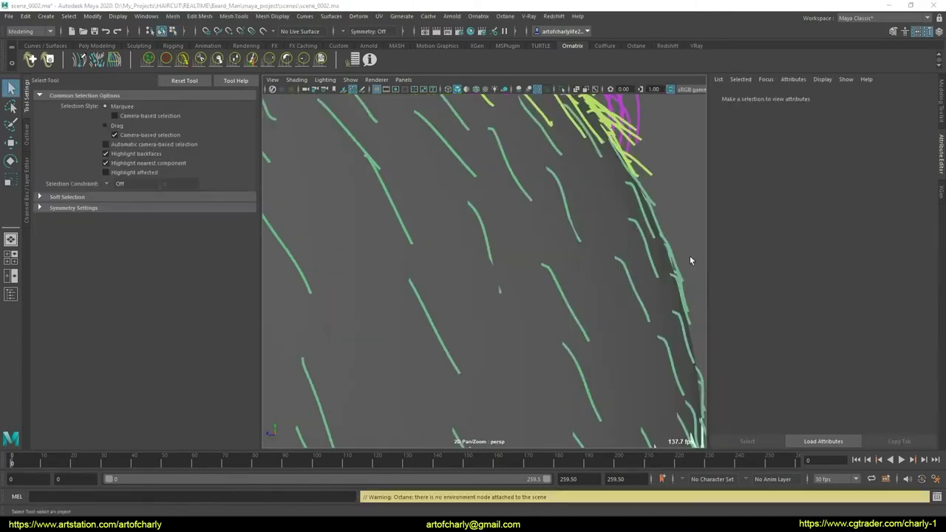
right_click_drag(618, 275, 614, 154, "alt")
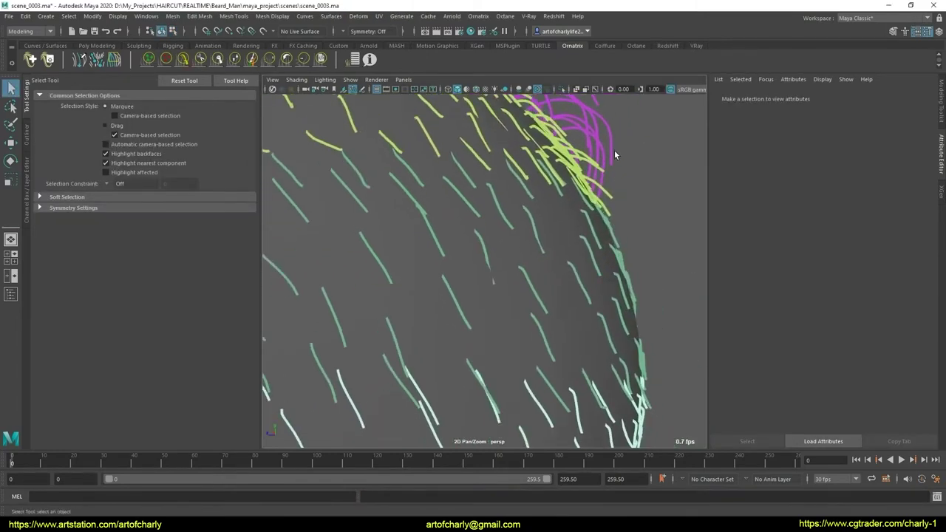
left_click(609, 198)
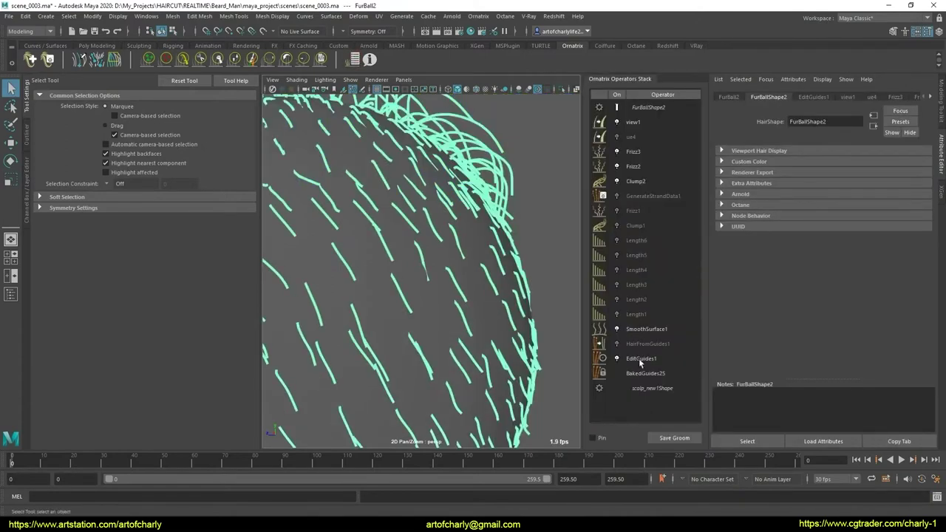
left_click(647, 329)
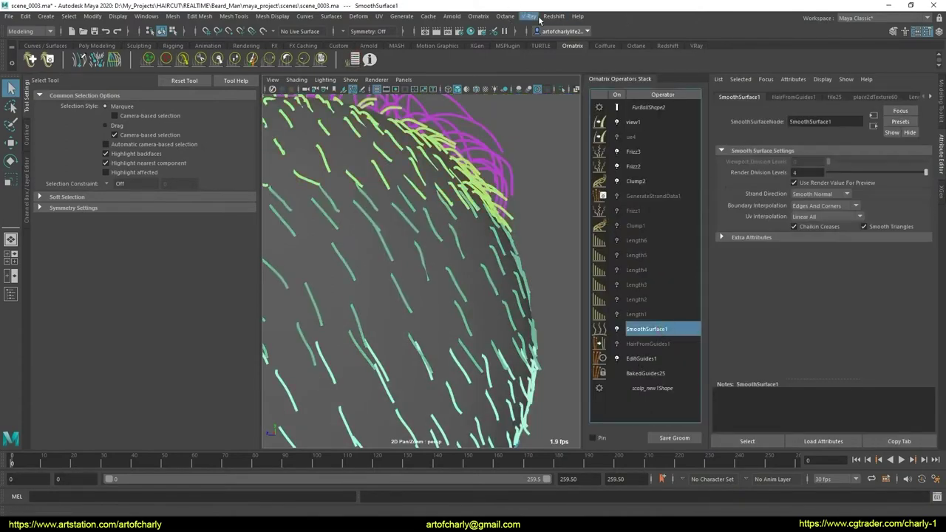
left_click(505, 16)
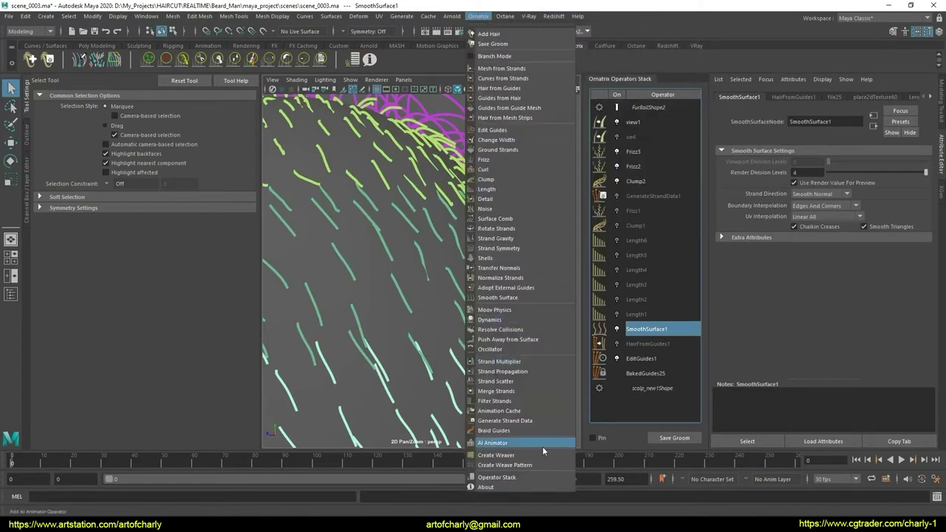
left_click(531, 340)
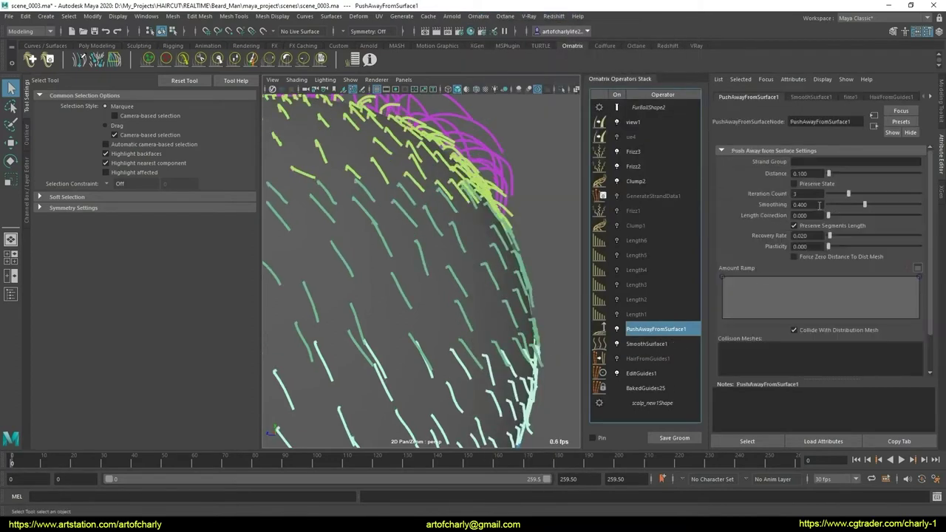
left_click(810, 175)
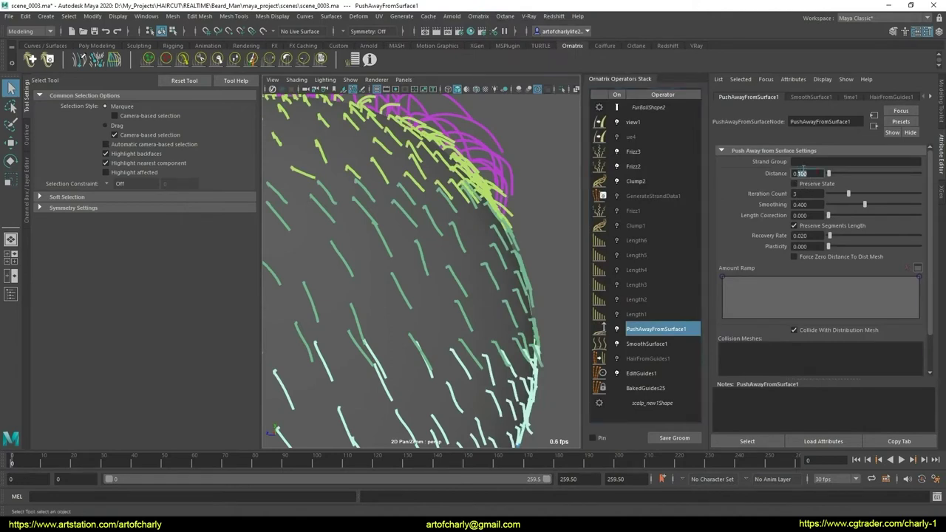
type("03")
key("Return")
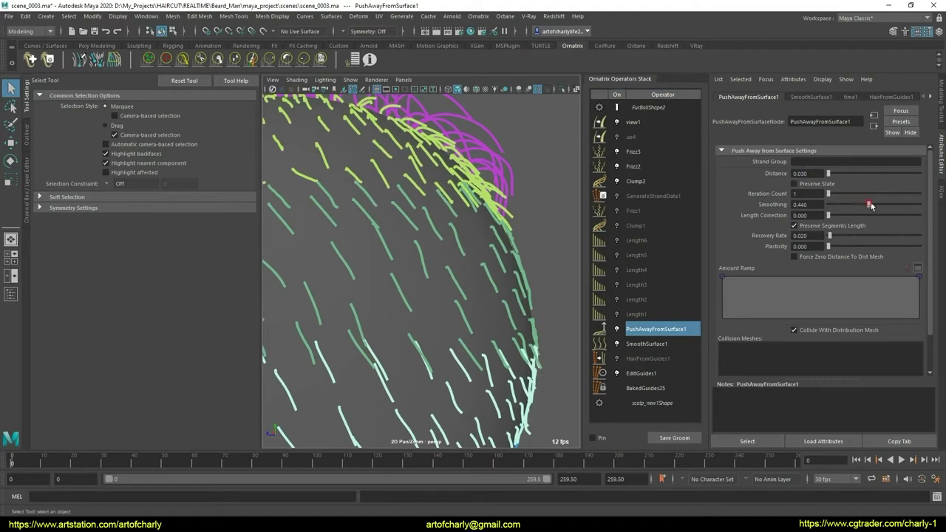
left_click_drag(870, 205, 920, 205)
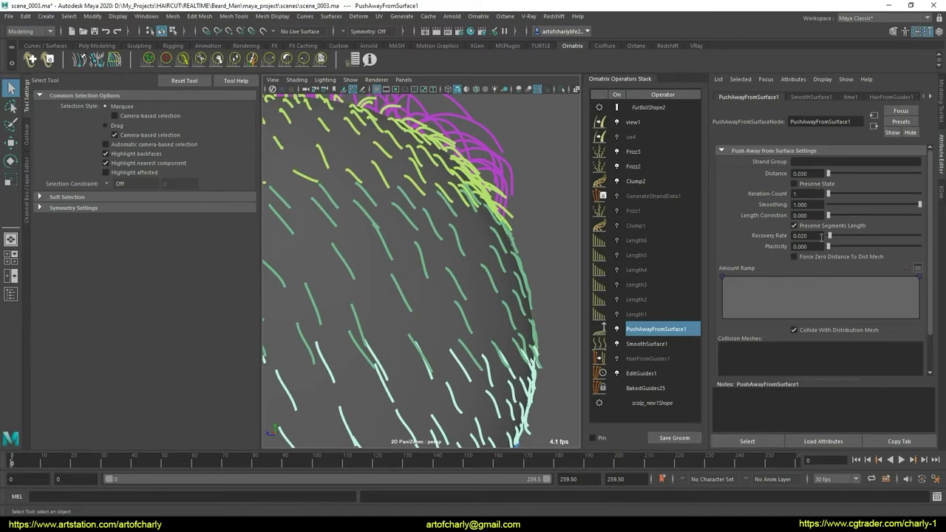
Enable Force Zero Distance To Dist Mesh on the push-away operator
left_click(818, 260)
scroll(416, 269, "down", 3)
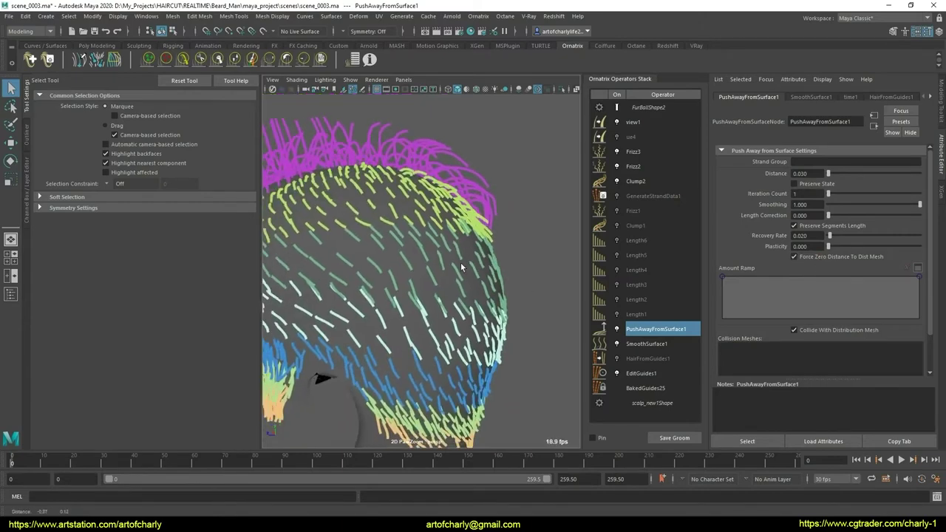
scroll(317, 376, "up", 3)
left_click(650, 359)
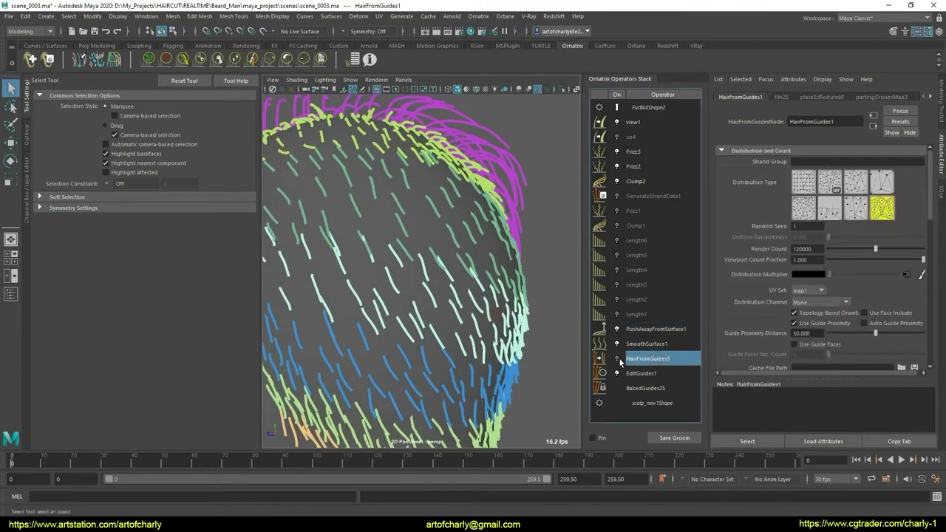
Re-enable Length1–6, Clump1 and Frizz1, then start the live Arnold RenderView preview
left_click(639, 314)
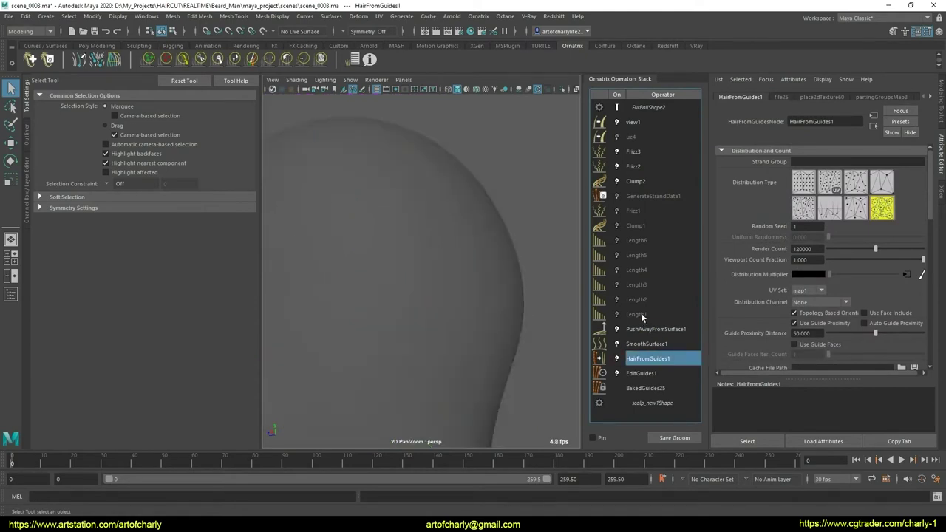
left_click(617, 299)
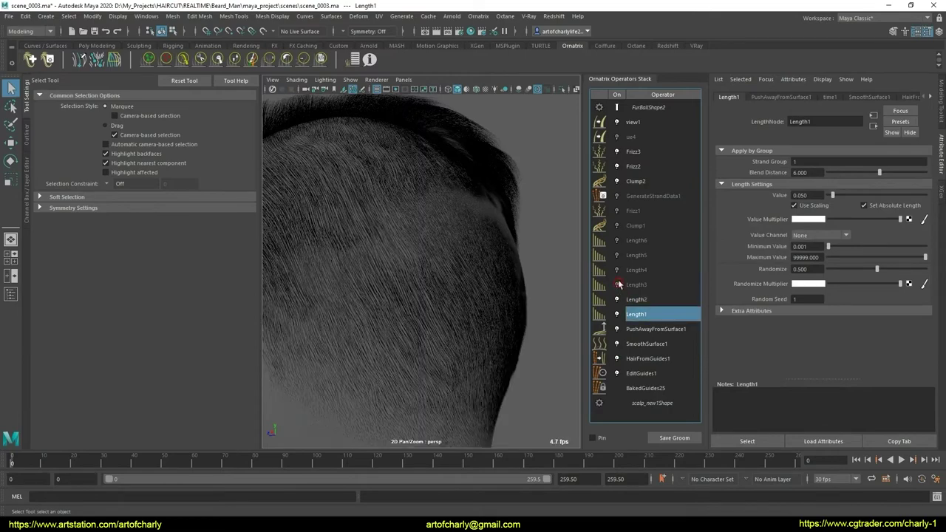
left_click(617, 285)
left_click(617, 269)
left_click(617, 240)
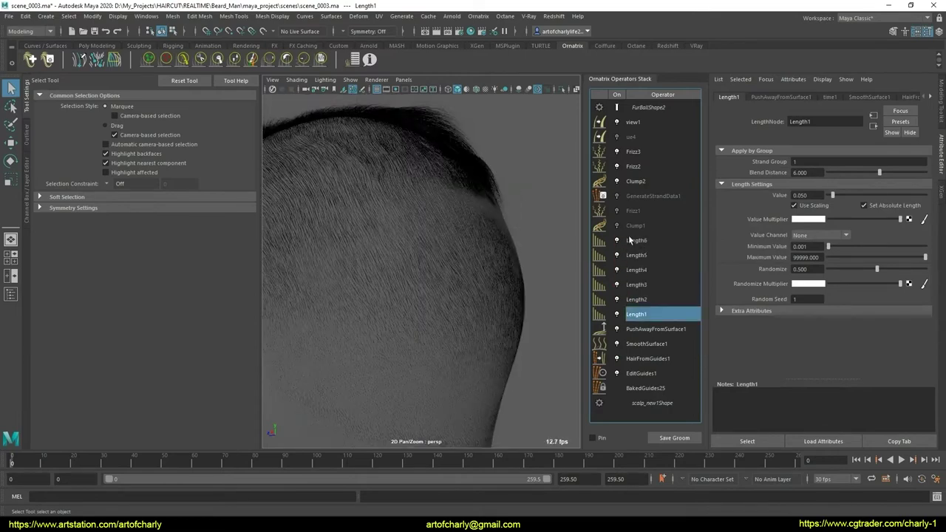
left_click(634, 225)
left_click(633, 211)
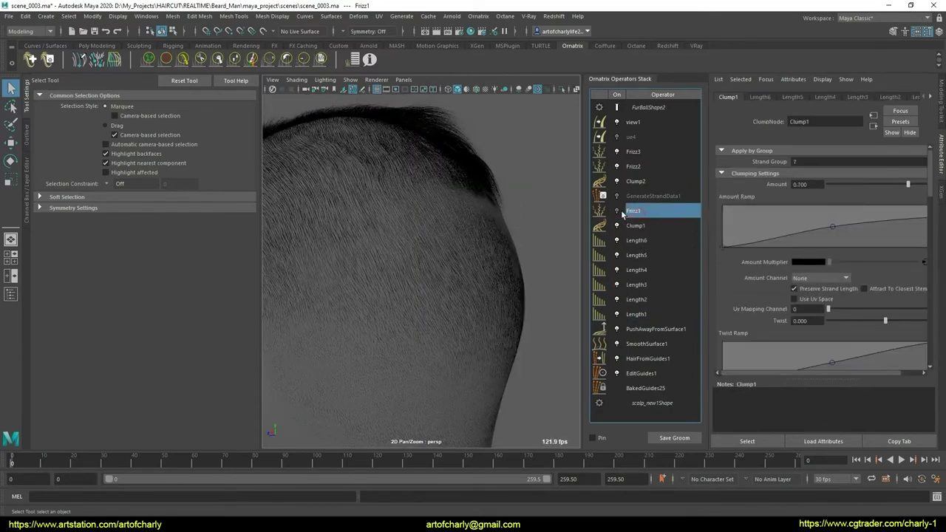
left_click(617, 211)
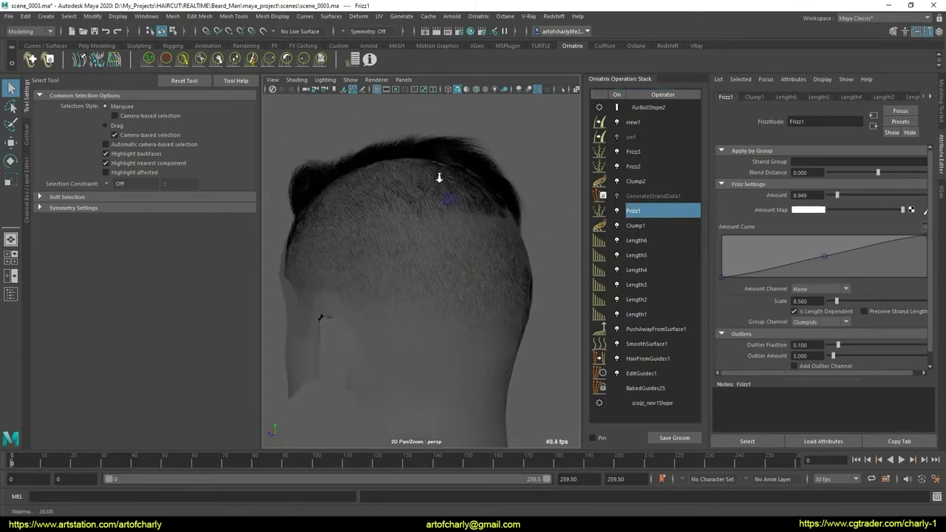
left_click(452, 16)
left_click(473, 42)
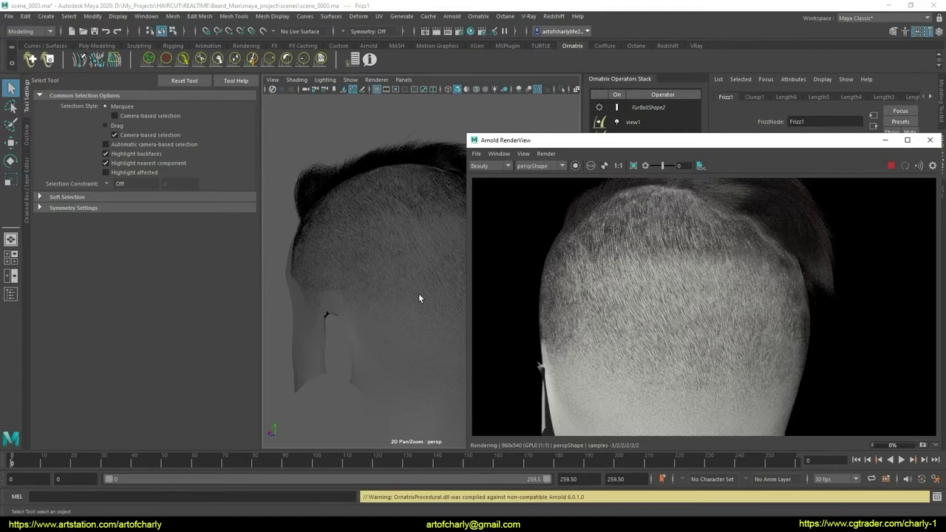
left_click_drag(419, 297, 359, 290, "alt")
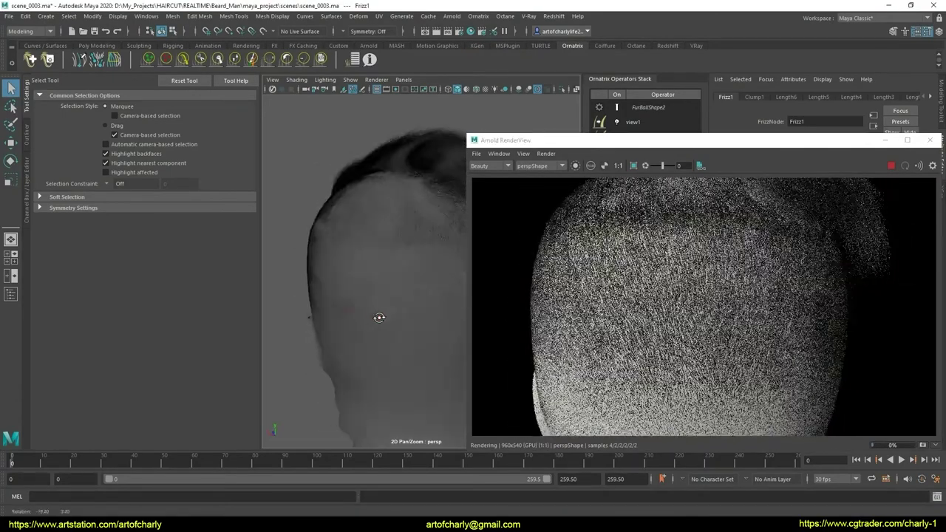
mouse_move(371, 315)
left_mouse_down("alt")
mouse_move(397, 327)
mouse_move(420, 309)
mouse_move(452, 308)
left_mouse_up("alt")
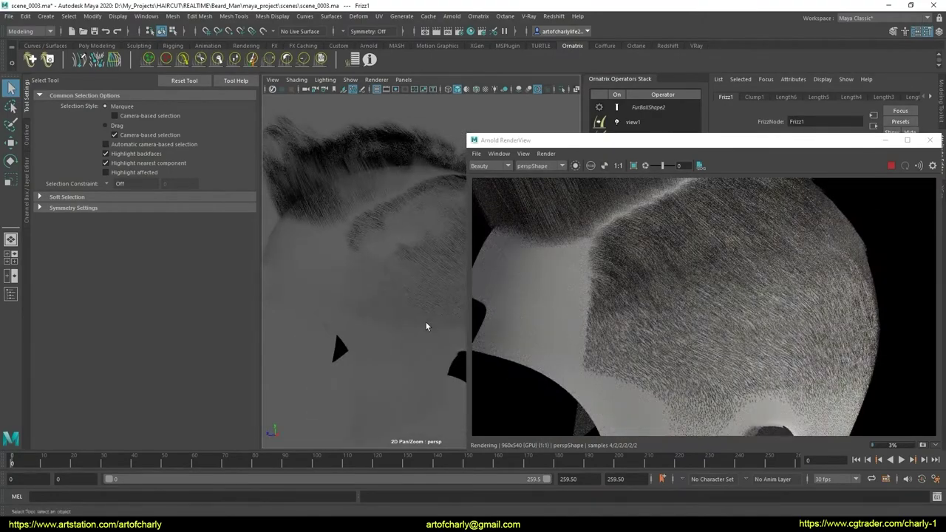
mouse_move(394, 317)
left_mouse_down("alt")
mouse_move(391, 310)
mouse_move(407, 321)
mouse_move(330, 323)
mouse_move(337, 332)
left_mouse_up("alt")
mouse_move(338, 332)
right_mouse_down("alt")
mouse_move(355, 344)
mouse_move(406, 341)
mouse_move(352, 339)
right_mouse_up("alt")
mouse_move(353, 339)
left_mouse_down("alt")
mouse_move(389, 325)
mouse_move(375, 349)
left_mouse_up("alt")
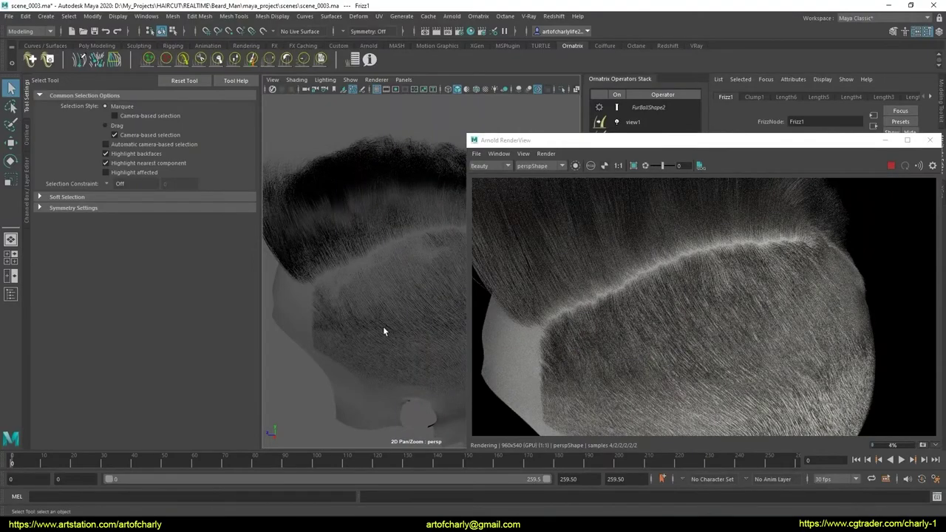
mouse_move(380, 333)
left_mouse_down("alt")
mouse_move(370, 316)
mouse_move(417, 302)
mouse_move(401, 279)
mouse_move(314, 286)
left_mouse_up("alt")
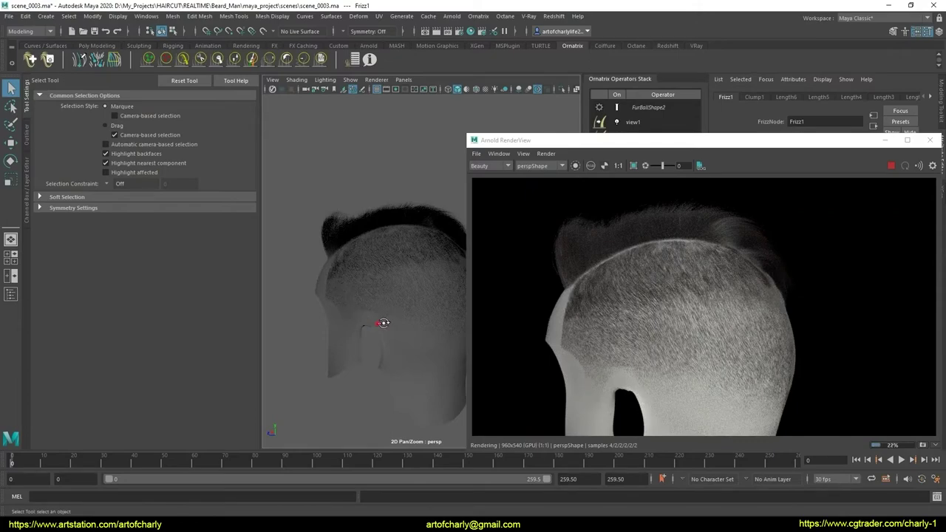
left_click_drag(382, 264, 411, 325, "alt")
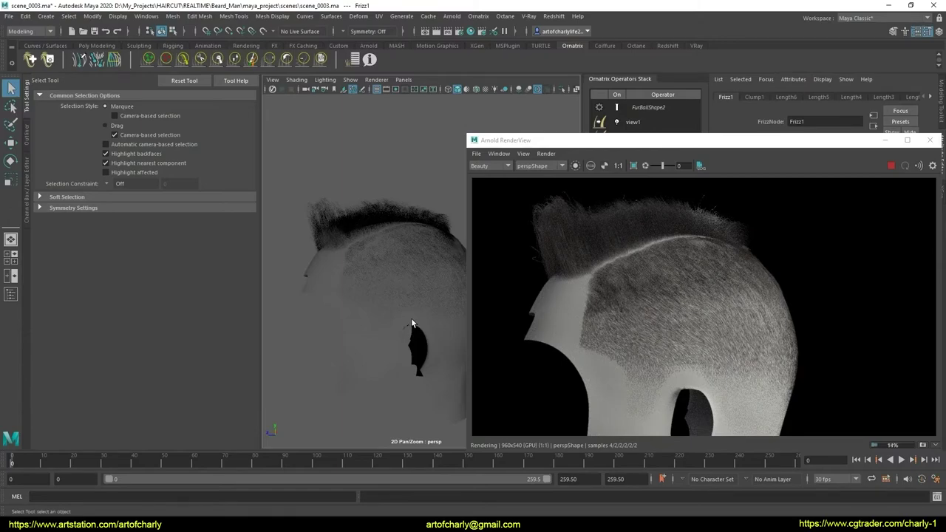
mouse_move(413, 308)
left_mouse_down("alt")
mouse_move(407, 295)
mouse_move(399, 323)
mouse_move(391, 301)
left_mouse_up("alt")
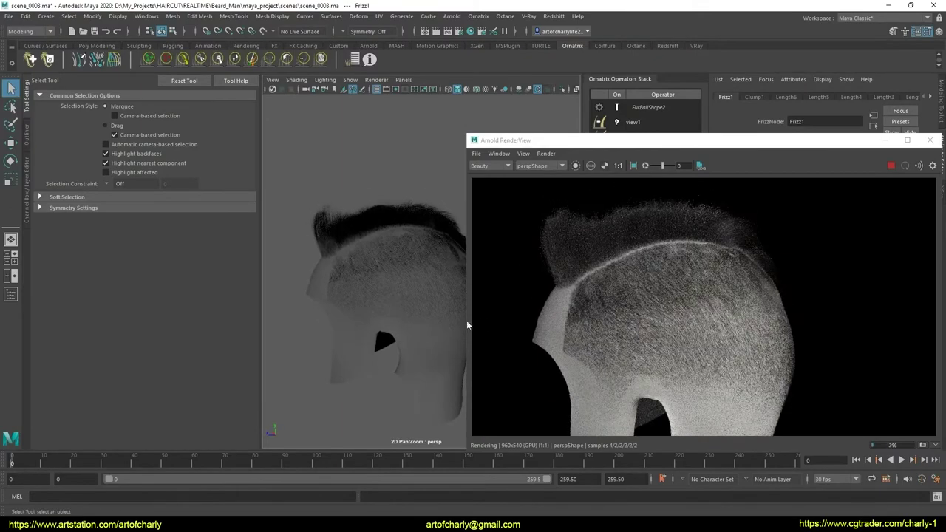
mouse_move(444, 319)
left_mouse_down("alt")
mouse_move(353, 310)
mouse_move(363, 314)
left_mouse_up("alt")
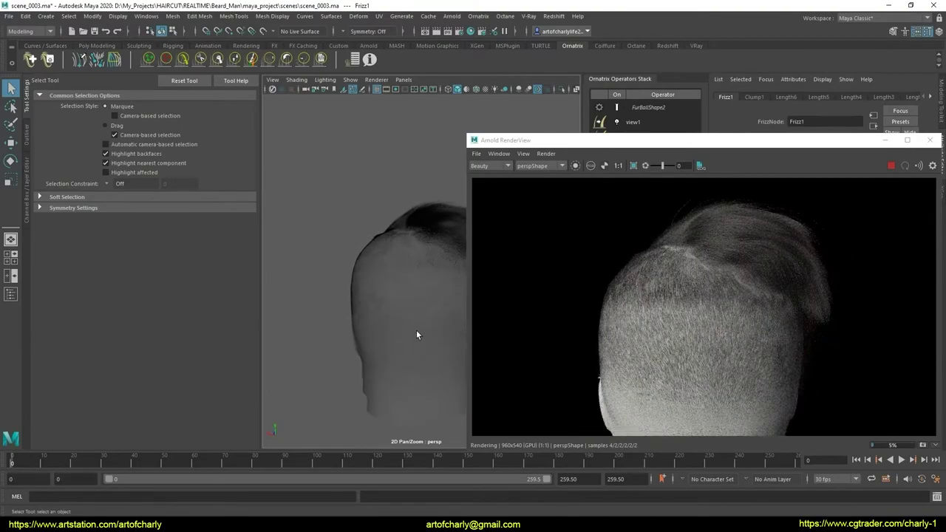
mouse_move(416, 330)
left_mouse_down("alt")
mouse_move(393, 305)
mouse_move(407, 302)
left_mouse_up("alt")
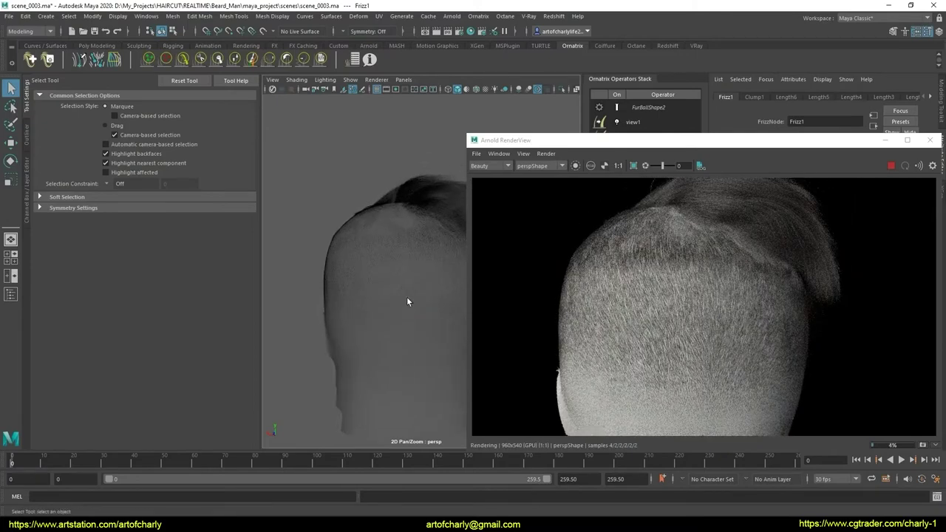
left_click_drag(416, 298, 394, 317, "alt")
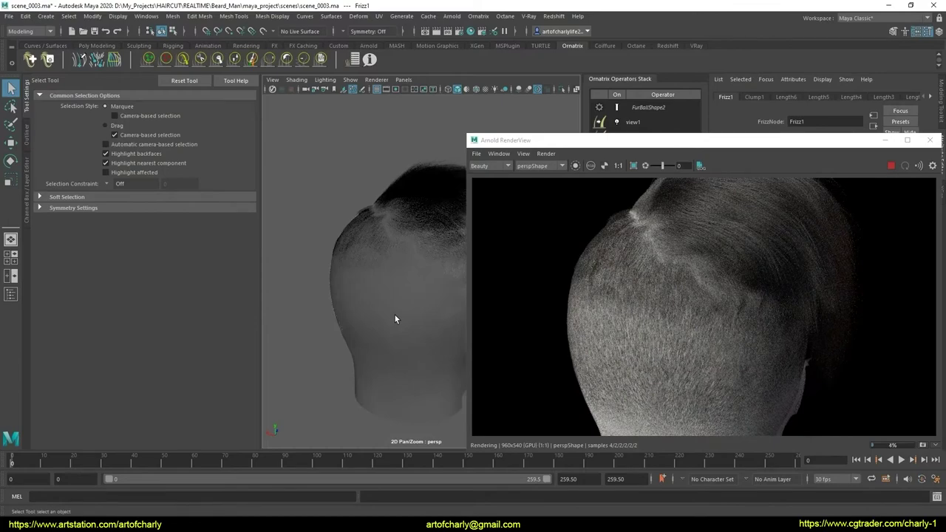
mouse_move(418, 319)
left_mouse_down("alt")
mouse_move(433, 306)
mouse_move(387, 303)
mouse_move(481, 302)
left_mouse_up("alt")
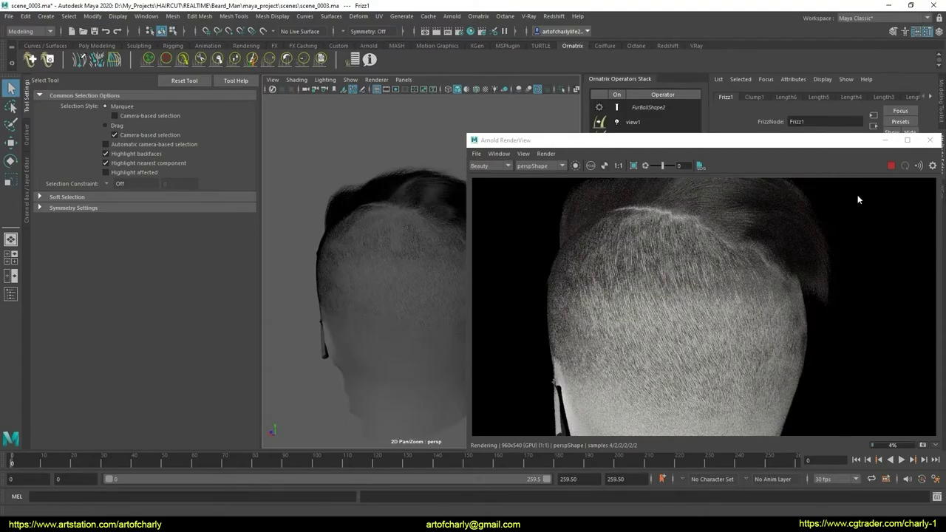
mouse_move(413, 264)
left_mouse_down("alt")
mouse_move(401, 263)
mouse_move(456, 260)
mouse_move(408, 273)
left_mouse_up("alt")
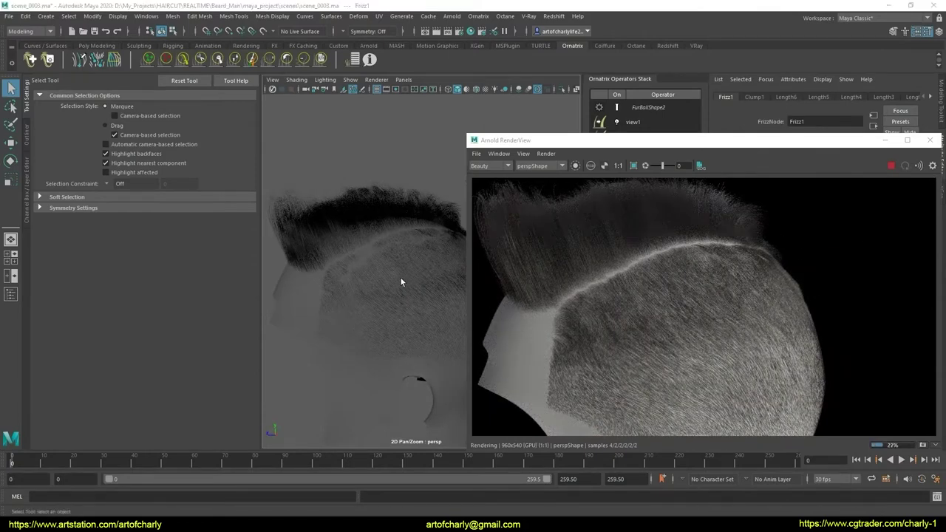
scroll(403, 274, "up", 3)
left_click_drag(397, 263, 376, 306, "alt")
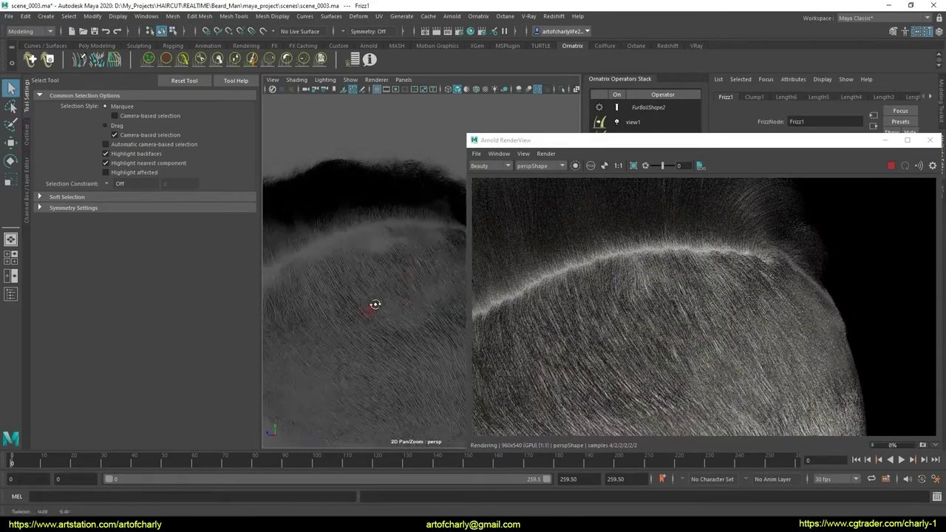
left_click_drag(727, 140, 481, 207)
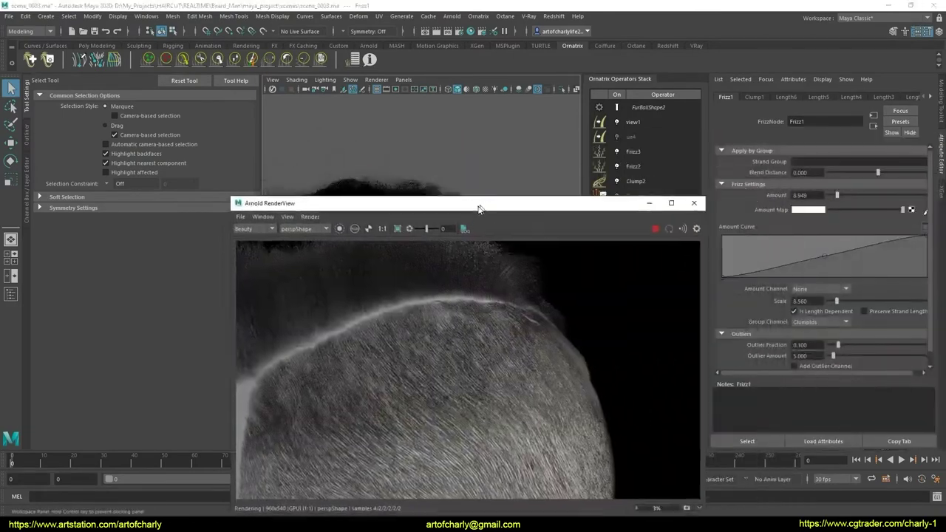
Set the view1 strand Width to 0.007
left_click(661, 125)
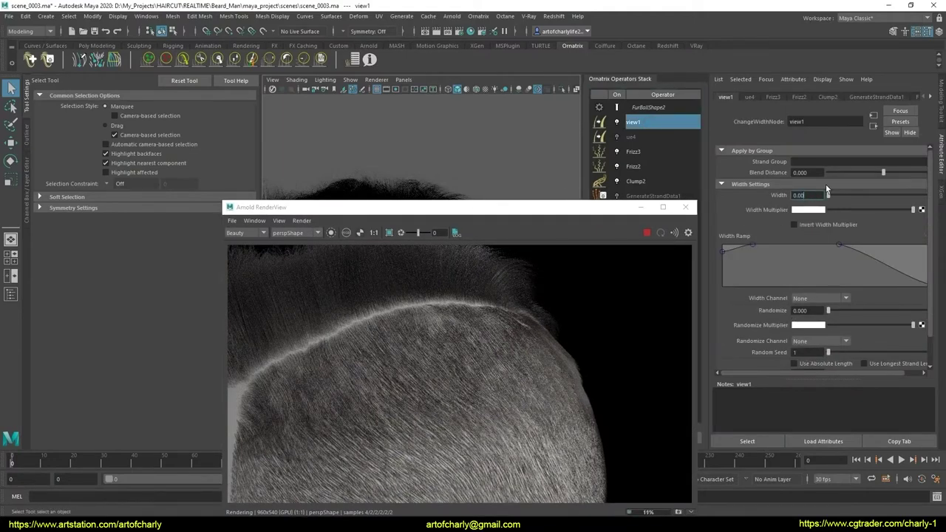
type("7")
key("Return")
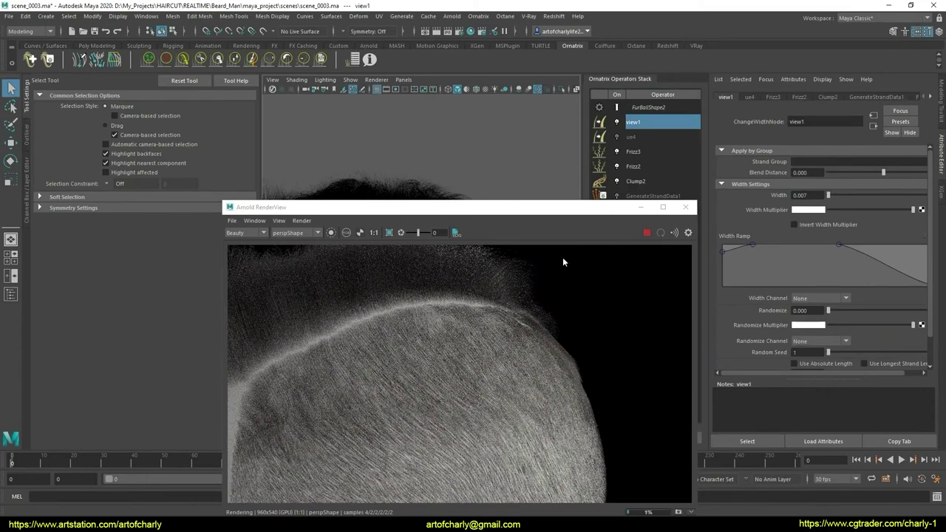
Check the hairline in the render preview, then stop the IPR and close Arnold RenderView
left_click_drag(520, 218, 724, 216)
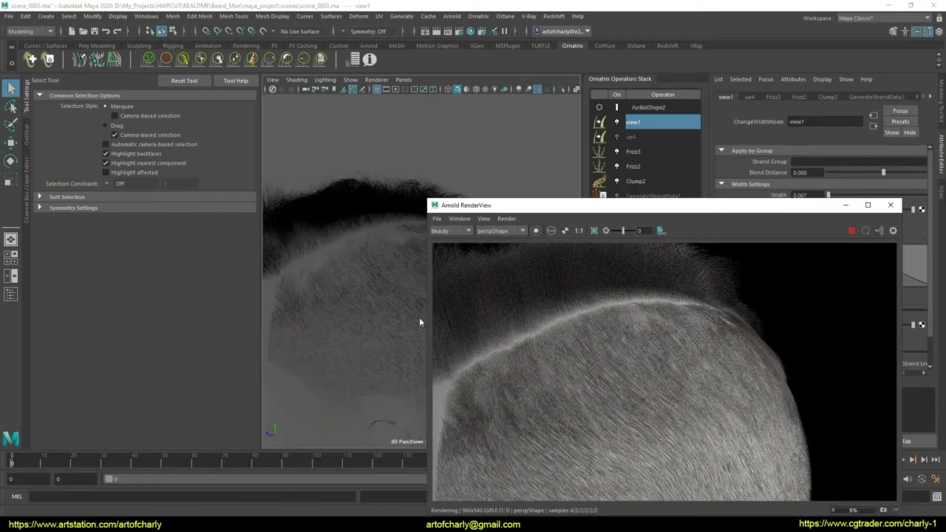
left_click_drag(375, 316, 369, 317, "alt")
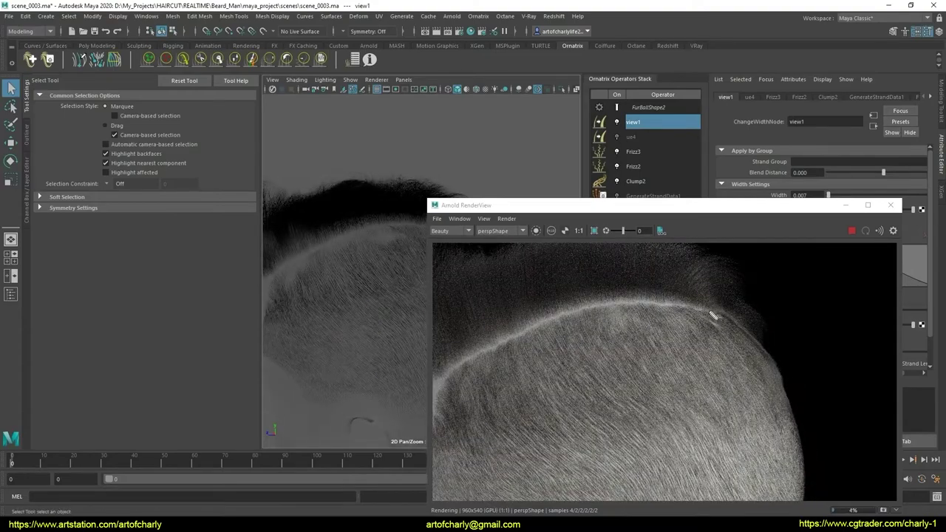
left_click_drag(706, 304, 739, 325)
left_click(851, 230)
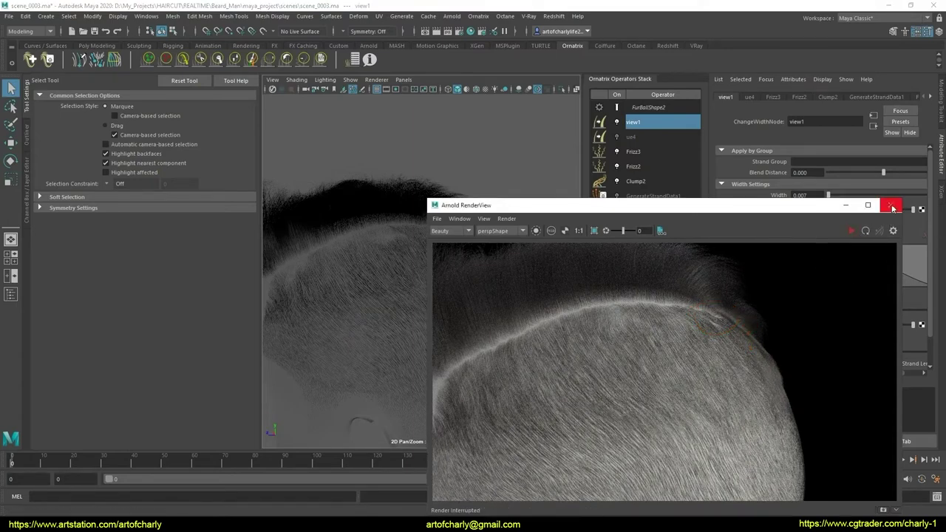
left_click(892, 206)
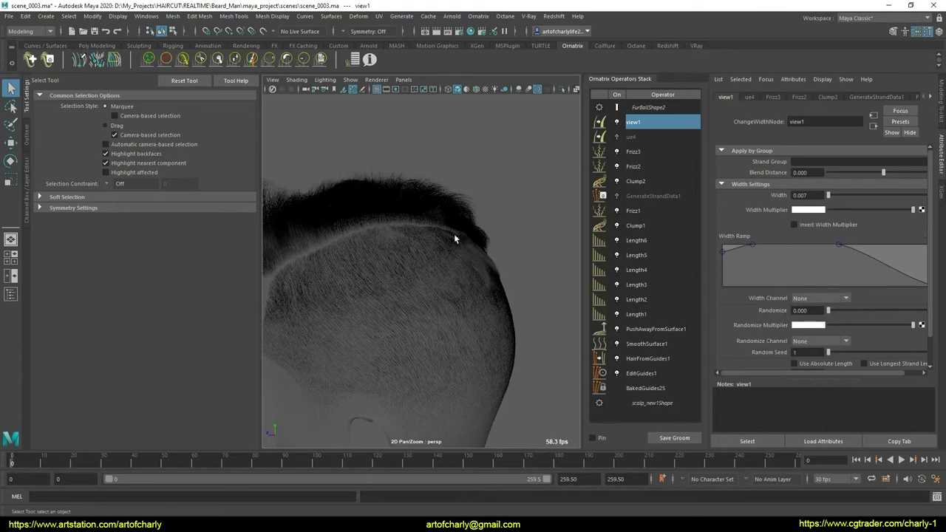
Zoom in on the hairline and disable Frizz1, Clump1, Length6 and Length5
right_click_drag(454, 238, 456, 248, "alt")
mouse_move(471, 258)
right_mouse_down("alt")
mouse_move(473, 224)
mouse_move(473, 253)
mouse_move(454, 271)
mouse_move(458, 297)
right_mouse_up("alt")
mouse_move(458, 298)
left_mouse_down("alt")
mouse_move(468, 337)
mouse_move(517, 317)
left_mouse_up("alt")
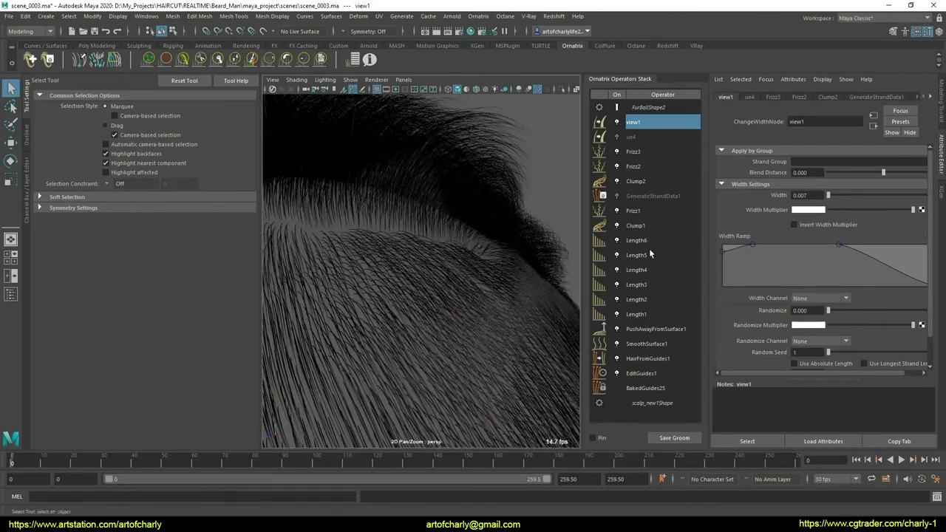
left_click(617, 210)
left_click(617, 225)
left_click(617, 240)
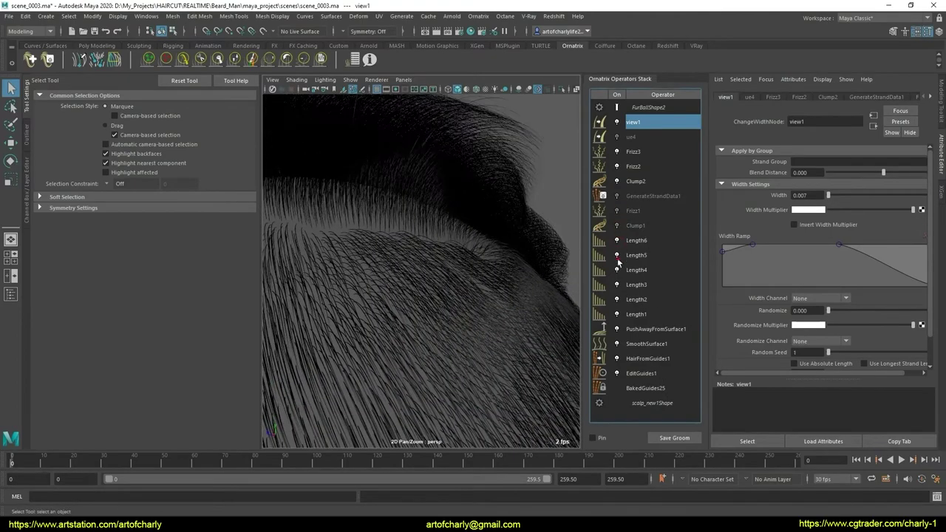
left_click(617, 255)
Disable Length4–1, PushAwayFromSurface1, SmoothSurface1 and HairFromGuides1, then select EditGuides1
left_click(617, 270)
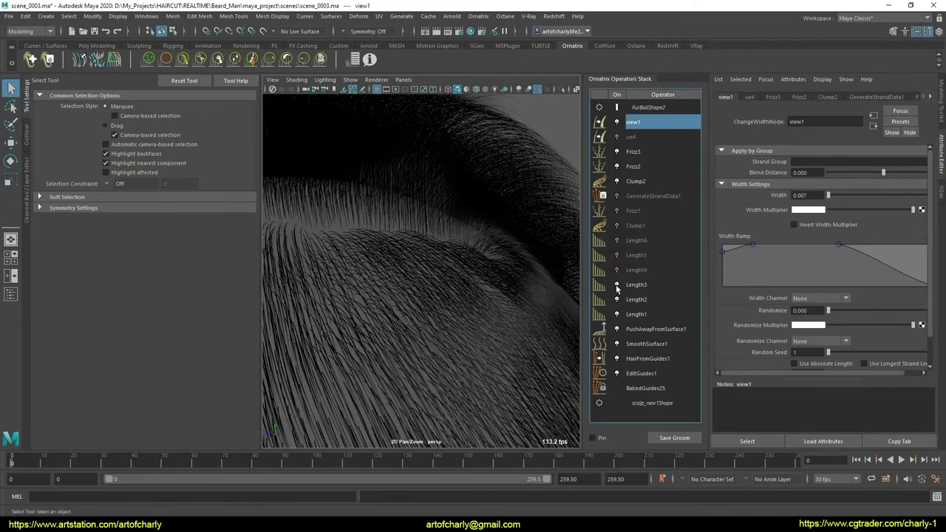
left_click(617, 284)
left_click(617, 299)
left_click(617, 314)
left_click(617, 328)
left_click(617, 343)
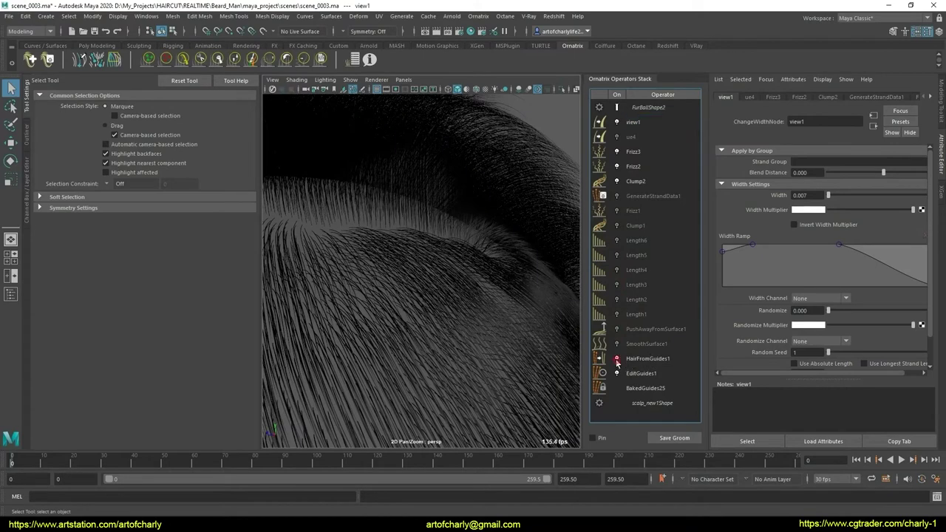
left_click(617, 359)
left_click(642, 368)
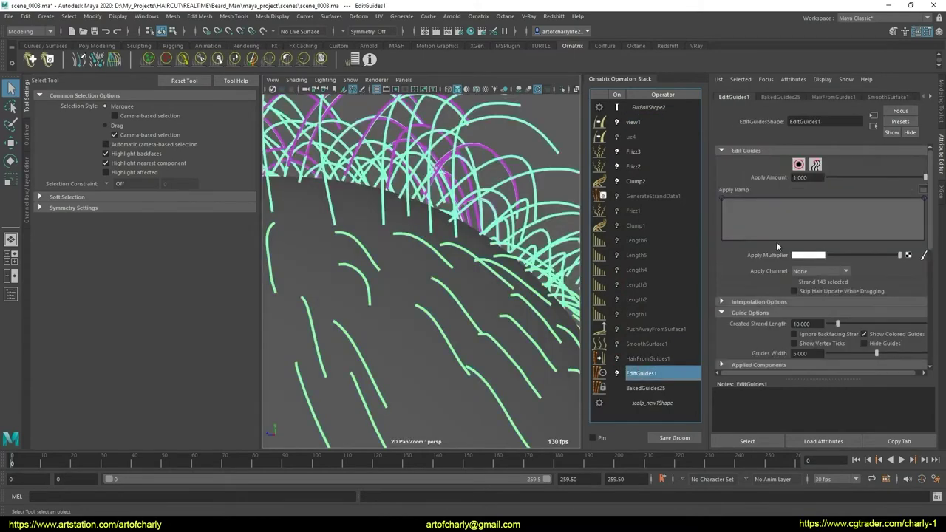
Select the red guide strand near the hairline and switch to the Comb Brush
left_click(798, 165)
left_click(469, 255)
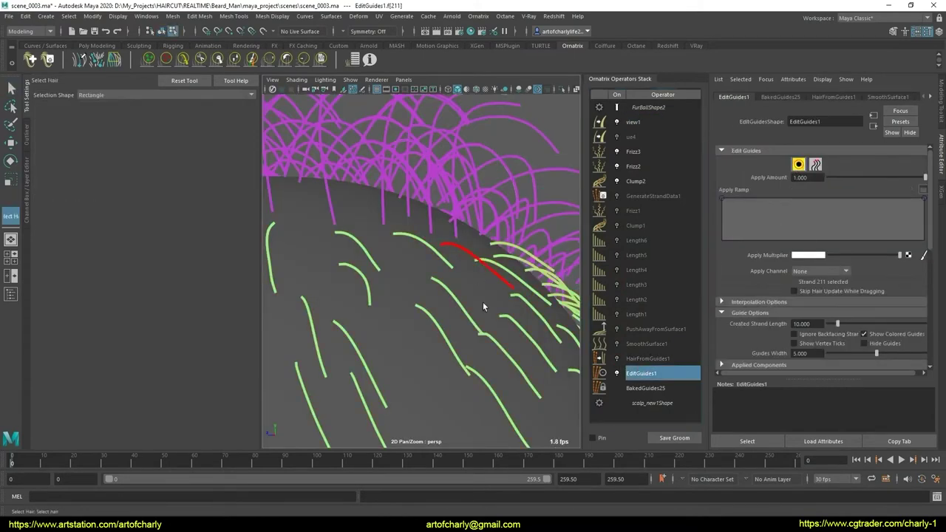
mouse_move(483, 301)
right_mouse_down("alt")
mouse_move(476, 288)
mouse_move(475, 306)
right_mouse_up("alt")
mouse_move(475, 306)
left_mouse_down("alt")
mouse_move(438, 311)
mouse_move(488, 306)
mouse_move(472, 306)
mouse_move(521, 266)
mouse_move(340, 193)
left_mouse_up("alt")
left_click(521, 266)
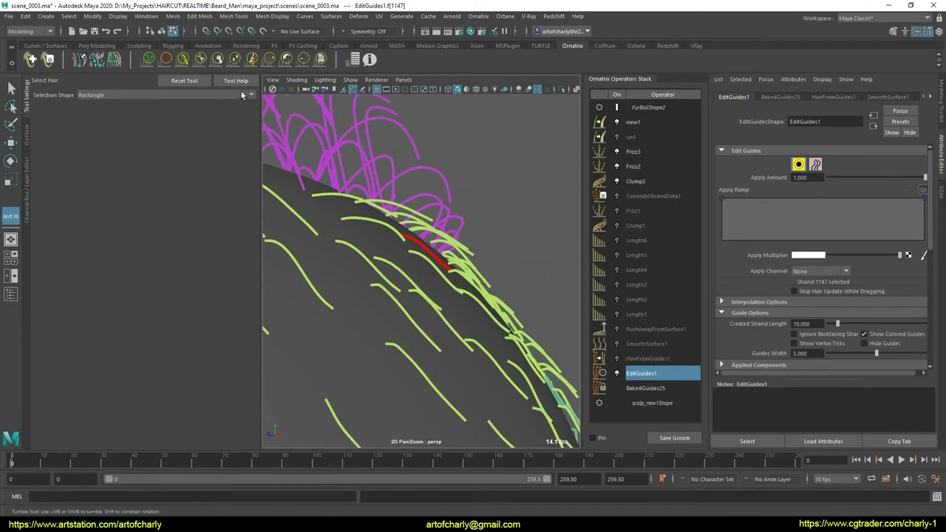
left_click(201, 59)
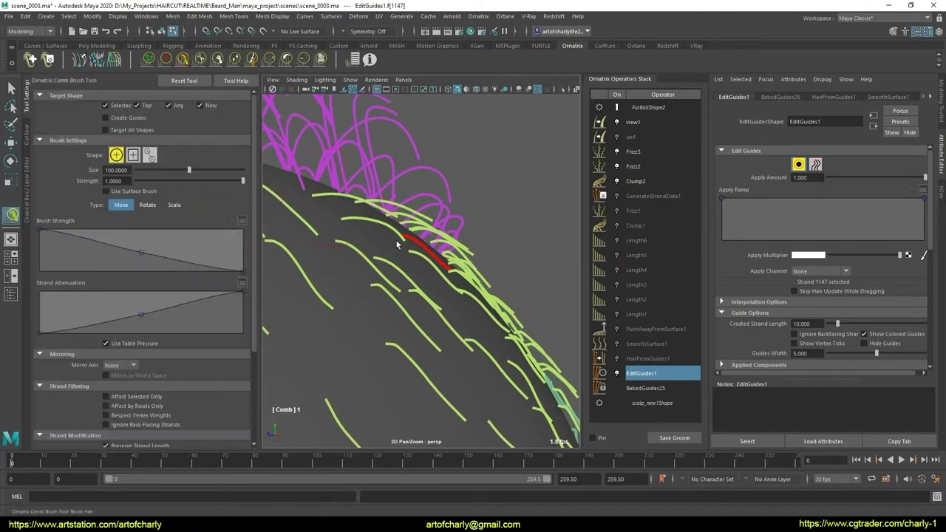
Turn on Affect Selected Only, raise the Strand Attenuation root, and comb the guide straighter
mouse_move(432, 251)
left_mouse_down("alt")
mouse_move(392, 266)
mouse_move(414, 260)
left_mouse_up("alt")
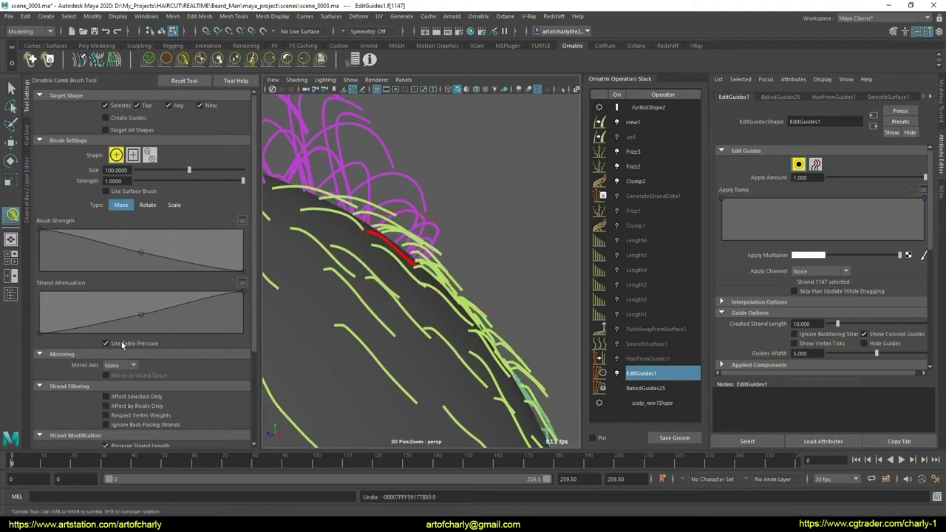
left_click(134, 397)
scroll(172, 344, "down", 2)
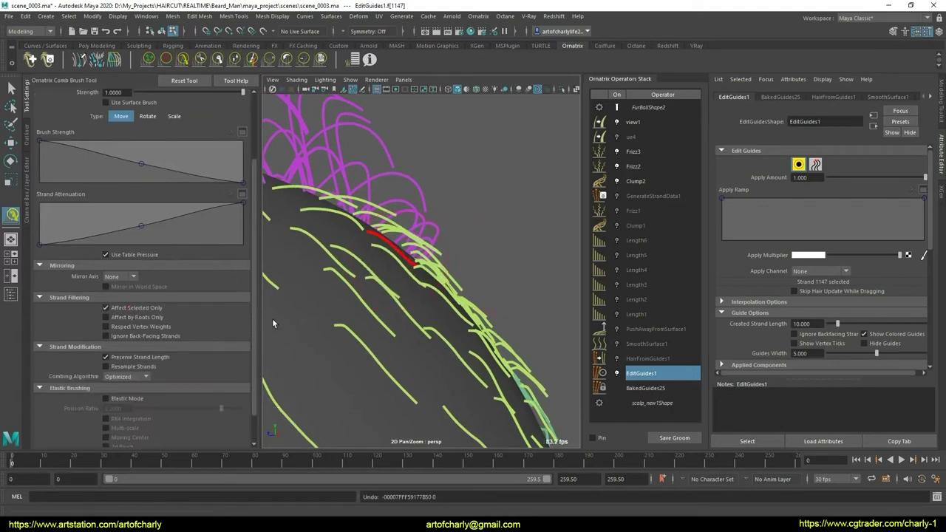
left_click_drag(39, 244, 39, 237)
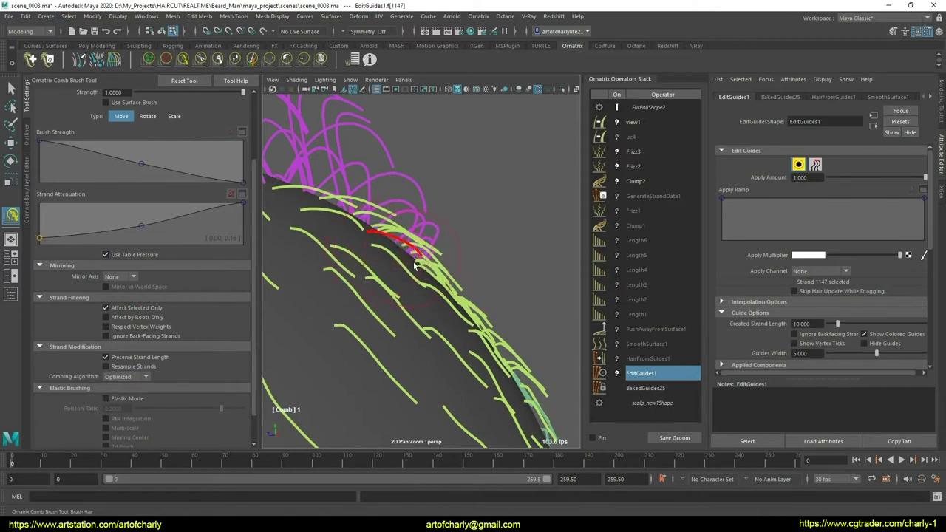
left_click_drag(392, 258, 365, 254)
left_click_drag(454, 260, 412, 273, "alt")
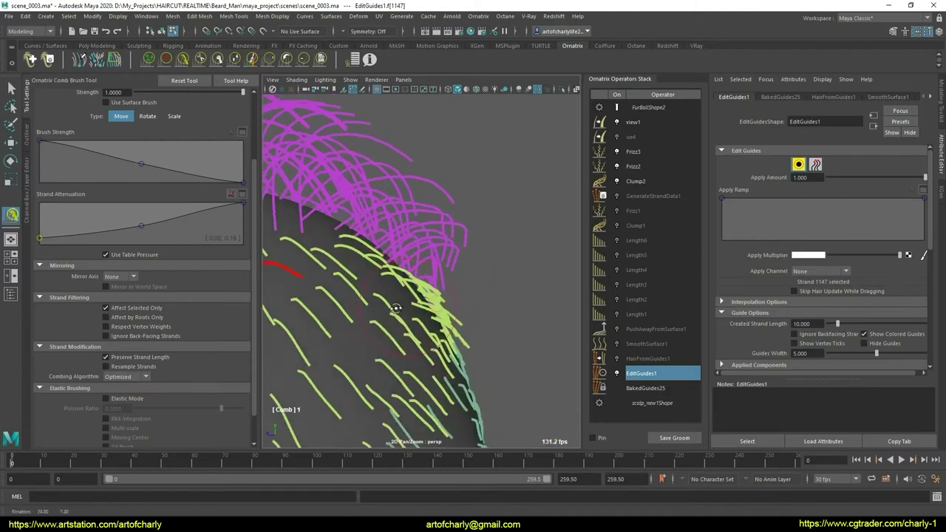
Re-enable HairFromGuides1, SmoothSurface1 and PushAwayFromSurface1
left_click(640, 358)
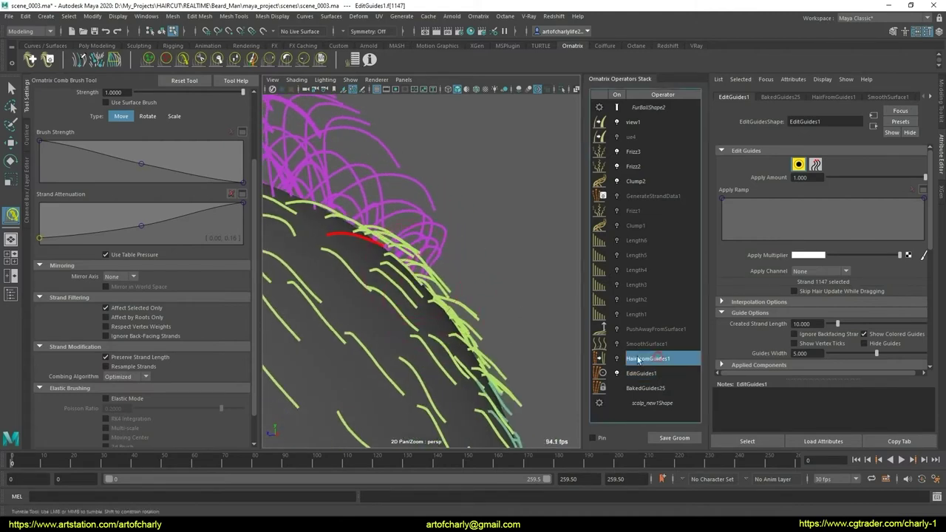
left_click(617, 358)
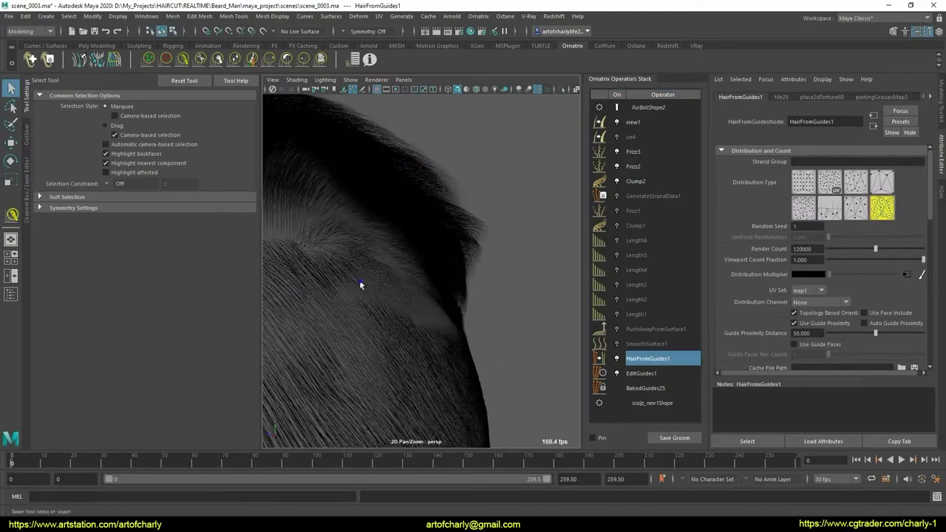
mouse_move(360, 285)
left_mouse_down("alt")
mouse_move(446, 247)
mouse_move(360, 267)
mouse_move(318, 257)
mouse_move(348, 279)
mouse_move(384, 273)
mouse_move(385, 247)
mouse_move(332, 258)
mouse_move(338, 246)
mouse_move(430, 259)
left_mouse_up("alt")
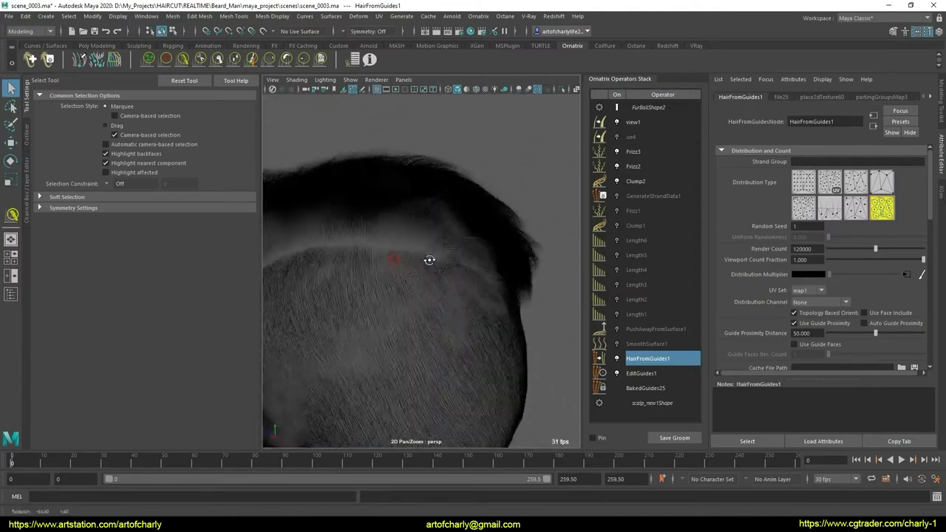
left_click(641, 344)
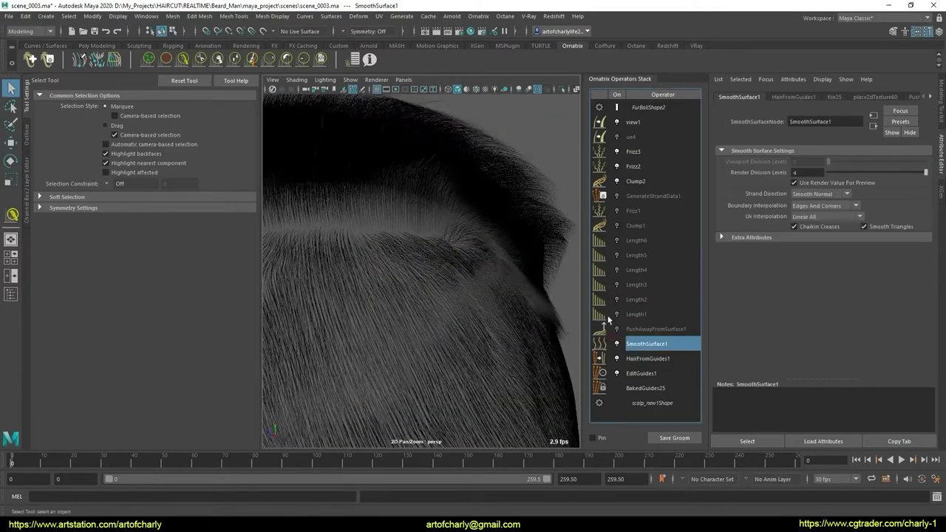
left_click(643, 328)
left_click(617, 329)
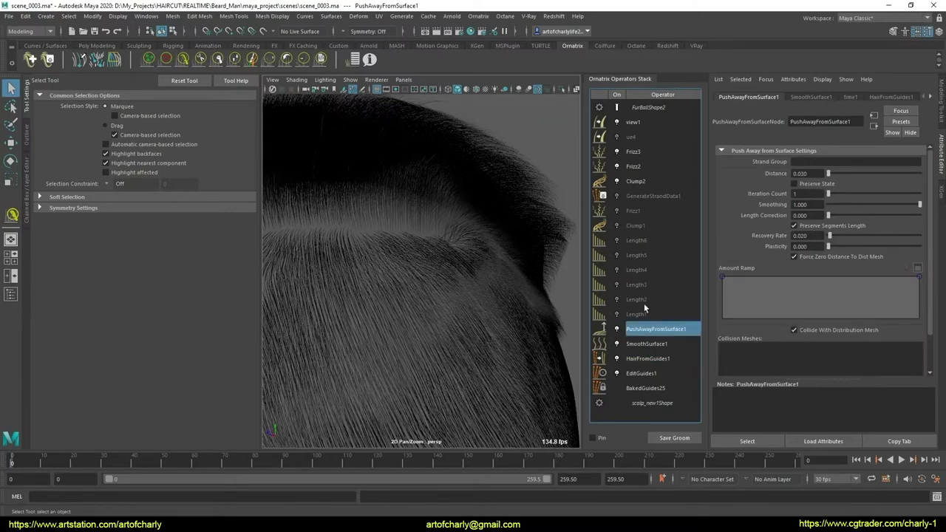
Turn the Length1–6 operators back on
left_click(629, 317)
left_click(617, 314)
left_click(617, 300)
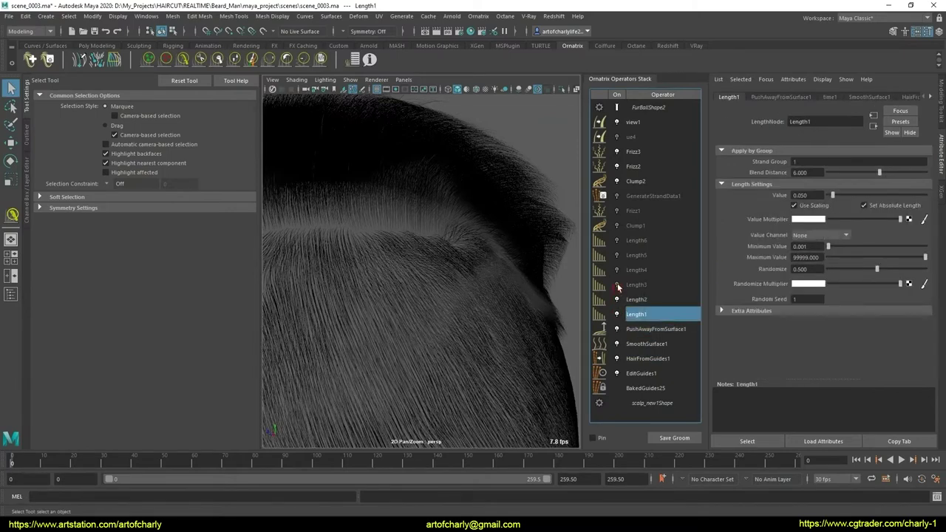
left_click(617, 285)
left_click(617, 269)
left_click(617, 255)
left_click(617, 240)
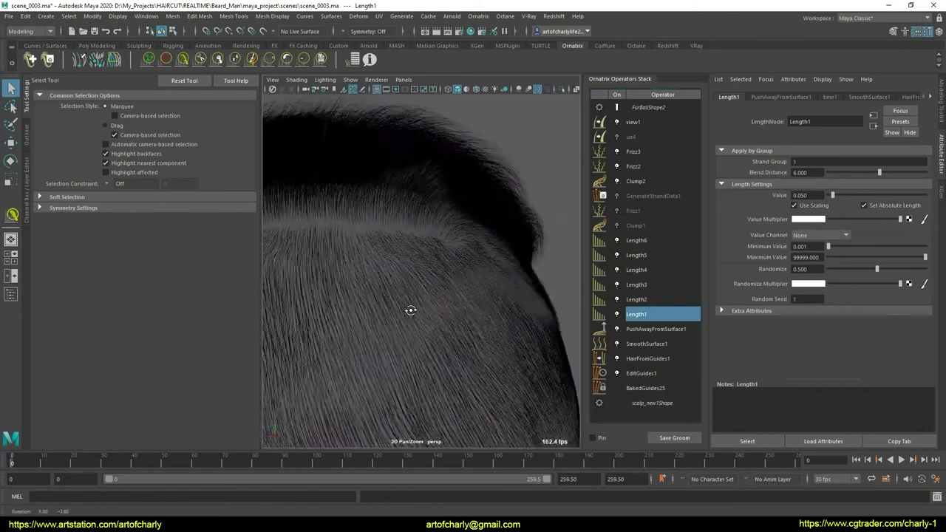
Re-enable Clump1 and Frizz1, toggling Frizz1 off and on to compare the look
left_click(635, 226)
left_click(617, 225)
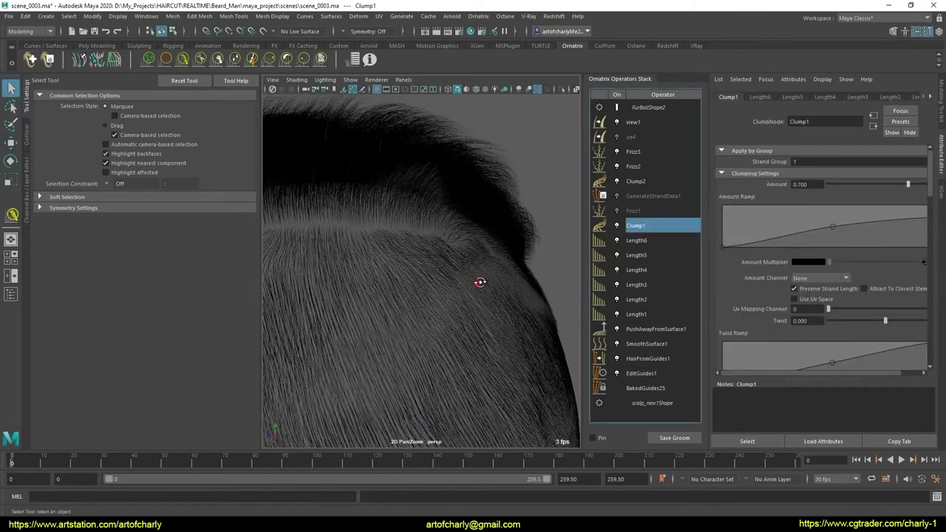
scroll(761, 294, "down", 2)
scroll(761, 294, "down", 3)
scroll(748, 294, "down", 1)
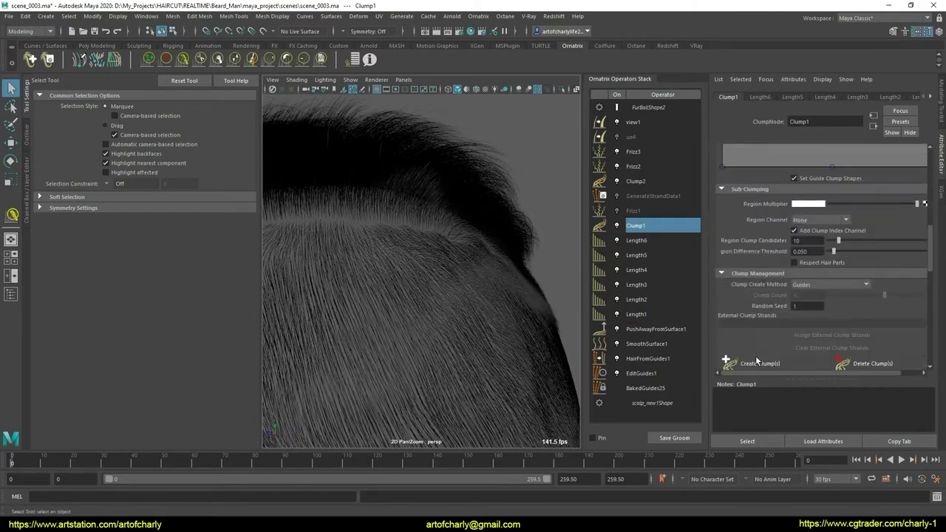
left_click(633, 211)
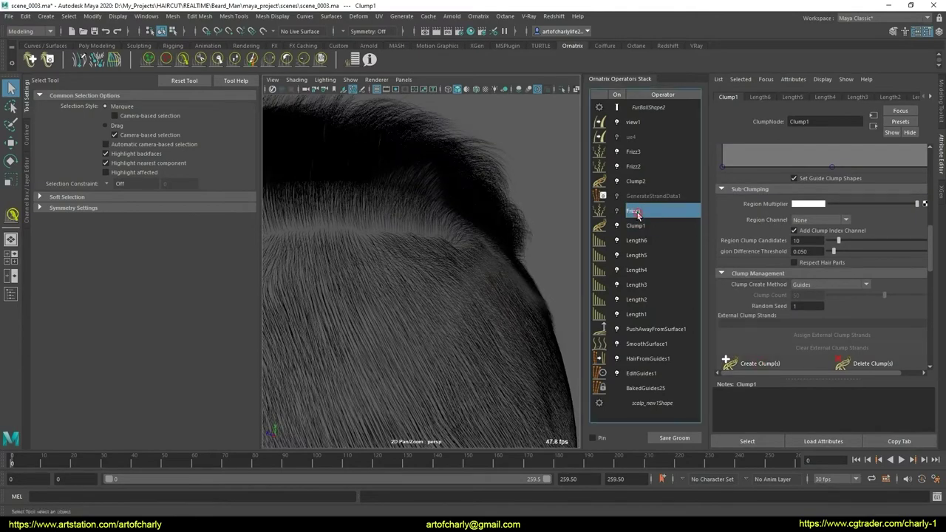
left_click(617, 211)
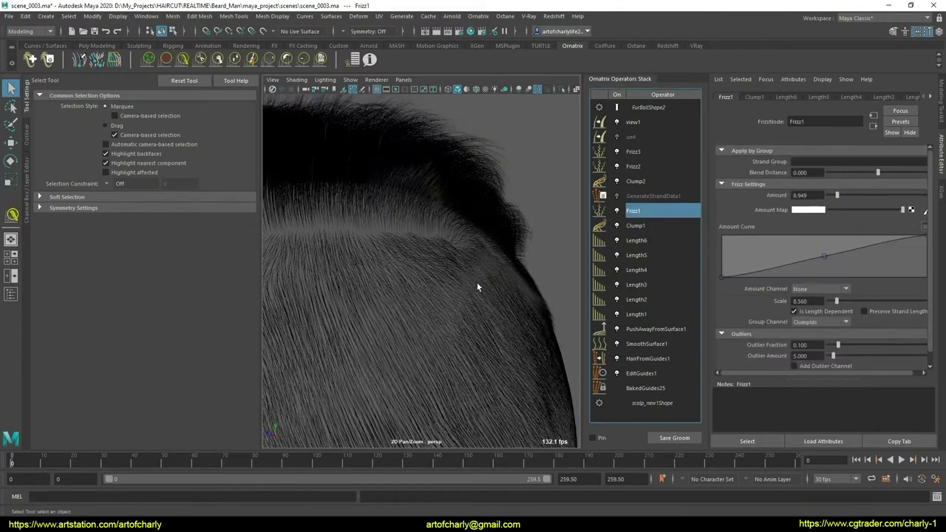
left_click_drag(477, 287, 439, 286, "alt")
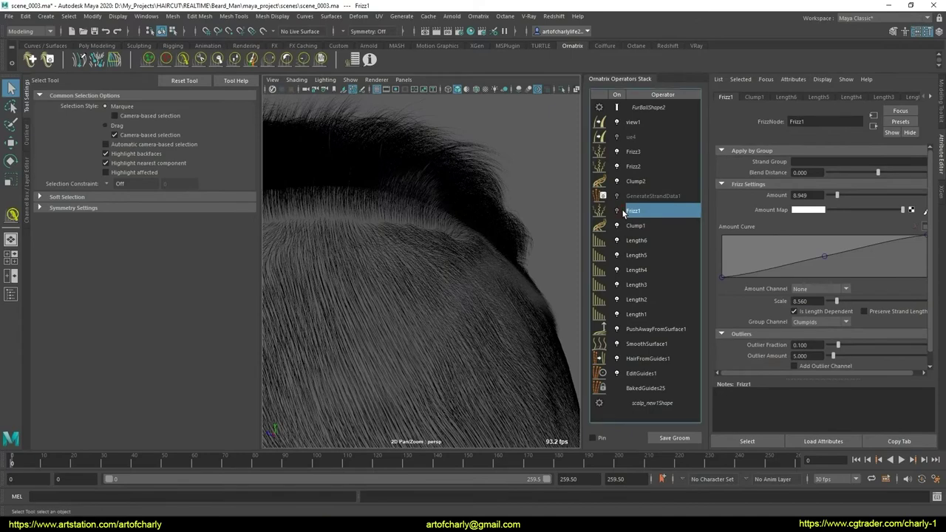
left_click(620, 211)
left_click(621, 211)
left_click(637, 225)
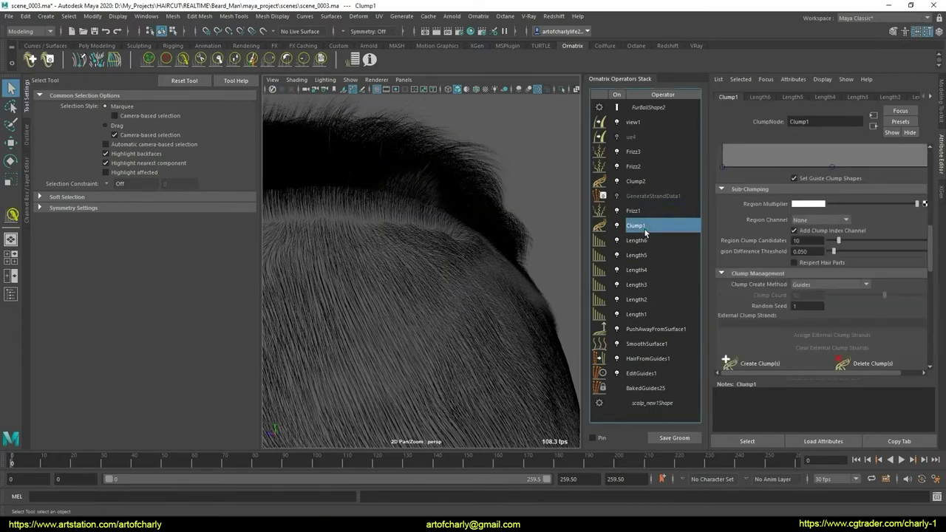
scroll(753, 280, "up", 5)
scroll(750, 312, "up", 5)
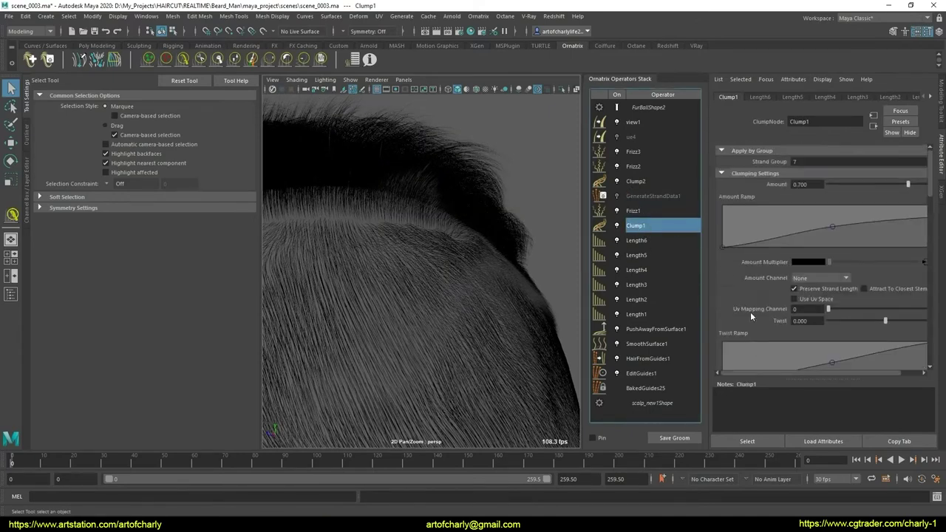
Set Clump1's Strand Group to 6,7 and toggle Clump1 to compare the clumping
left_click(801, 162)
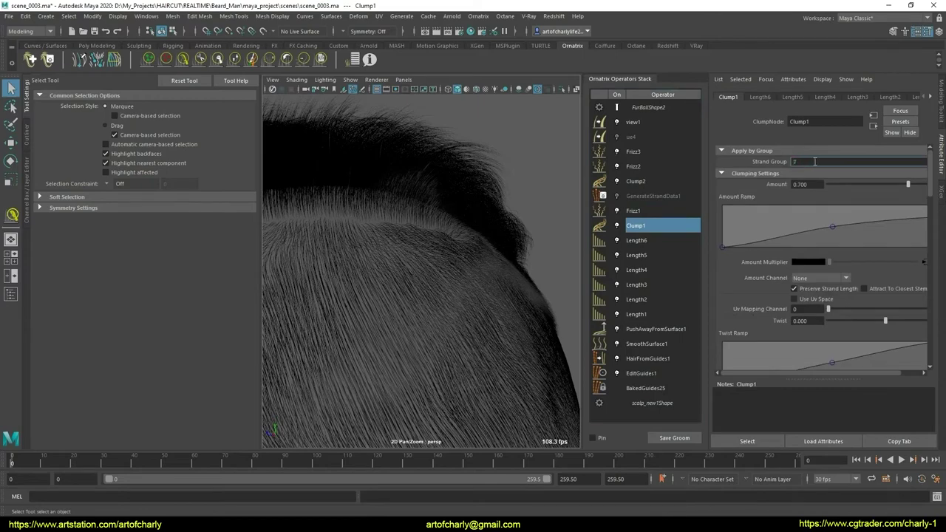
mouse_move(814, 162)
type("67")
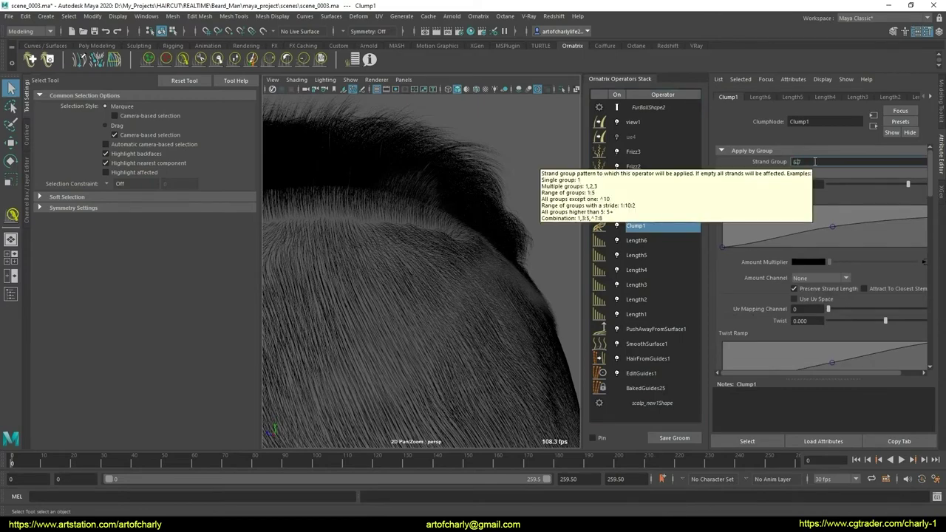
key("Return")
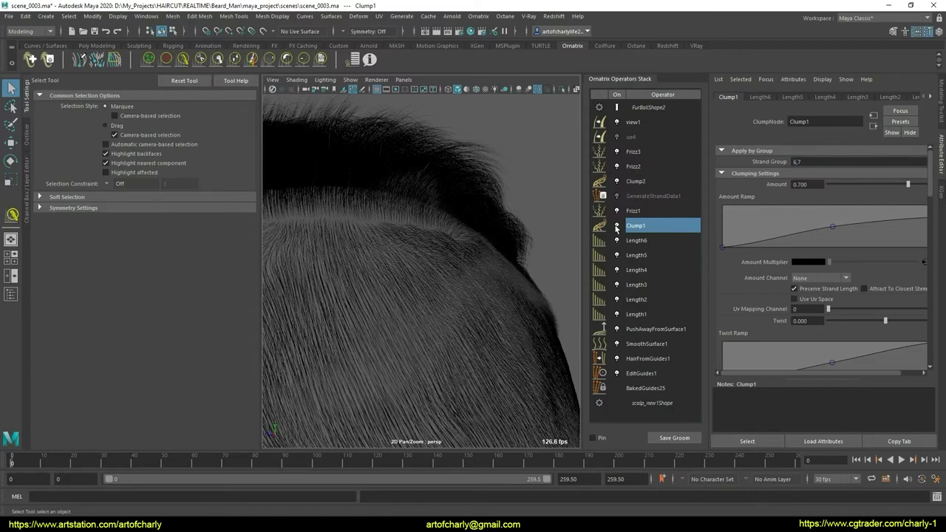
left_click(616, 226)
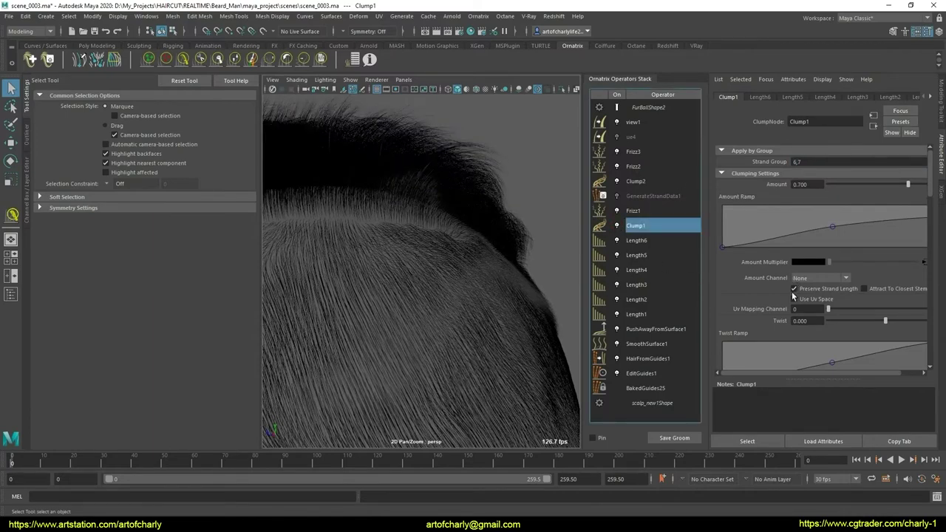
scroll(792, 292, "down", 3)
scroll(784, 304, "down", 3)
scroll(776, 292, "down", 3)
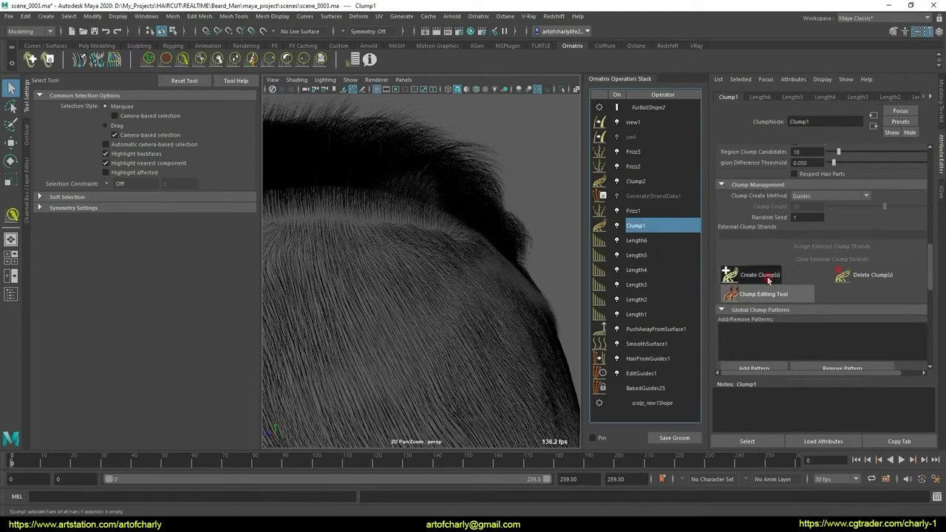
Copy the 6,7 strand group value and start editing Clump2's Strand Group field
mouse_move(517, 254)
left_mouse_down("alt")
mouse_move(507, 270)
mouse_move(498, 249)
mouse_move(424, 267)
mouse_move(503, 278)
mouse_move(492, 276)
mouse_move(527, 264)
mouse_move(483, 262)
left_mouse_up("alt")
scroll(793, 264, "up", 3)
scroll(793, 265, "up", 3)
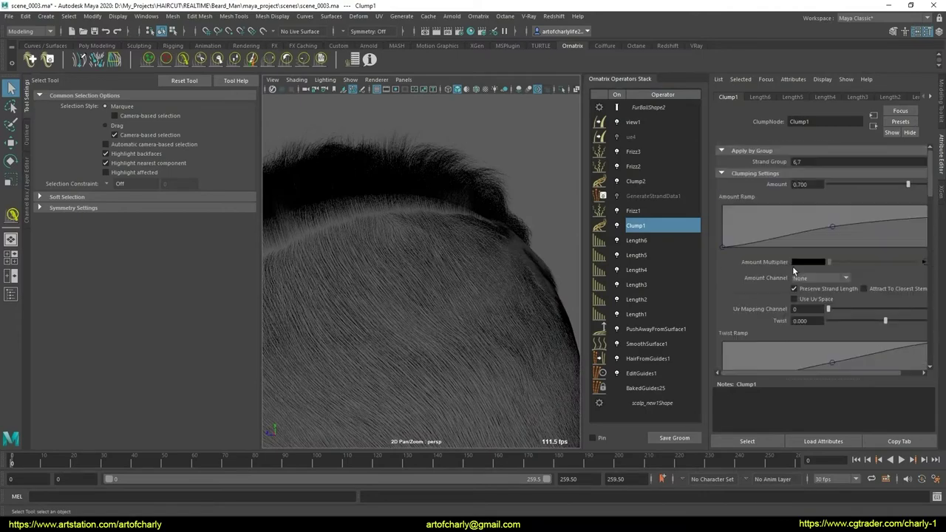
mouse_move(579, 249)
left_mouse_down("alt")
mouse_move(501, 260)
mouse_move(495, 249)
left_mouse_up("alt")
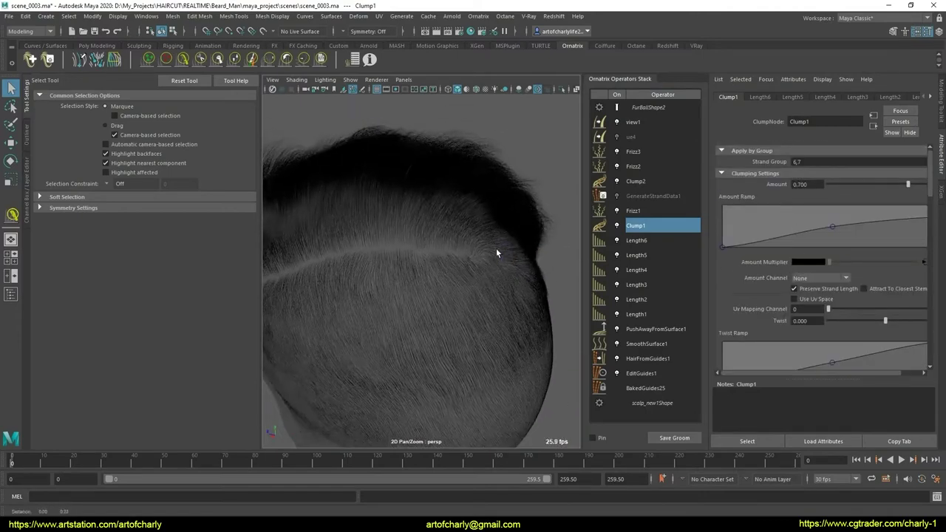
left_click(826, 161)
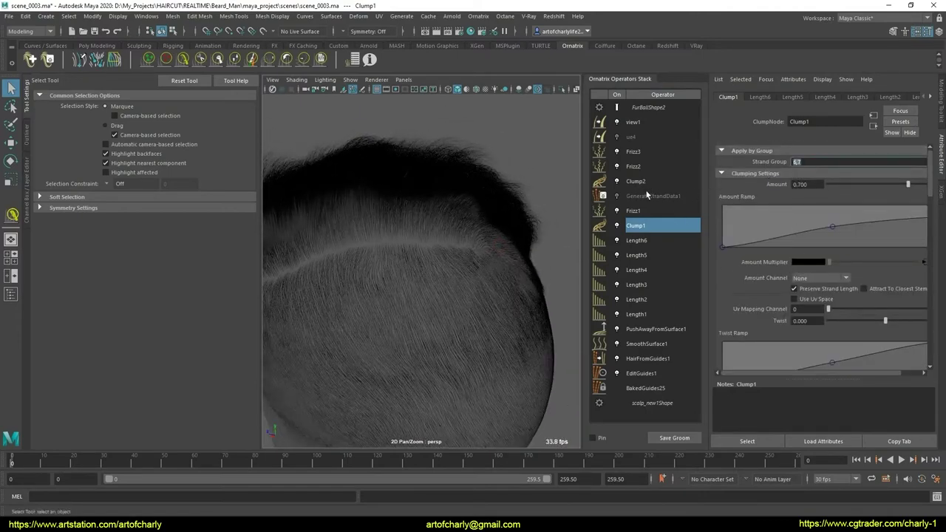
left_click(636, 182)
left_click(820, 162)
Commit strand groups 6,7 on Clump2 and create its clumps, inspecting them on the head
key("Return")
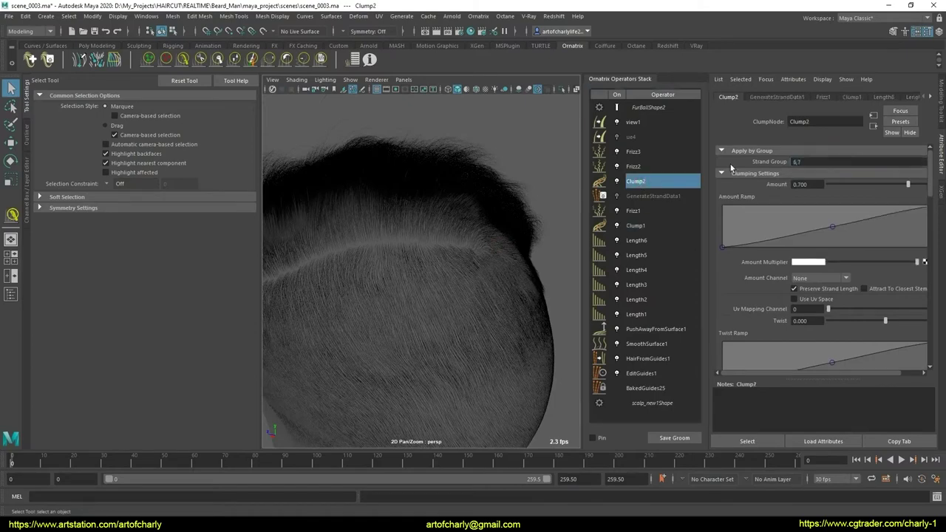
scroll(749, 332, "down", 4)
scroll(753, 313, "down", 4)
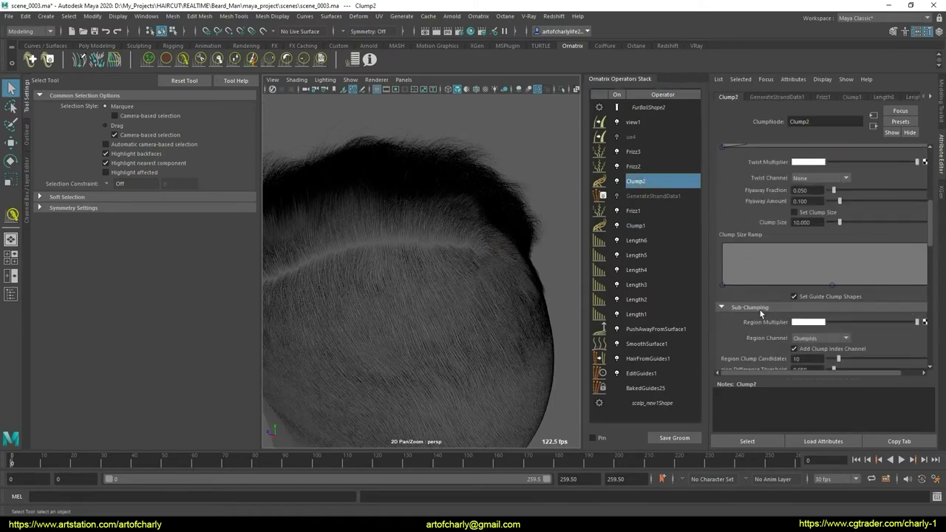
scroll(757, 336, "down", 3)
scroll(767, 328, "down", 3)
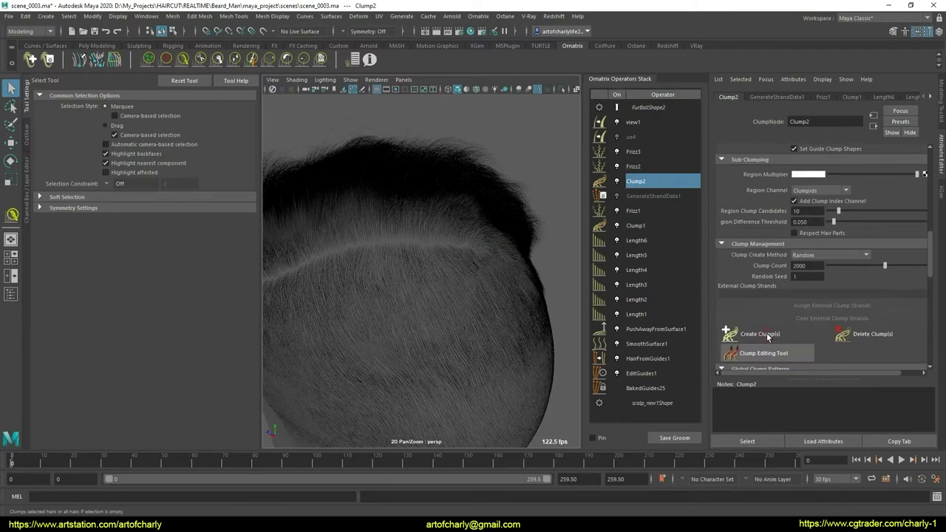
left_click(761, 334)
left_click_drag(484, 253, 483, 247, "alt")
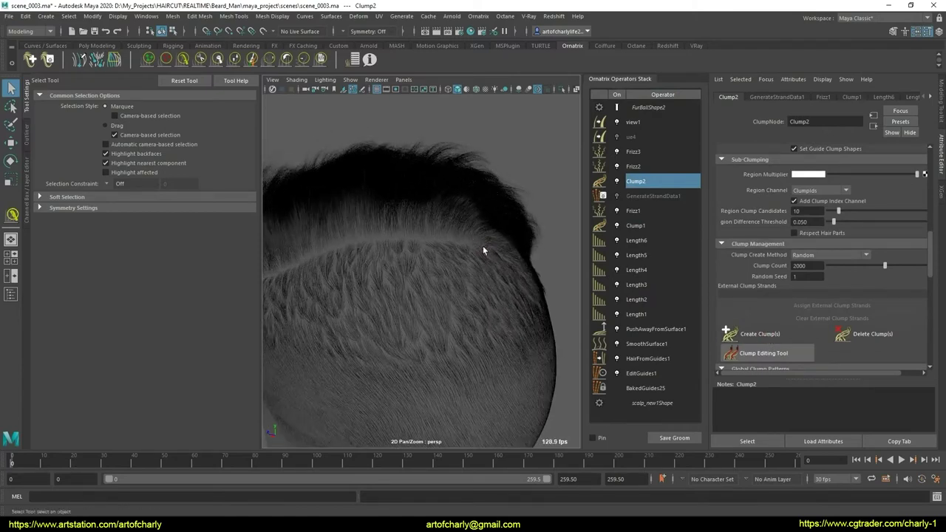
mouse_move(481, 323)
left_mouse_down("alt")
mouse_move(392, 301)
mouse_move(405, 323)
mouse_move(543, 316)
mouse_move(446, 312)
mouse_move(433, 337)
mouse_move(391, 296)
mouse_move(382, 317)
mouse_move(361, 303)
mouse_move(382, 327)
mouse_move(490, 313)
left_mouse_up("alt")
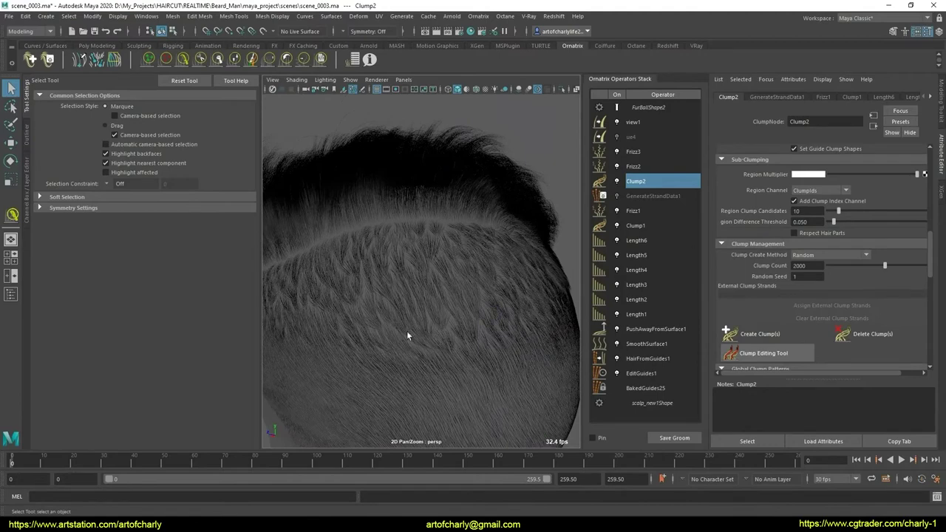
Regenerate the Clump2 clumps, re-enter Strand Group 6,7, and widen the Attribute Editor
left_click(760, 336)
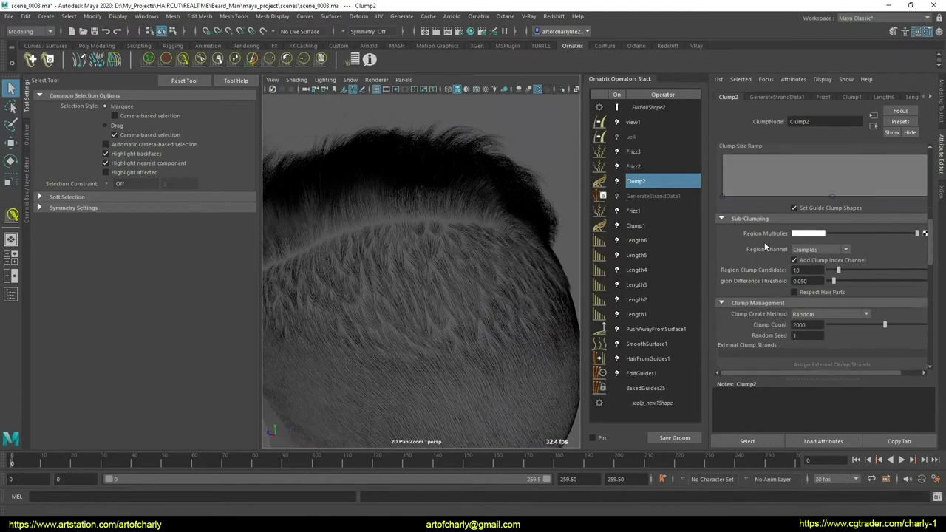
left_click(798, 161)
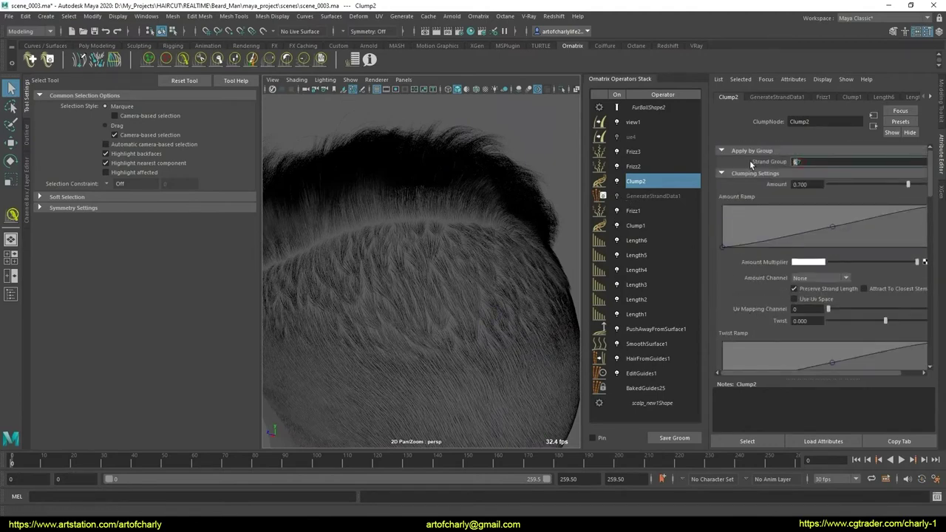
key("Return")
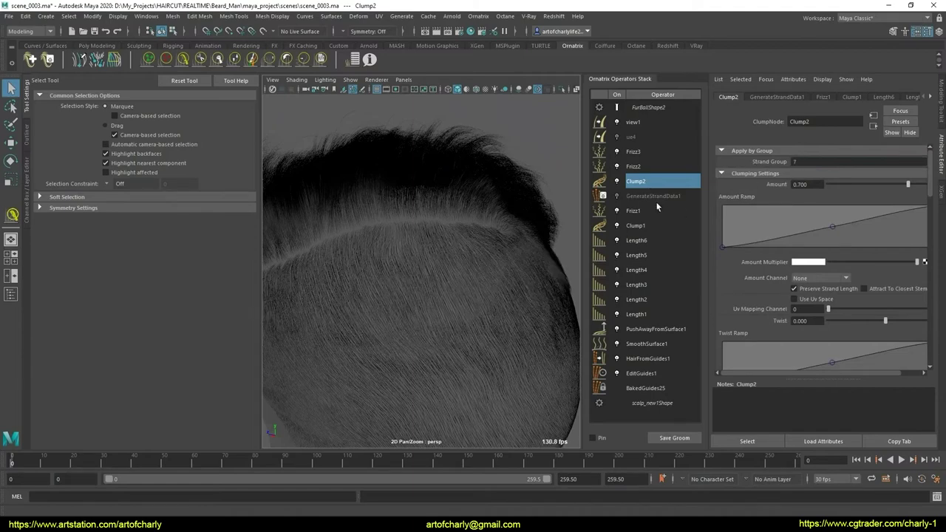
left_click(795, 162)
type("6,7")
key("Return")
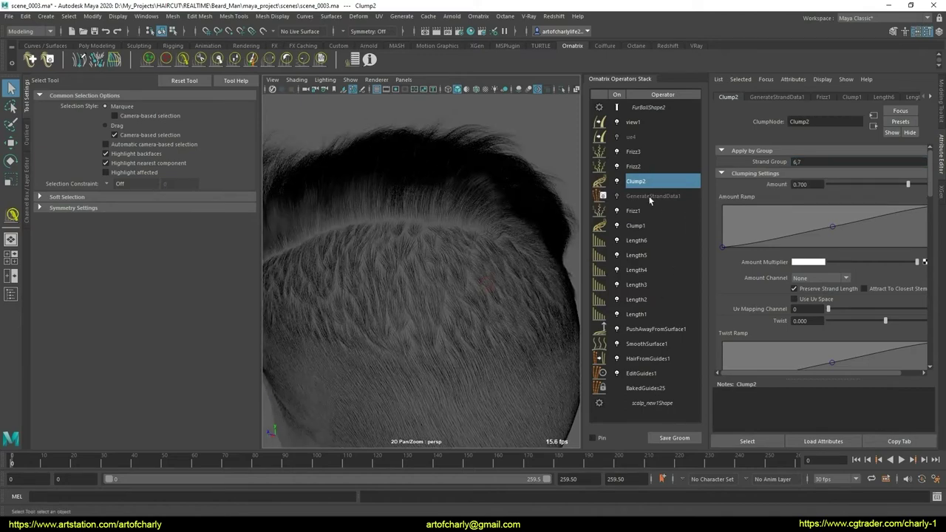
scroll(930, 189, "down", 2)
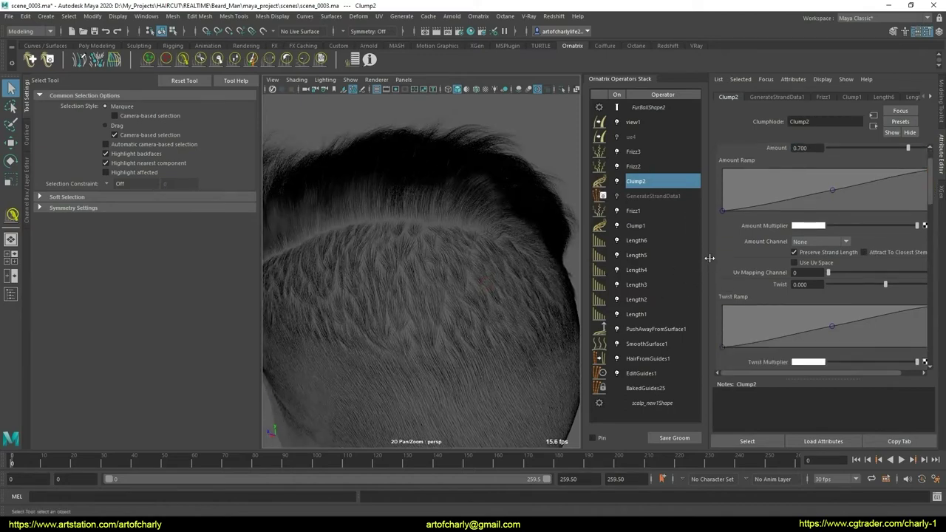
left_click_drag(709, 253, 673, 253)
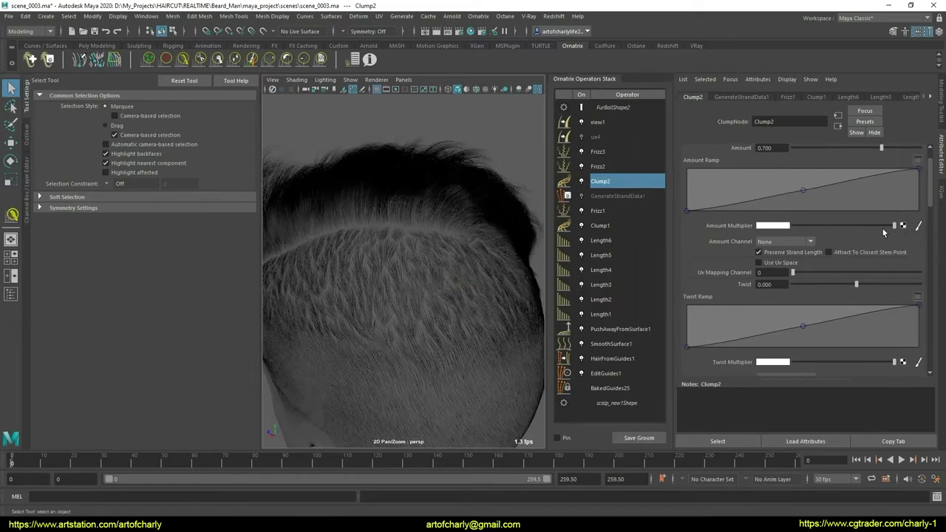
Disable the Frizz3 through HairFromGuides1 operators so only the guide curves show
left_click(581, 152)
left_click(581, 166)
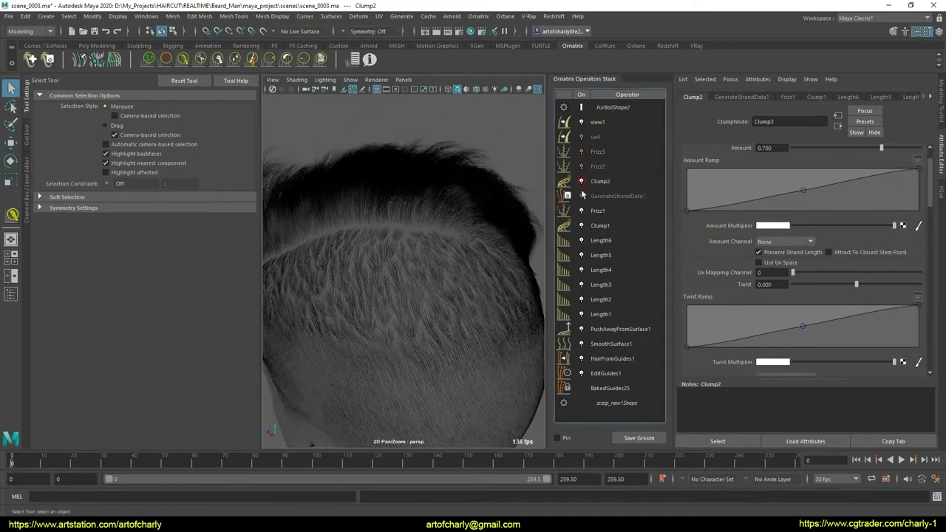
left_click(581, 210)
left_click(581, 226)
left_click(581, 240)
left_click(580, 255)
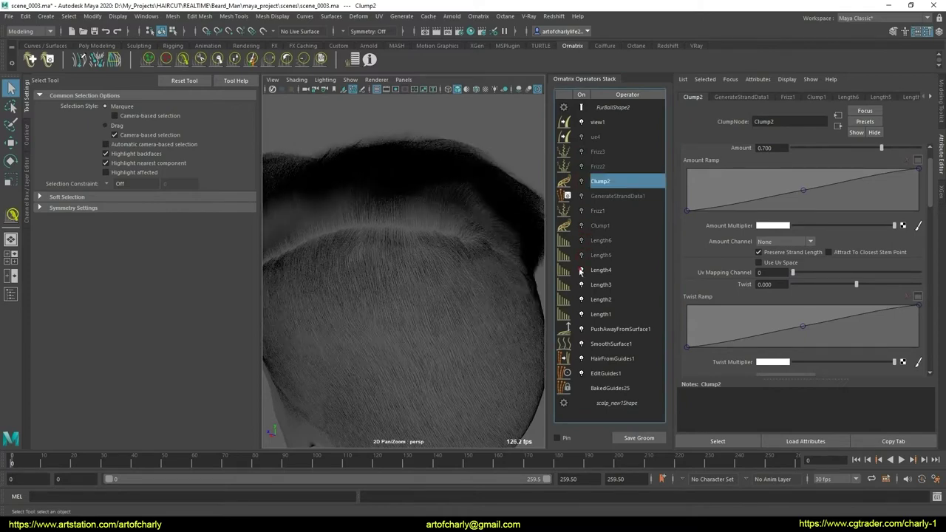
left_click(581, 270)
left_click(581, 284)
left_click(581, 300)
left_click(581, 314)
left_click(581, 329)
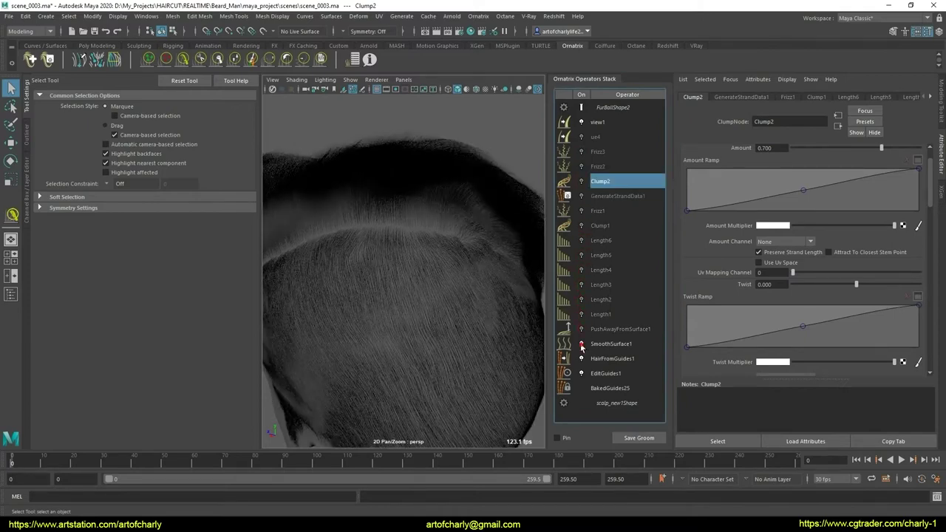
left_click(581, 344)
left_click(582, 359)
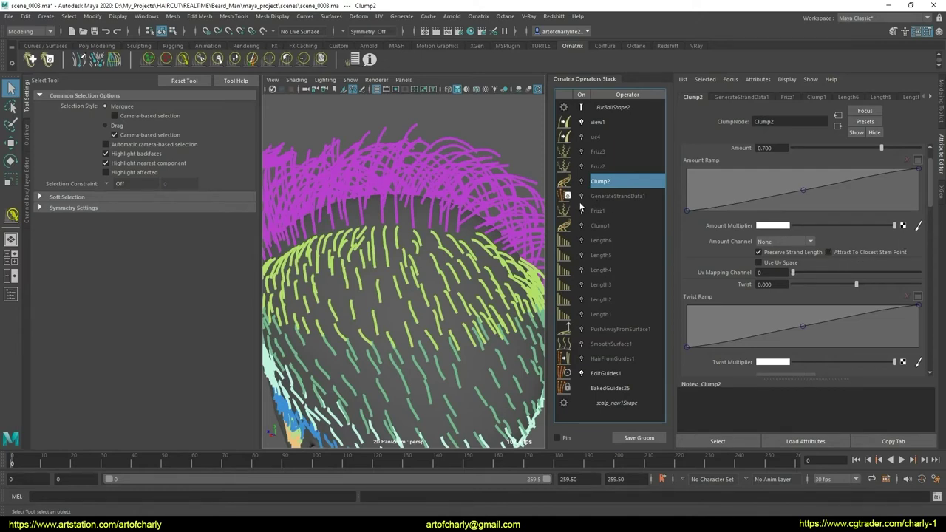
Turn HairFromGuides1, the Length, Clump1, Frizz1 and Clump2 operators back on to check the clumping
left_click(582, 364)
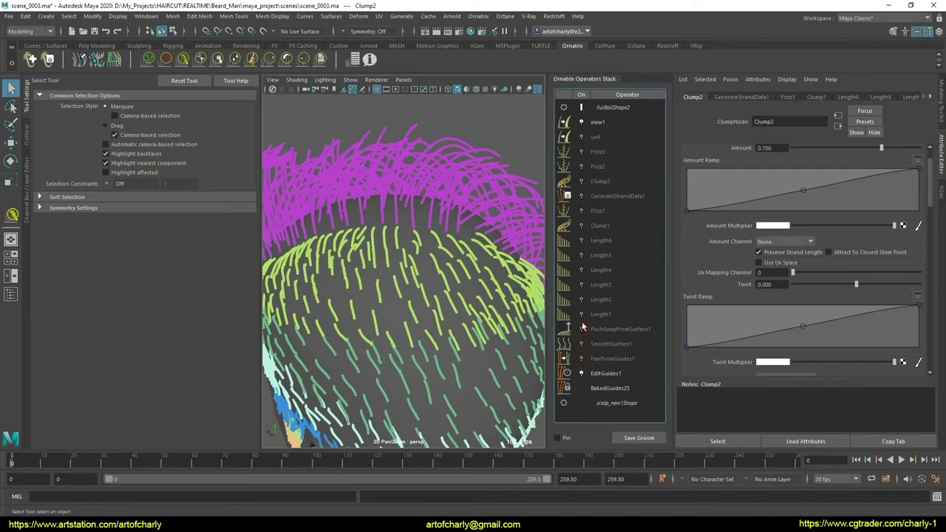
left_click(581, 256)
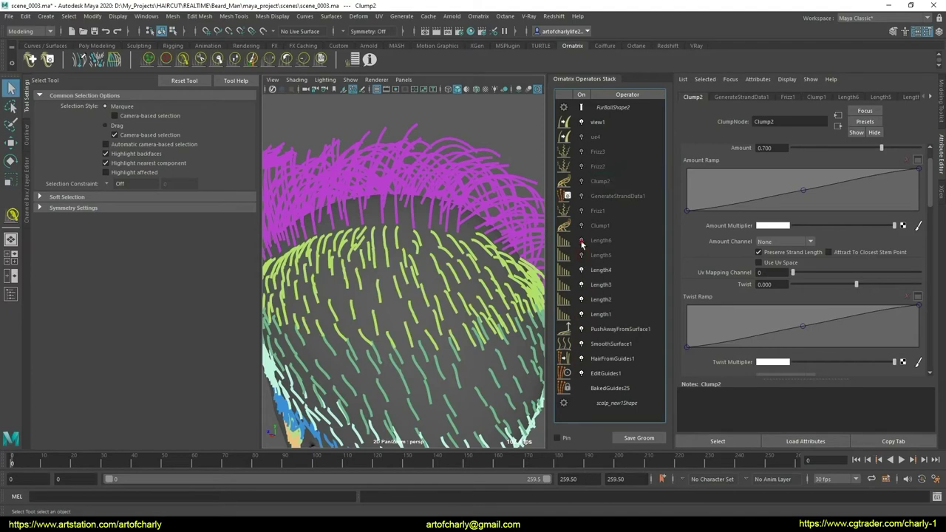
left_click(581, 227)
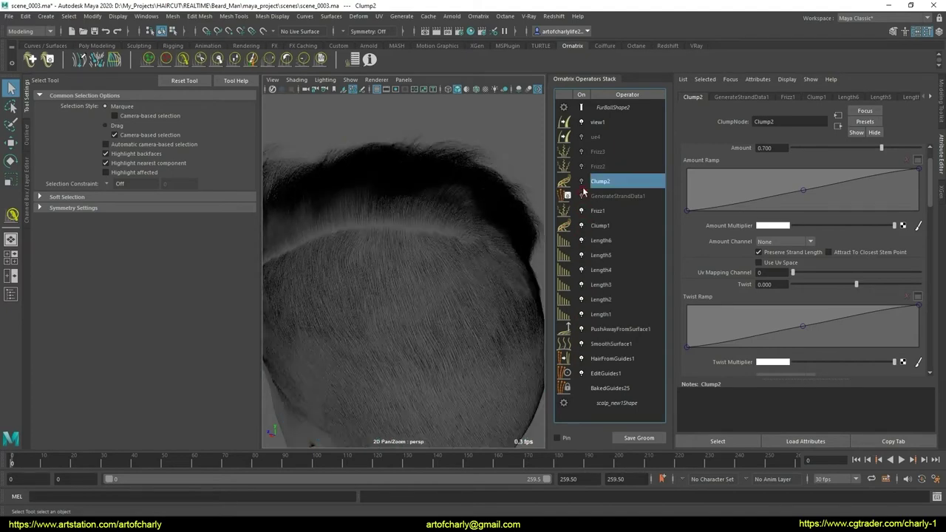
left_click(582, 182)
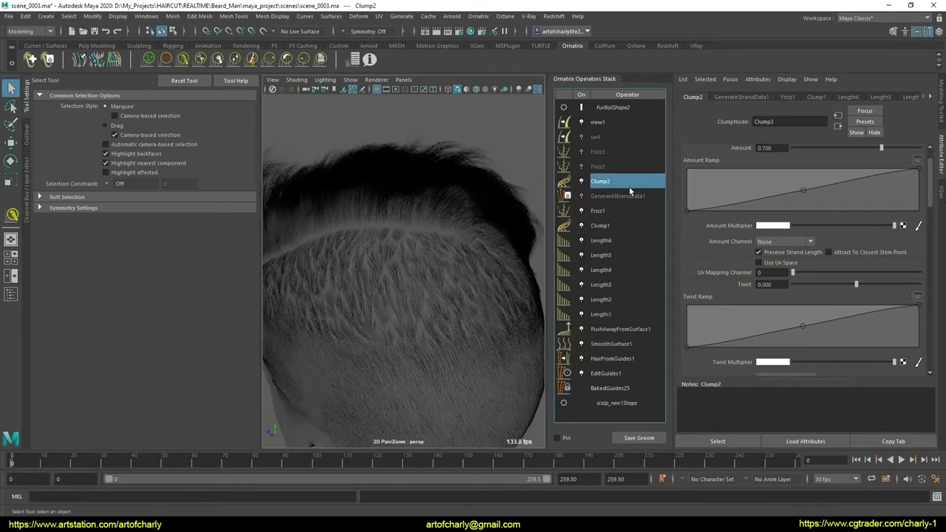
Switch GenerateStrandData1 through HairFromGuides1 off again and bring up the Clump2 settings
scroll(702, 243, "up", 2)
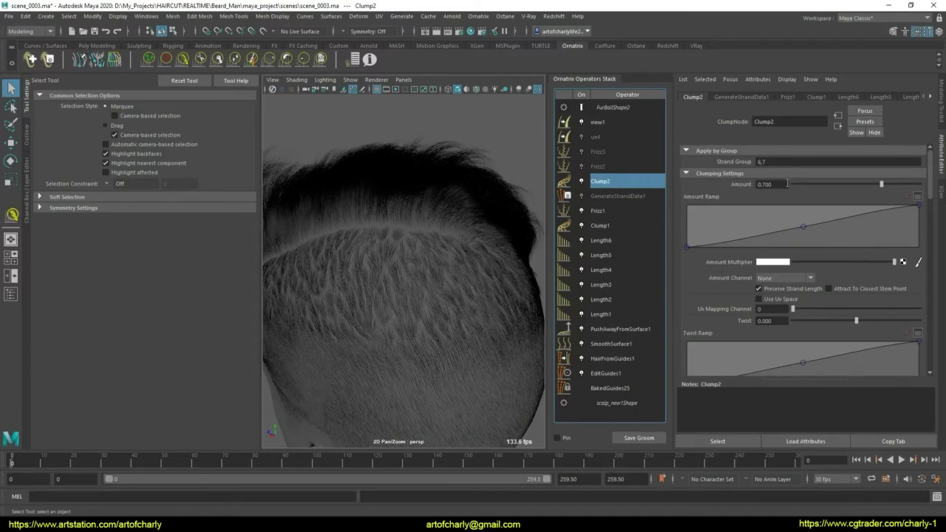
left_click(581, 196)
left_click(581, 210)
left_click(580, 226)
left_click(580, 240)
left_click(581, 255)
left_click(581, 270)
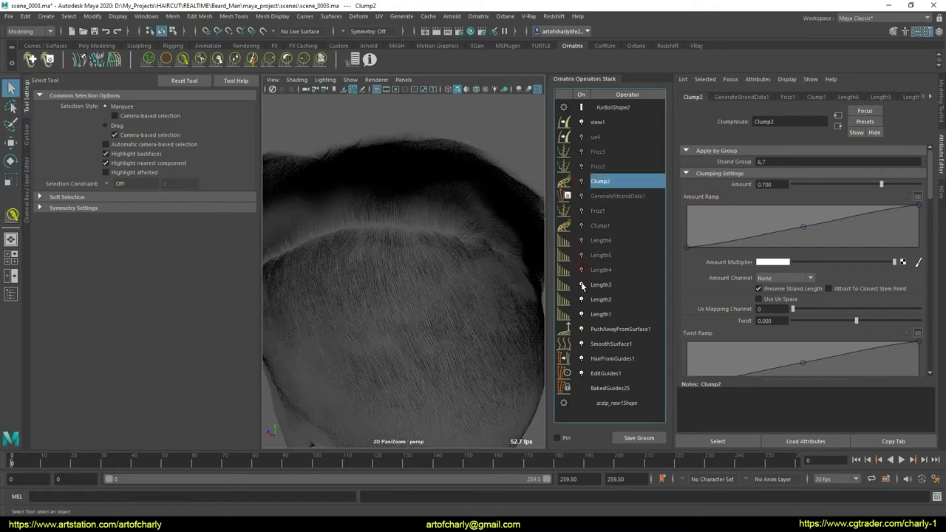
left_click(581, 284)
left_click(581, 299)
left_click(581, 315)
left_click(581, 329)
left_click(581, 344)
left_click(581, 358)
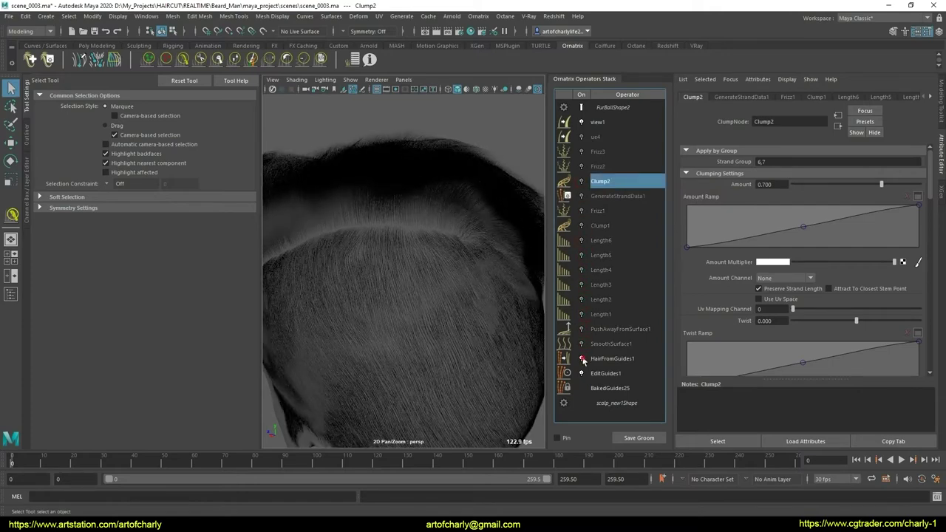
left_click(622, 373)
left_click(600, 181)
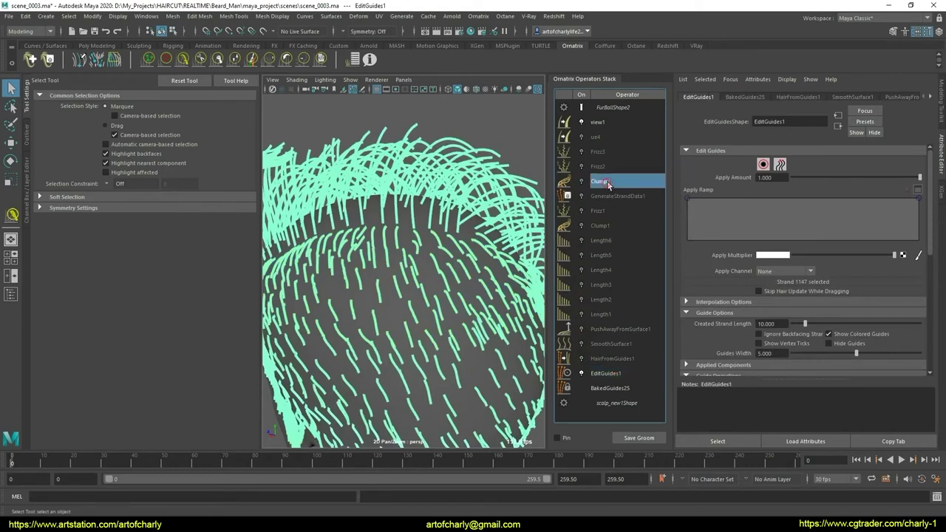
Start an Amount Multiplier map named subclump_mask as a 2048 PNG with White start colour
left_click(916, 262)
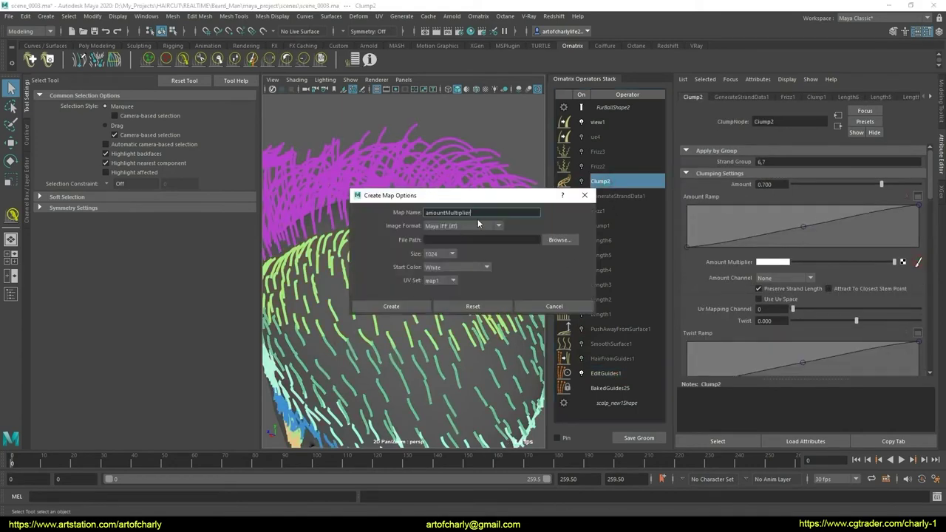
type("subclump_mask")
left_click(456, 225)
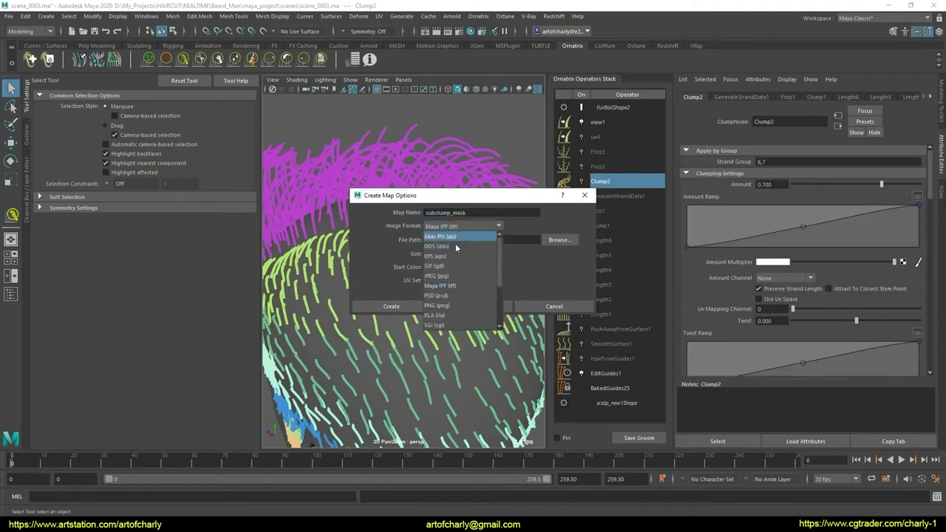
left_click(455, 305)
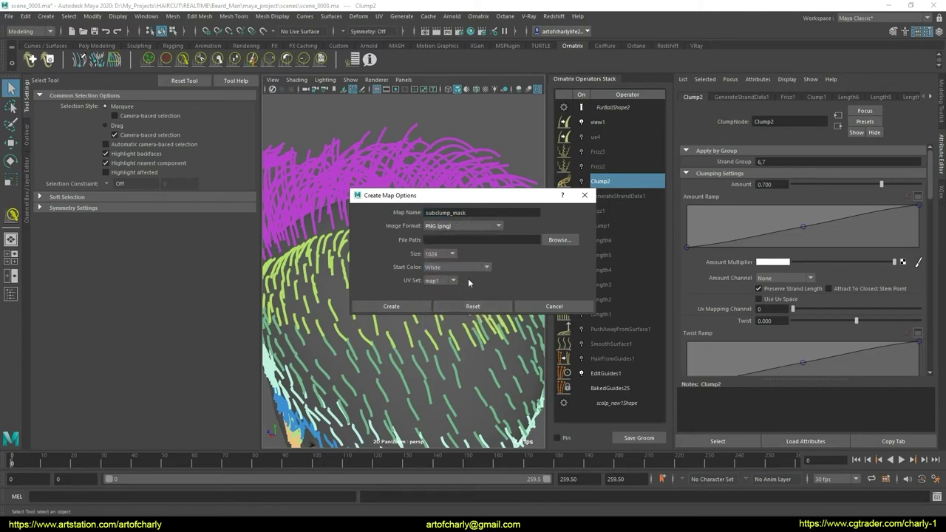
left_click(443, 254)
left_click(439, 297)
left_click(469, 270)
left_click(453, 298)
left_click(461, 268)
Set the map folder to the project's sourceimages and create the map
left_click(559, 241)
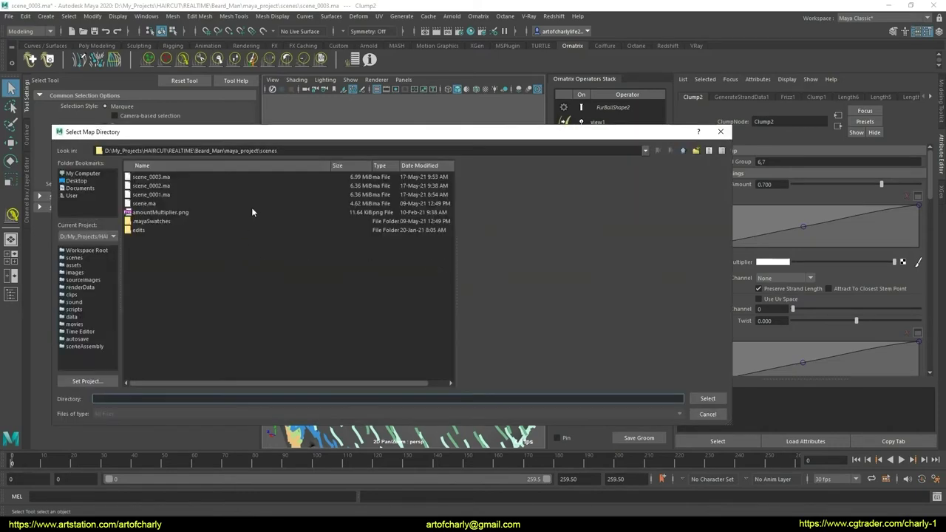
left_click(160, 220)
key("BackSpace")
double_click(158, 195)
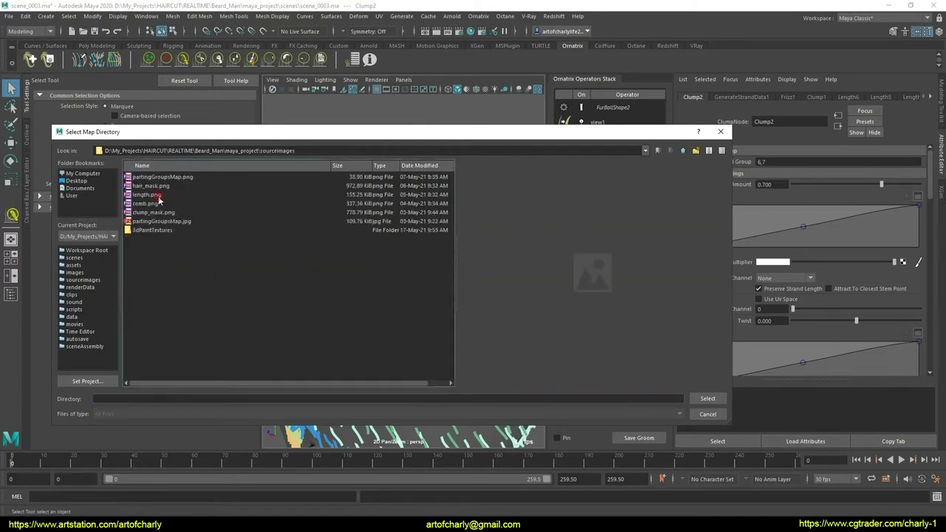
left_click(709, 399)
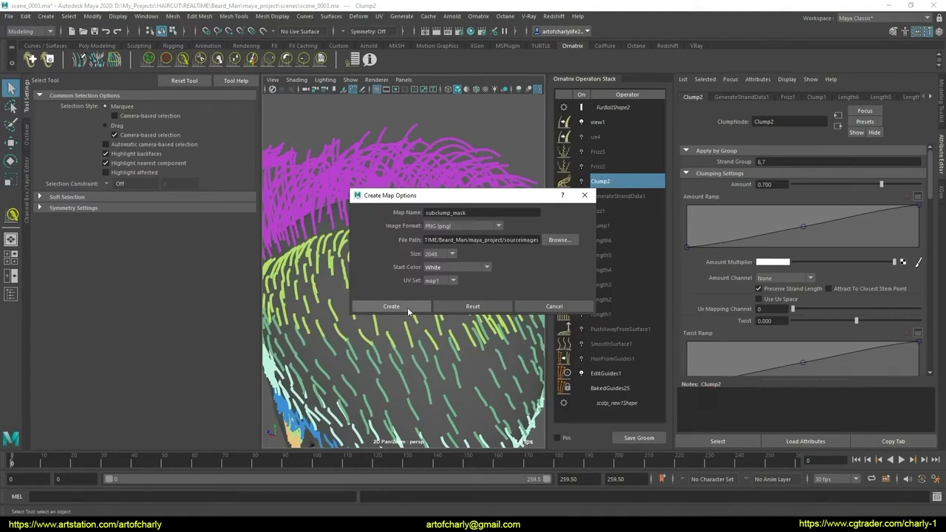
left_click(428, 306)
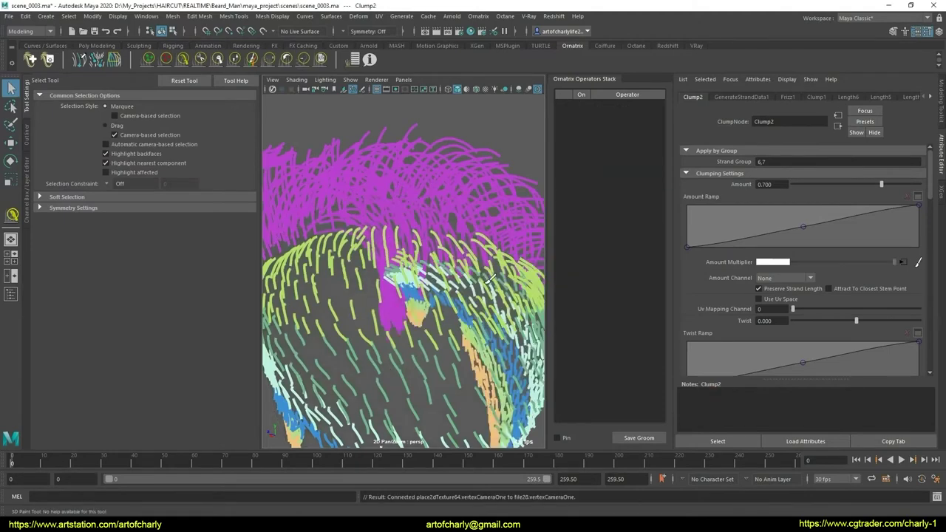
Assign the default material to the scalp and reselect FurBall2's Clump2 operator
key("f")
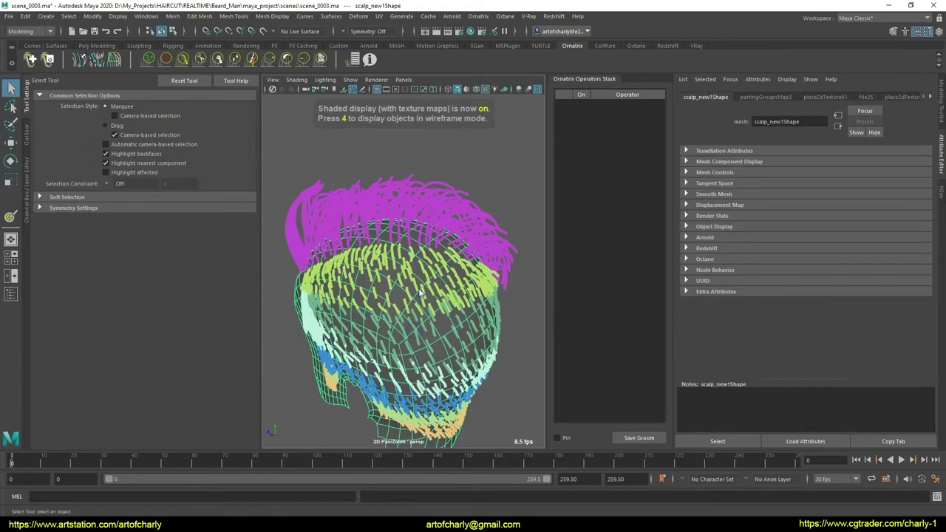
right_click(419, 294)
left_click(488, 506)
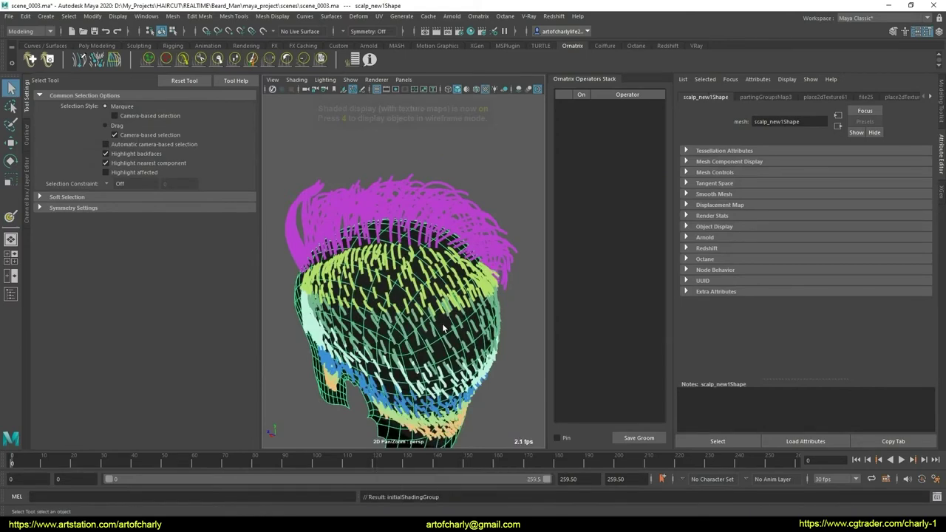
left_click_drag(444, 328, 480, 318, "alt")
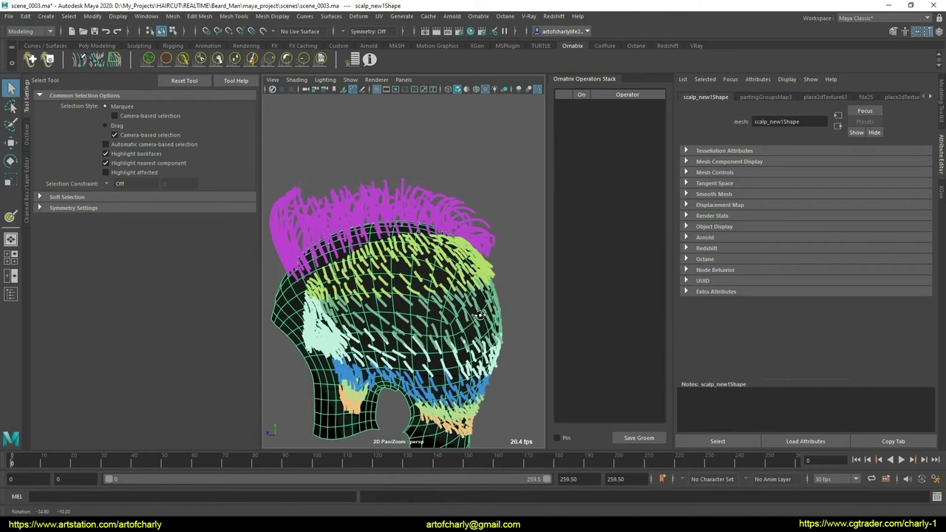
left_click(481, 221)
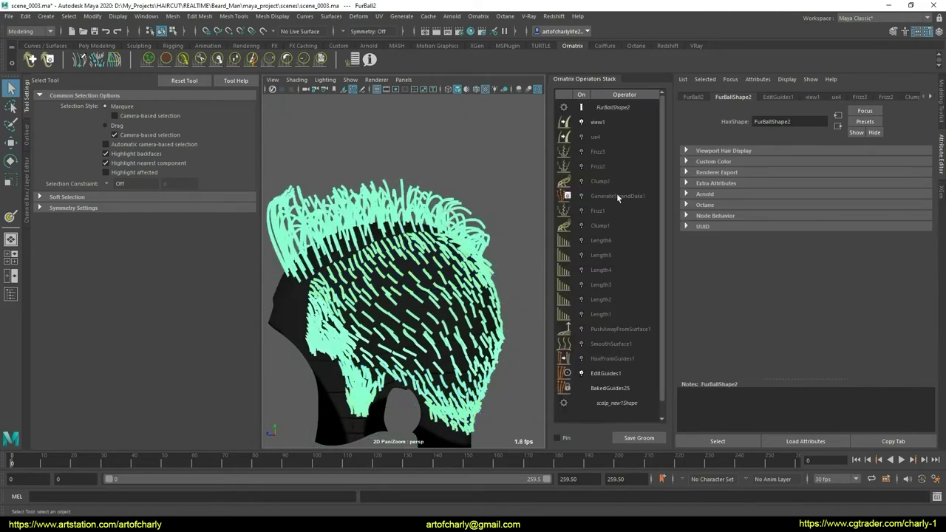
left_click(612, 183)
Recreate the 2048 subclump_mask Amount Multiplier map in sourceimages, ready for painting
left_click(902, 261)
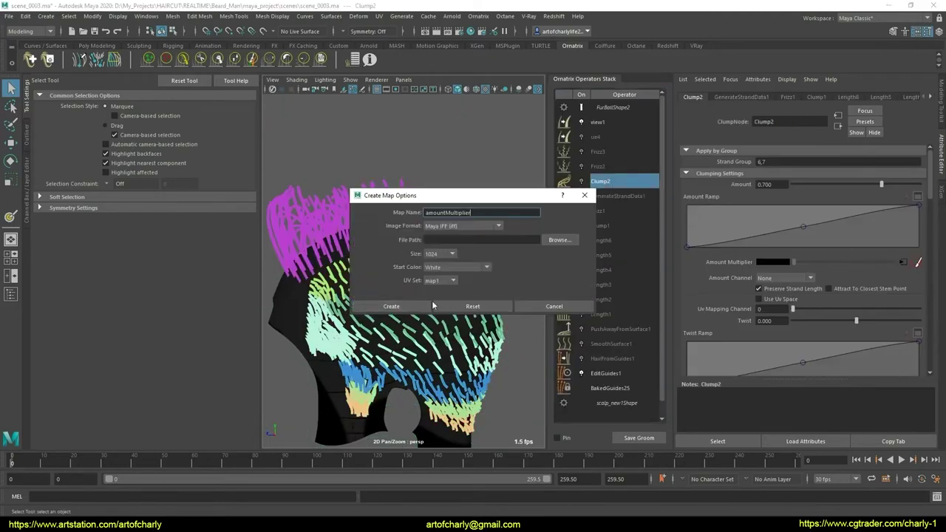
left_click(443, 254)
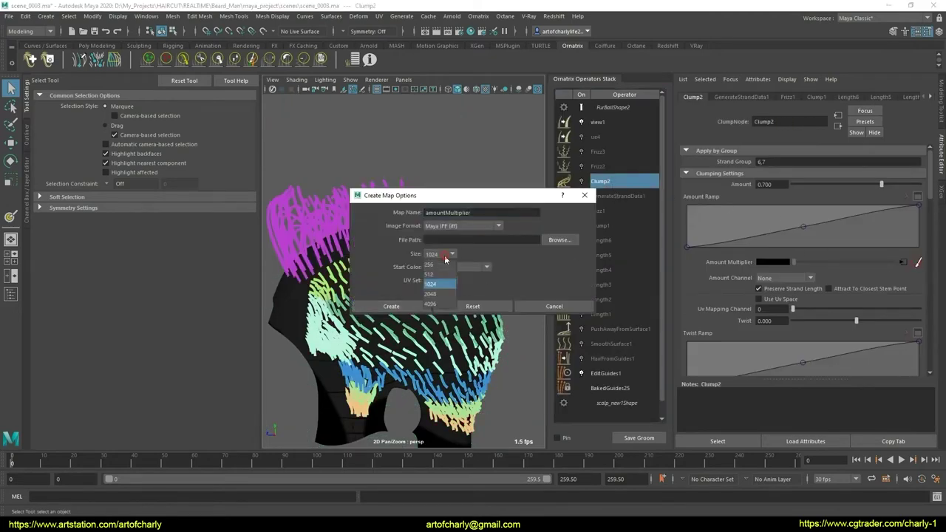
left_click(430, 293)
type("subclump_mask")
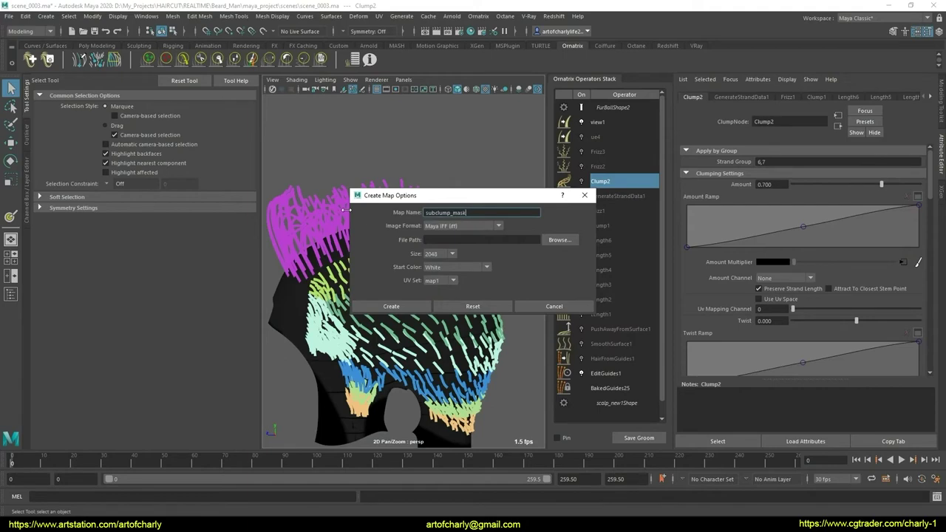
left_click(462, 225)
left_click(453, 312)
left_click(560, 240)
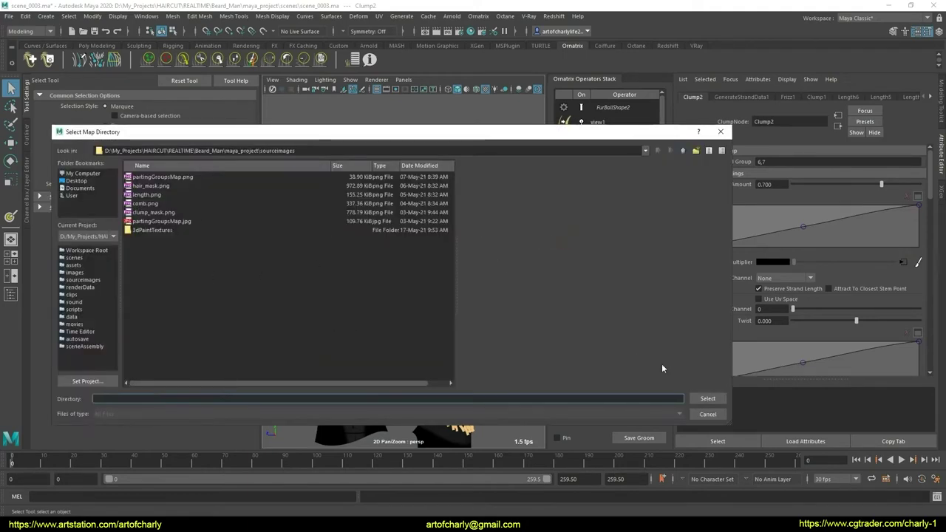
left_click(707, 398)
left_click(414, 306)
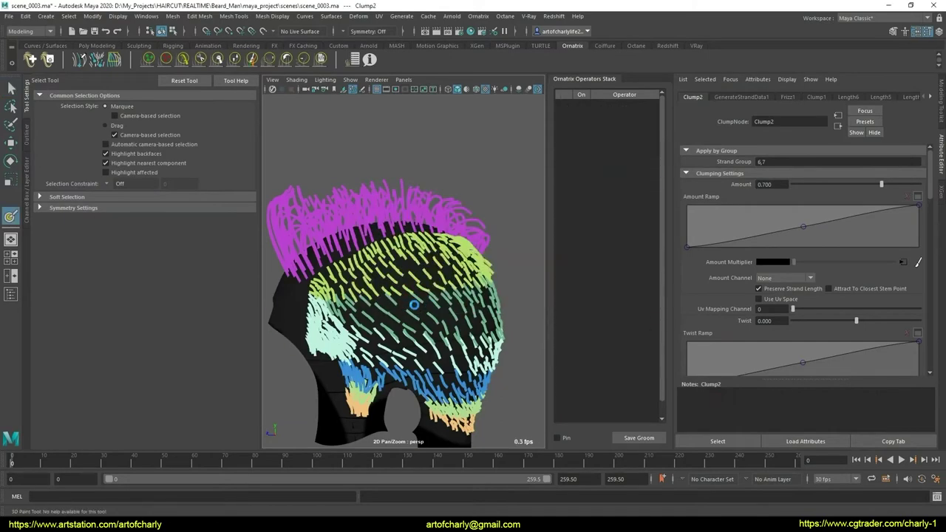
With textured display on, paint black and grey strokes of subclump_mask across the scalp
key("6")
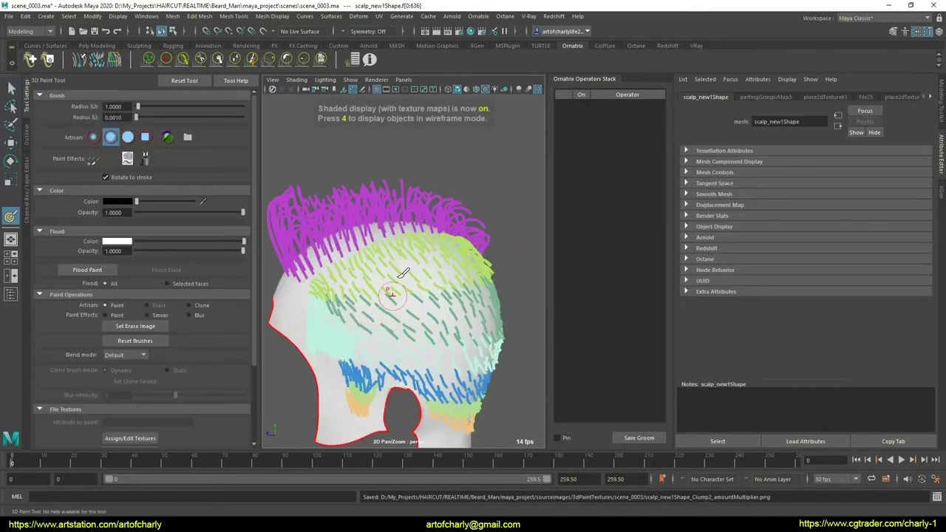
scroll(405, 294, "up", 3)
left_click_drag(405, 294, 439, 308, "alt")
mouse_move(380, 308)
left_mouse_down("alt")
mouse_move(386, 302)
mouse_move(393, 319)
mouse_move(451, 299)
left_mouse_up("alt")
scroll(399, 334, "up", 3)
mouse_move(340, 362)
left_mouse_down()
mouse_move(395, 364)
mouse_move(441, 278)
mouse_move(419, 318)
mouse_move(362, 326)
mouse_move(473, 325)
mouse_move(374, 296)
mouse_move(347, 266)
mouse_move(369, 248)
mouse_move(458, 244)
mouse_move(406, 281)
mouse_move(458, 305)
mouse_move(401, 323)
left_mouse_up()
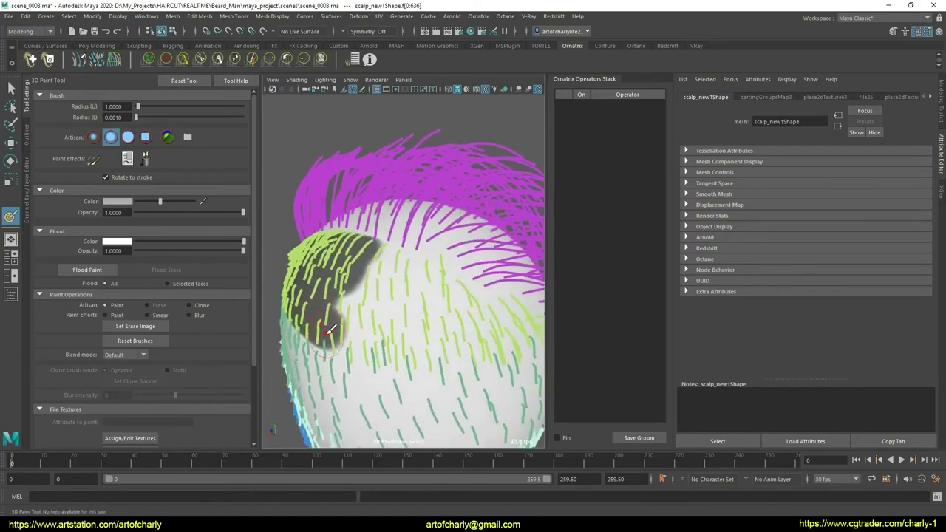
mouse_move(317, 333)
left_mouse_down()
mouse_move(454, 346)
mouse_move(492, 336)
mouse_move(340, 309)
mouse_move(377, 252)
mouse_move(443, 296)
mouse_move(501, 303)
mouse_move(422, 320)
mouse_move(366, 318)
mouse_move(443, 328)
mouse_move(377, 292)
mouse_move(424, 336)
mouse_move(419, 317)
mouse_move(358, 311)
mouse_move(455, 313)
mouse_move(444, 325)
mouse_move(407, 310)
mouse_move(303, 307)
mouse_move(370, 317)
left_mouse_up()
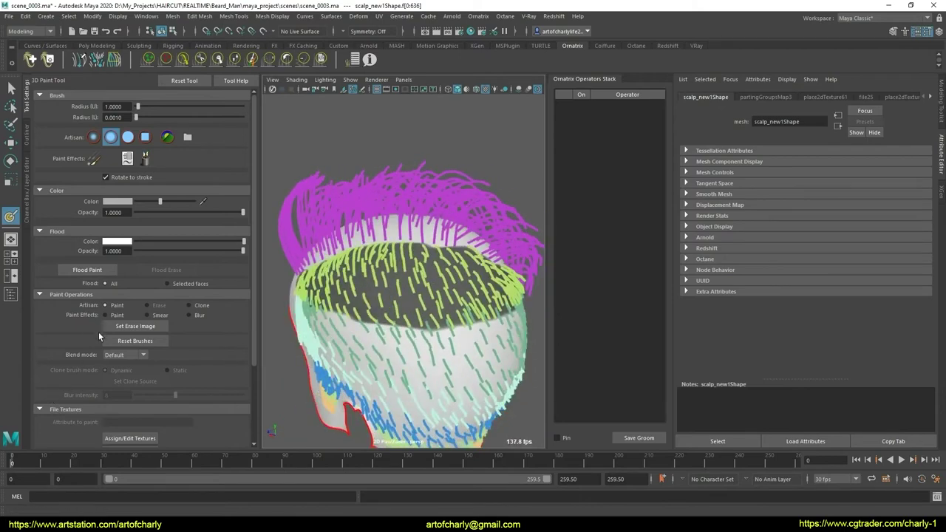
scroll(134, 339, "down", 3)
left_click_drag(413, 295, 471, 175, "alt")
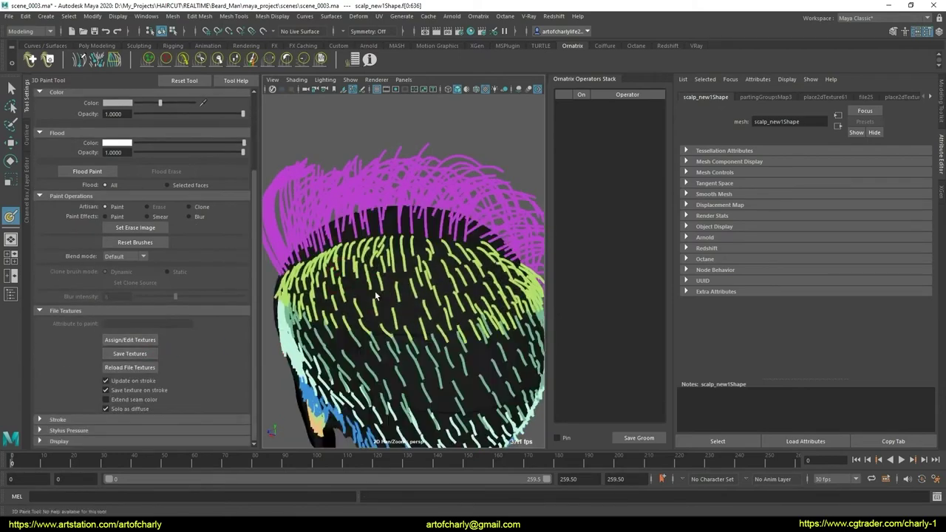
Re-enable the Length1, Length5, Clump1, Frizz1 and Clump2 operators on FurBall2
key("q")
left_click(469, 181)
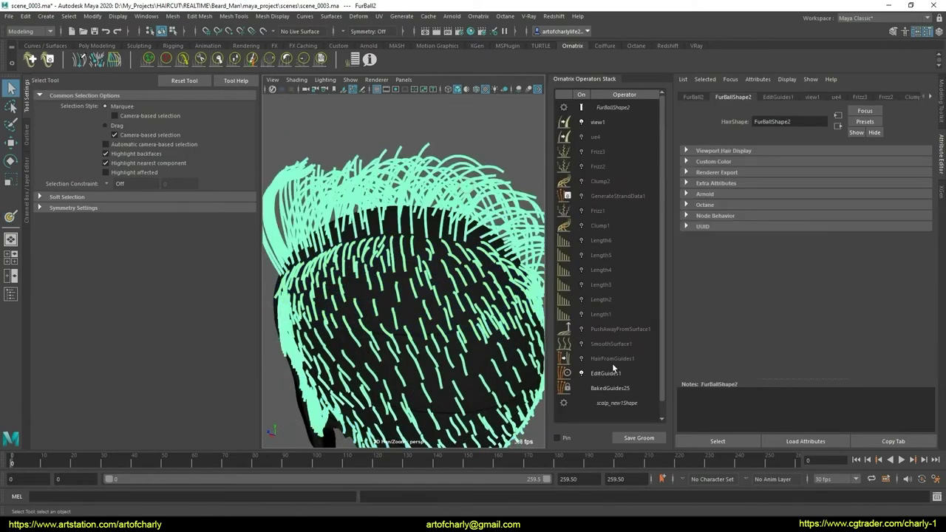
left_click(614, 360)
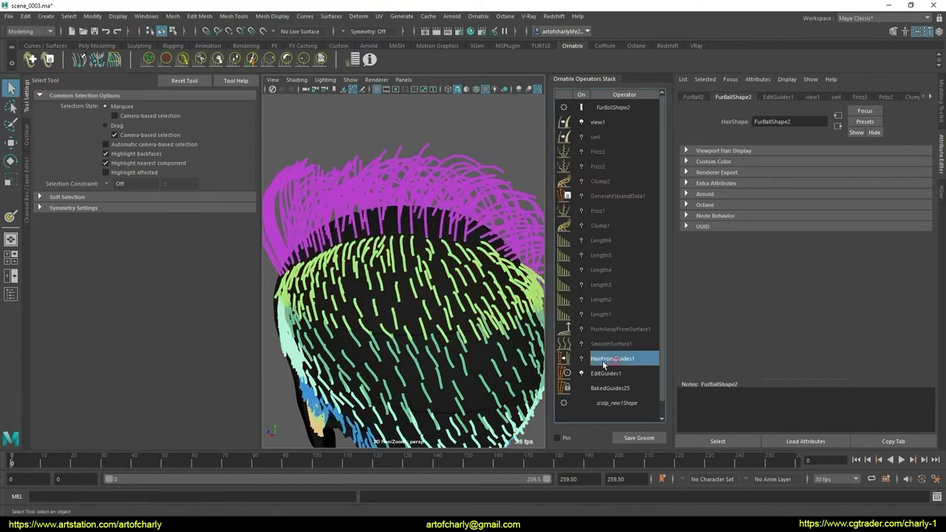
left_click(583, 316)
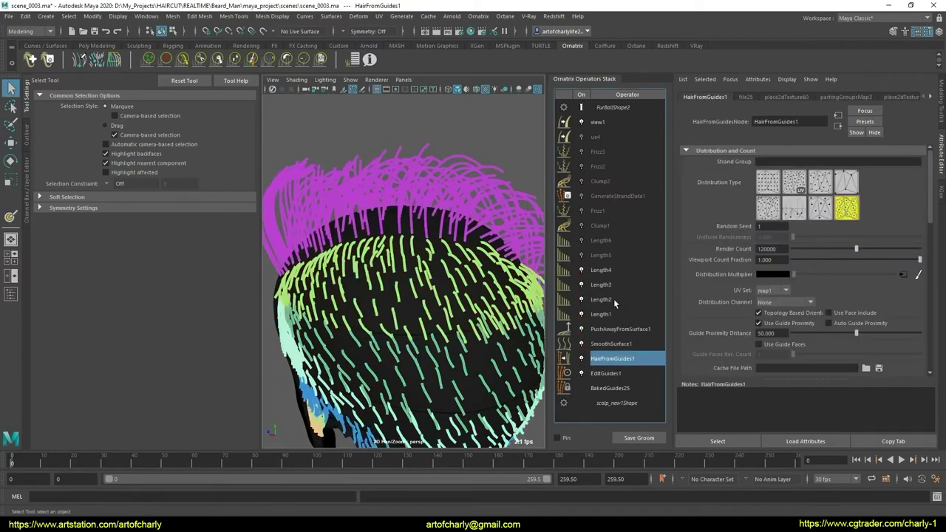
left_click(581, 255)
left_click(583, 226)
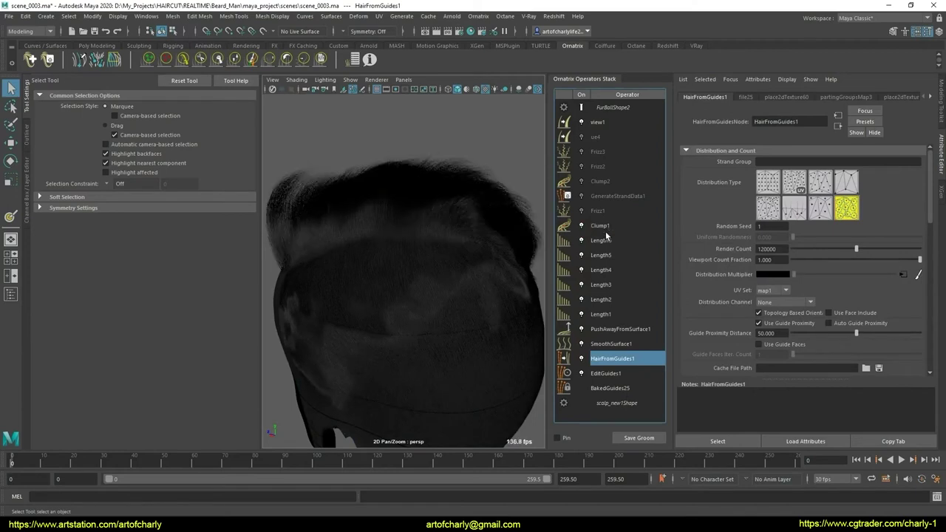
left_click(584, 212)
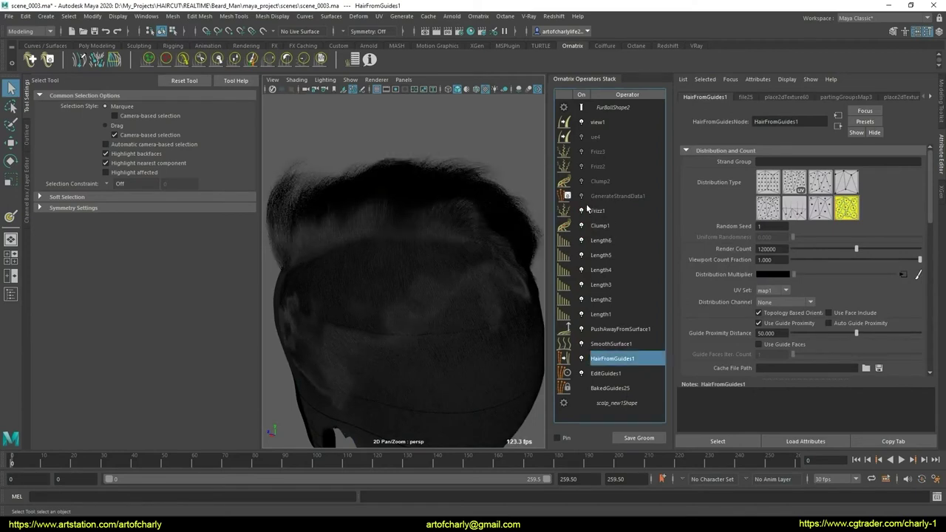
left_click(581, 181)
scroll(438, 269, "up", 3)
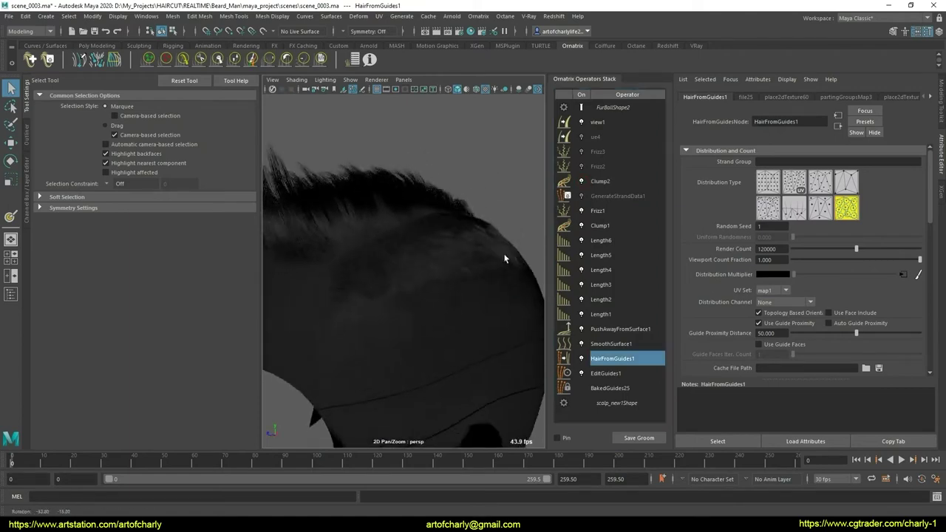
Assign aiStandardSurface1 to the scalp and aiStandardHair1 to the hair
left_click(311, 302)
right_click(307, 299)
mouse_move(305, 512)
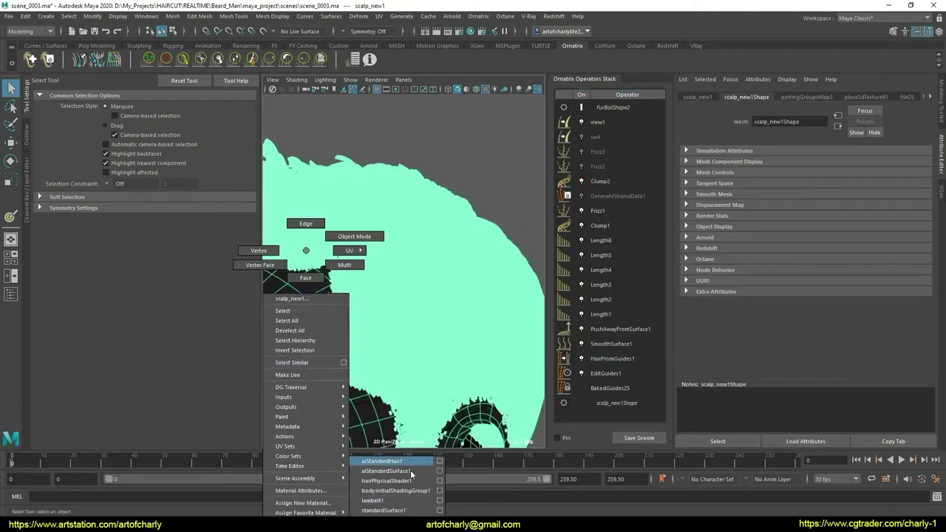
left_click(412, 471)
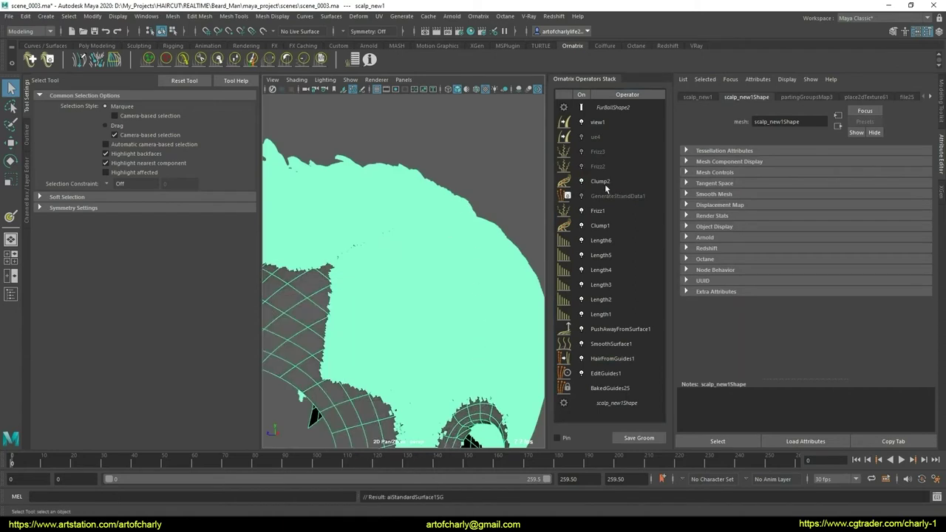
left_click(603, 182)
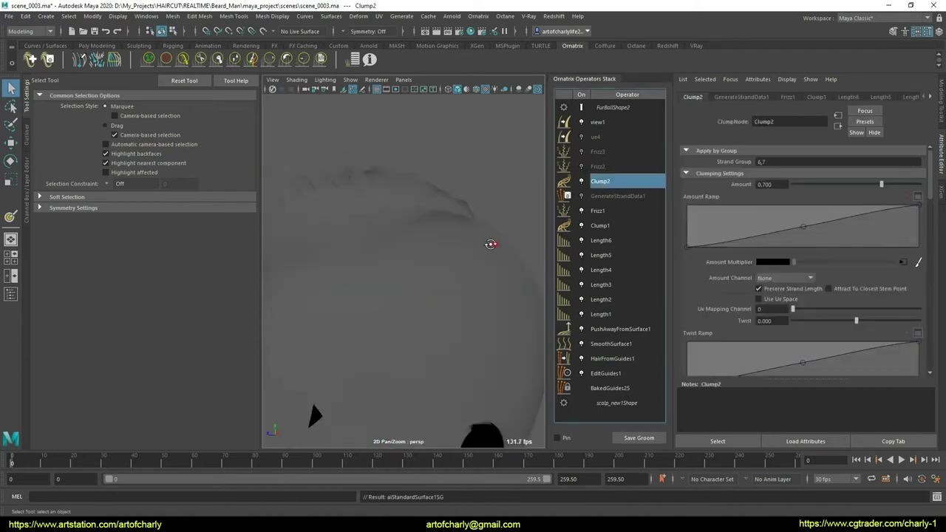
left_click_drag(491, 244, 435, 252, "alt")
left_click(448, 183)
right_click(449, 182)
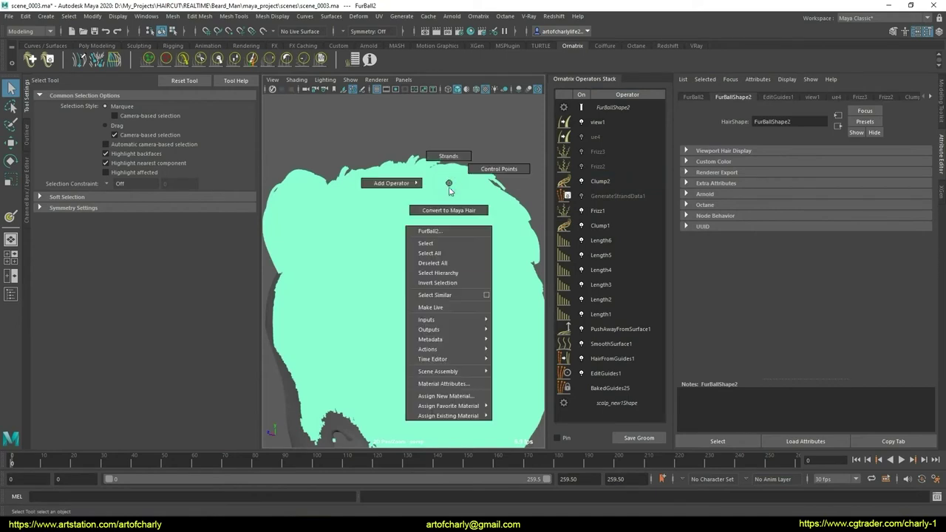
left_click(532, 416)
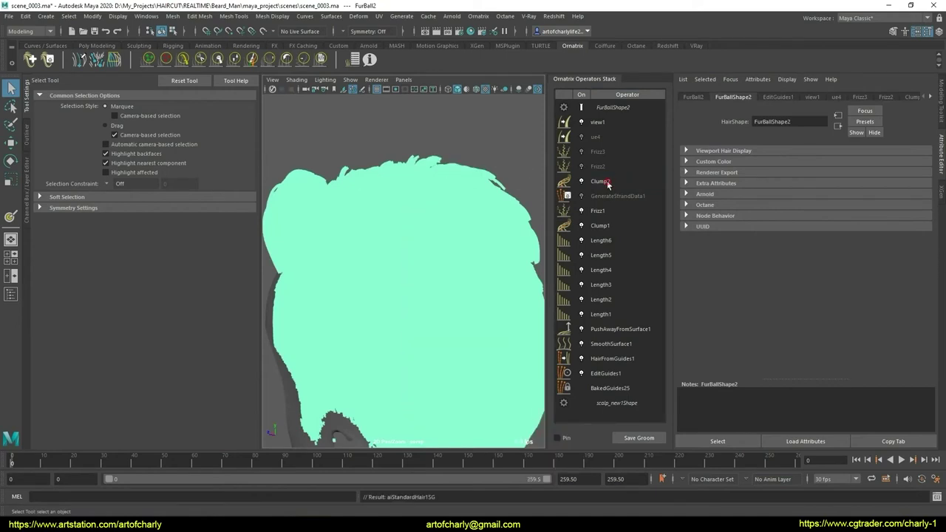
left_click(435, 307)
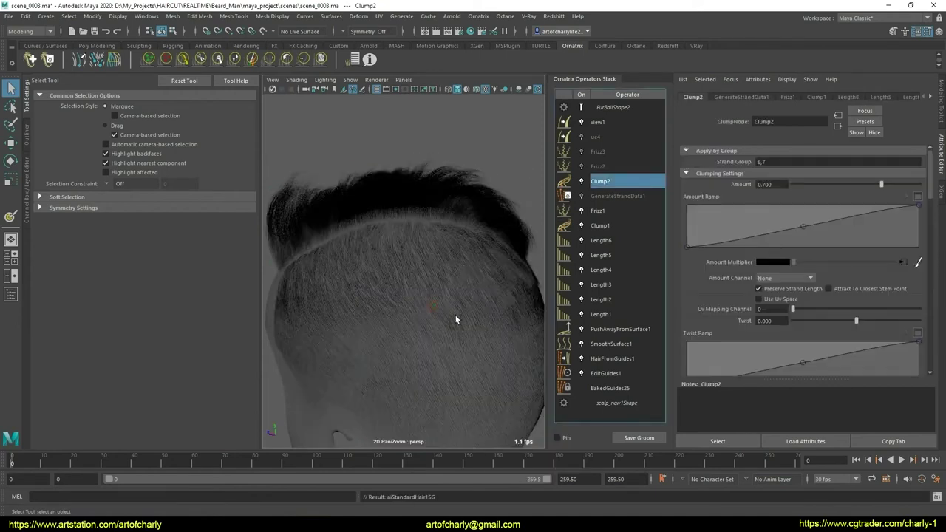
Toggle Clump2 off and on from different angles to compare the fade
left_click_drag(456, 318, 436, 297, "alt")
scroll(437, 313, "up", 3)
scroll(446, 316, "up", 3)
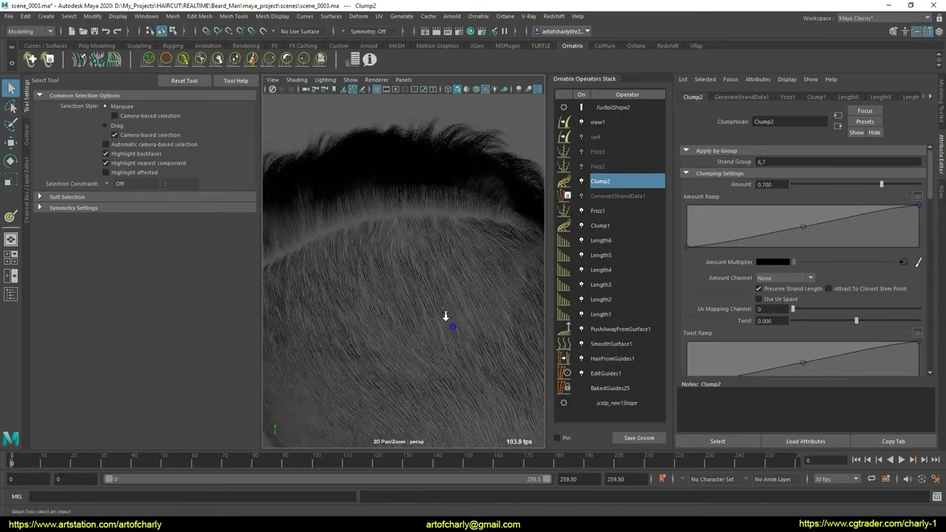
scroll(446, 316, "down", 3)
left_click(582, 182)
left_click(582, 182)
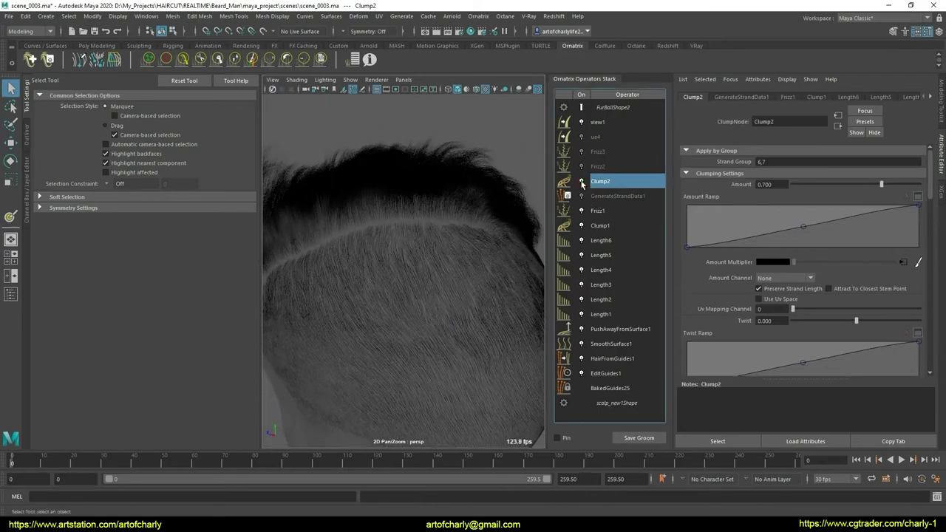
scroll(445, 276, "down", 3)
scroll(447, 247, "up", 4)
left_click_drag(447, 247, 496, 288, "alt")
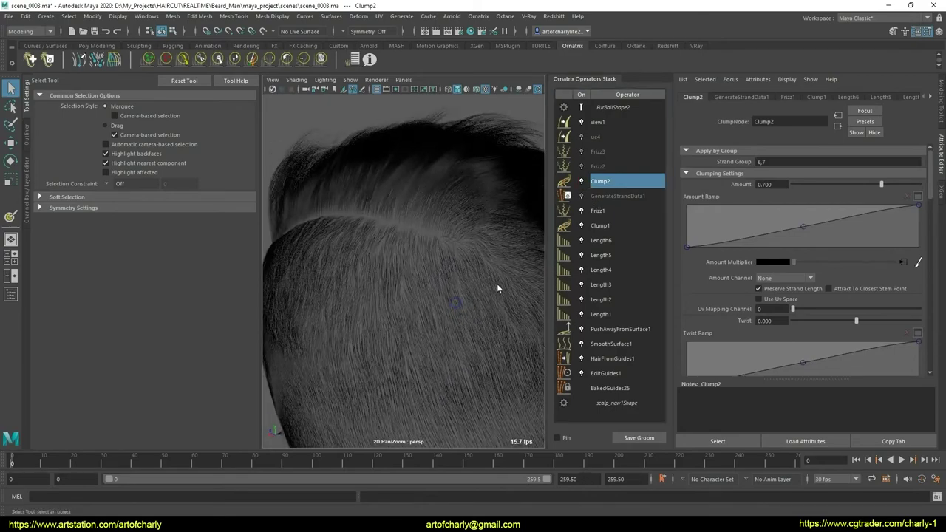
left_click(581, 182)
left_click(582, 181)
scroll(460, 257, "down", 3)
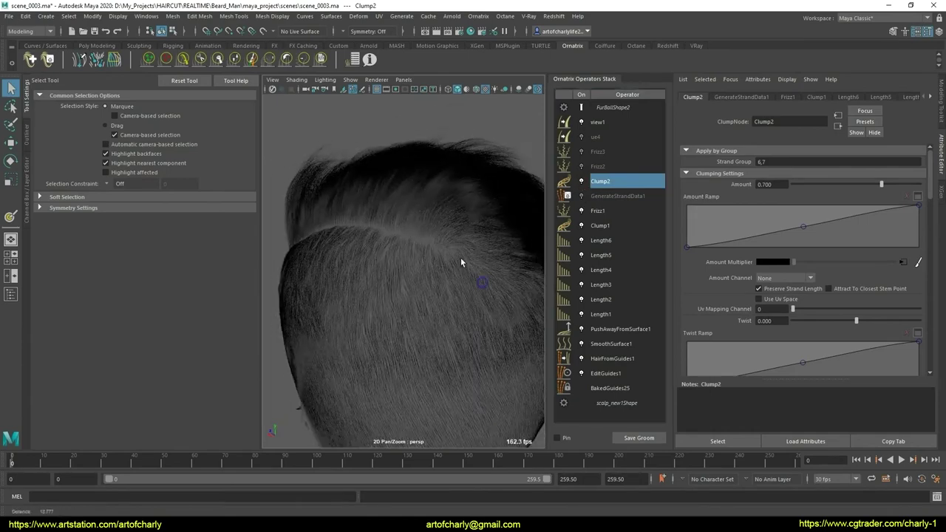
scroll(469, 296, "down", 2)
left_click_drag(468, 295, 443, 256, "alt")
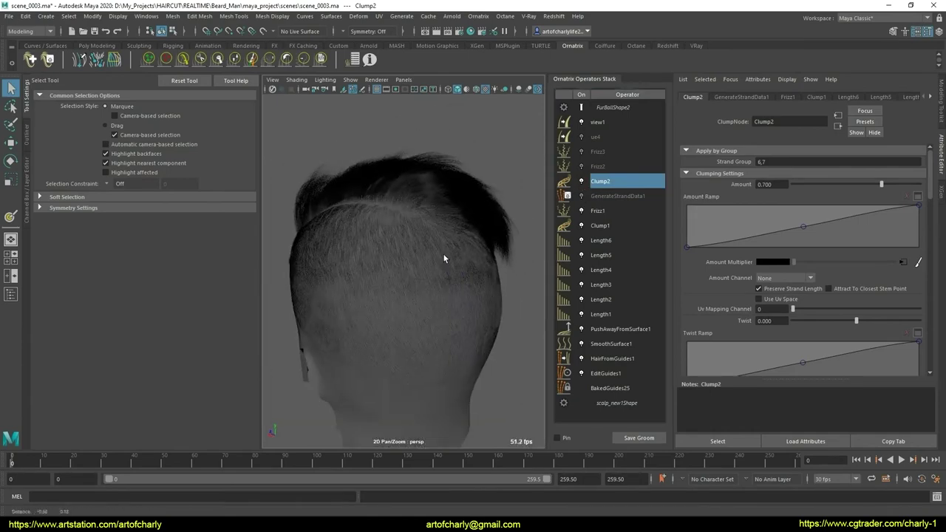
Switch the Frizz2 operator back on
left_click(584, 166)
left_click(582, 166)
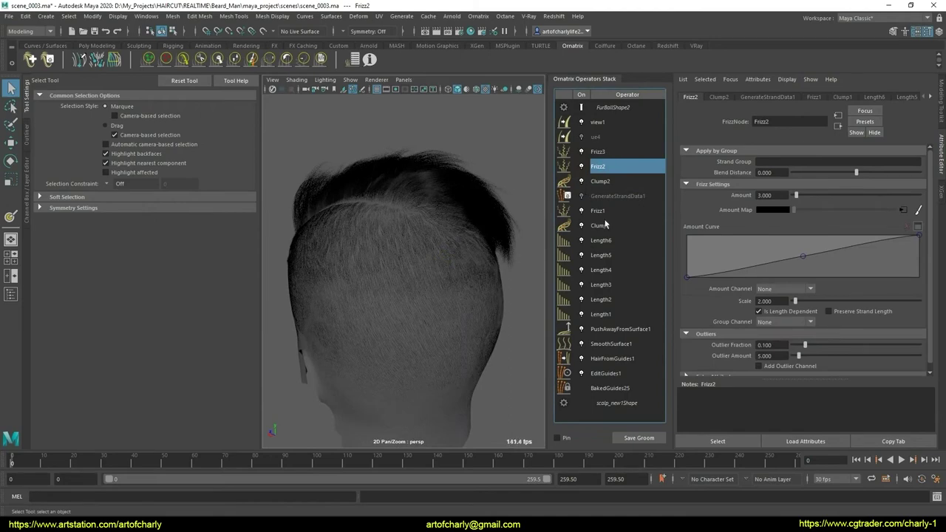
scroll(443, 289, "up", 2)
scroll(439, 276, "up", 2)
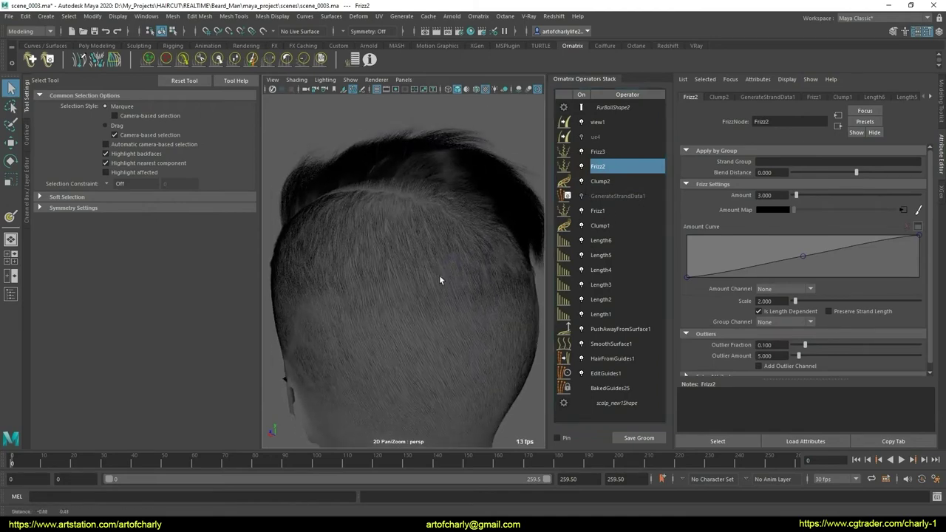
left_click(476, 15)
Render the fade in Arnold RenderView from side, back and top angles, then save as scene_0004.ma
left_click(491, 40)
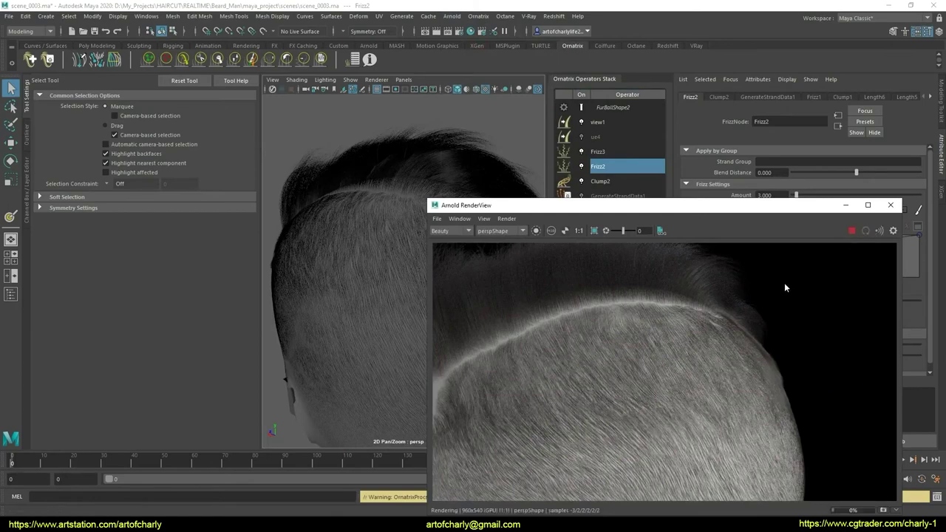
mouse_move(307, 359)
left_mouse_down("alt")
mouse_move(328, 312)
mouse_move(387, 321)
mouse_move(379, 358)
mouse_move(407, 338)
mouse_move(313, 344)
mouse_move(350, 331)
mouse_move(356, 353)
mouse_move(401, 333)
mouse_move(409, 347)
mouse_move(419, 332)
mouse_move(411, 344)
left_mouse_up("alt")
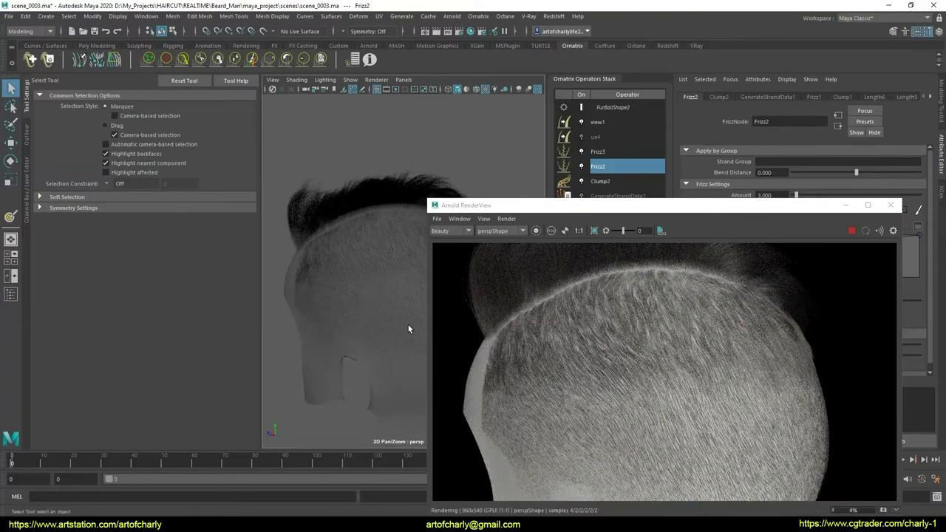
mouse_move(355, 342)
left_mouse_down("alt")
mouse_move(384, 327)
mouse_move(366, 329)
left_mouse_up("alt")
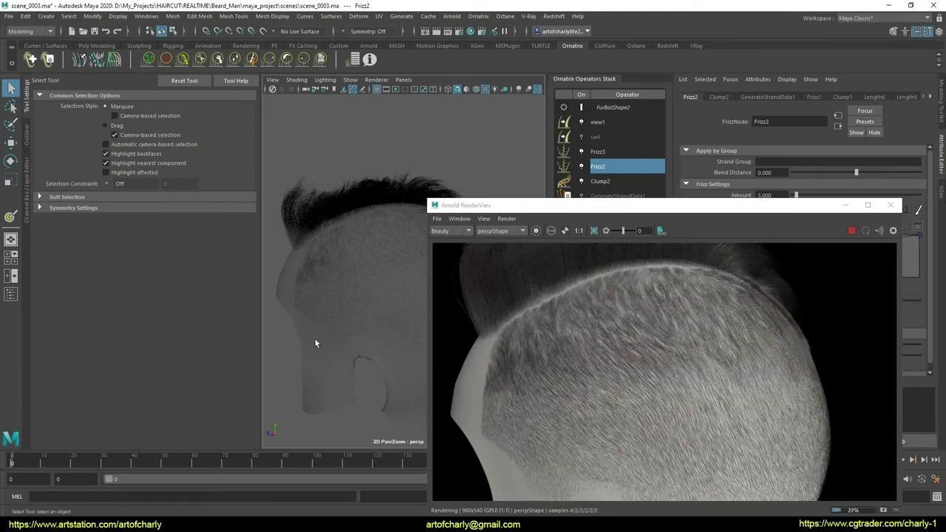
mouse_move(323, 330)
left_mouse_down("alt")
mouse_move(303, 314)
mouse_move(309, 344)
mouse_move(376, 344)
mouse_move(360, 332)
mouse_move(332, 352)
left_mouse_up("alt")
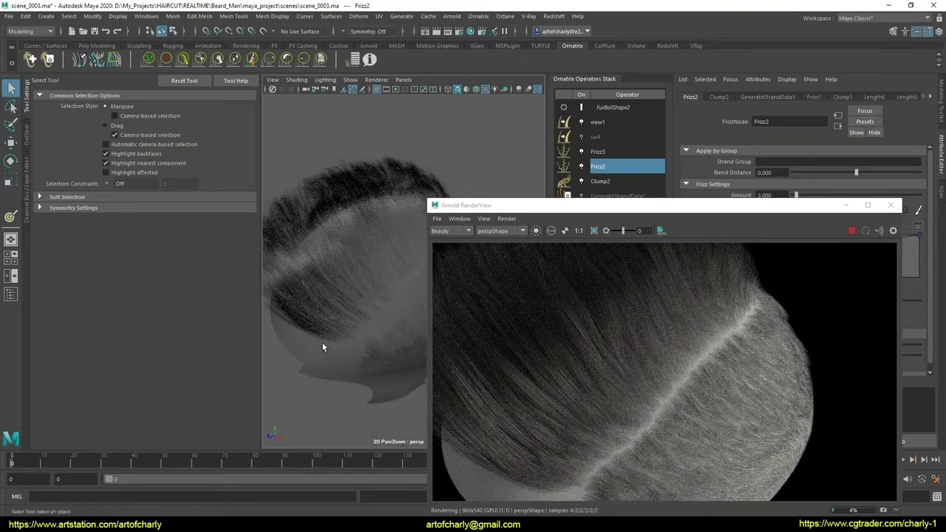
left_click_drag(327, 342, 323, 313, "alt")
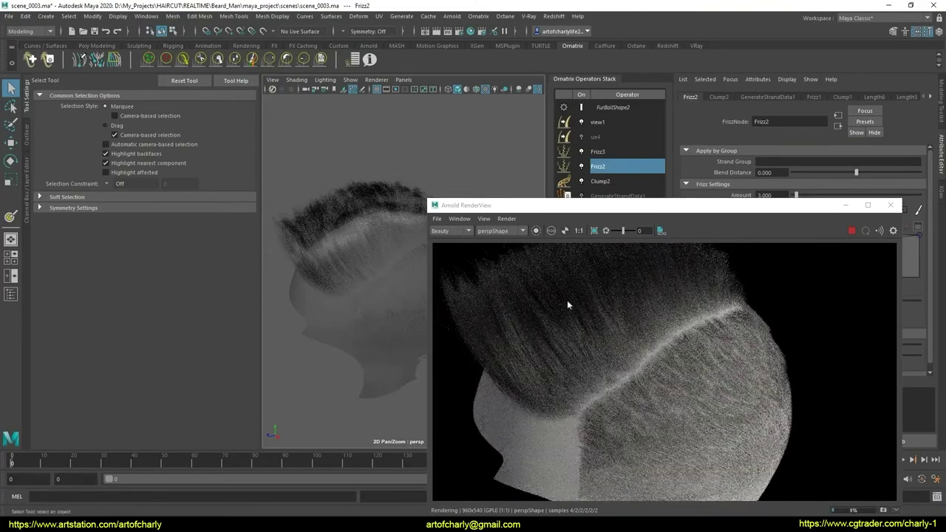
key("ctrl+alt+s")
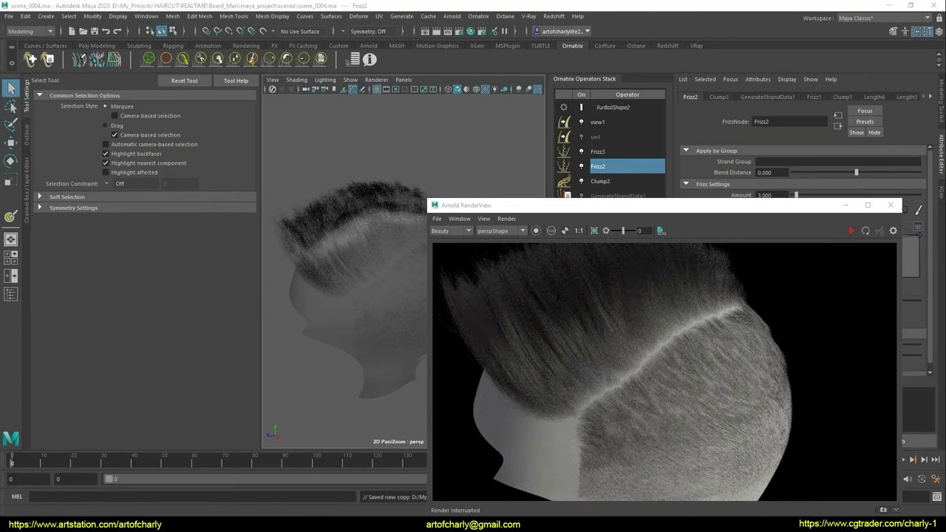
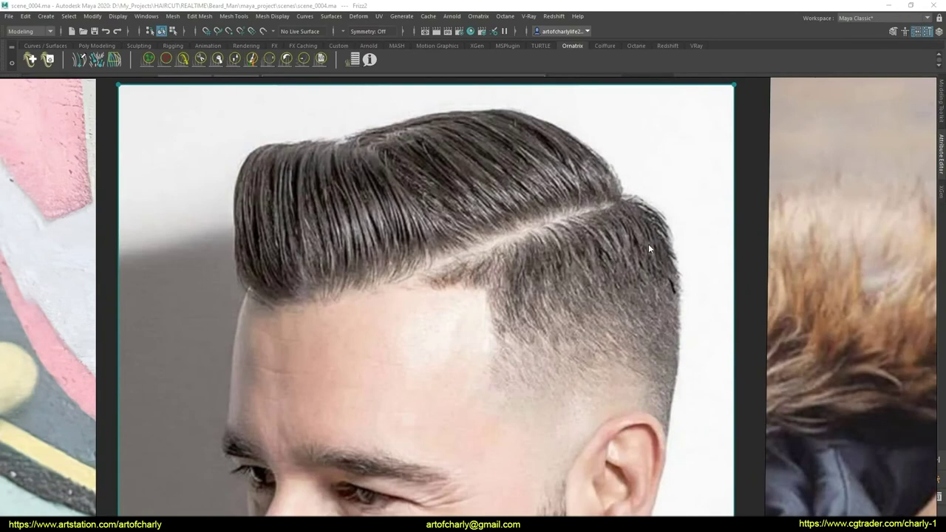
Zoom around the PureRef board to study the fade-haircut reference photos
scroll(618, 282, "down", 5)
scroll(592, 310, "up", 1)
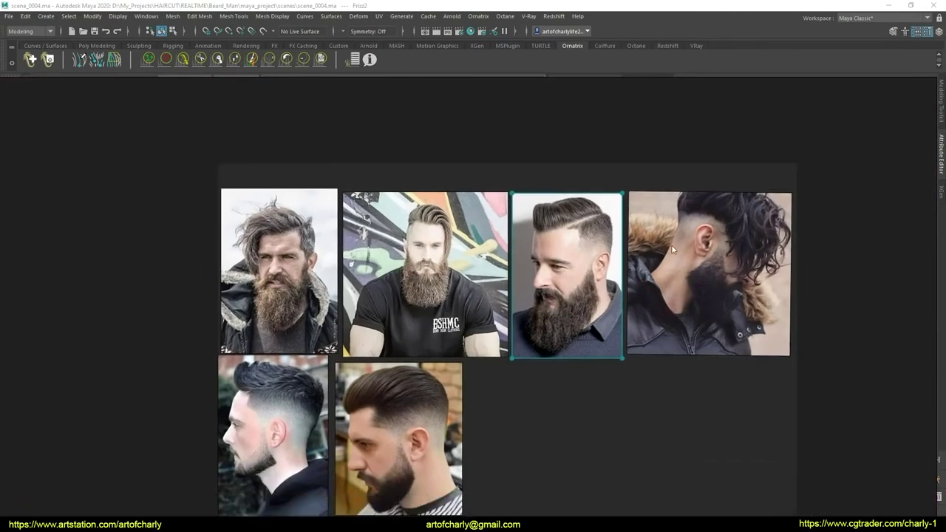
scroll(569, 336, "up", 2)
scroll(517, 332, "up", 3)
scroll(481, 326, "up", 4)
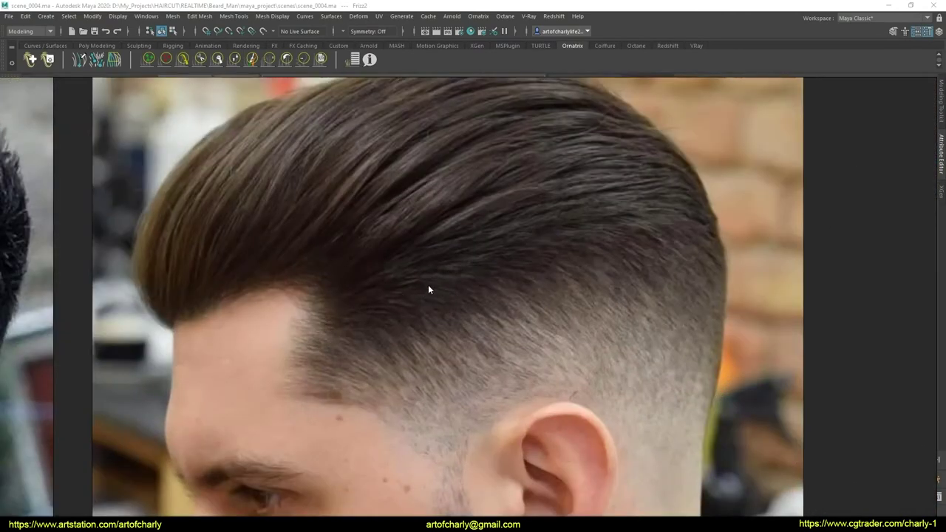
scroll(576, 261, "down", 3)
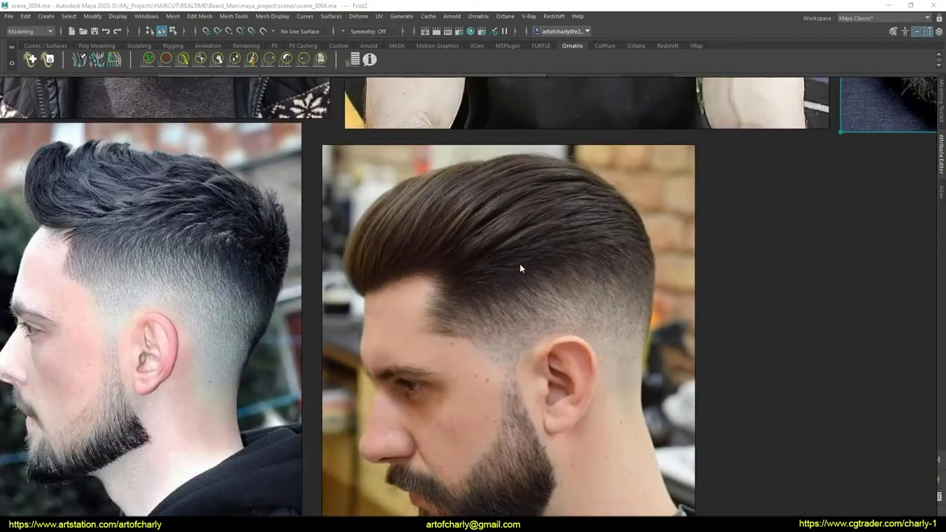
scroll(174, 233, "up", 2)
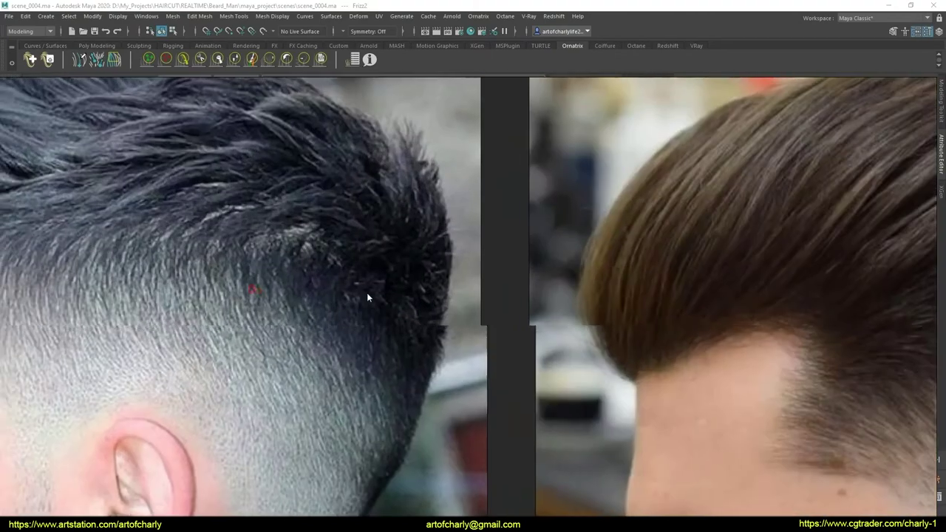
scroll(385, 266, "down", 2)
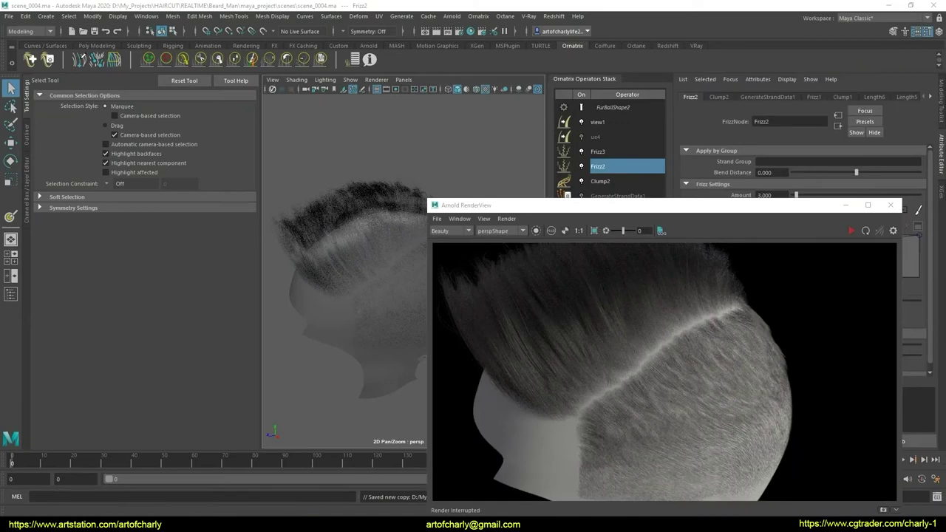
Close the Arnold RenderView, select Clump2, and switch off the Frizz, Clump and Length operators above it
left_click(890, 205)
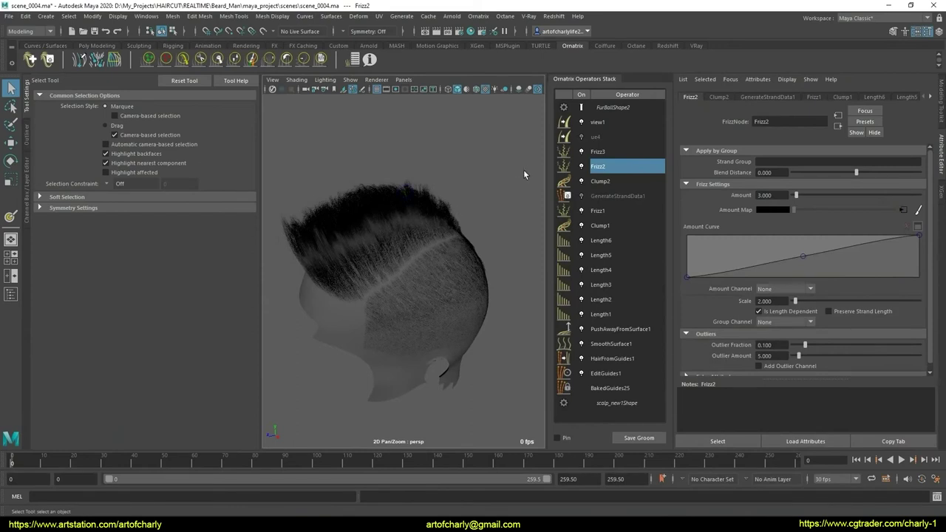
left_click(591, 181)
left_click(581, 181)
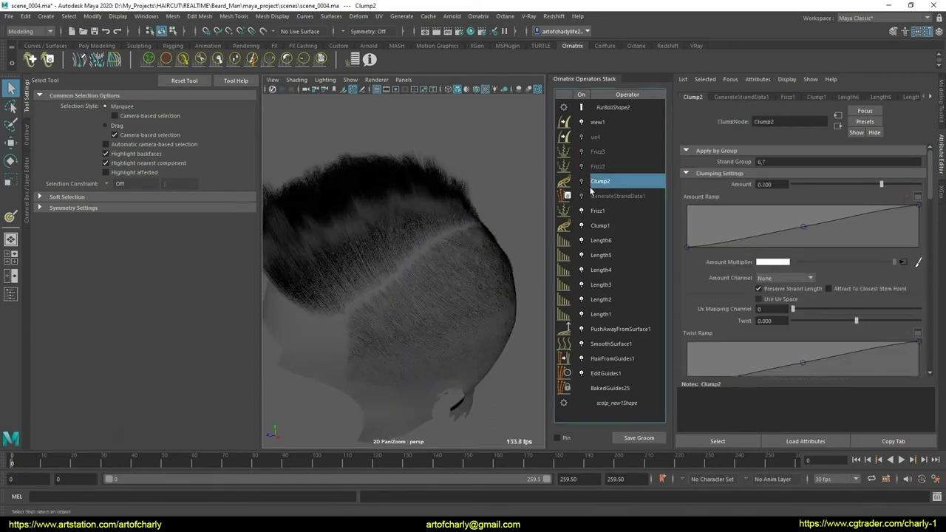
left_click(581, 225)
left_click(582, 240)
left_click(582, 270)
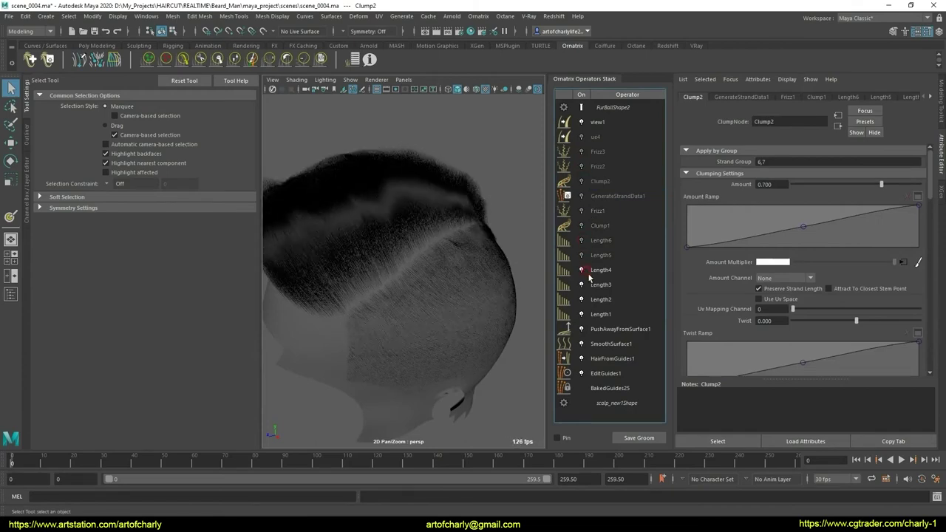
left_click(581, 284)
left_click(582, 300)
Disable PushAwayFromSurface1, SmoothSurface1 and HairFromGuides1 so only guides show, then select the scalp
left_click(582, 328)
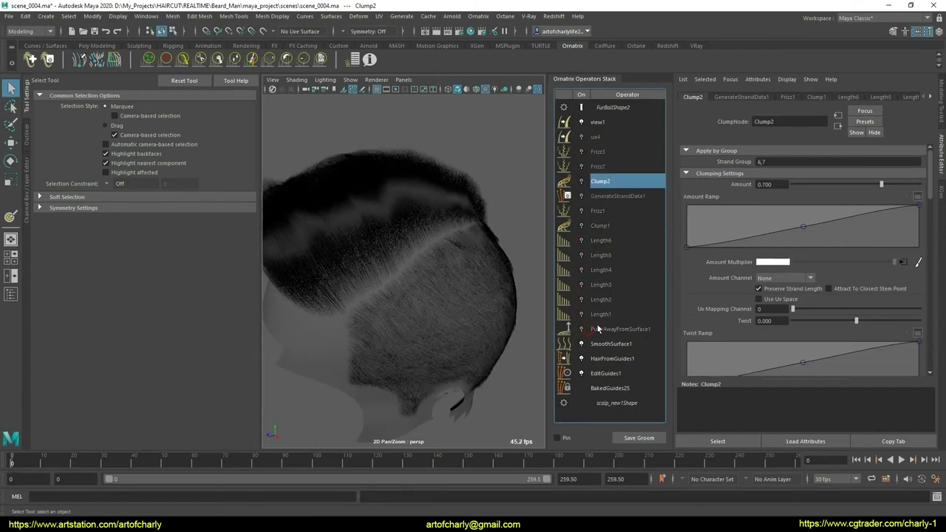
left_click(582, 344)
left_click(582, 358)
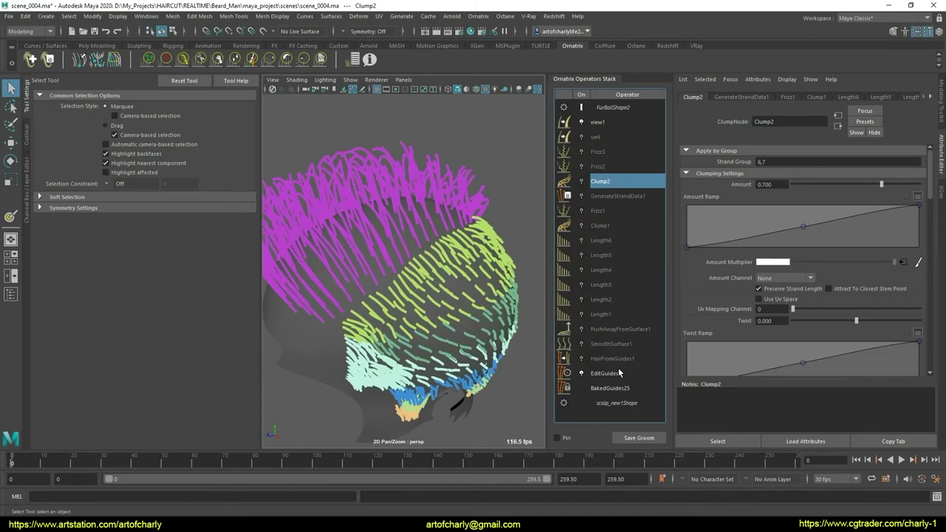
left_click(618, 371)
left_click(601, 183)
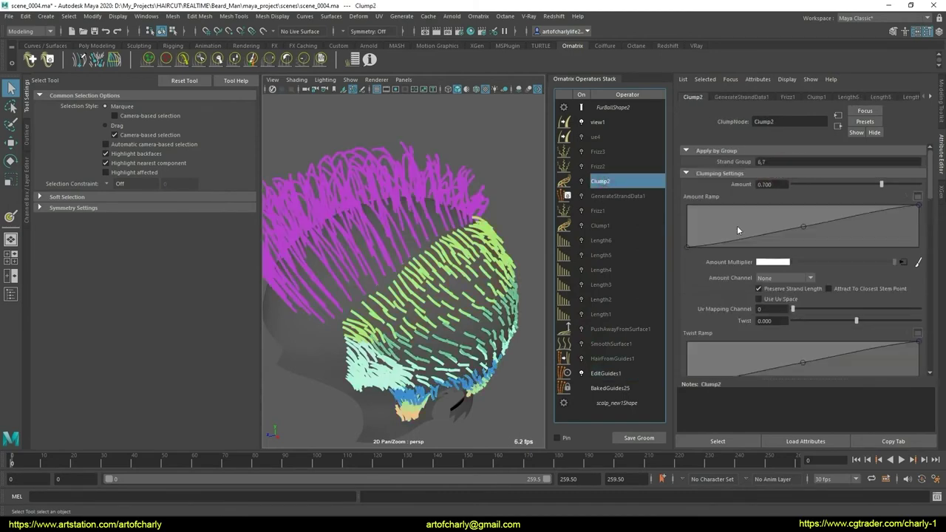
left_click(902, 262)
Assign the existing lambert1 material to the scalp and hair in textured display
key("6")
left_click(396, 328)
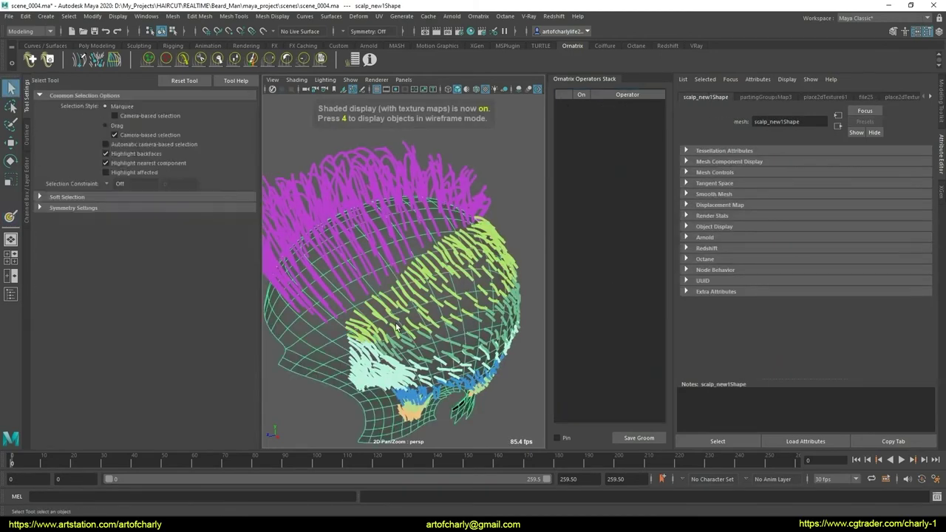
left_click(320, 360)
right_click_drag(320, 250, 406, 503)
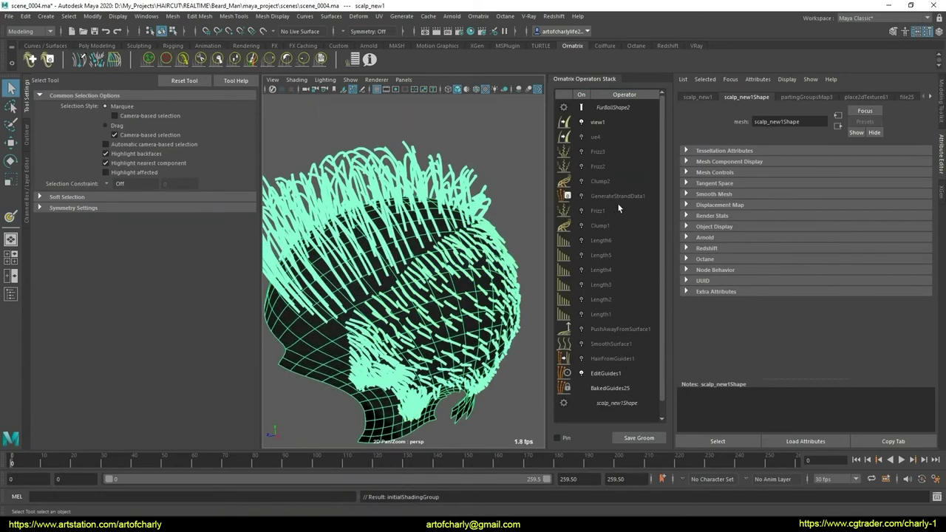
left_click(609, 181)
Select the scalp and start the 3D Paint Tool with its mask texture shown
left_click(369, 374)
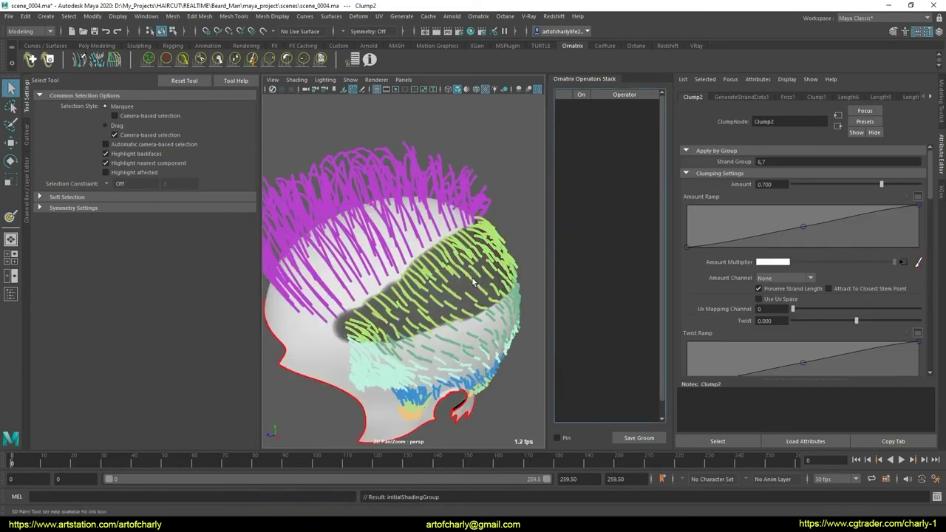
key("y")
key("6")
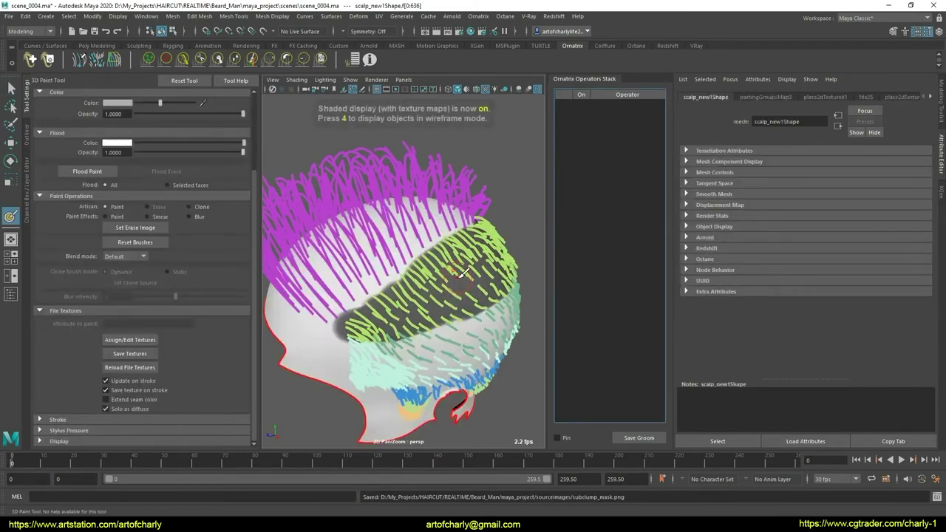
left_click_drag(436, 295, 364, 353, "alt")
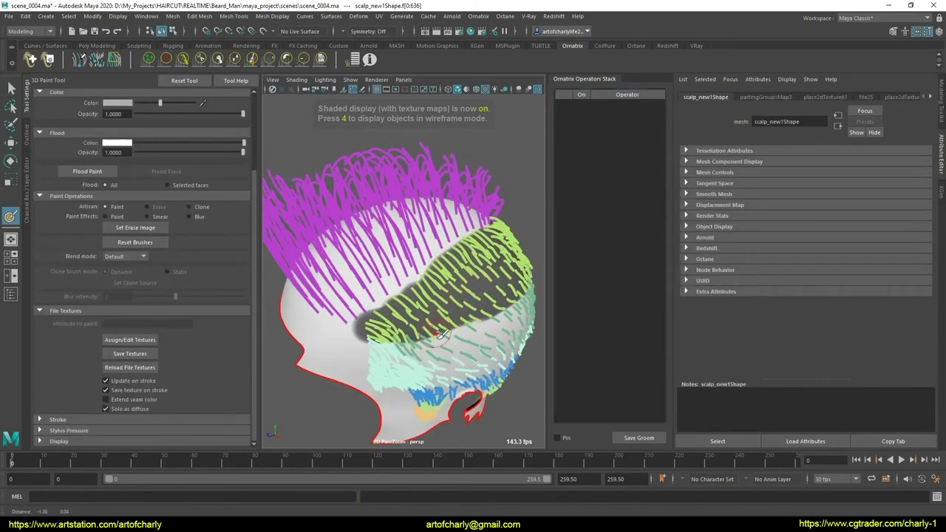
scroll(255, 192, "up", 5)
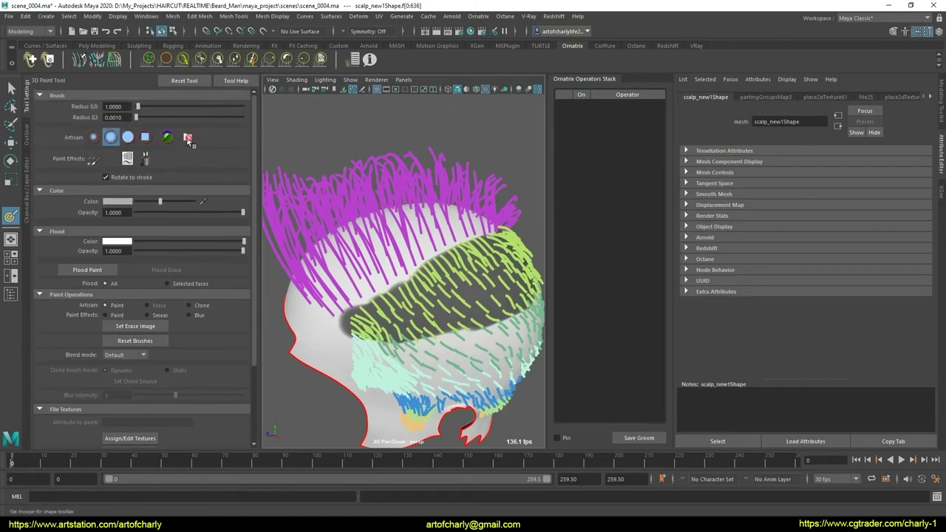
Load spotty.jpg as the 3D Paint brush shape, try a test stroke and undo it
left_click(187, 138)
left_click(154, 178)
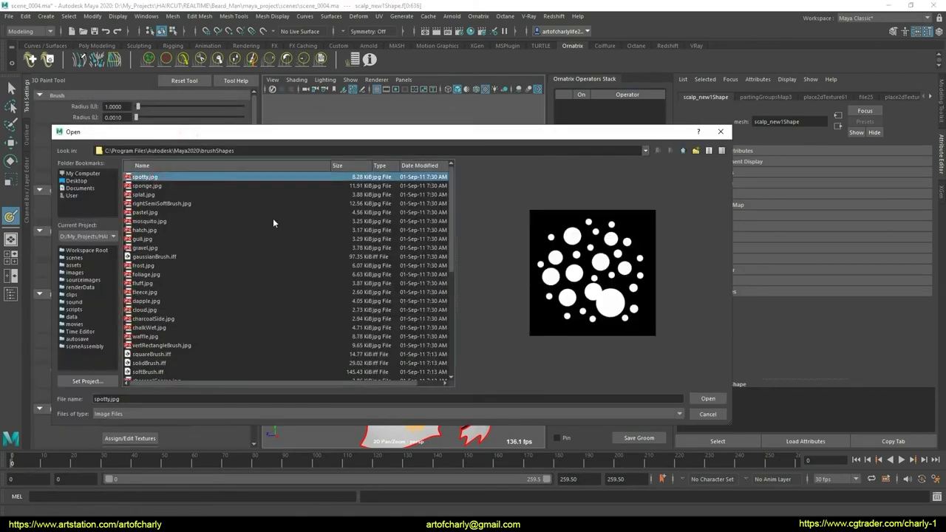
left_click(695, 399)
scroll(428, 325, "up", 3)
scroll(432, 310, "up", 2)
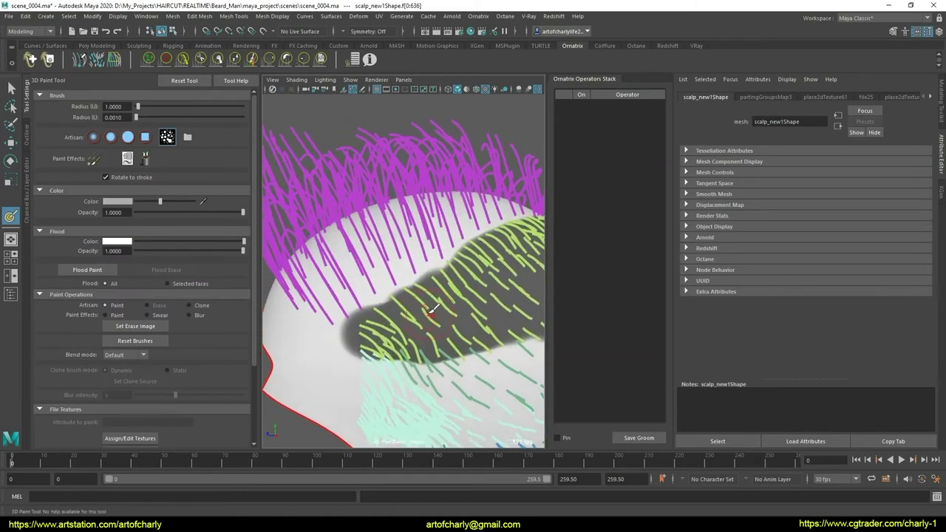
scroll(430, 310, "up", 2)
scroll(428, 310, "up", 1)
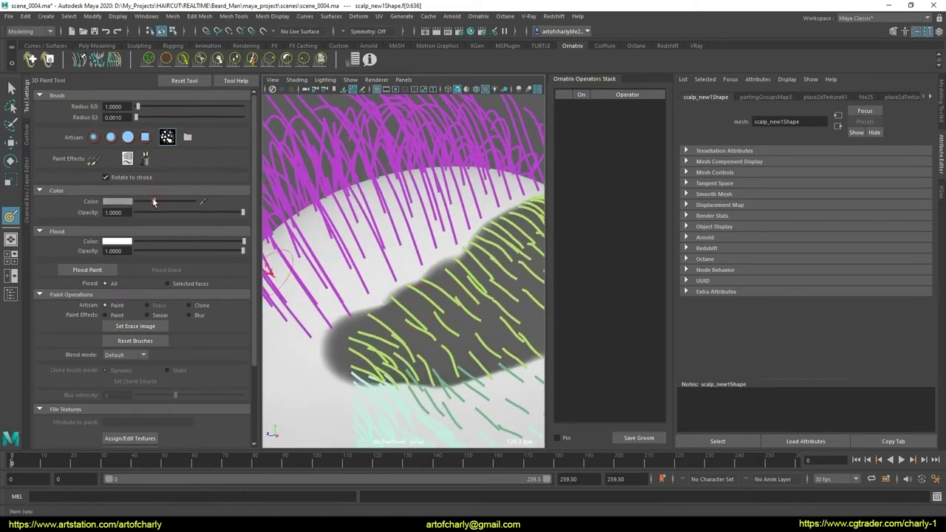
scroll(403, 299, "down", 2)
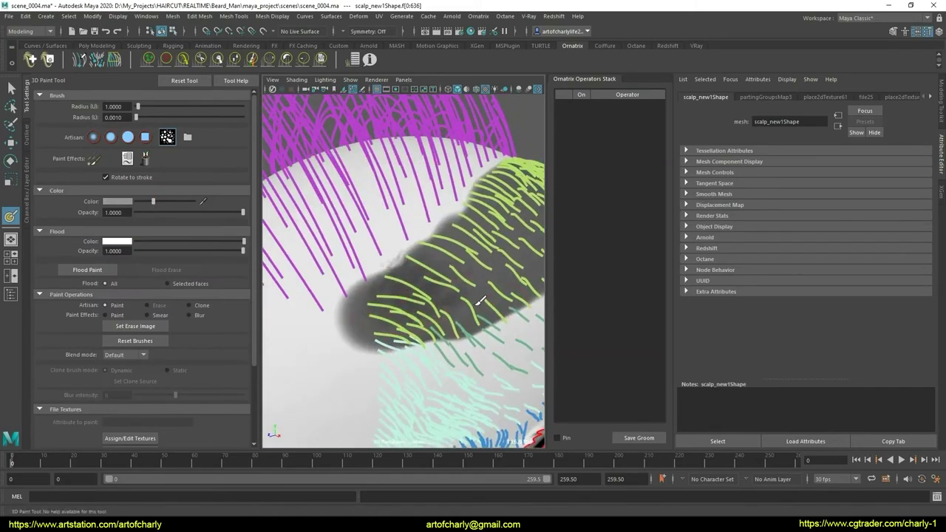
left_click_drag(479, 302, 406, 312, "alt")
key("ctrl+z")
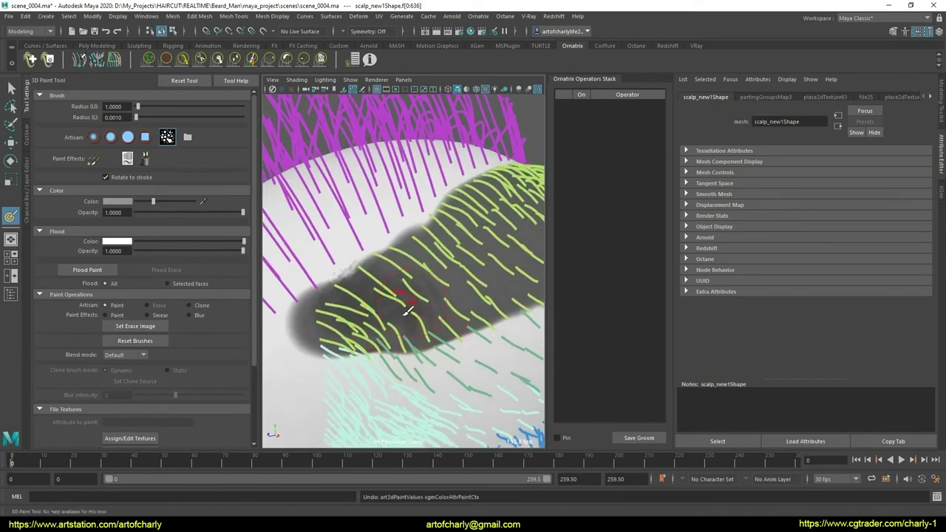
scroll(133, 355, "down", 4)
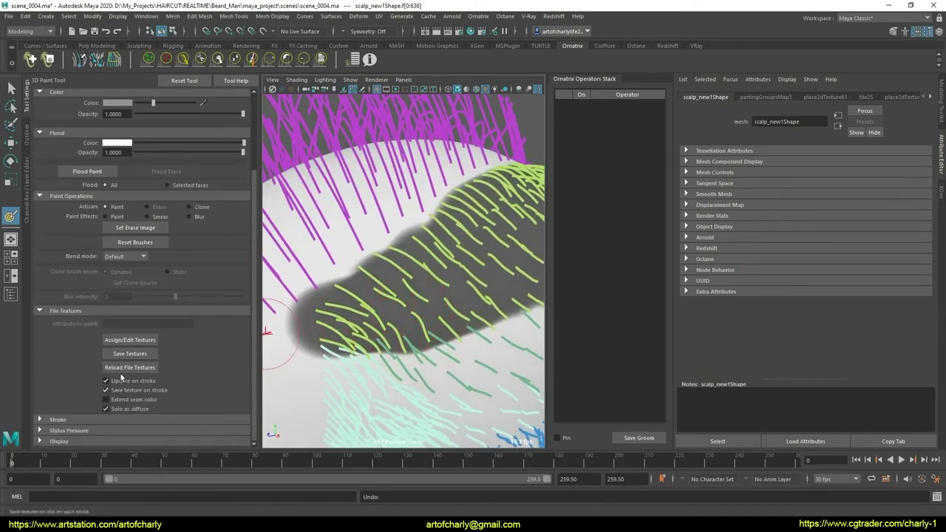
Tune the brush stamp spacing down to about 0.61, undoing the test strokes
left_click(102, 420)
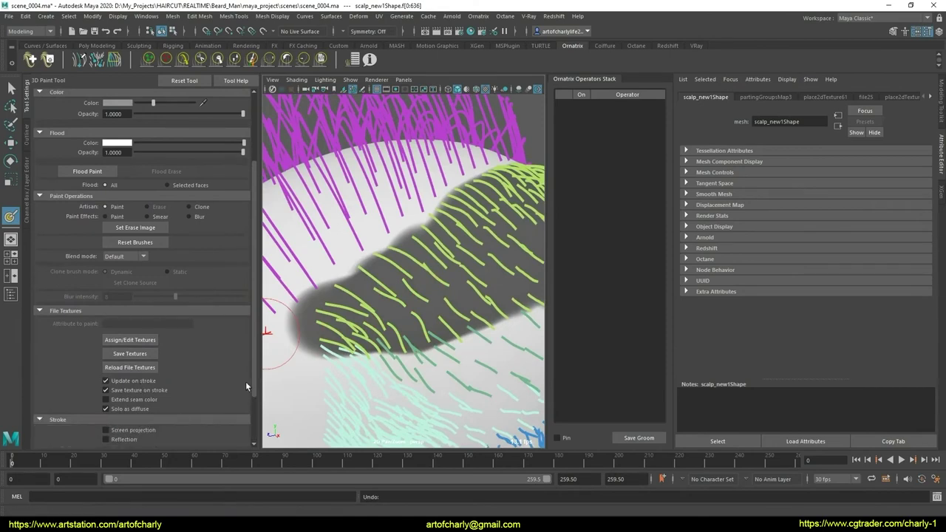
scroll(215, 411, "down", 1)
scroll(167, 422, "down", 1)
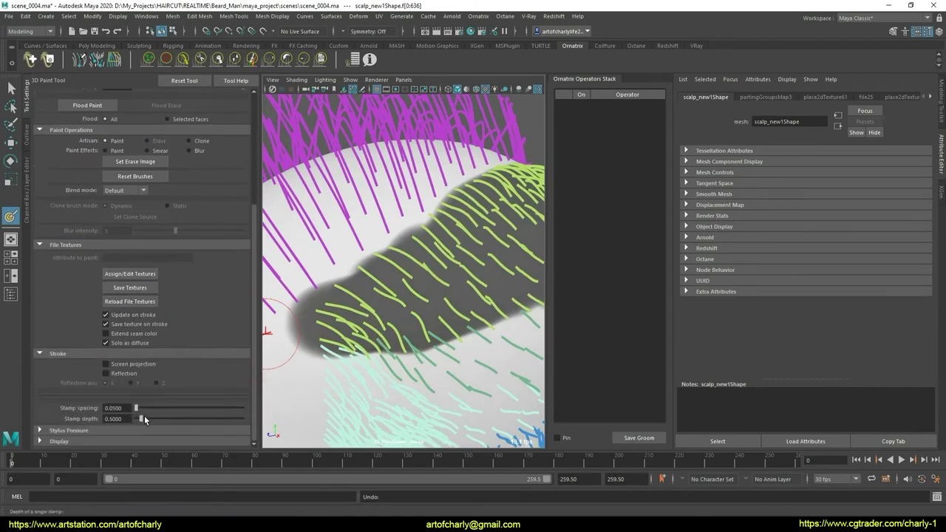
left_click_drag(136, 408, 153, 408)
left_click_drag(443, 274, 407, 302, "alt")
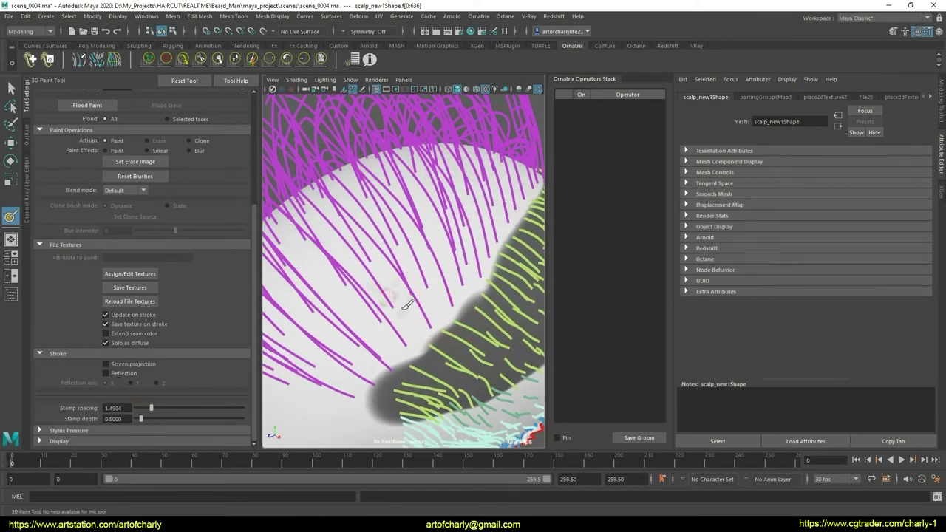
key("ctrl+z")
key("ctrl+z")
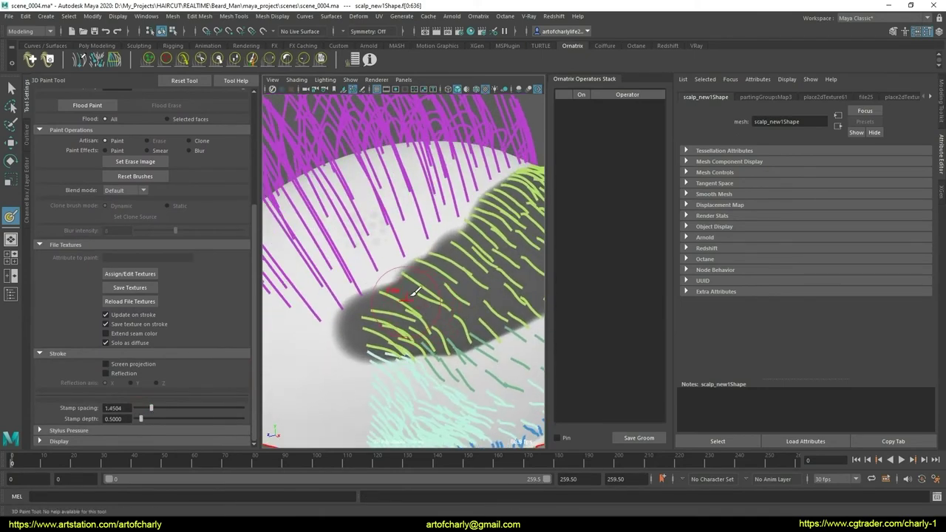
left_click_drag(151, 408, 142, 408)
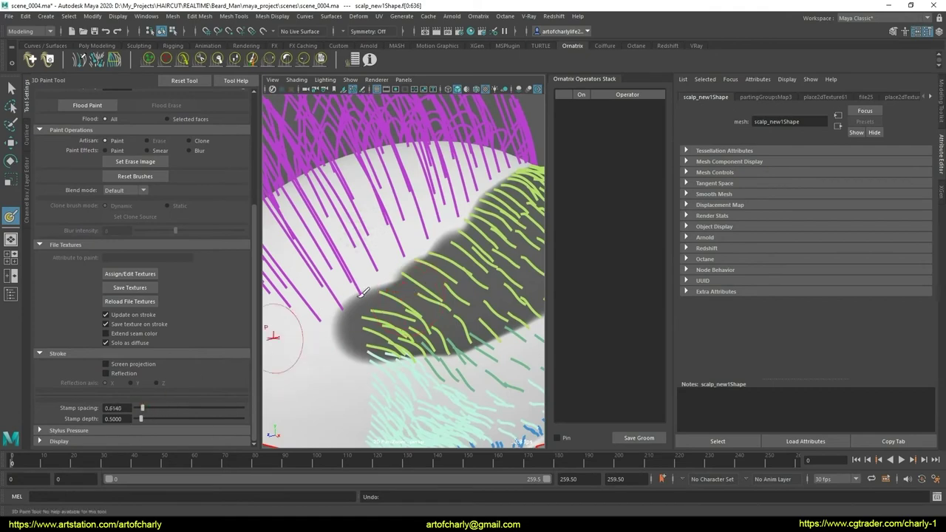
key("ctrl+z")
key("ctrl+z")
left_click_drag(142, 408, 141, 408)
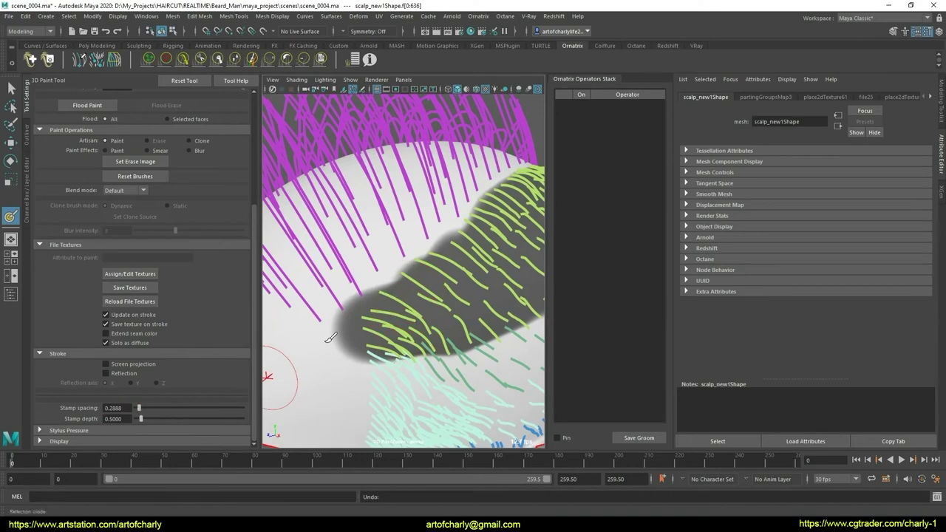
Dab grey spotty-brush spots onto the scalp mask band and orbit to check it
left_click_drag(402, 292, 369, 273)
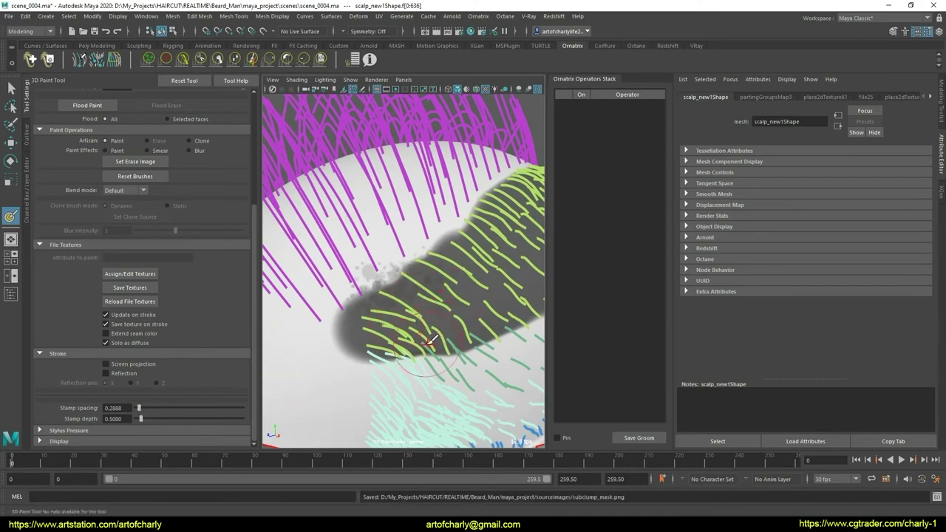
mouse_move(414, 317)
left_mouse_down("alt")
mouse_move(425, 325)
mouse_move(357, 334)
mouse_move(414, 325)
mouse_move(416, 303)
mouse_move(479, 255)
left_mouse_up("alt")
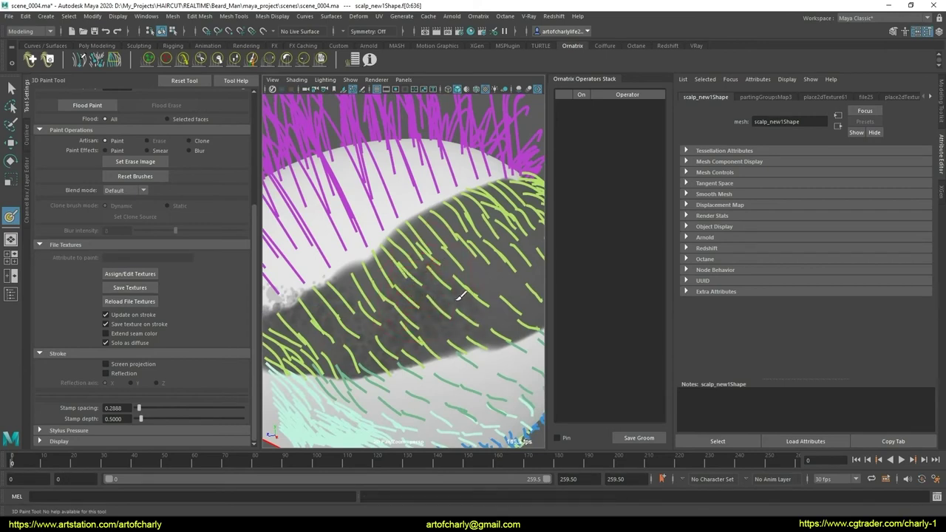
left_click_drag(382, 306, 384, 316, "alt")
right_click_drag(384, 316, 385, 294, "alt")
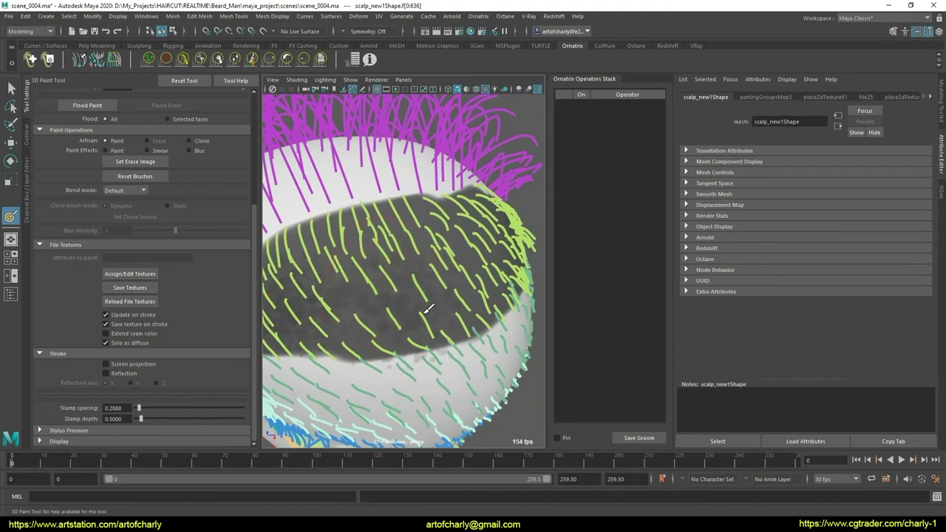
mouse_move(426, 278)
left_mouse_down("alt")
mouse_move(435, 266)
mouse_move(430, 296)
left_mouse_up("alt")
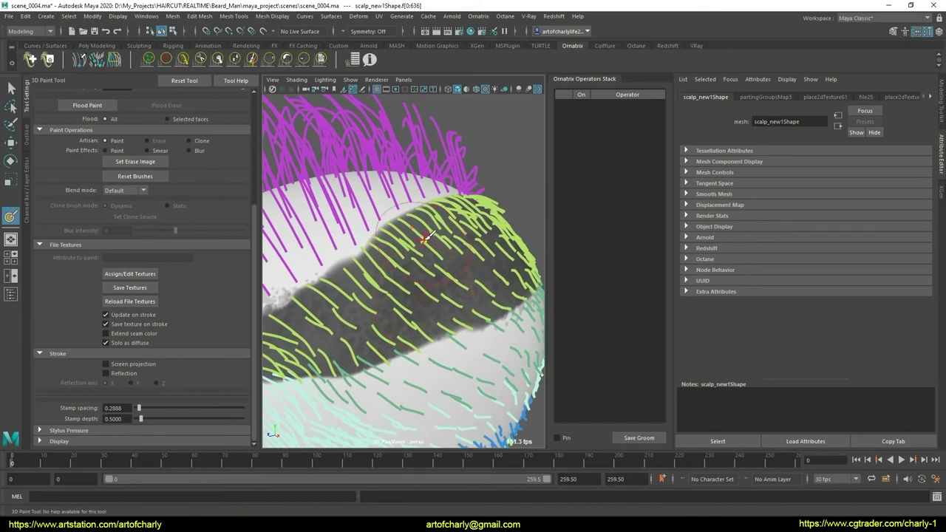
Select the hair, hide its guides and review the Clump2 and EditGuides1 operator settings
key("q")
left_click(493, 205)
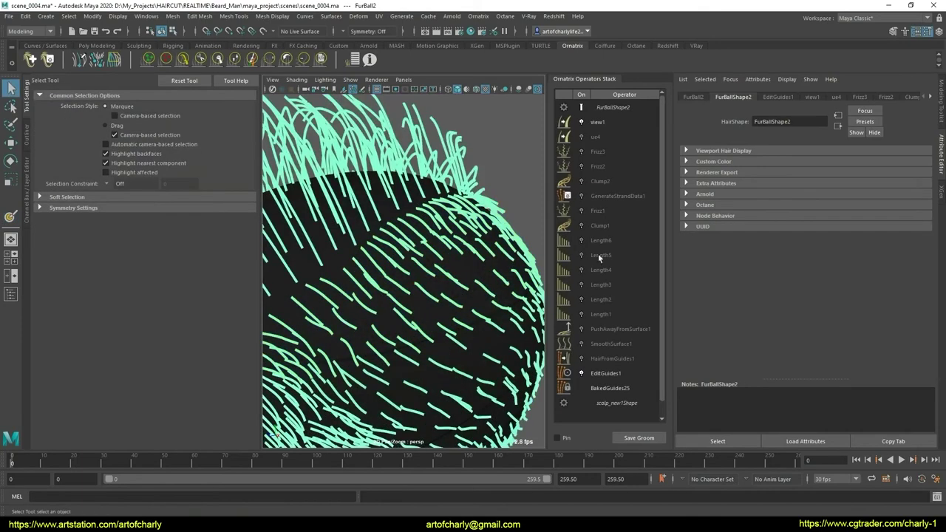
left_click(621, 373)
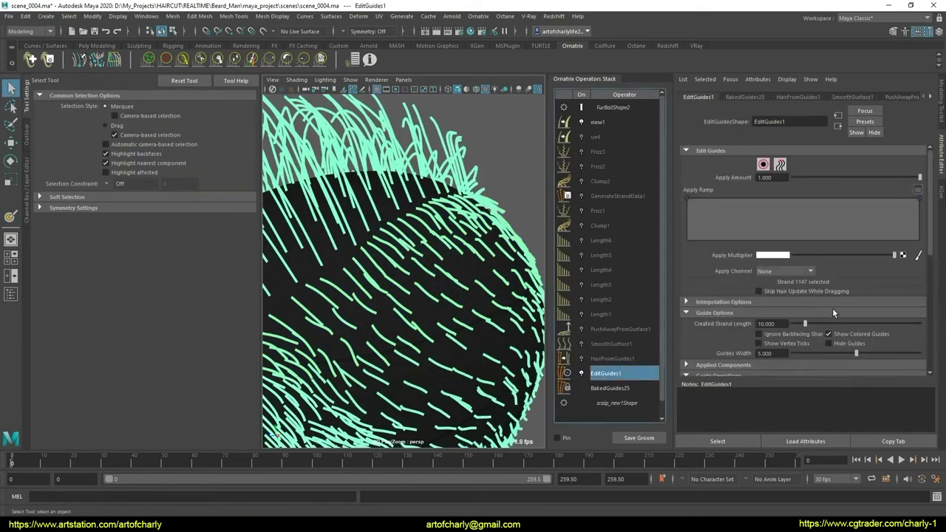
left_click(829, 342)
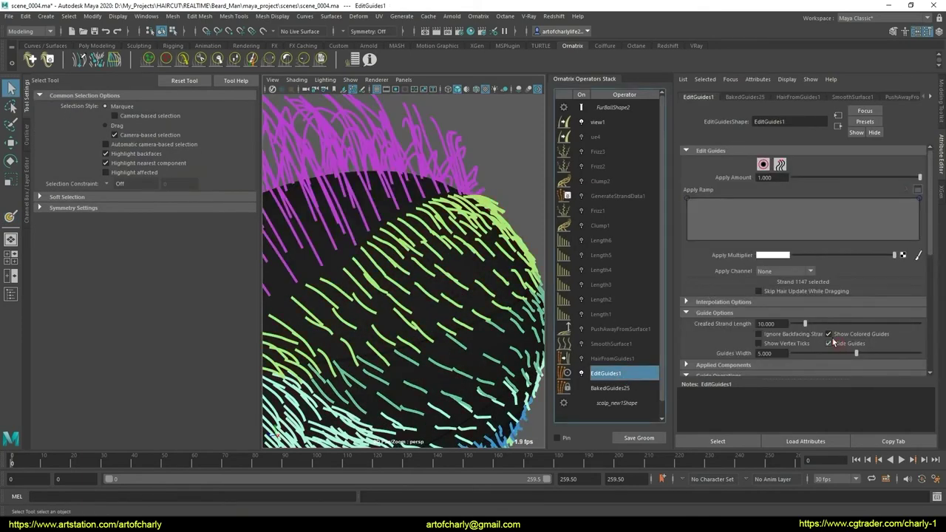
left_click(581, 108)
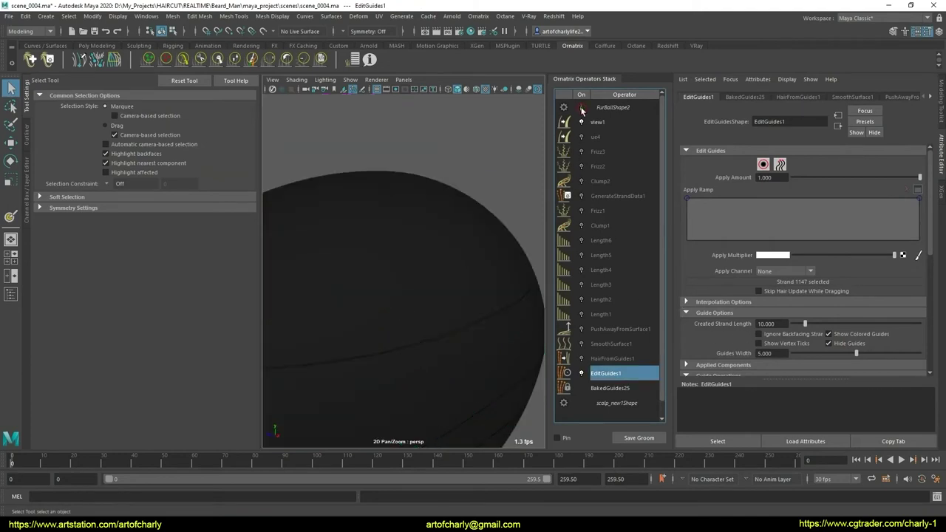
left_click(603, 181)
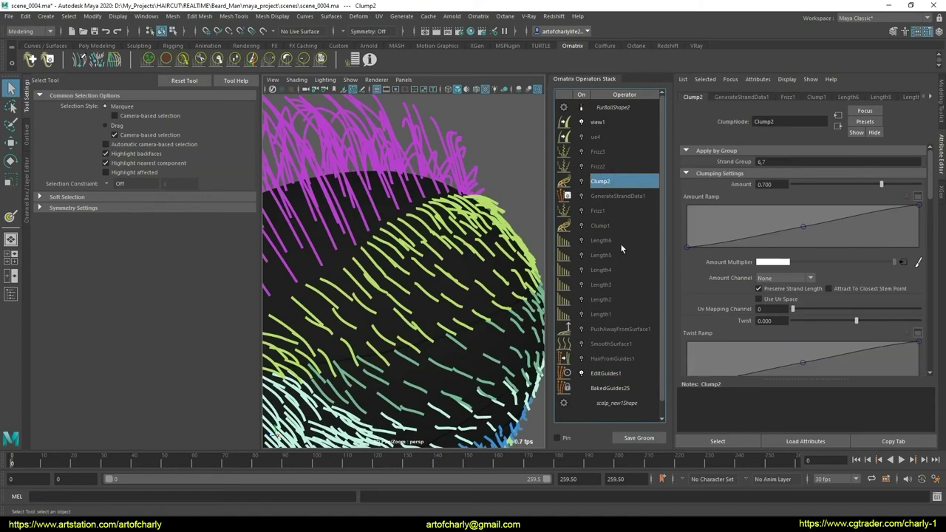
left_click(614, 371)
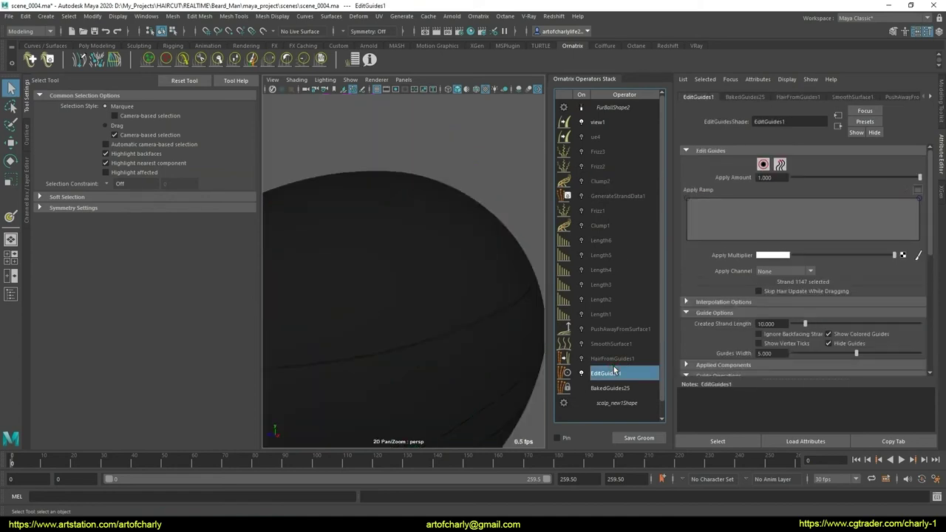
left_click(614, 108)
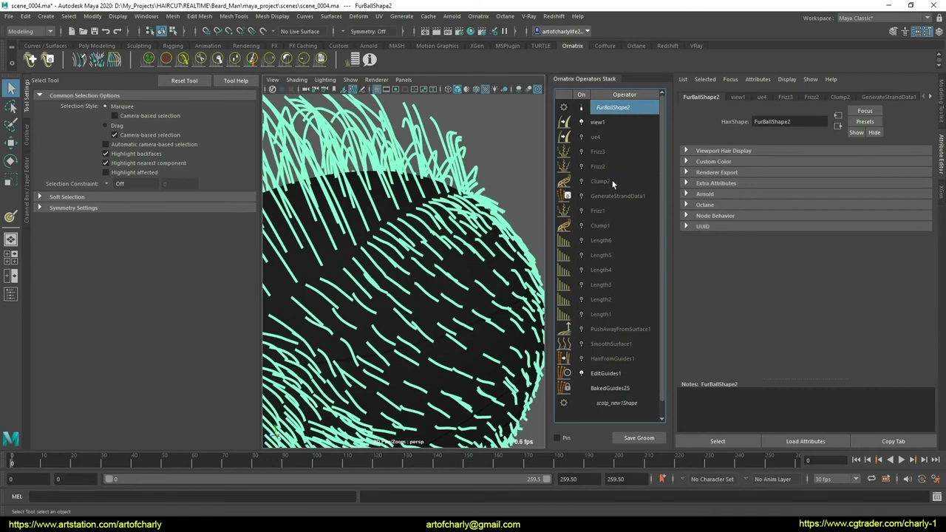
left_click(612, 181)
Hide the FurBall2 hair object via the Outliner
left_click(27, 137)
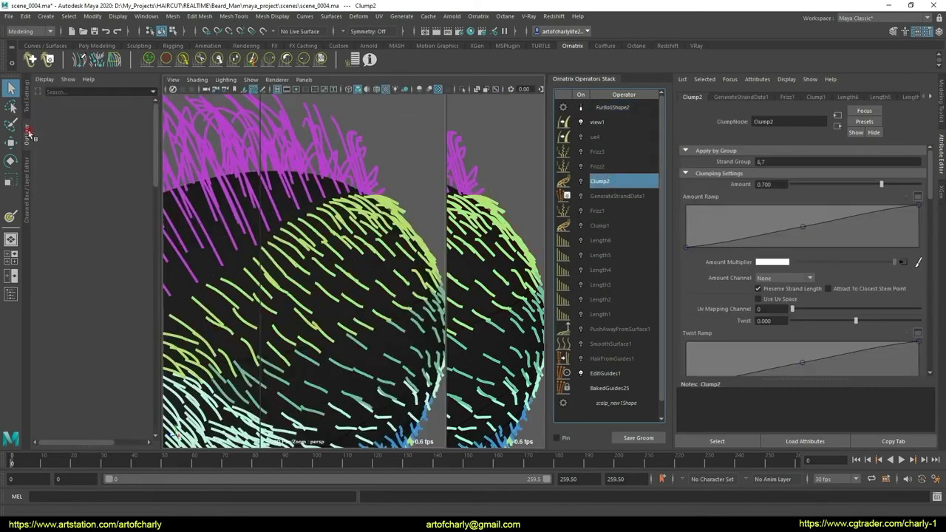
left_click(44, 142)
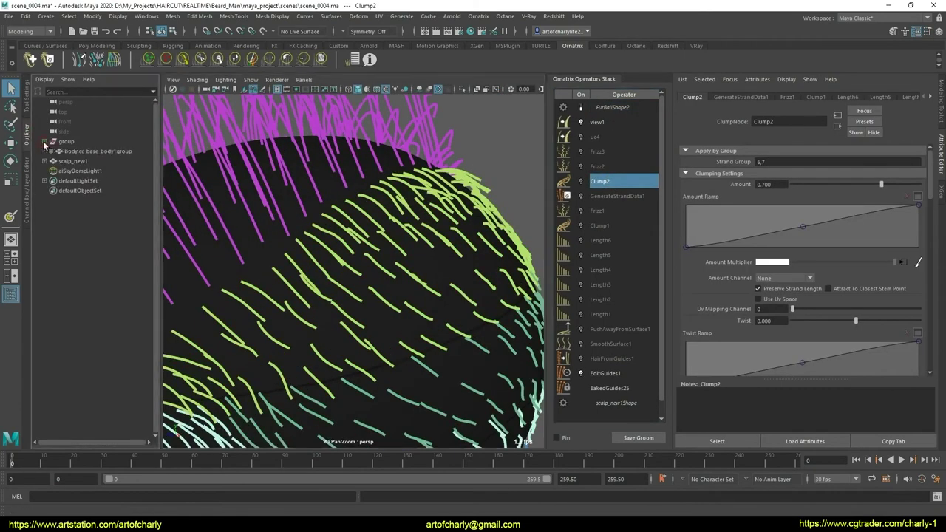
left_click(45, 161)
left_click(80, 172)
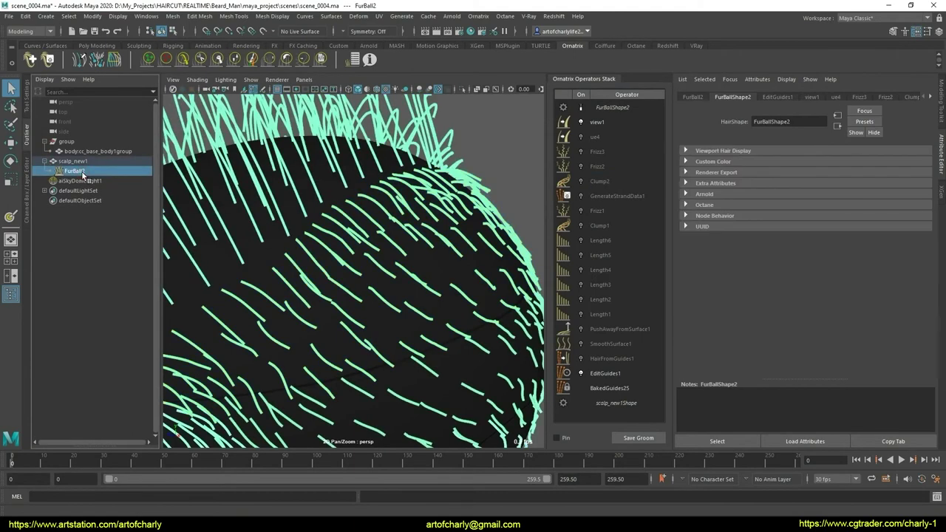
key("ctrl+h")
Start painting Clump2's Amount Multiplier mask, adding dark specks near the band's upper edge
left_click(617, 181)
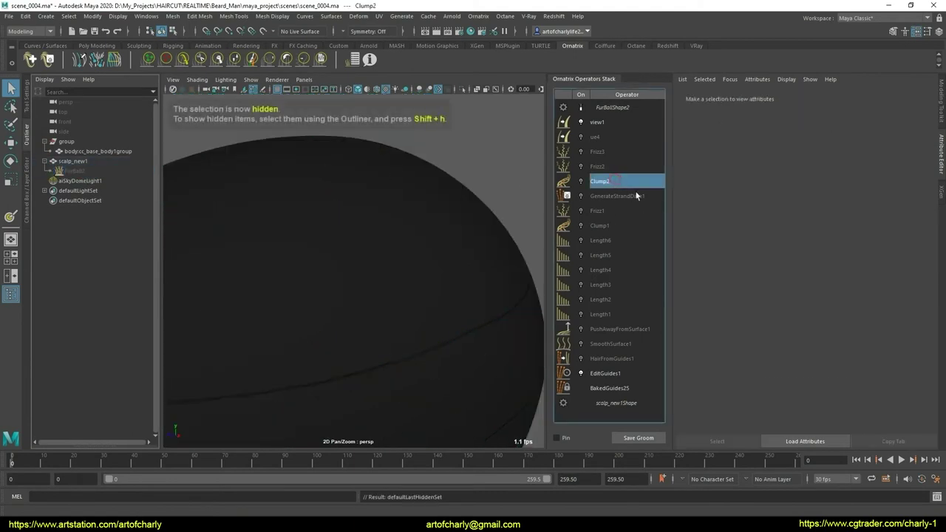
left_click(918, 263)
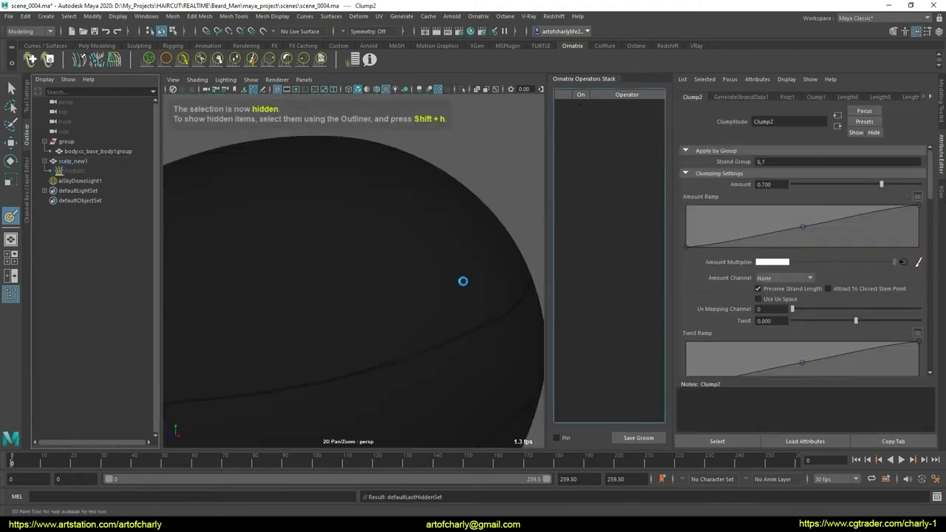
scroll(449, 302, "up", 2)
scroll(436, 301, "up", 2)
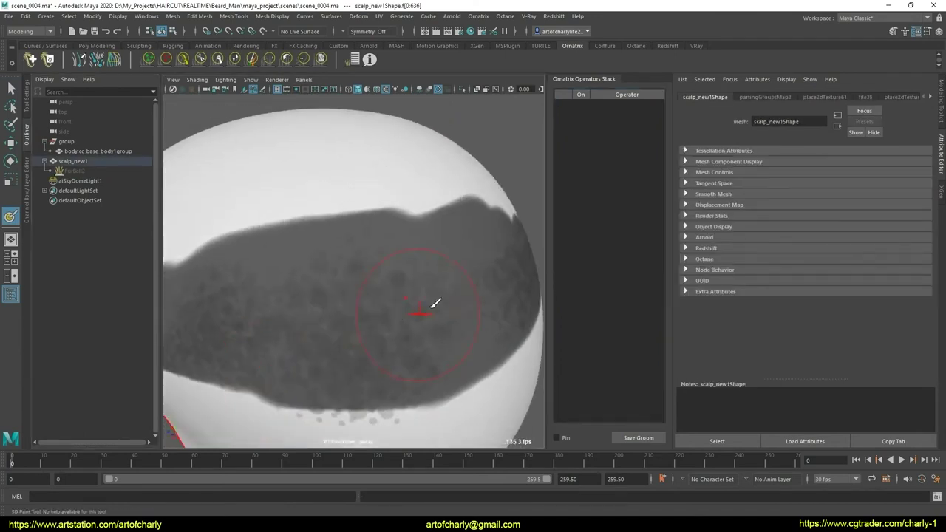
scroll(426, 311, "up", 2)
left_click_drag(458, 287, 429, 252)
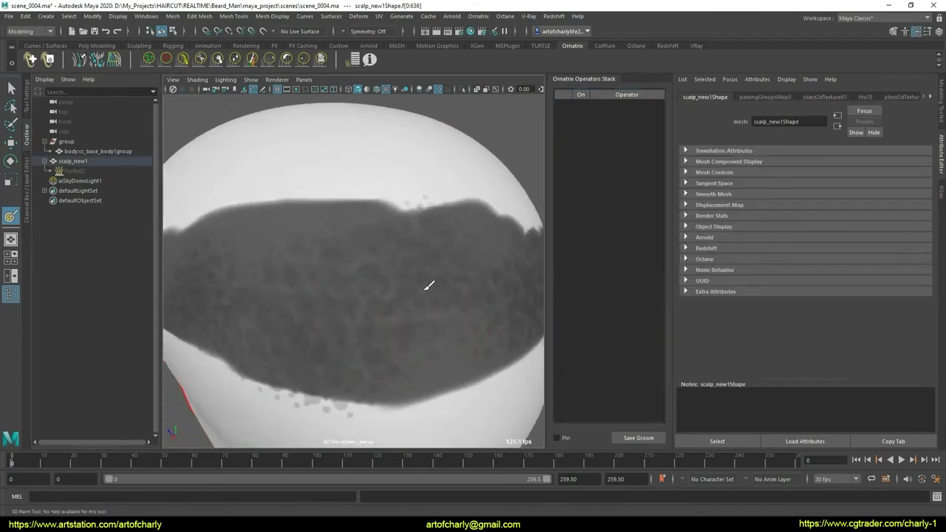
Enlarge the brush and extend the band's lower edge with dark paint and scattered dots
left_click_drag(395, 298, 329, 338, "alt")
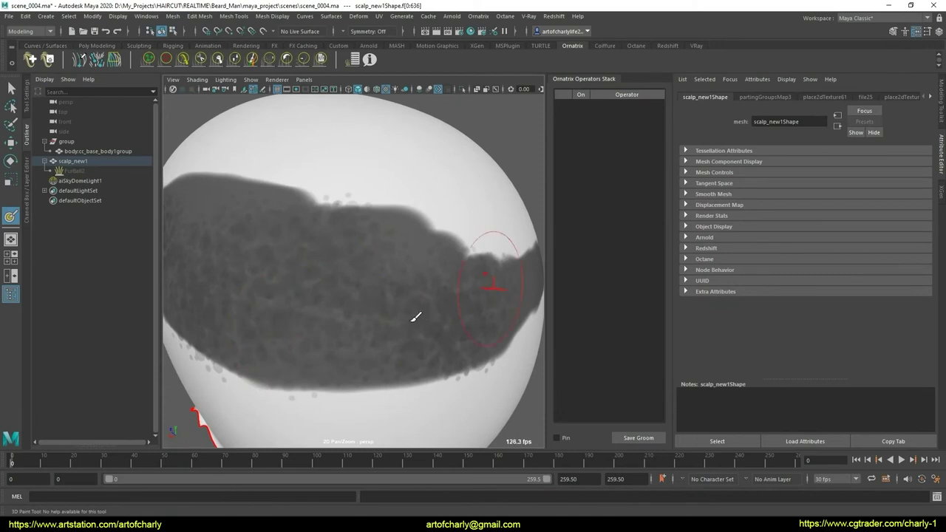
left_click_drag(416, 316, 382, 291, "alt")
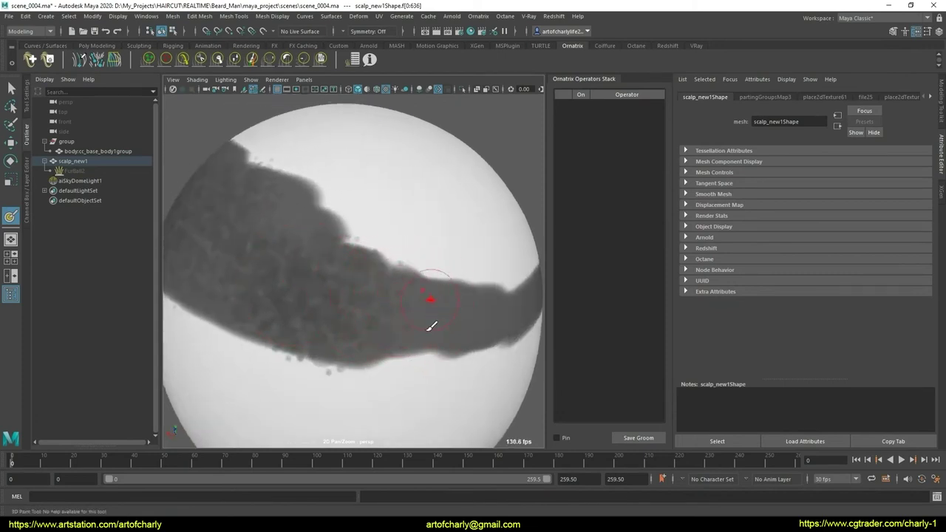
left_click_drag(443, 321, 375, 287, "alt")
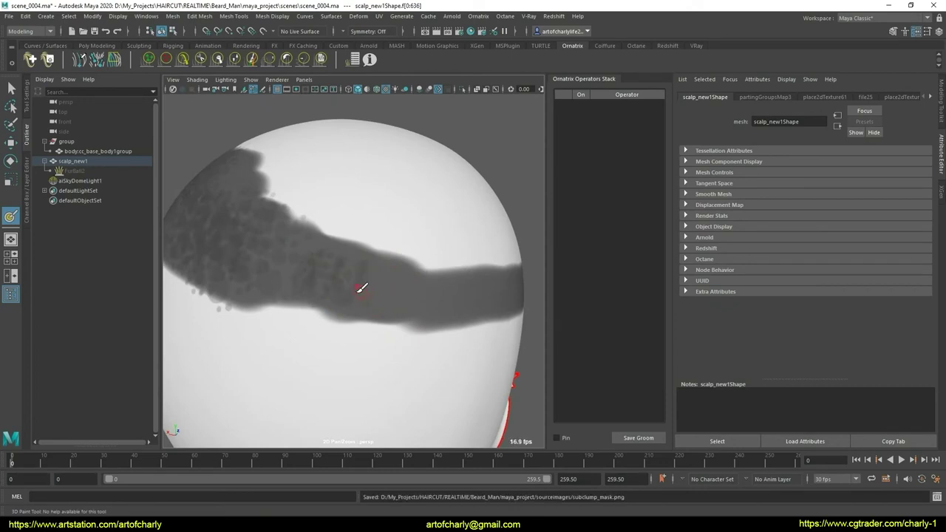
left_click_drag(349, 275, 368, 280)
mouse_move(301, 256)
left_mouse_down()
mouse_move(375, 286)
mouse_move(404, 315)
left_mouse_up()
mouse_move(493, 320)
left_mouse_down("alt")
mouse_move(396, 313)
mouse_move(314, 323)
left_mouse_up("alt")
left_click_drag(344, 289, 486, 322)
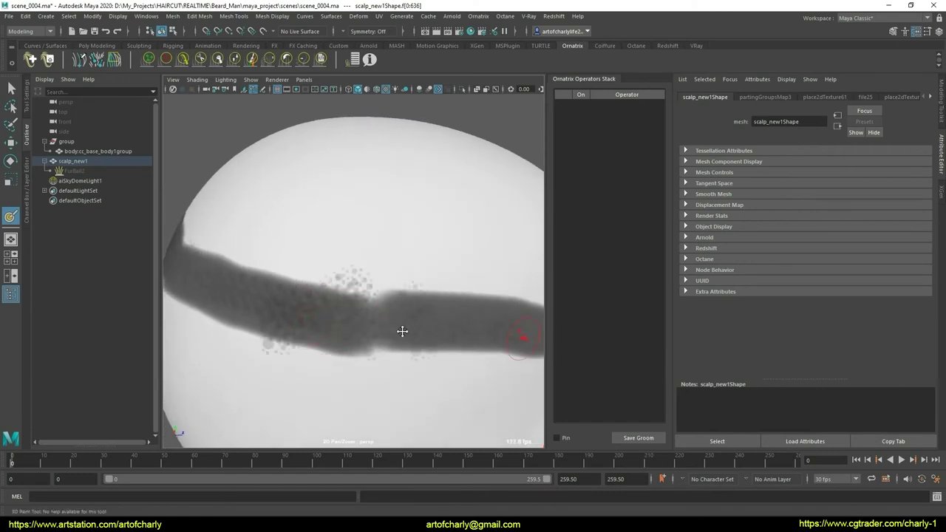
Scatter more dark dots just below the band from another side of the scalp
left_click_drag(402, 331, 484, 326, "alt")
left_click_drag(344, 323, 424, 323, "alt")
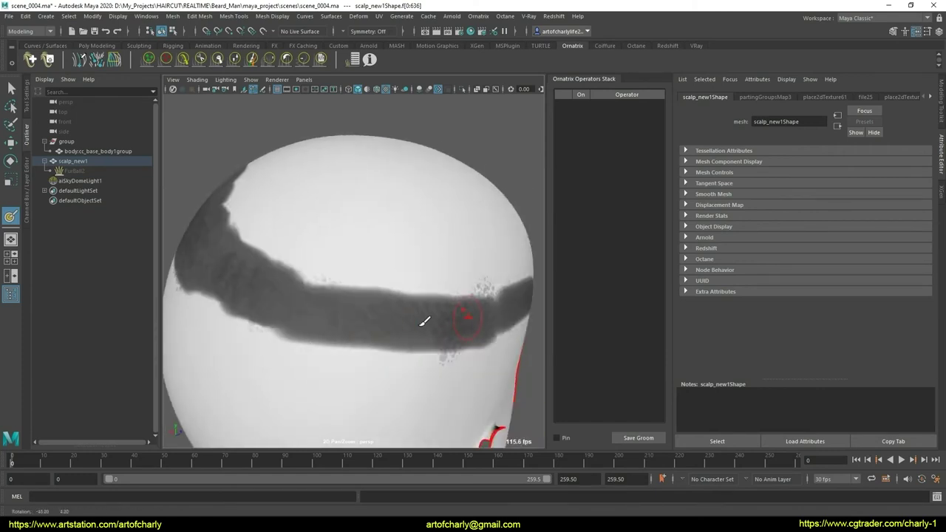
mouse_move(374, 345)
left_mouse_down()
mouse_move(411, 318)
mouse_move(379, 332)
left_mouse_up()
right_click_drag(380, 332, 401, 317, "alt")
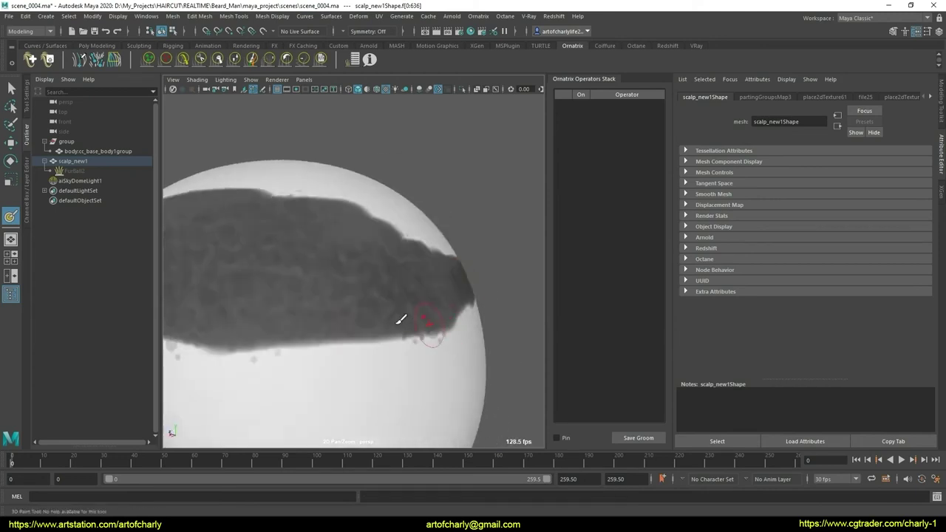
left_click_drag(402, 317, 439, 323, "alt")
right_click_drag(439, 323, 417, 313, "alt")
mouse_move(418, 313)
left_mouse_down("alt")
mouse_move(369, 302)
mouse_move(340, 362)
left_mouse_up("alt")
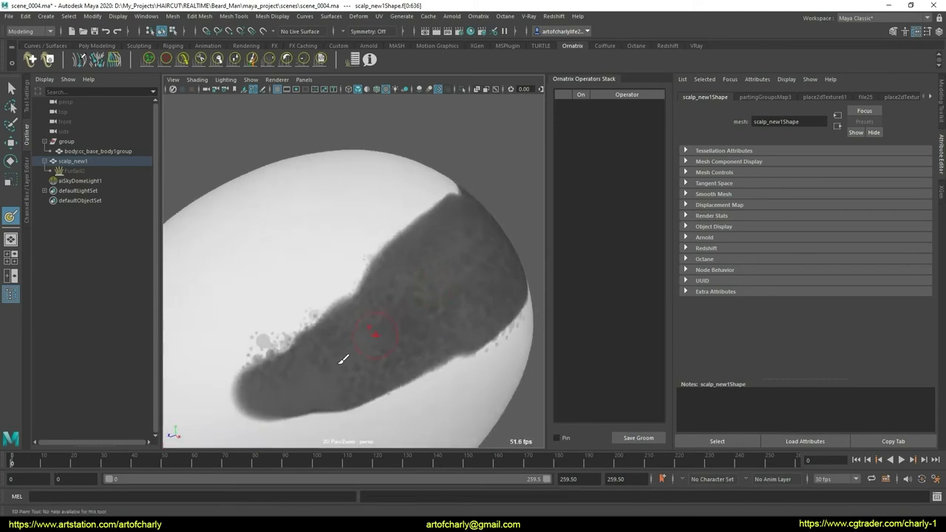
Bring back the brush settings and lighten the paint colour value
left_click(25, 112)
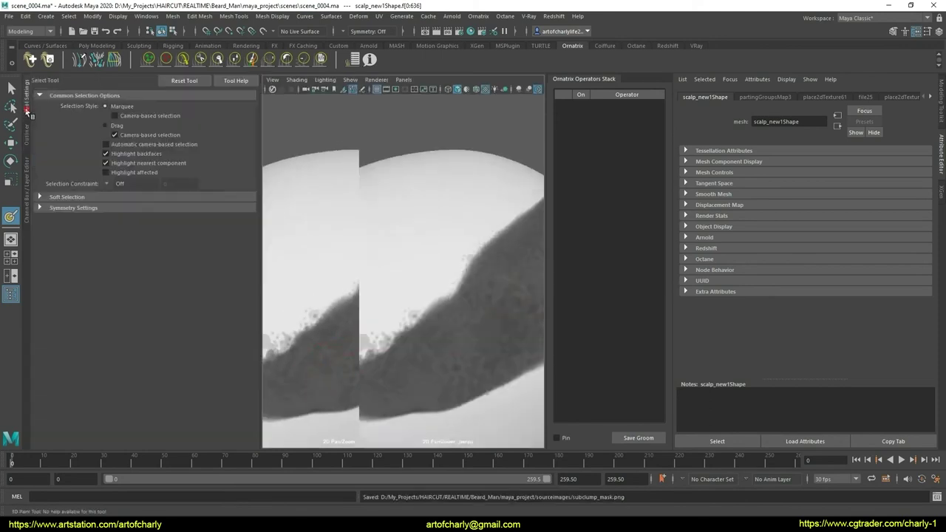
left_click_drag(156, 203, 165, 203)
mouse_move(369, 325)
left_mouse_down("alt")
mouse_move(390, 342)
mouse_move(362, 352)
mouse_move(396, 326)
mouse_move(345, 324)
left_mouse_up("alt")
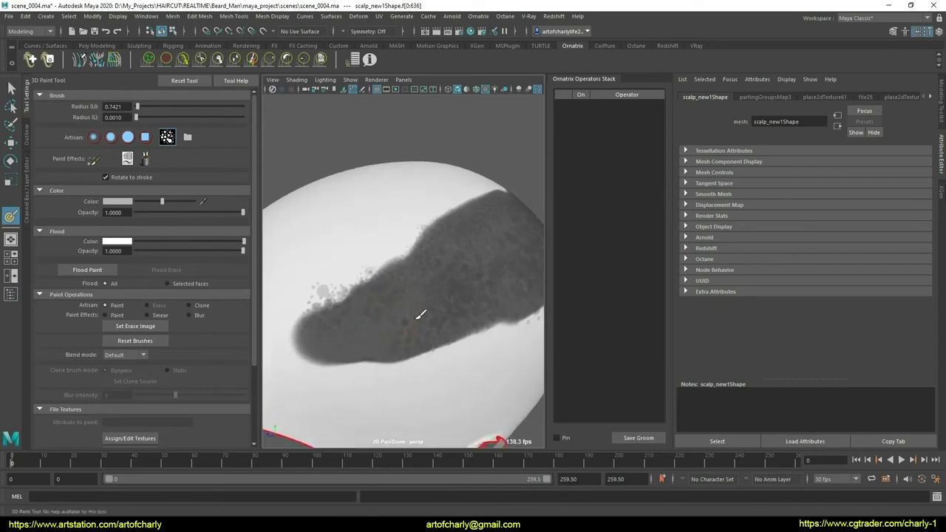
left_click_drag(399, 292, 413, 269, "alt")
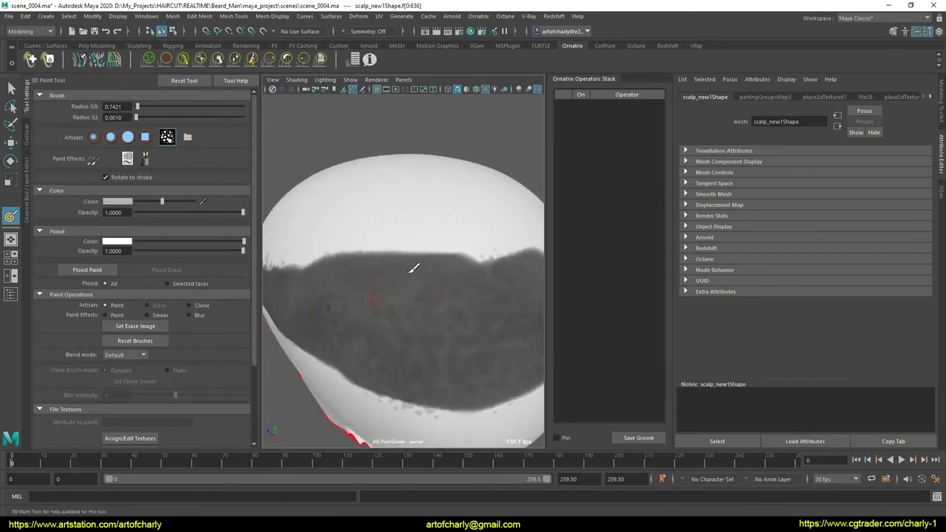
left_click_drag(459, 309, 413, 273, "alt")
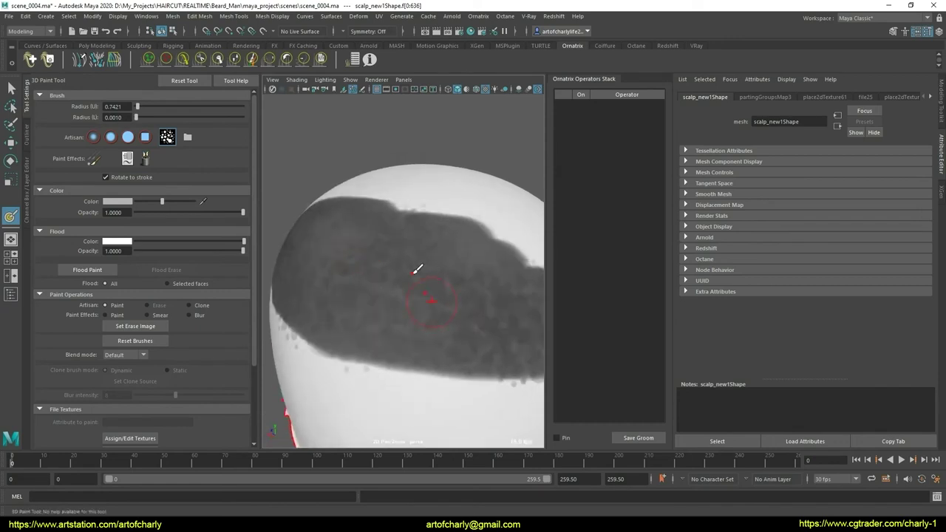
Fine-tune the grey paint value, darker then lighter, while orbiting around the band
left_click_drag(162, 201, 149, 200)
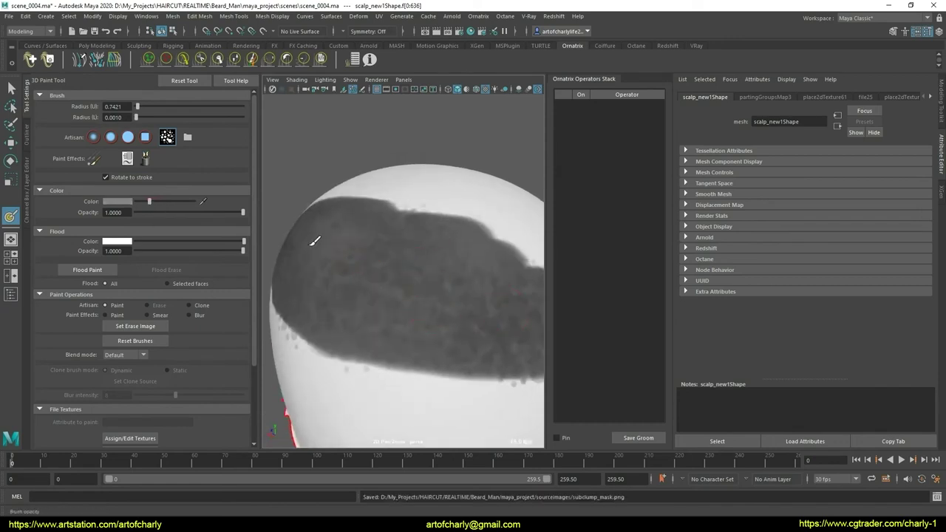
mouse_move(381, 290)
left_mouse_down("alt")
mouse_move(454, 260)
mouse_move(472, 283)
left_mouse_up("alt")
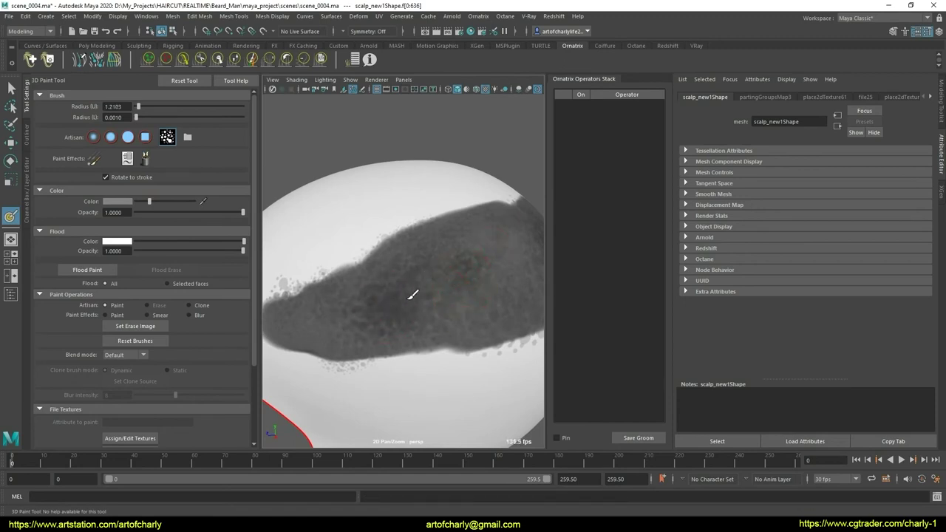
left_click_drag(485, 271, 431, 279, "alt")
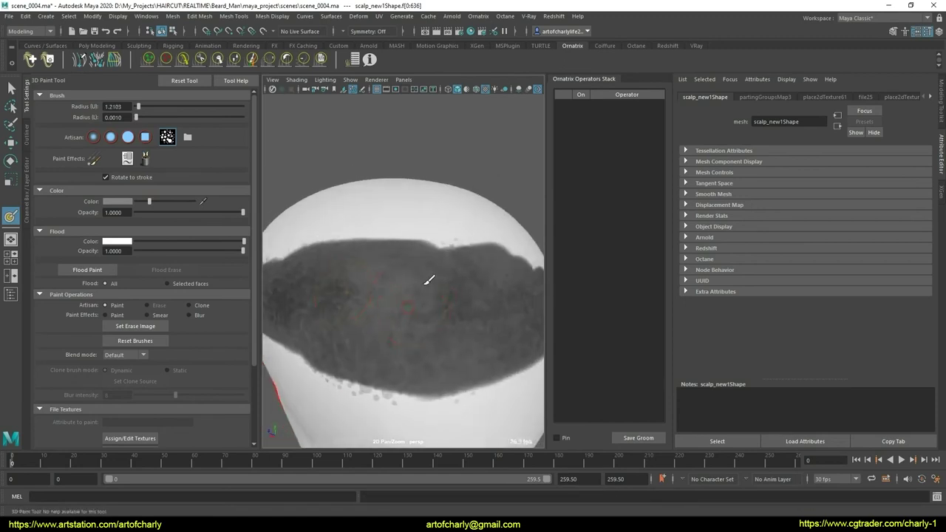
left_click(391, 321)
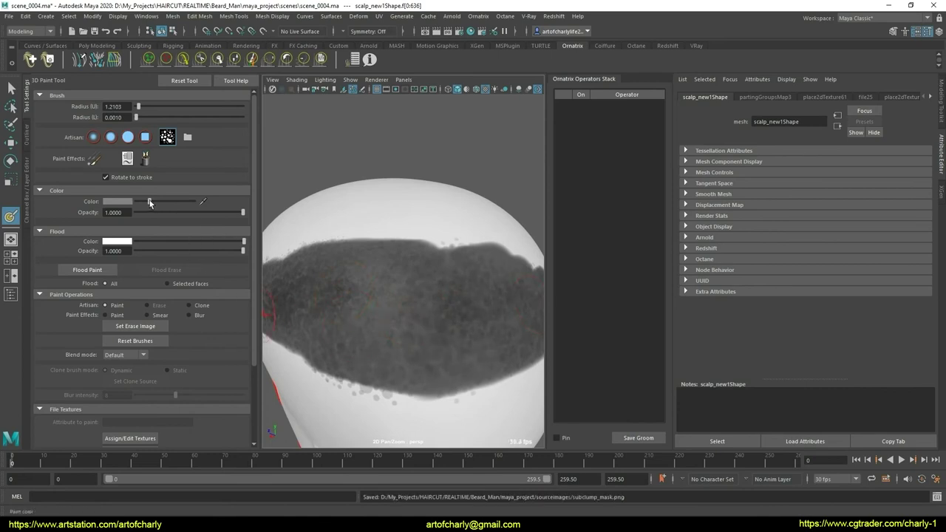
left_click_drag(150, 203, 144, 201)
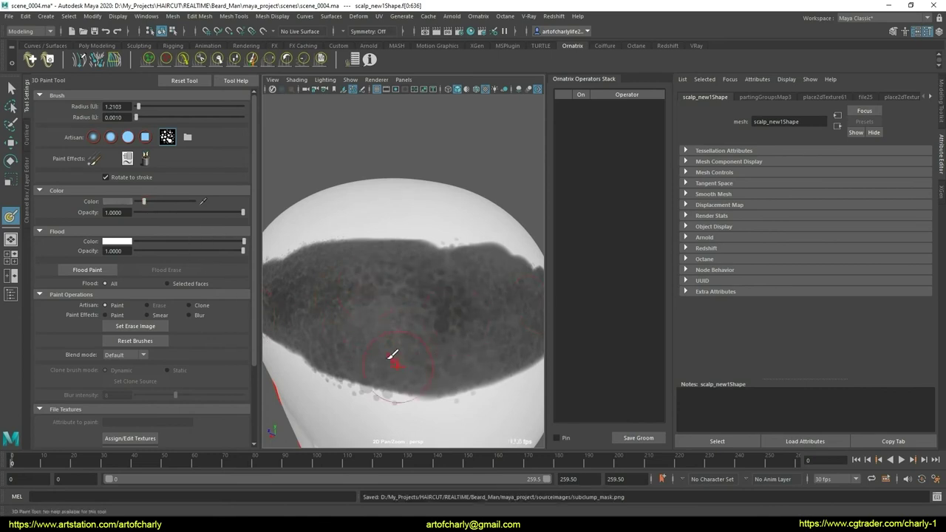
left_click_drag(380, 281, 380, 355, "alt")
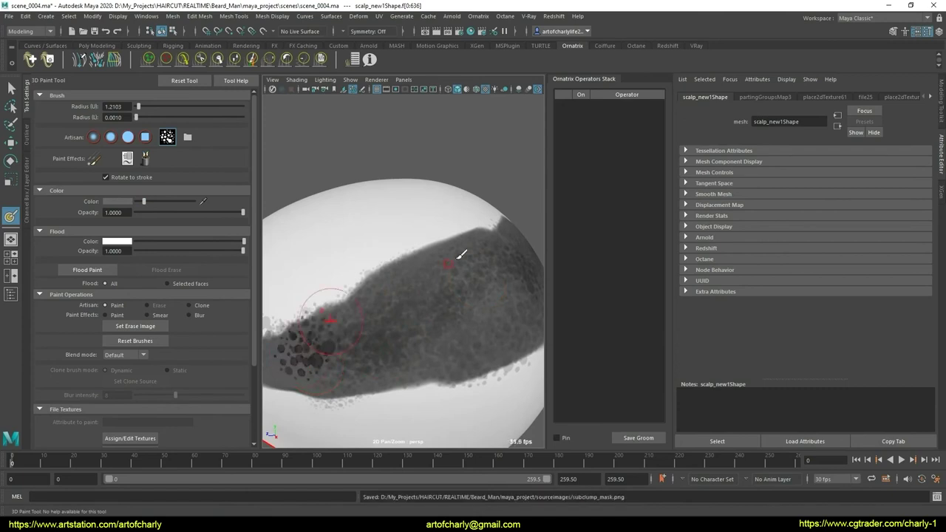
mouse_move(409, 315)
left_mouse_down("alt")
mouse_move(429, 289)
mouse_move(473, 271)
left_mouse_up("alt")
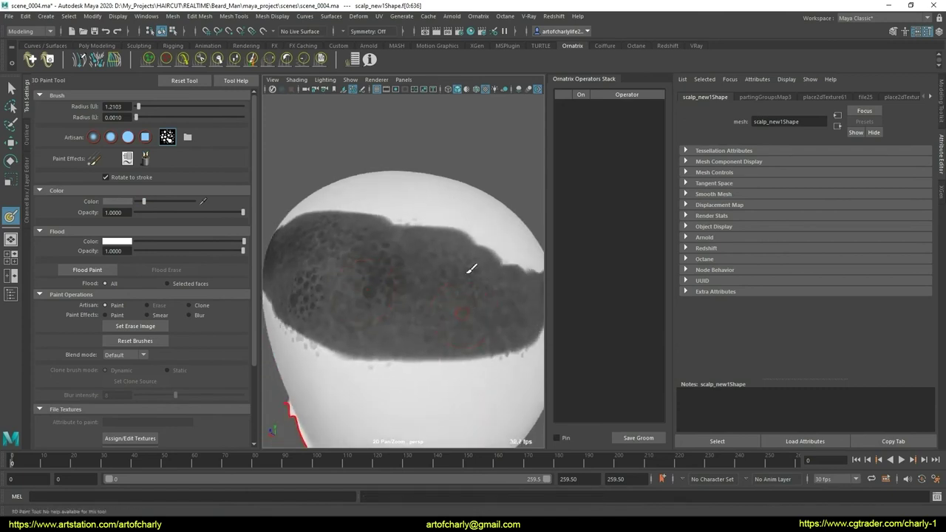
mouse_move(404, 272)
left_mouse_down("alt")
mouse_move(448, 268)
mouse_move(448, 296)
left_mouse_up("alt")
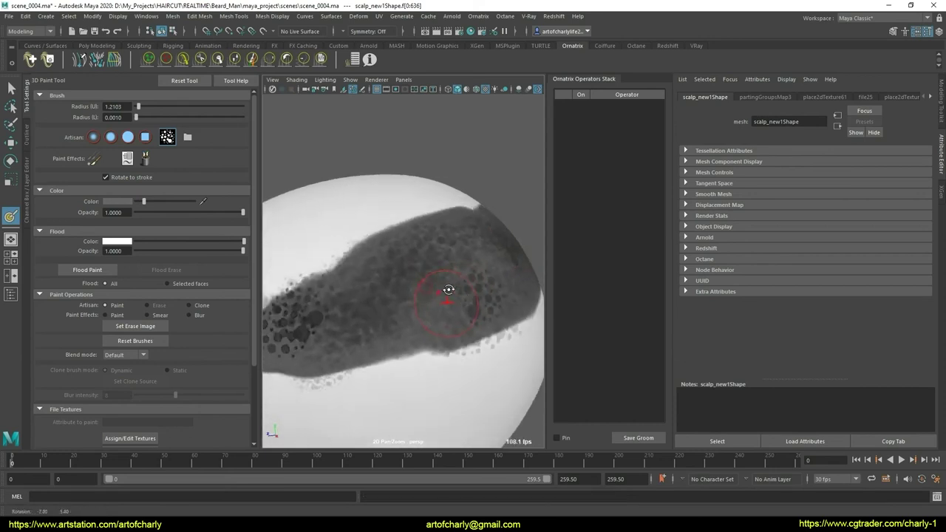
left_click_drag(143, 201, 159, 201)
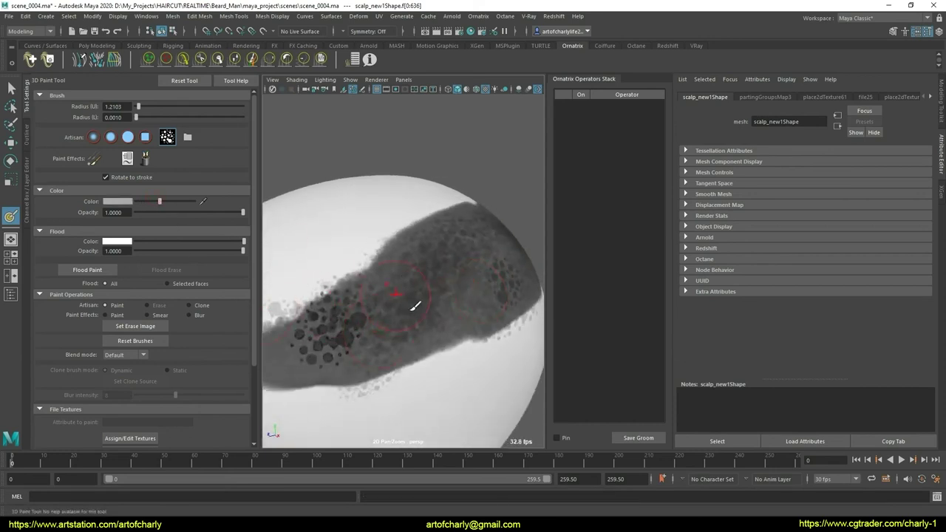
Paint finer mask strokes with a smaller brush, then enlarge it to about 0.81 and lighten the grey
mouse_move(365, 302)
left_mouse_down()
mouse_move(328, 312)
mouse_move(377, 306)
mouse_move(462, 324)
mouse_move(386, 327)
mouse_move(461, 269)
left_mouse_up()
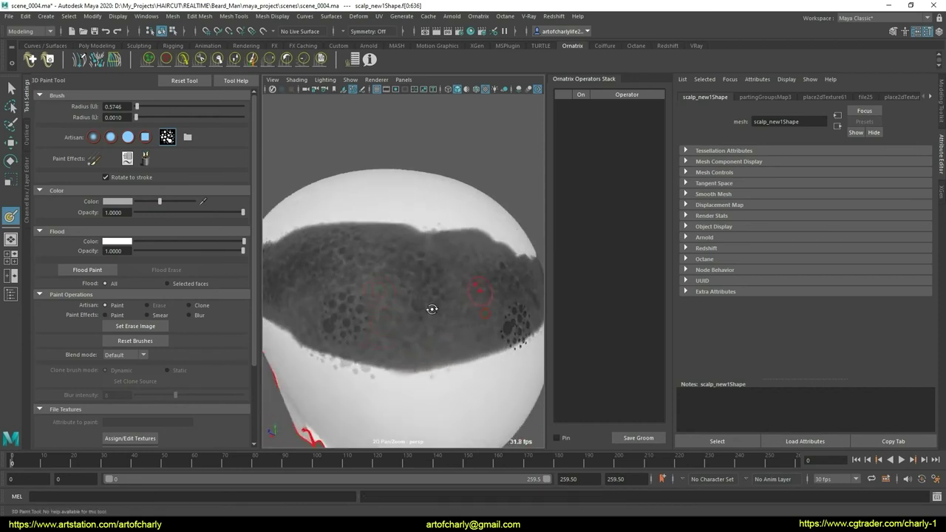
left_click_drag(428, 308, 380, 333, "alt")
left_click_drag(489, 336, 399, 261)
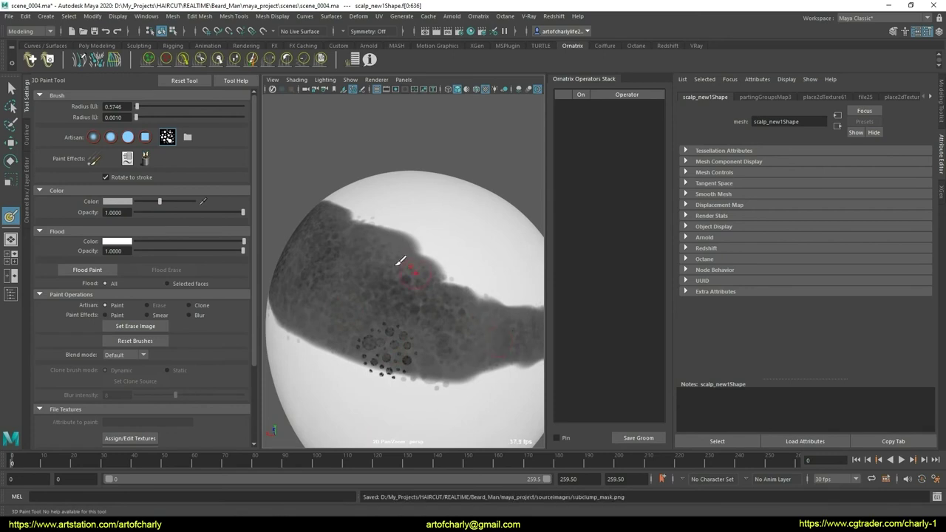
left_click_drag(410, 303, 383, 263)
left_click_drag(433, 291, 285, 269, "alt")
left_click_drag(164, 202, 145, 201)
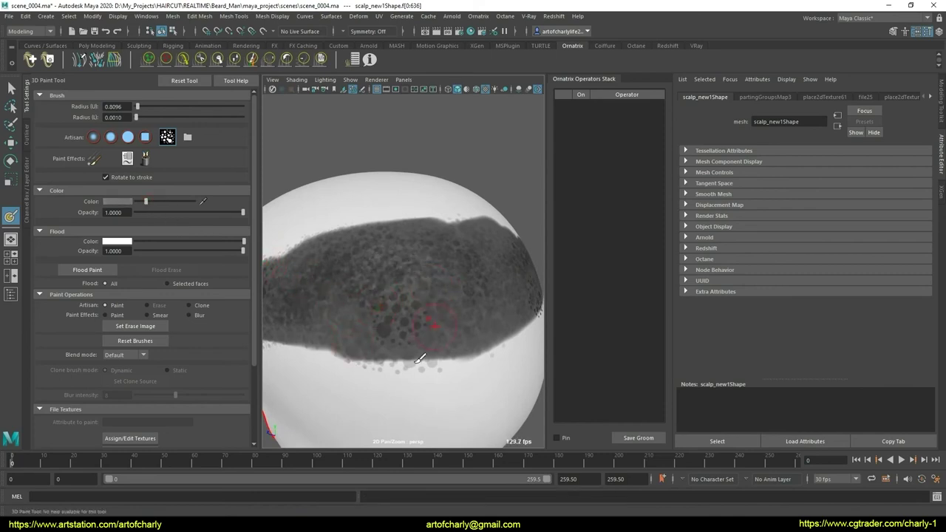
Review the whole head and save the painted mask as subclump_mask.png
left_click_drag(377, 299, 381, 342, "alt")
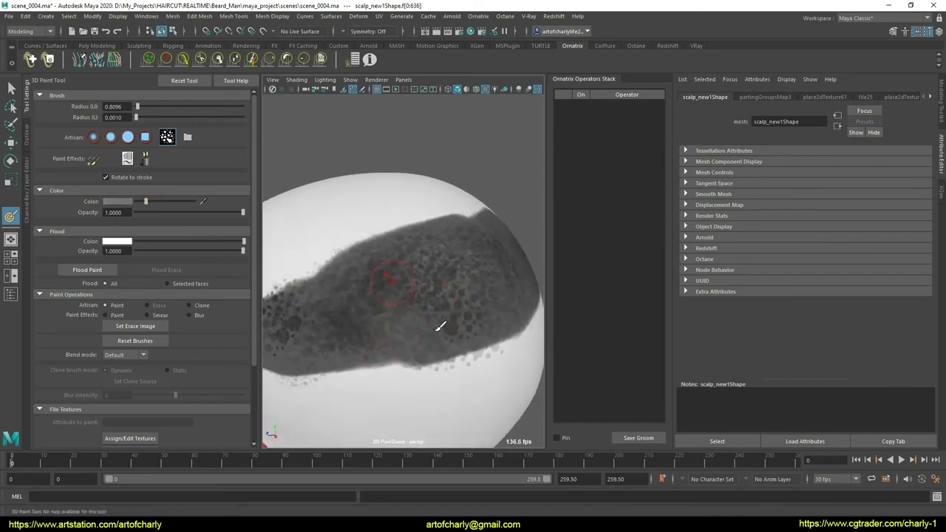
left_click_drag(440, 326, 400, 341, "alt")
mouse_move(491, 292)
left_mouse_down("alt")
mouse_move(422, 302)
mouse_move(481, 269)
mouse_move(471, 303)
mouse_move(433, 317)
mouse_move(431, 306)
mouse_move(384, 300)
mouse_move(426, 303)
mouse_move(422, 354)
mouse_move(412, 337)
mouse_move(422, 286)
left_mouse_up("alt")
scroll(450, 287, "down", 3)
scroll(422, 354, "up", 5)
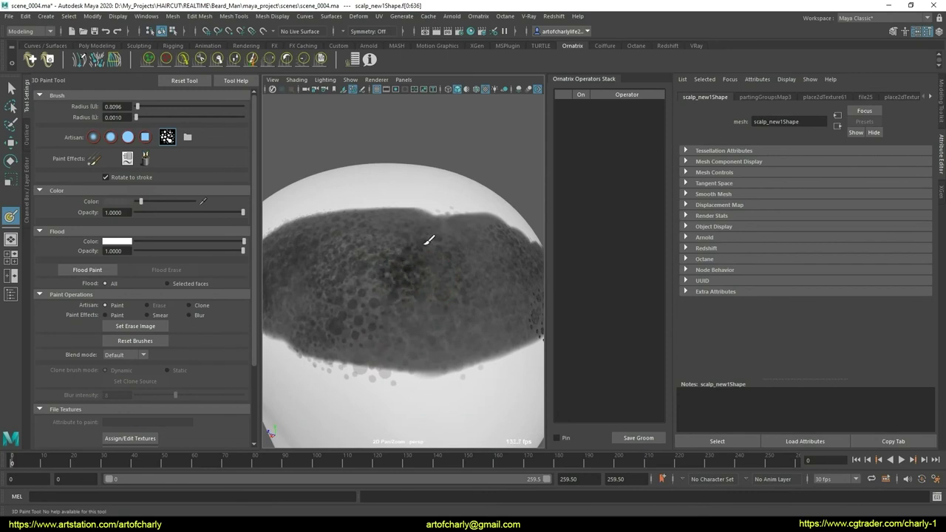
scroll(397, 232, "down", 3)
mouse_move(397, 232)
left_mouse_down("alt")
mouse_move(380, 280)
mouse_move(341, 305)
left_mouse_up("alt")
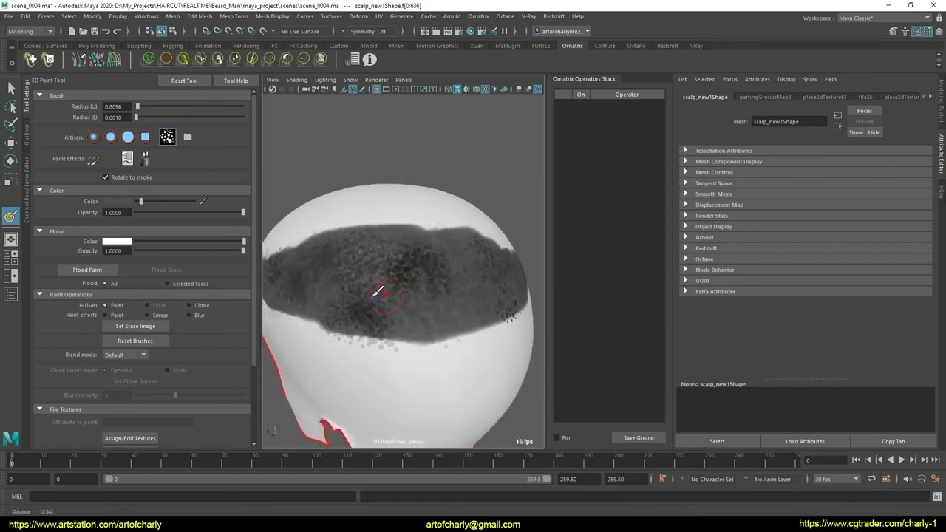
mouse_move(461, 283)
left_mouse_down("alt")
mouse_move(422, 296)
mouse_move(474, 278)
left_mouse_up("alt")
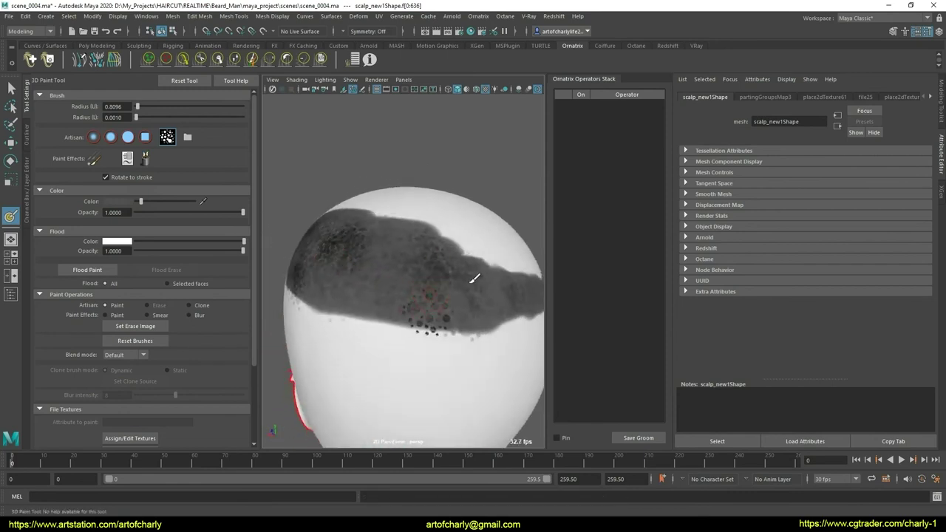
mouse_move(475, 331)
left_mouse_down("alt")
mouse_move(444, 280)
mouse_move(456, 320)
mouse_move(476, 325)
mouse_move(473, 308)
mouse_move(375, 317)
mouse_move(449, 331)
mouse_move(445, 315)
mouse_move(246, 295)
left_mouse_up("alt")
scroll(396, 320, "down", 3)
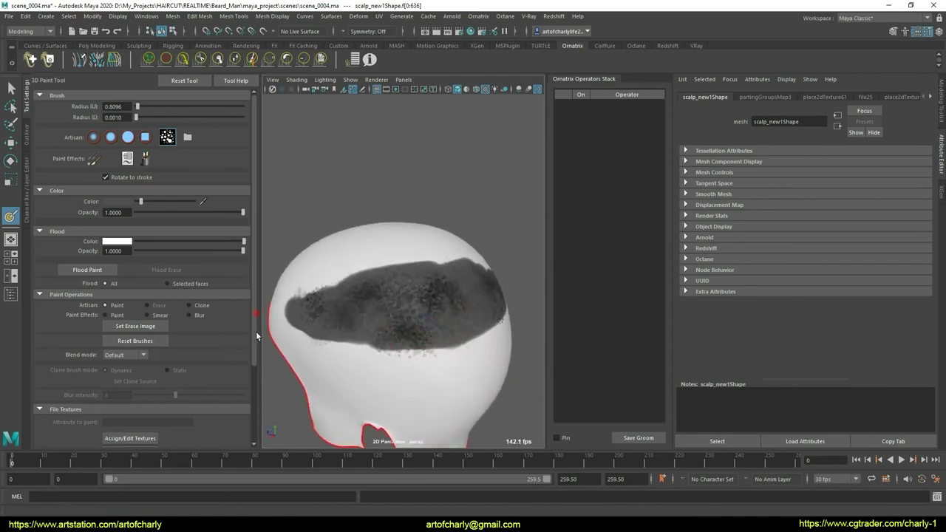
scroll(256, 331, "down", 3)
left_click(130, 353)
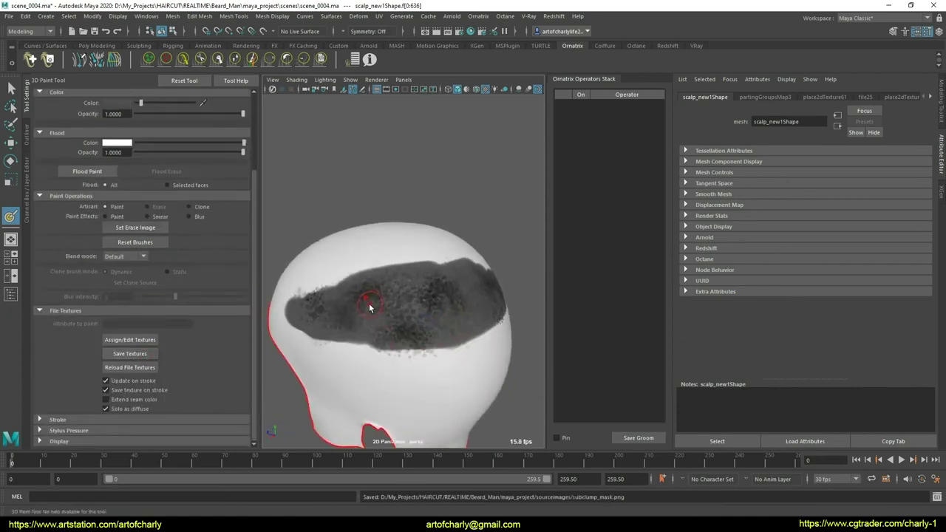
Unhide FurBall2 and re-enable the Length3 through SmoothSurface1 operators
key("q")
left_click(27, 135)
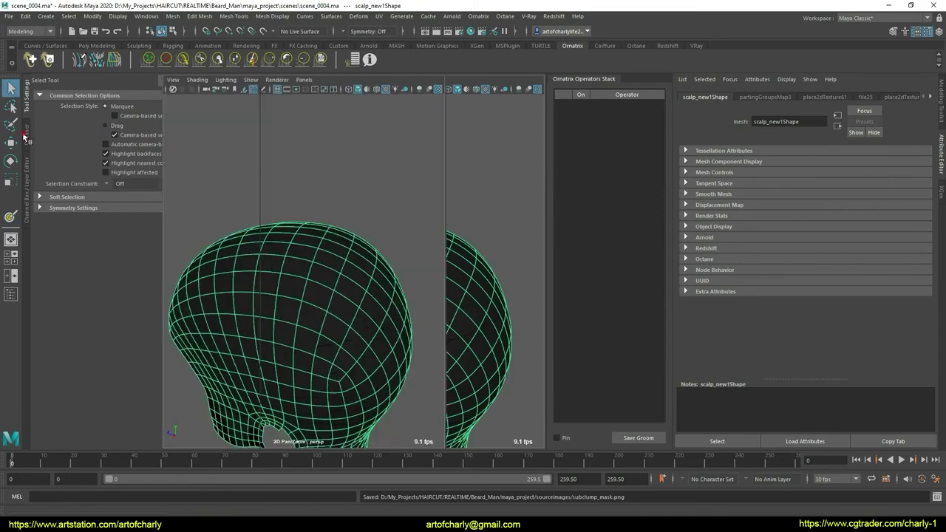
left_click(81, 171)
key("shift+h")
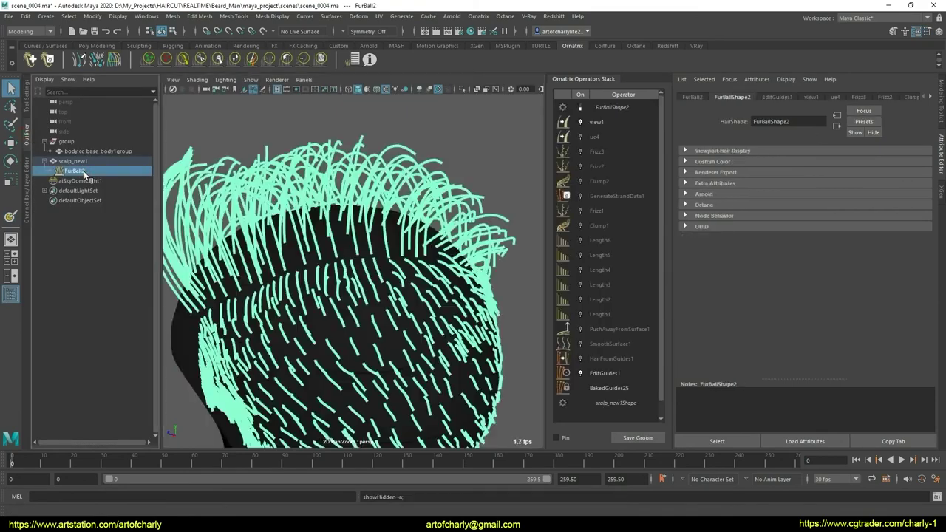
left_click(618, 357)
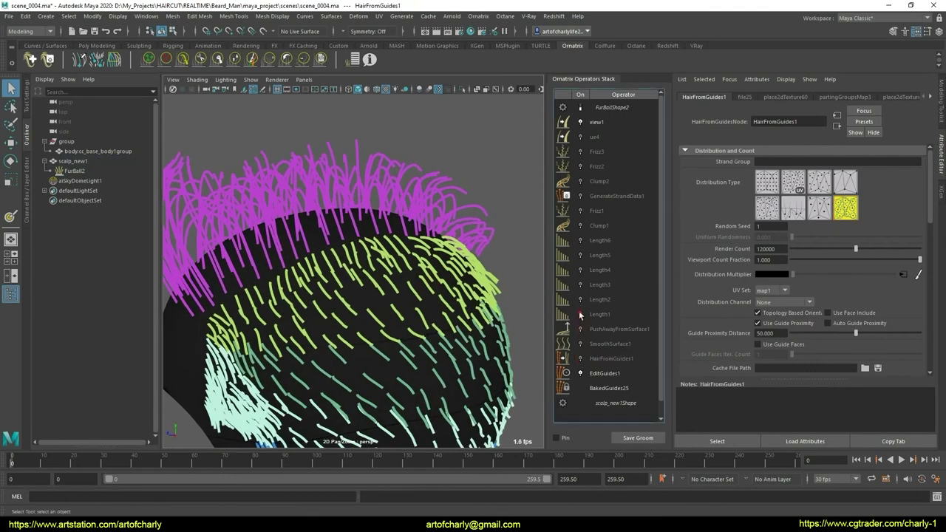
left_click(580, 286)
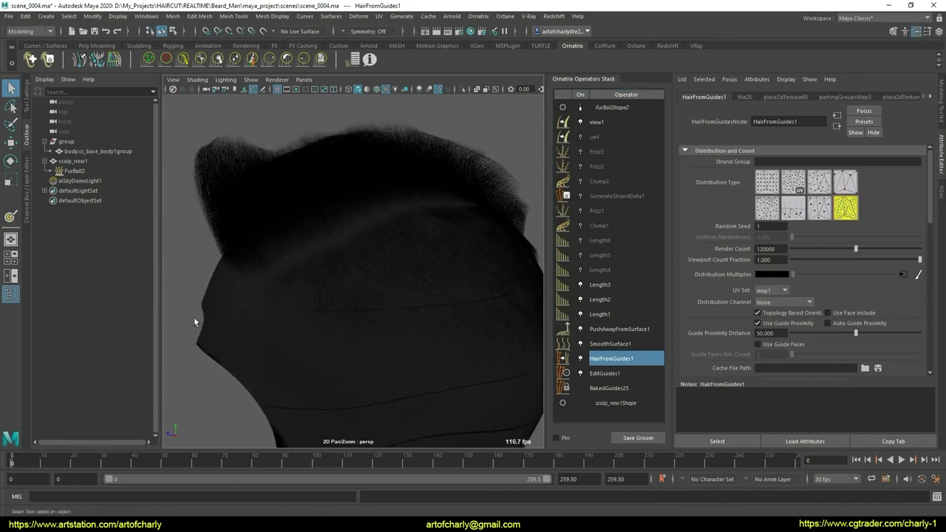
Assign aiStandardSurface1 to scalp_new1 and bring up material options for the FurBall2 hair
left_click(222, 318)
right_click(226, 249)
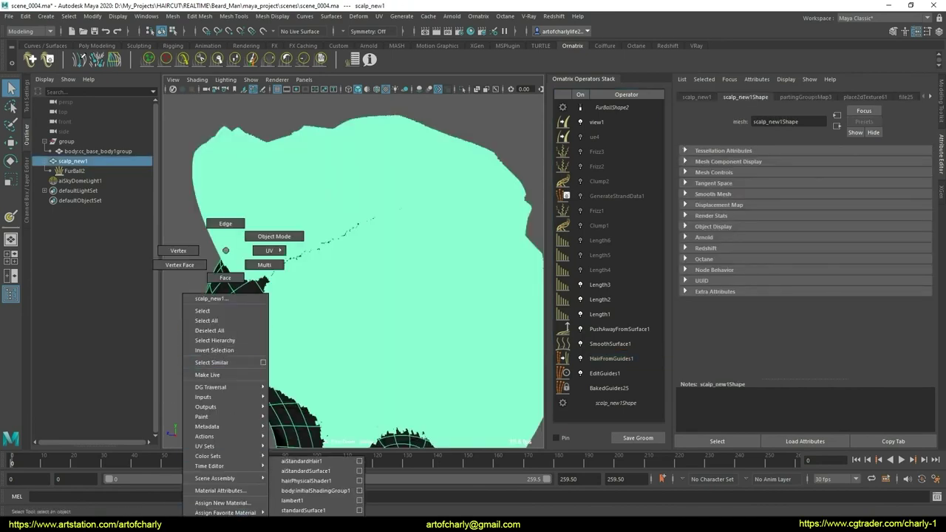
left_click(316, 471)
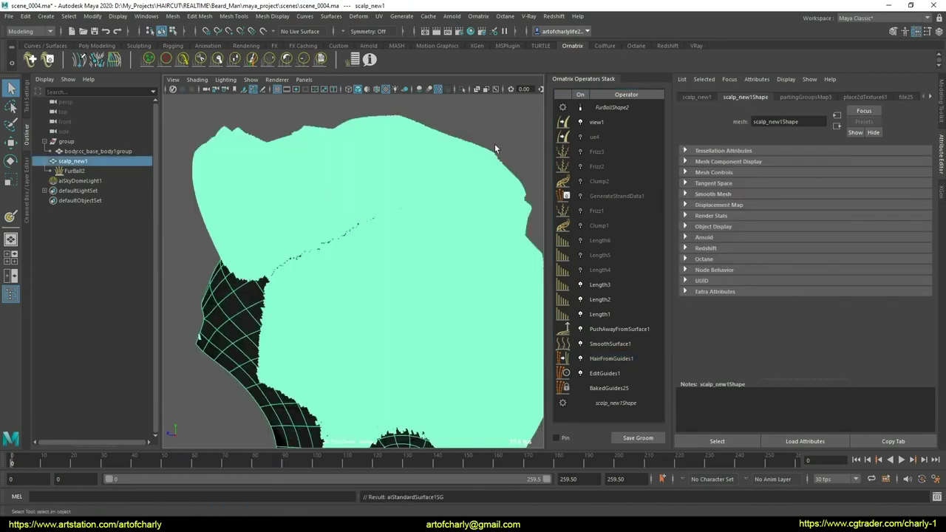
left_click(478, 152)
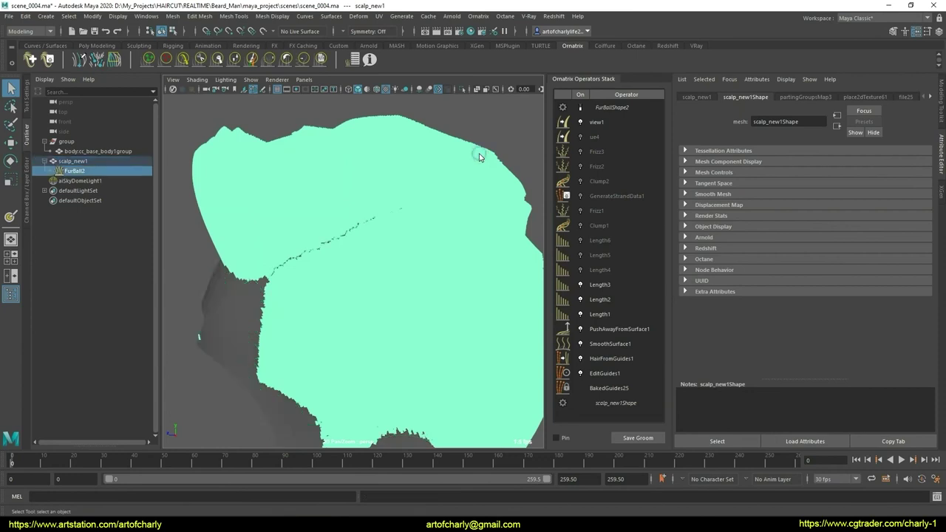
right_click(479, 155)
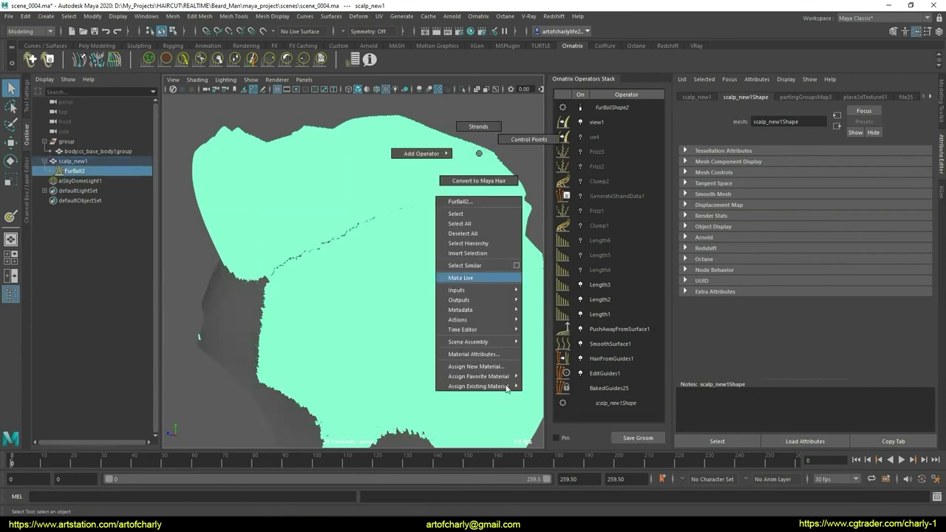
Review the PushAwayFromSurface1 and Length4 operators, then enable Clump1 and review its attributes
left_click(618, 329)
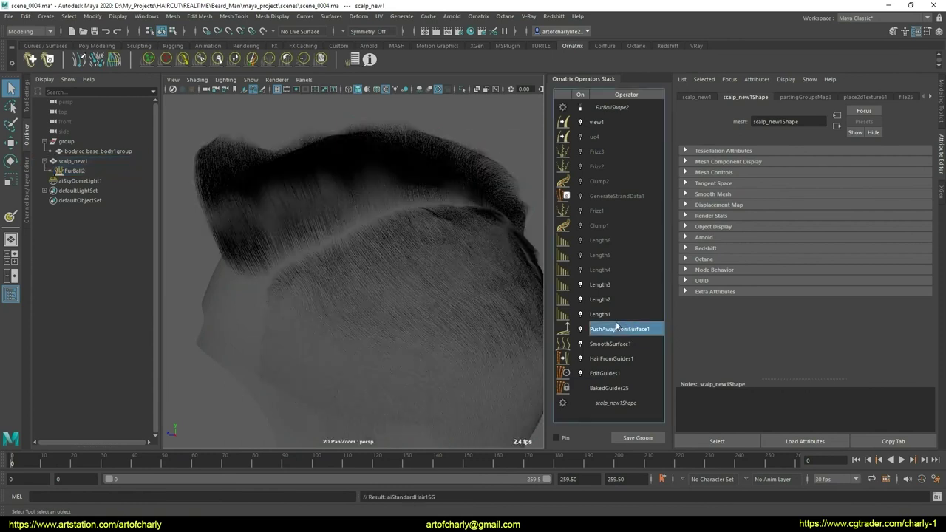
left_click(592, 269)
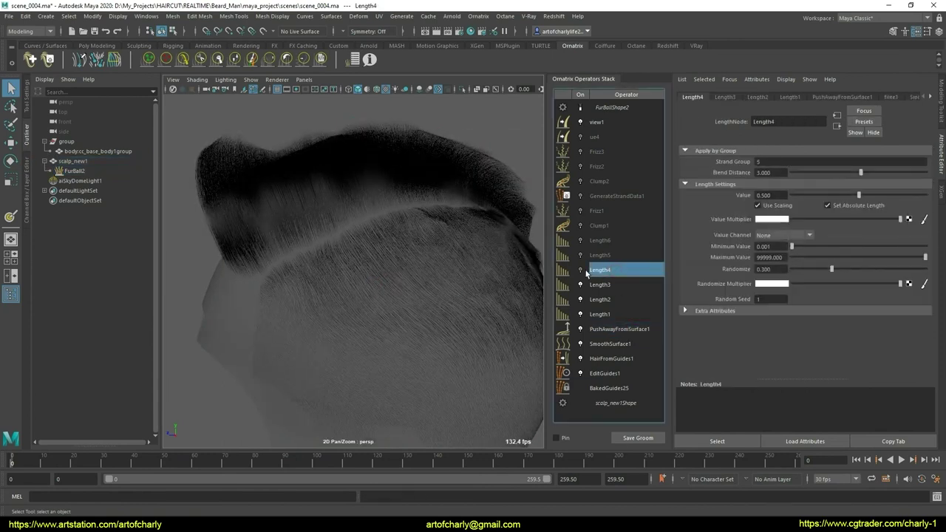
left_click(582, 226)
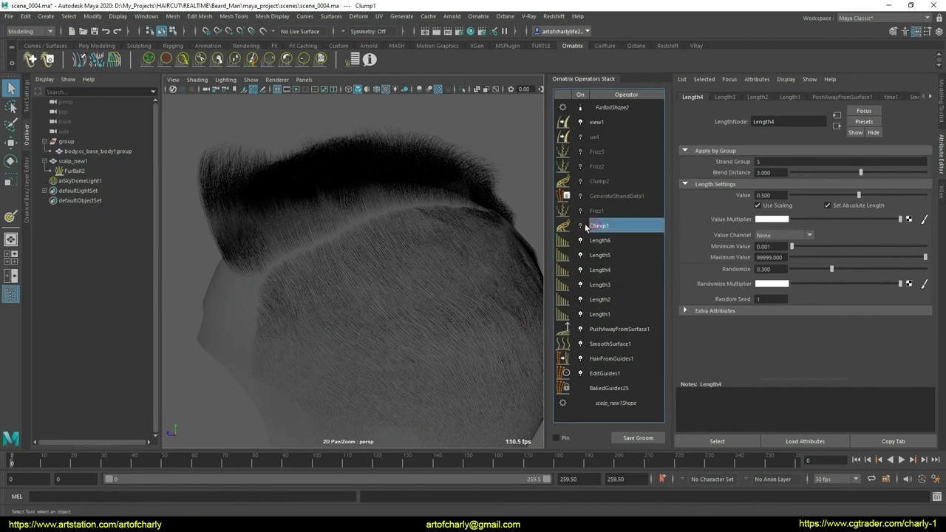
scroll(720, 275, "down", 3)
scroll(717, 303, "down", 3)
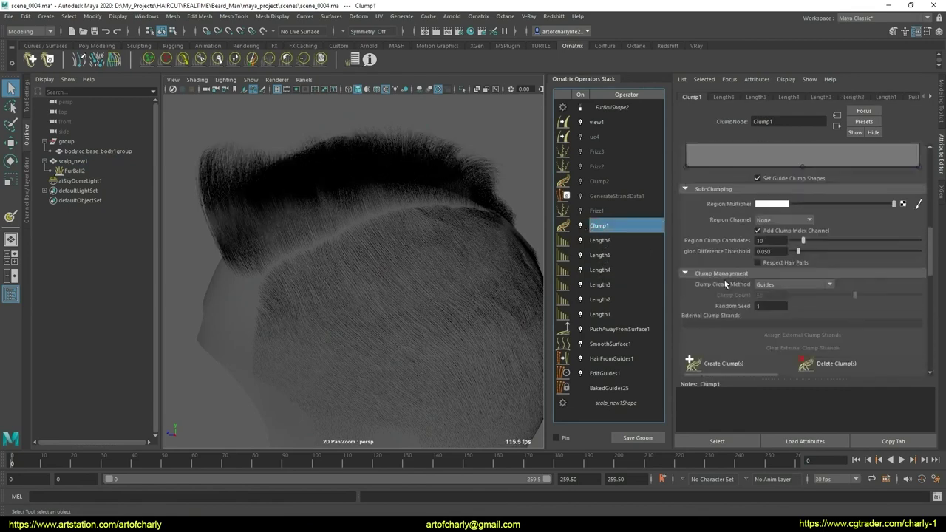
scroll(712, 335, "down", 2)
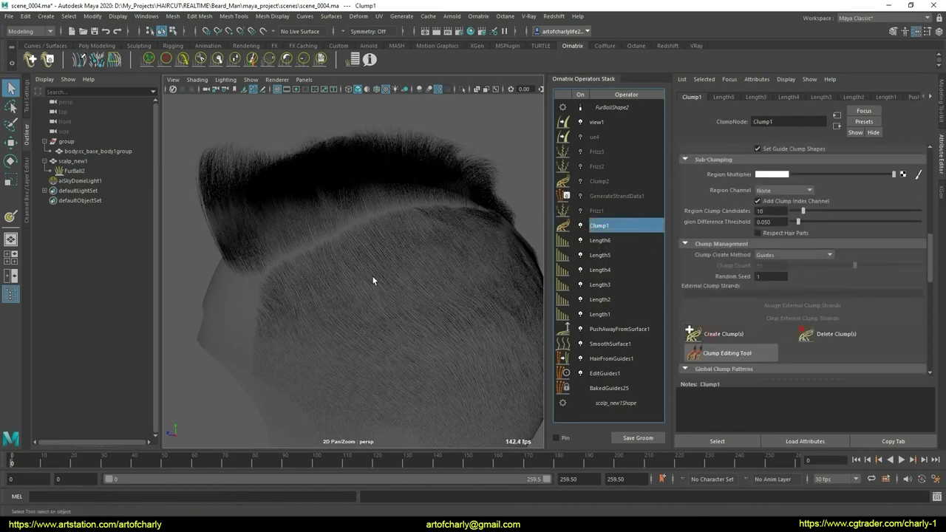
Check the clumped hair from above and turn the Frizz1 operator back on
left_click_drag(373, 280, 395, 300, "alt")
scroll(872, 222, "up", 2)
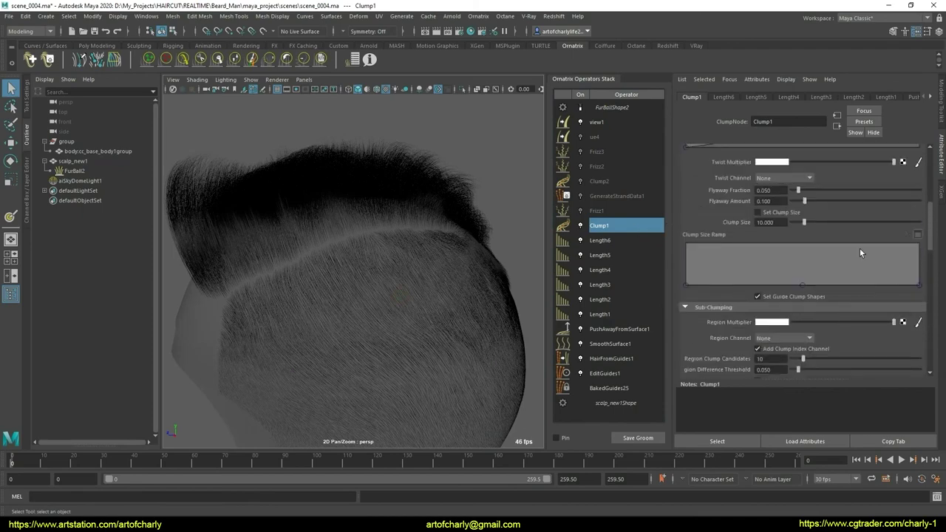
scroll(859, 248, "up", 2)
scroll(812, 224, "up", 2)
scroll(813, 223, "up", 2)
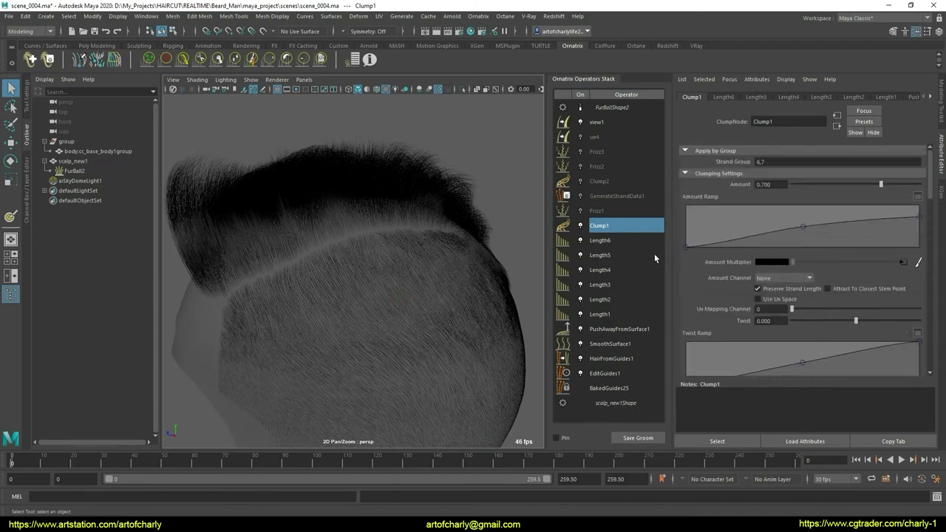
left_click(601, 214)
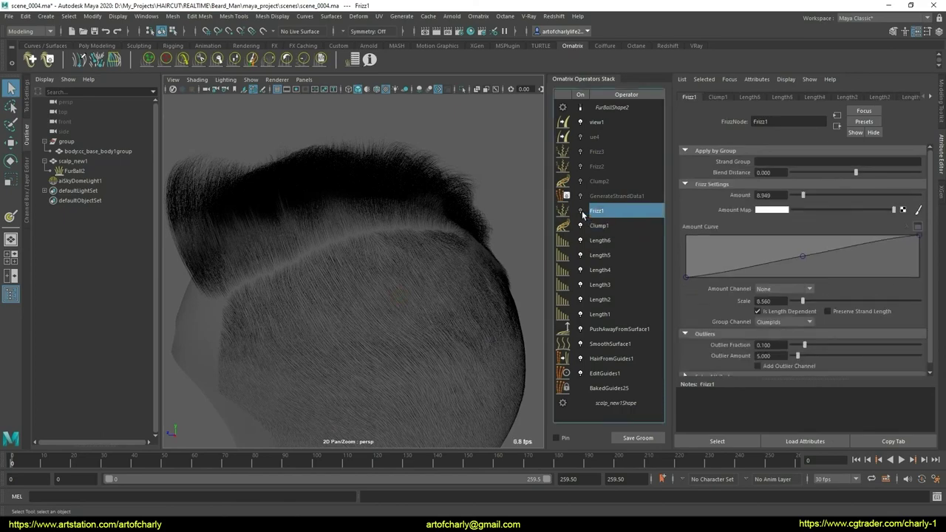
left_click(580, 211)
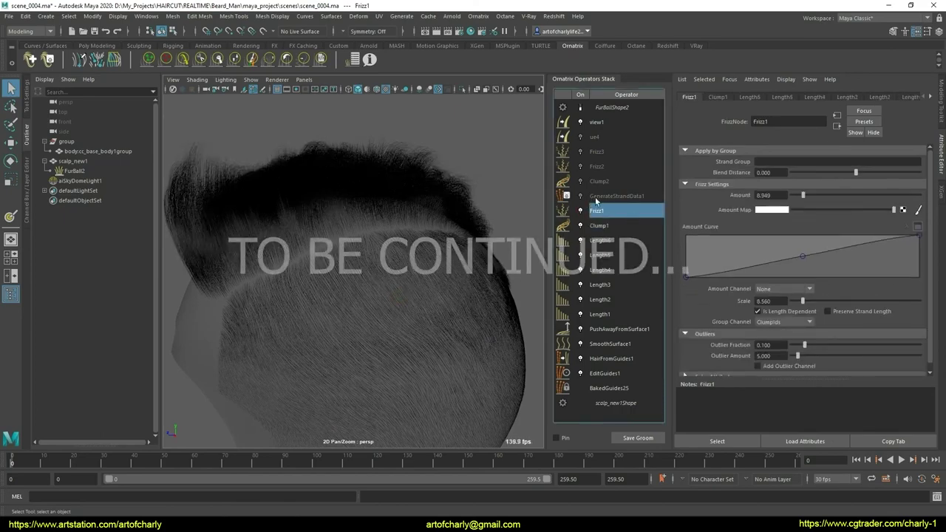